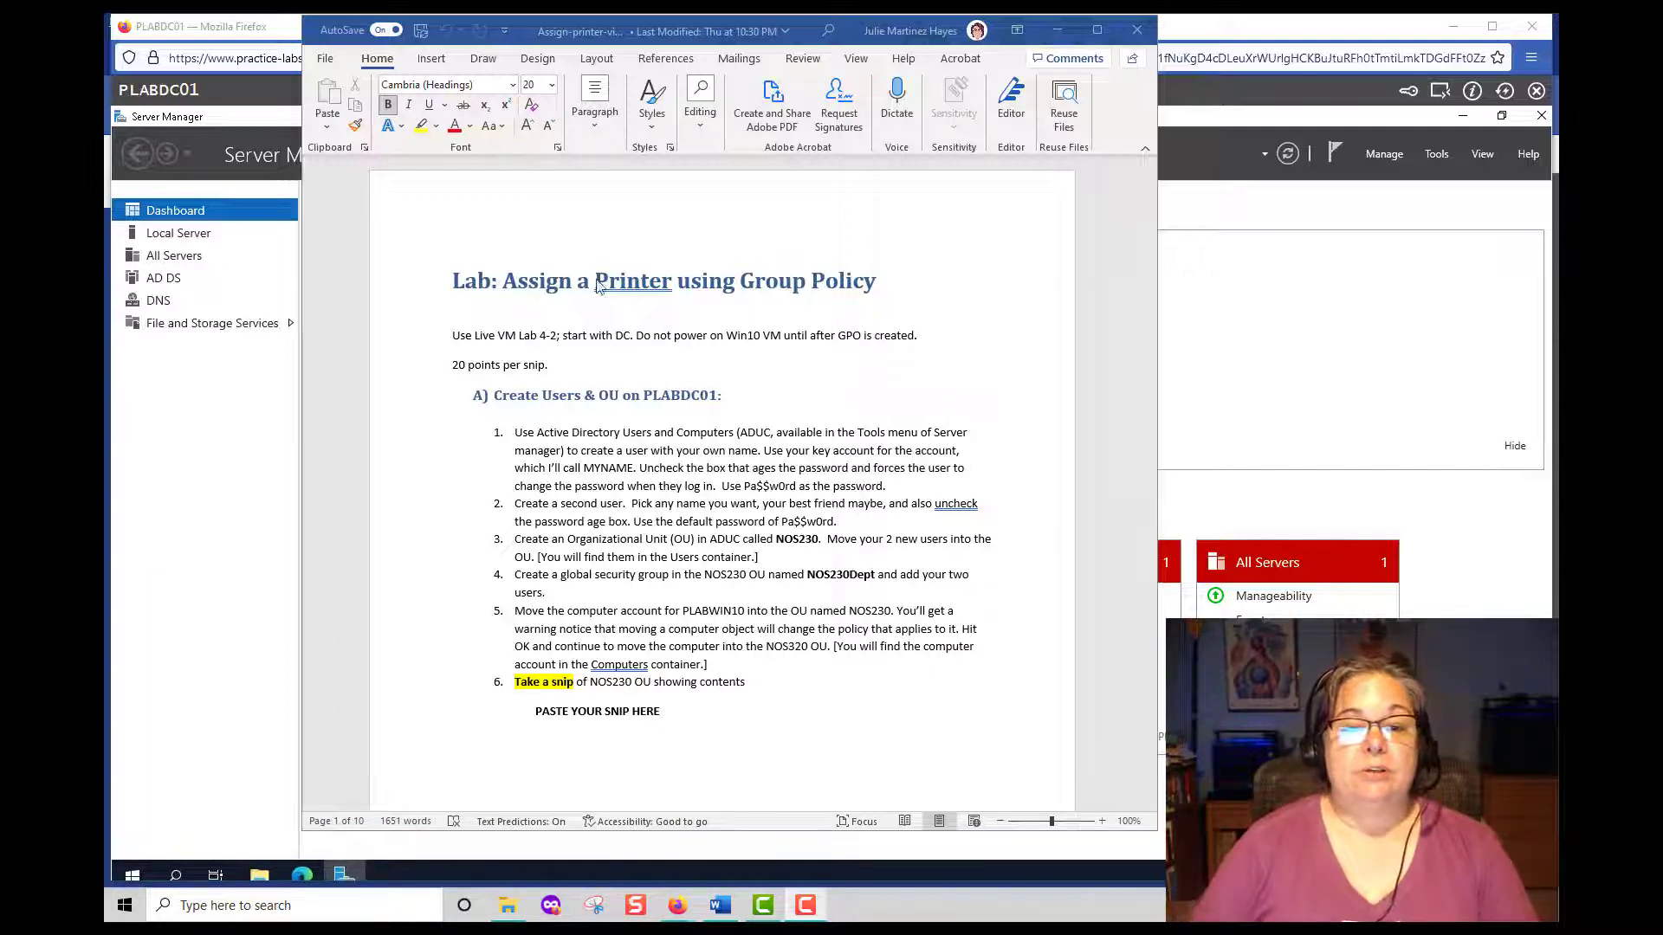
Reposition the Group Policy printer lab instructions window while reviewing it.
{"action": "left_click_drag", "start_coordinate": [684, 37], "coordinate": [1658, 39]}
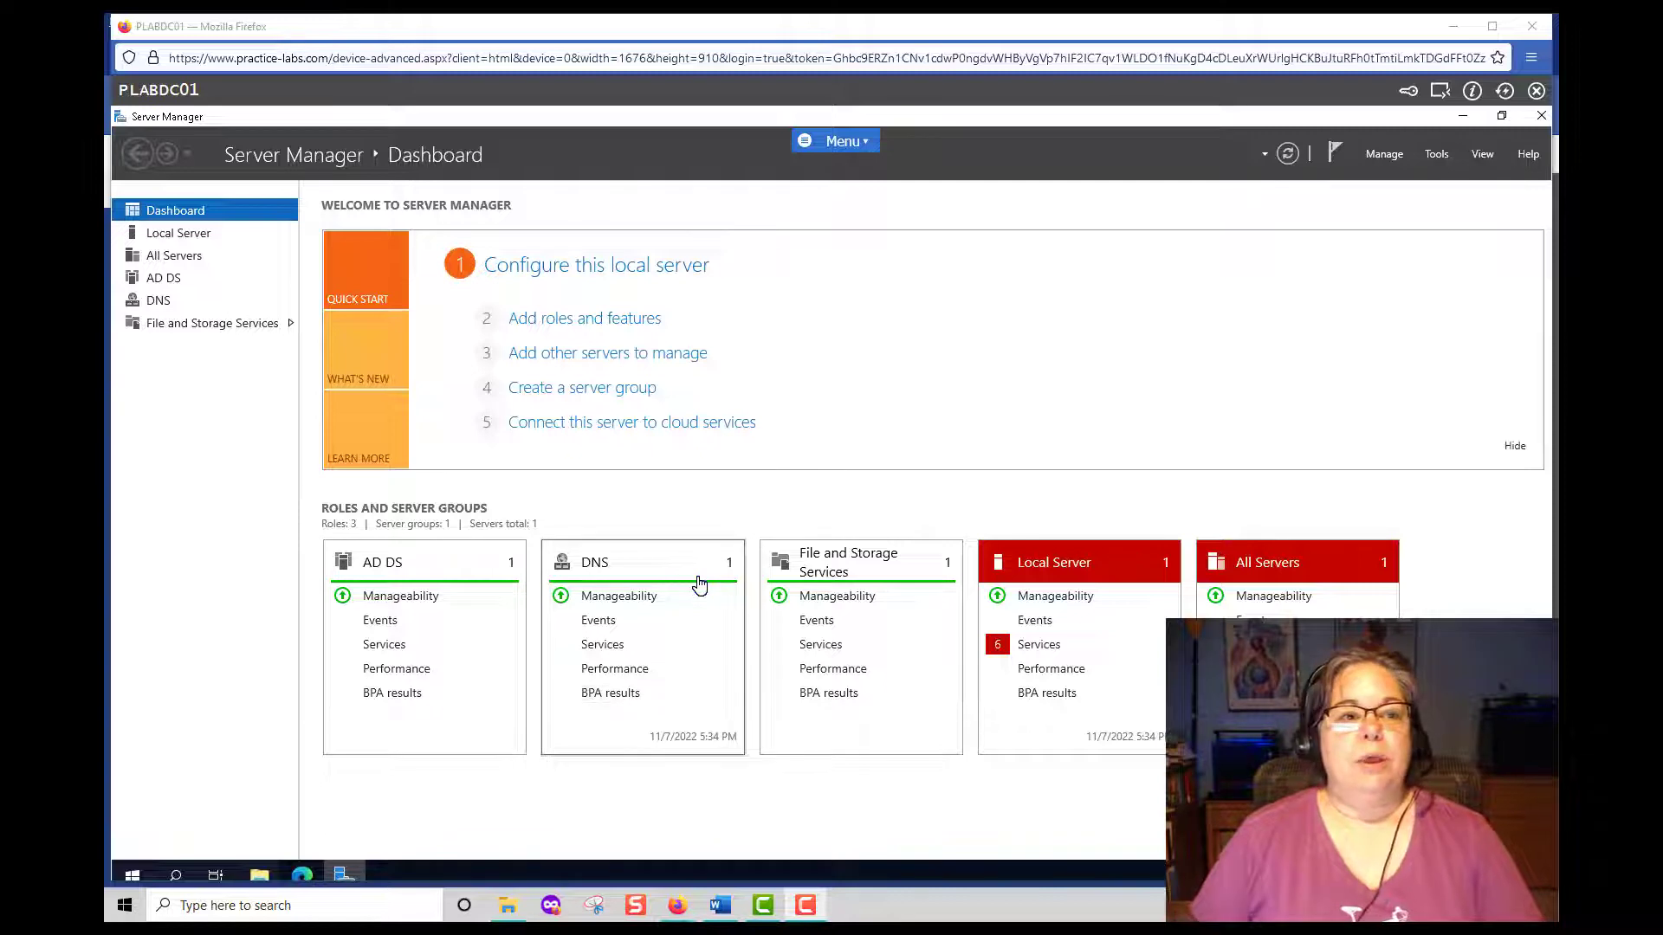
Minimize the PLABDC01 remote session window to reveal the MindTap assessment page.
{"action": "left_click", "coordinate": [1455, 27]}
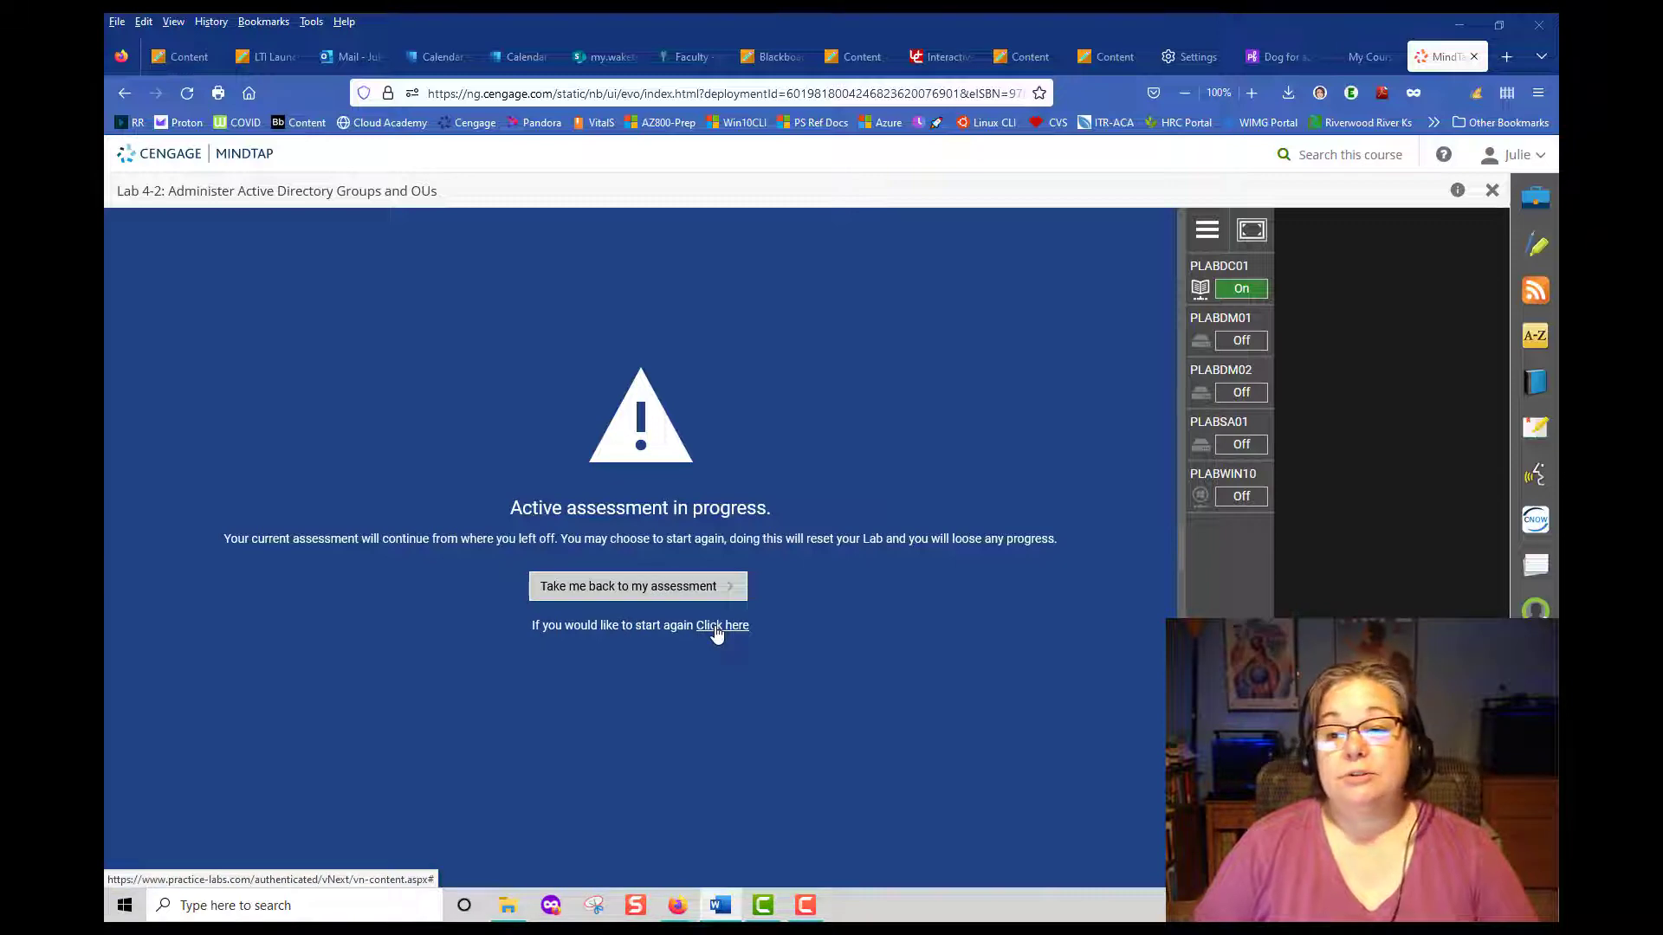
Resume the lab assessment, widen the VM panel, and bring the PLABDC01 session forward.
{"action": "left_click", "coordinate": [1219, 291]}
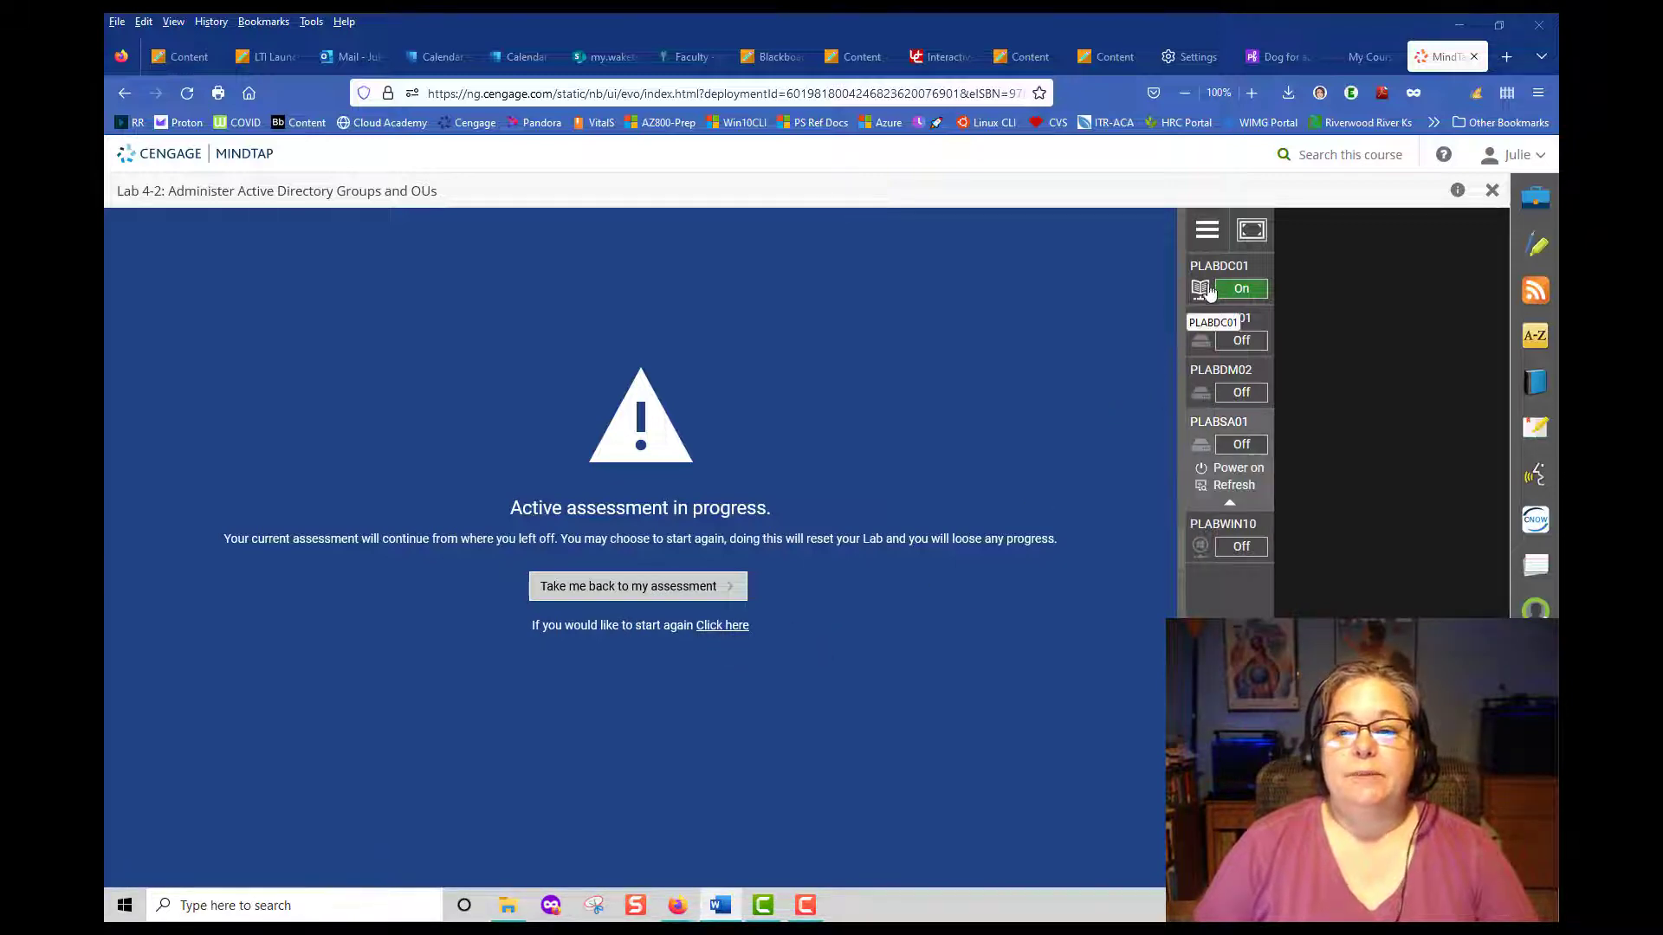
{"action": "left_click", "coordinate": [684, 587]}
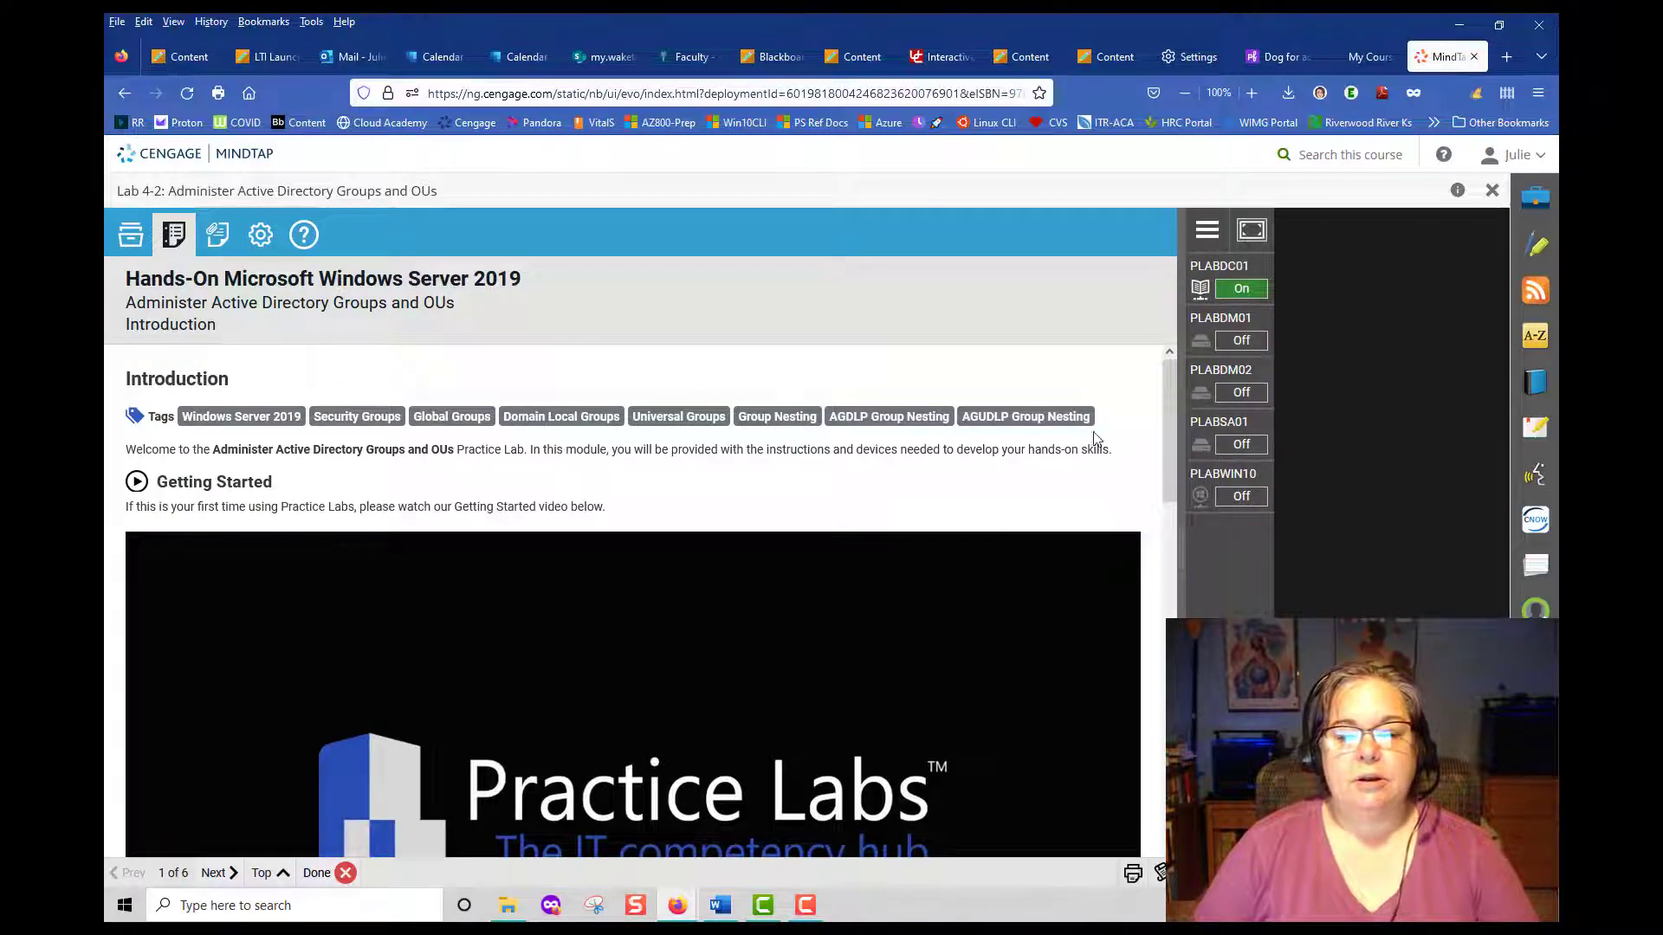
{"action": "left_click_drag", "start_coordinate": [1156, 338], "coordinate": [239, 338]}
{"action": "left_click", "coordinate": [449, 291]}
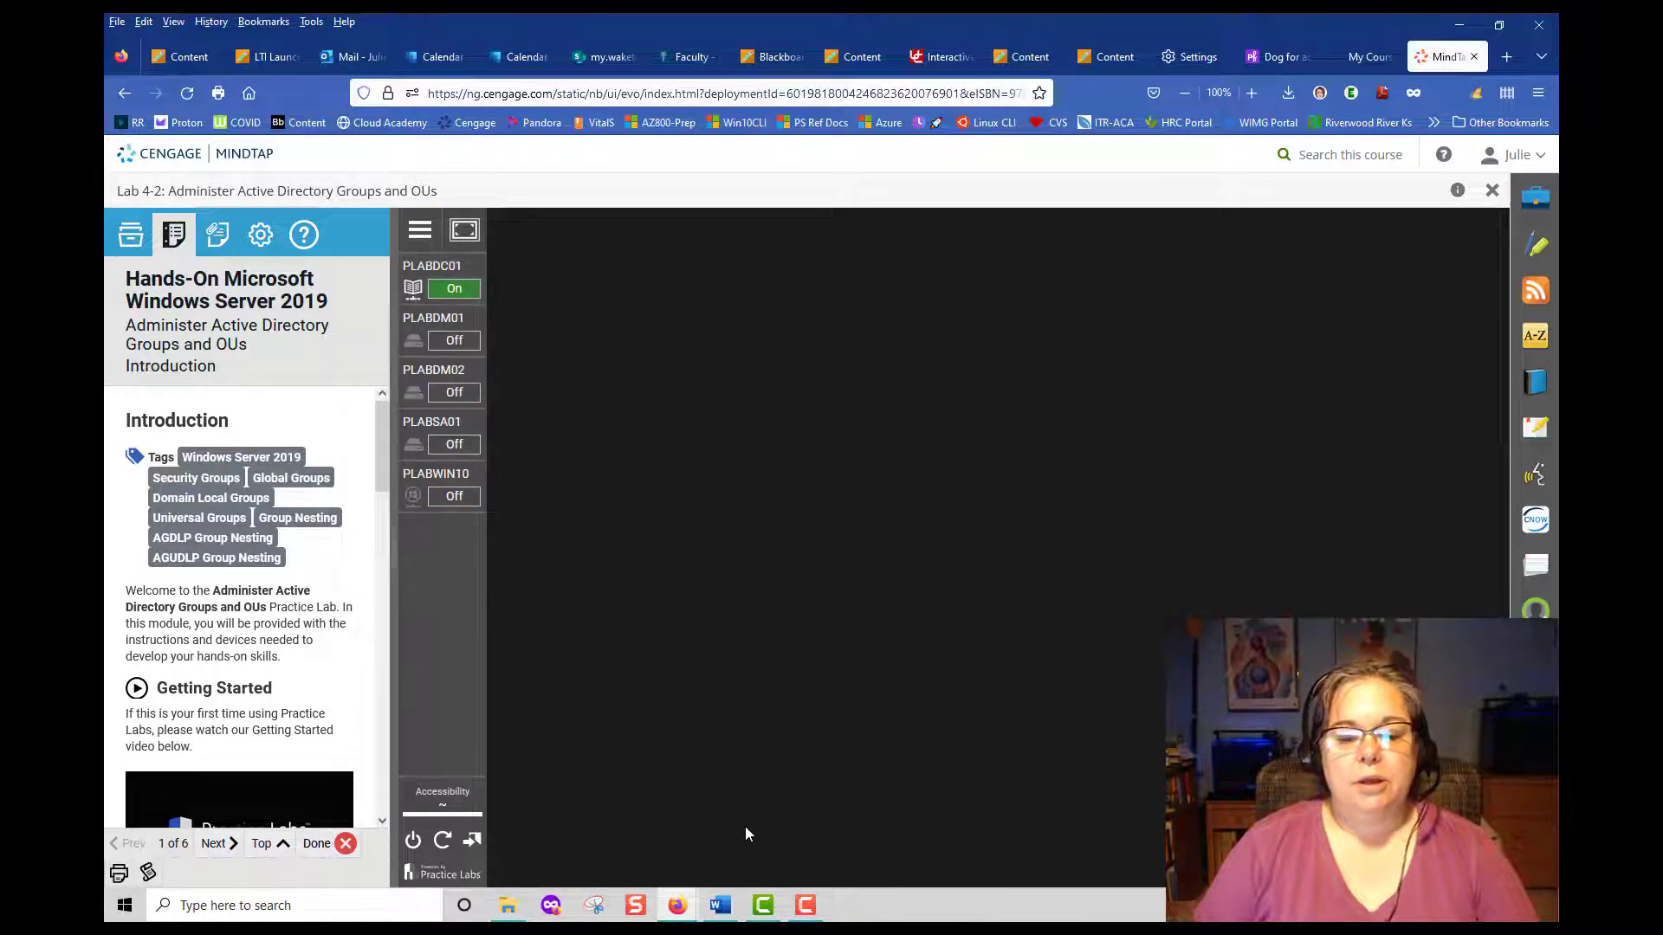
{"action": "mouse_move", "coordinate": [680, 911]}
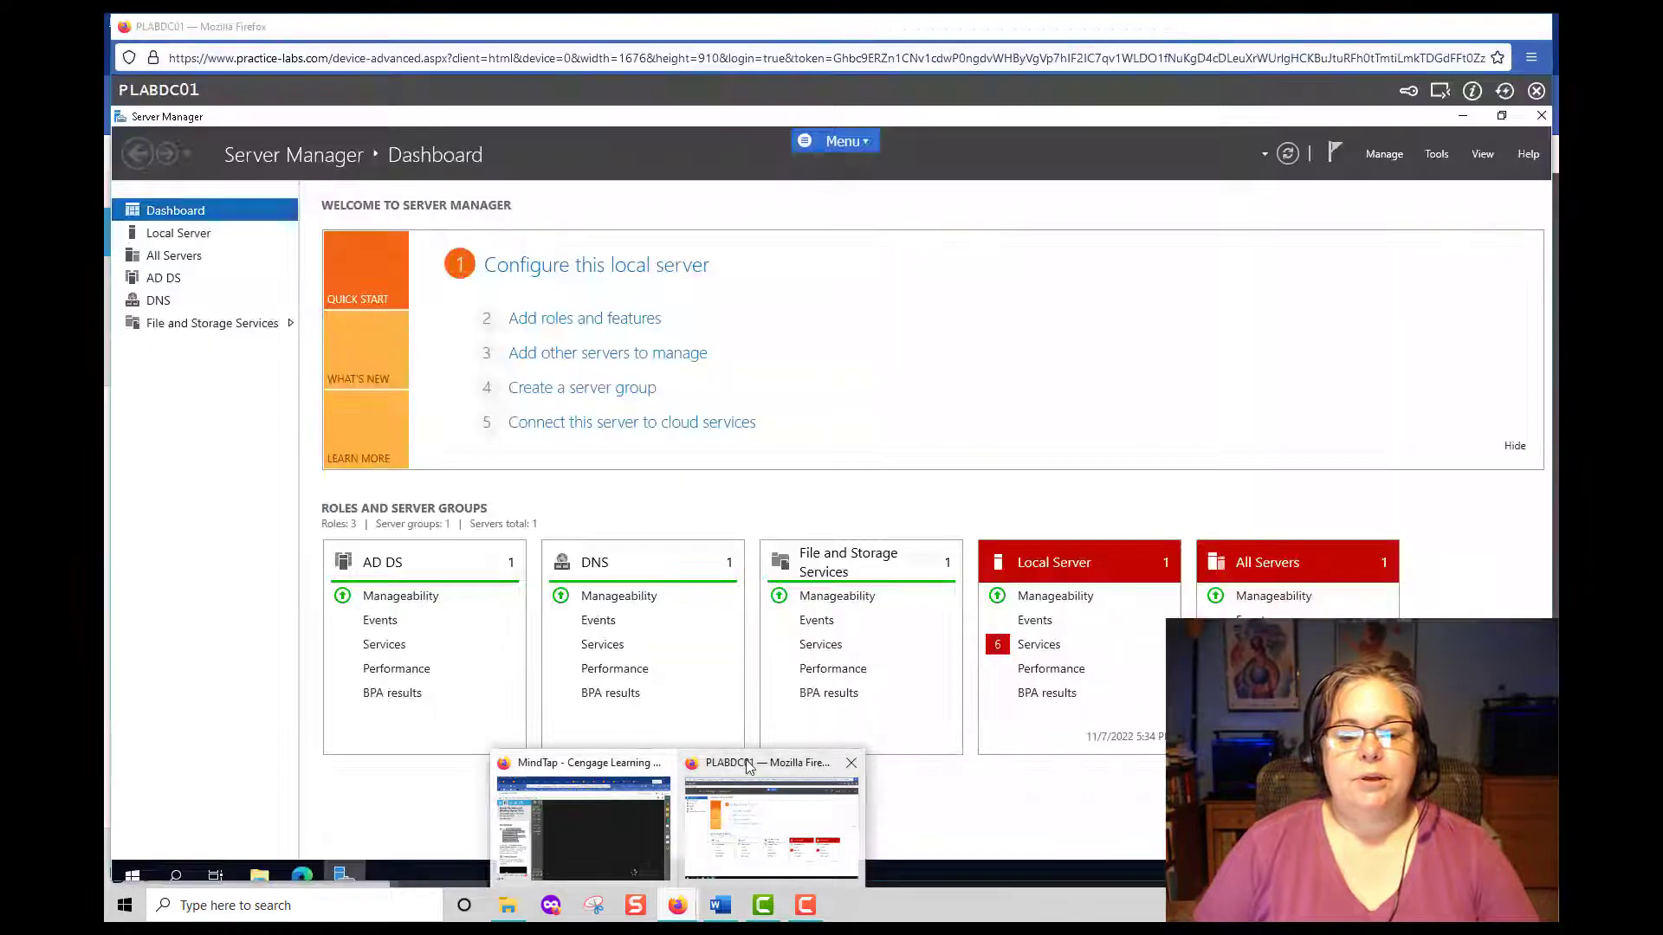
{"action": "left_click", "coordinate": [749, 766]}
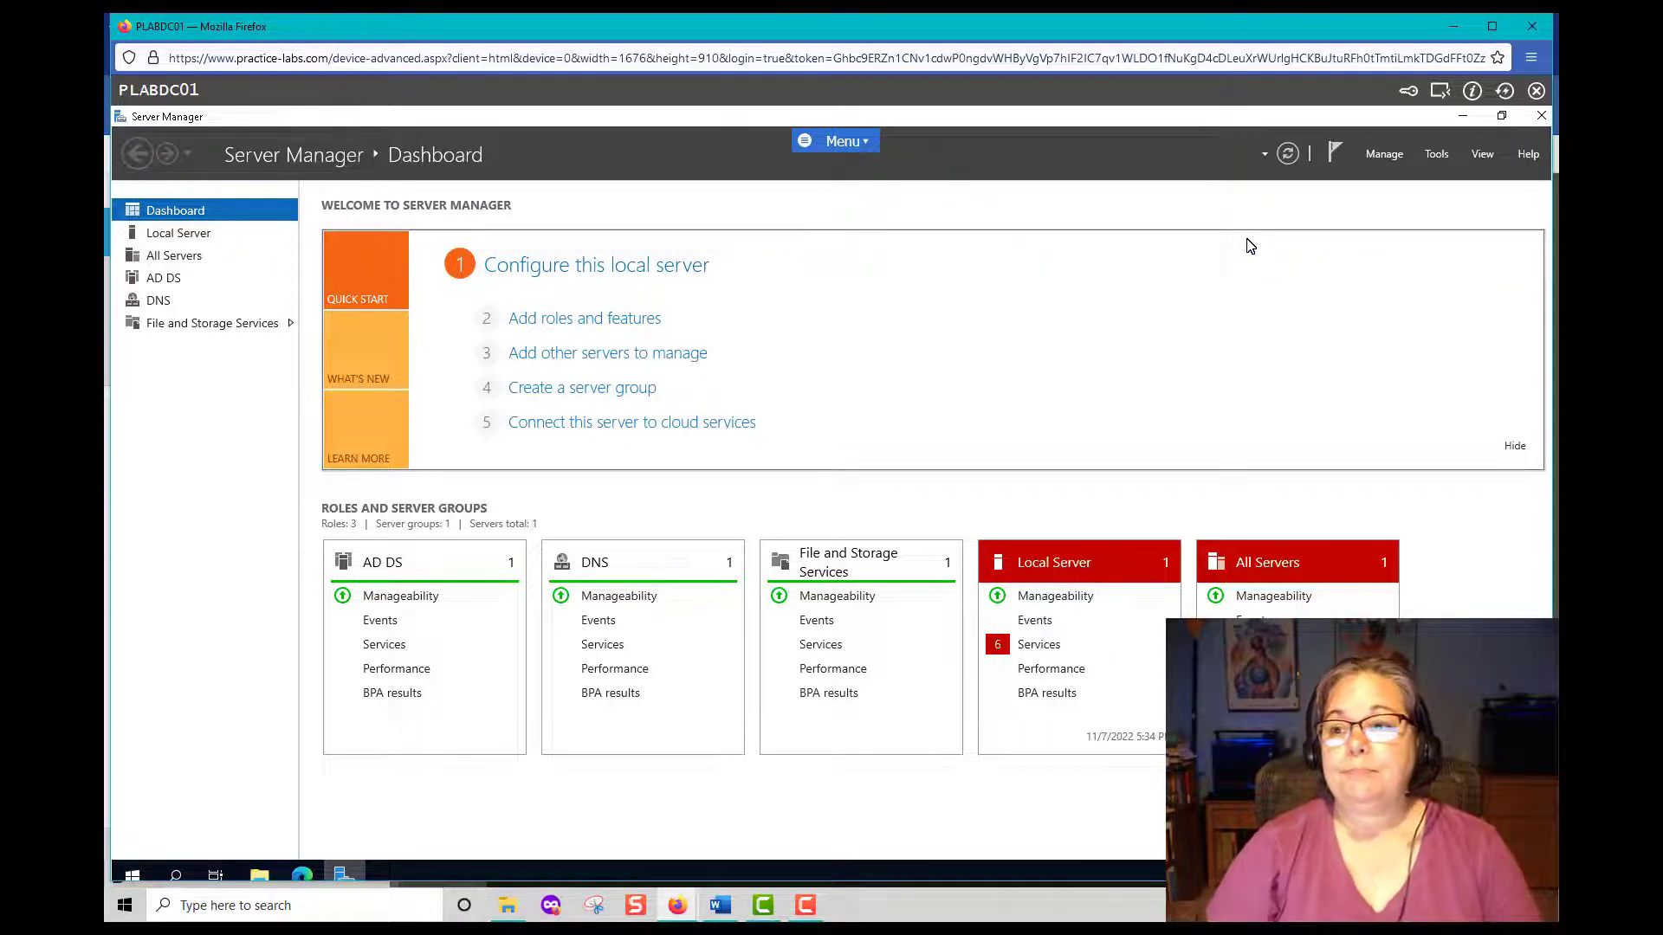
Launch Active Directory Users and Computers and start a new user in PRACTICELABS.COM.
{"action": "left_click", "coordinate": [1434, 156]}
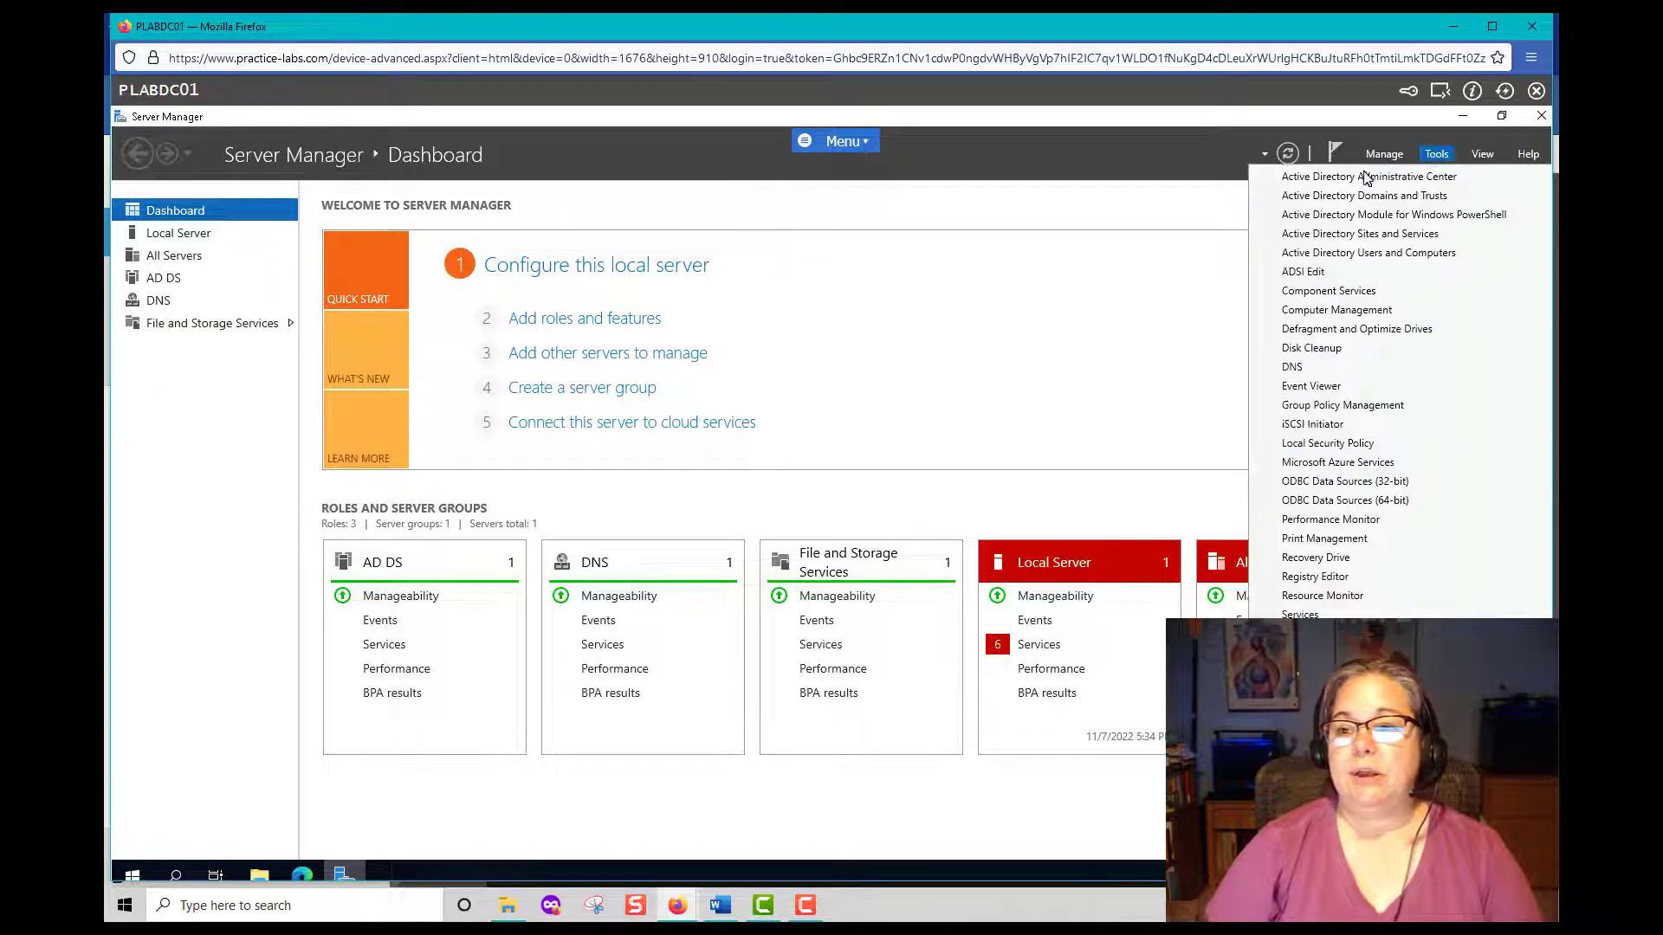
{"action": "left_click", "coordinate": [1301, 252]}
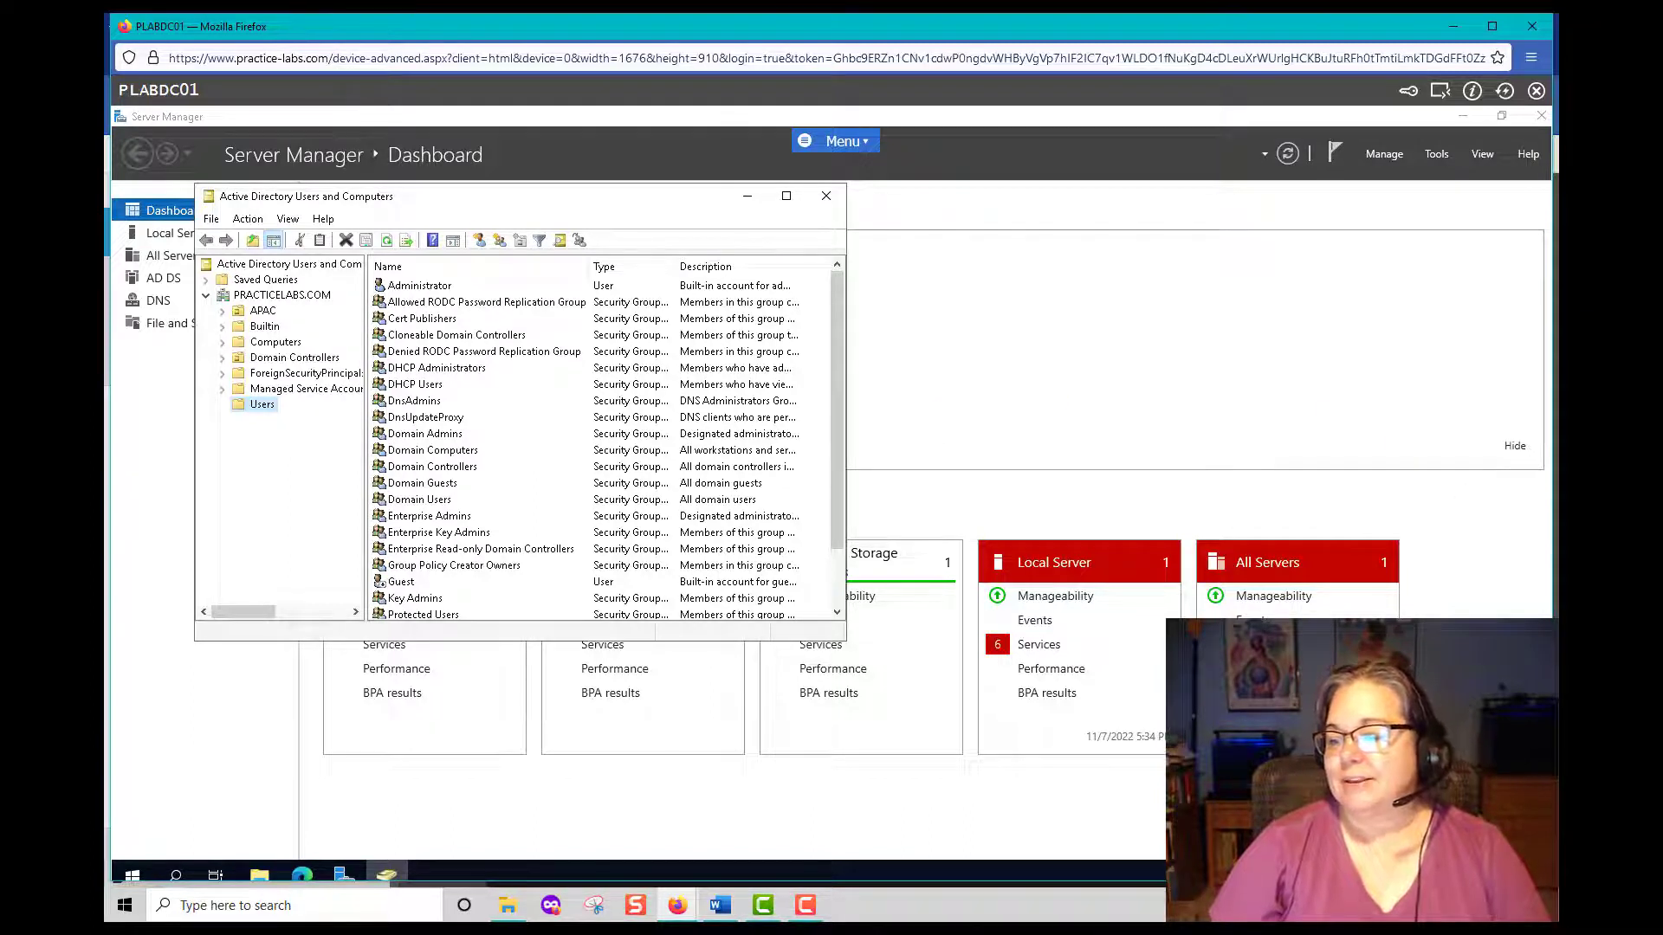
{"action": "right_click", "coordinate": [246, 294]}
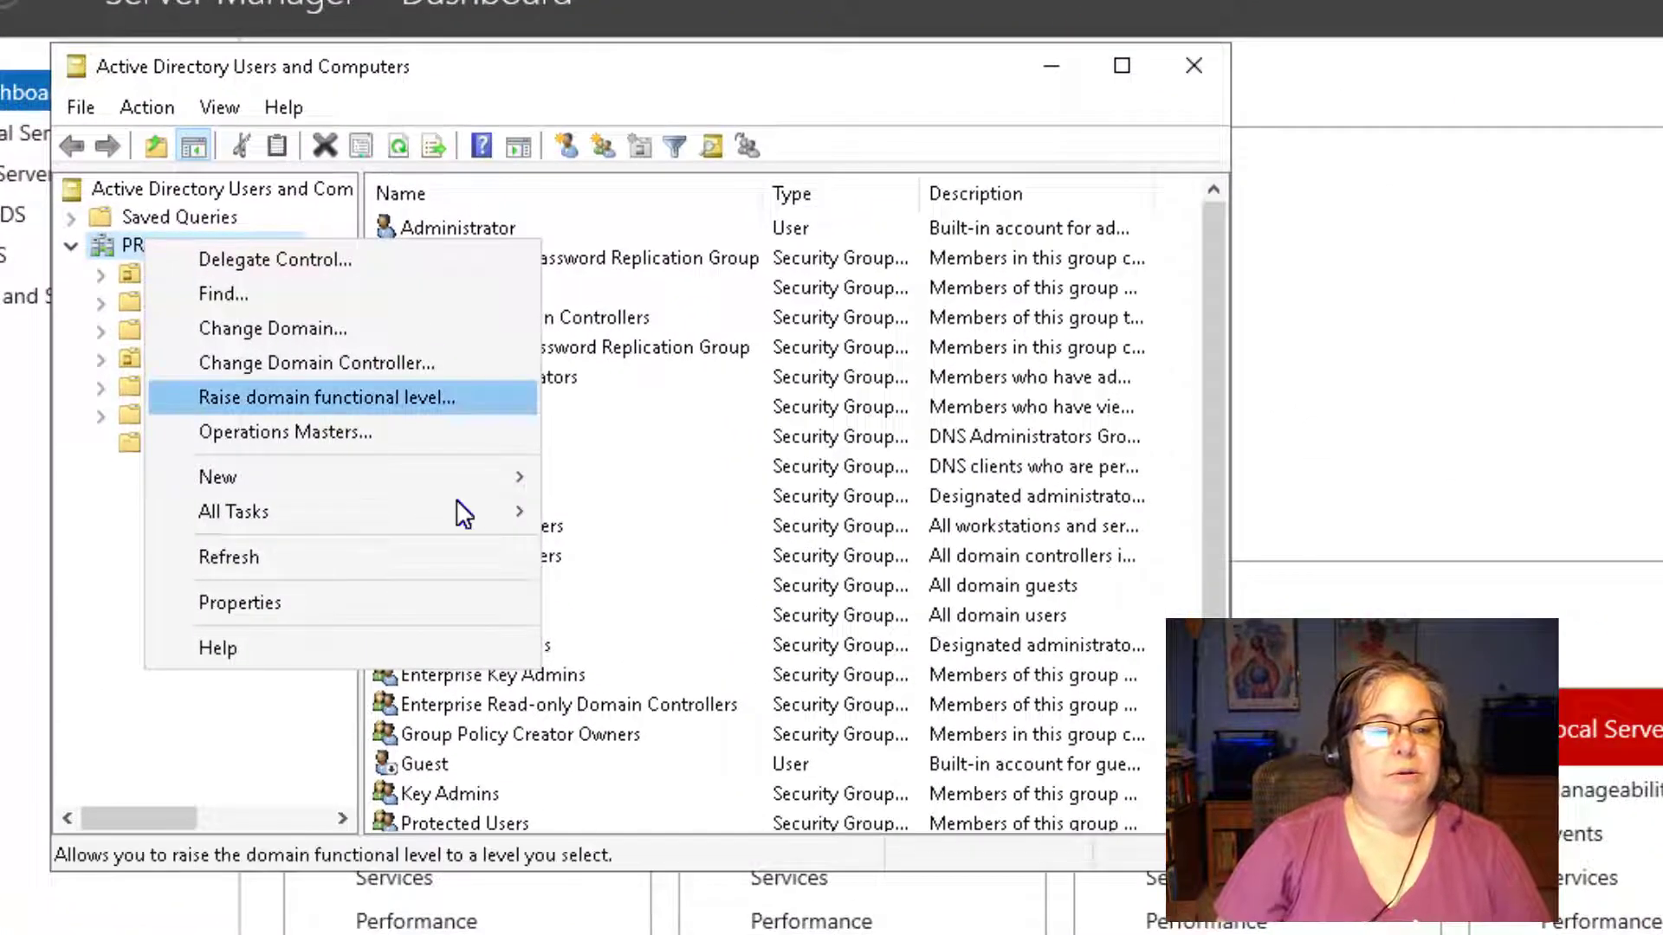
{"action": "mouse_move", "coordinate": [443, 475]}
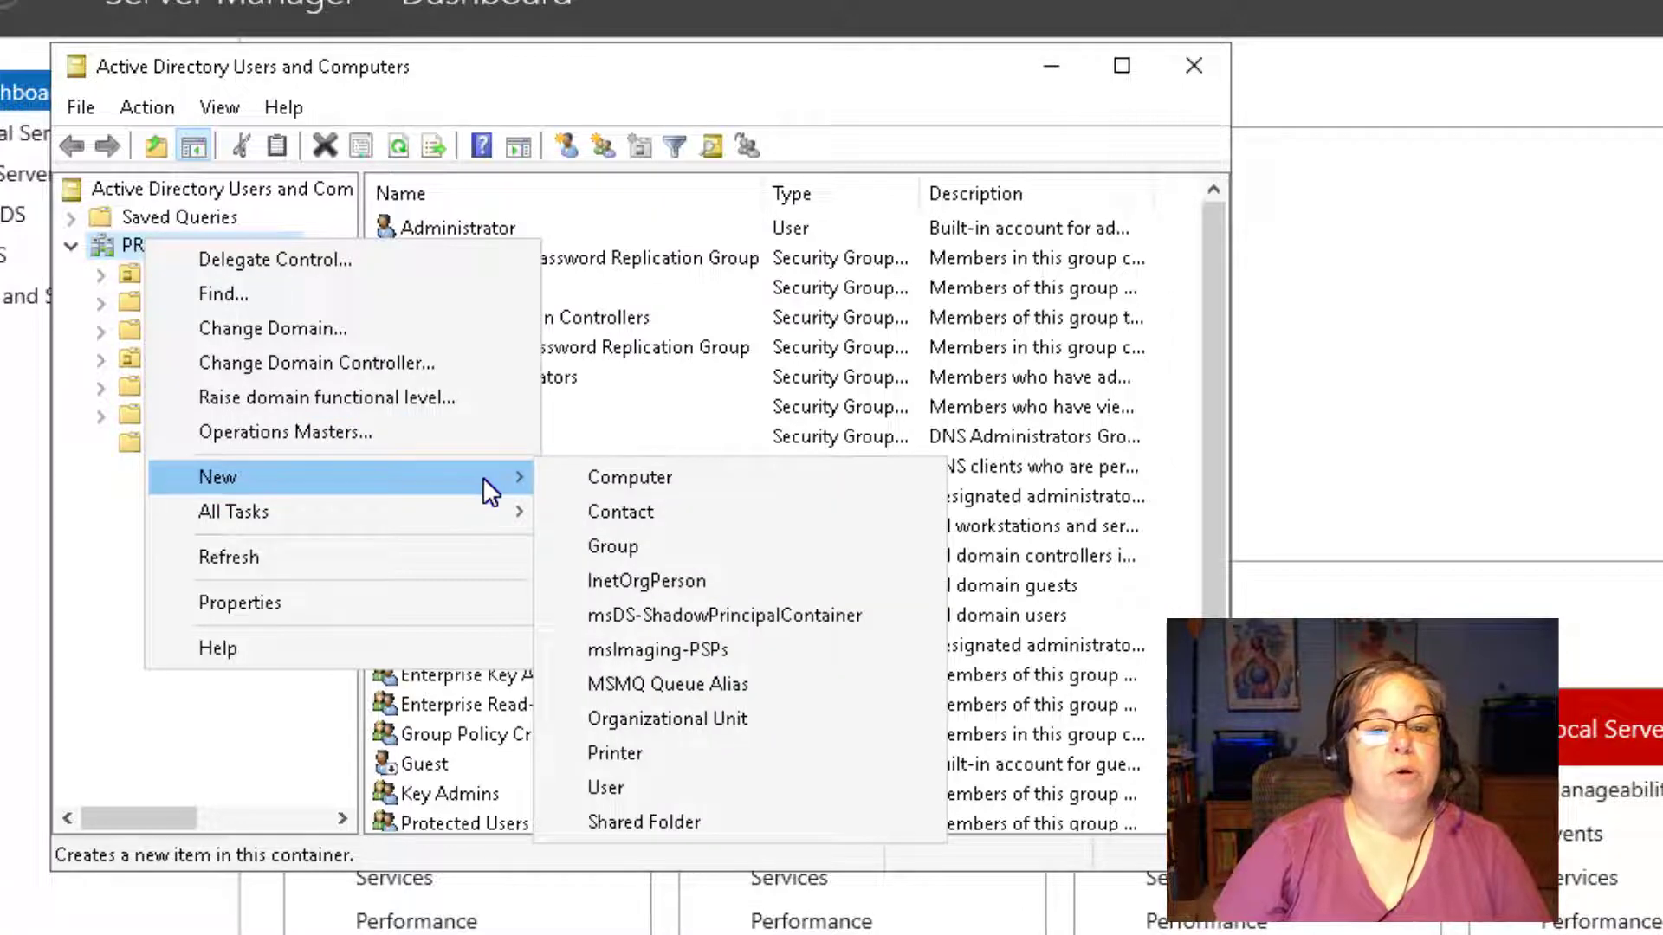
{"action": "left_click", "coordinate": [604, 788]}
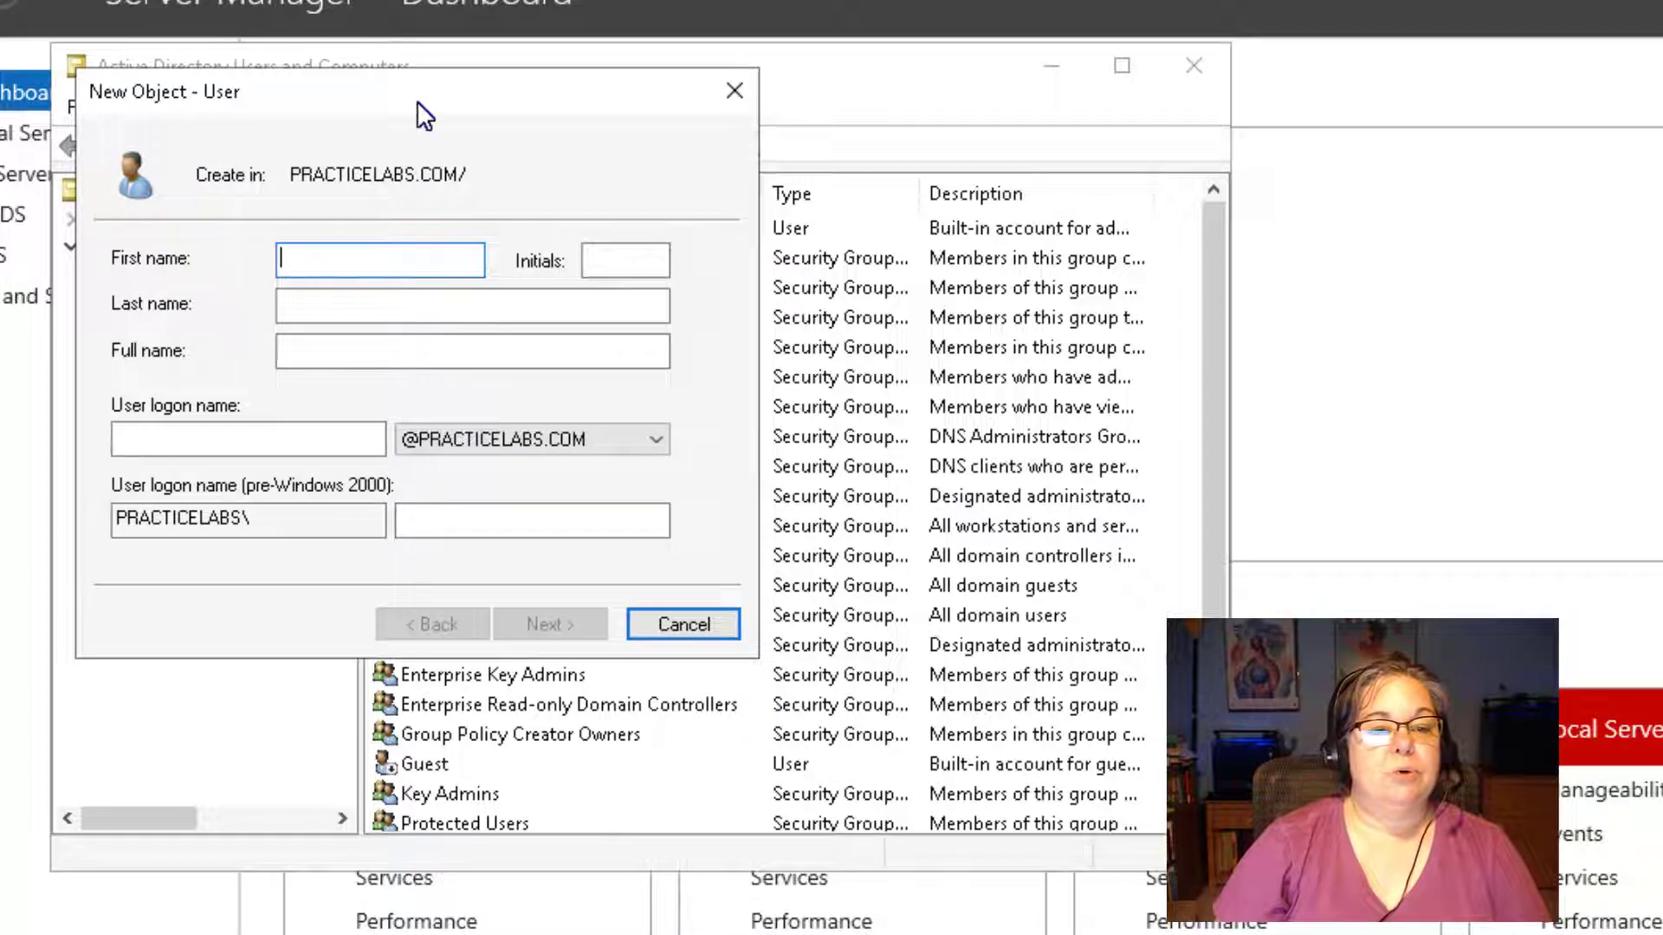
Enter the student's first name, last name and user logon name.
{"action": "left_click_drag", "start_coordinate": [417, 100], "coordinate": [720, 120]}
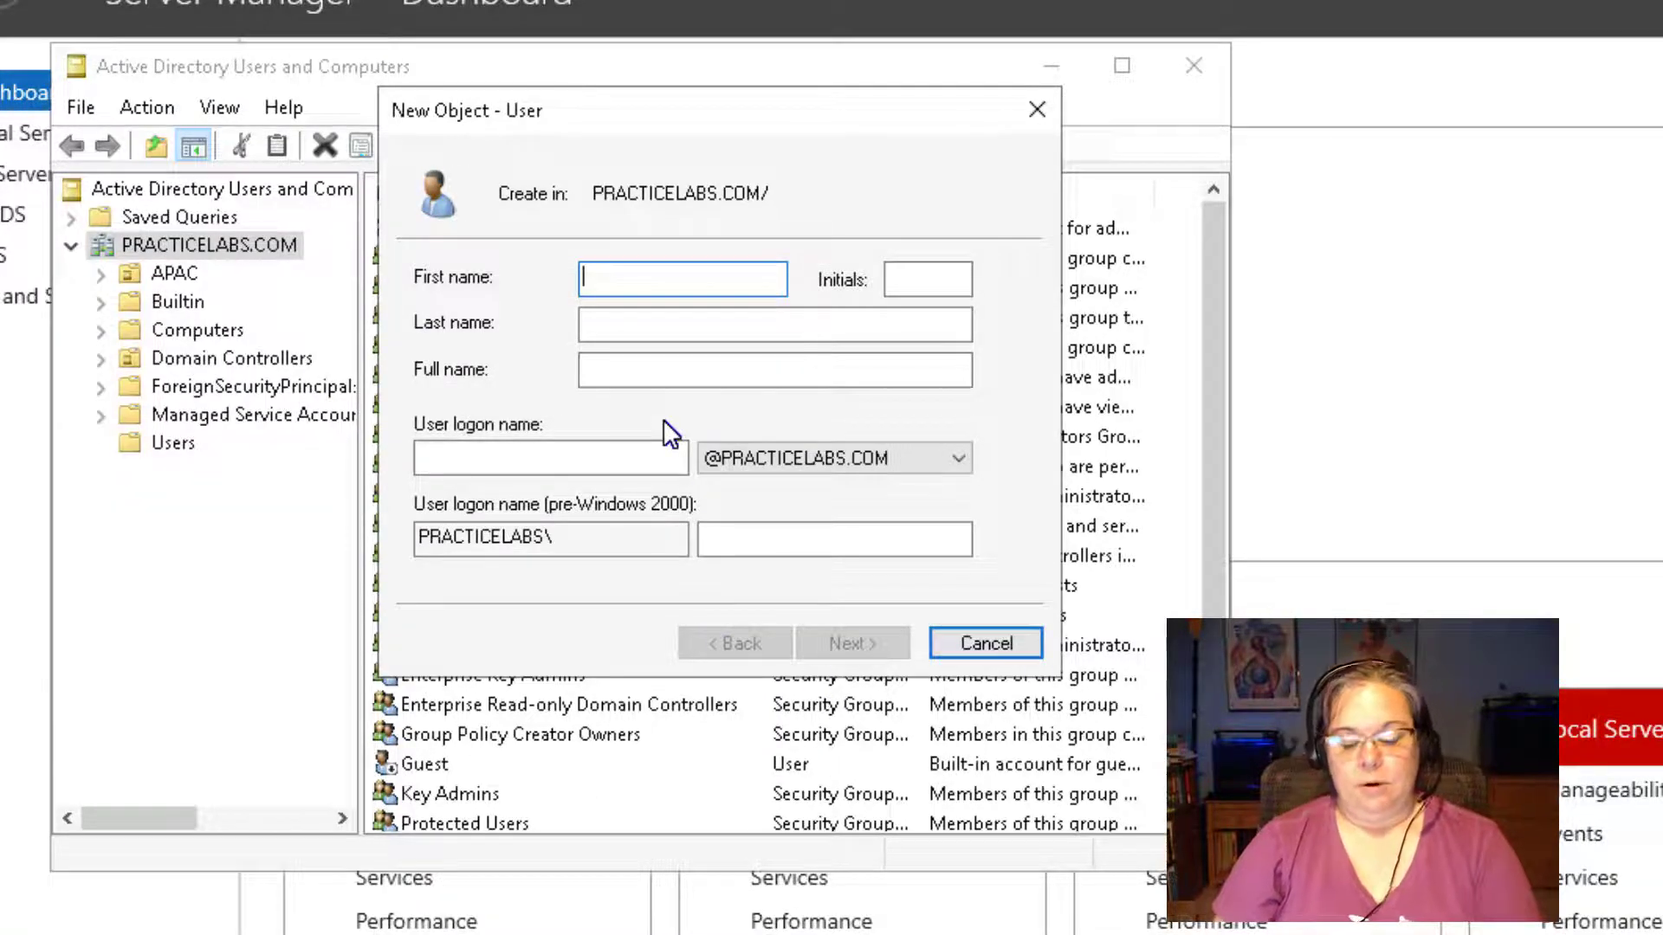
{"action": "key", "text": "Tab"}
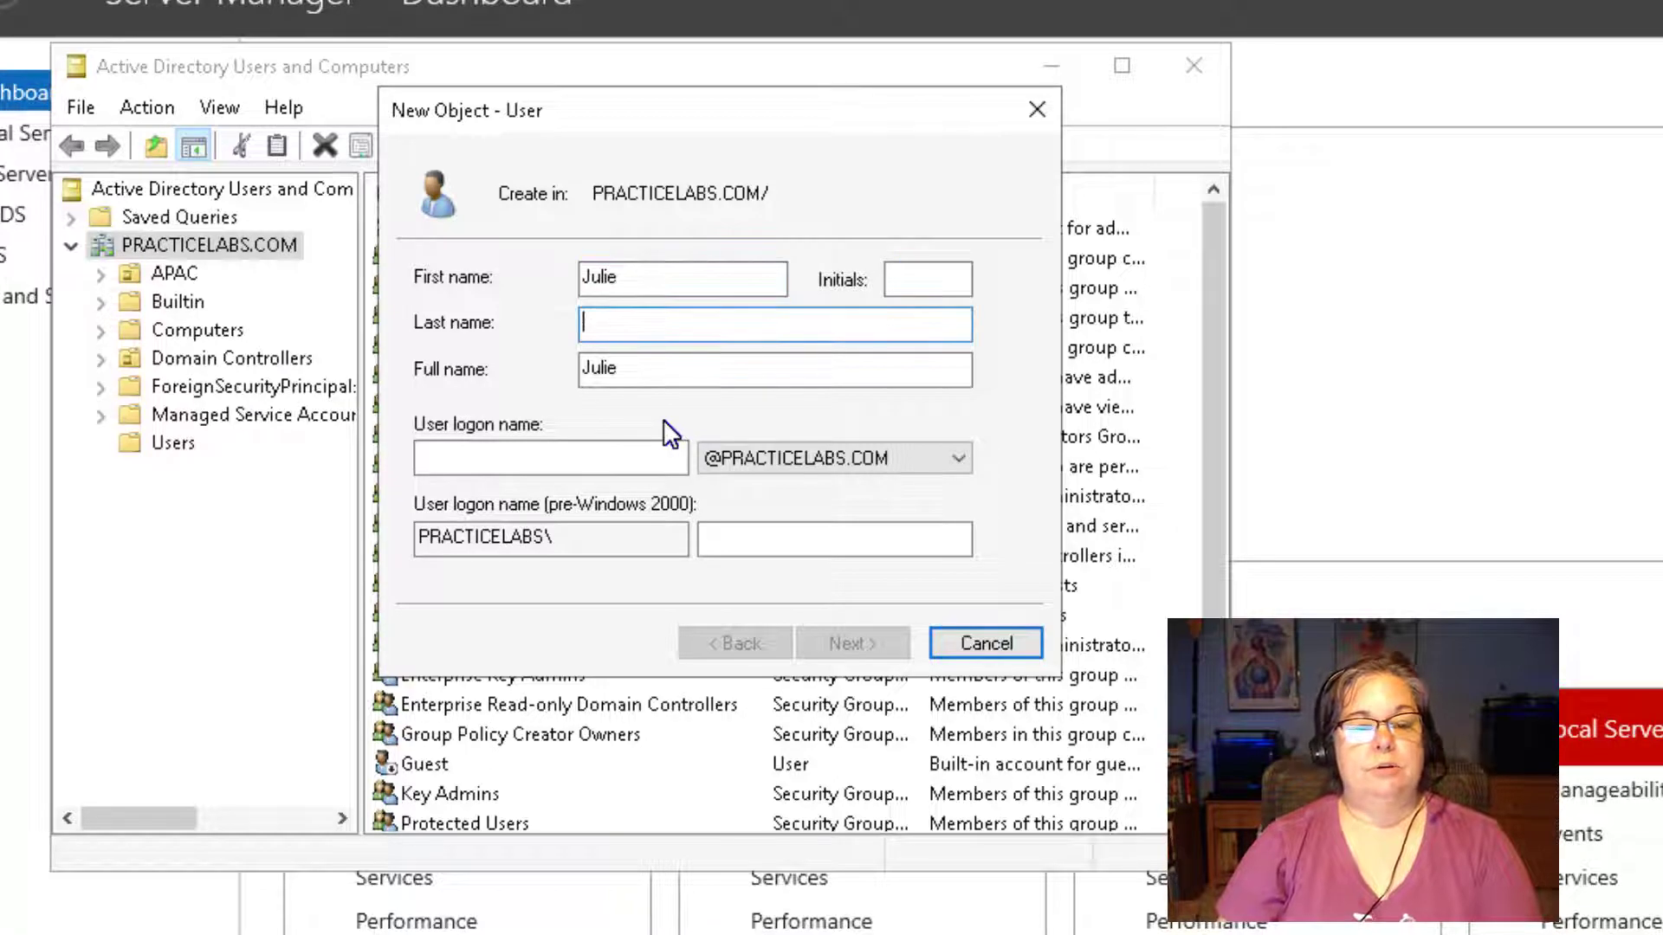
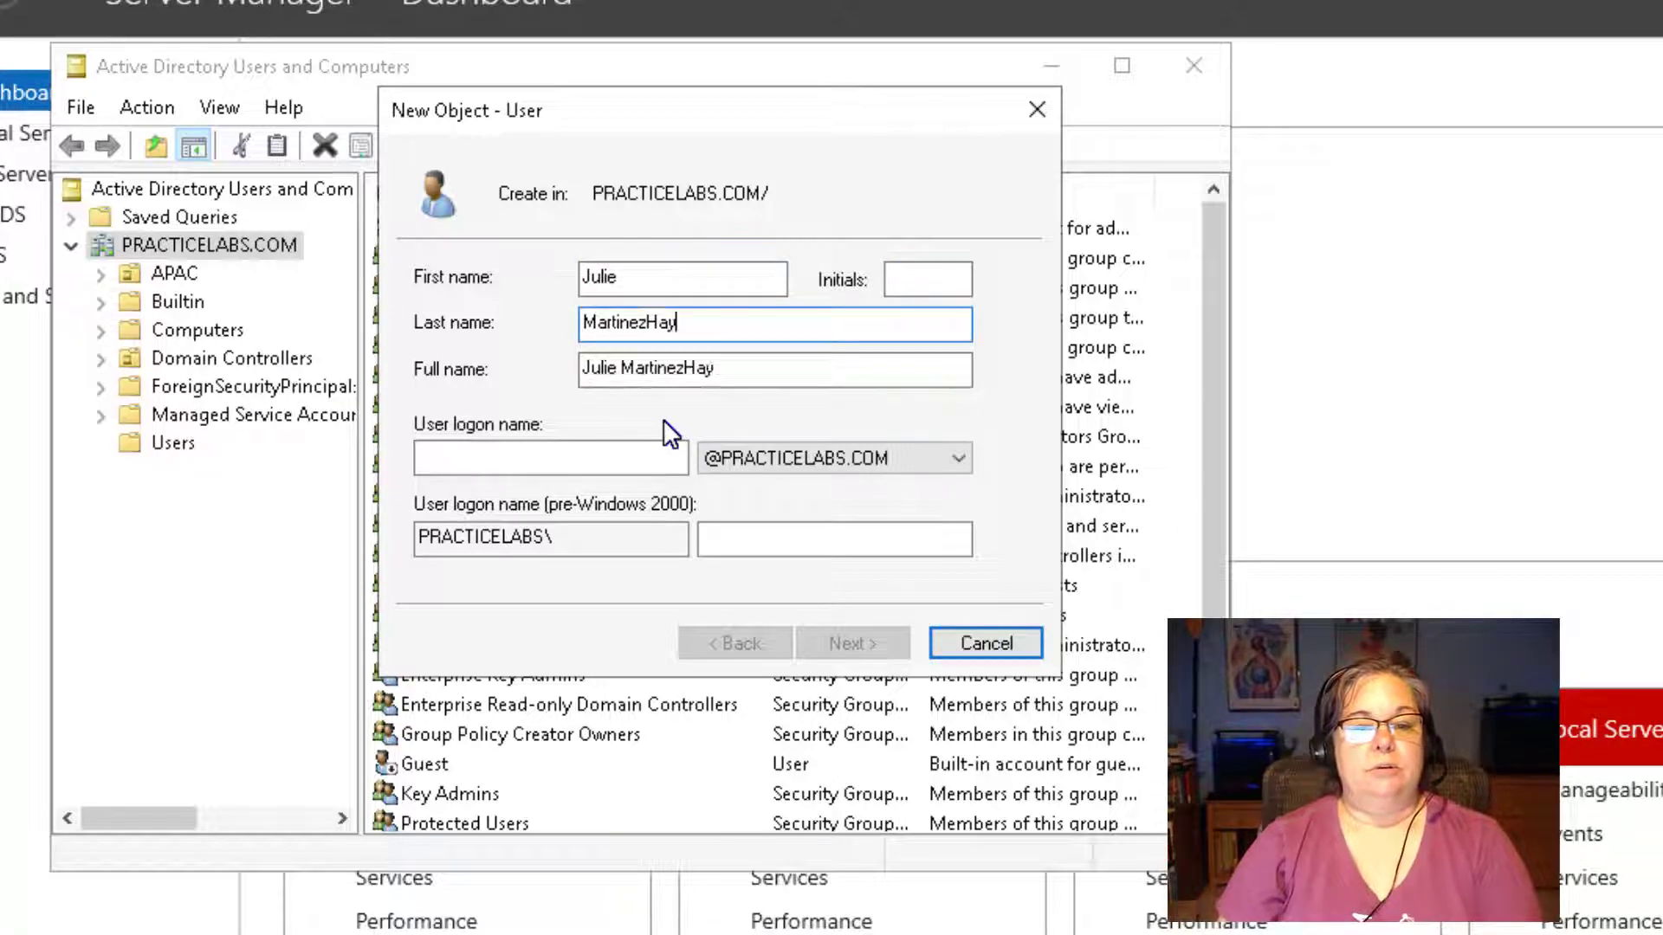
{"action": "key", "text": "Tab"}
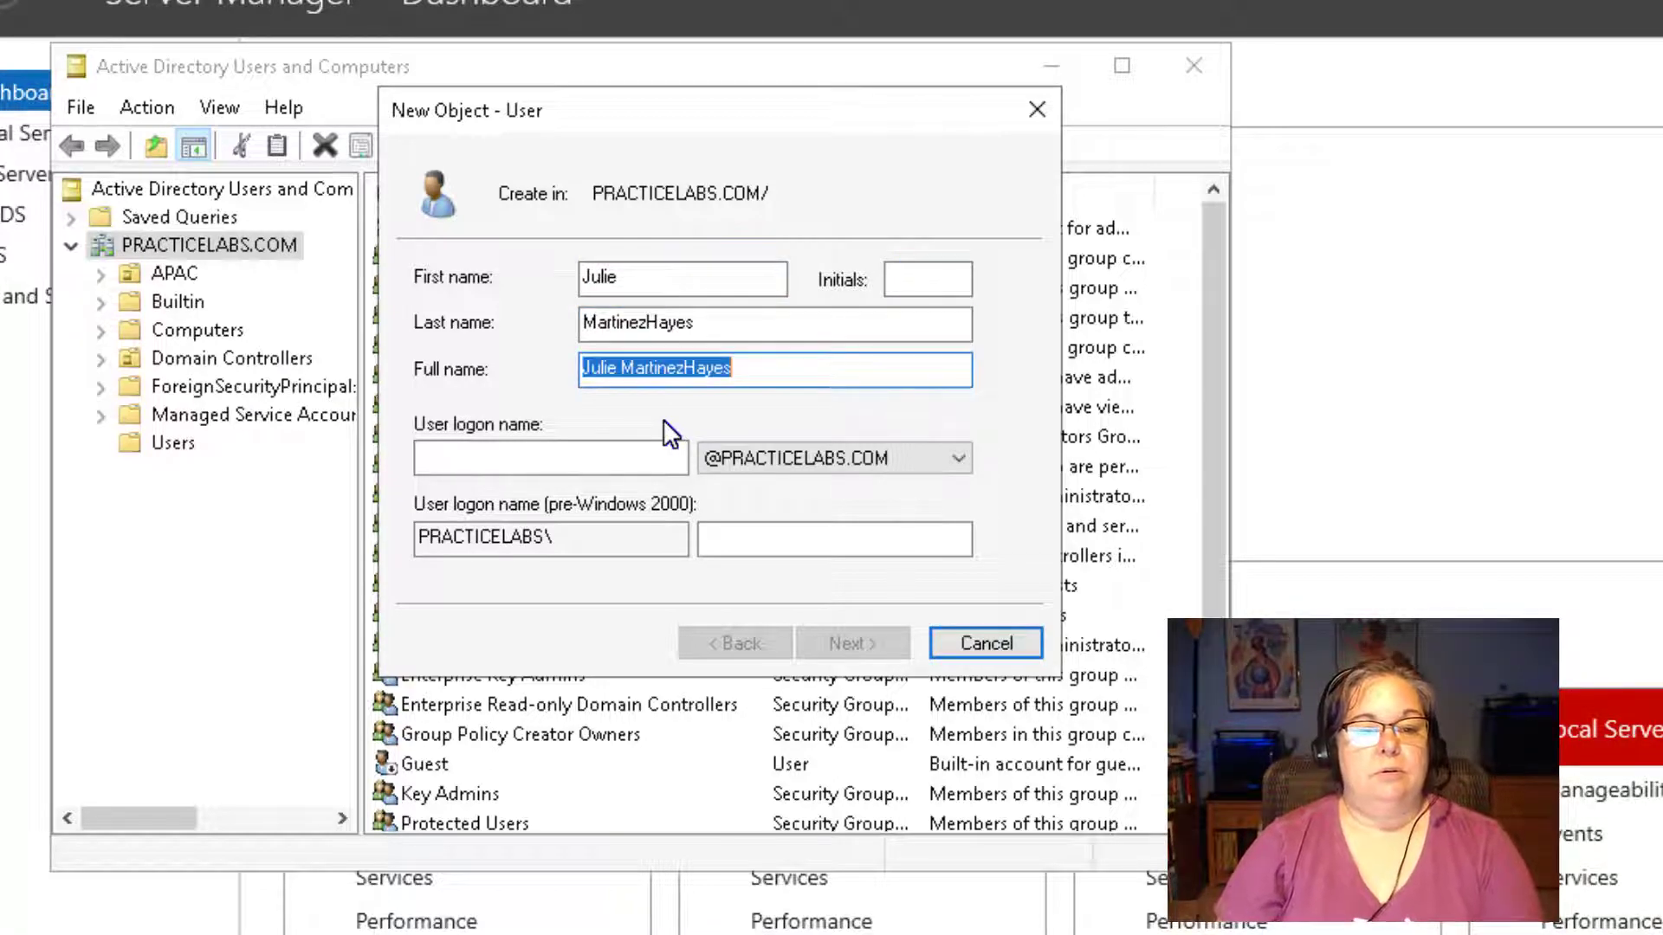
{"action": "left_click", "coordinate": [537, 459]}
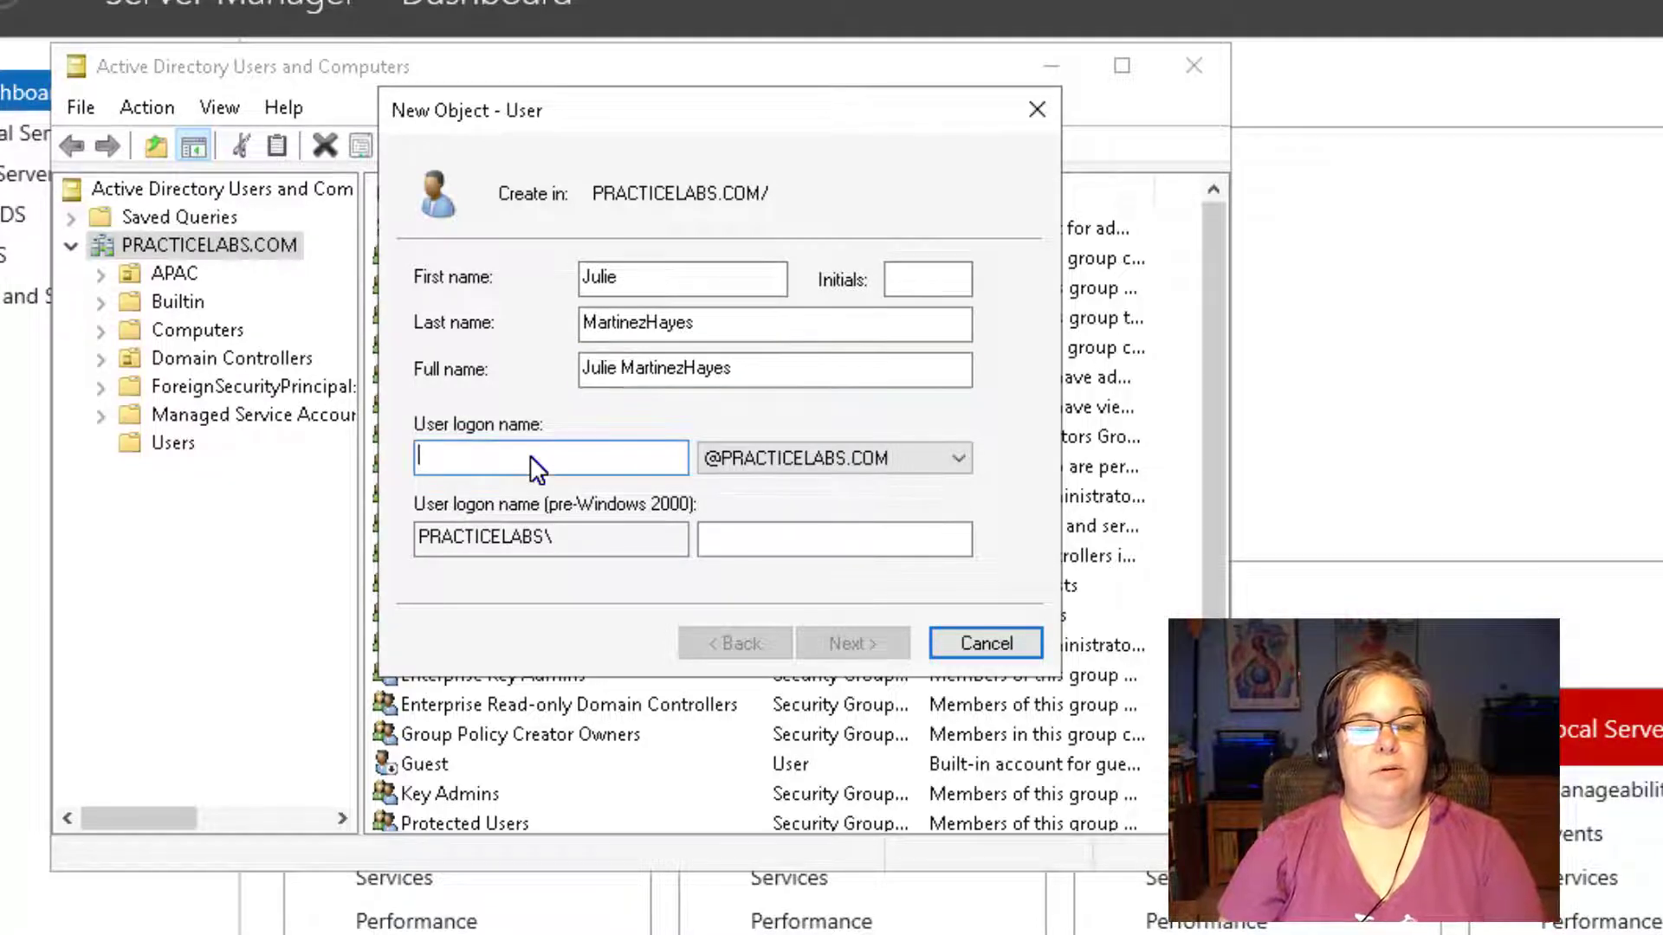
{"action": "type", "text": "Julie"}
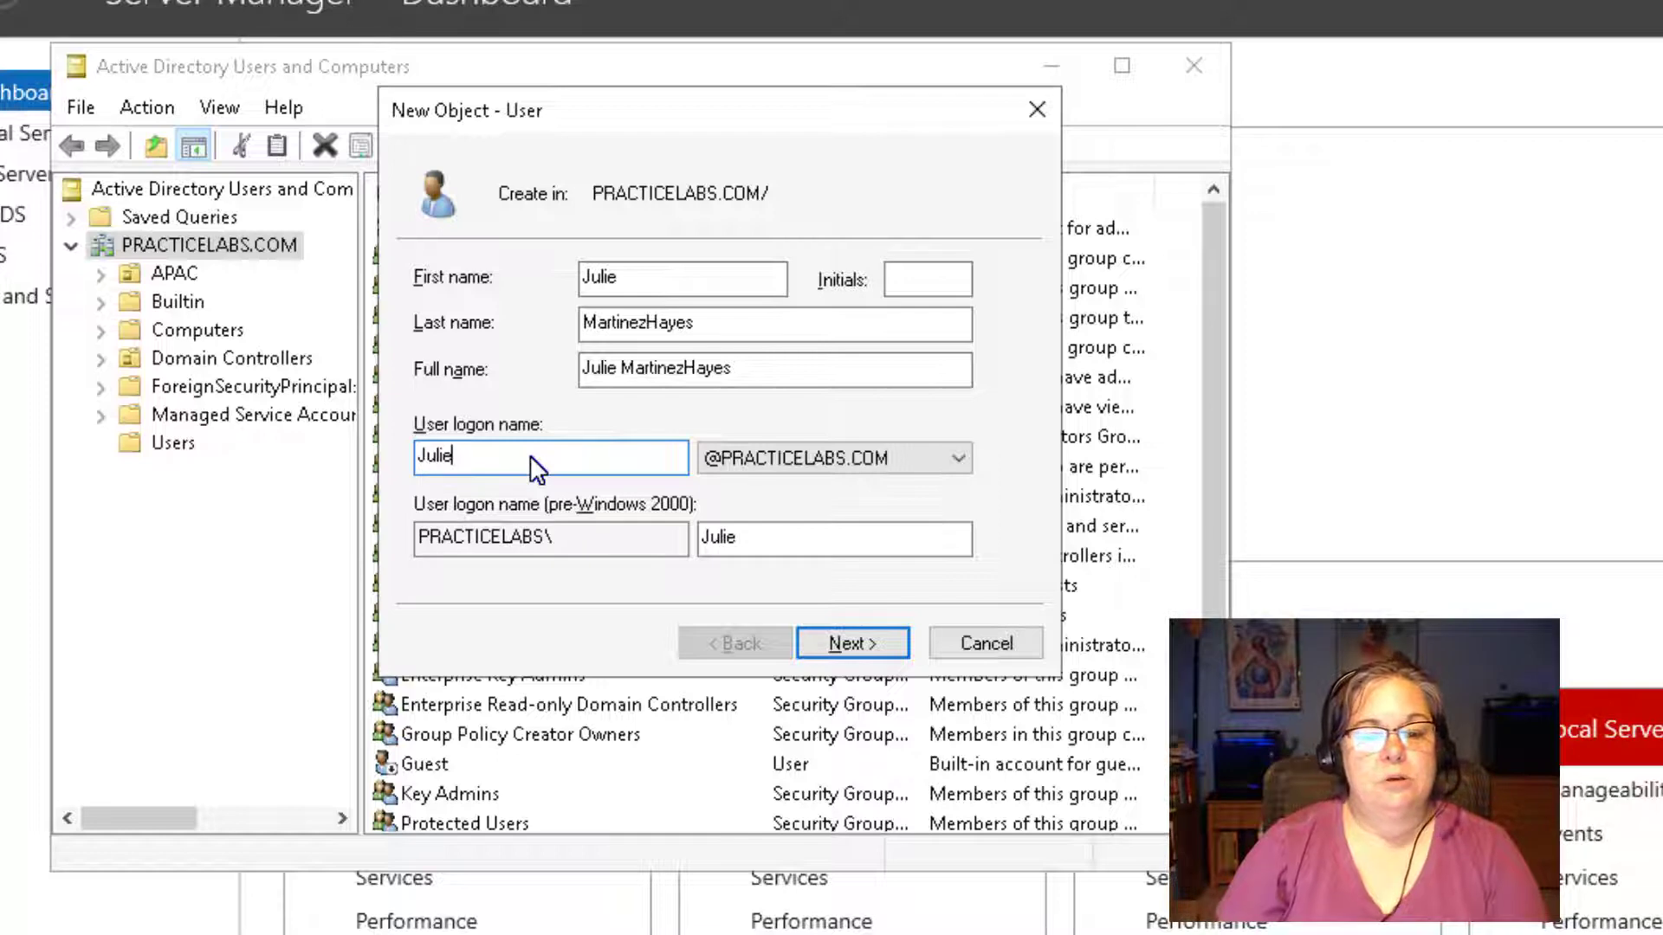
{"action": "key", "text": "Return"}
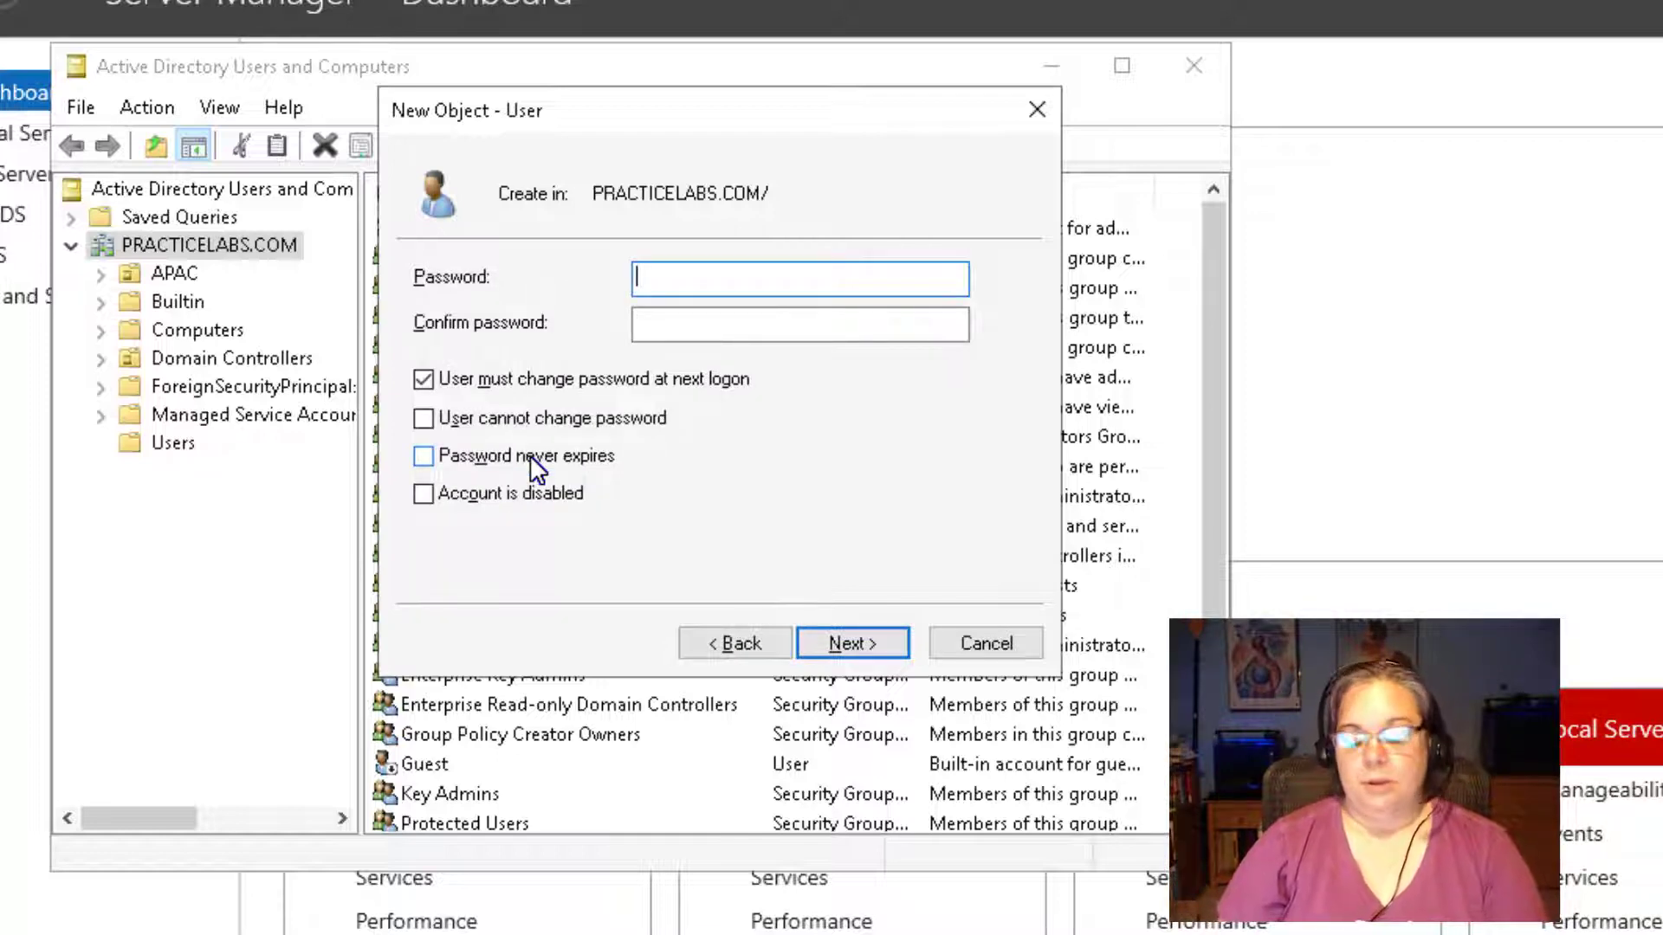
Enter and confirm the lab's default password, drop the forced password change, and finish.
{"action": "type", "text": "Pa"}
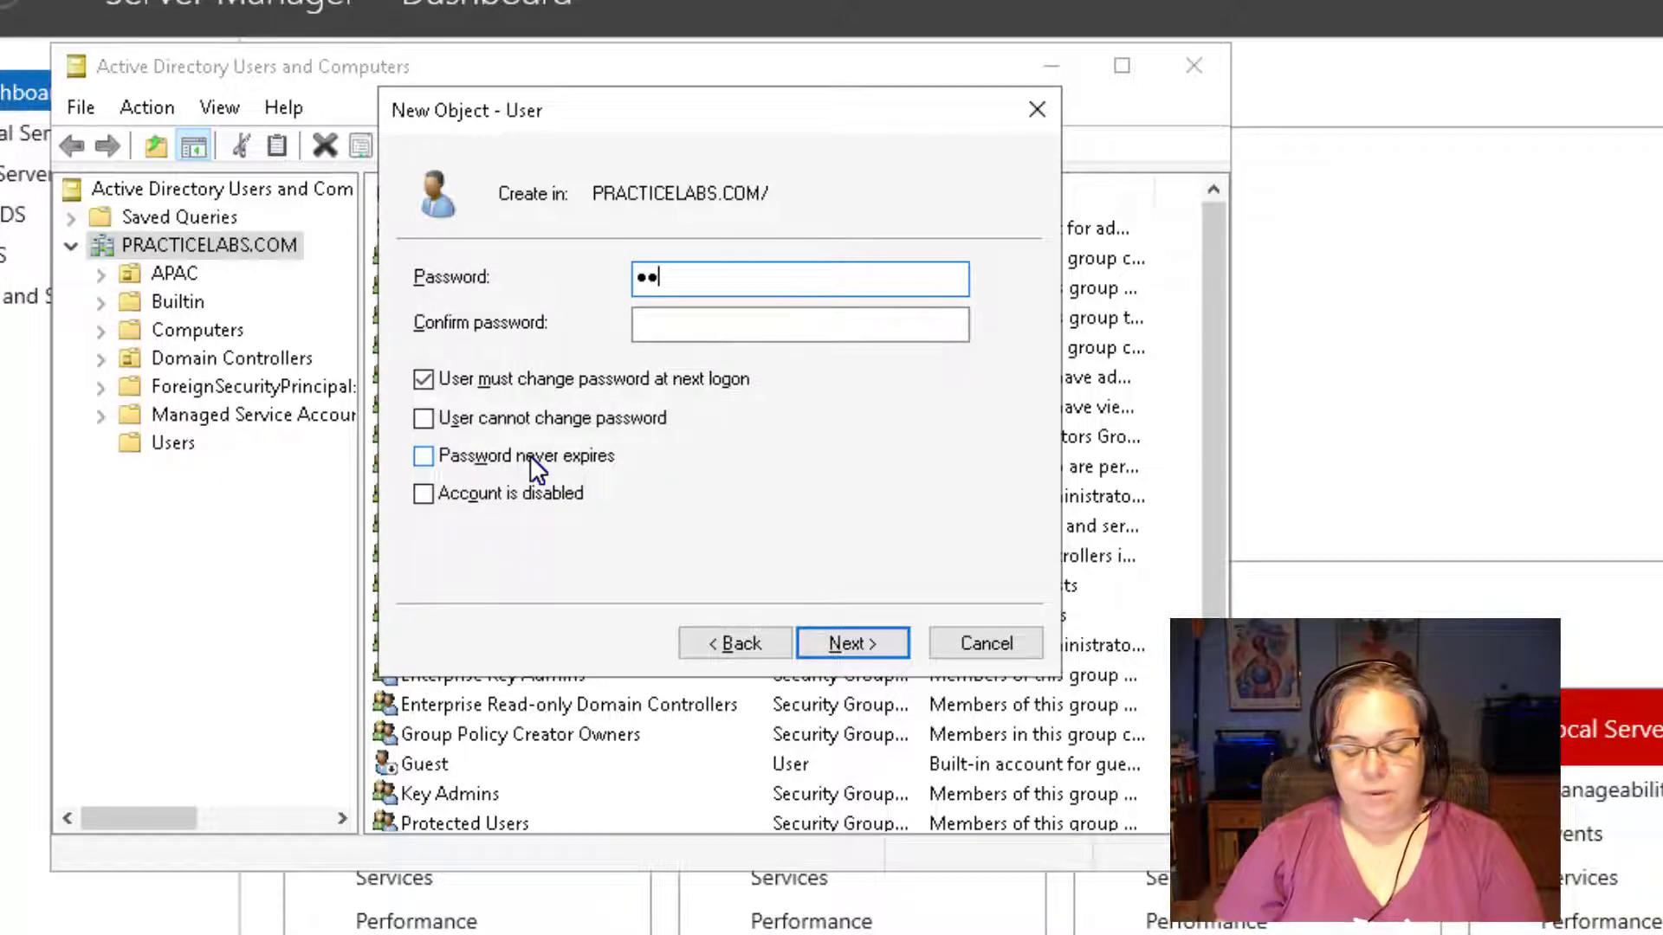
{"action": "type", "text": "ss"}
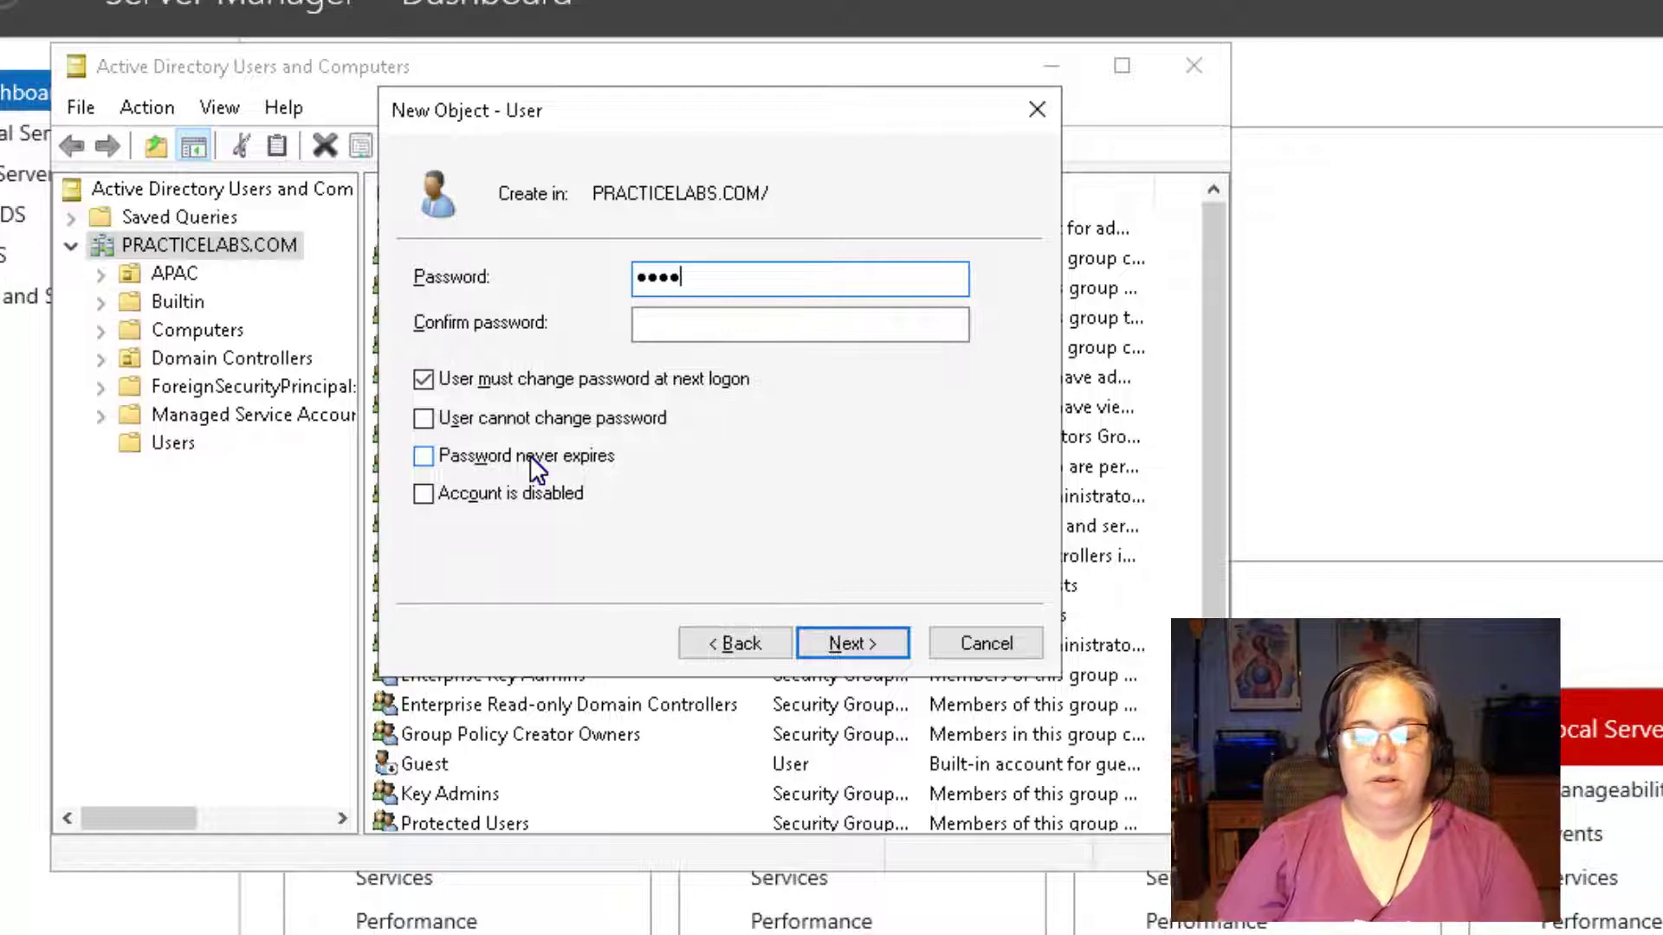
{"action": "type", "text": "w"}
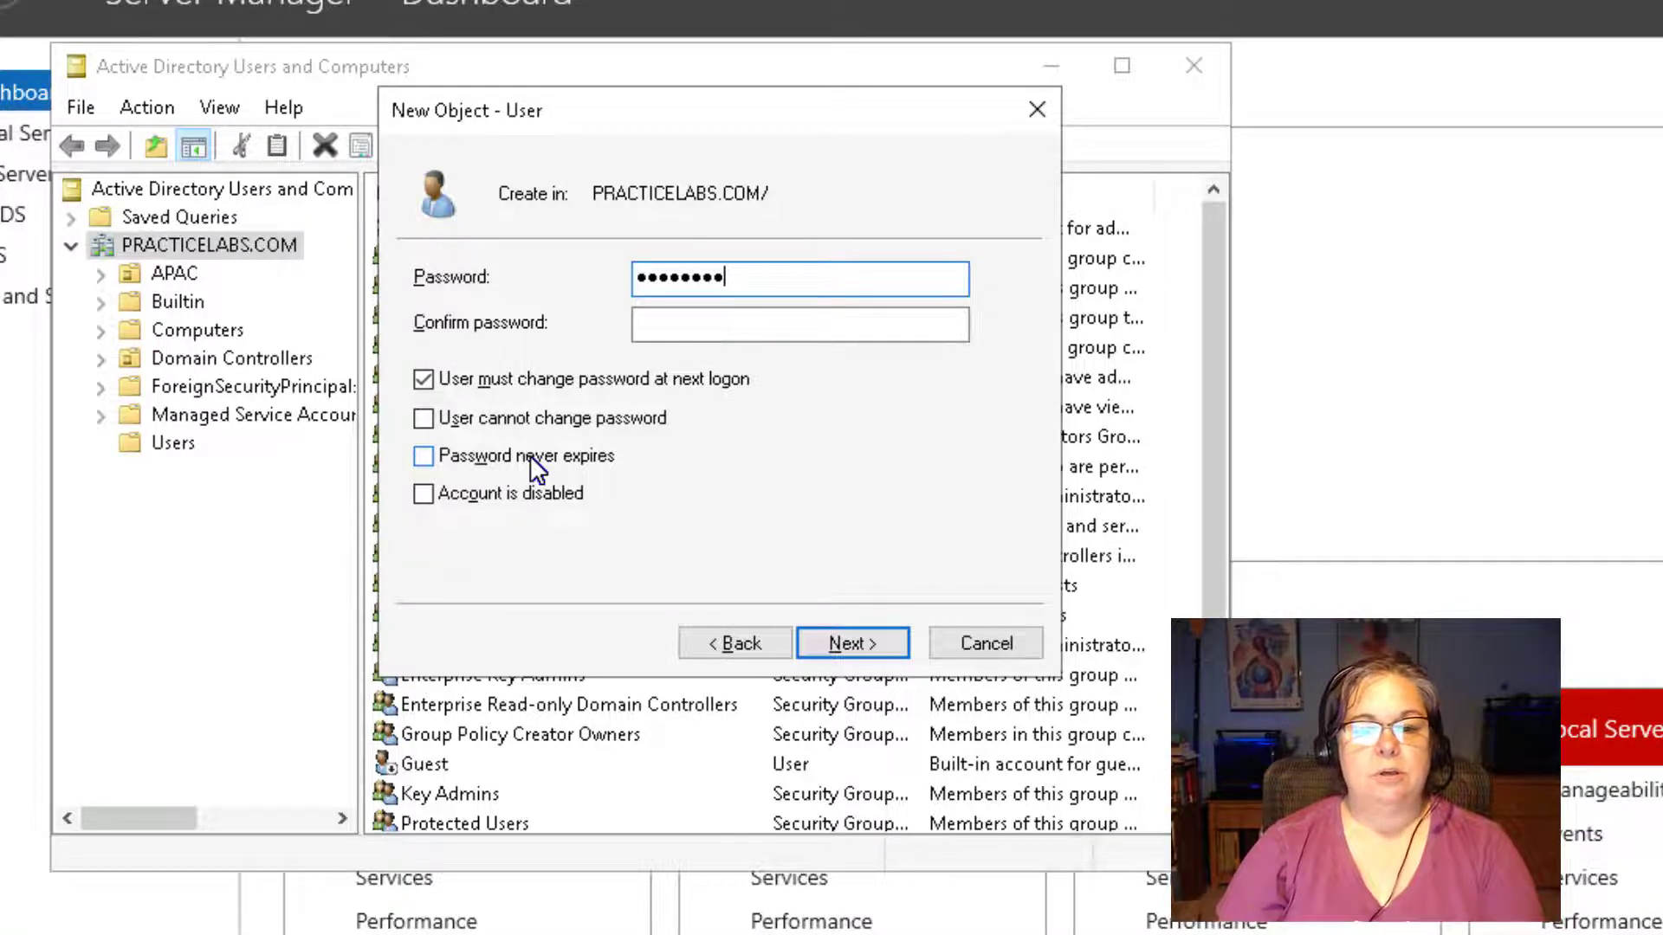
{"action": "key", "text": "Tab"}
{"action": "type", "text": "Pass"}
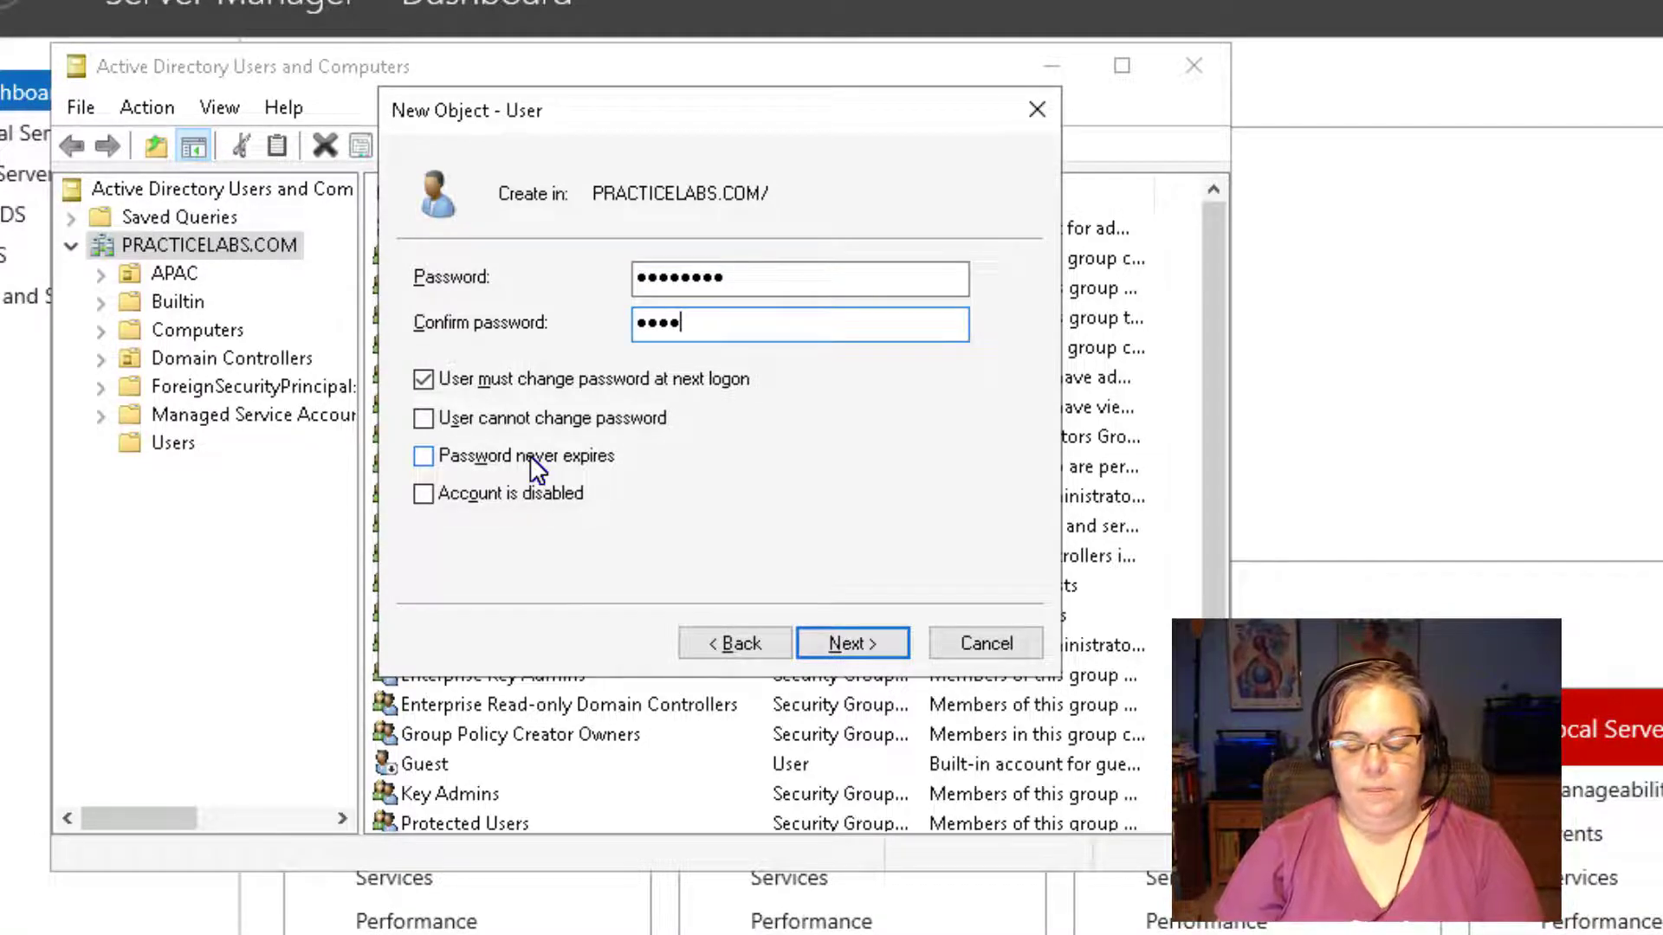
{"action": "type", "text": "w0rd"}
{"action": "key", "text": "Tab"}
{"action": "key", "text": "space"}
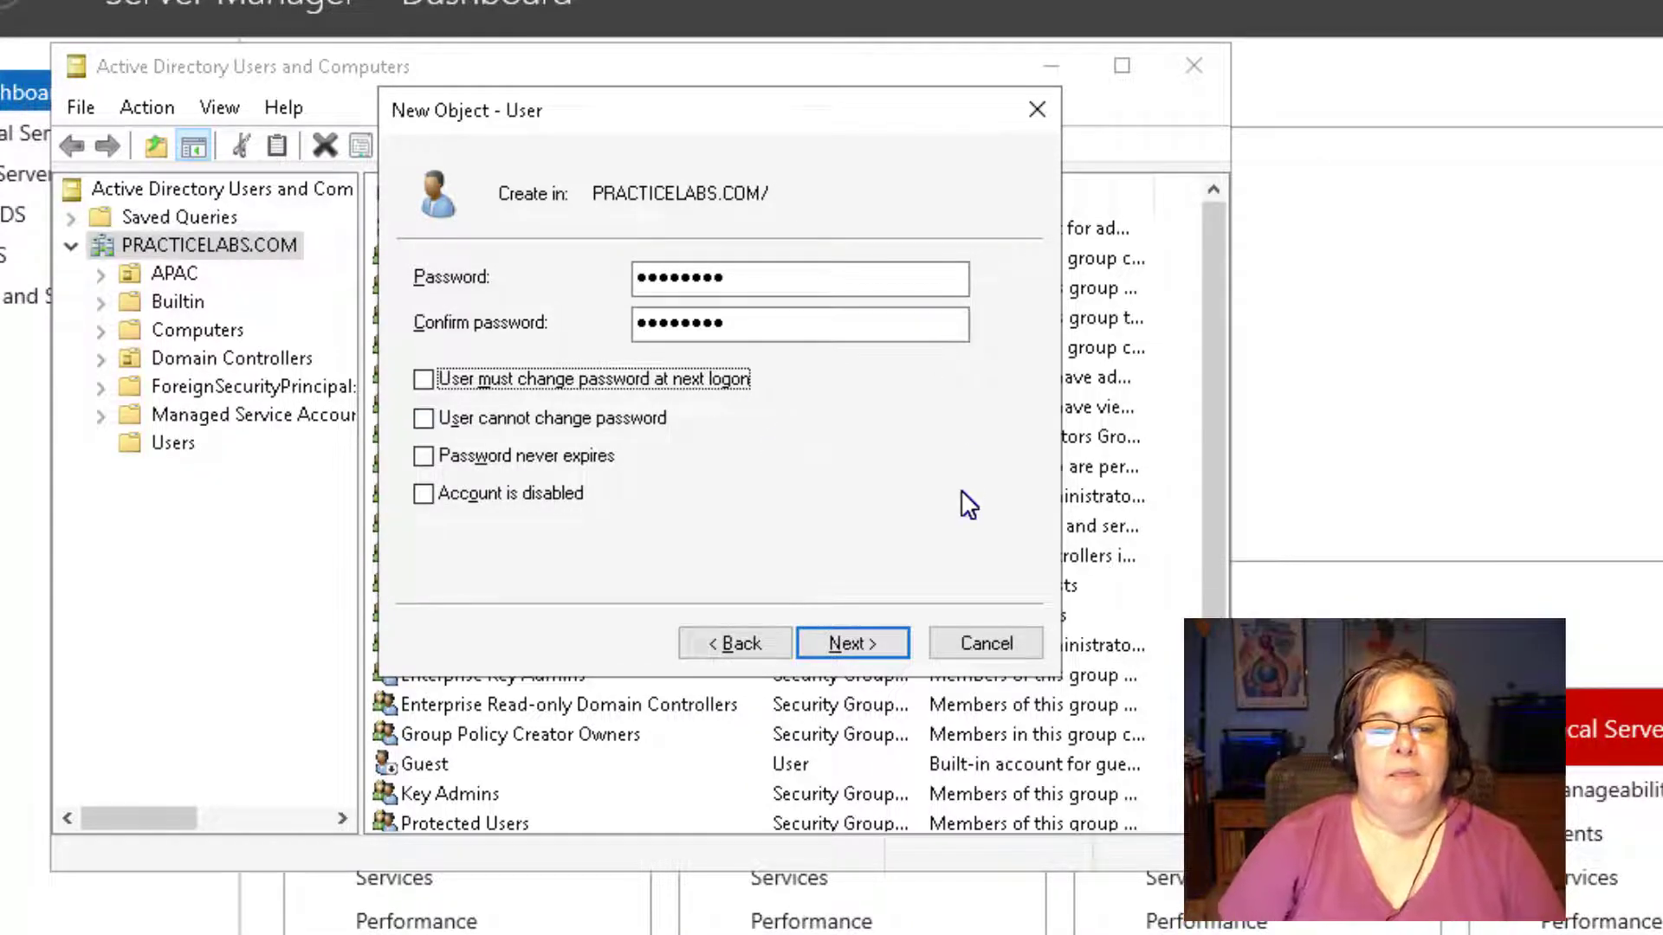
{"action": "key", "text": "Return"}
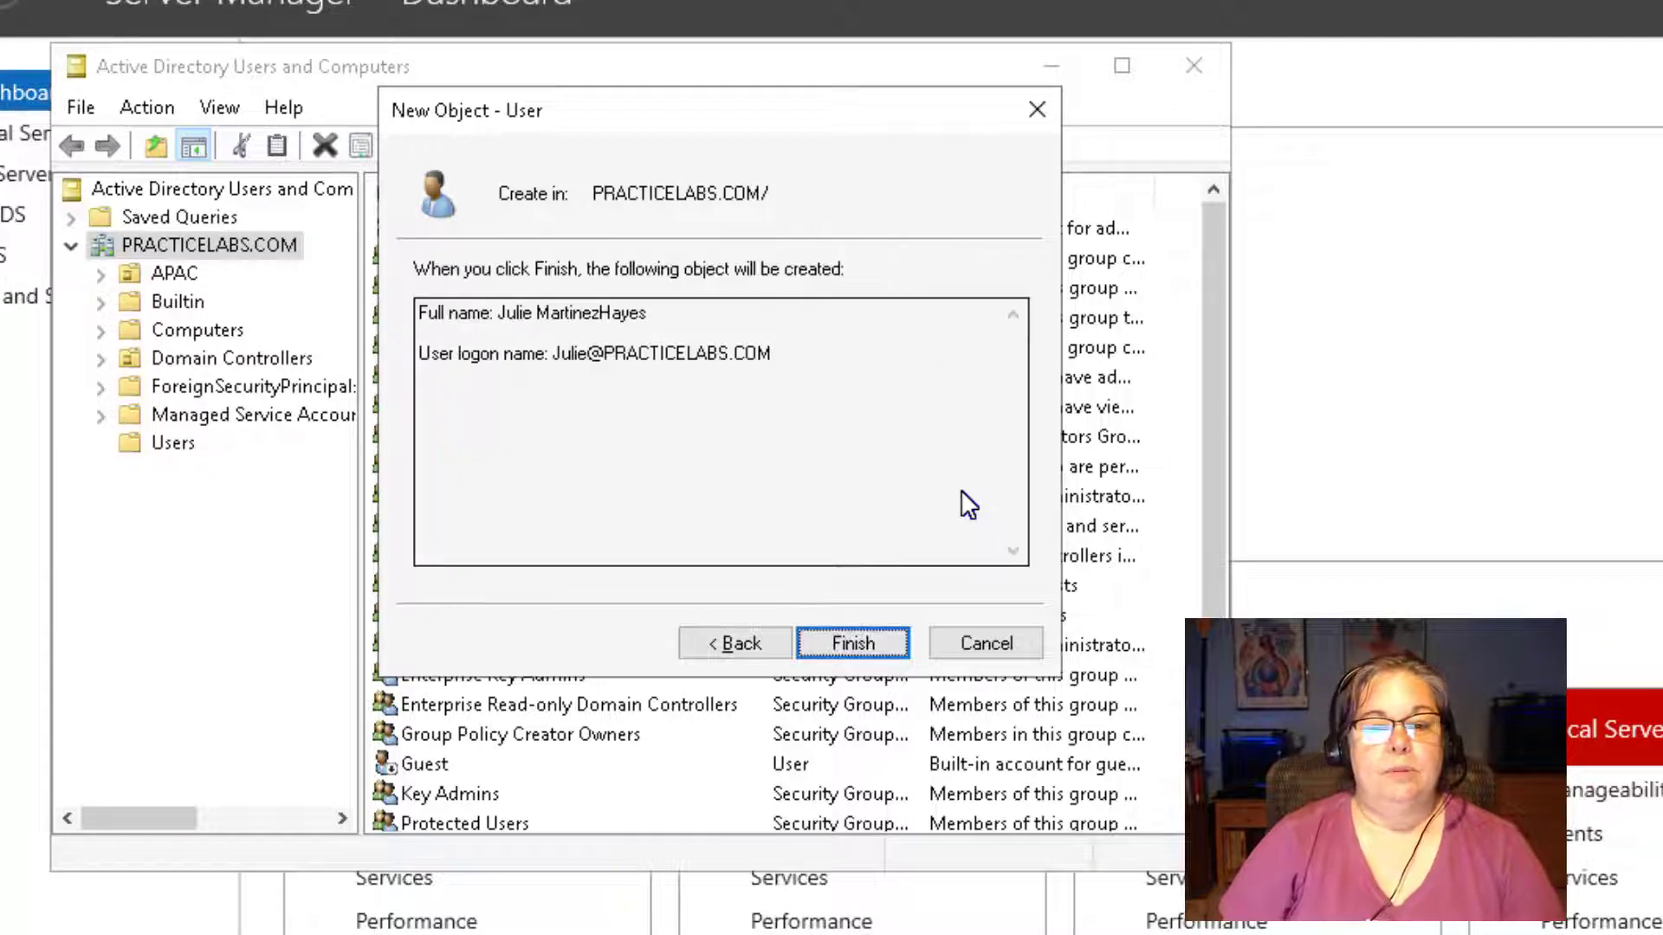
{"action": "key", "text": "Return"}
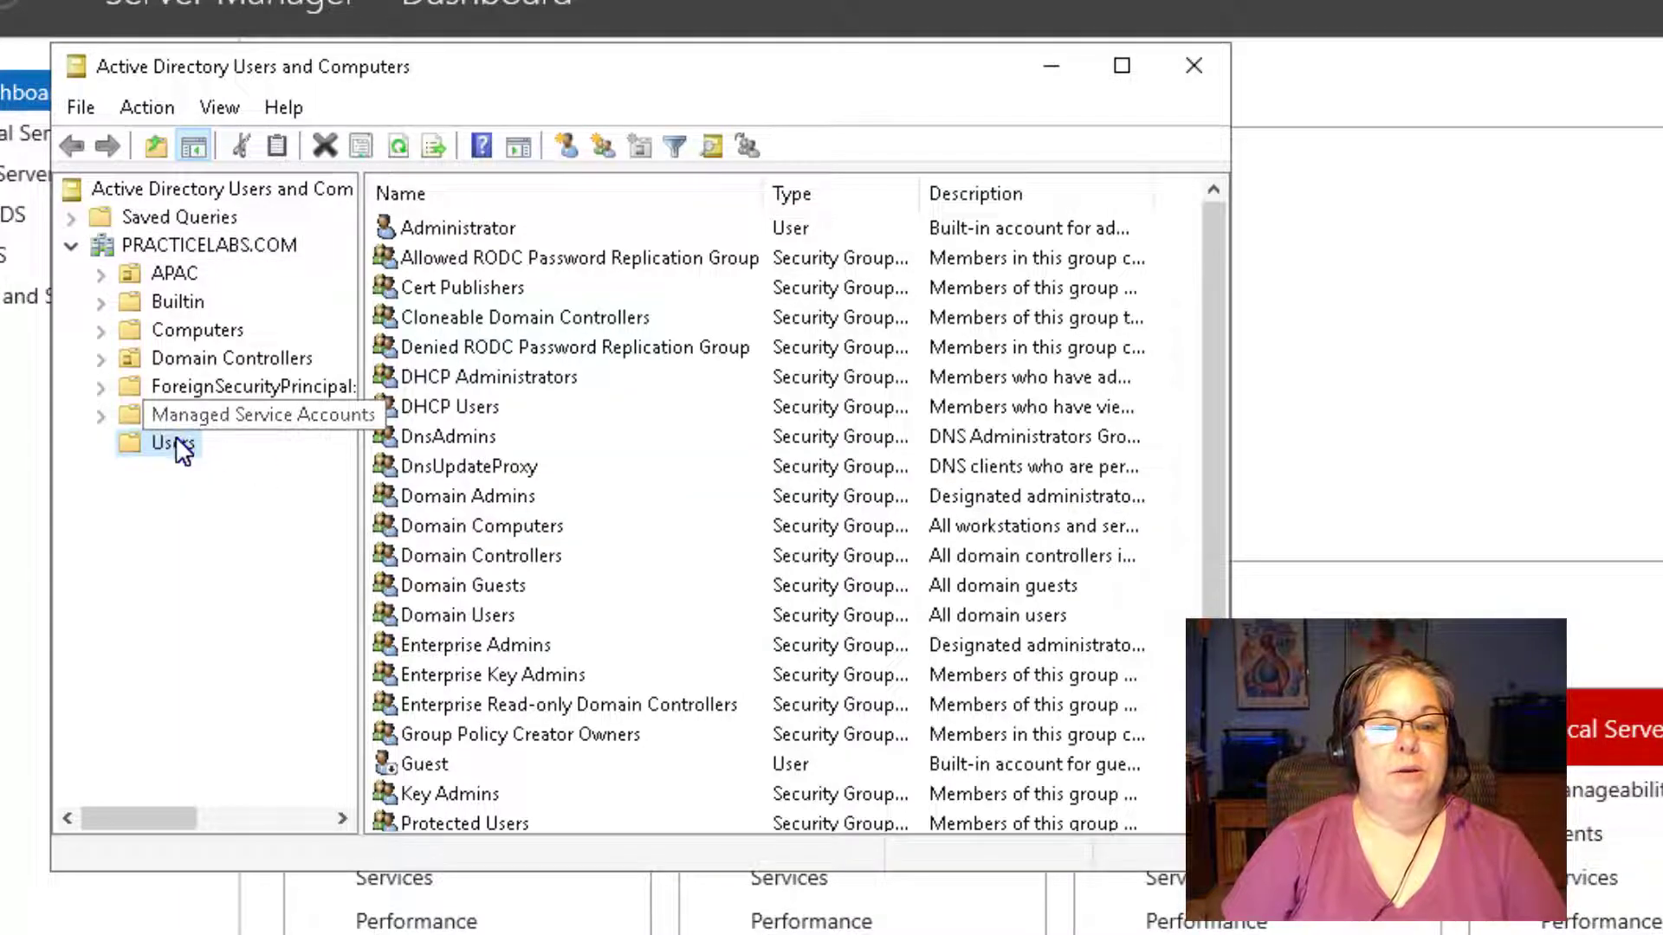
Sort the account list by Type with users first and refresh the Users container.
{"action": "left_click", "coordinate": [821, 198]}
{"action": "left_click", "coordinate": [821, 198]}
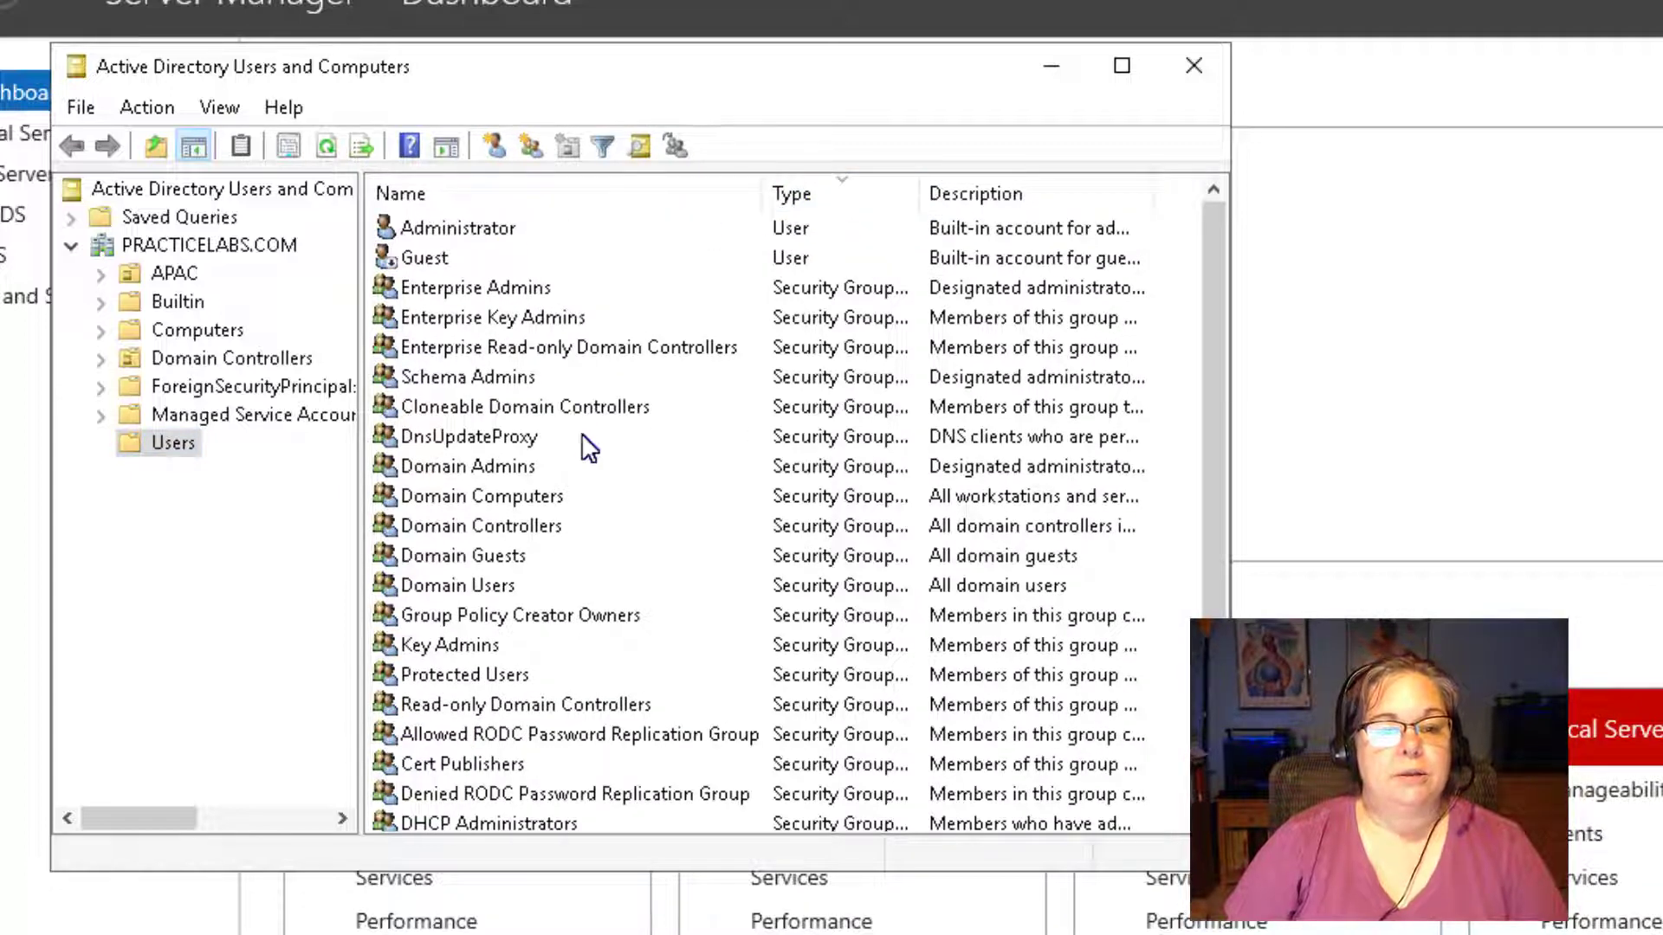
{"action": "scroll", "coordinate": [531, 714], "scroll_direction": "down", "scroll_amount": 2}
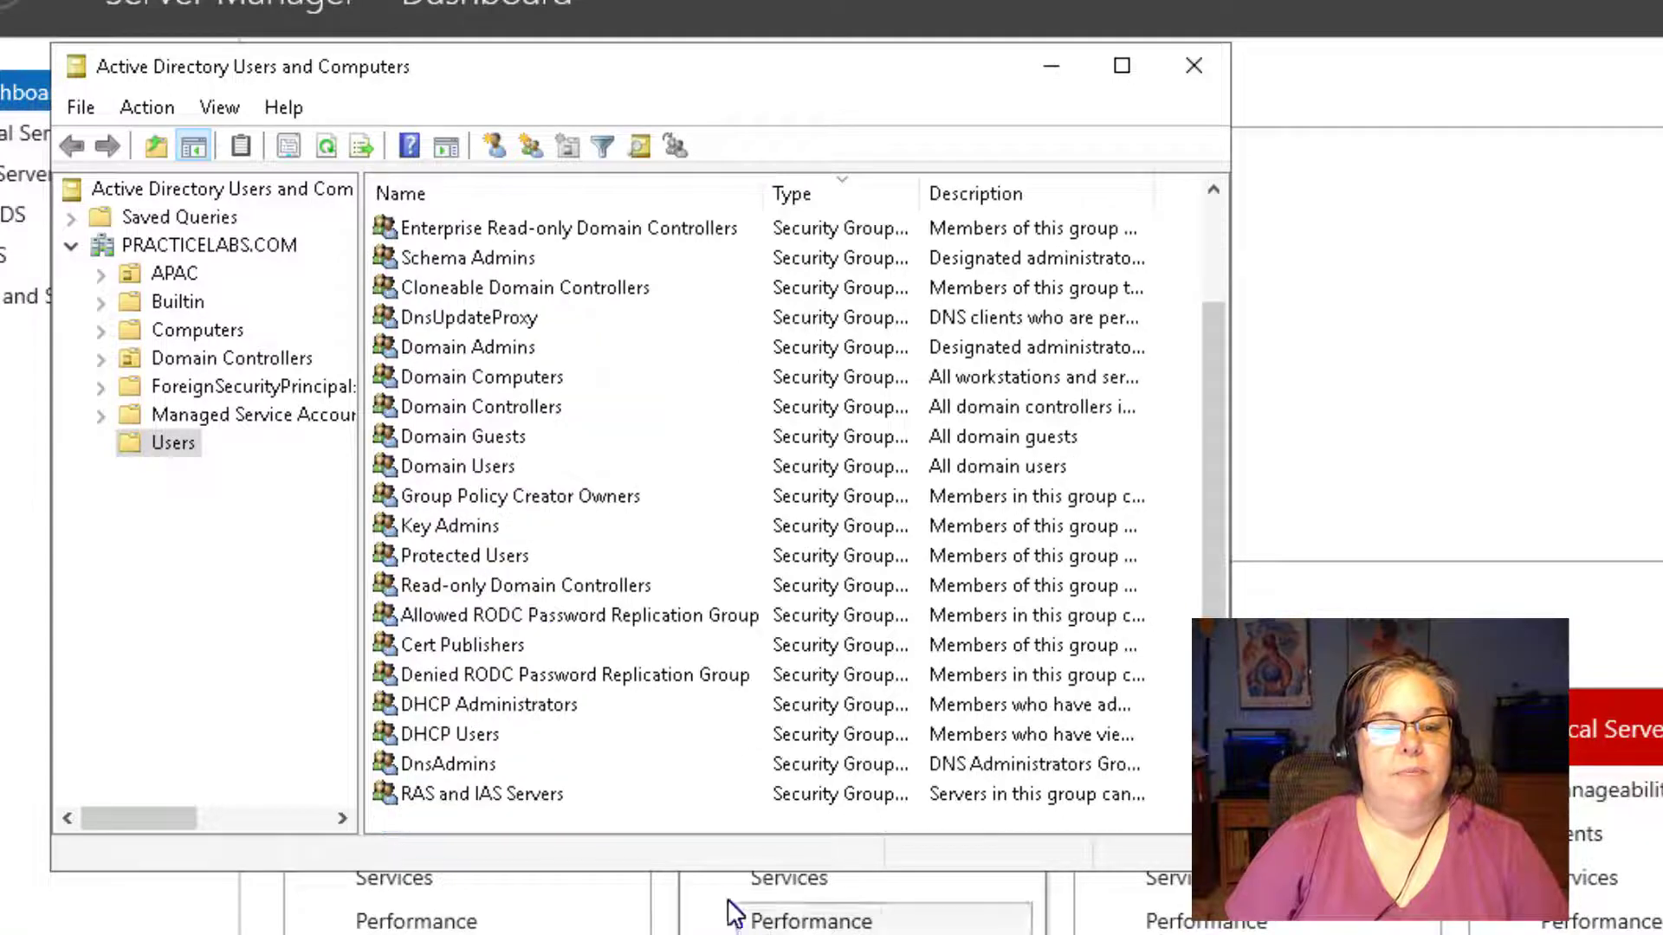
{"action": "left_click", "coordinate": [138, 439]}
{"action": "right_click", "coordinate": [137, 439]}
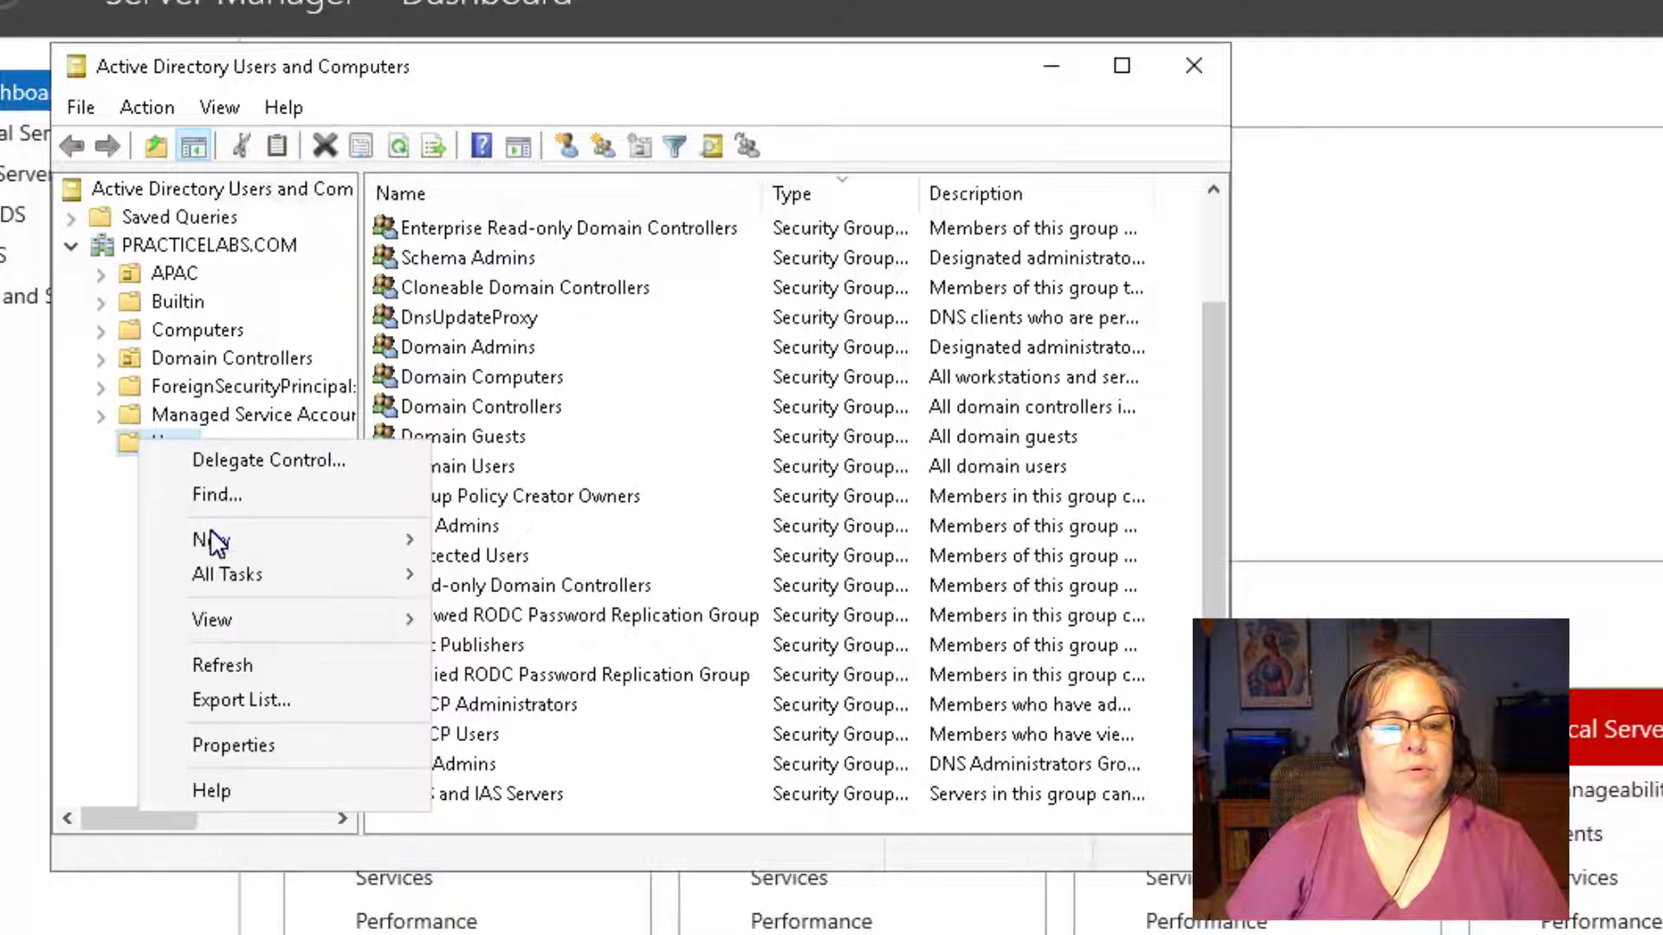
{"action": "left_click", "coordinate": [189, 666]}
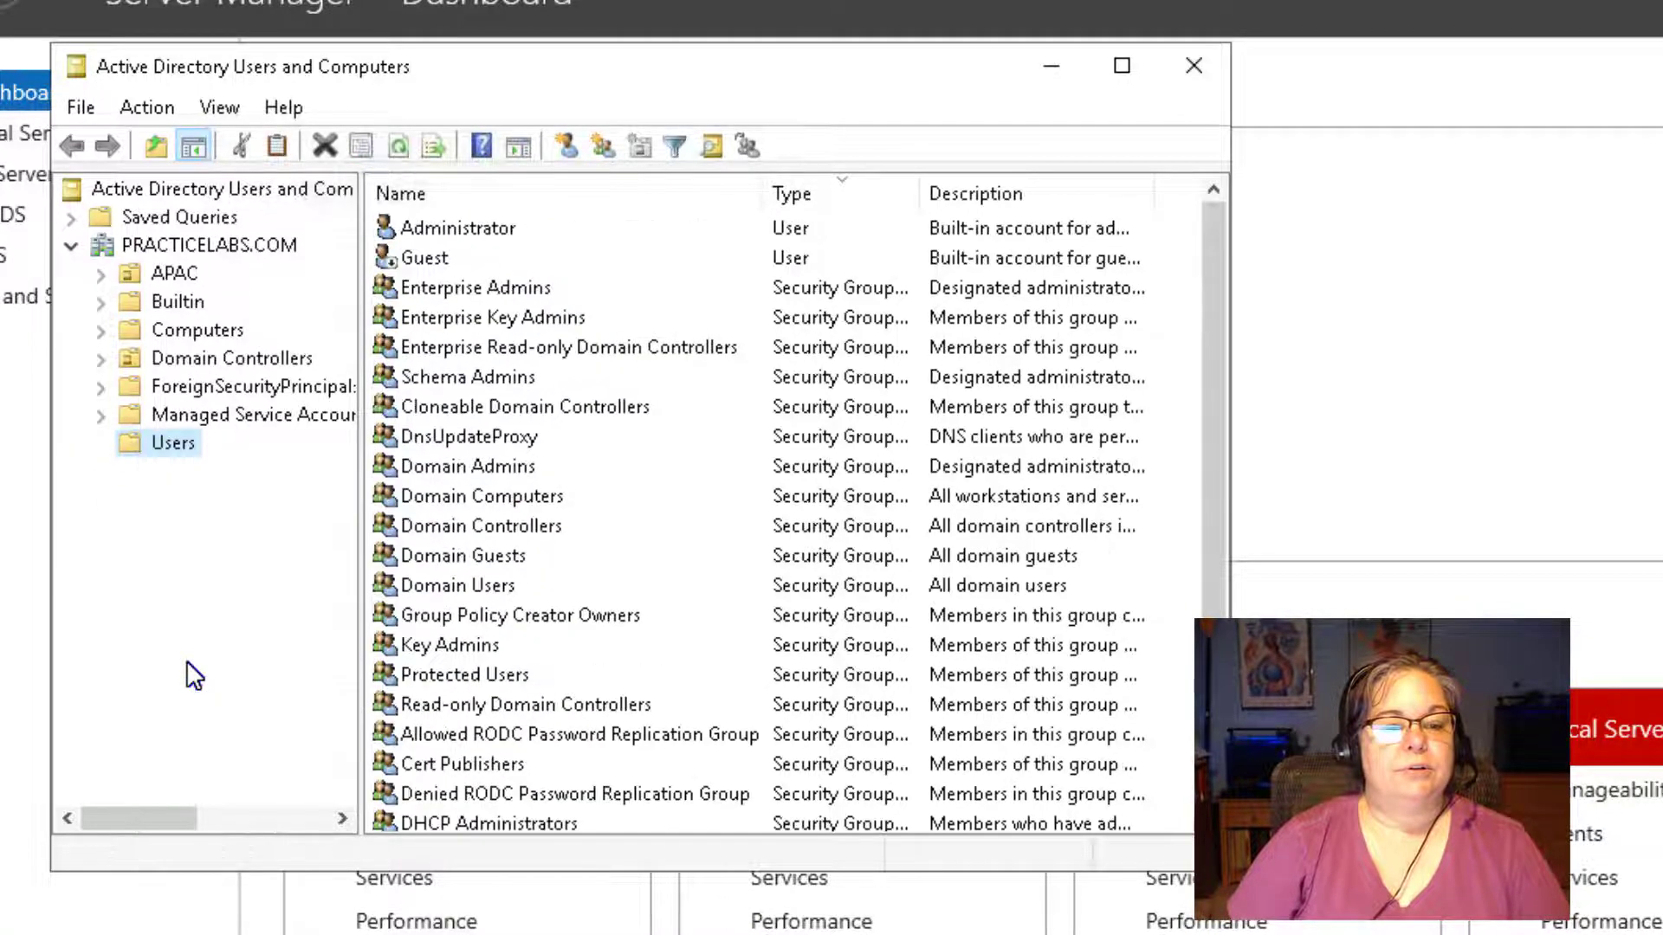
{"action": "scroll", "coordinate": [465, 764], "scroll_direction": "down", "scroll_amount": 2}
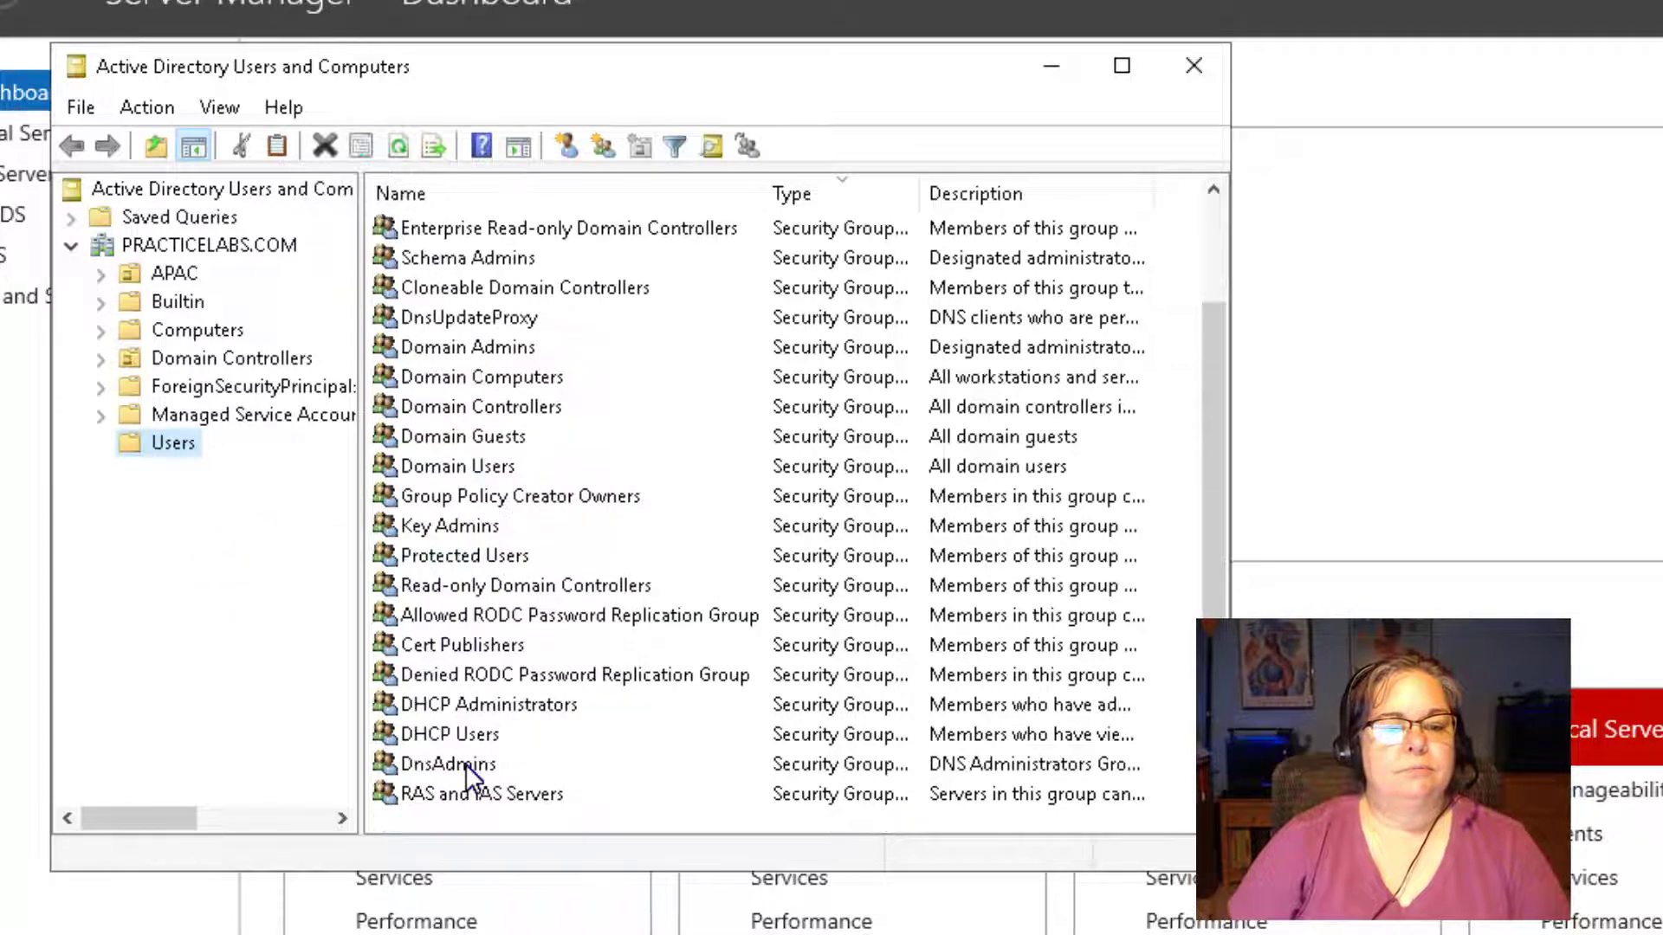
{"action": "scroll", "coordinate": [534, 504], "scroll_direction": "up", "scroll_amount": 2}
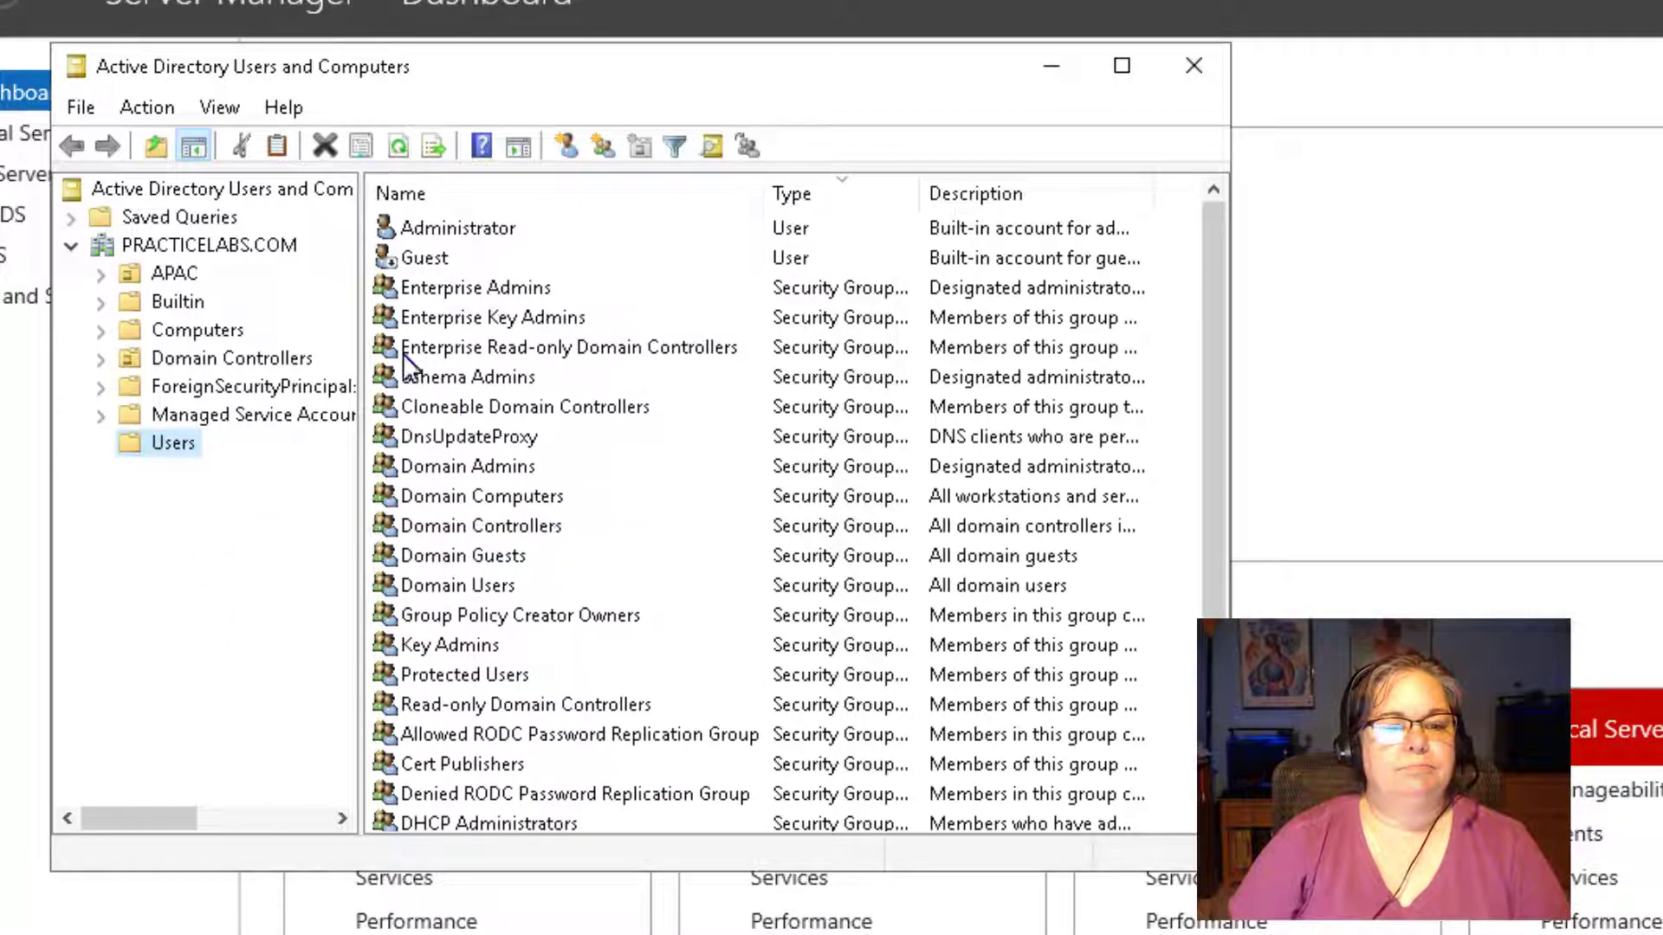
Drag the root-level user account into Users, confirm the move, and view Users.
{"action": "left_click", "coordinate": [208, 243]}
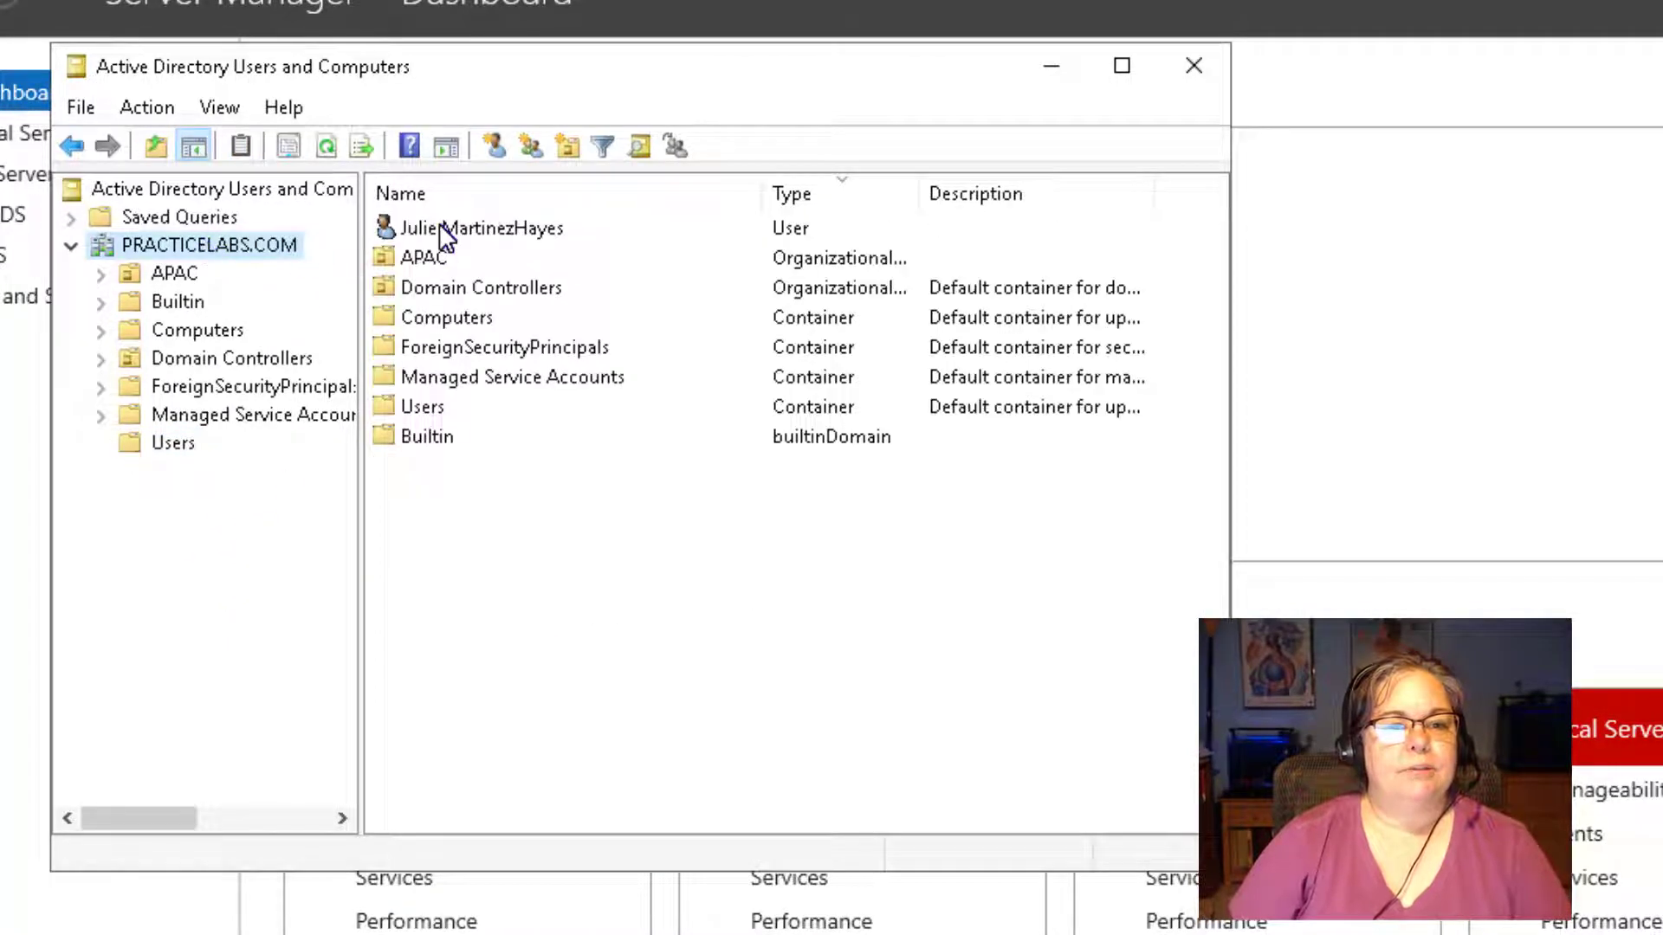
{"action": "left_click_drag", "start_coordinate": [444, 234], "coordinate": [205, 450]}
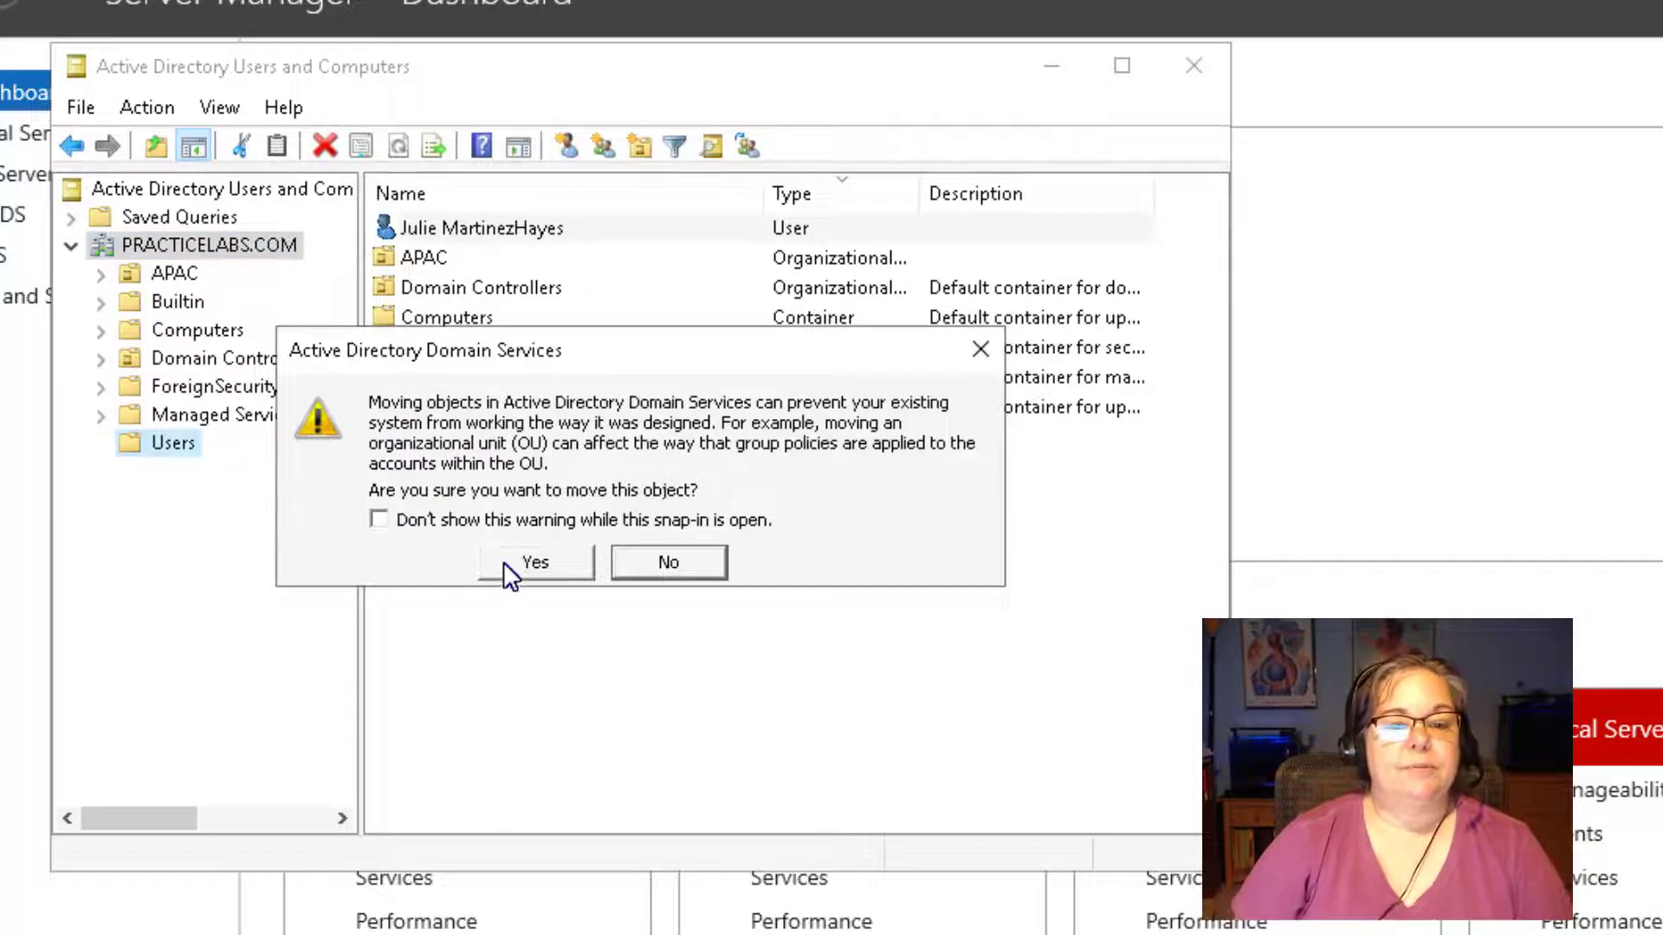
{"action": "left_click", "coordinate": [535, 562]}
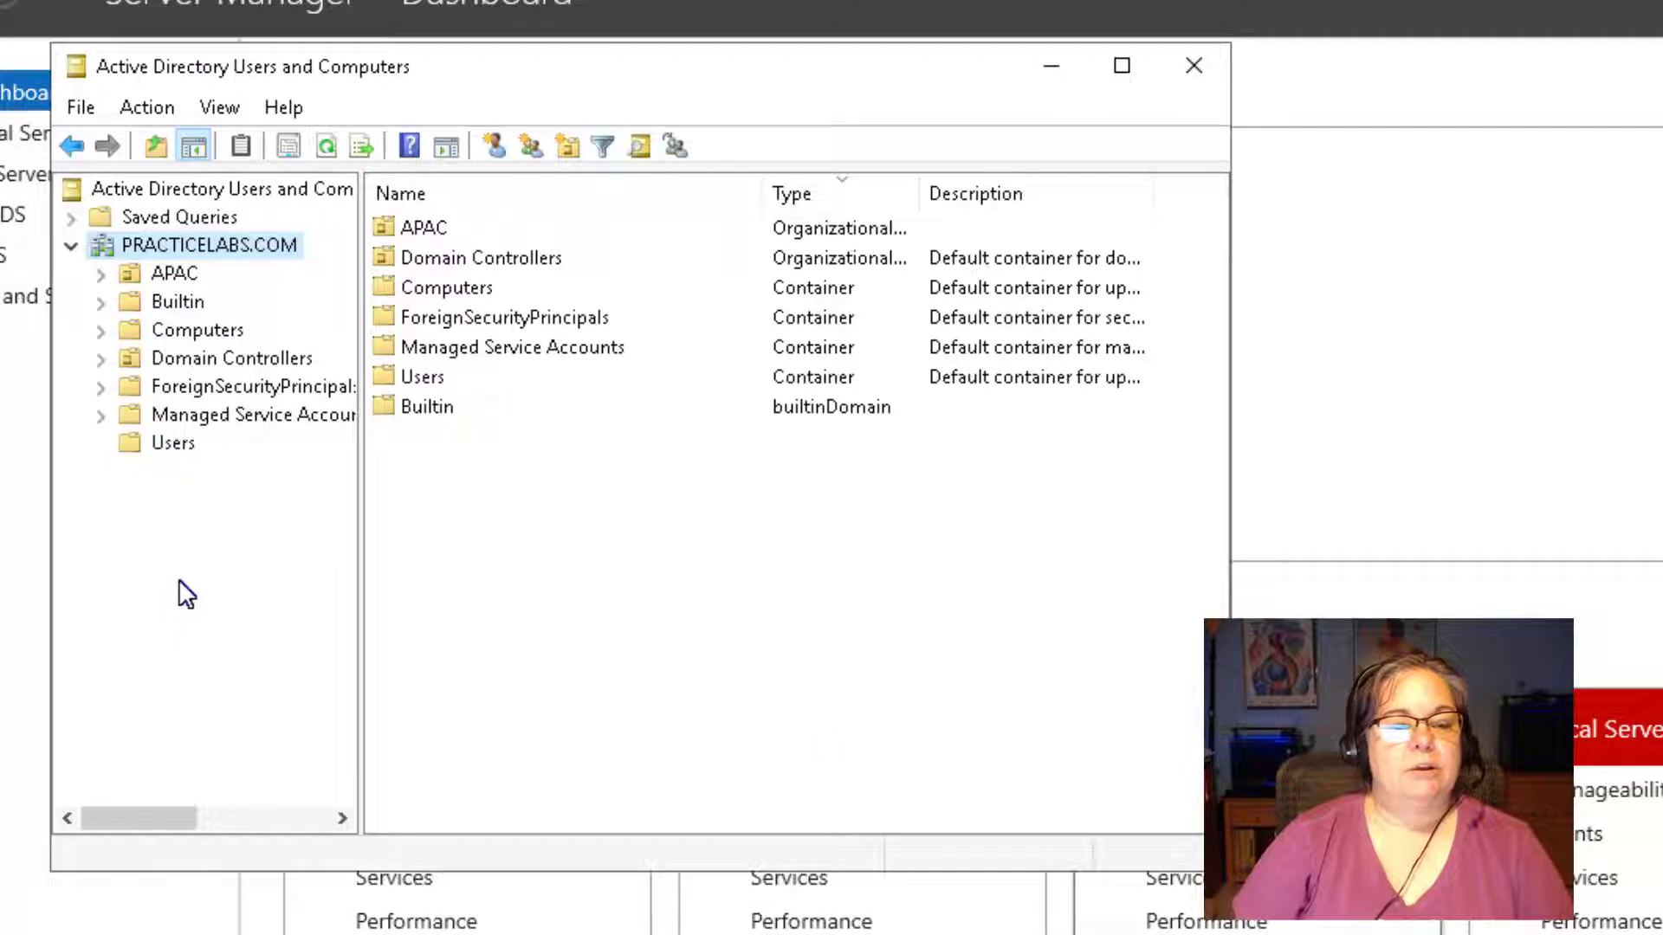
{"action": "left_click", "coordinate": [153, 435]}
Start a new user in Users and enter the person's first, last and logon names.
{"action": "right_click", "coordinate": [154, 435]}
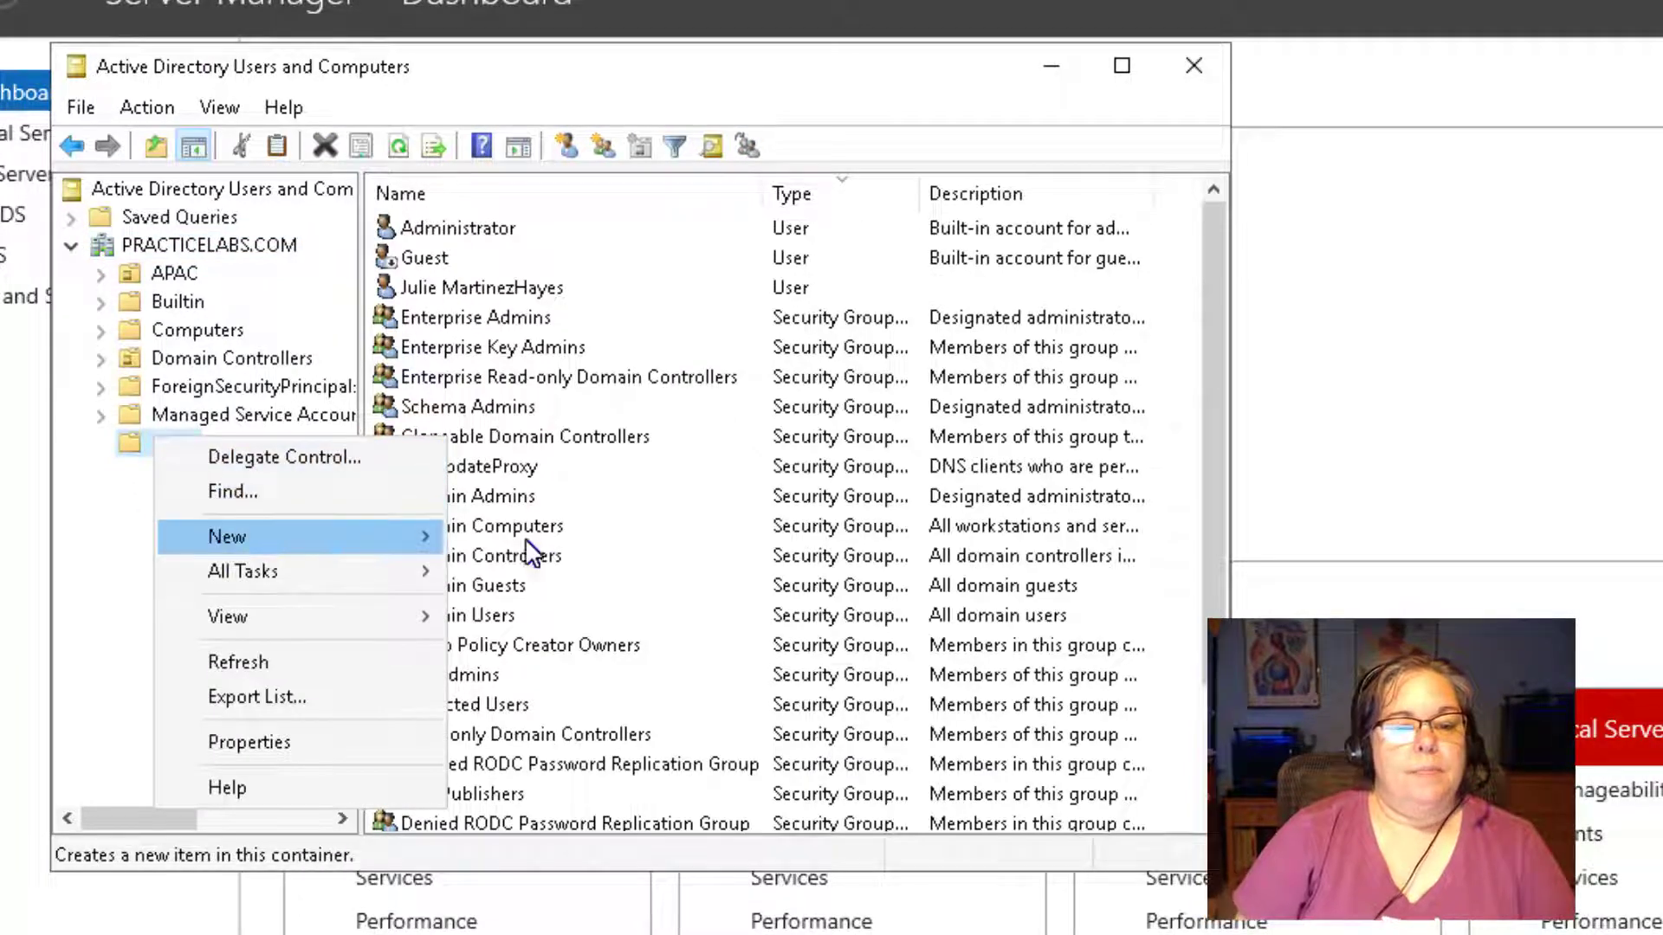
{"action": "mouse_move", "coordinate": [438, 537]}
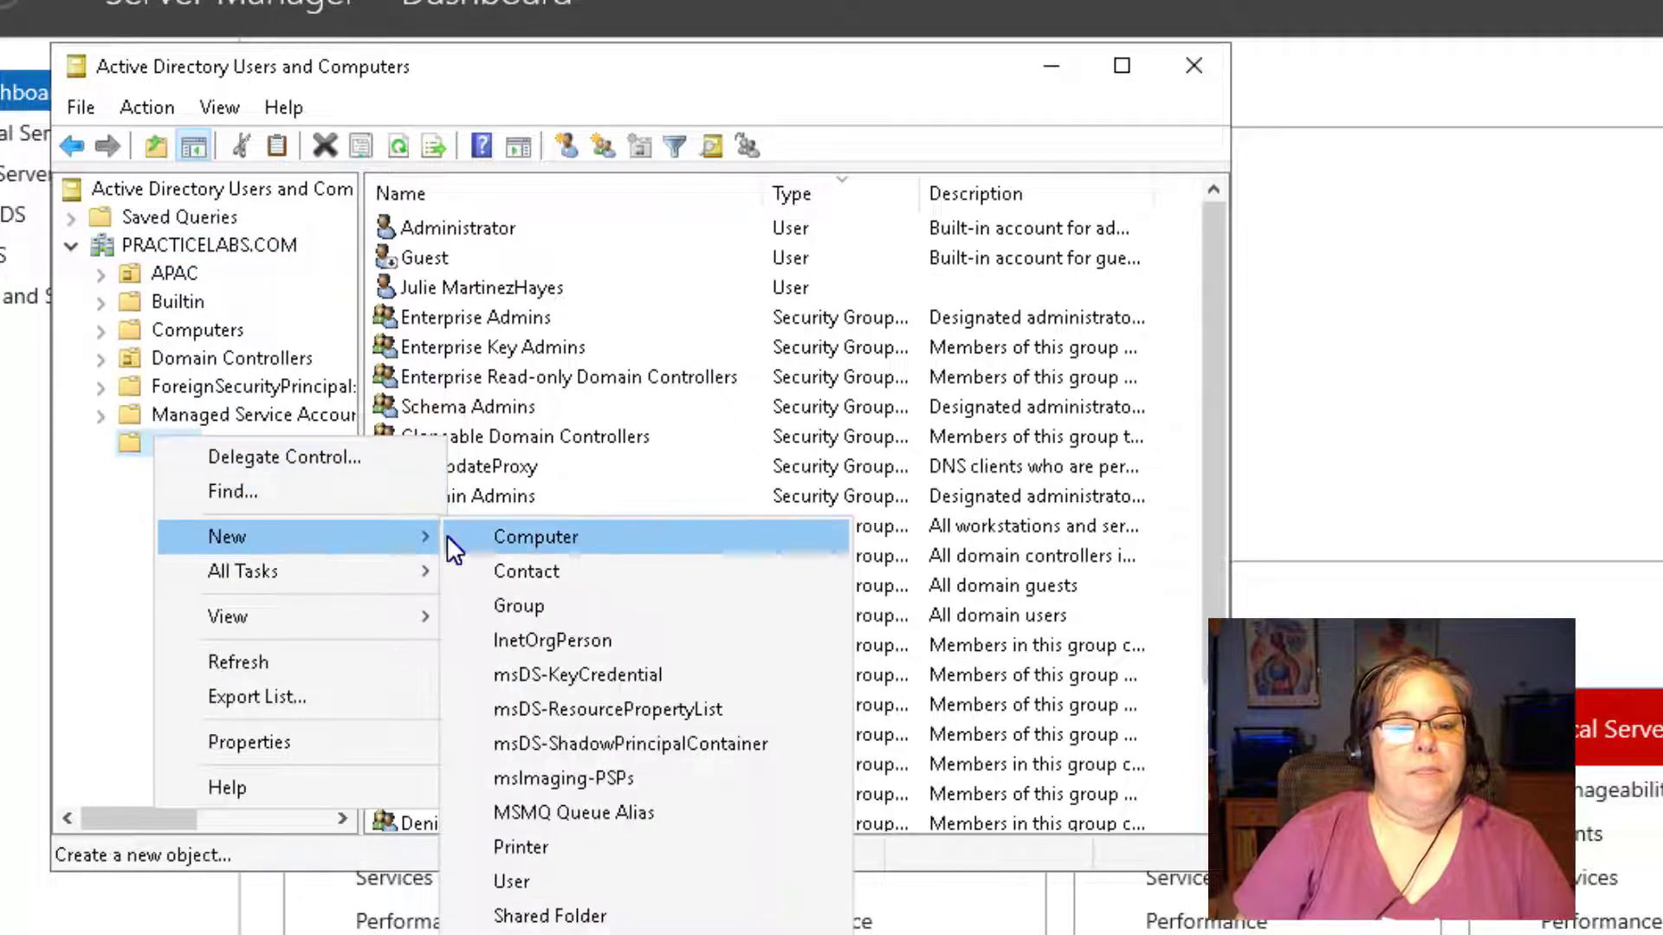
{"action": "left_click", "coordinate": [496, 880]}
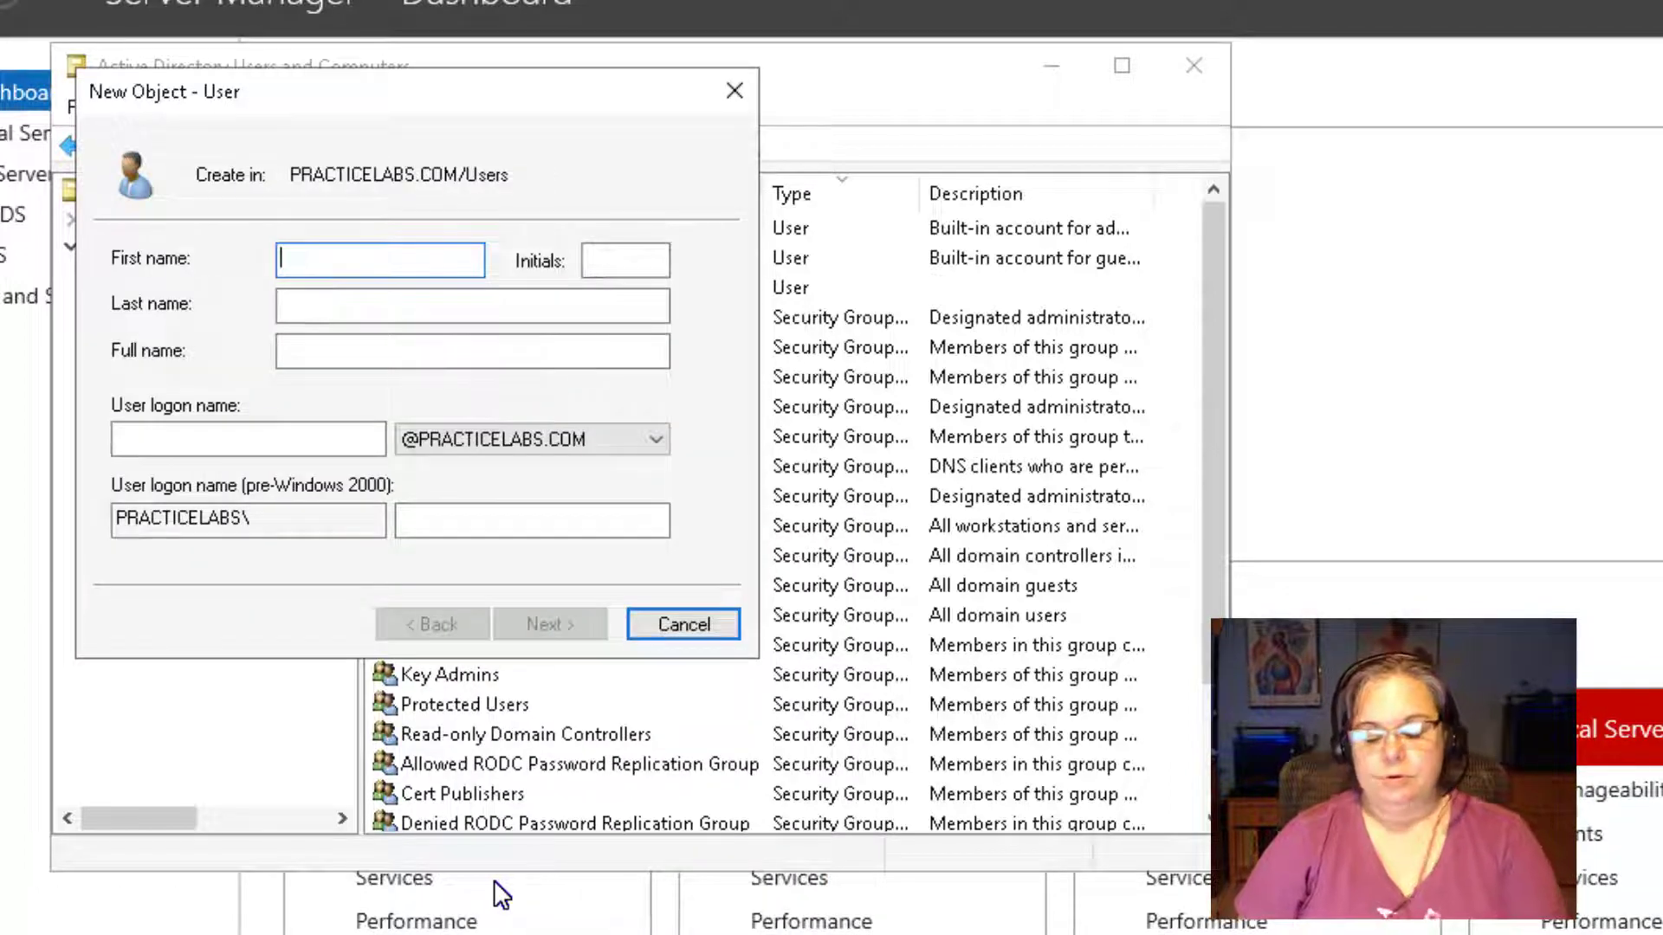
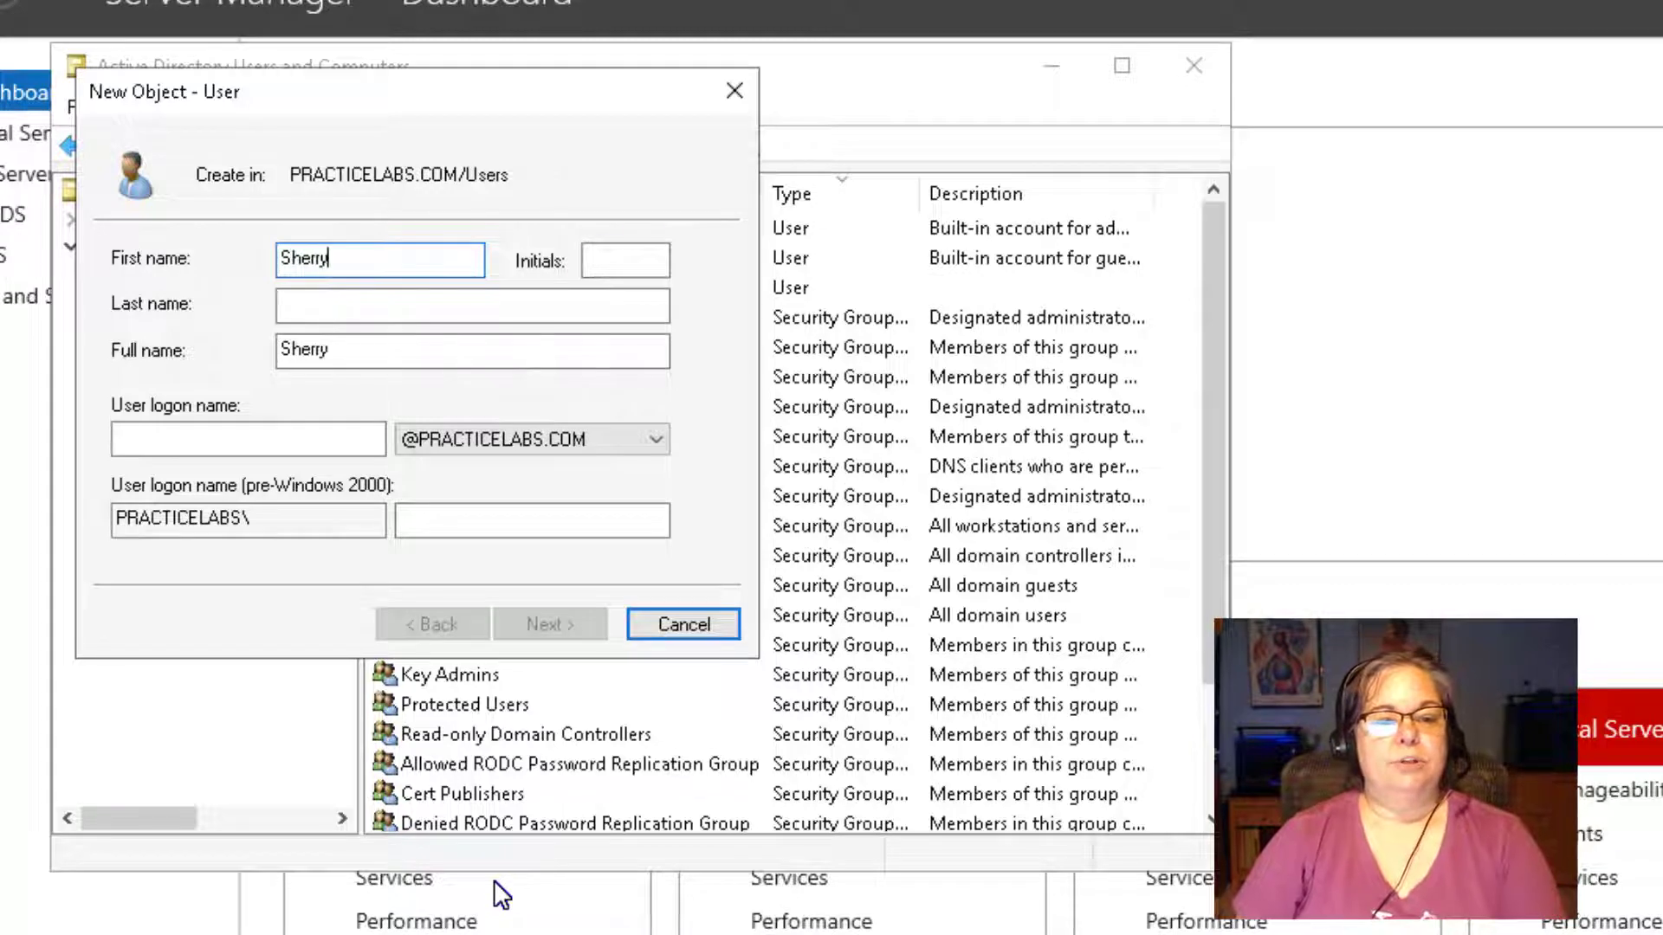
{"action": "key", "text": "Tab"}
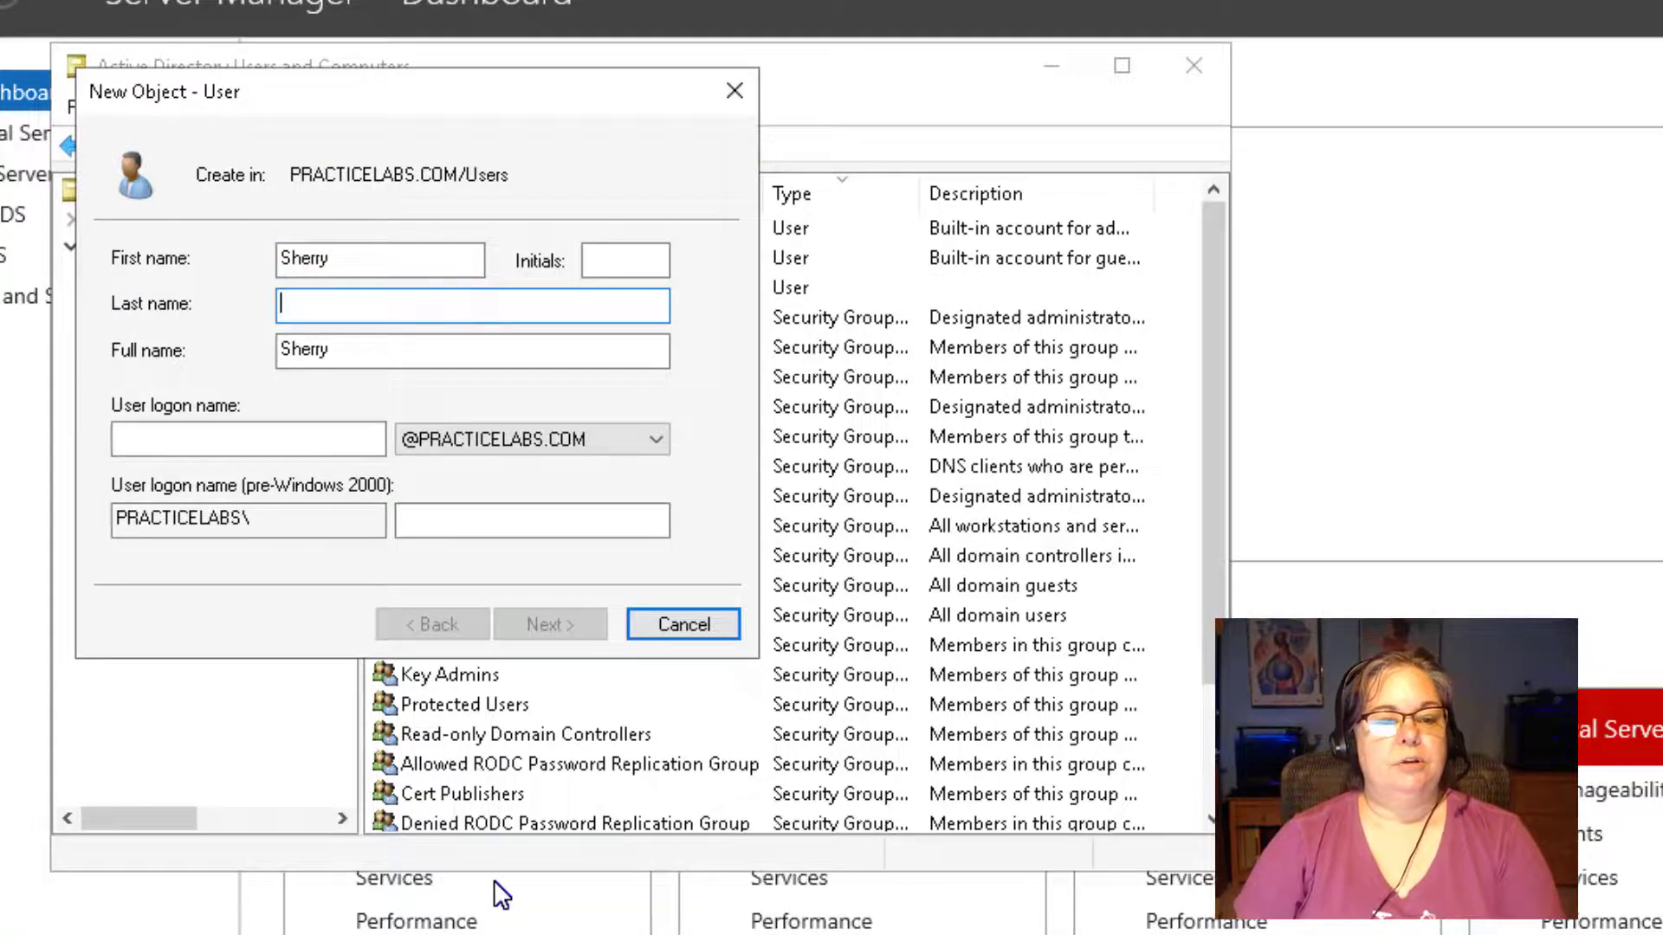
{"action": "key", "text": "Tab"}
{"action": "key", "text": "Tab"}
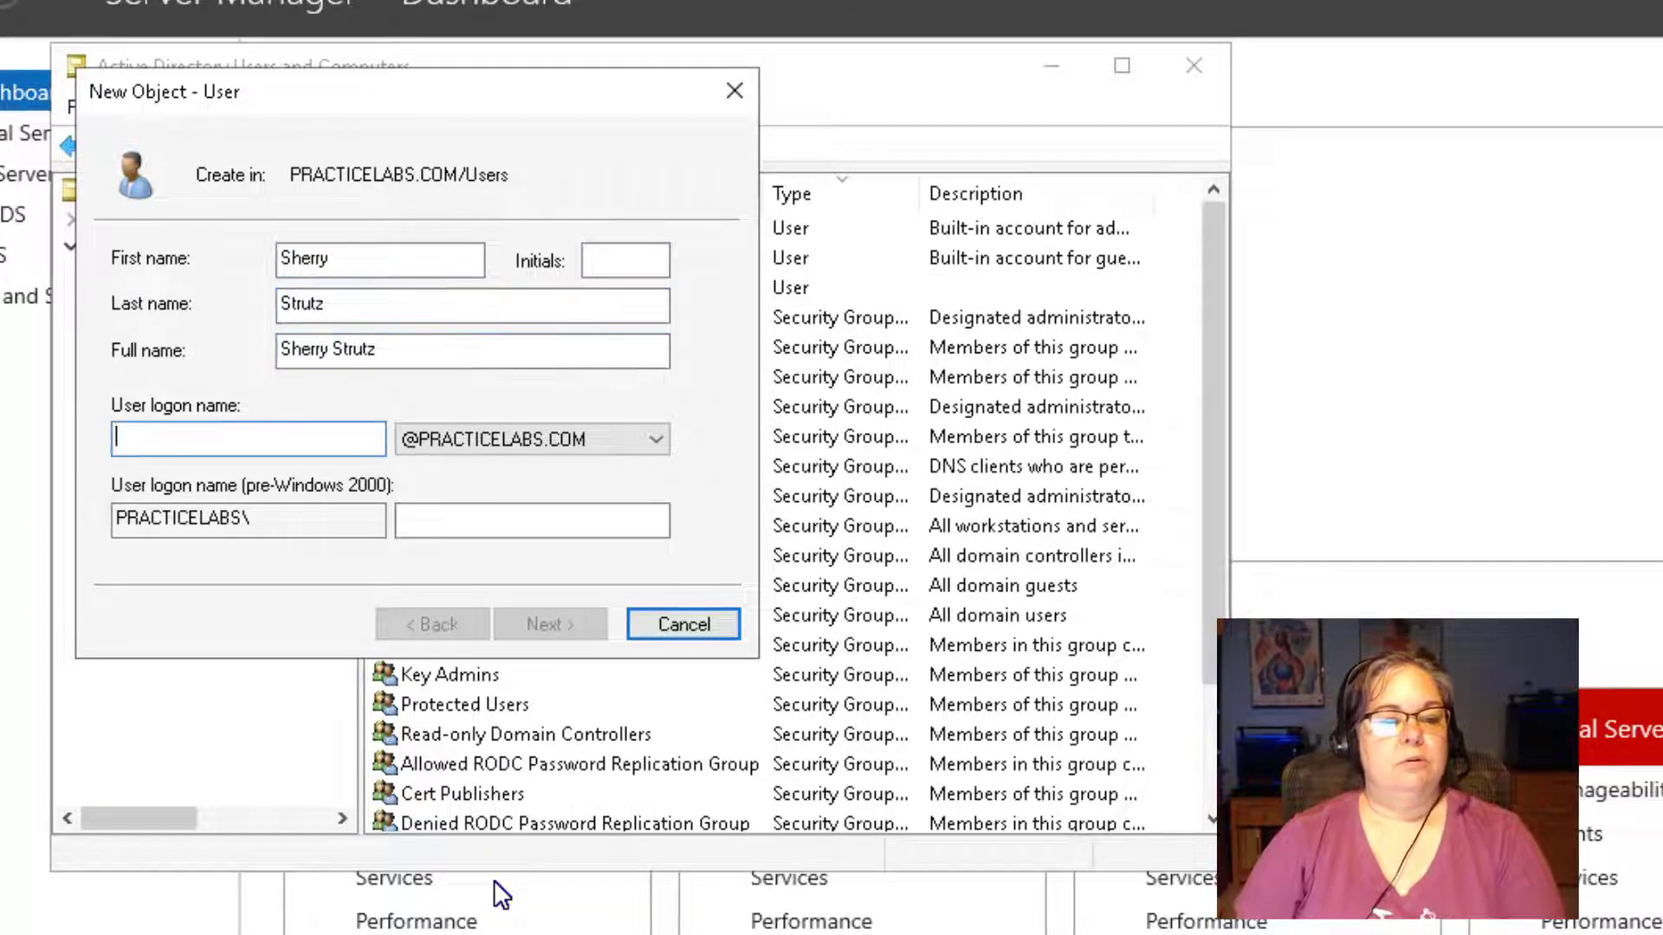
{"action": "type", "text": "Stru"}
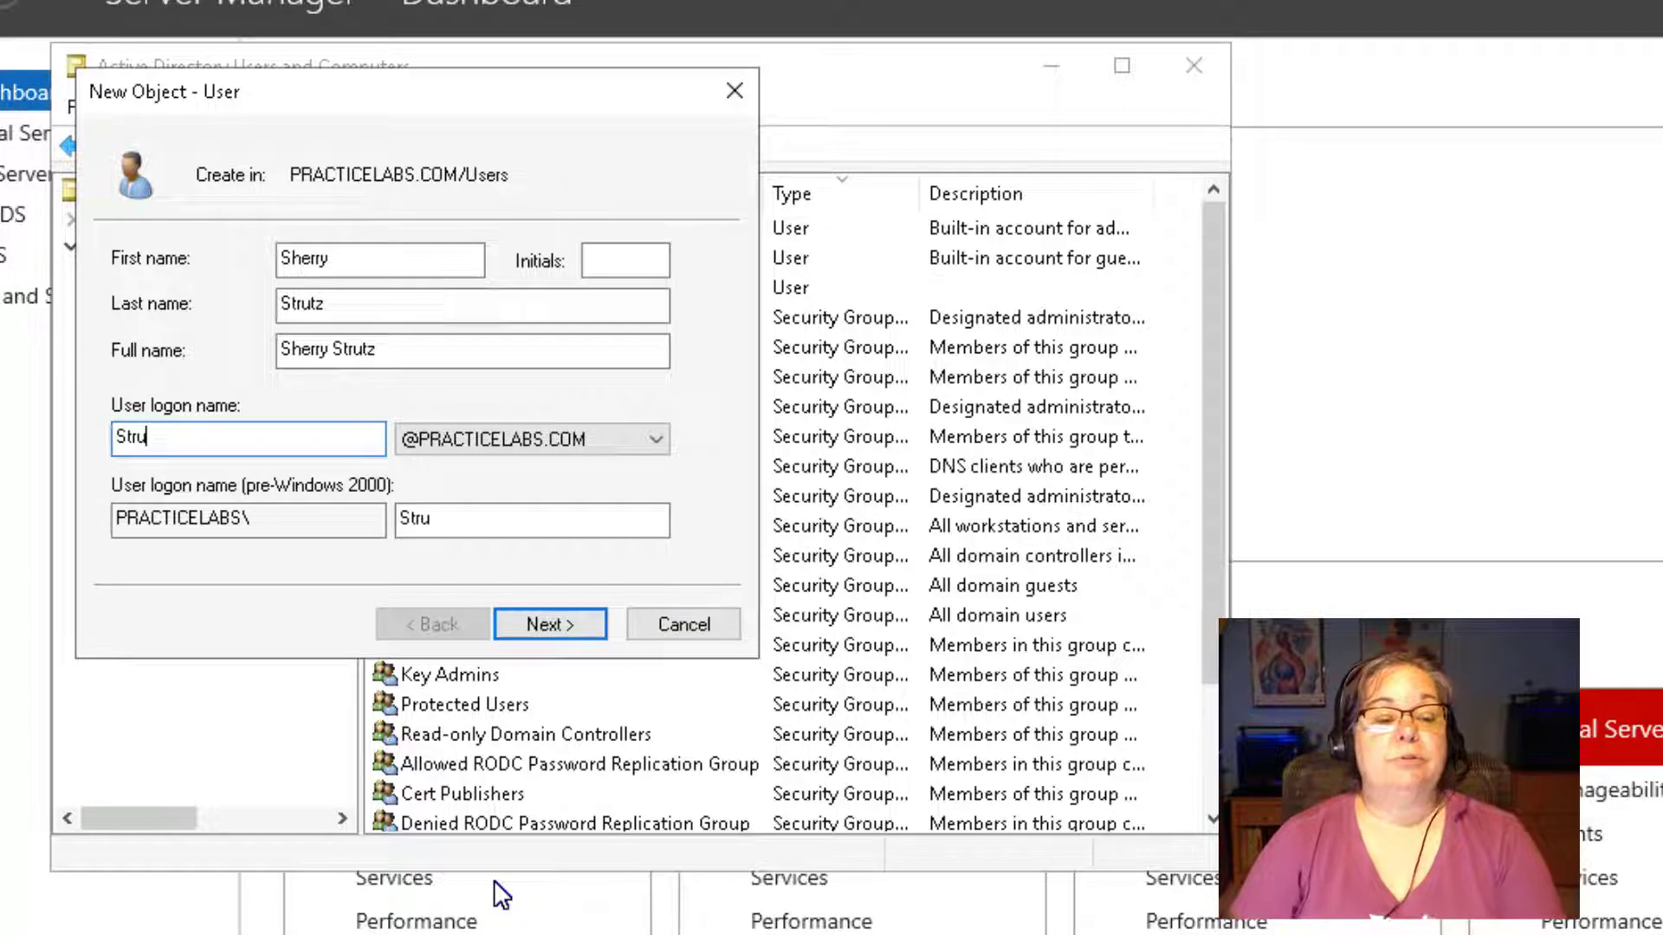
{"action": "type", "text": "tz"}
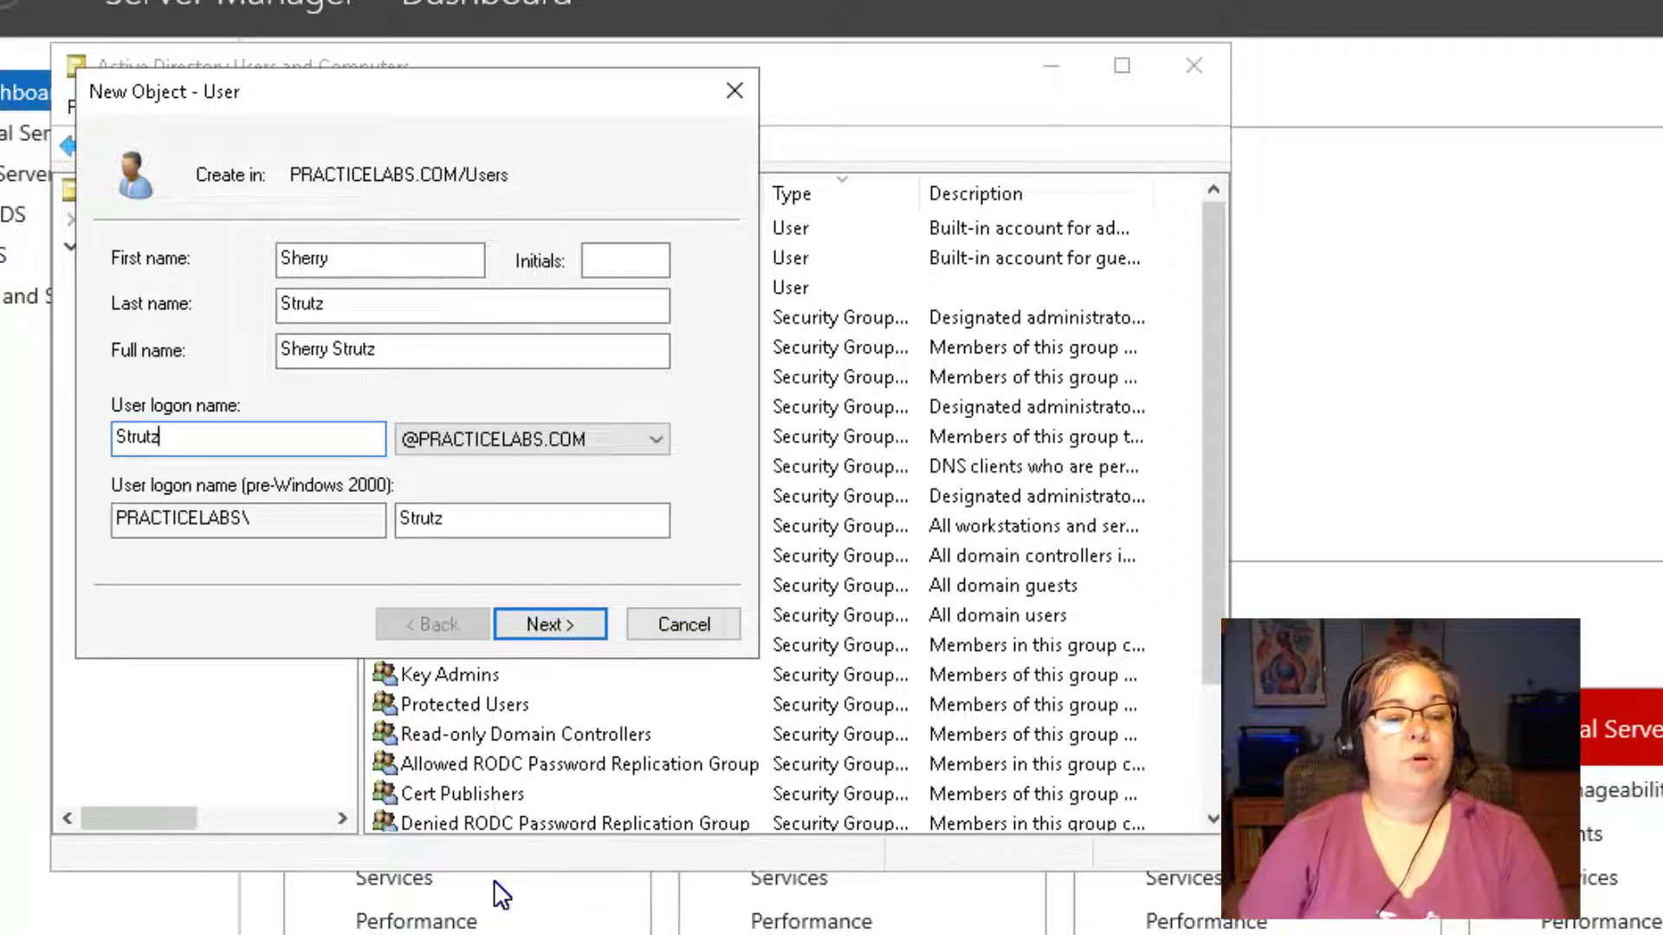
{"action": "key", "text": "BackSpace"}
{"action": "key", "text": "BackSpace"}
{"action": "key", "text": "BackSpace"}
{"action": "key", "text": "BackSpace"}
{"action": "key", "text": "BackSpace"}
{"action": "key", "text": "BackSpace"}
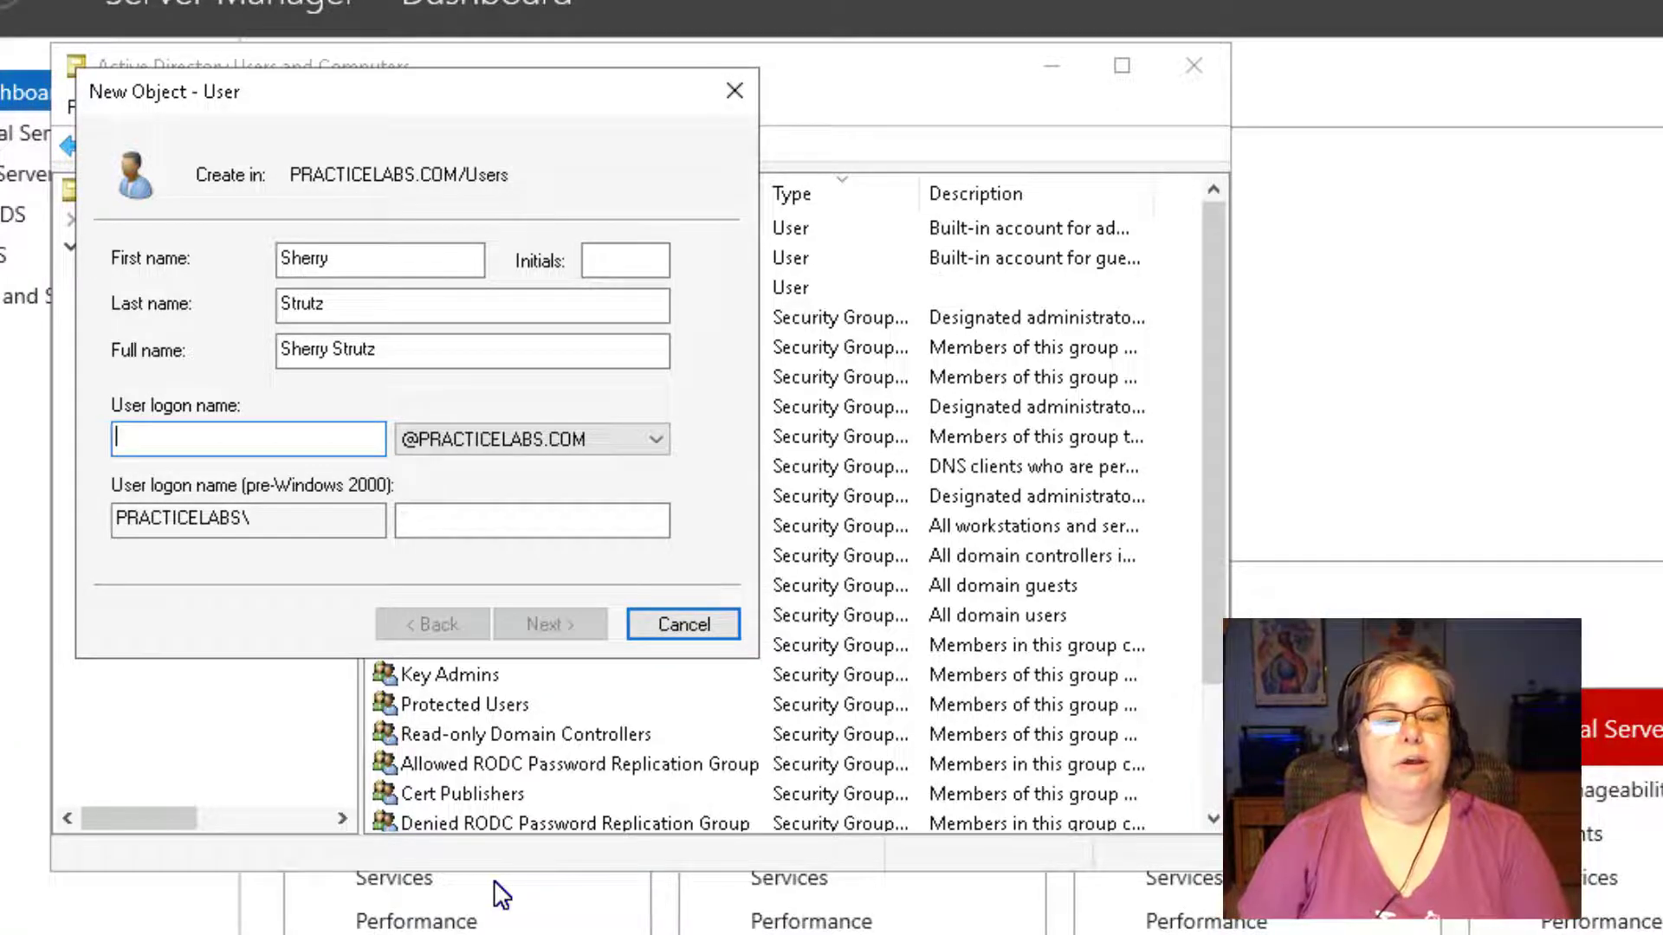
{"action": "type", "text": "Sherry"}
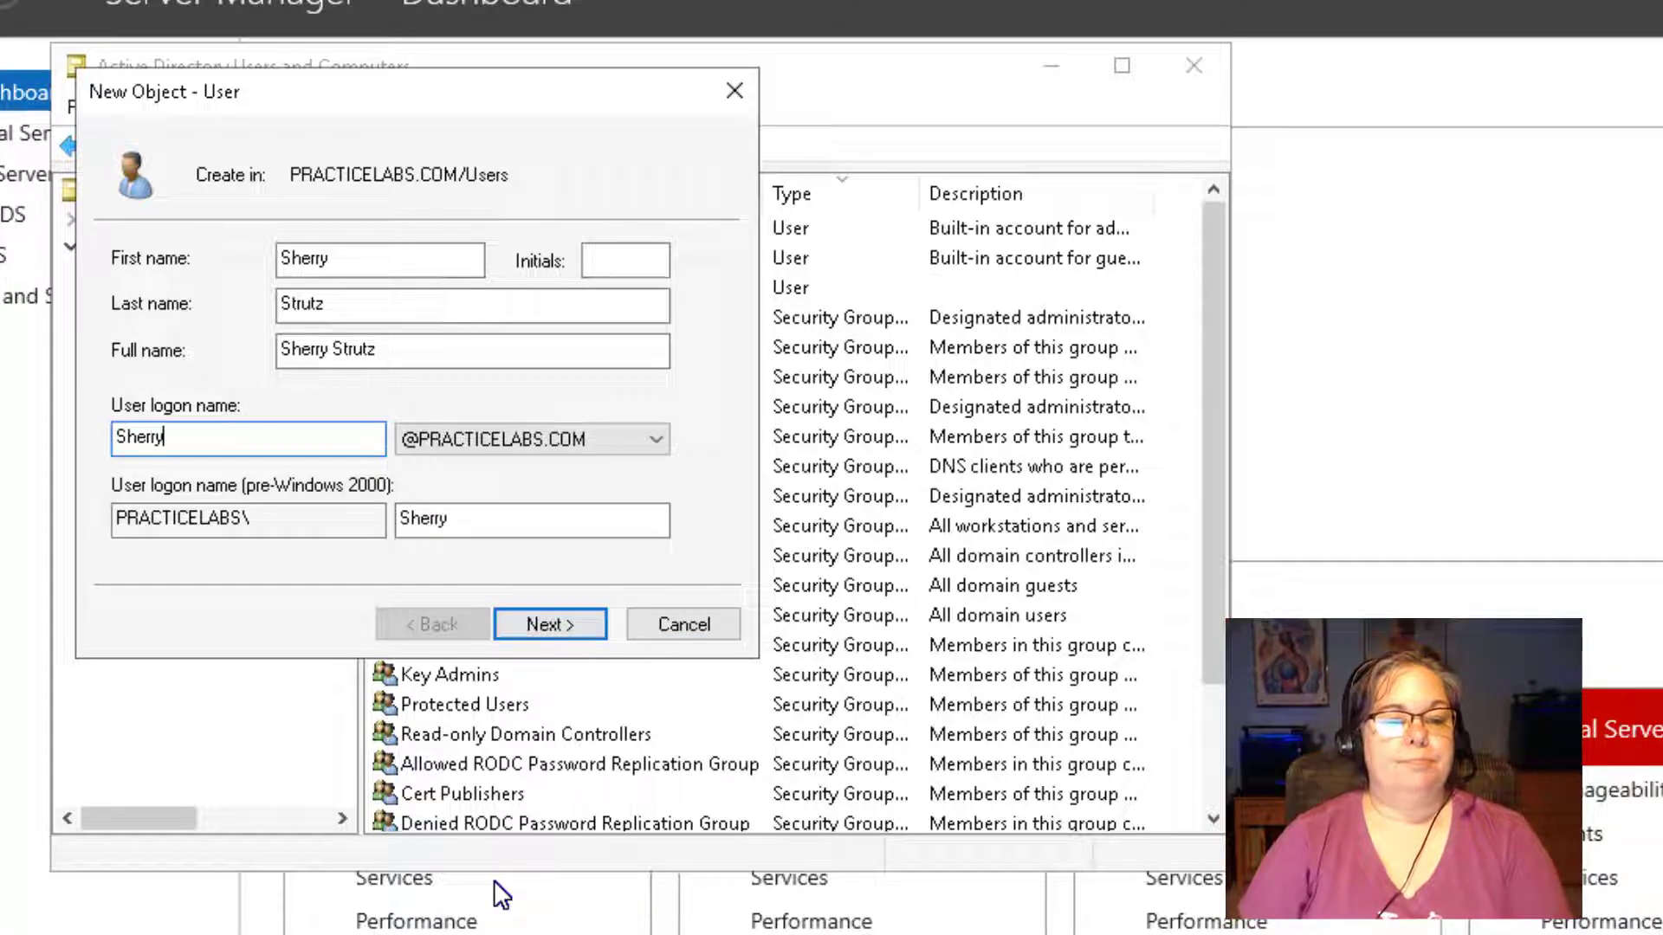
{"action": "key", "text": "Return"}
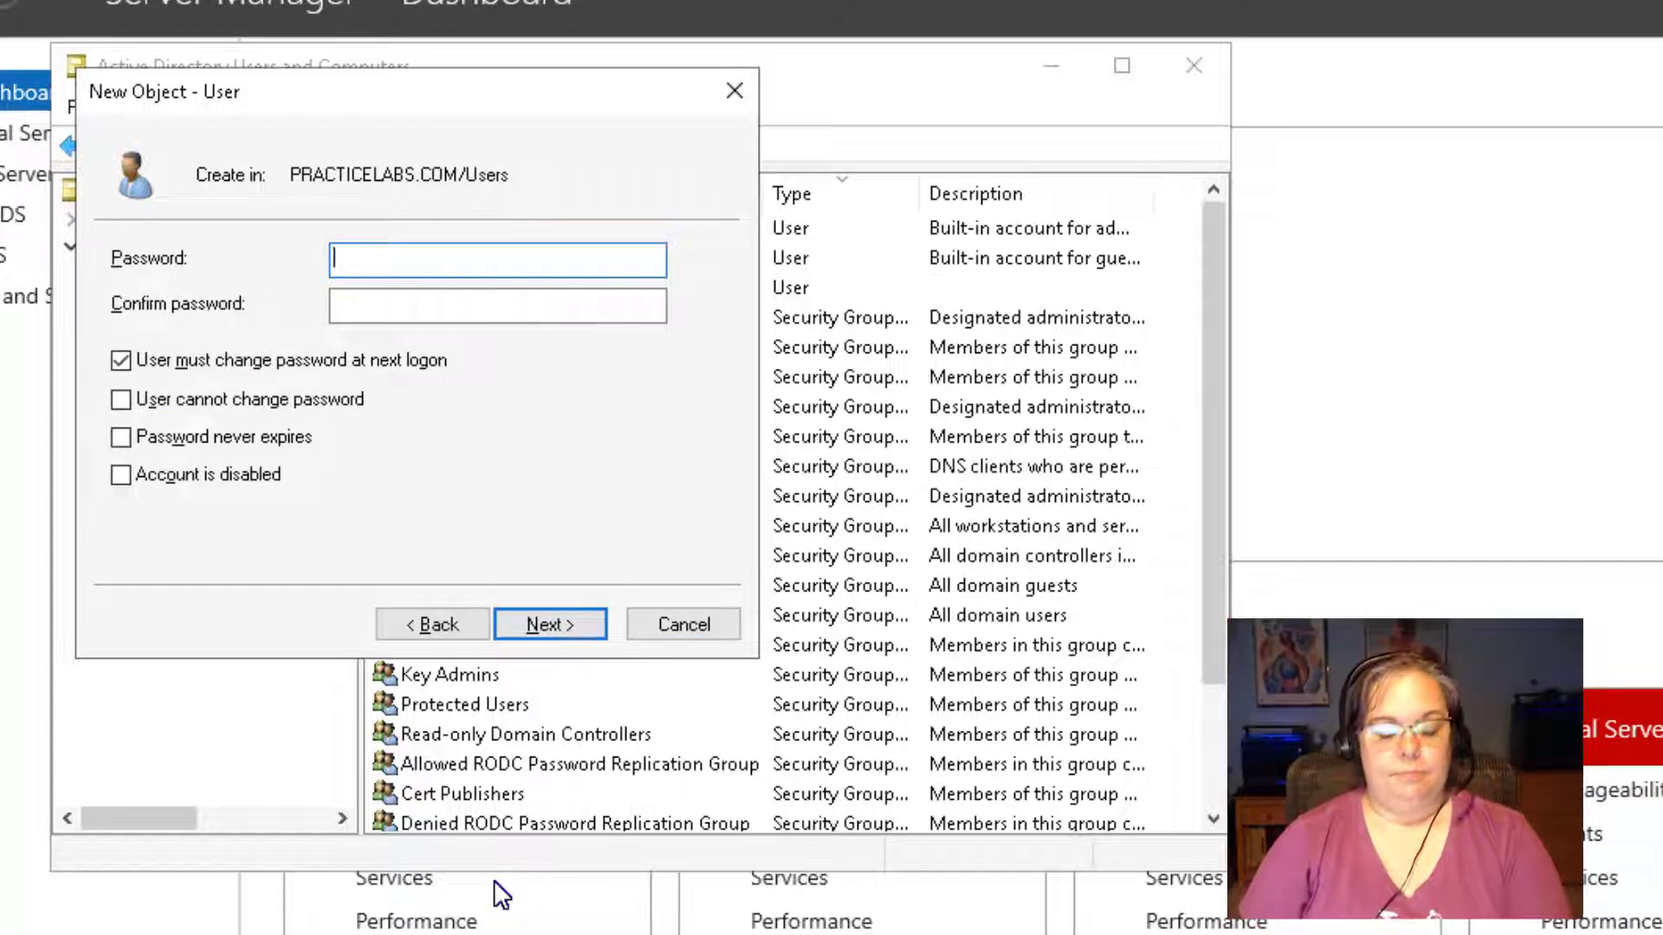
Enter and confirm the account password, clear the forced change at next logon, and finish.
{"action": "type", "text": "Pa$$w0rd"}
{"action": "key", "text": "Tab"}
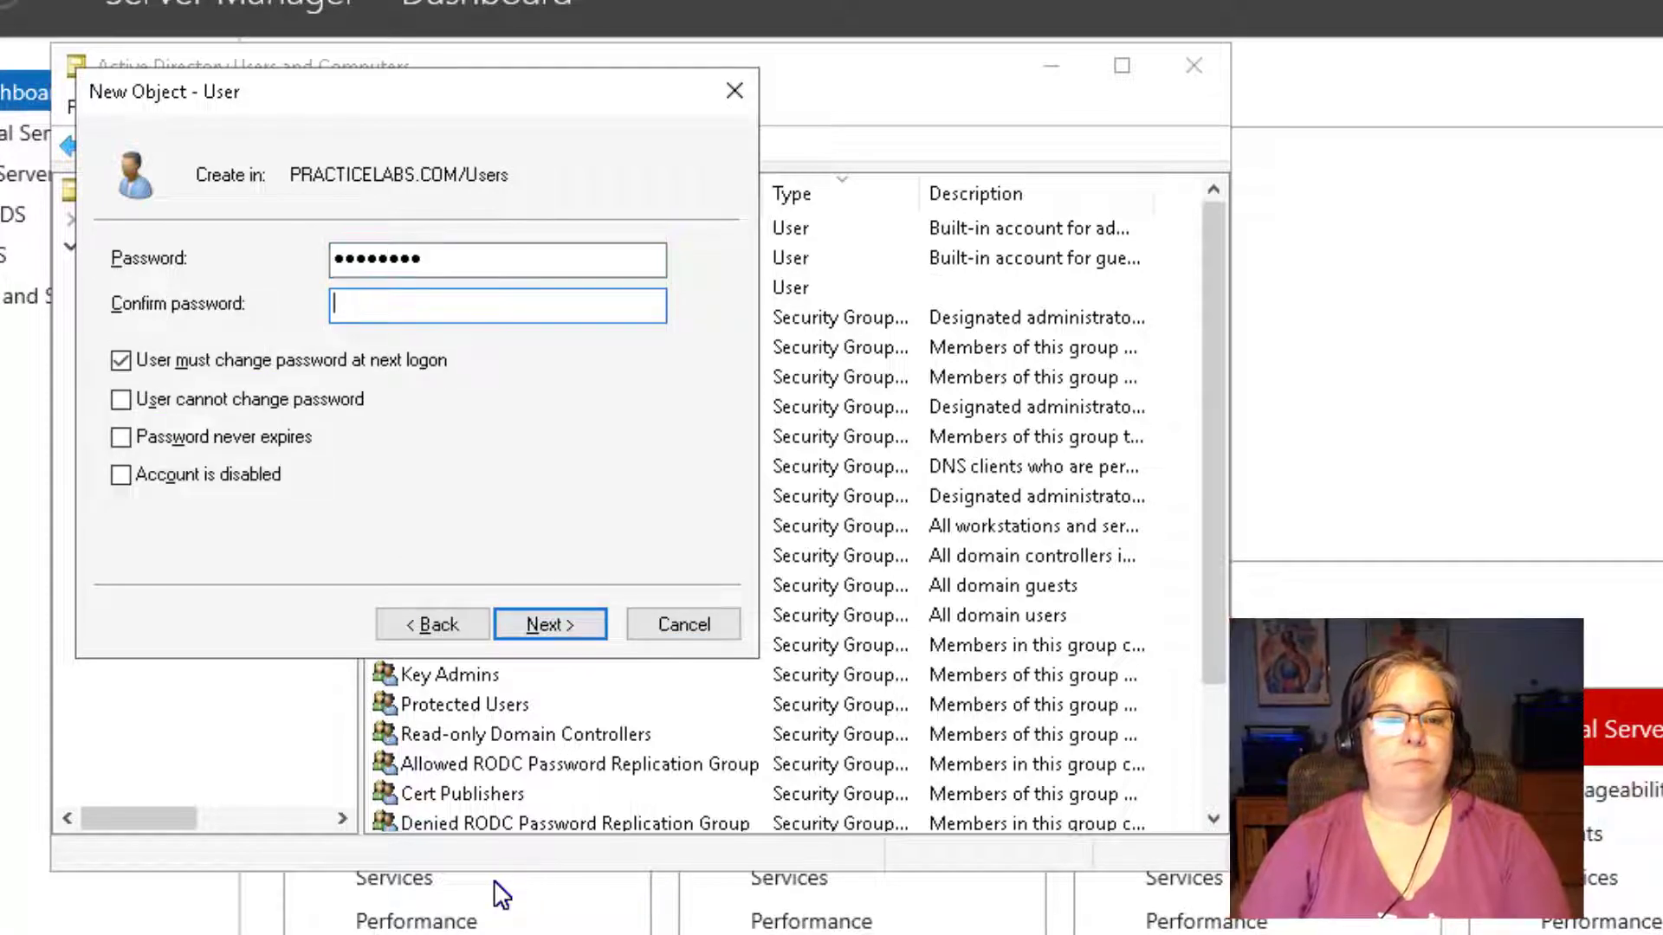
{"action": "type", "text": "Pa$$w0rd"}
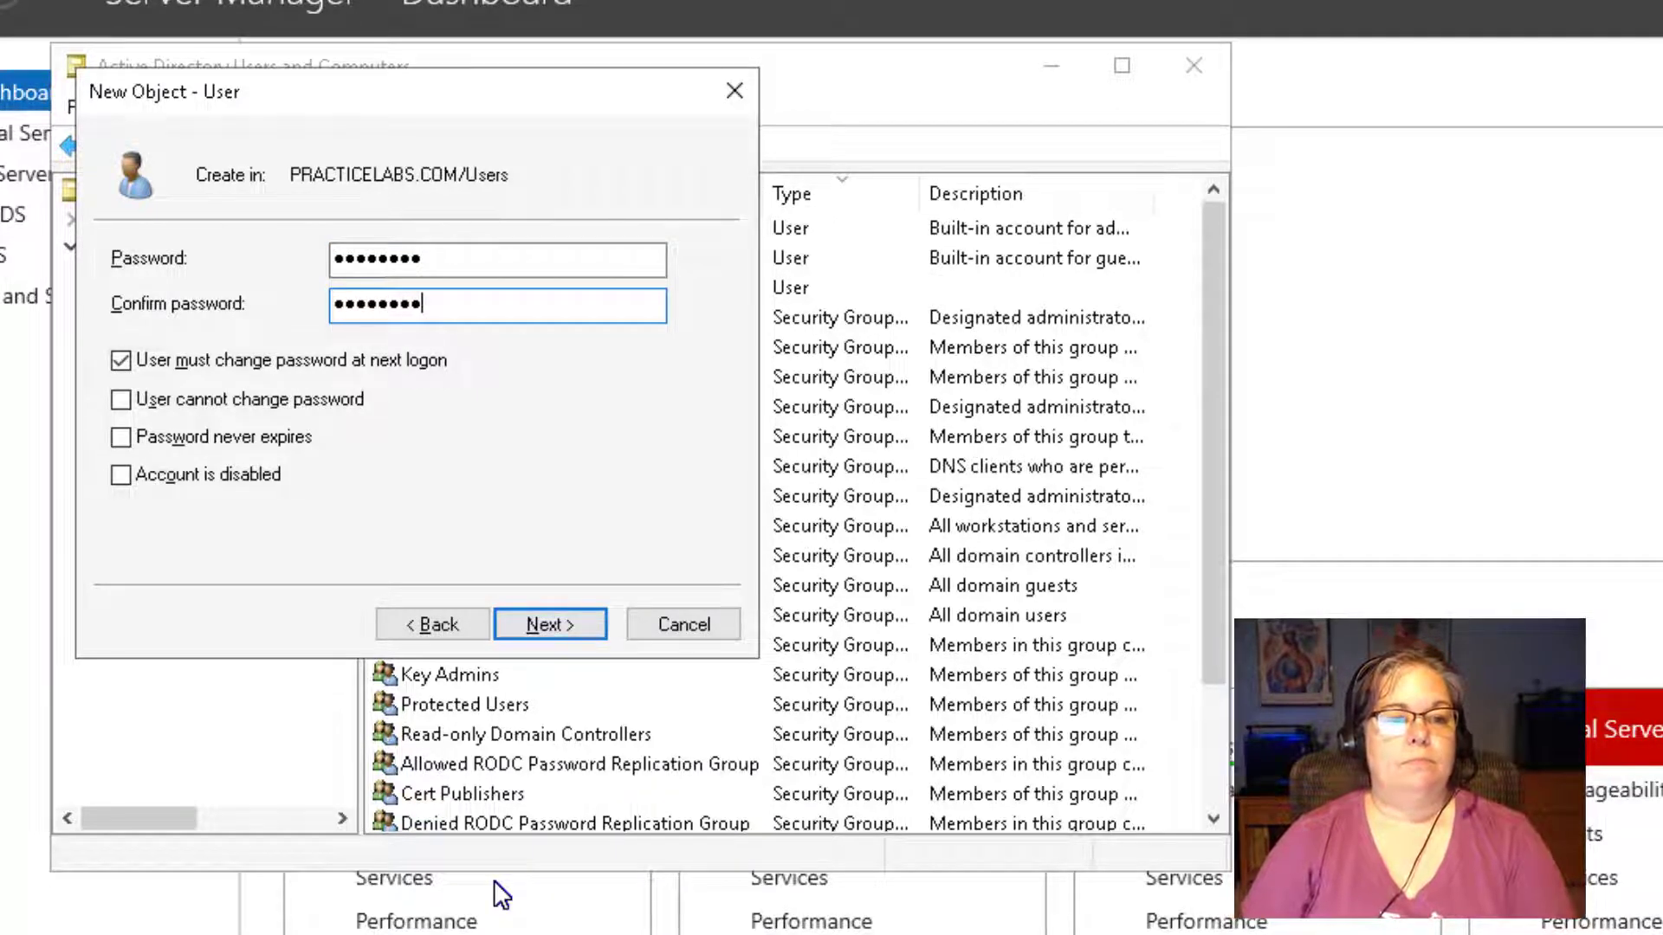
{"action": "key", "text": "Tab"}
{"action": "key", "text": "space"}
{"action": "key", "text": "Tab"}
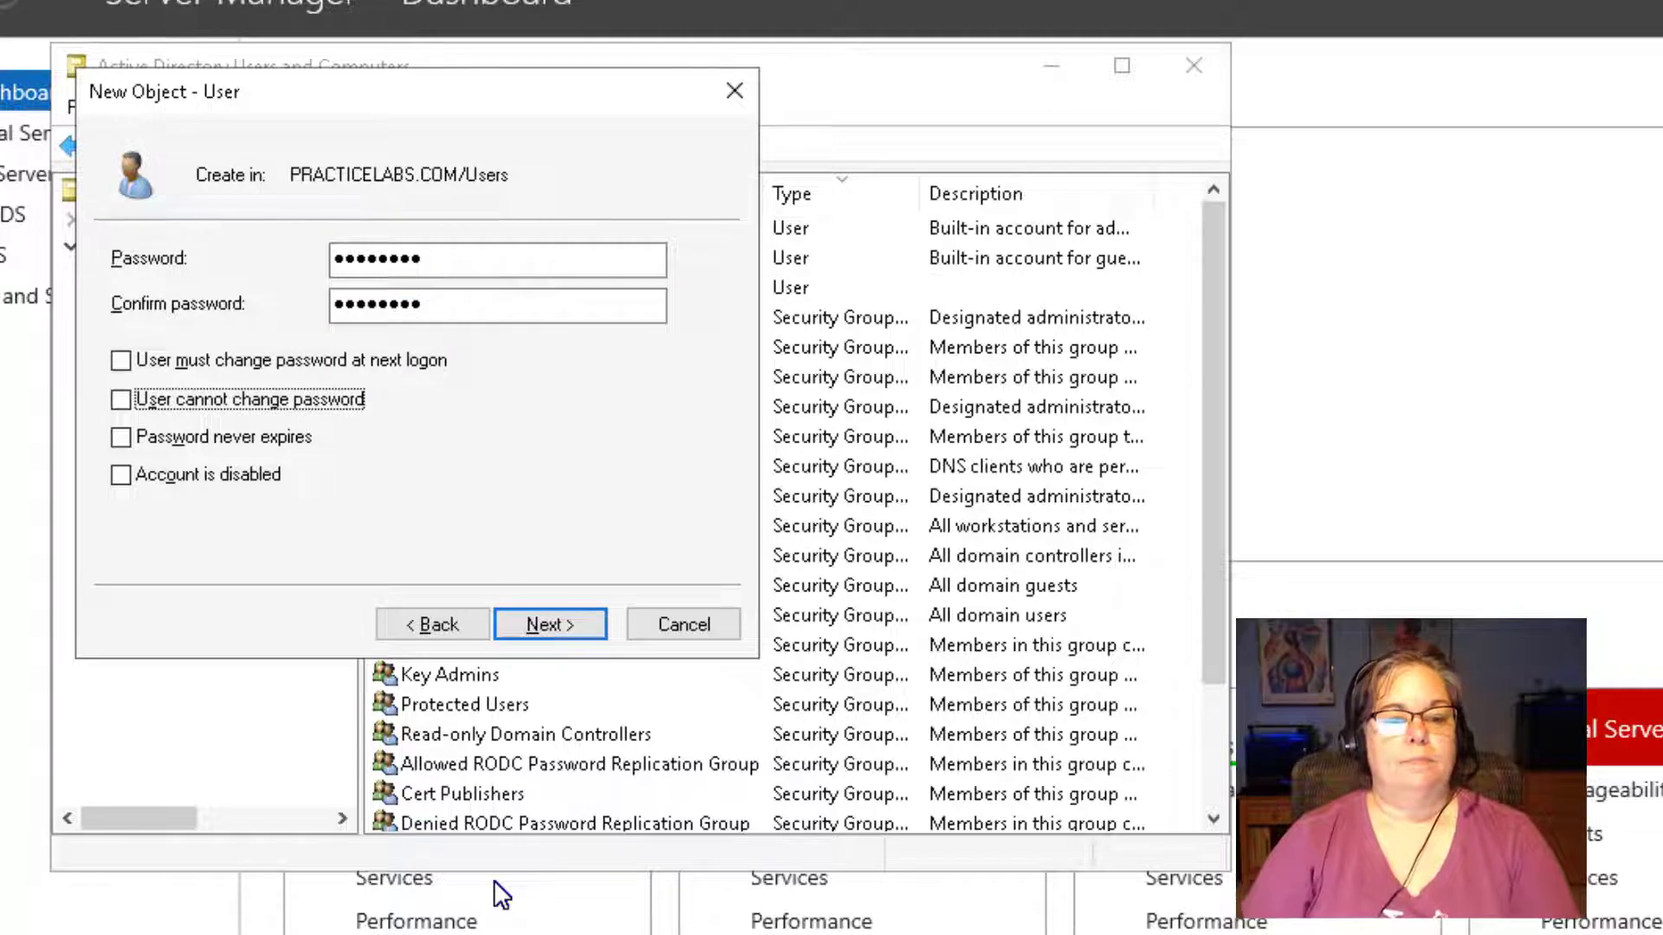
{"action": "key", "text": "Return"}
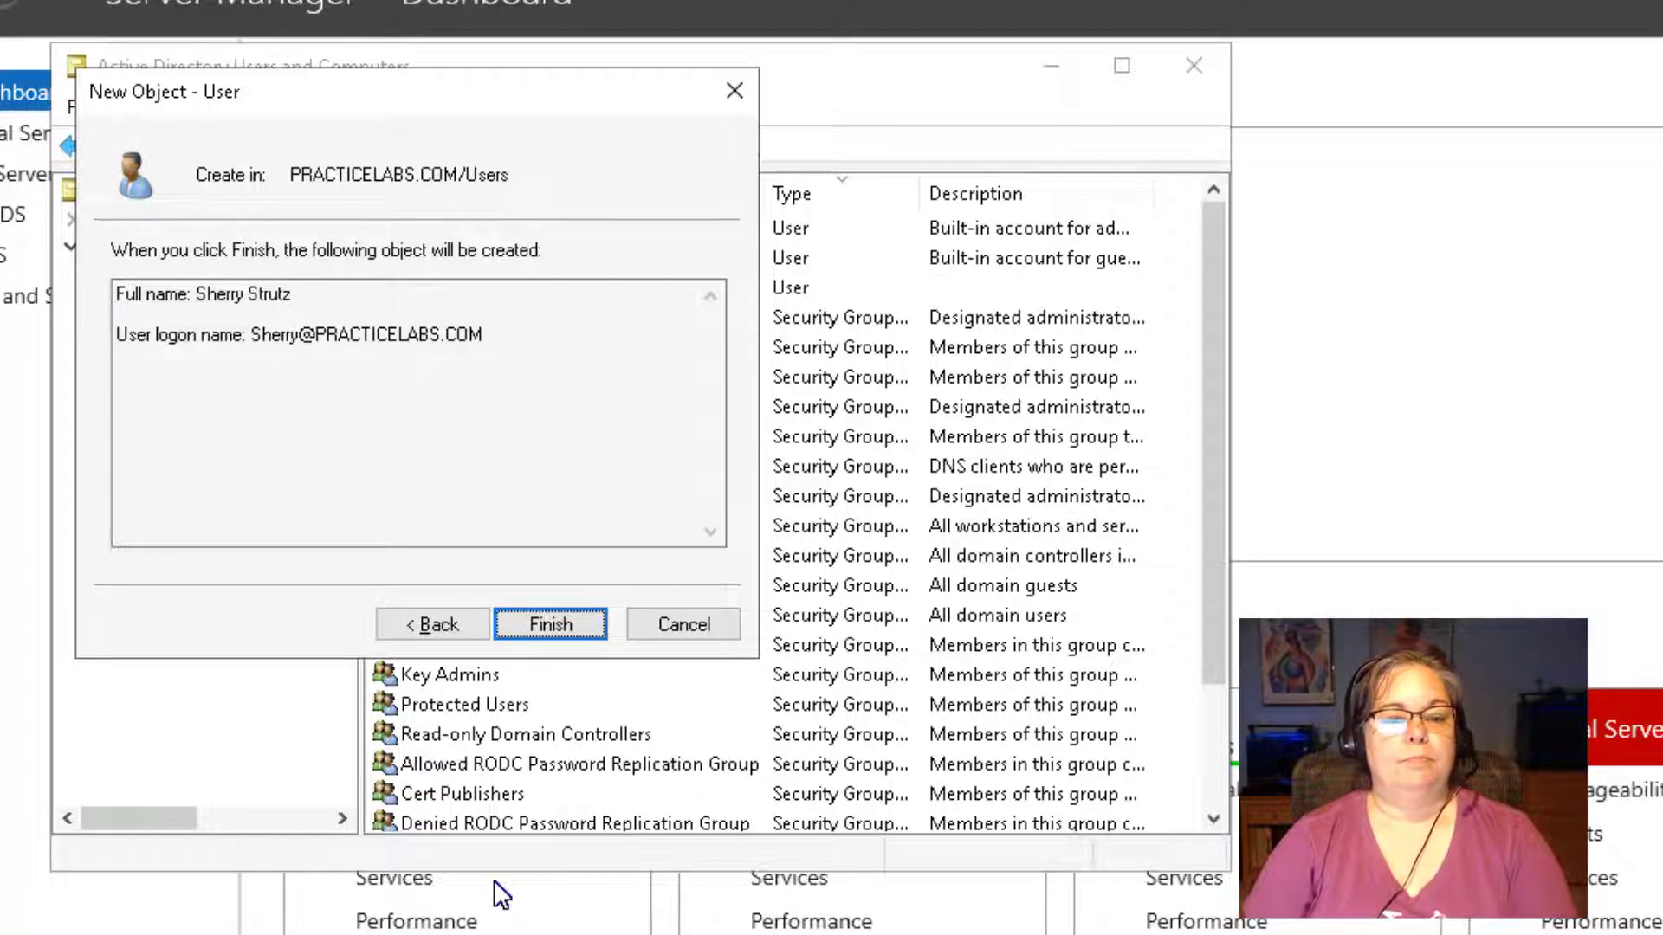
{"action": "key", "text": "Return"}
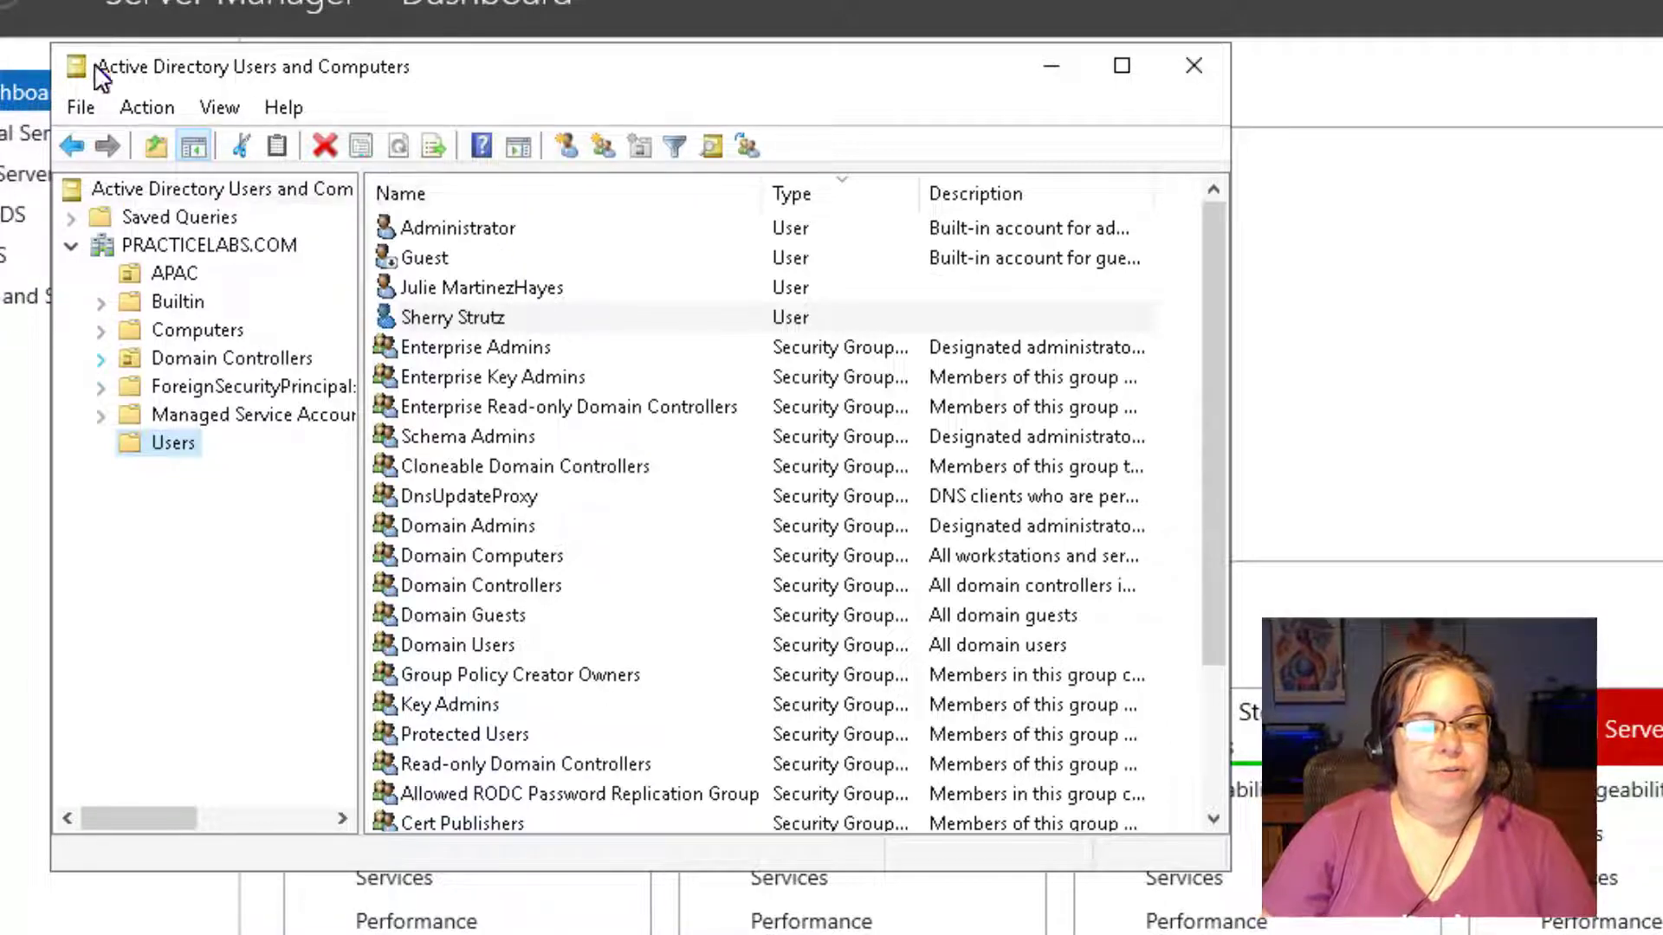
Create an organizational unit named NOS2320 under PRACTICELABS.COM.
{"action": "right_click", "coordinate": [125, 244]}
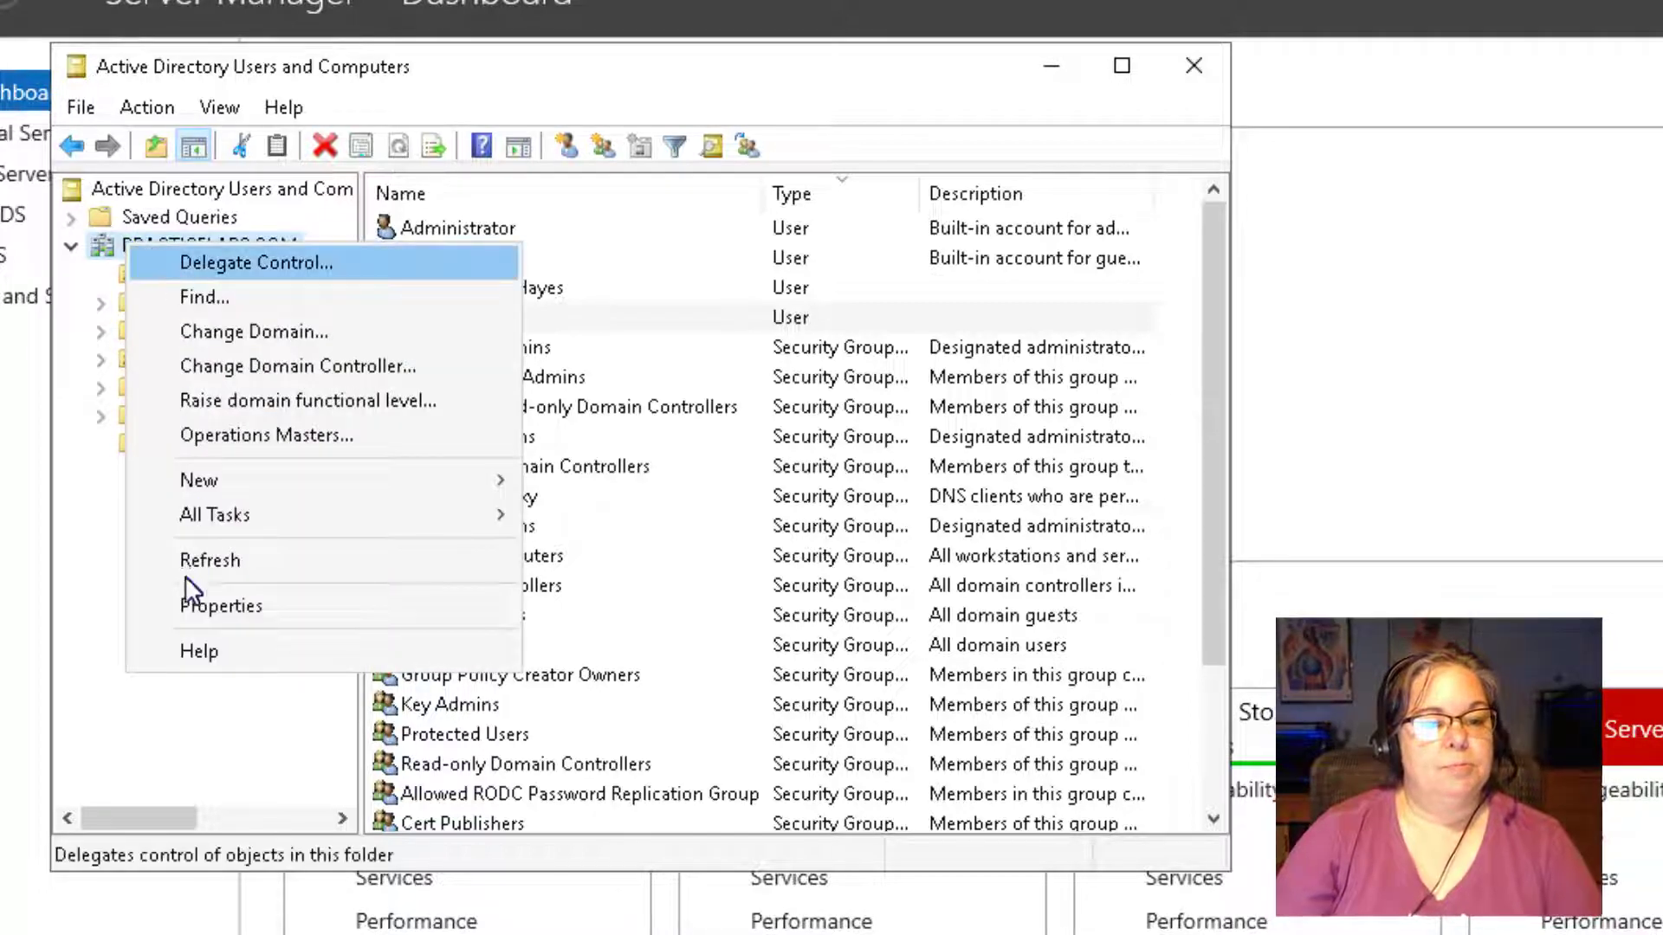
{"action": "mouse_move", "coordinate": [283, 480]}
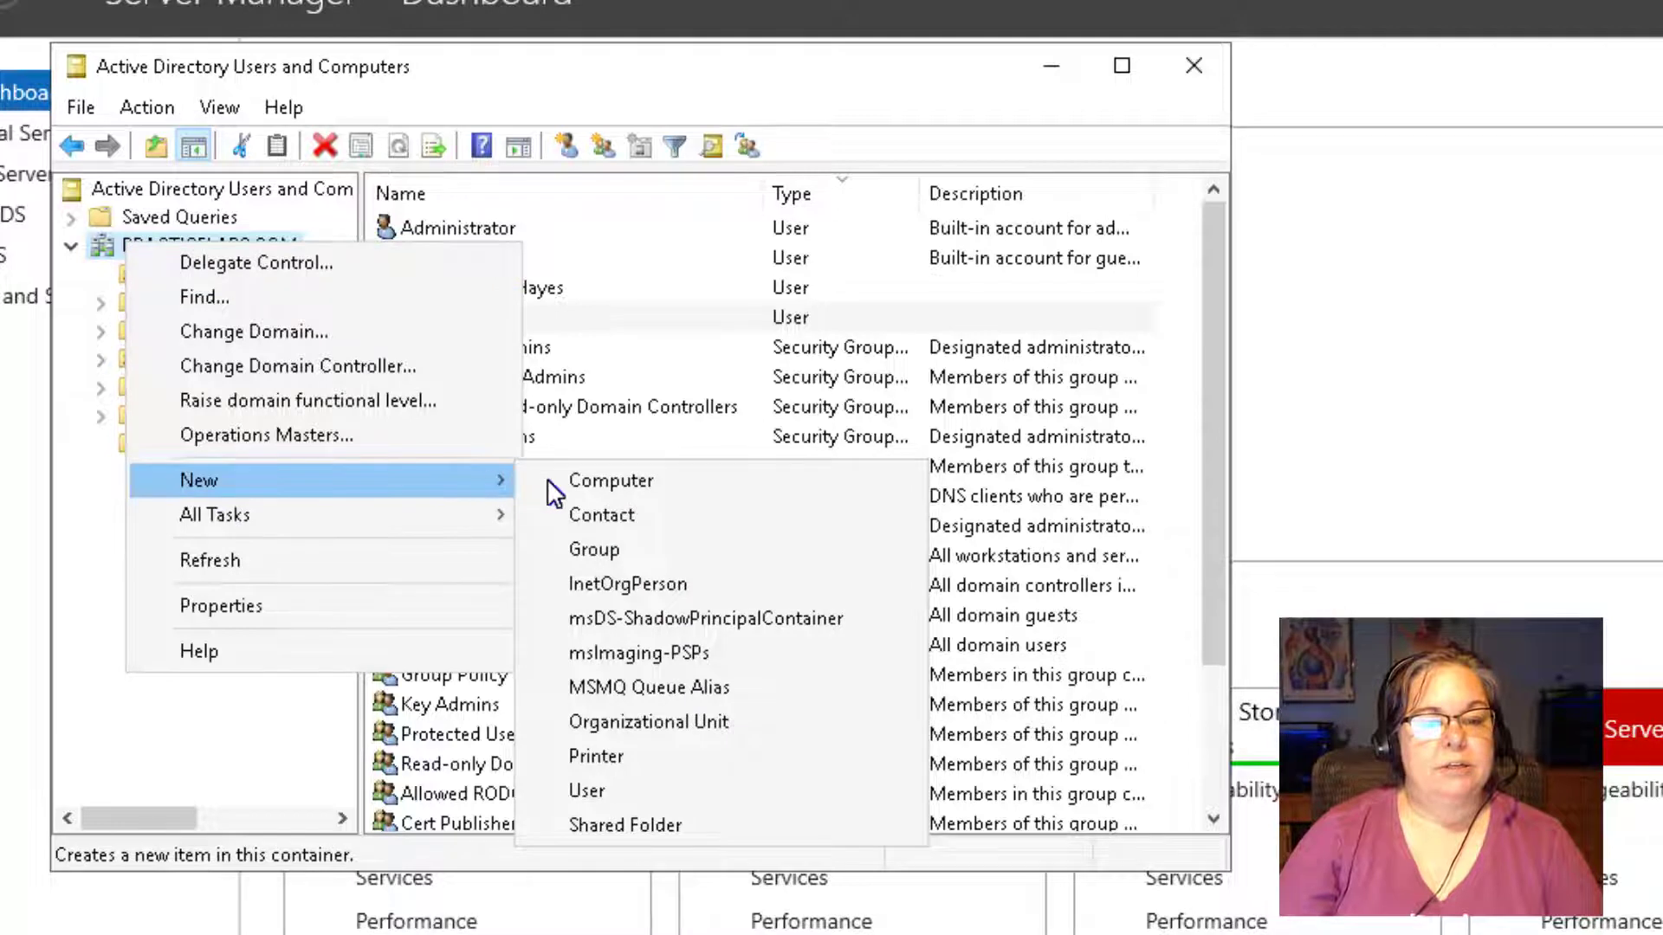
{"action": "left_click", "coordinate": [608, 720]}
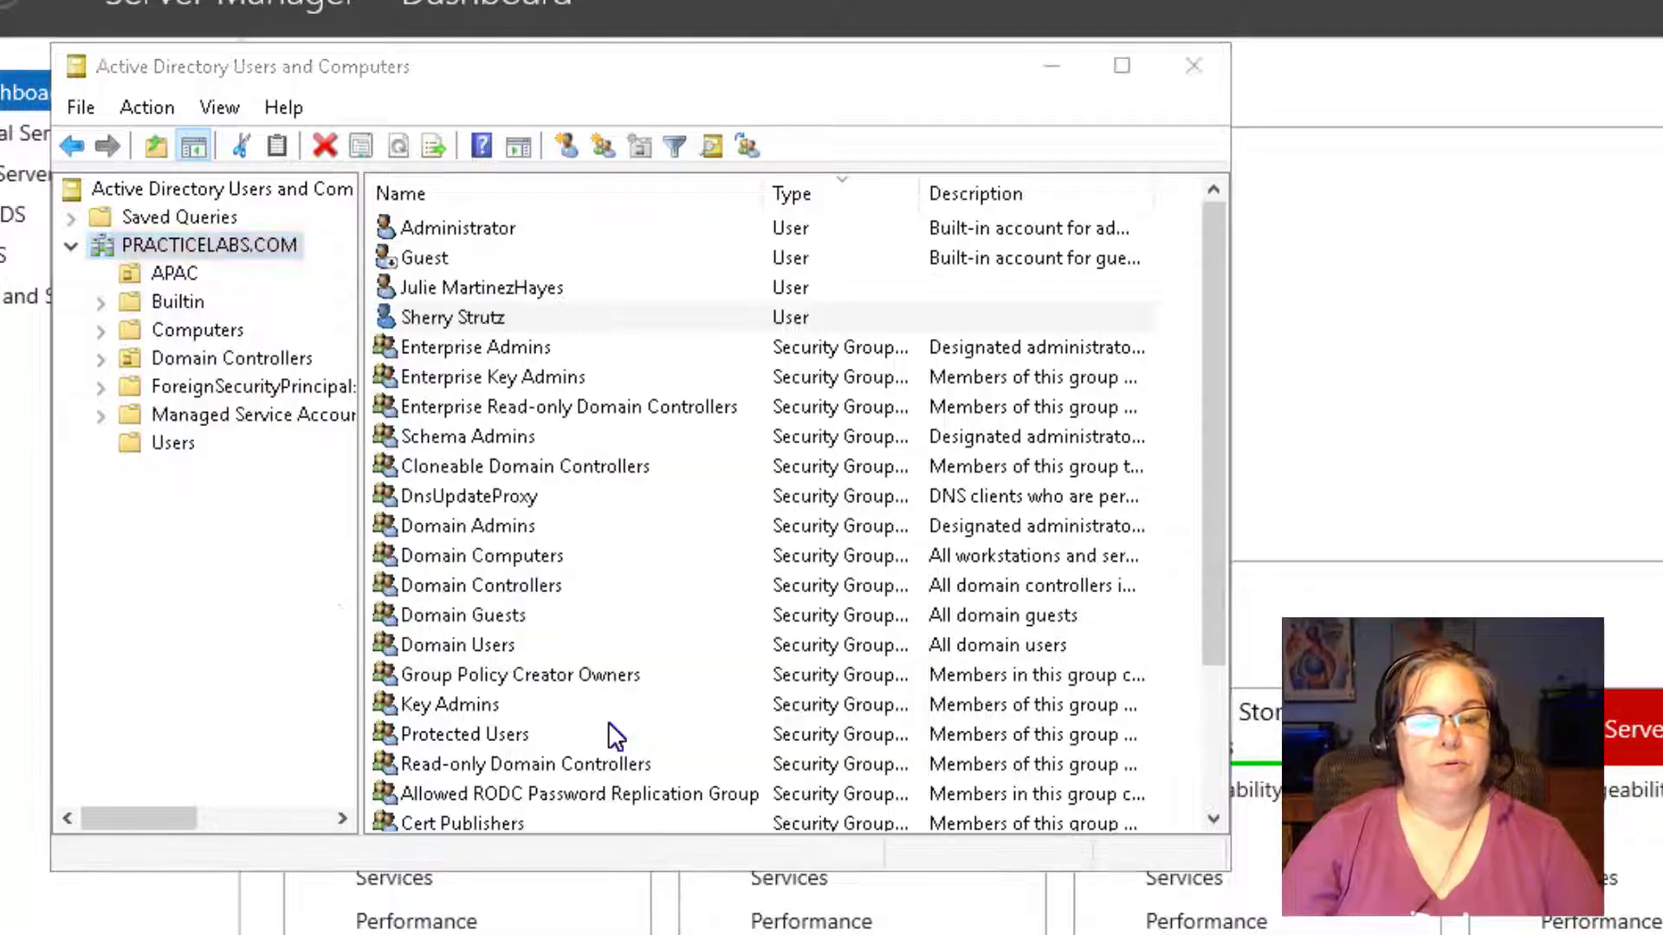
{"action": "type", "text": "NOS23"}
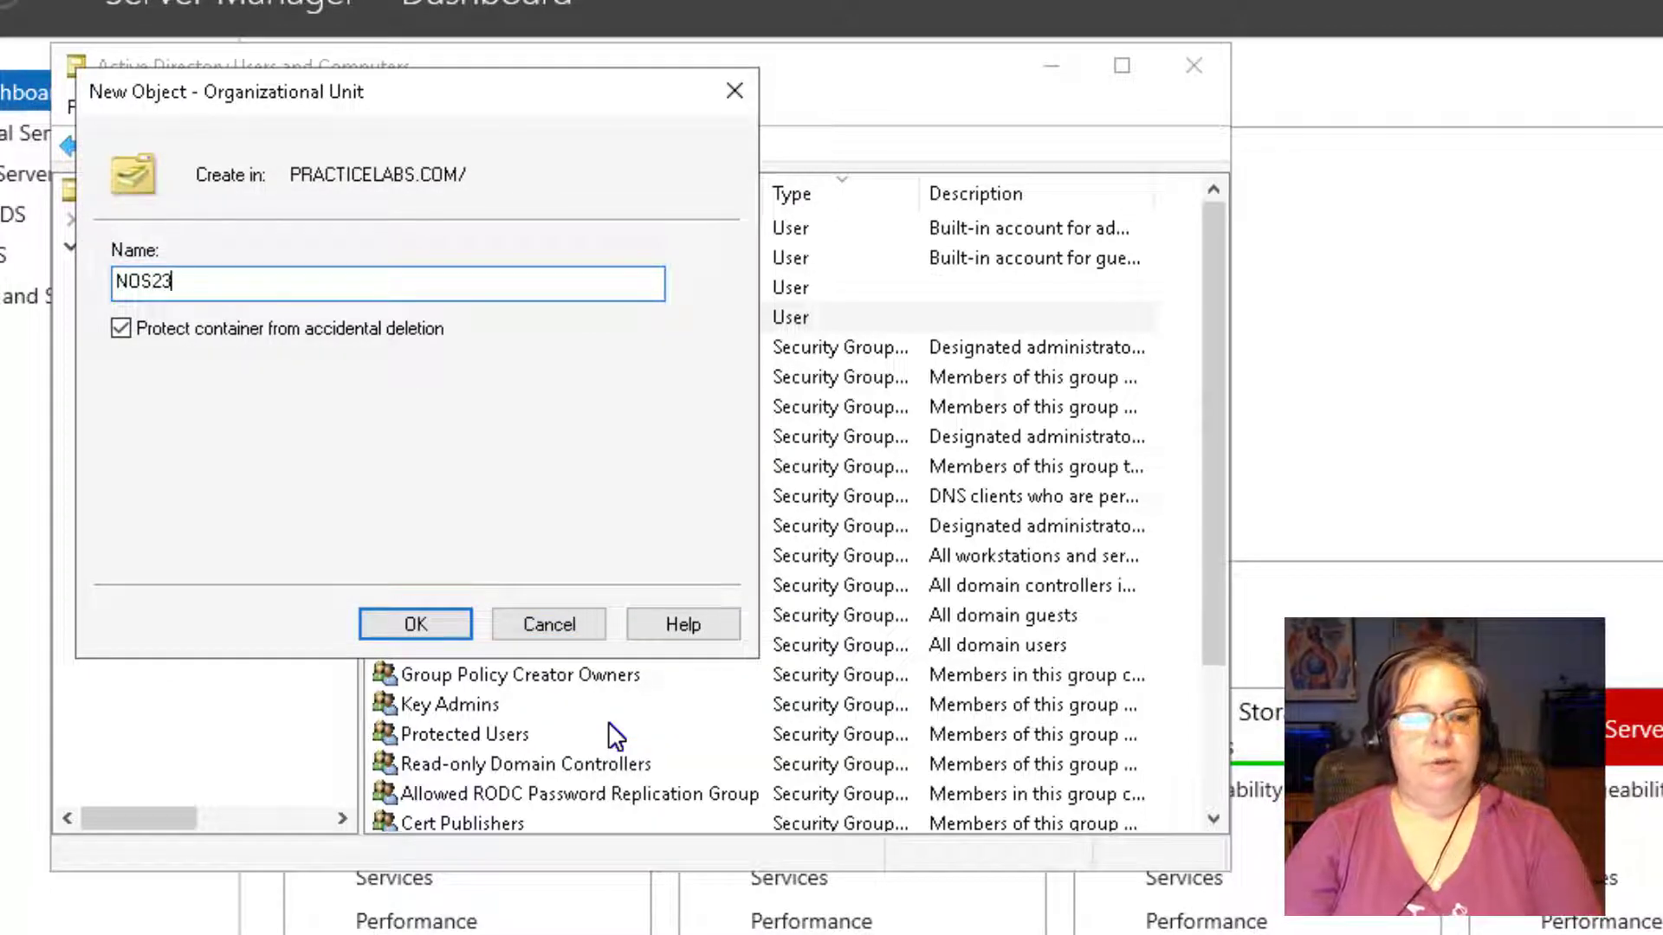
{"action": "type", "text": "20"}
{"action": "key", "text": "Return"}
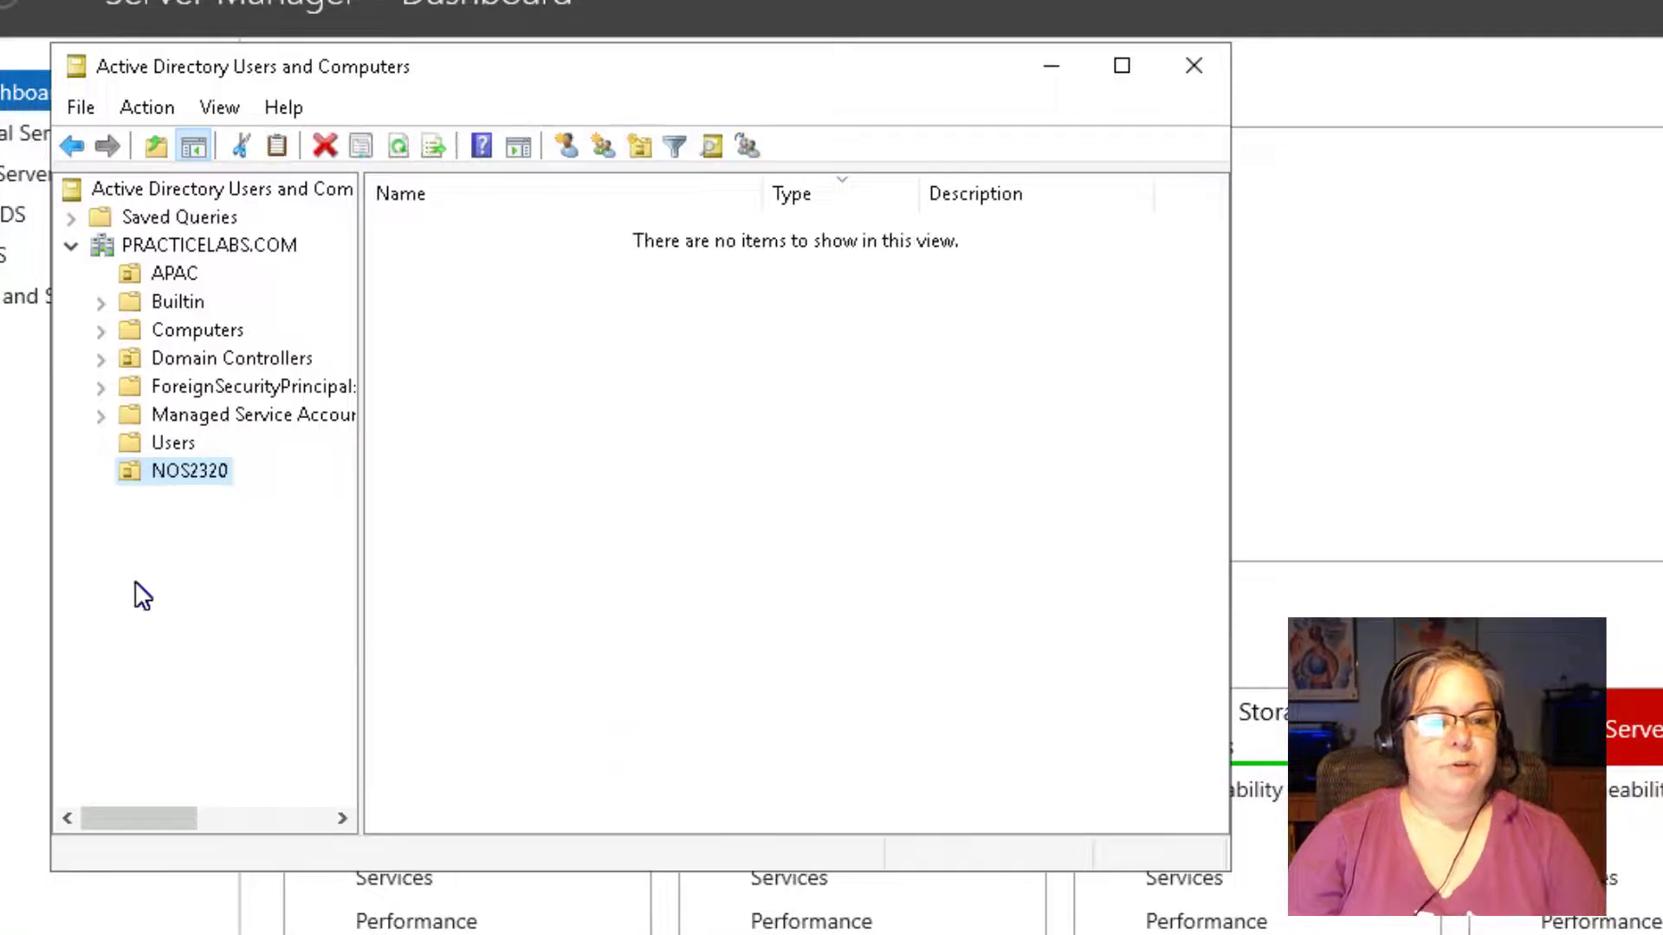
Rename the NOS2320 OU to NOS230.
{"action": "right_click", "coordinate": [185, 477]}
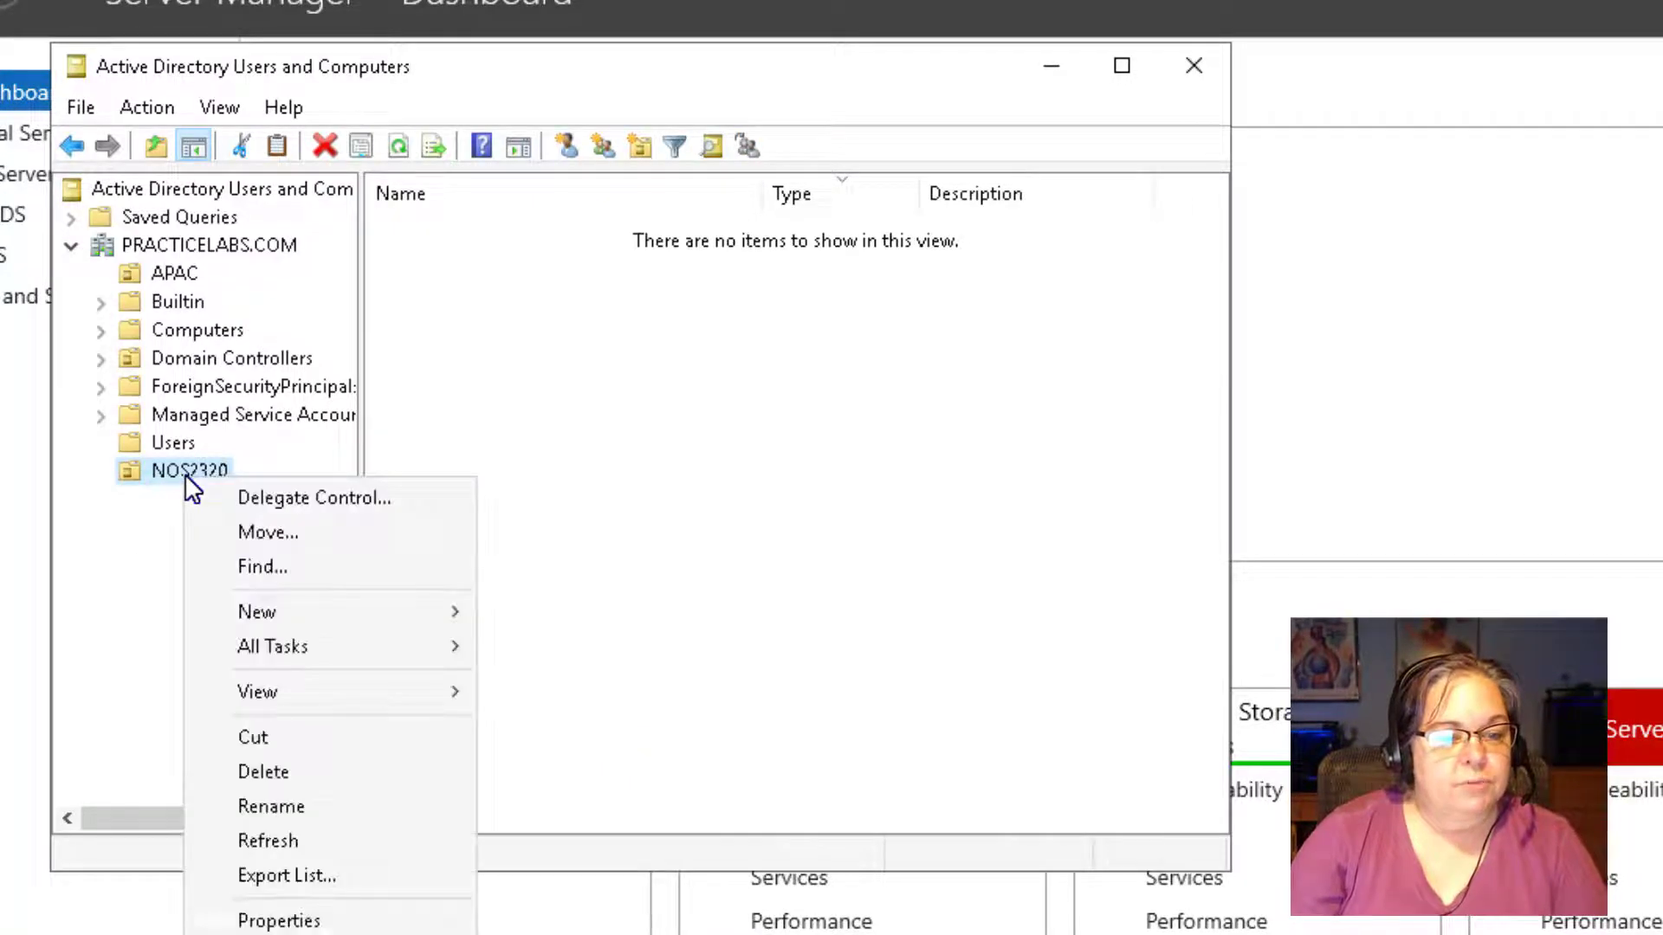
{"action": "left_click", "coordinate": [248, 806]}
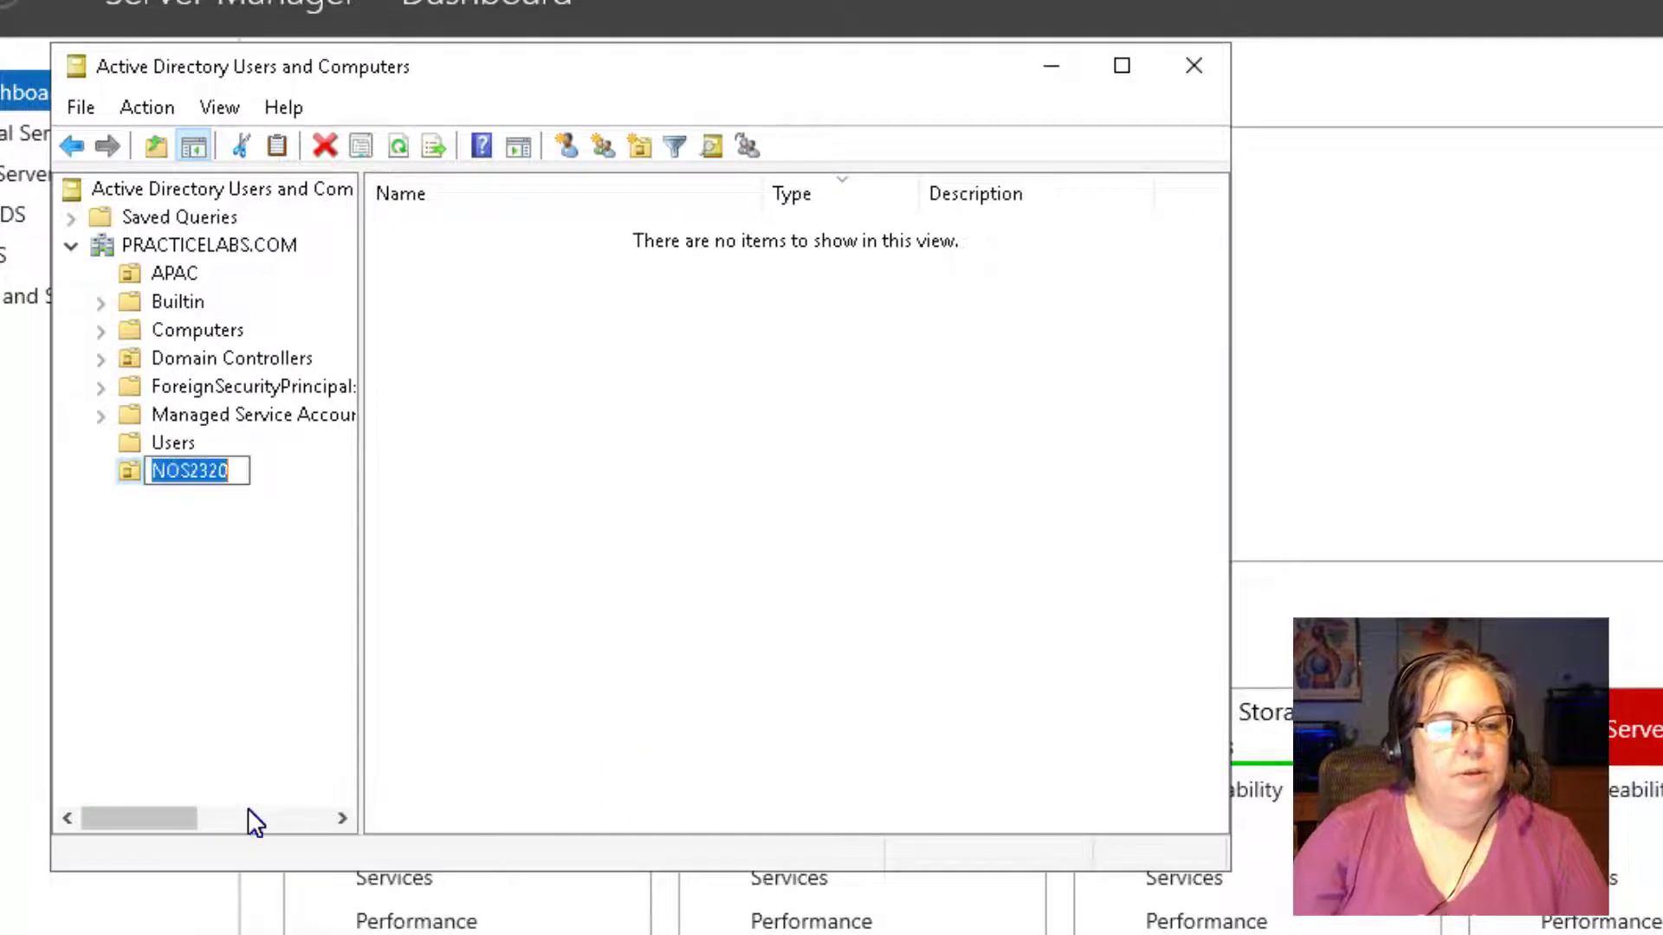
{"action": "key", "text": "End"}
{"action": "key", "text": "BackSpace"}
{"action": "key", "text": "BackSpace"}
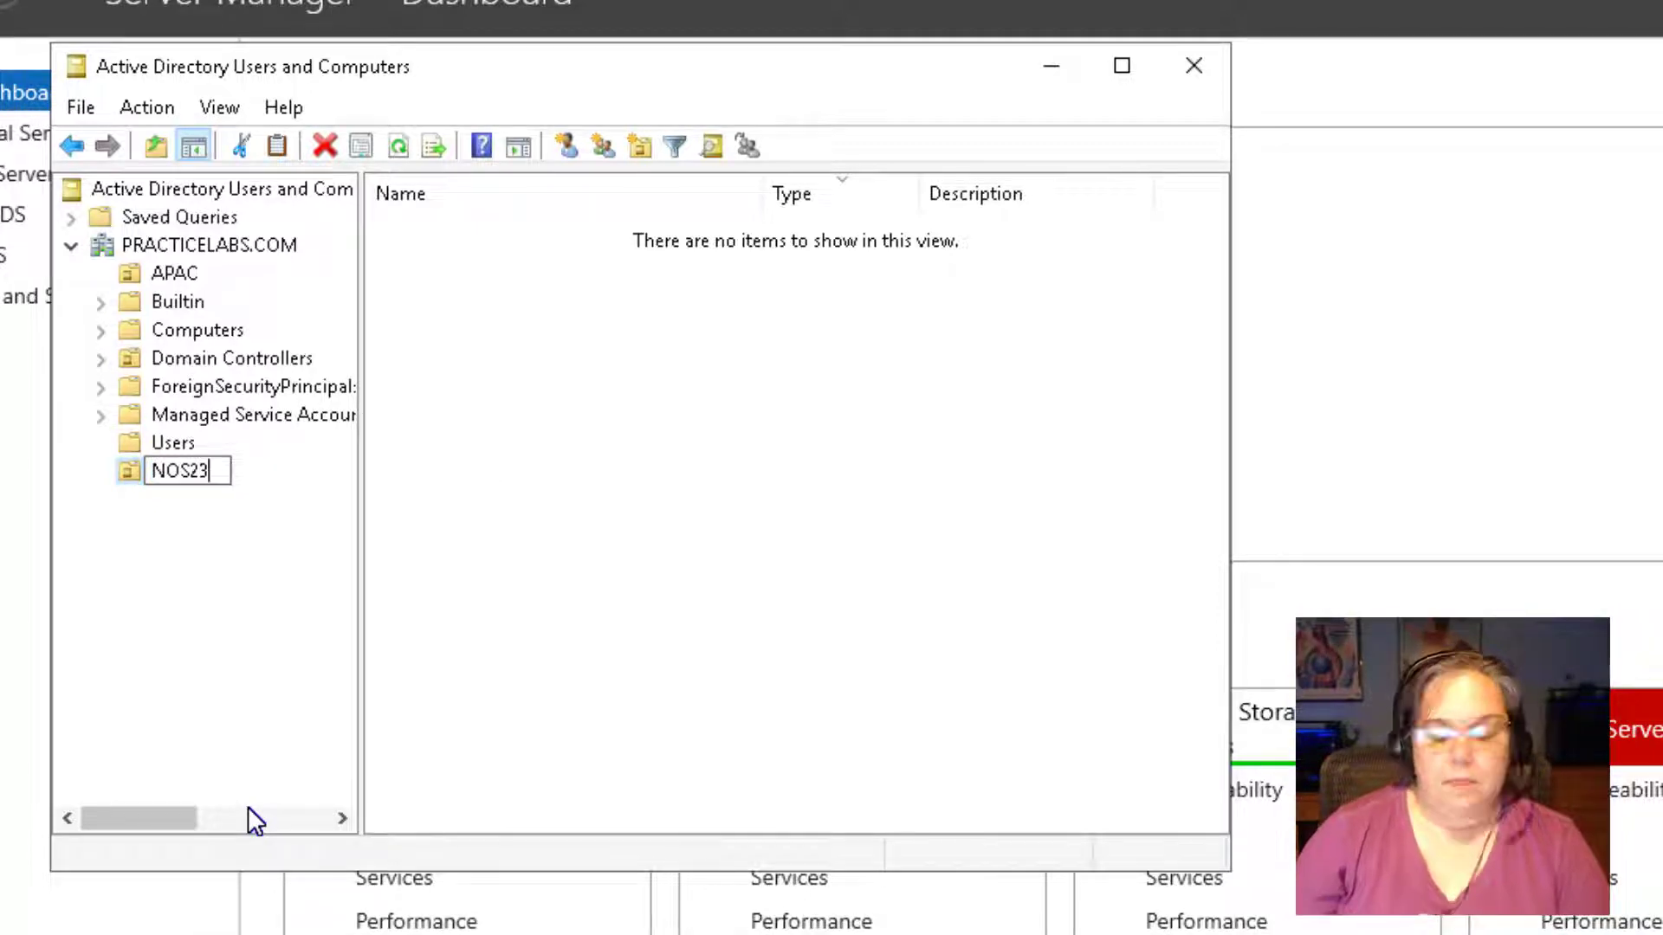
{"action": "type", "text": "0"}
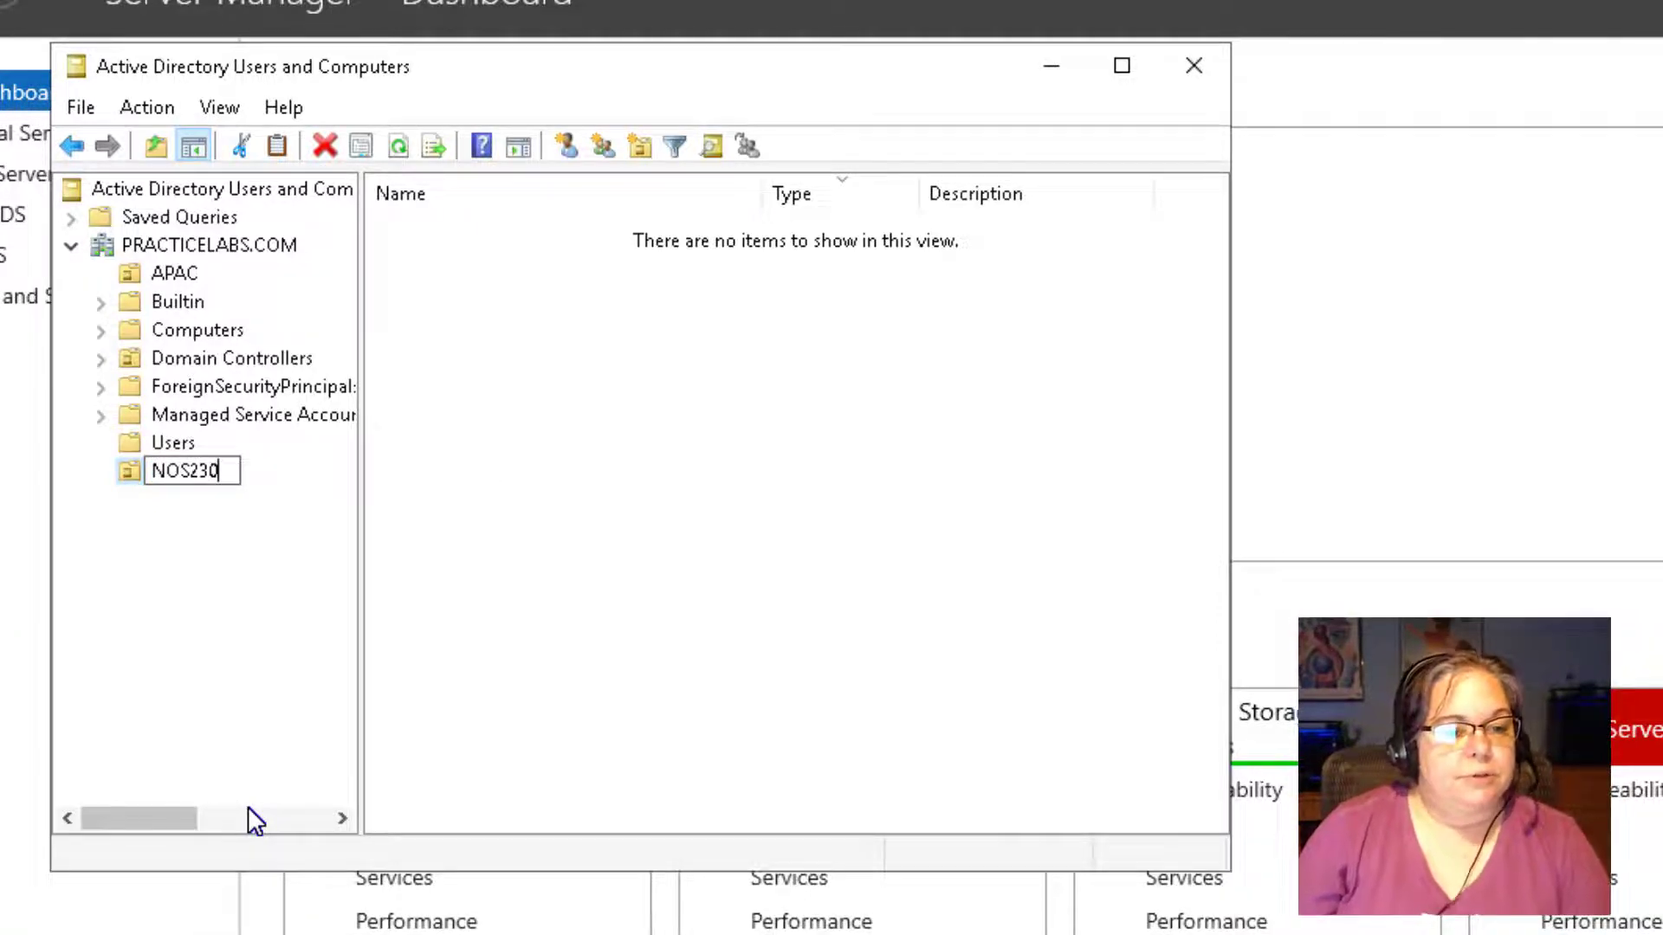
{"action": "key", "text": "Return"}
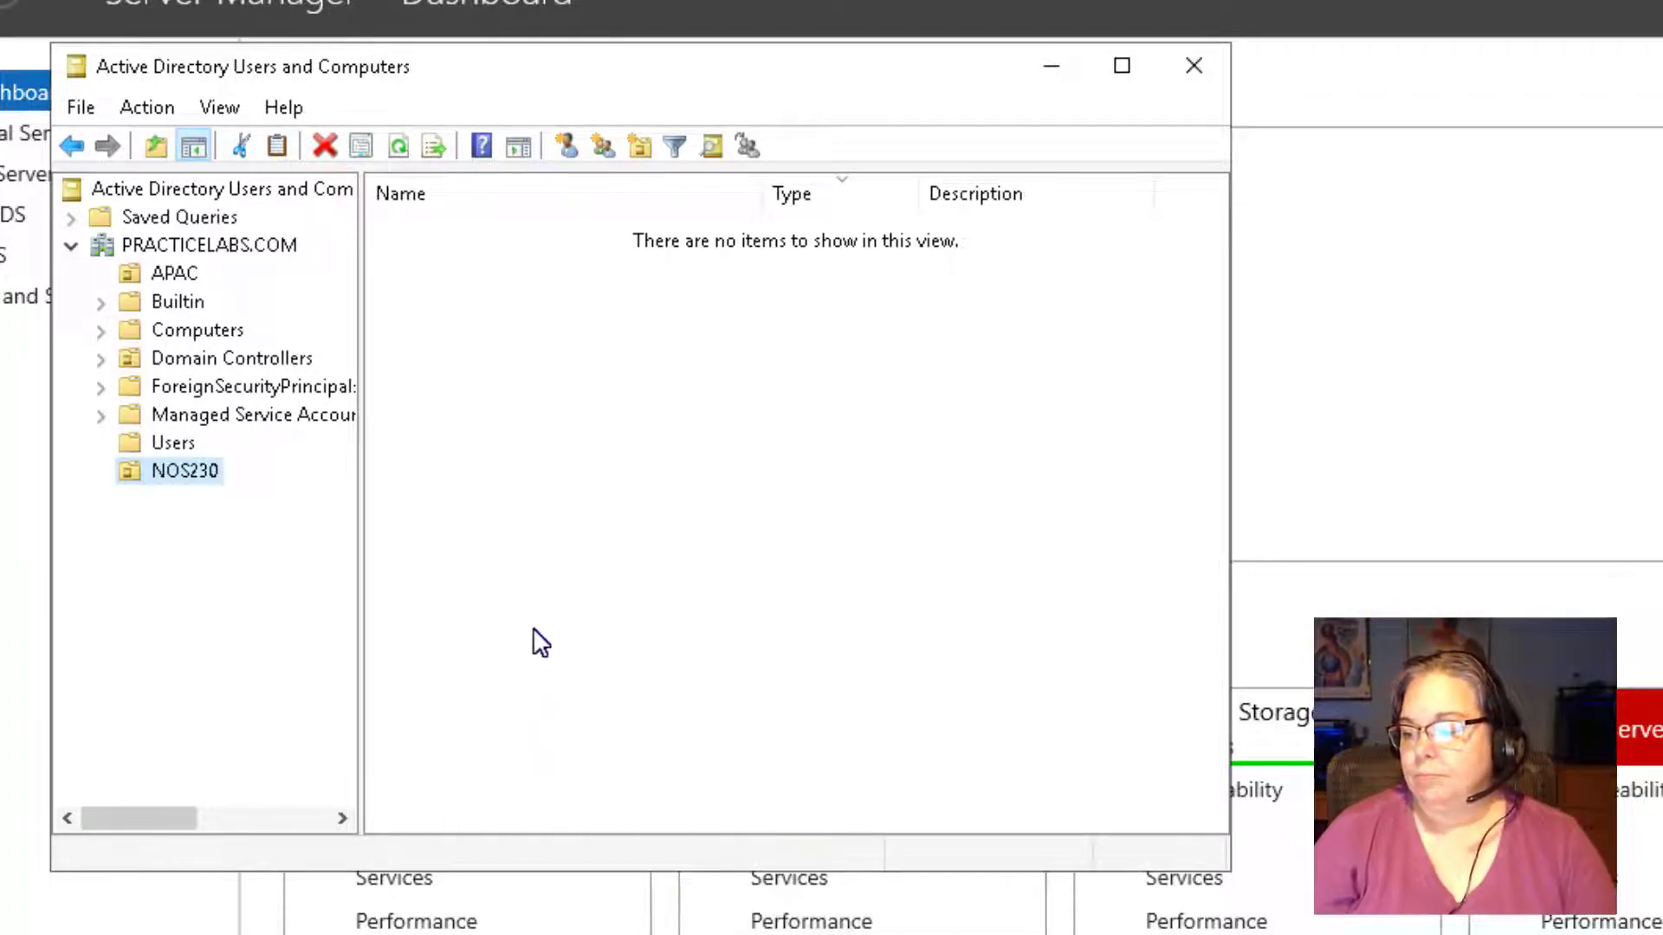
Move both new user accounts from Users into NOS230, confirming each, then view NOS230.
{"action": "left_click", "coordinate": [172, 441]}
{"action": "left_click_drag", "start_coordinate": [433, 317], "coordinate": [210, 475]}
{"action": "key", "text": "Return"}
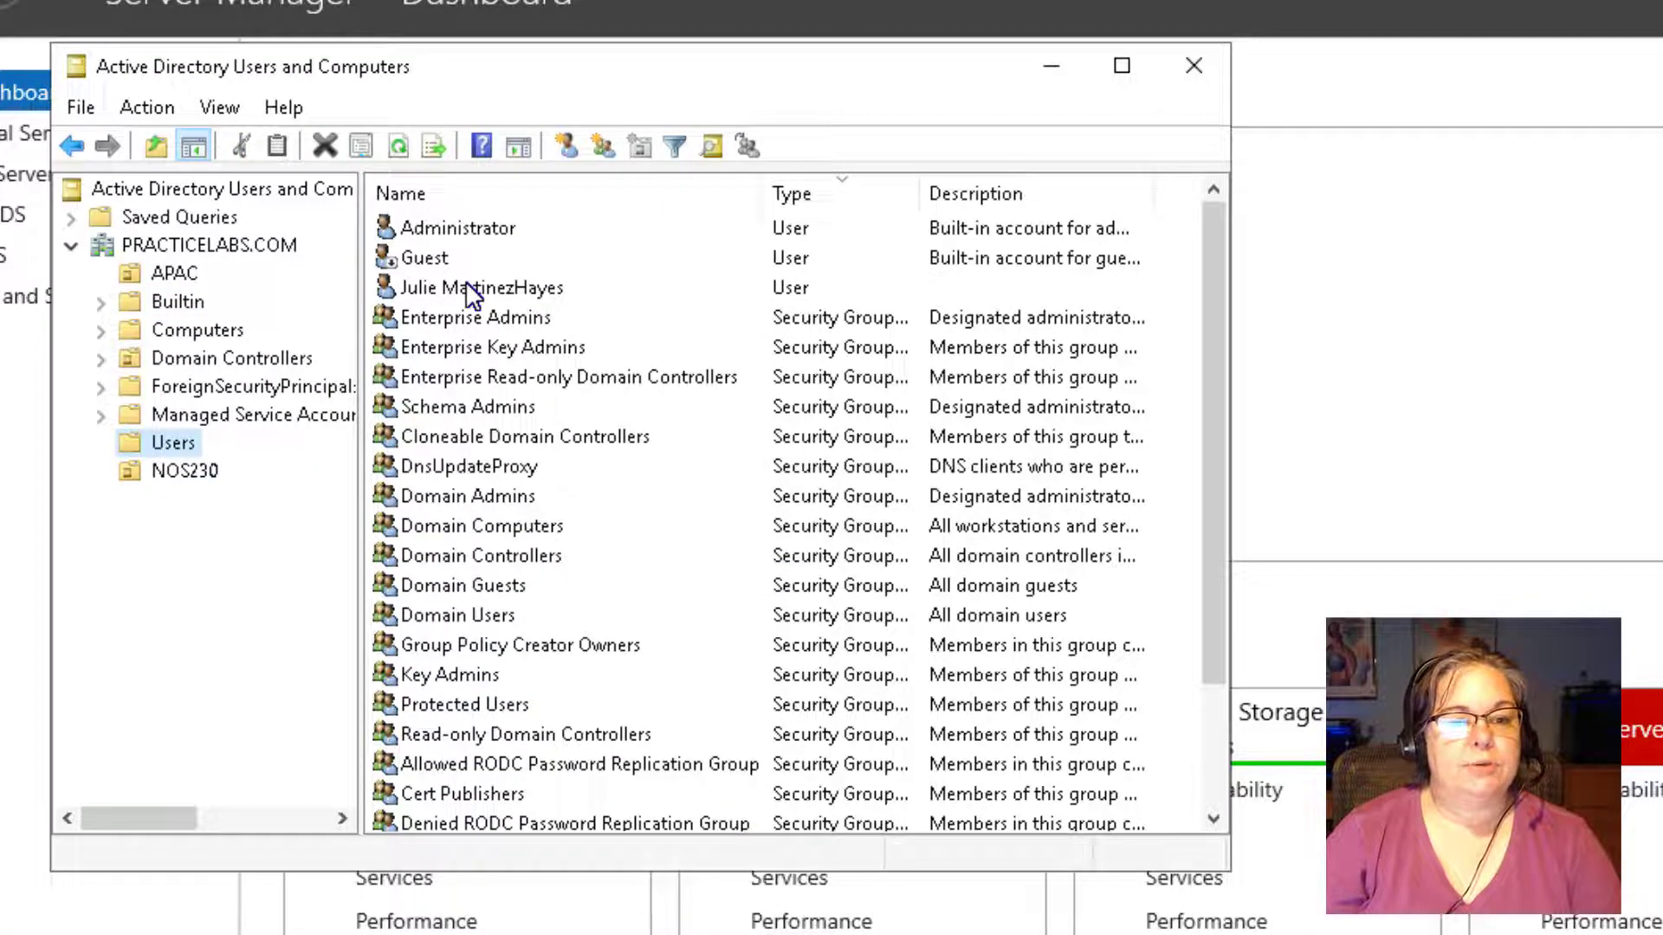
{"action": "left_click_drag", "start_coordinate": [472, 294], "coordinate": [195, 473]}
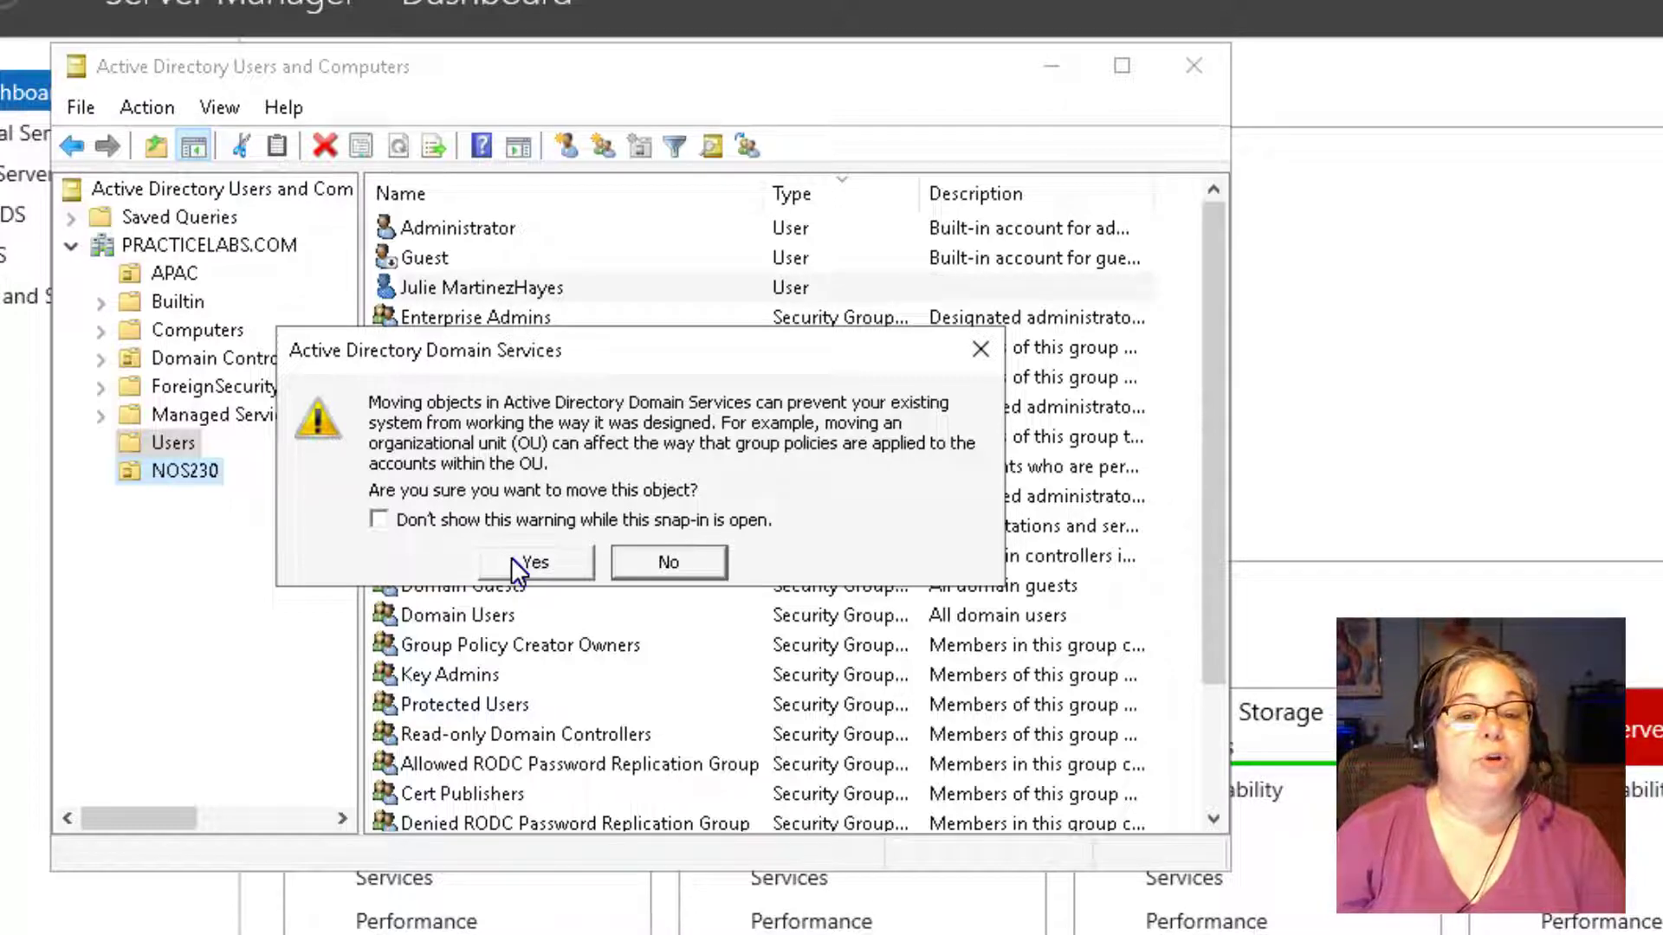
{"action": "left_click", "coordinate": [530, 563]}
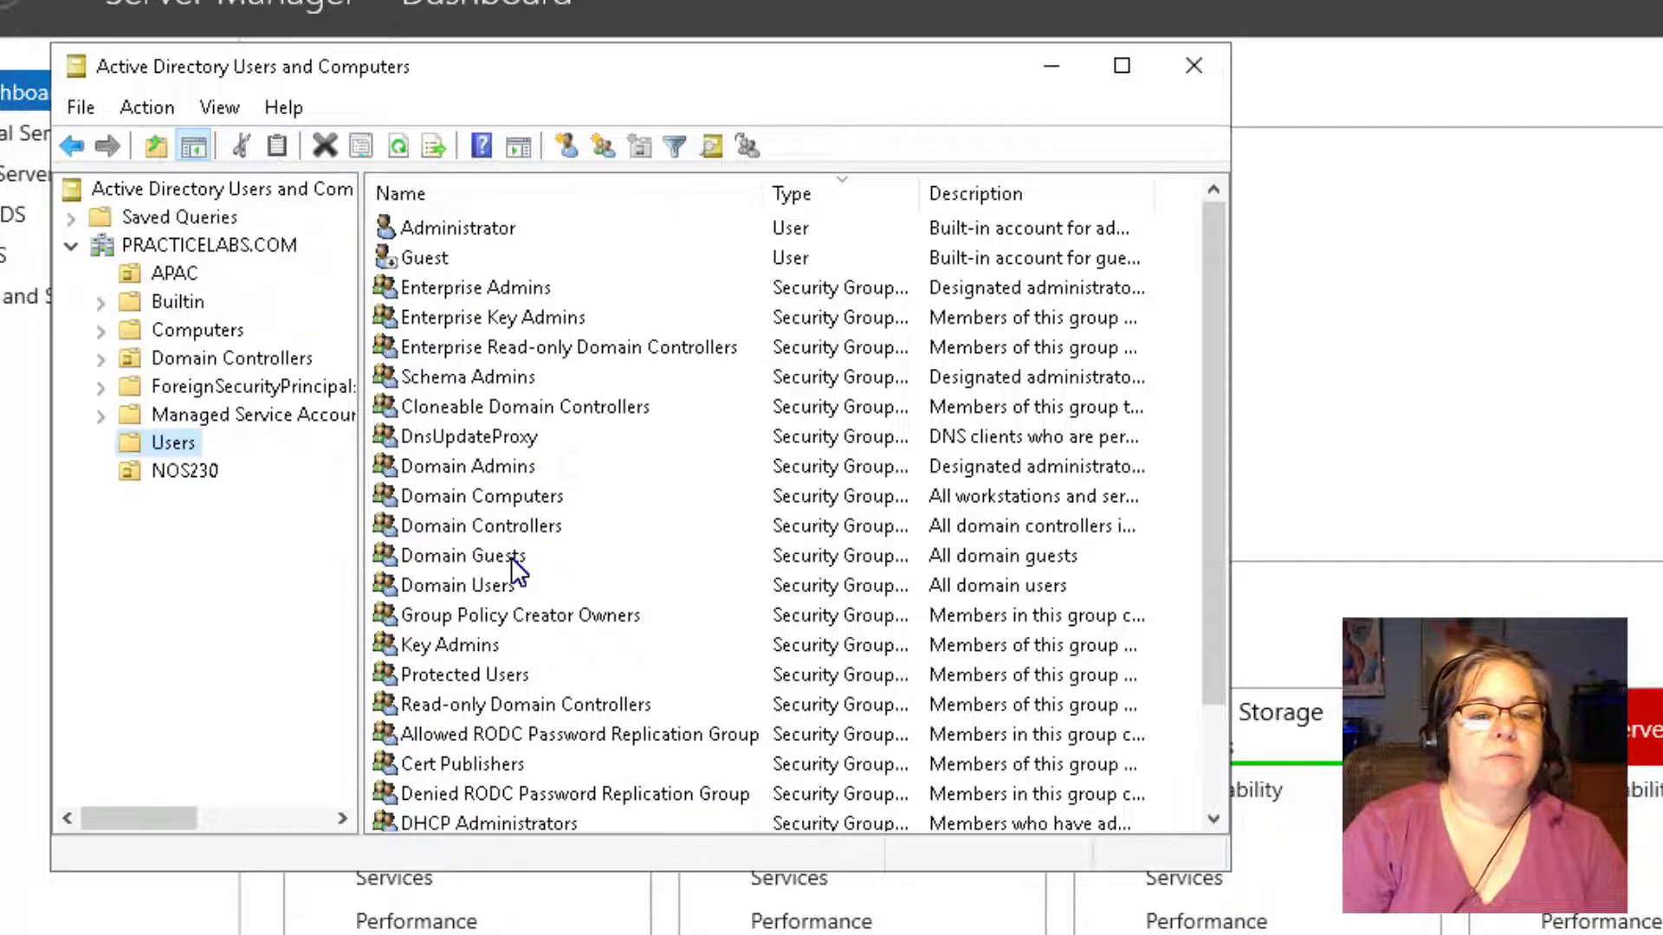
{"action": "left_click", "coordinate": [196, 476]}
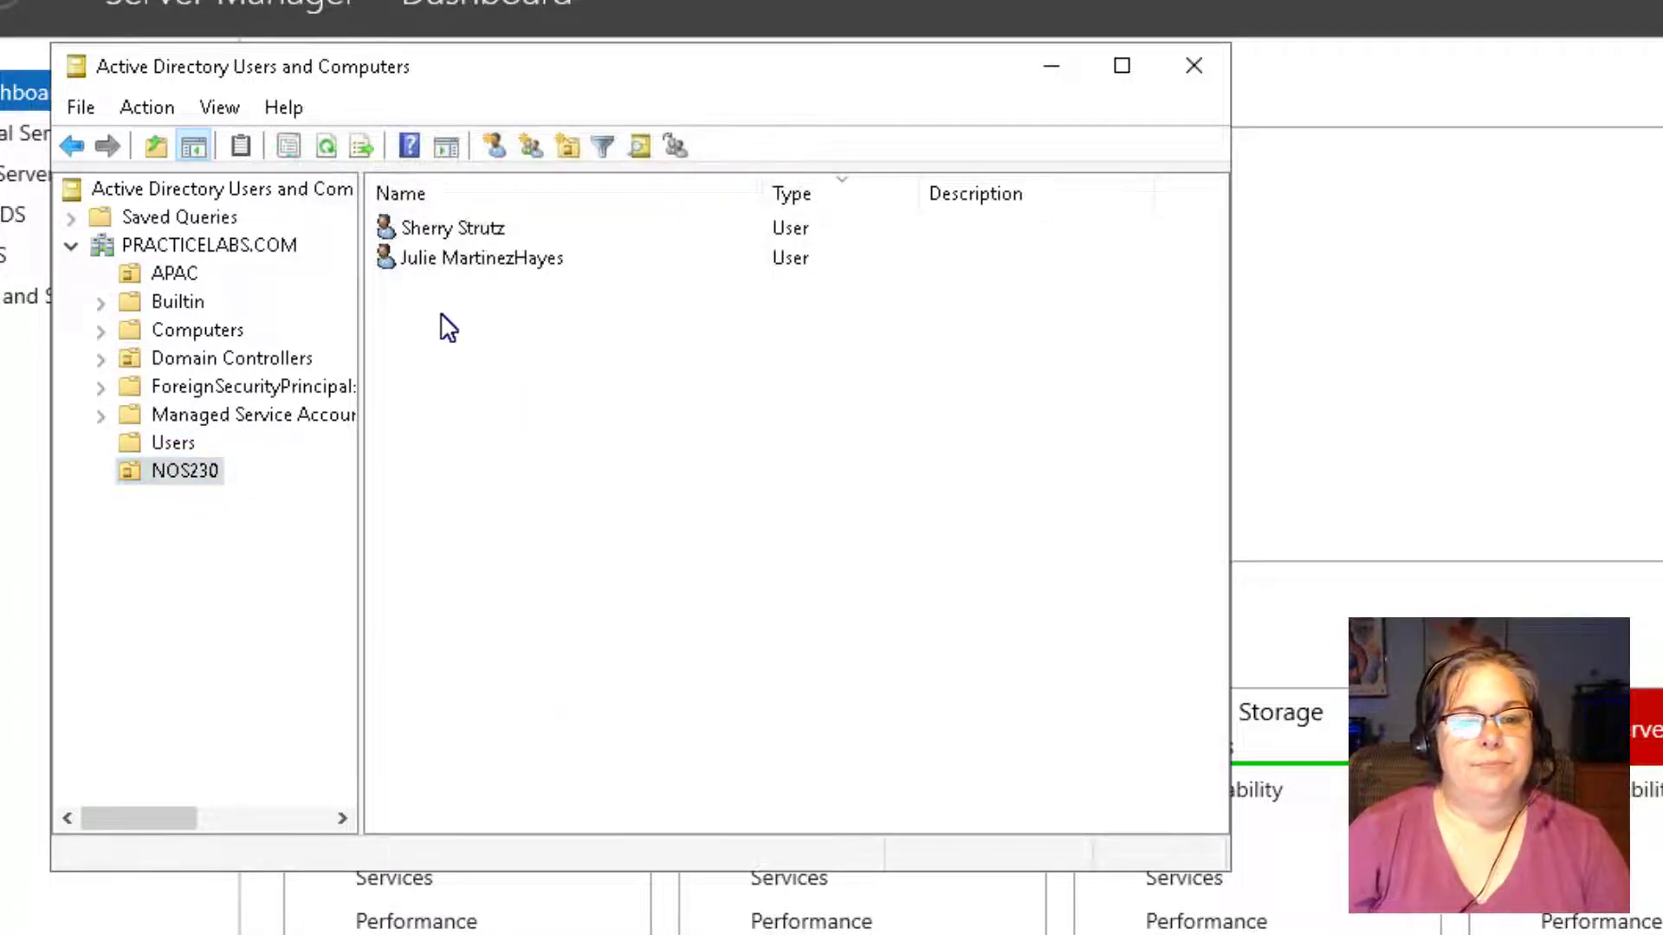
Add NOS230Group as a Global Security group in NOS230 beside the two users.
{"action": "right_click", "coordinate": [442, 315]}
{"action": "mouse_move", "coordinate": [517, 441]}
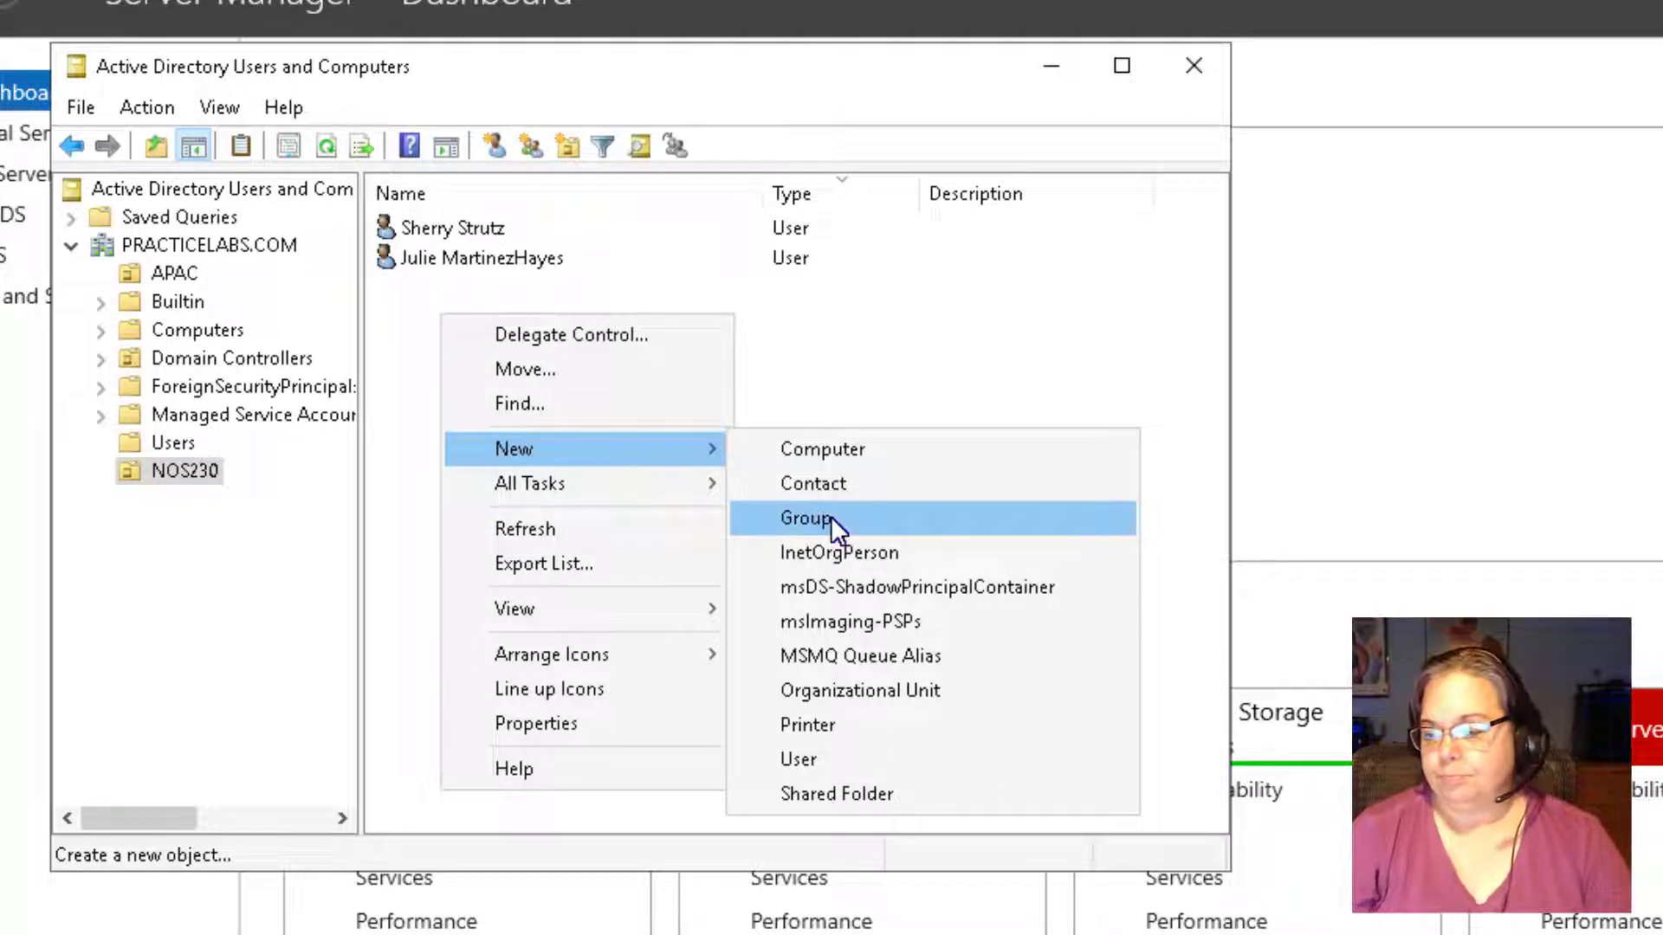
{"action": "left_click", "coordinate": [806, 518]}
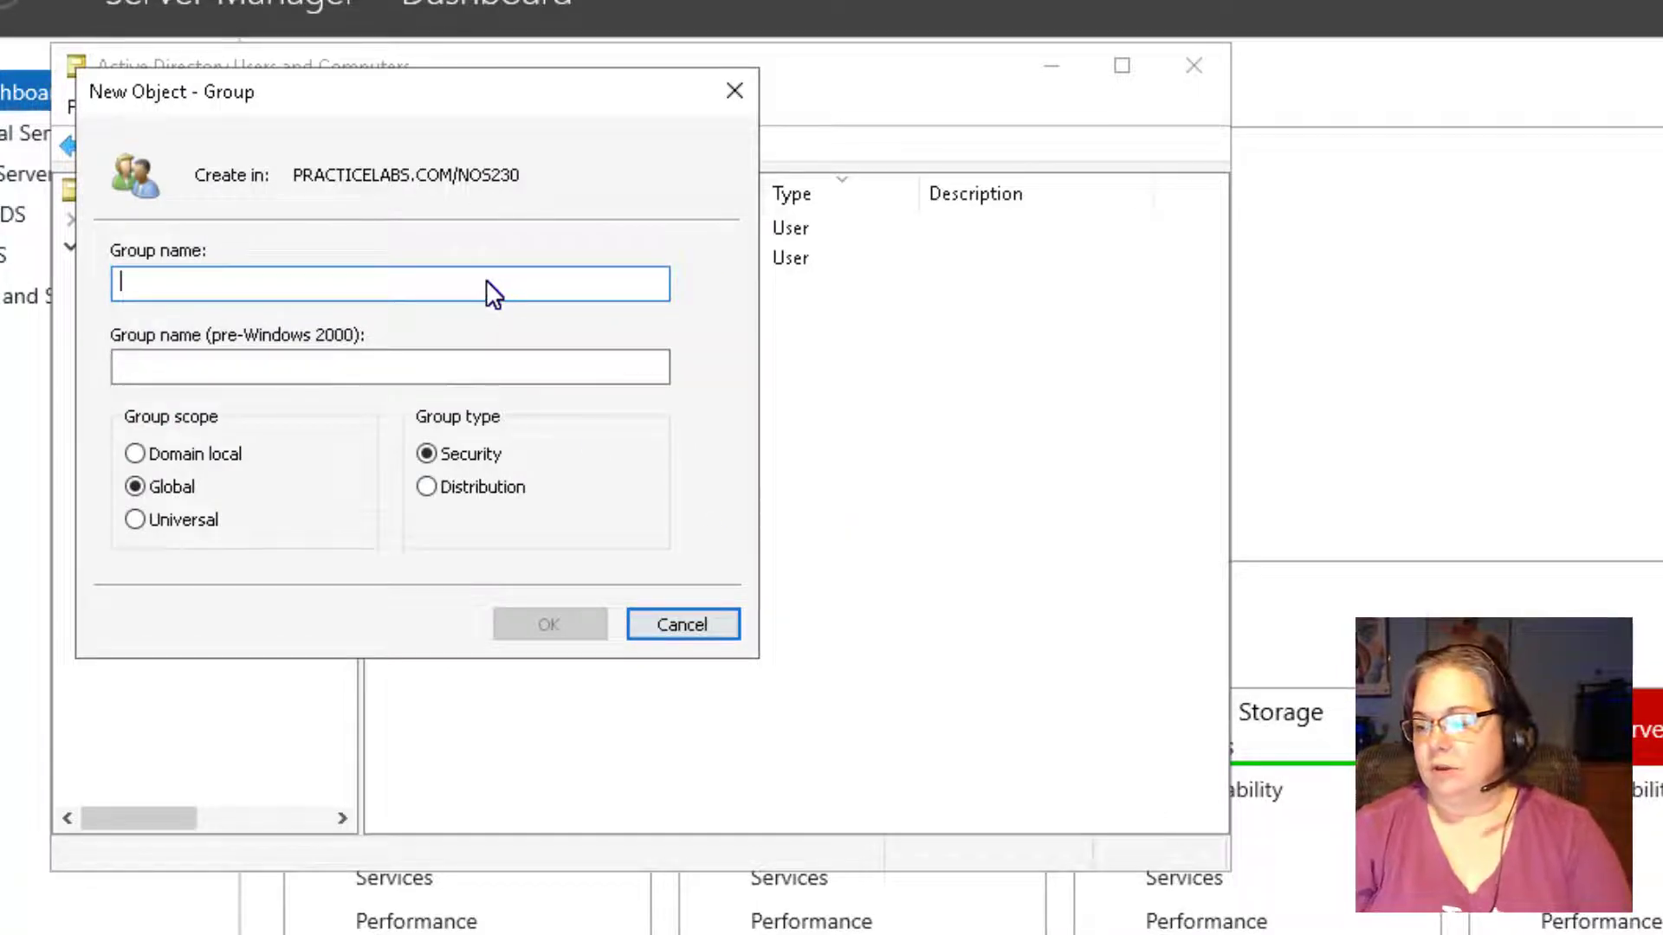
{"action": "type", "text": "NOS230Group"}
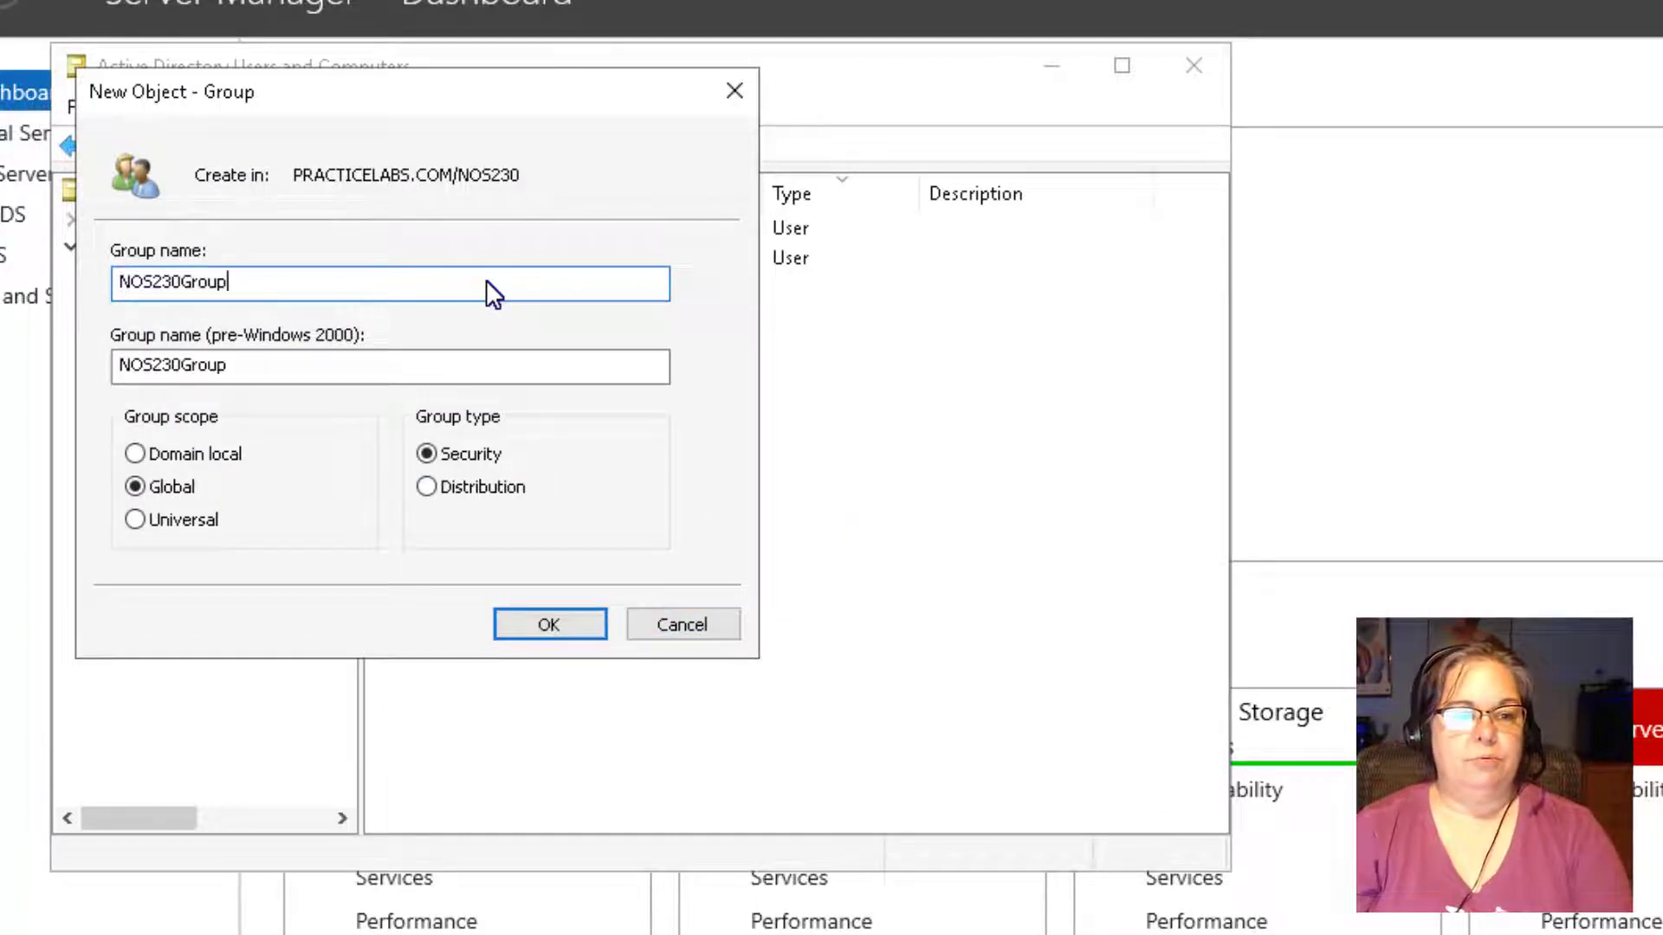
{"action": "key", "text": "alt"}
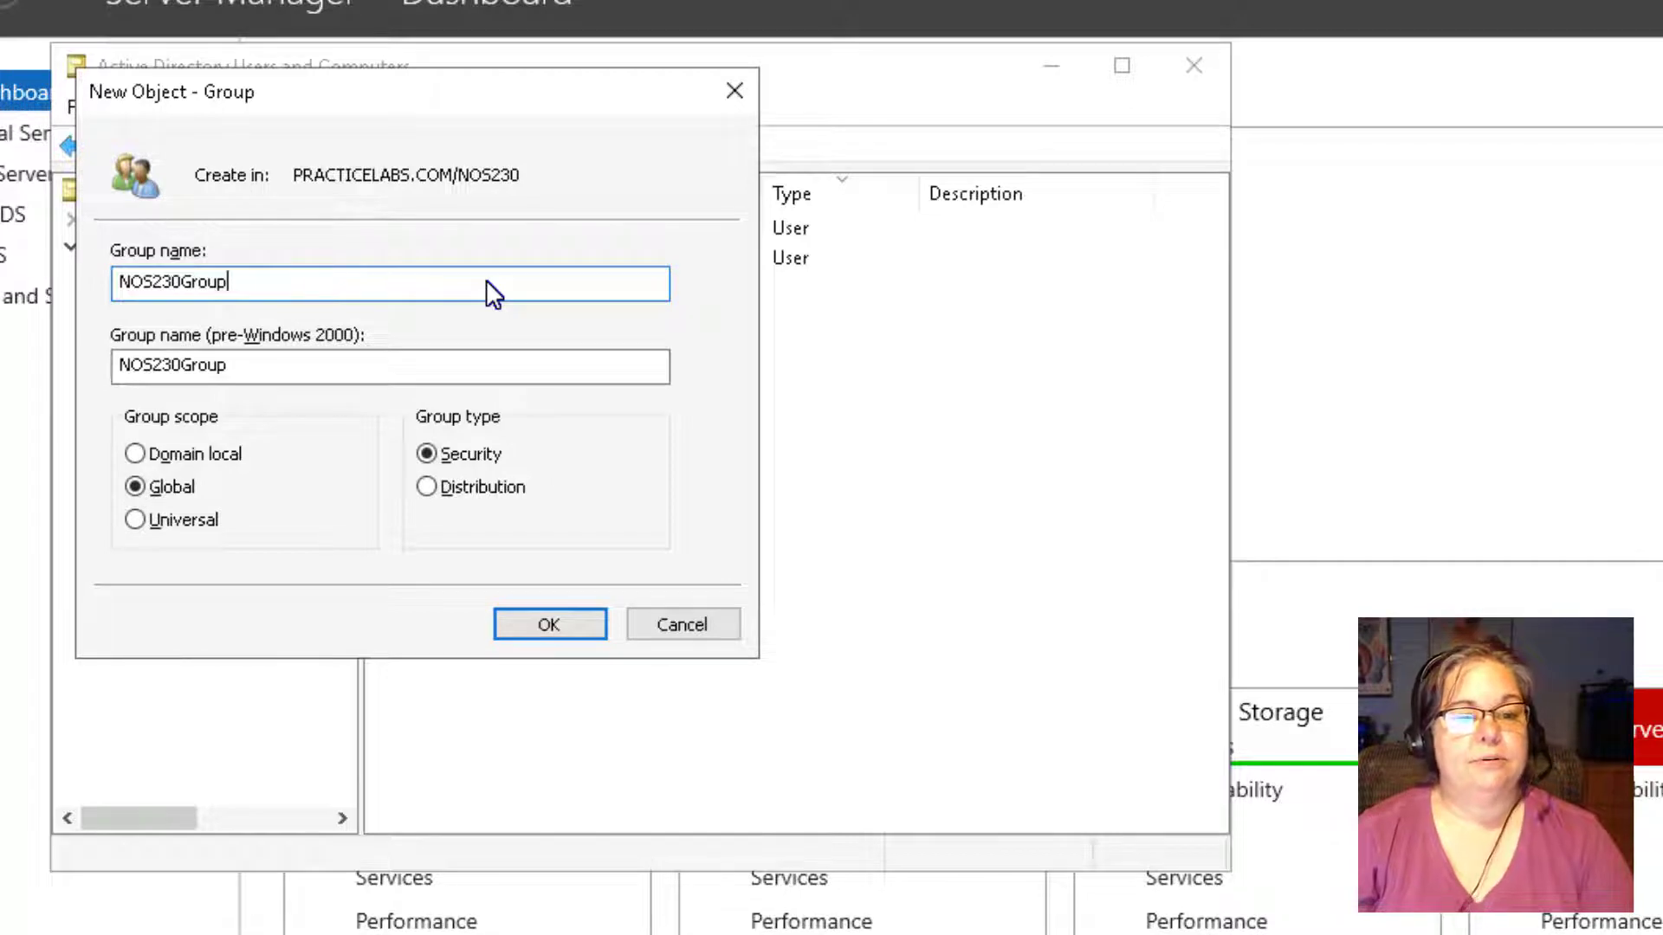
{"action": "left_click", "coordinate": [520, 617]}
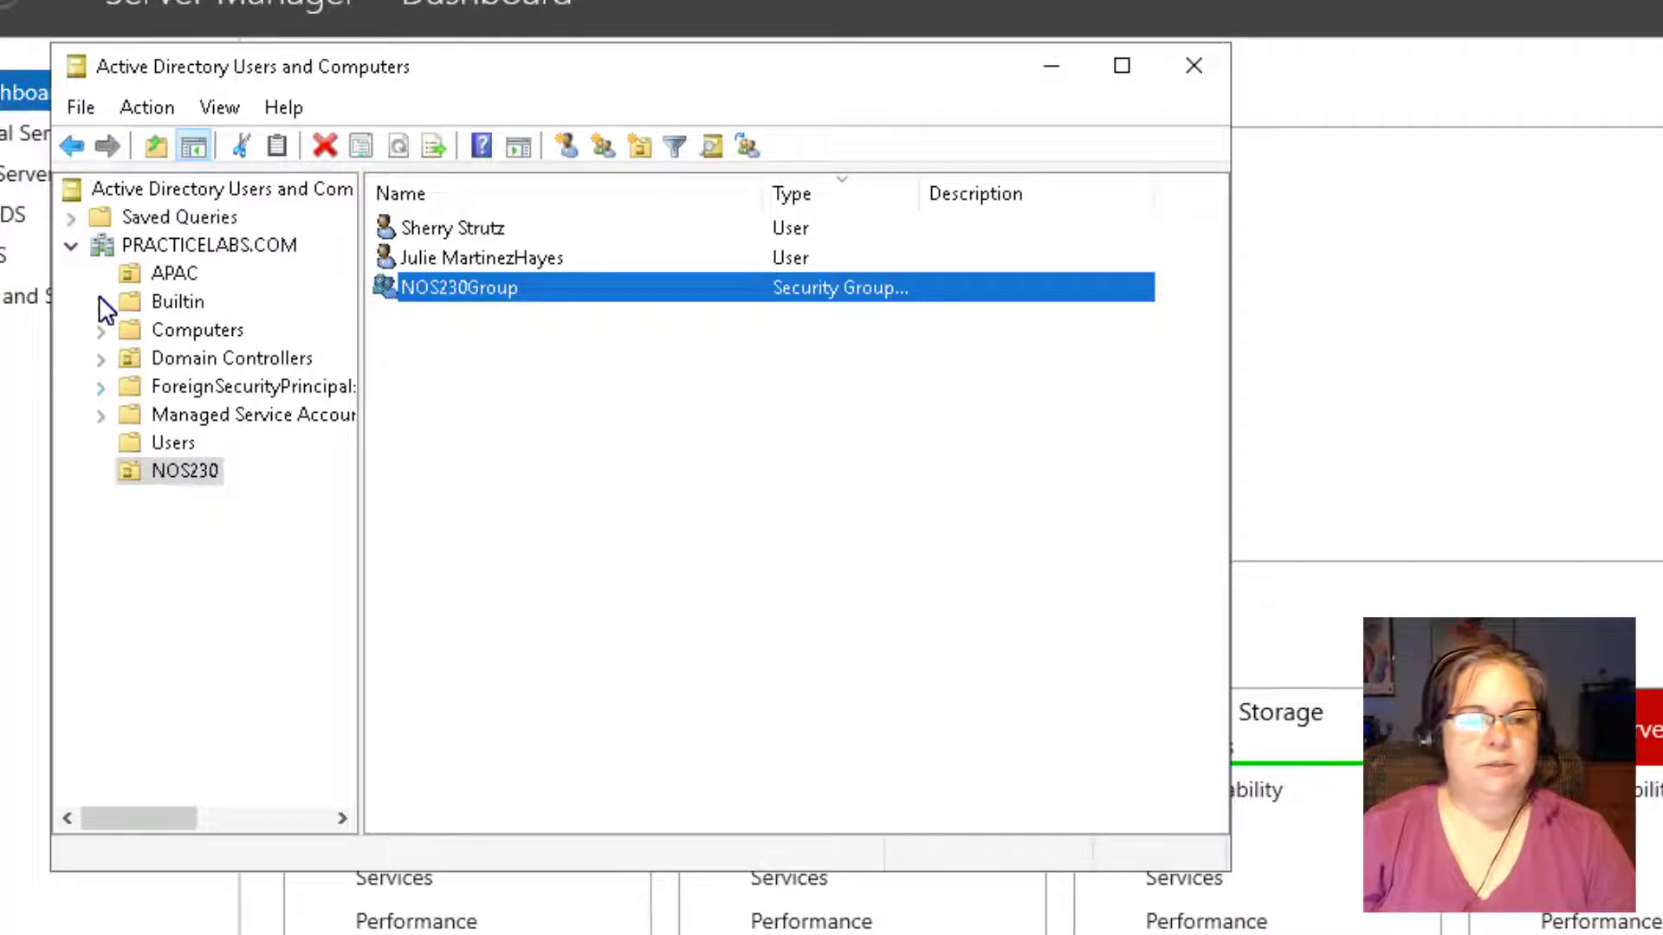
Move the PLABWIN10 computer from Computers into the NOS230 OU.
{"action": "left_click", "coordinate": [149, 338]}
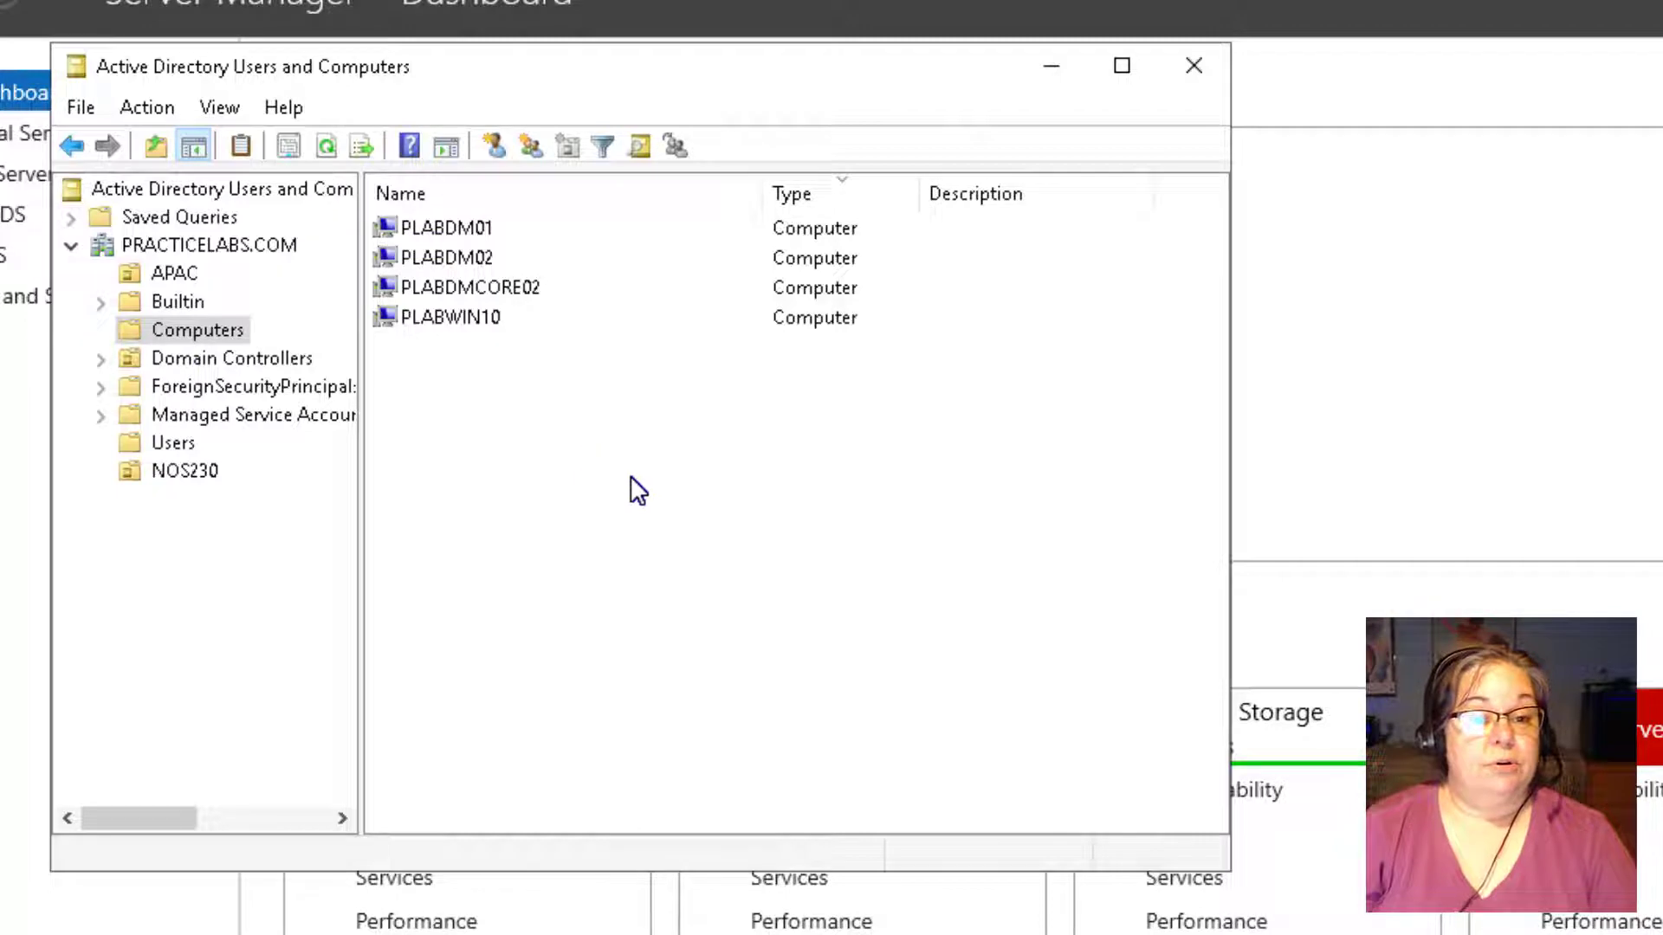
{"action": "left_click", "coordinate": [478, 318]}
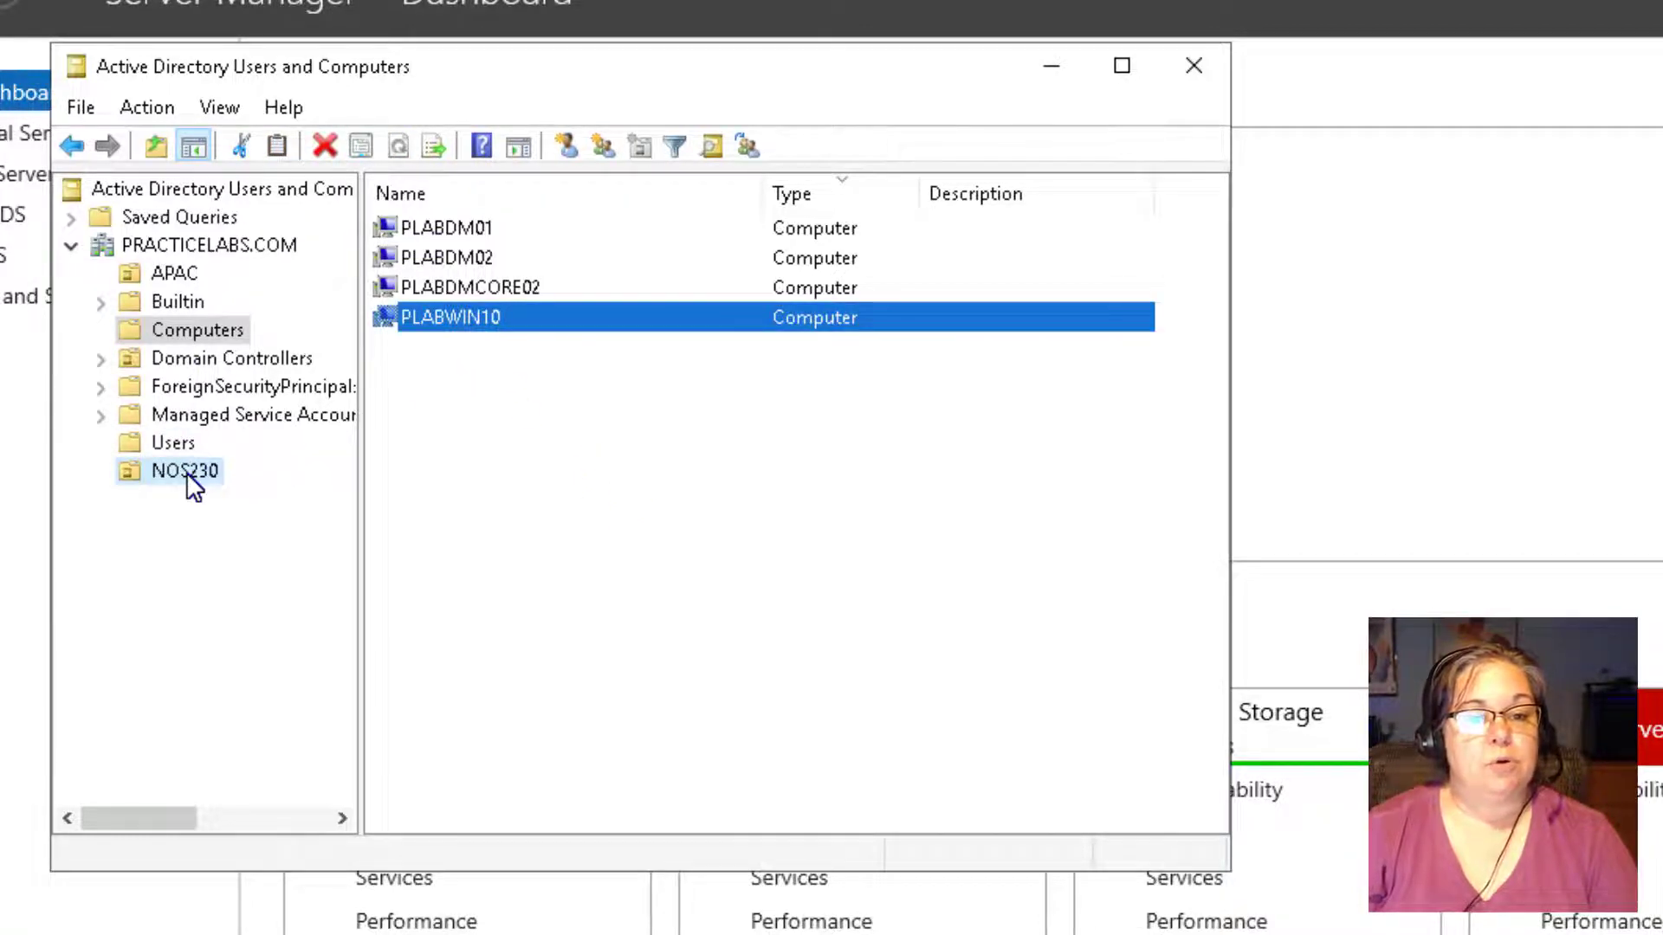
{"action": "left_click_drag", "start_coordinate": [185, 471], "coordinate": [185, 471]}
{"action": "left_click", "coordinate": [485, 559]}
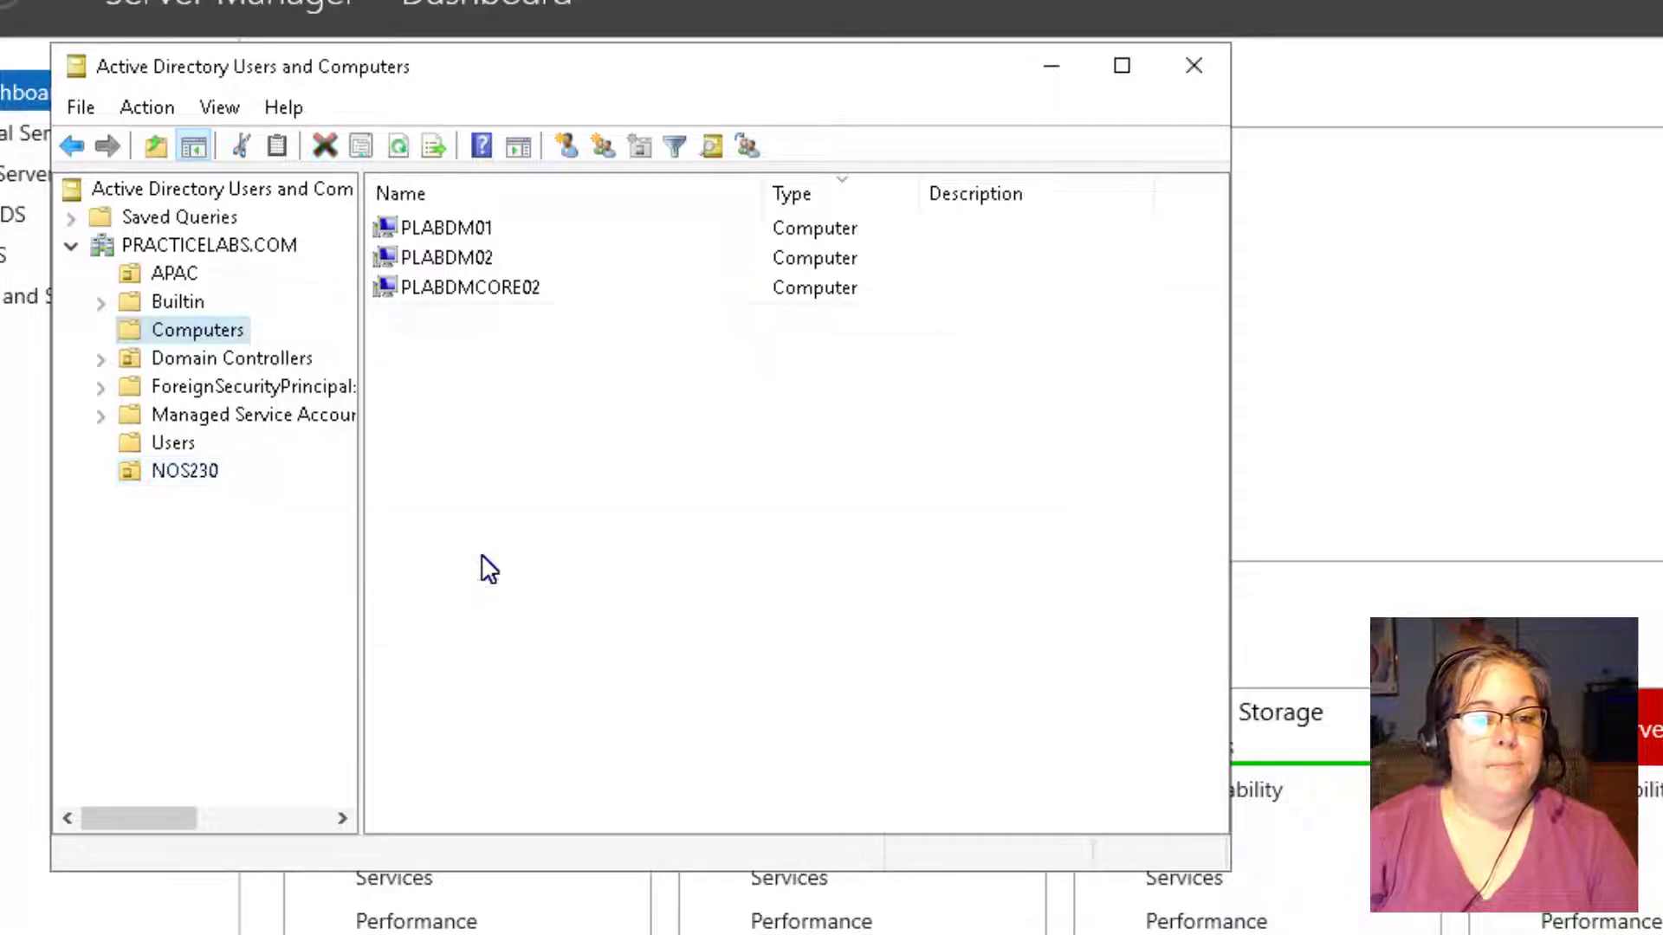
View the NOS230 OU contents, widening the Type column and narrowing Name so group types are readable.
{"action": "left_click", "coordinate": [182, 476]}
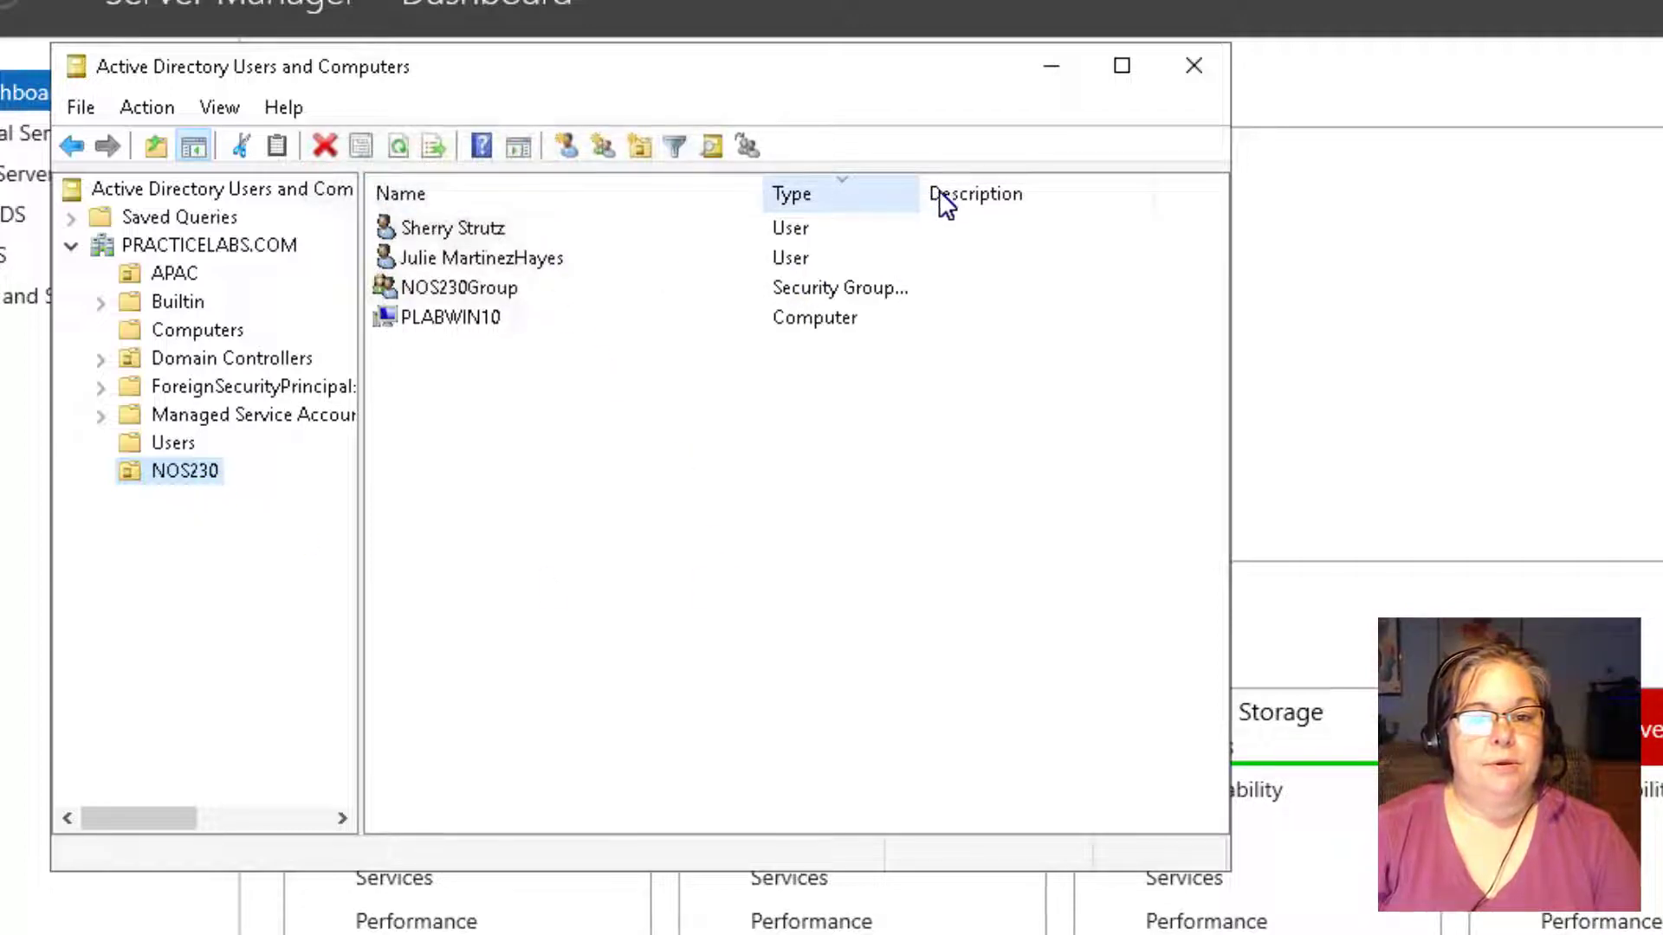
{"action": "left_click_drag", "start_coordinate": [939, 194], "coordinate": [1037, 205]}
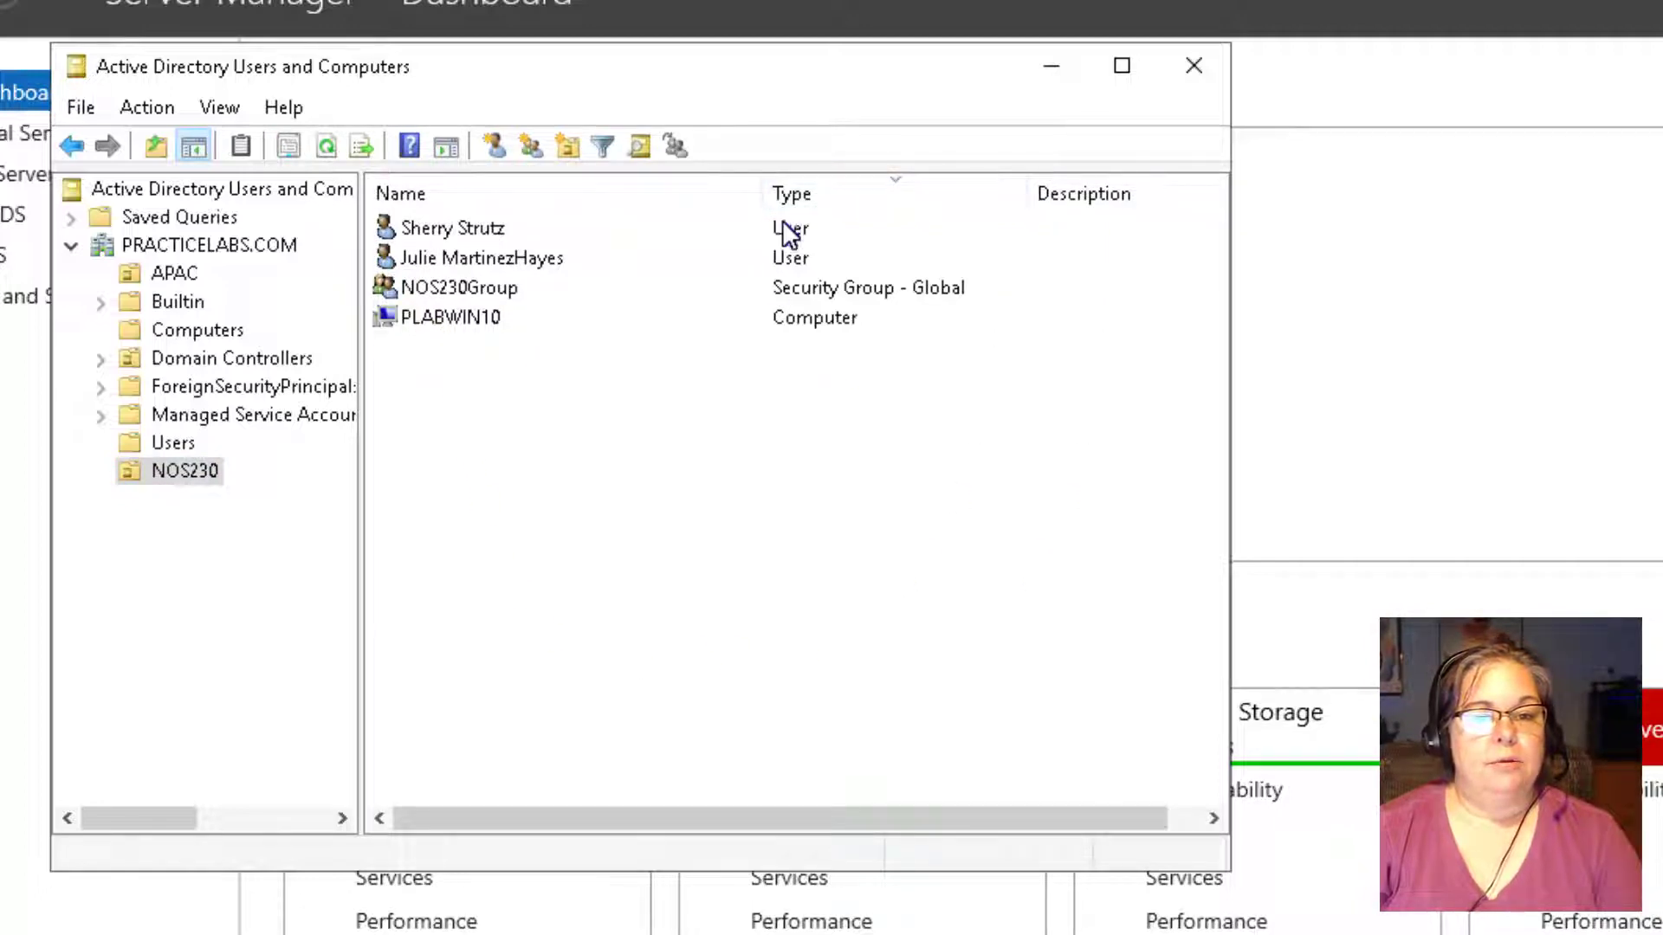
{"action": "left_click_drag", "start_coordinate": [765, 194], "coordinate": [589, 197]}
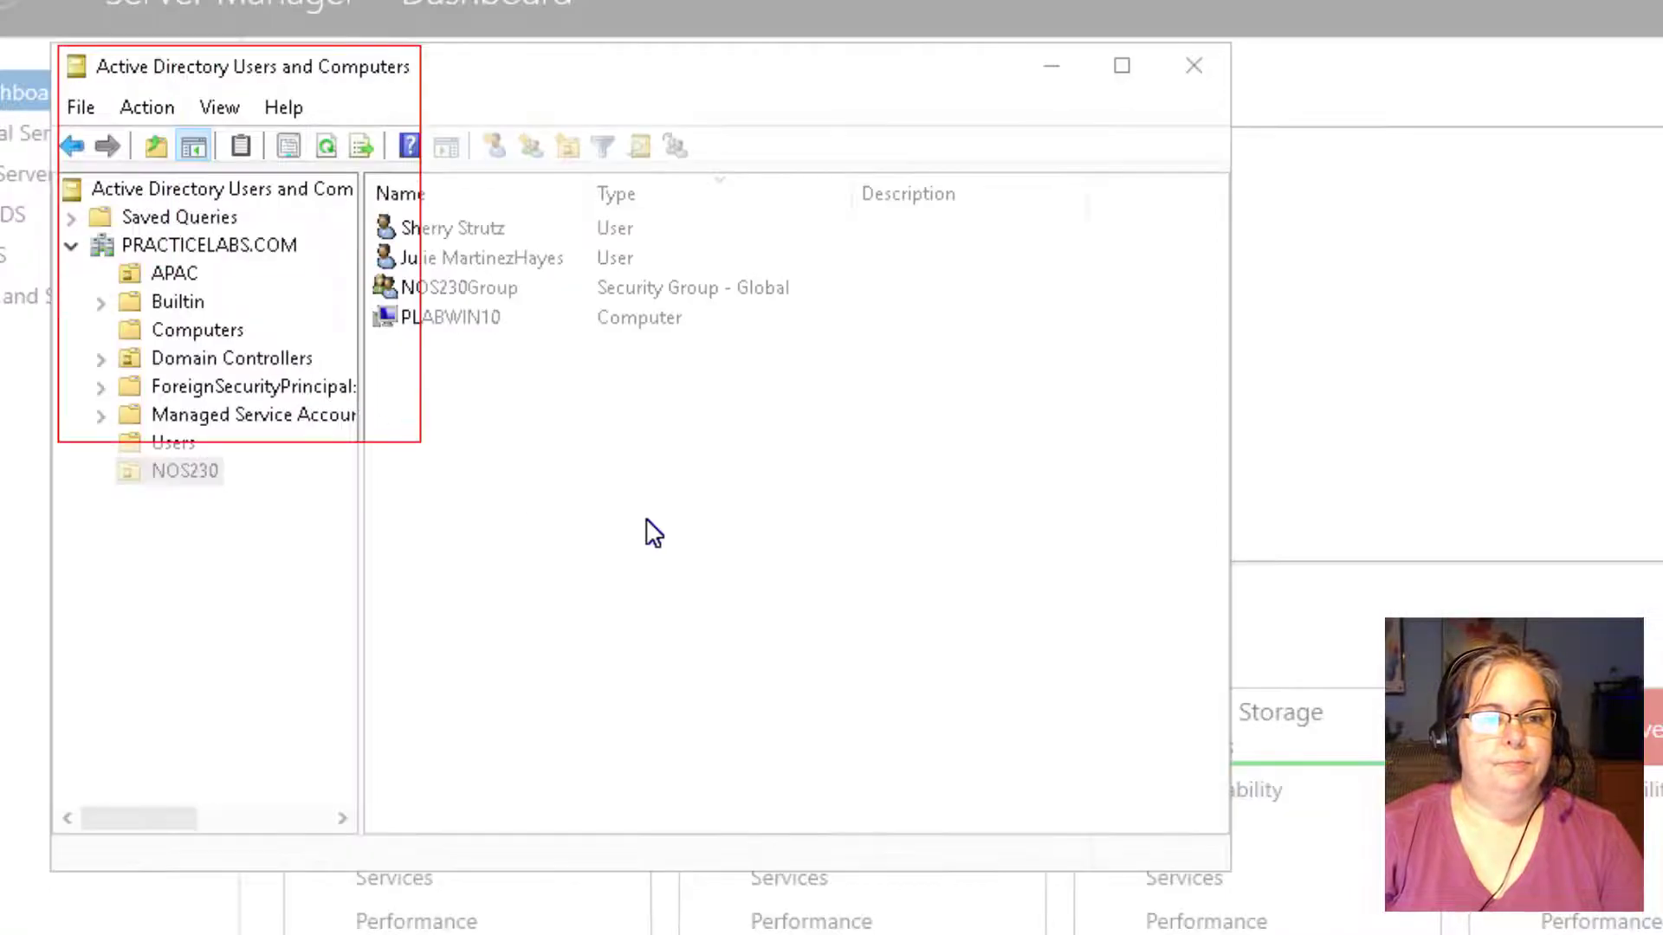
Snip the Active Directory window showing NOS230's users, group and PLABWIN10, and copy the image.
{"action": "left_click_drag", "start_coordinate": [653, 533], "coordinate": [988, 583]}
{"action": "right_click", "coordinate": [697, 295]}
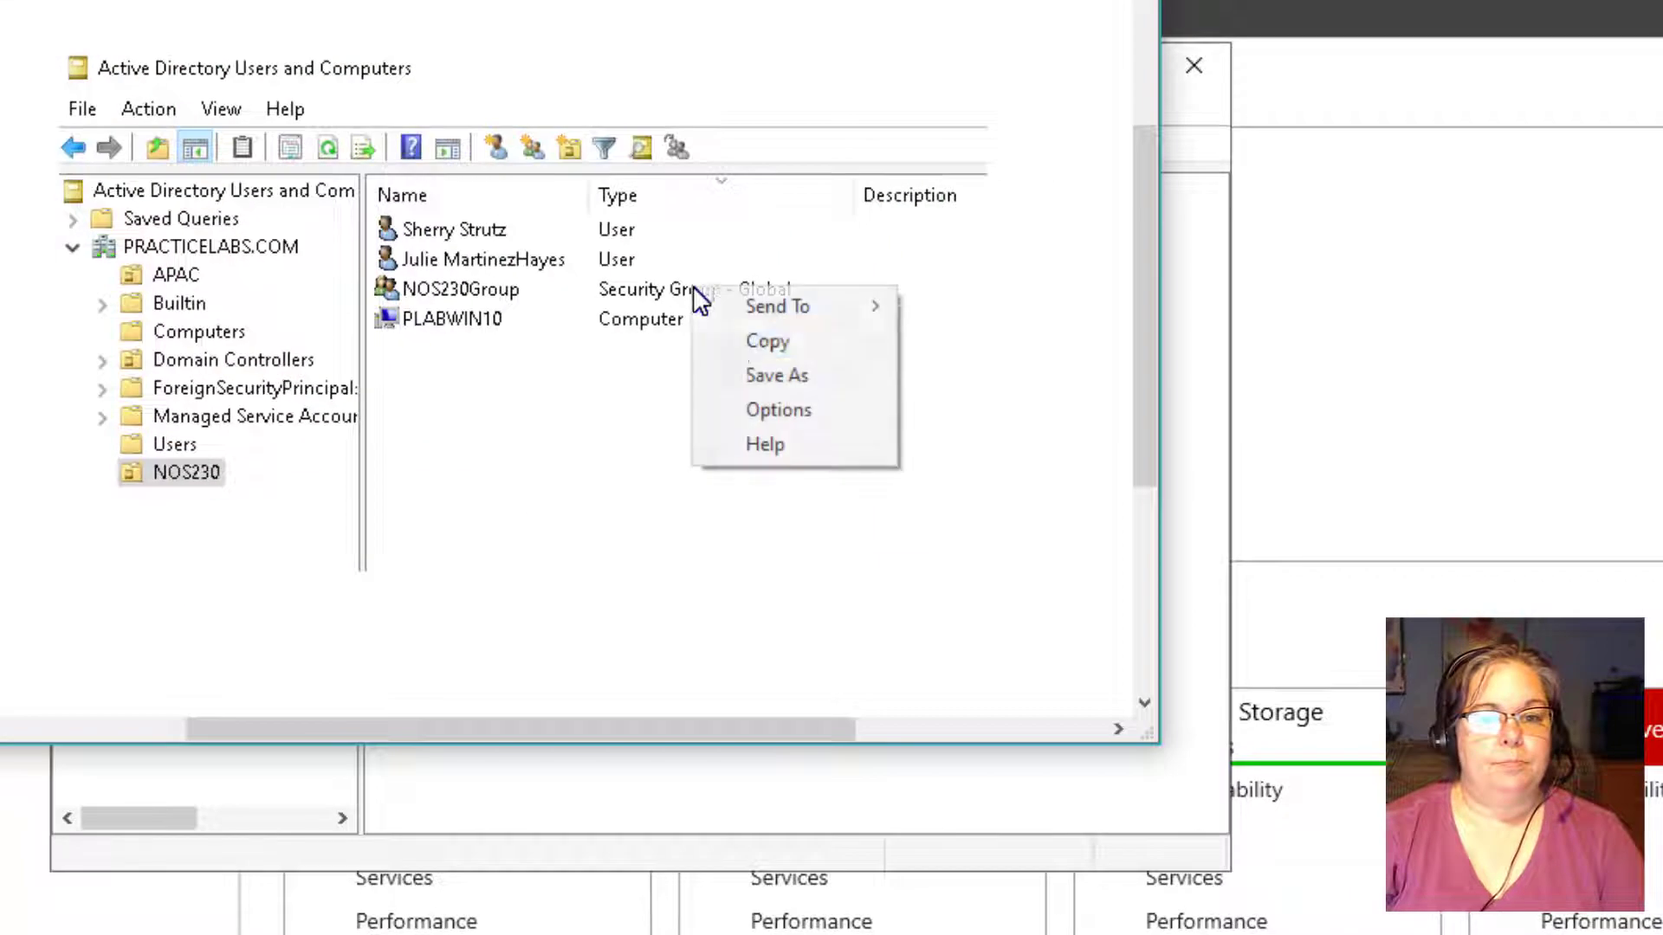
{"action": "left_click", "coordinate": [736, 338]}
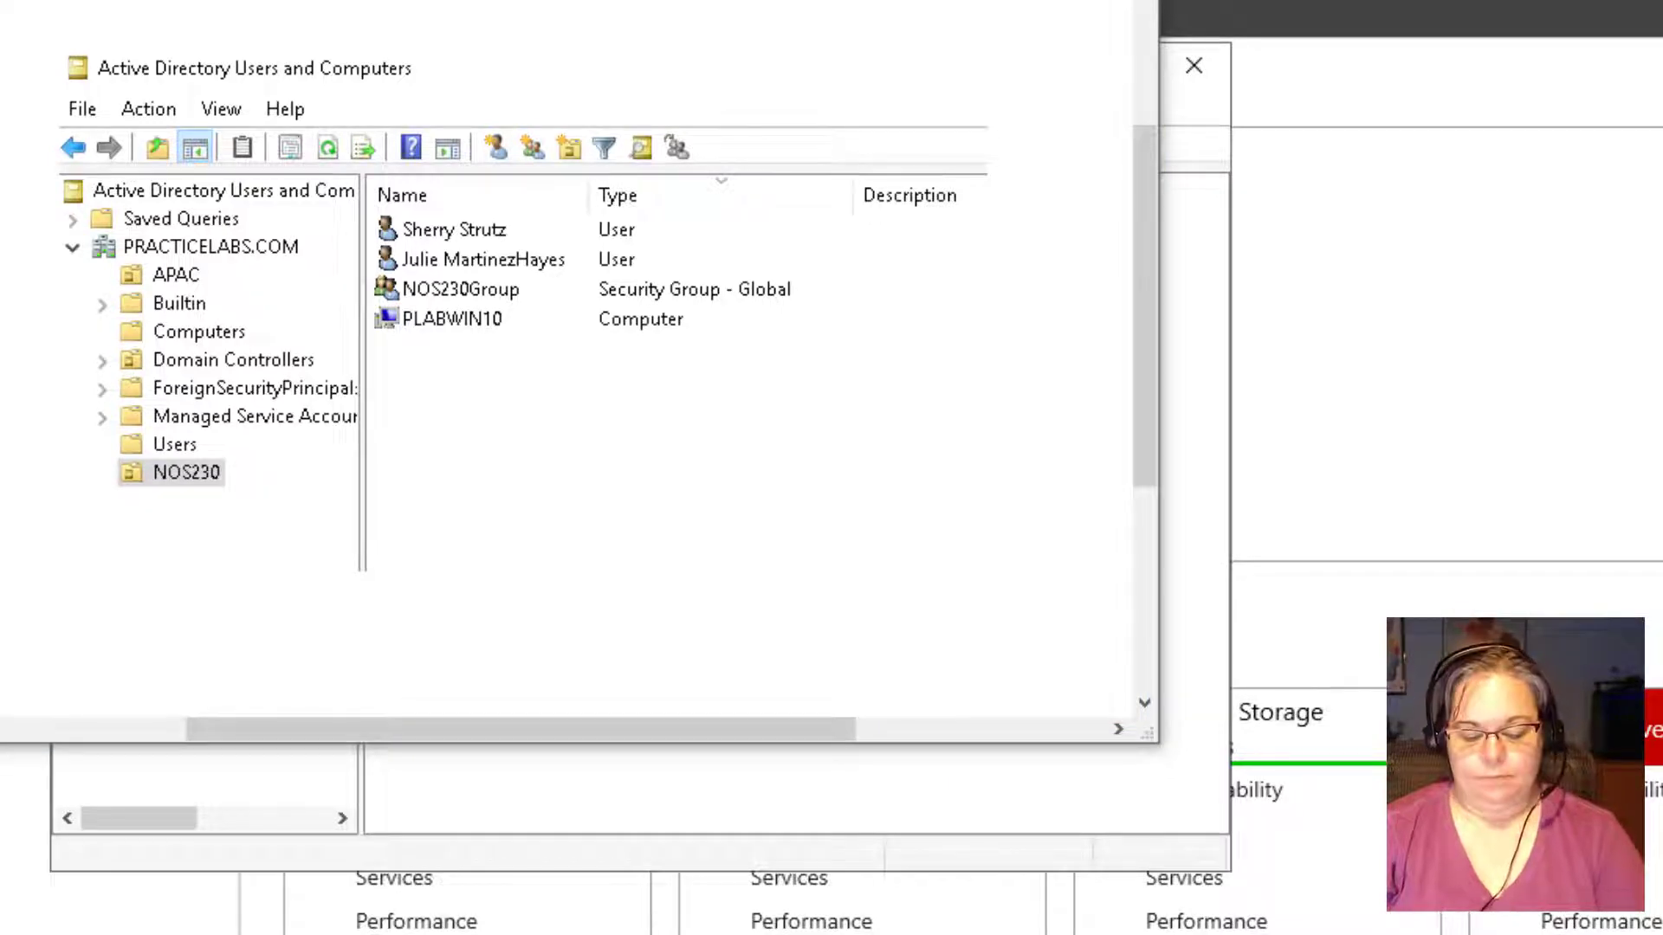
{"action": "key", "text": "super"}
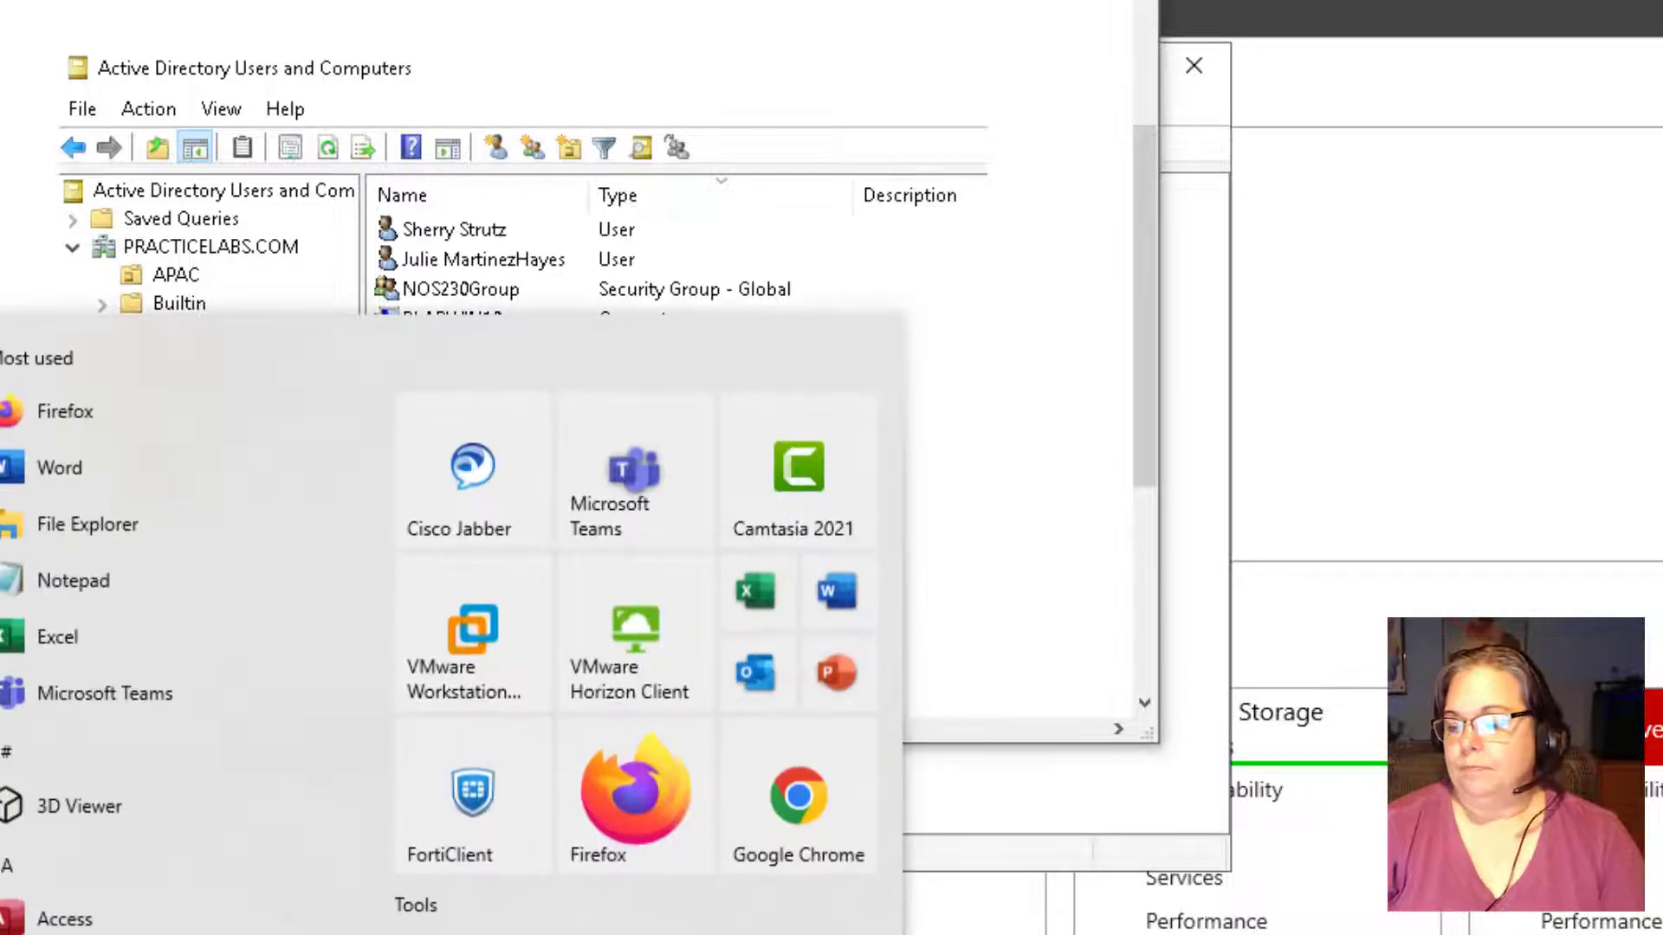
{"action": "key", "text": "super"}
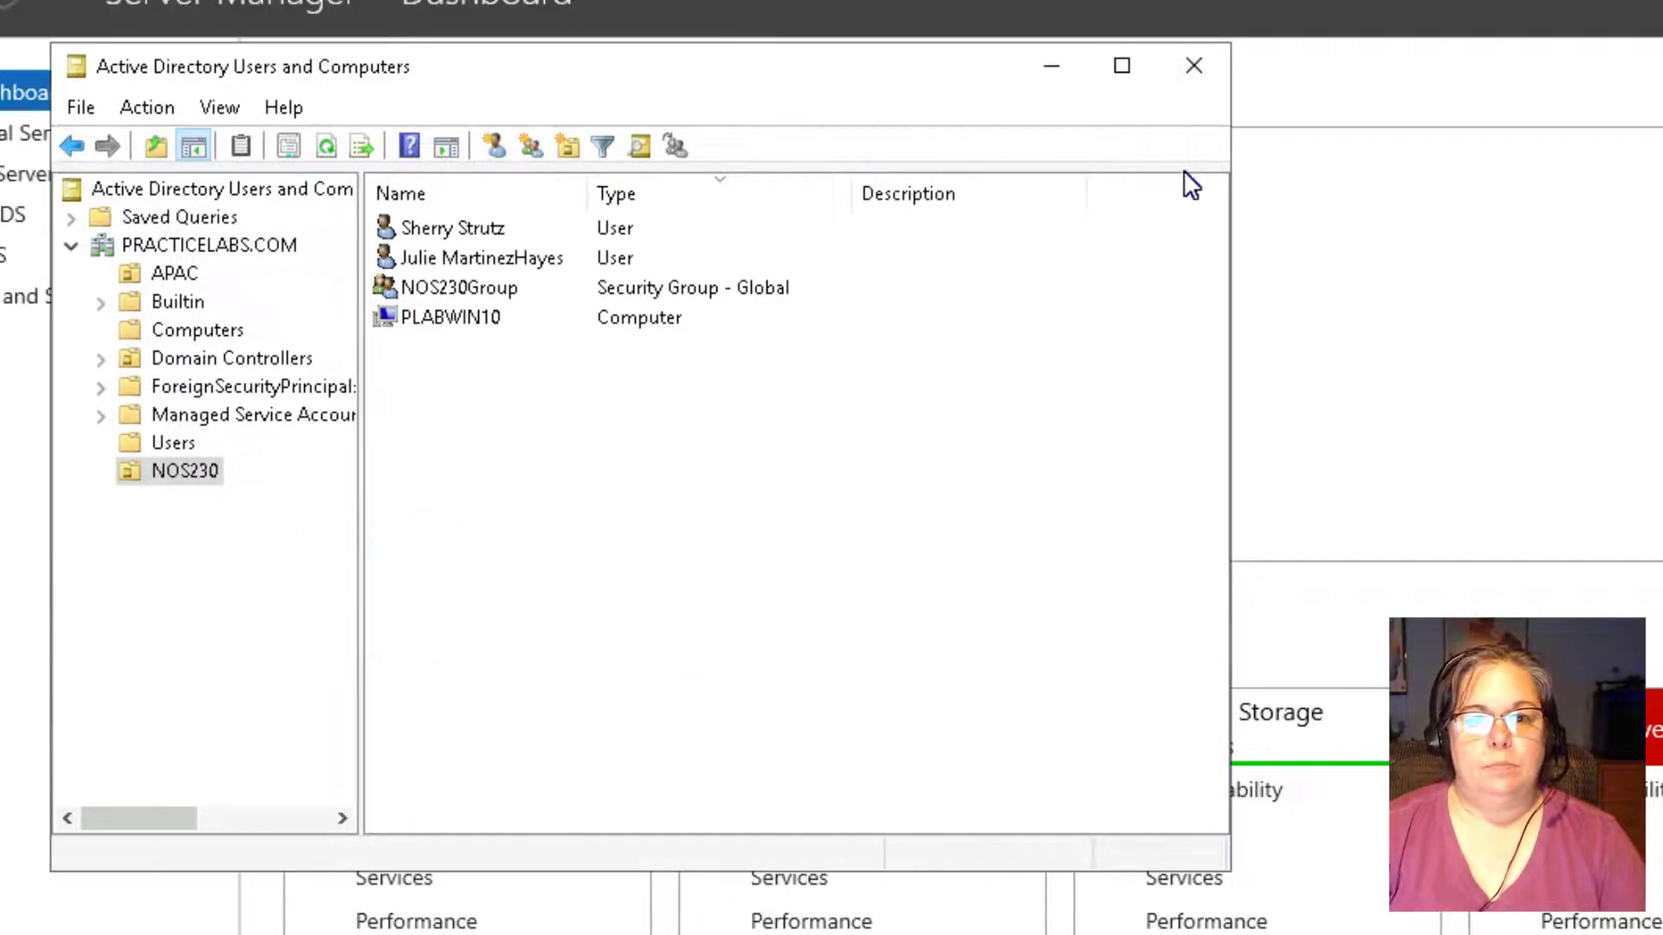
Close Active Directory Users and Computers and launch Settings from the remote server's Start menu.
{"action": "left_click", "coordinate": [1194, 66]}
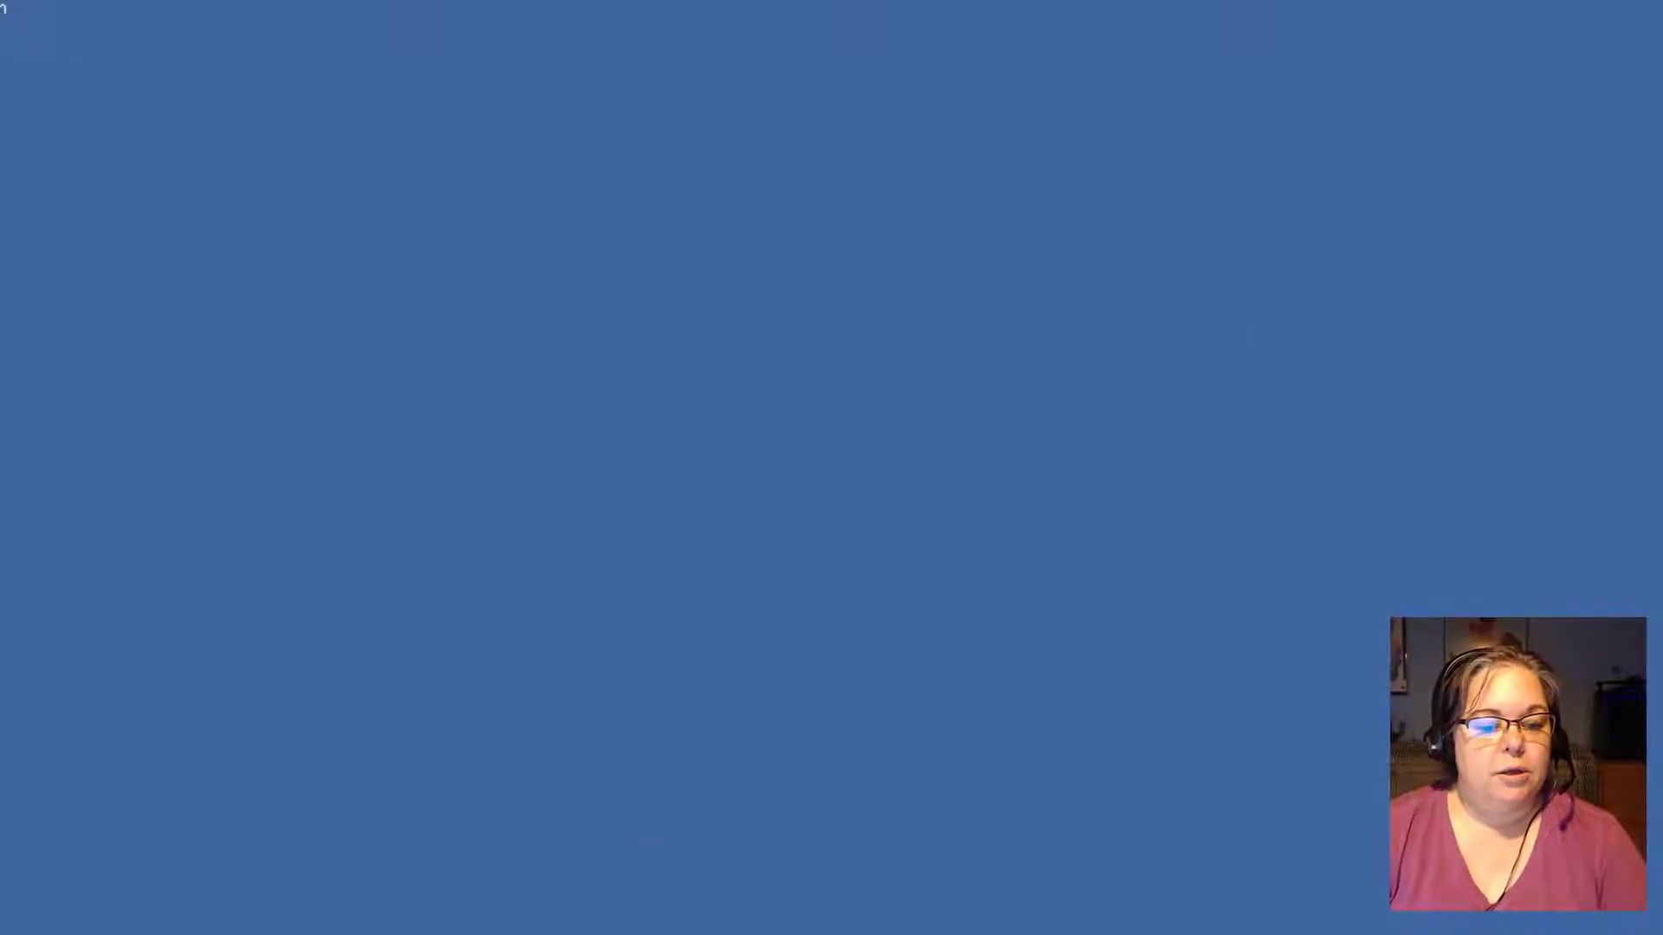
{"action": "mouse_move", "coordinate": [329, 882]}
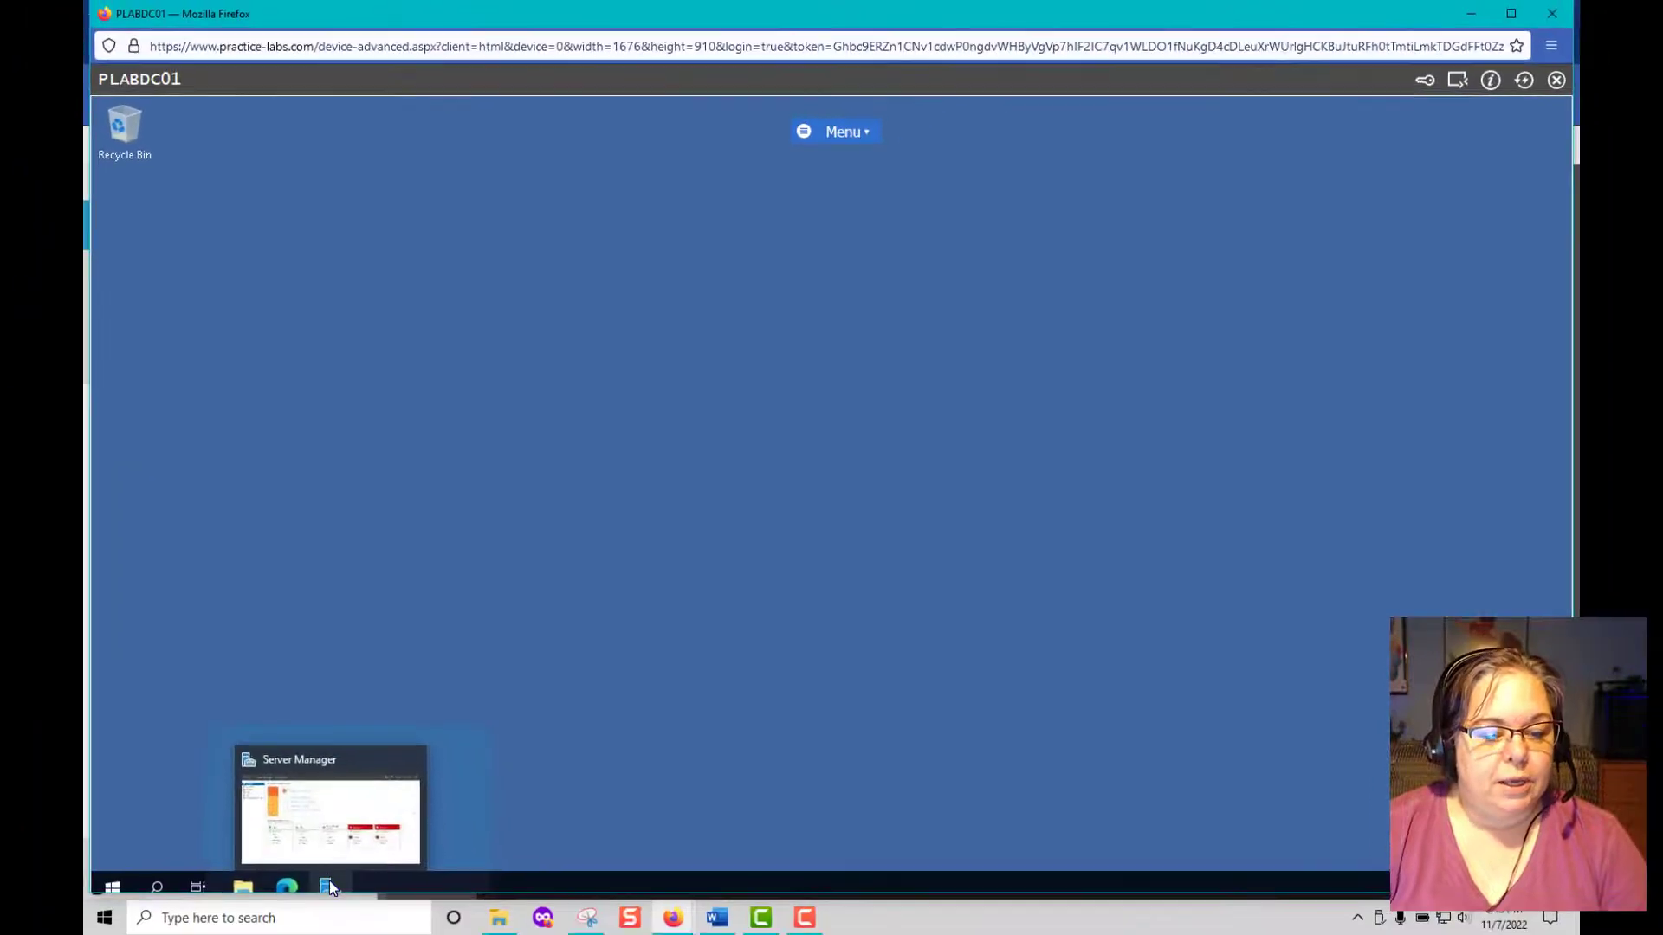
{"action": "left_click", "coordinate": [109, 884]}
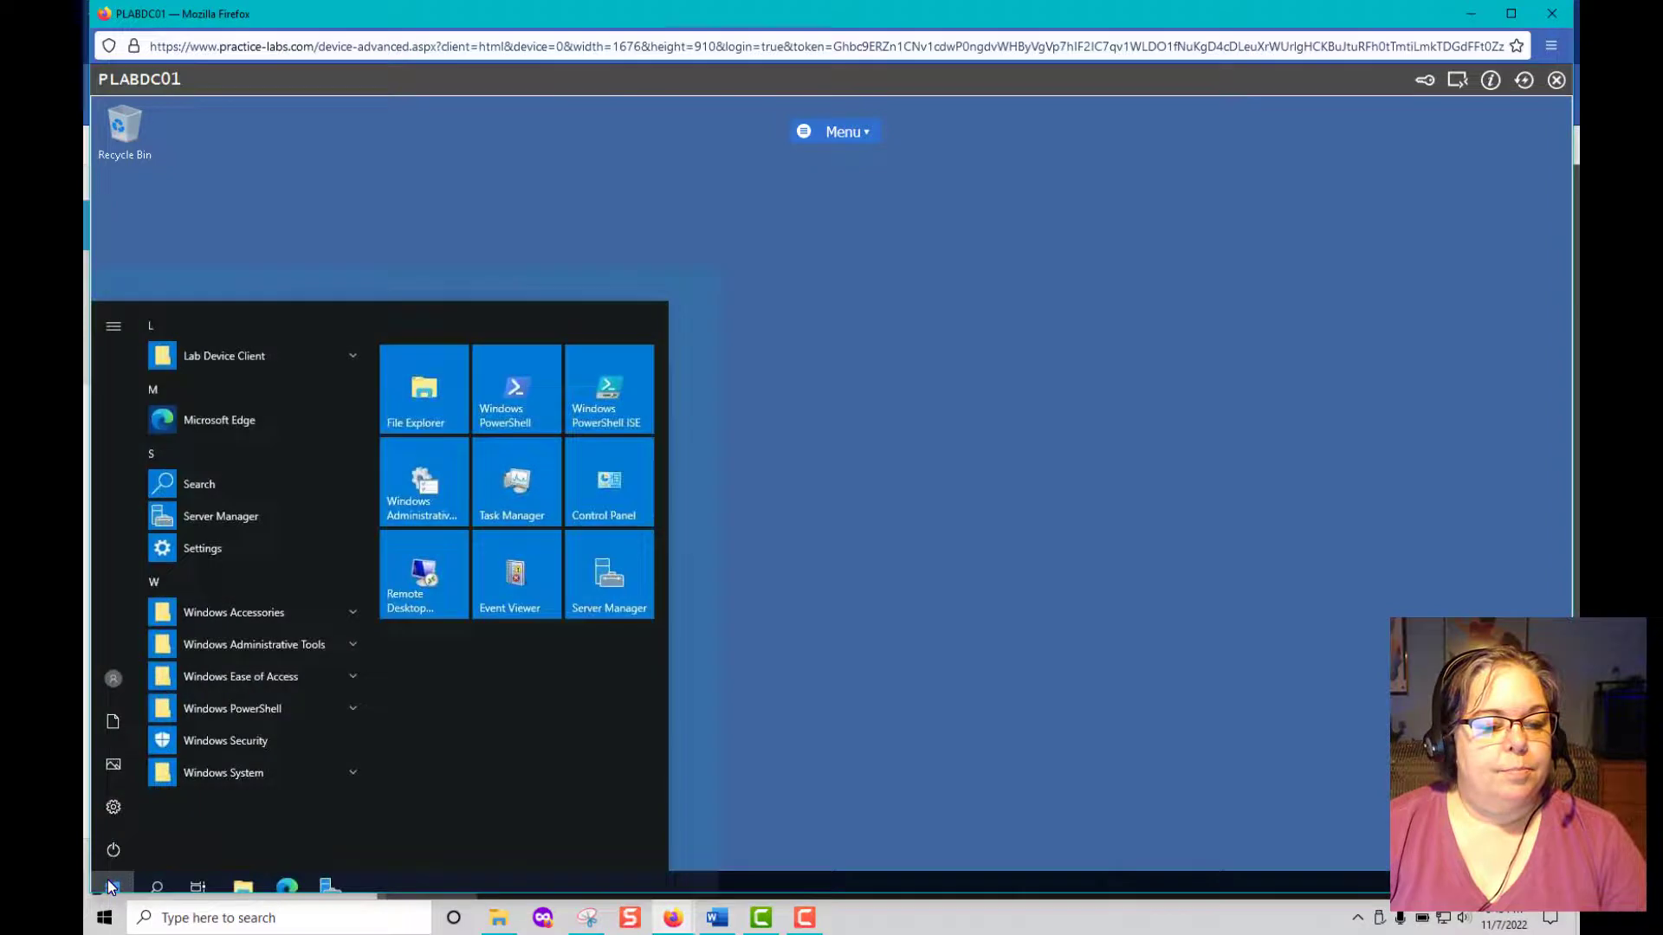
{"action": "left_click", "coordinate": [113, 807]}
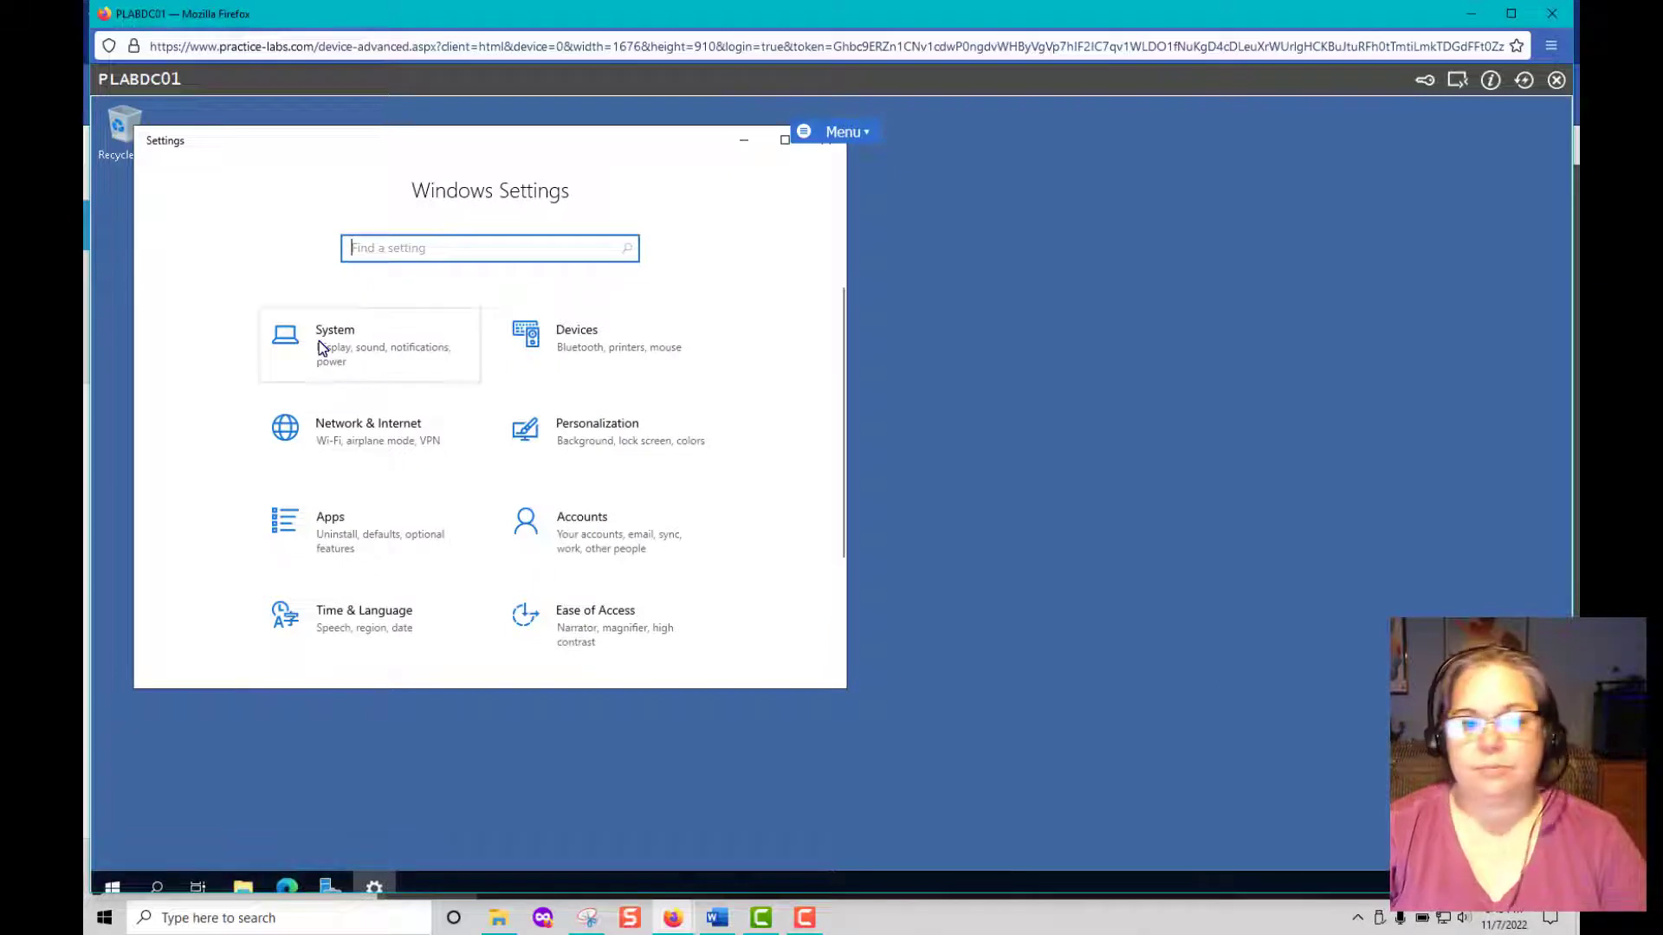
Go to Devices > Printers & scanners and start the Add a printer or scanner search.
{"action": "left_click", "coordinate": [564, 338]}
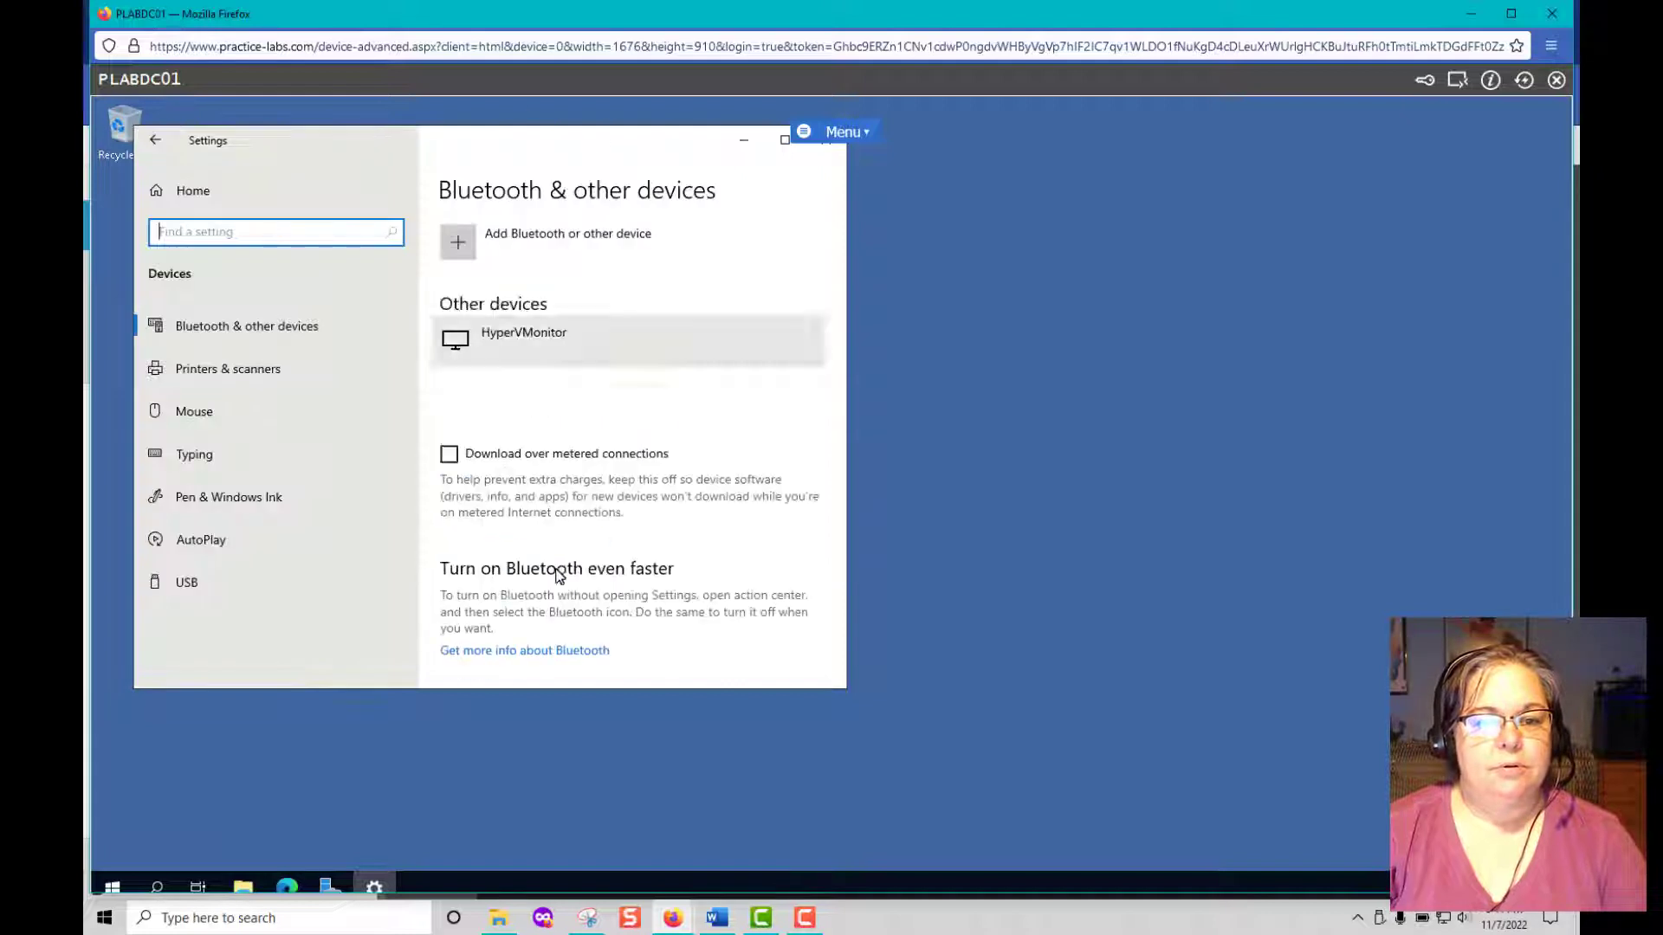
{"action": "scroll", "coordinate": [567, 497], "scroll_direction": "down", "scroll_amount": 2}
{"action": "scroll", "coordinate": [568, 496], "scroll_direction": "down", "scroll_amount": 3}
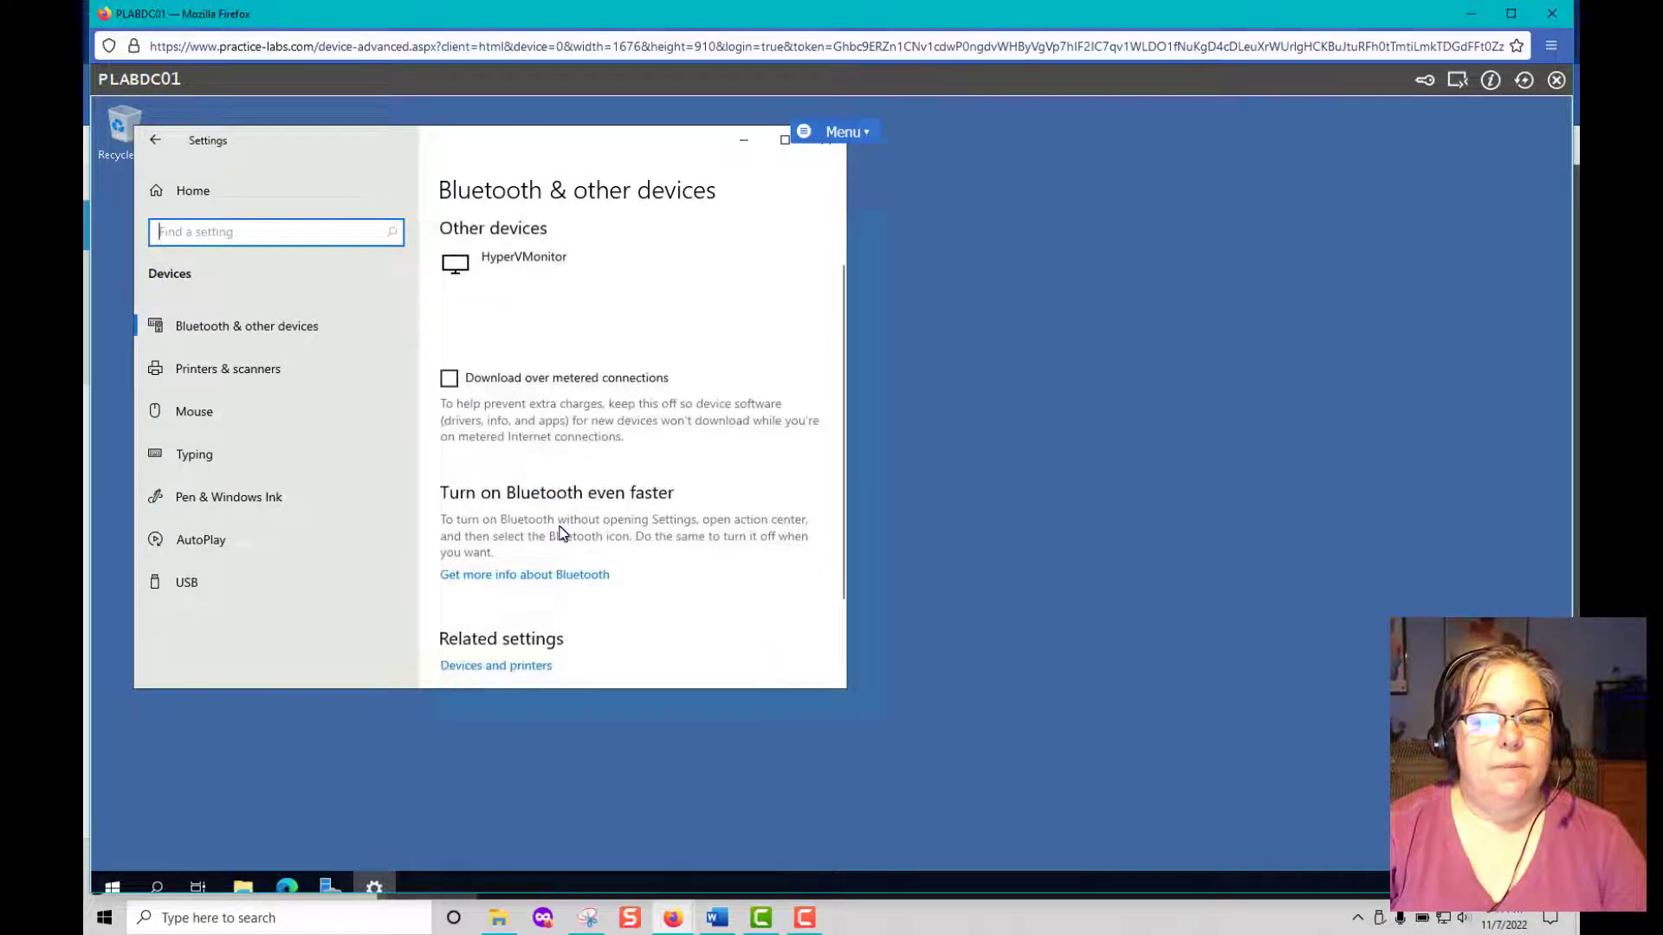
{"action": "left_click", "coordinate": [219, 372]}
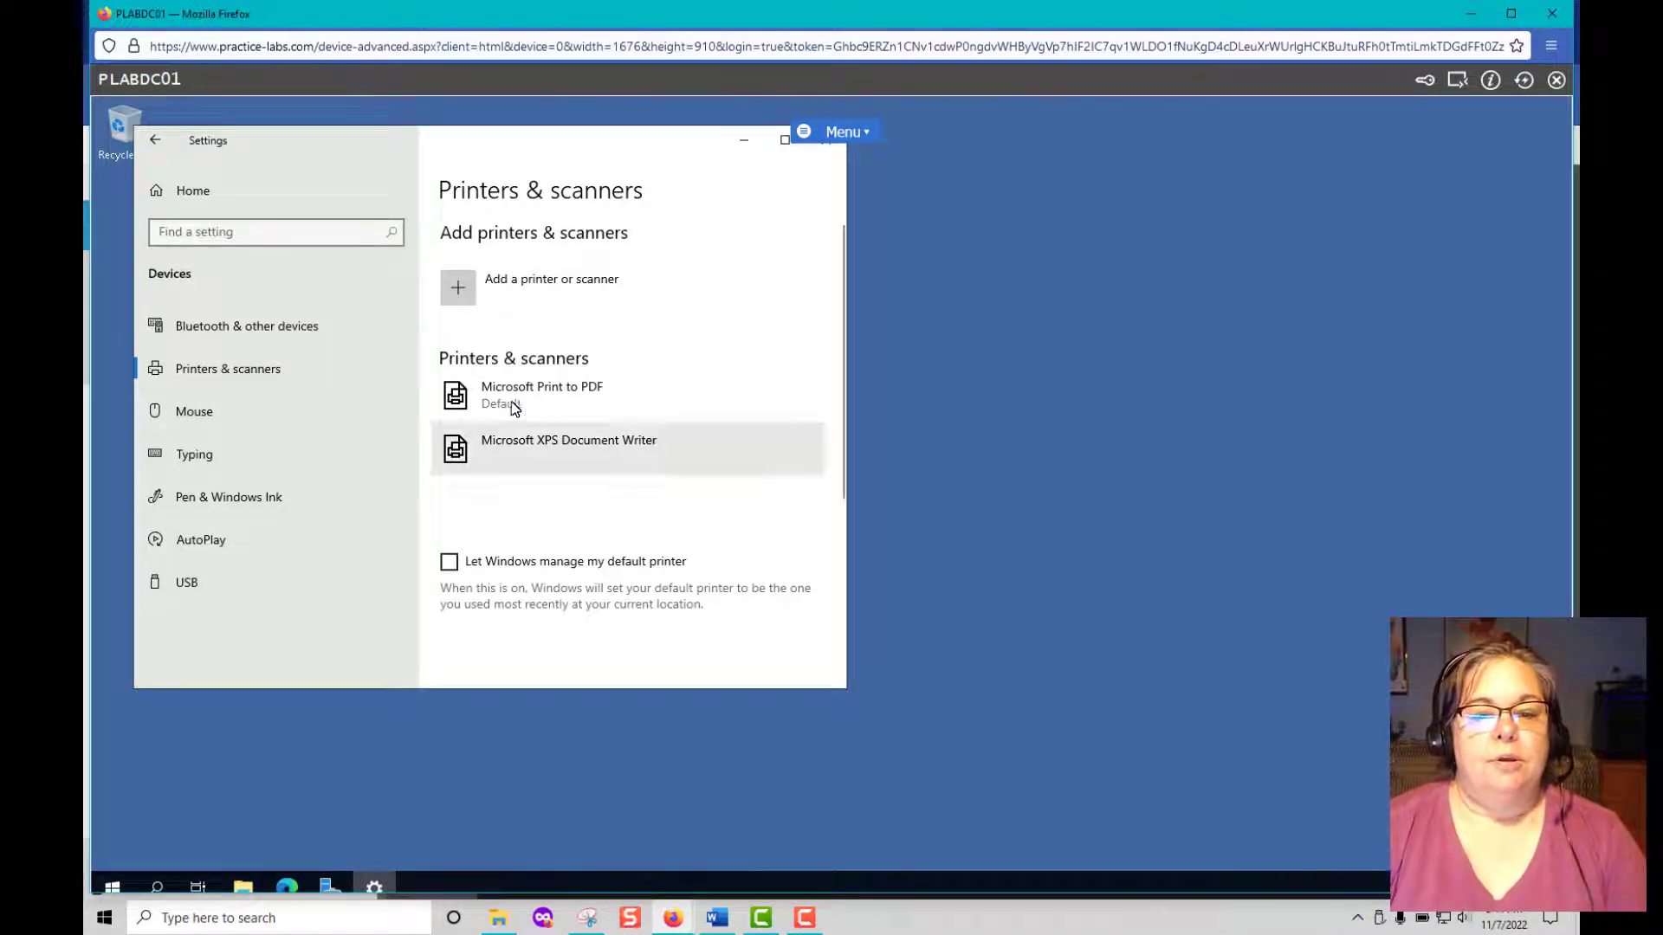
{"action": "left_click", "coordinate": [452, 284]}
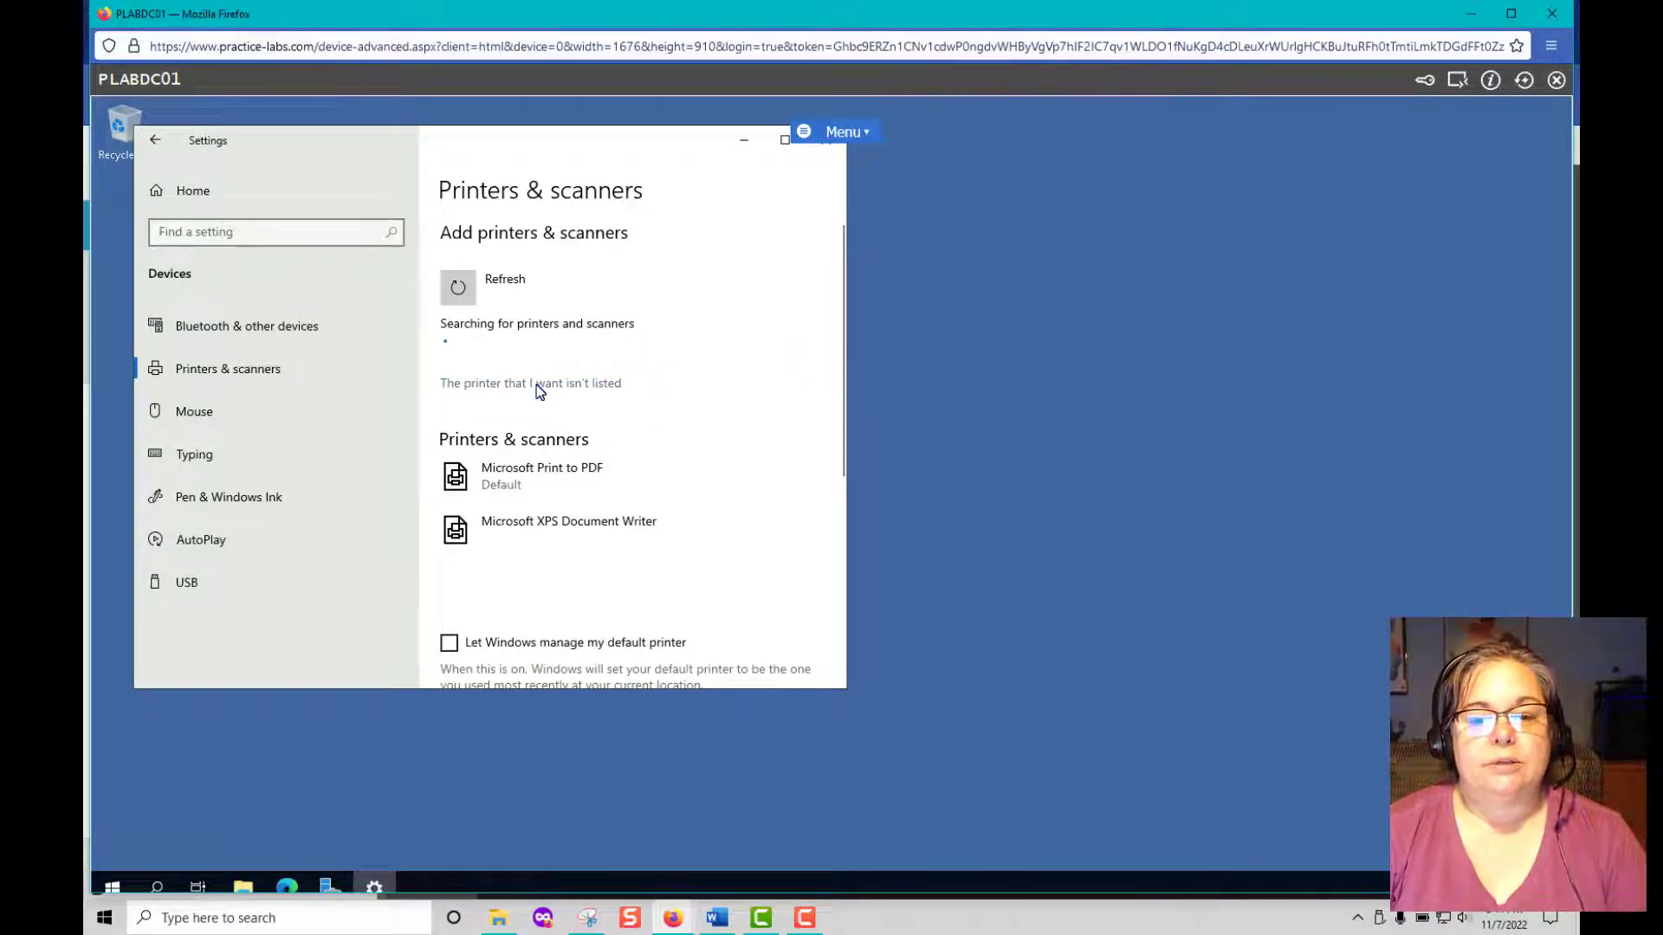
Choose 'Add a local printer or network printer with manual settings' in the Add Printer wizard and continue.
{"action": "left_click", "coordinate": [537, 385]}
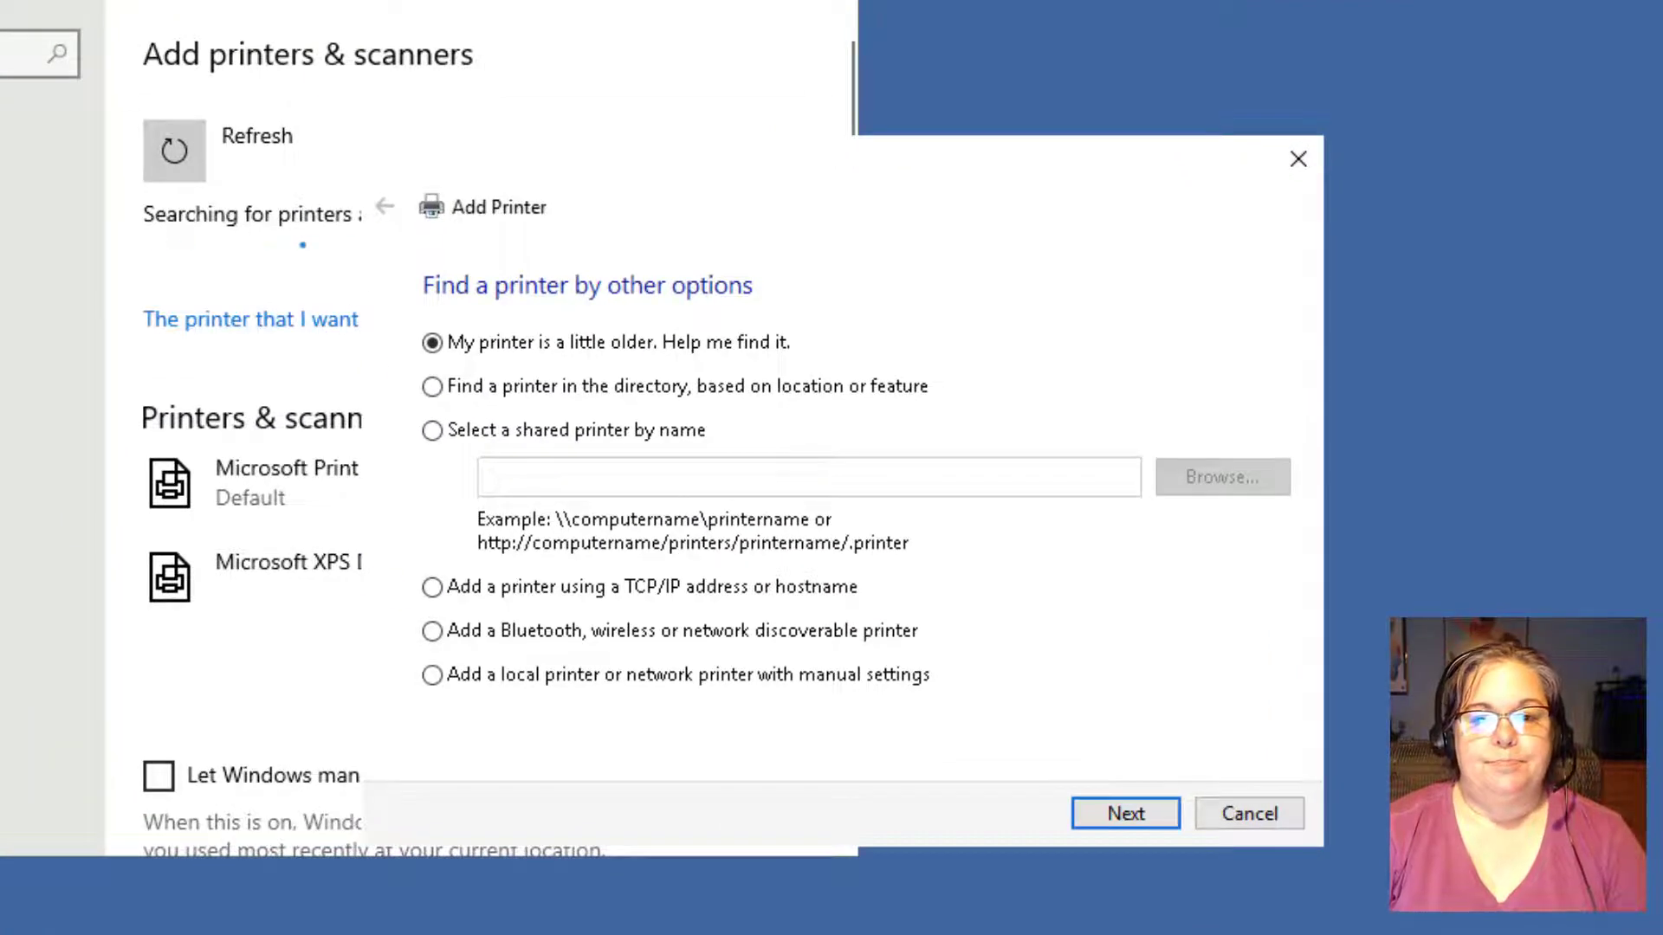
{"action": "left_click", "coordinate": [681, 2]}
{"action": "left_click_drag", "start_coordinate": [817, 171], "coordinate": [510, 17]}
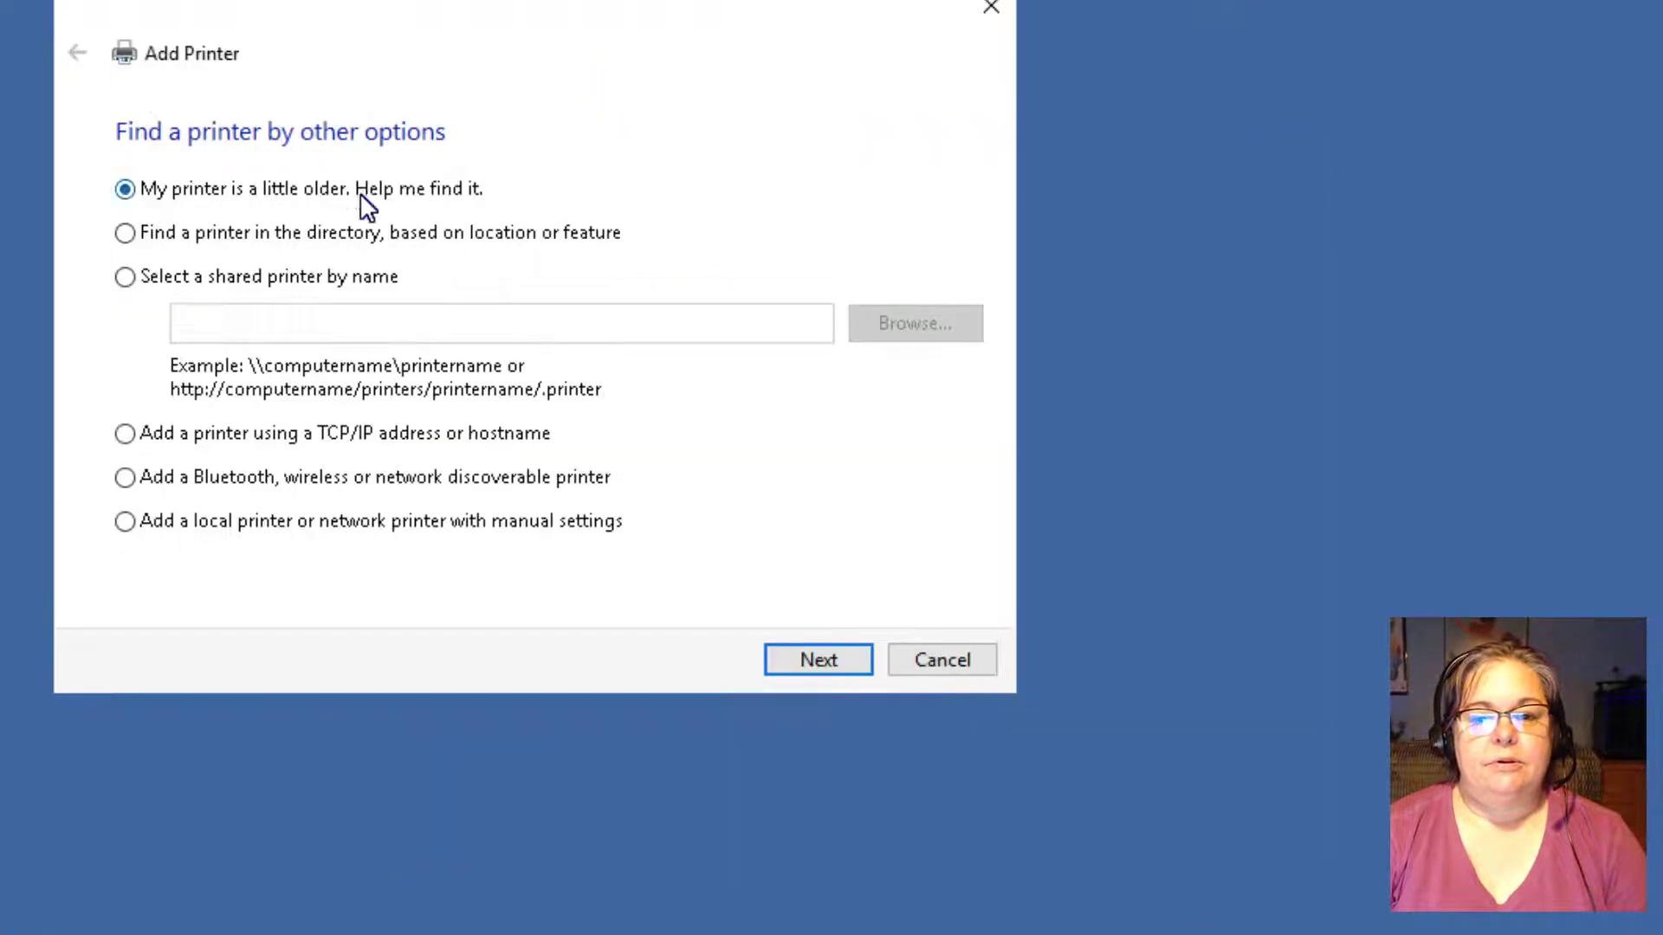
{"action": "left_click", "coordinate": [124, 522]}
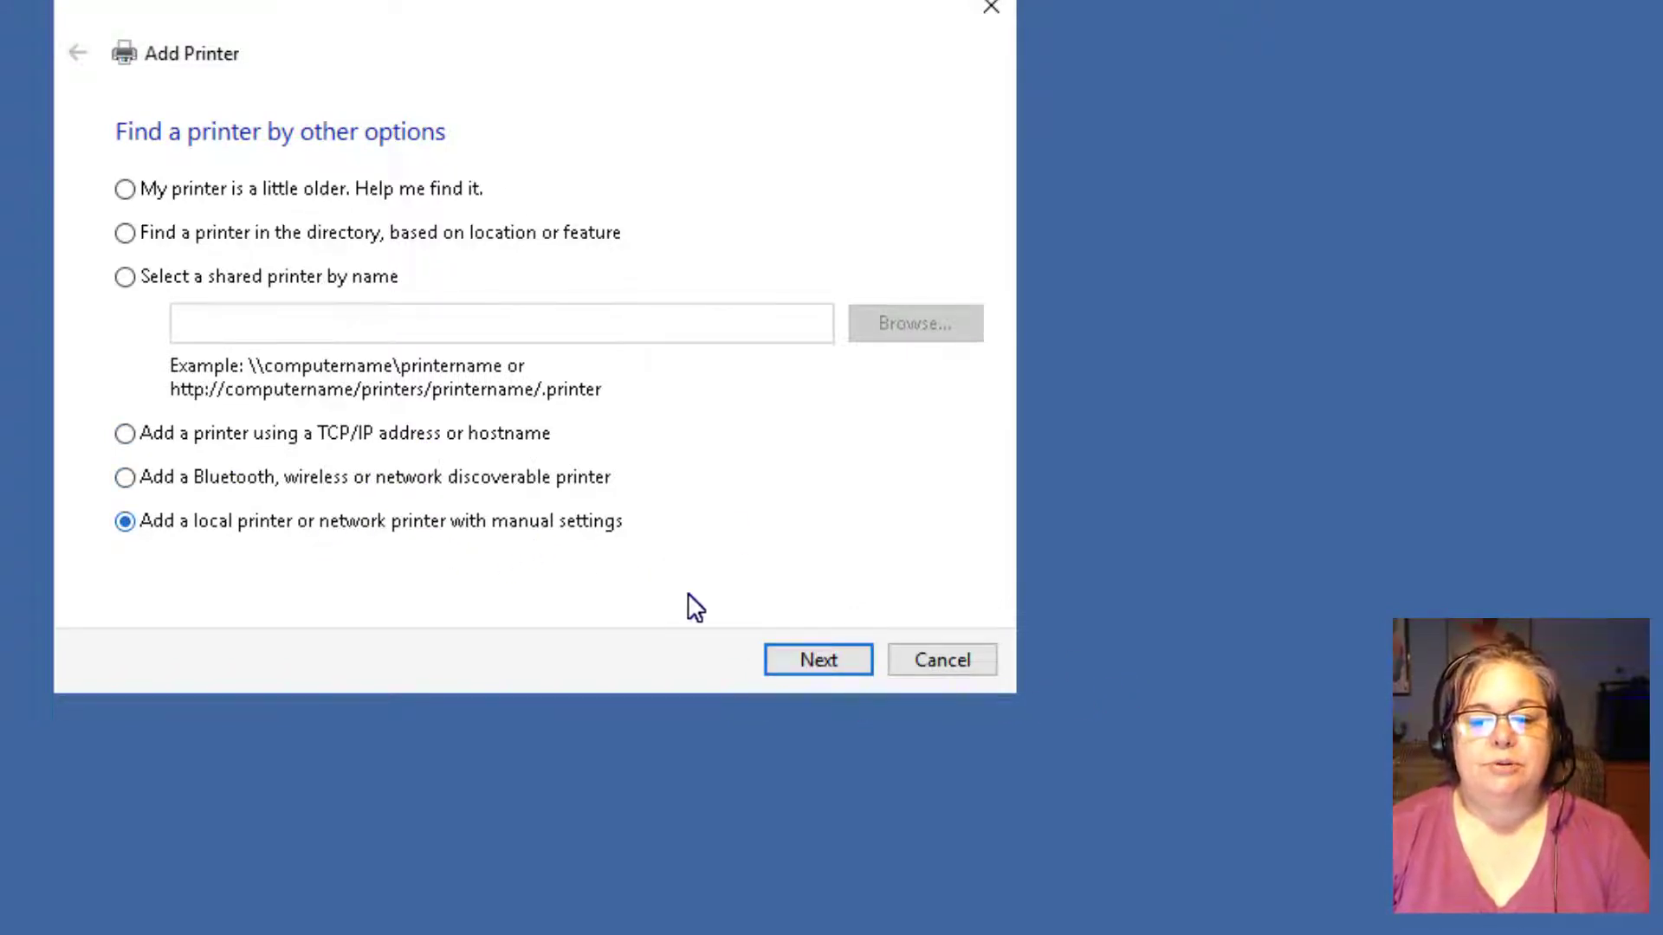
{"action": "left_click", "coordinate": [788, 663]}
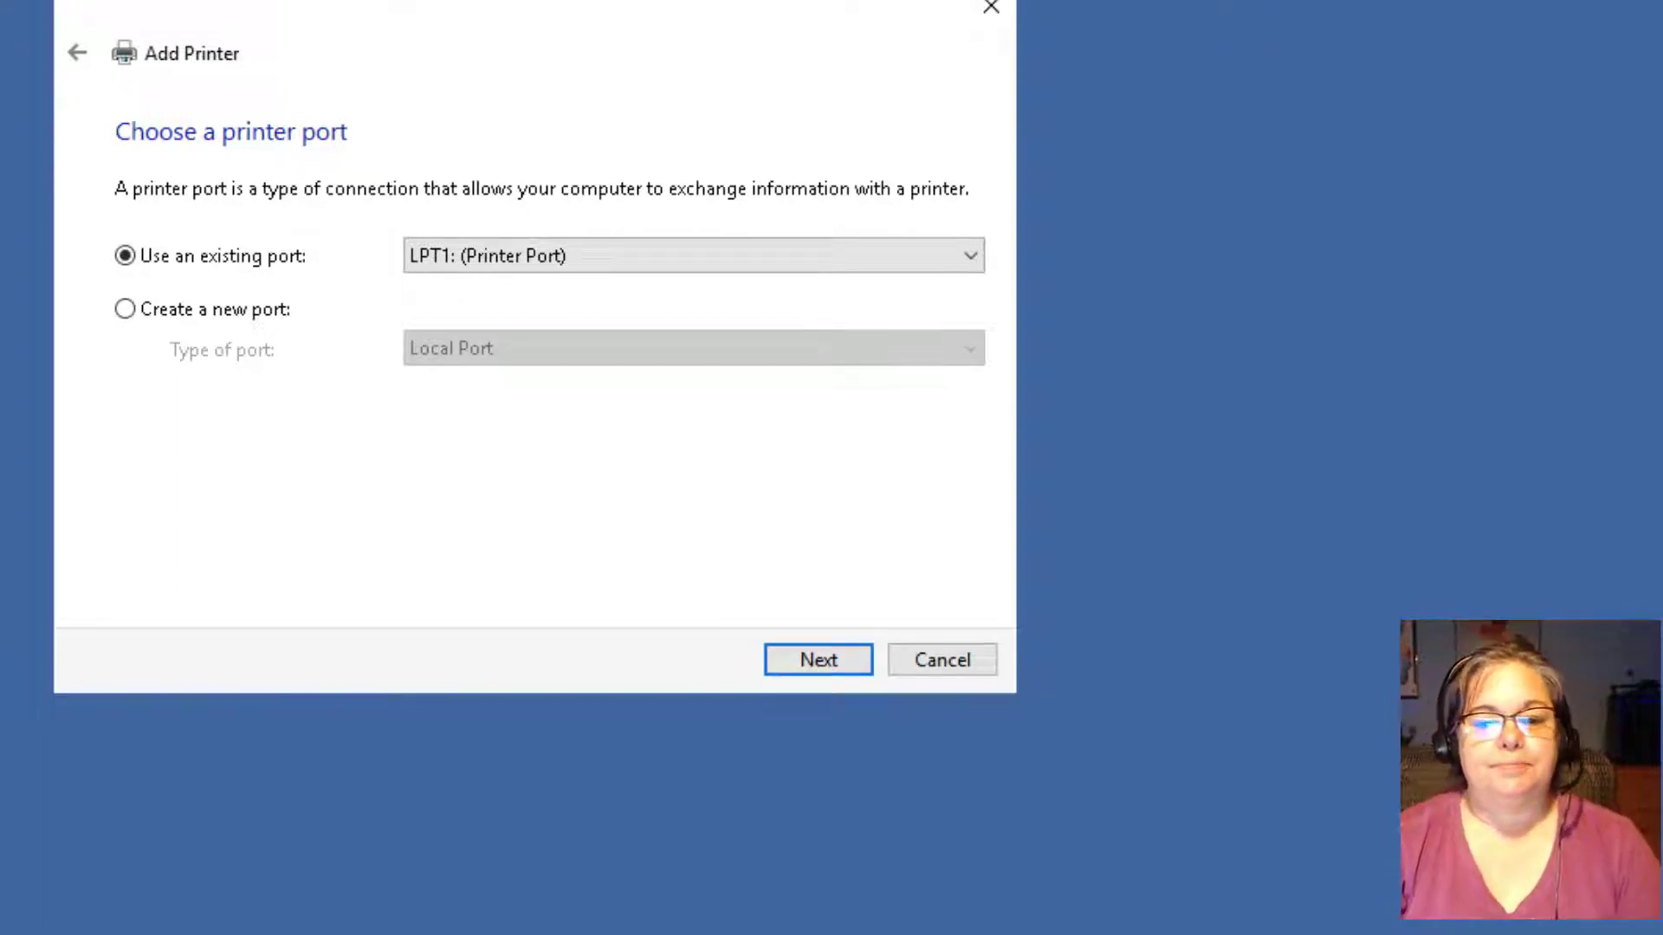
Keep port LPT1 and pick the Microsoft MS-XPS Class Driver 2 driver.
{"action": "left_click", "coordinate": [793, 658]}
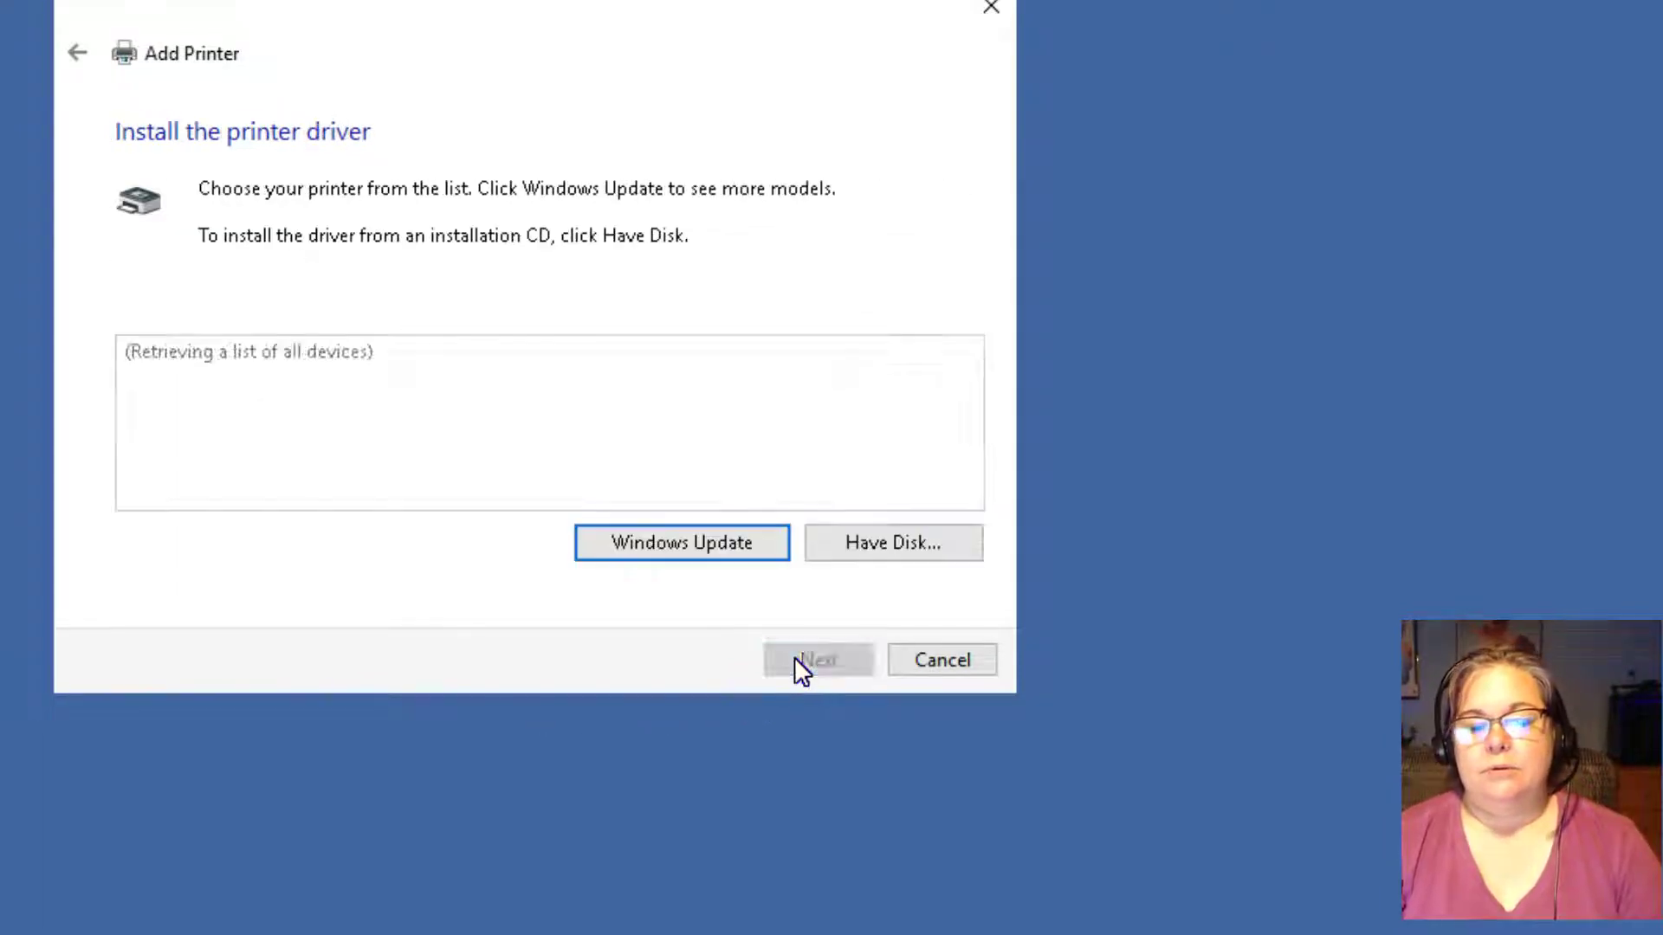
{"action": "left_click", "coordinate": [196, 430]}
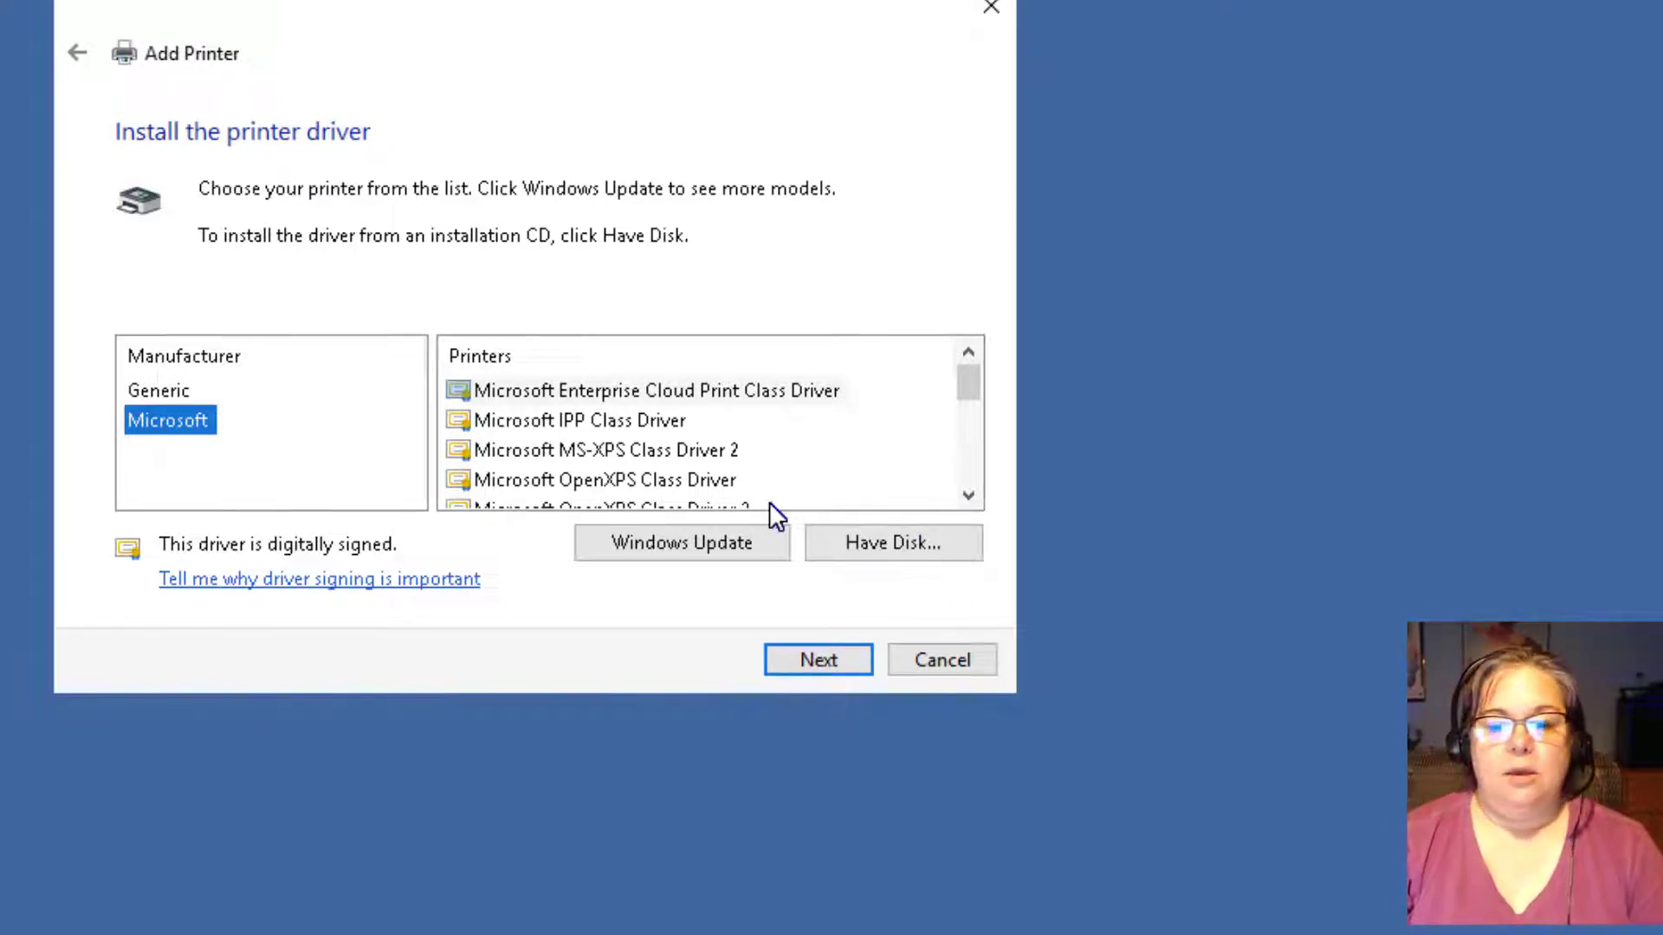
{"action": "left_click", "coordinate": [692, 449]}
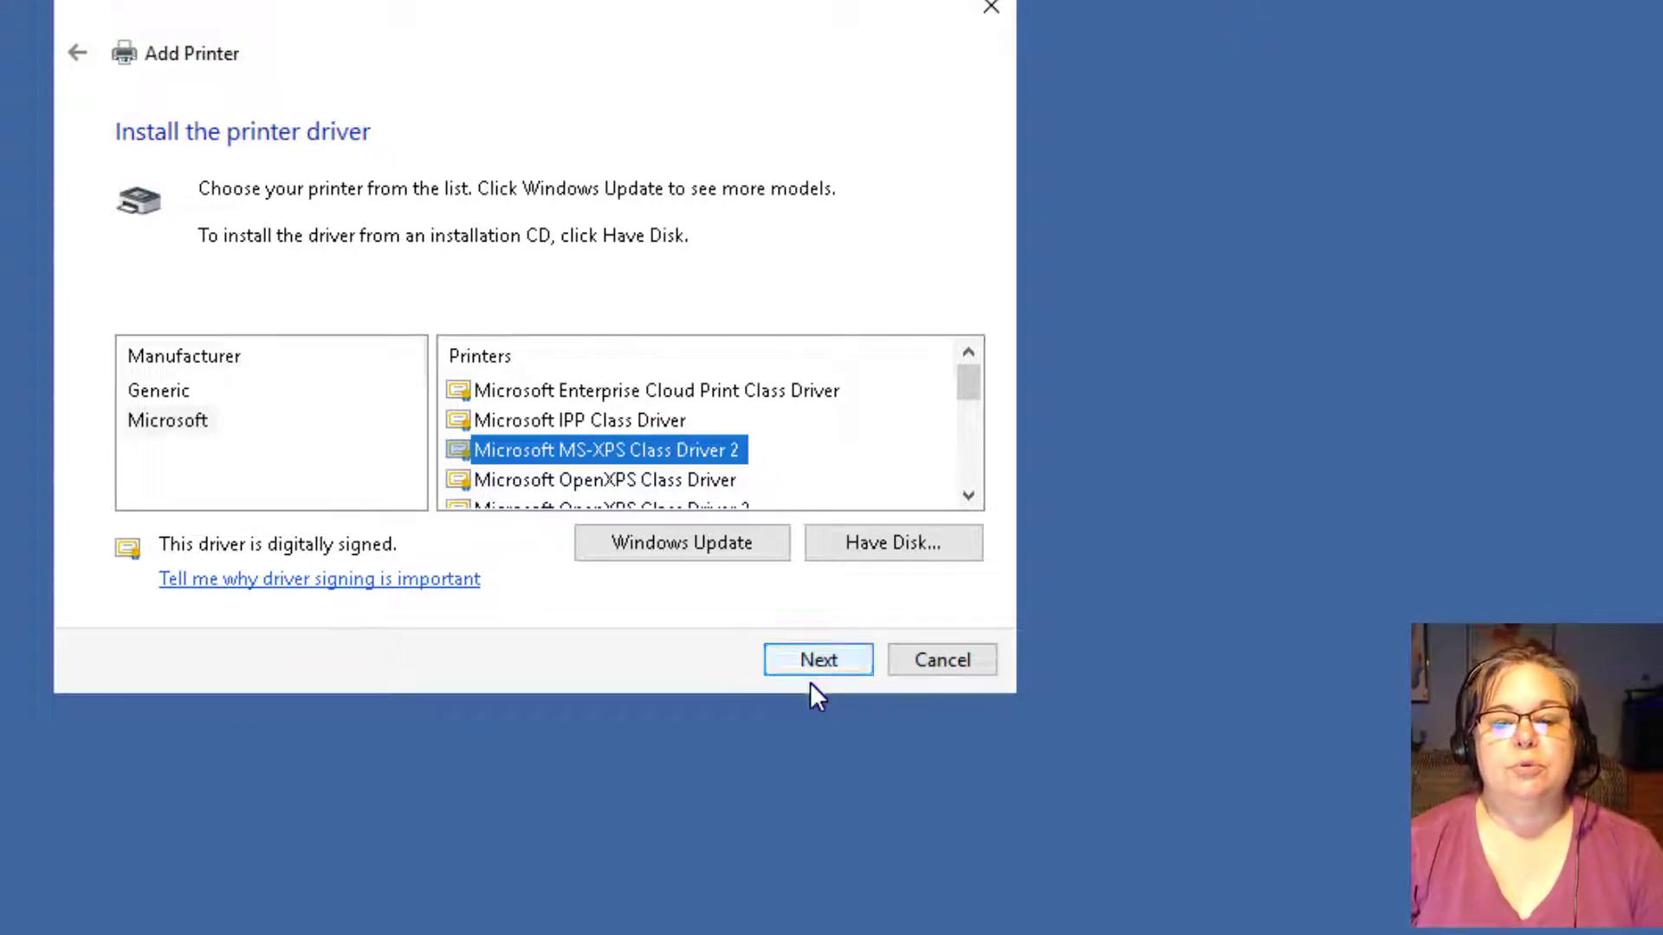
{"action": "left_click", "coordinate": [812, 660]}
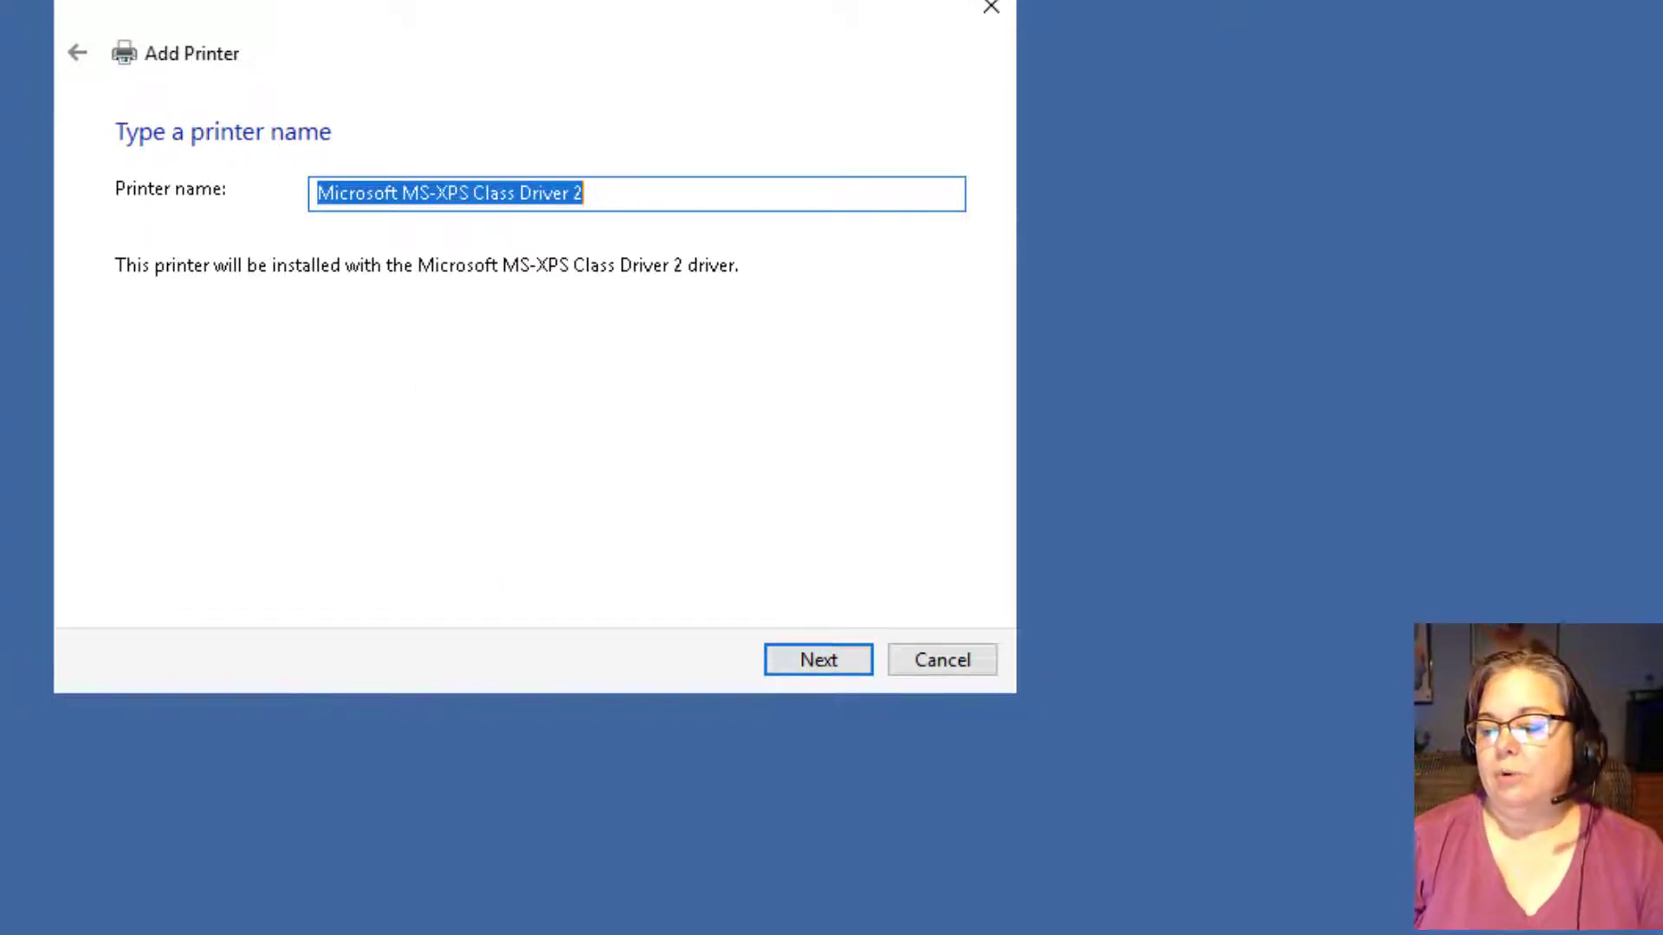
Install it under the suggested name, leave it unshared, and finish the wizard.
{"action": "left_click", "coordinate": [814, 660]}
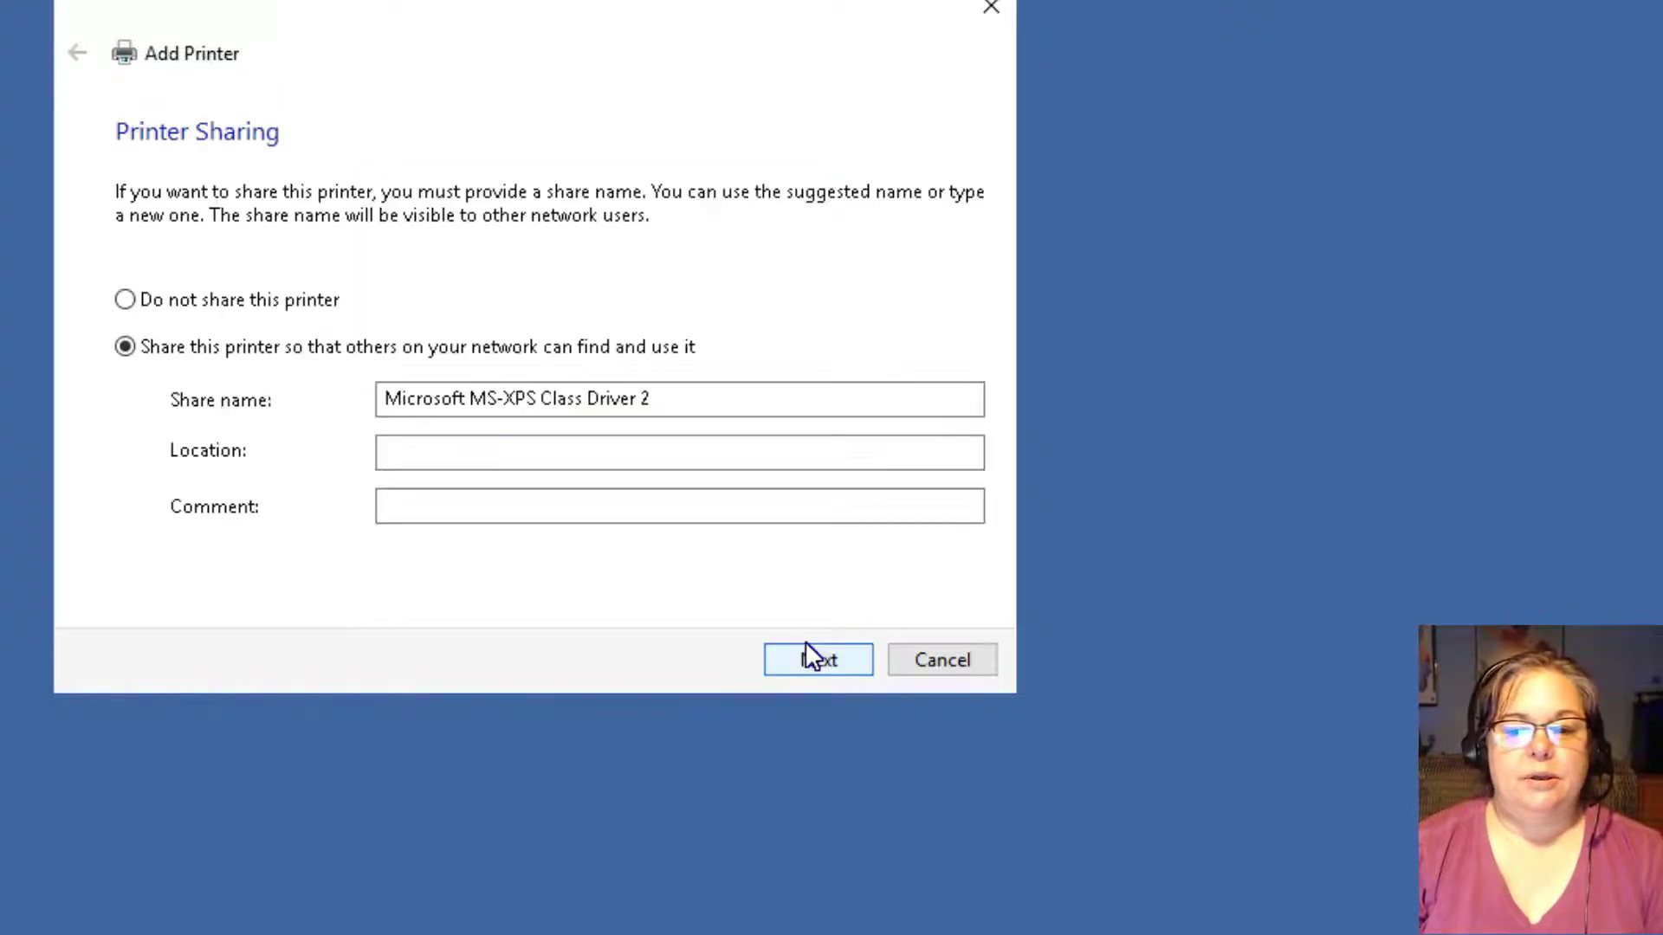
{"action": "left_click", "coordinate": [125, 299]}
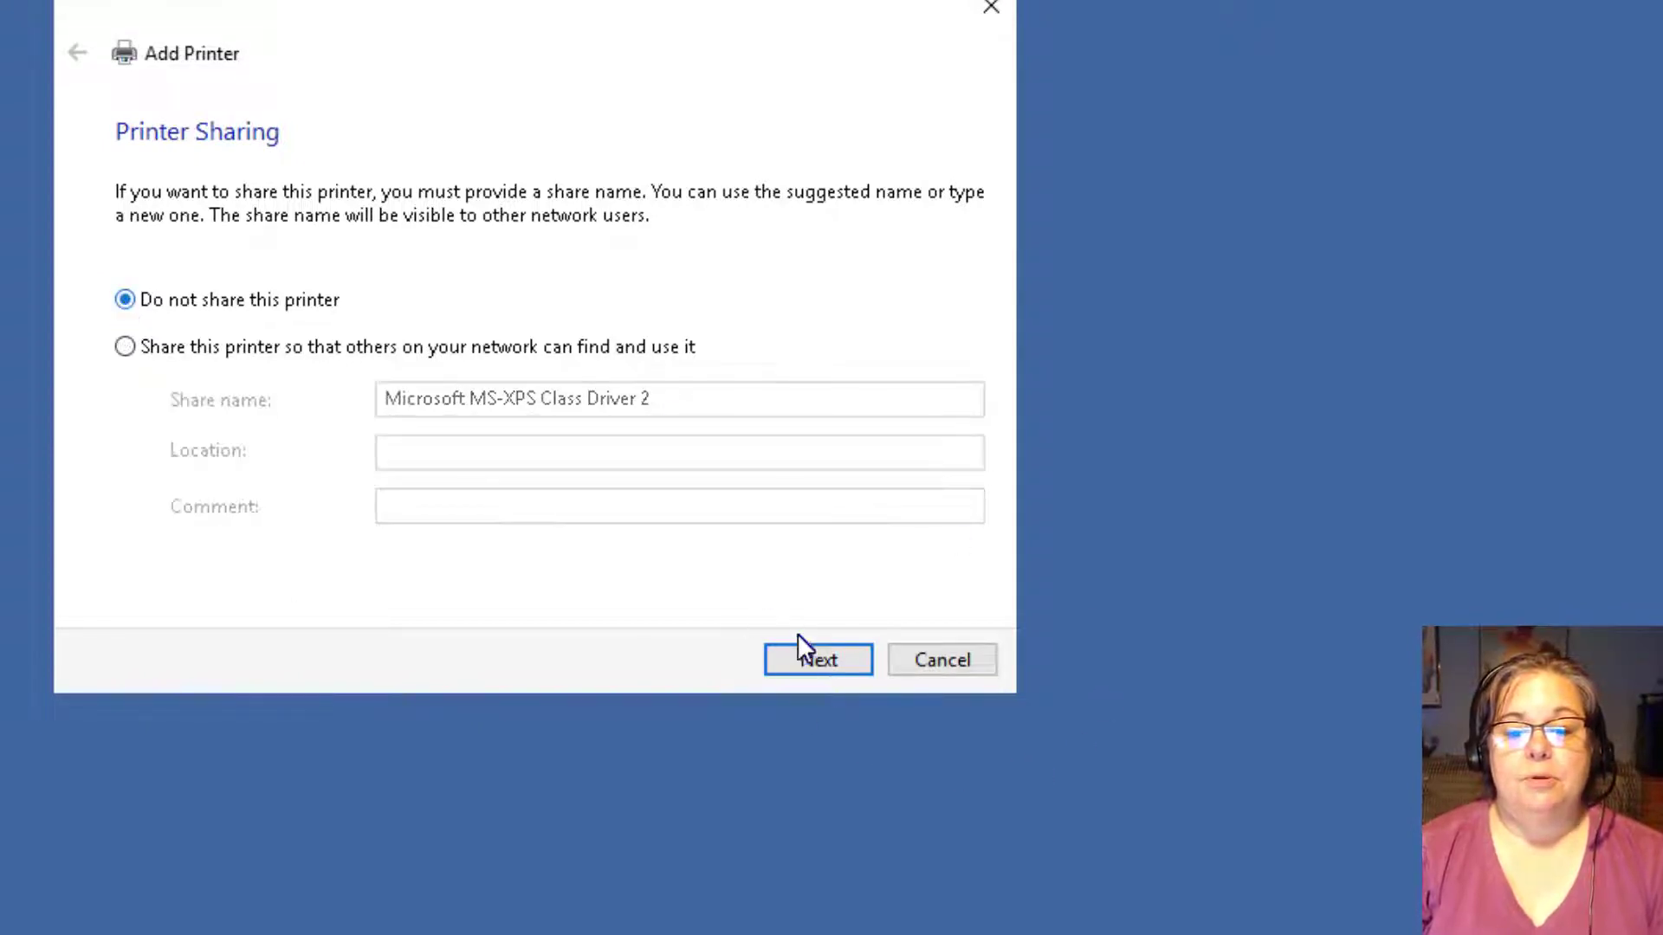
{"action": "left_click", "coordinate": [802, 658]}
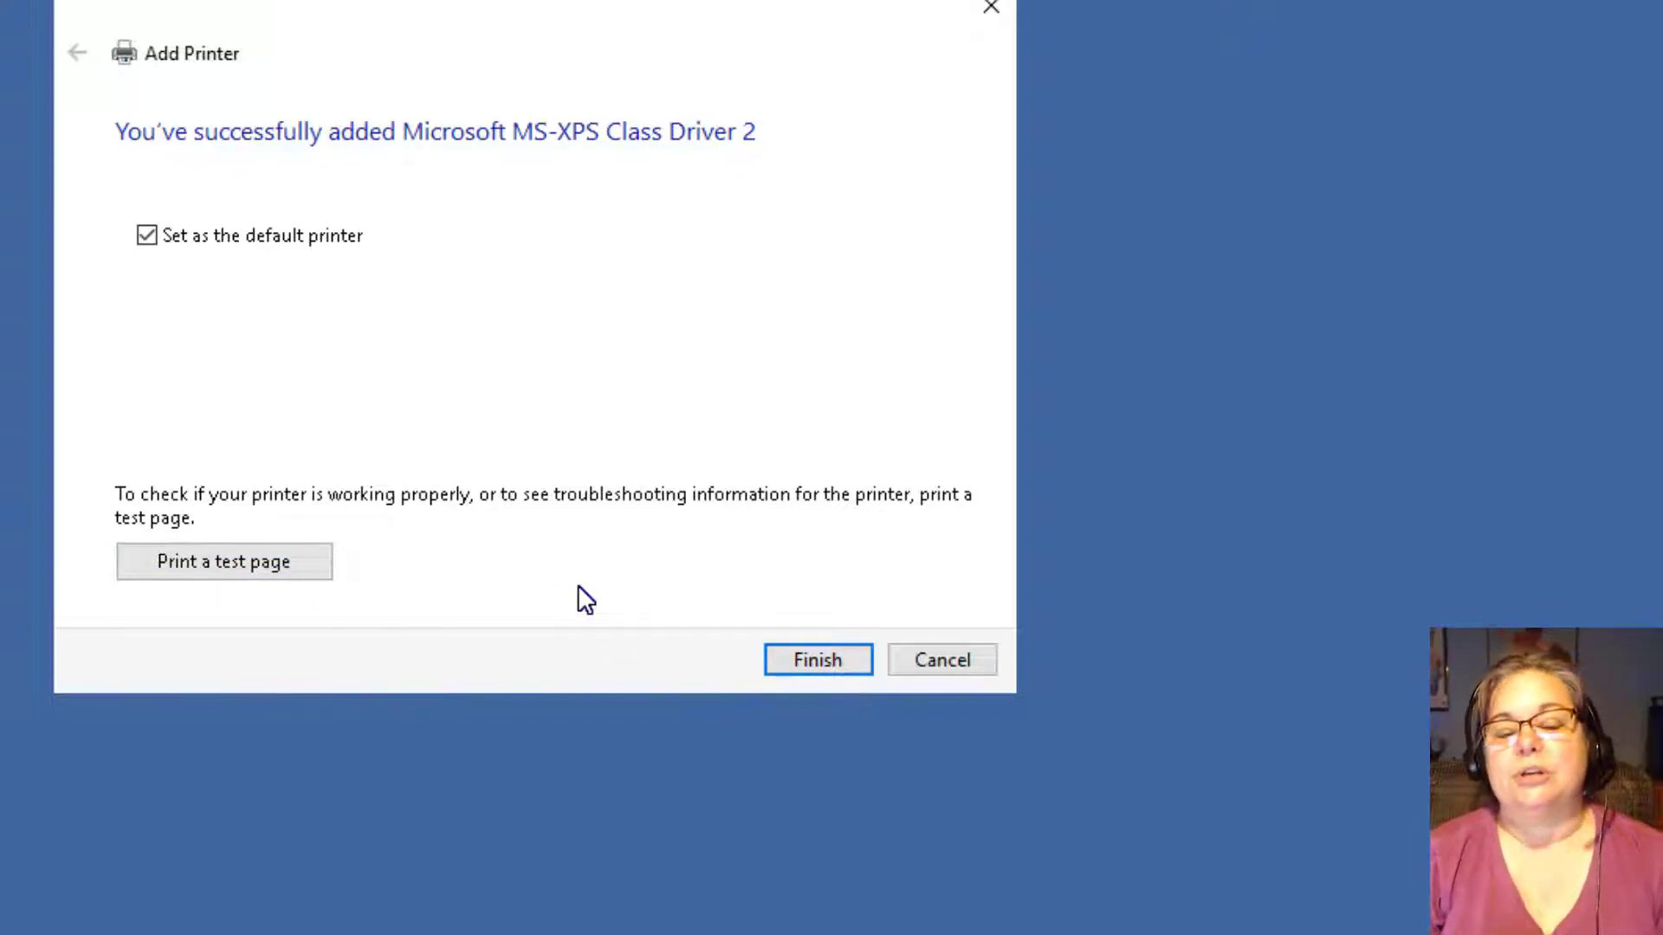
{"action": "left_click", "coordinate": [820, 661]}
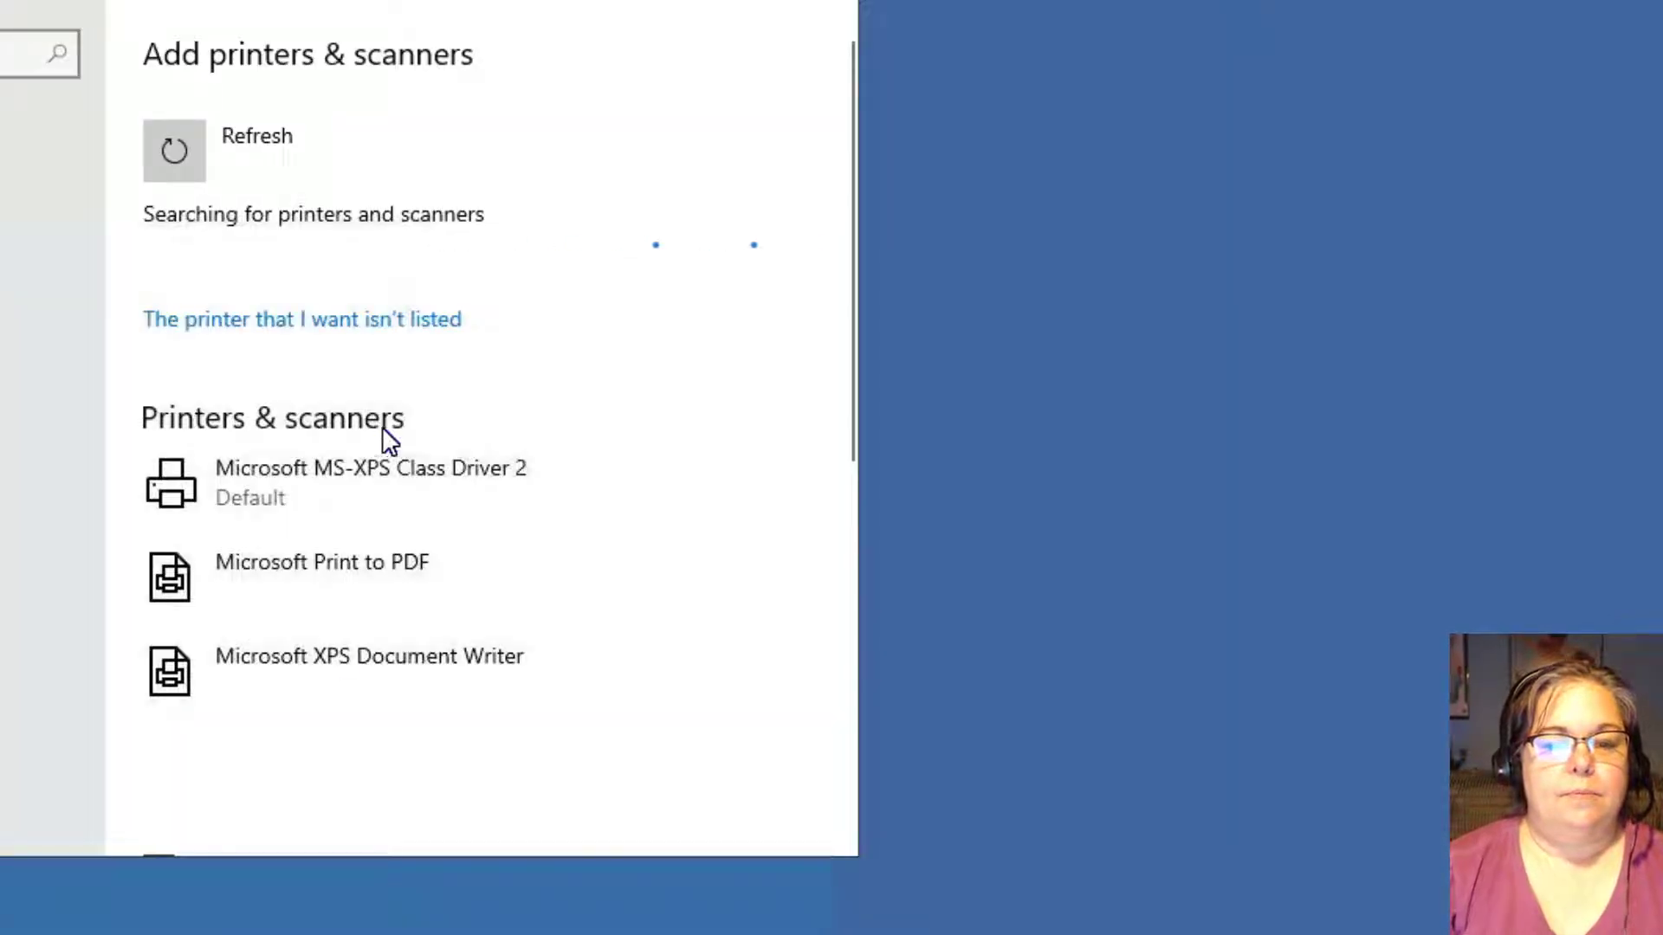
Refresh Printers & scanners and expand Microsoft MS-XPS Class Driver 2 to confirm it is default.
{"action": "left_click", "coordinate": [244, 135]}
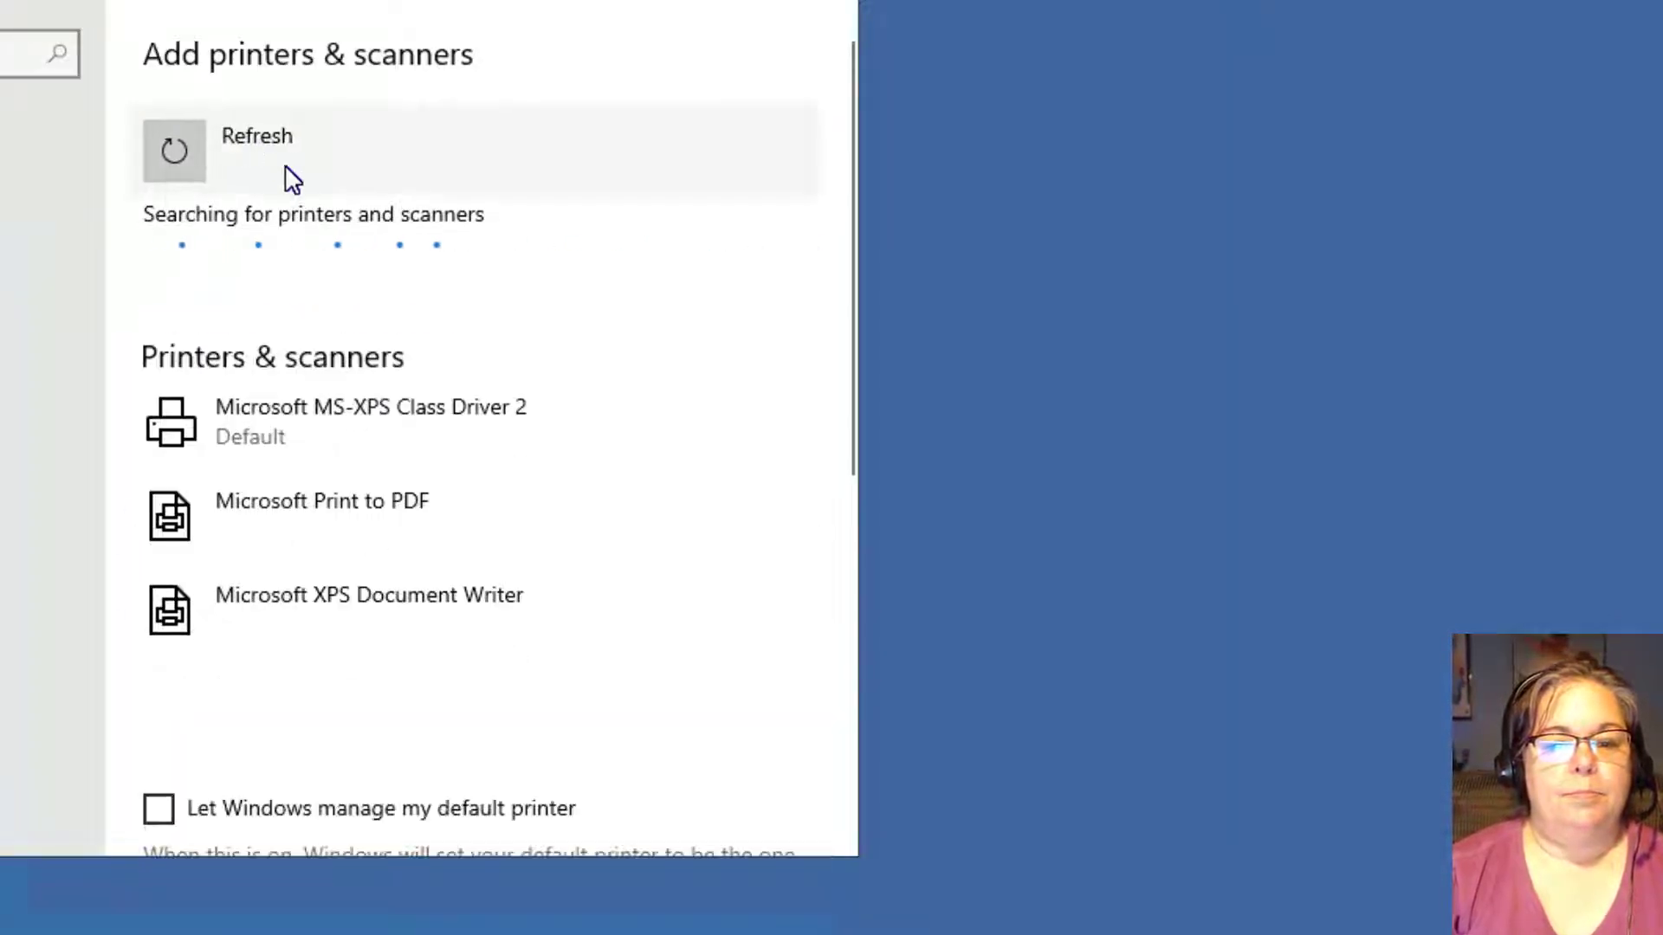
{"action": "left_click", "coordinate": [294, 429]}
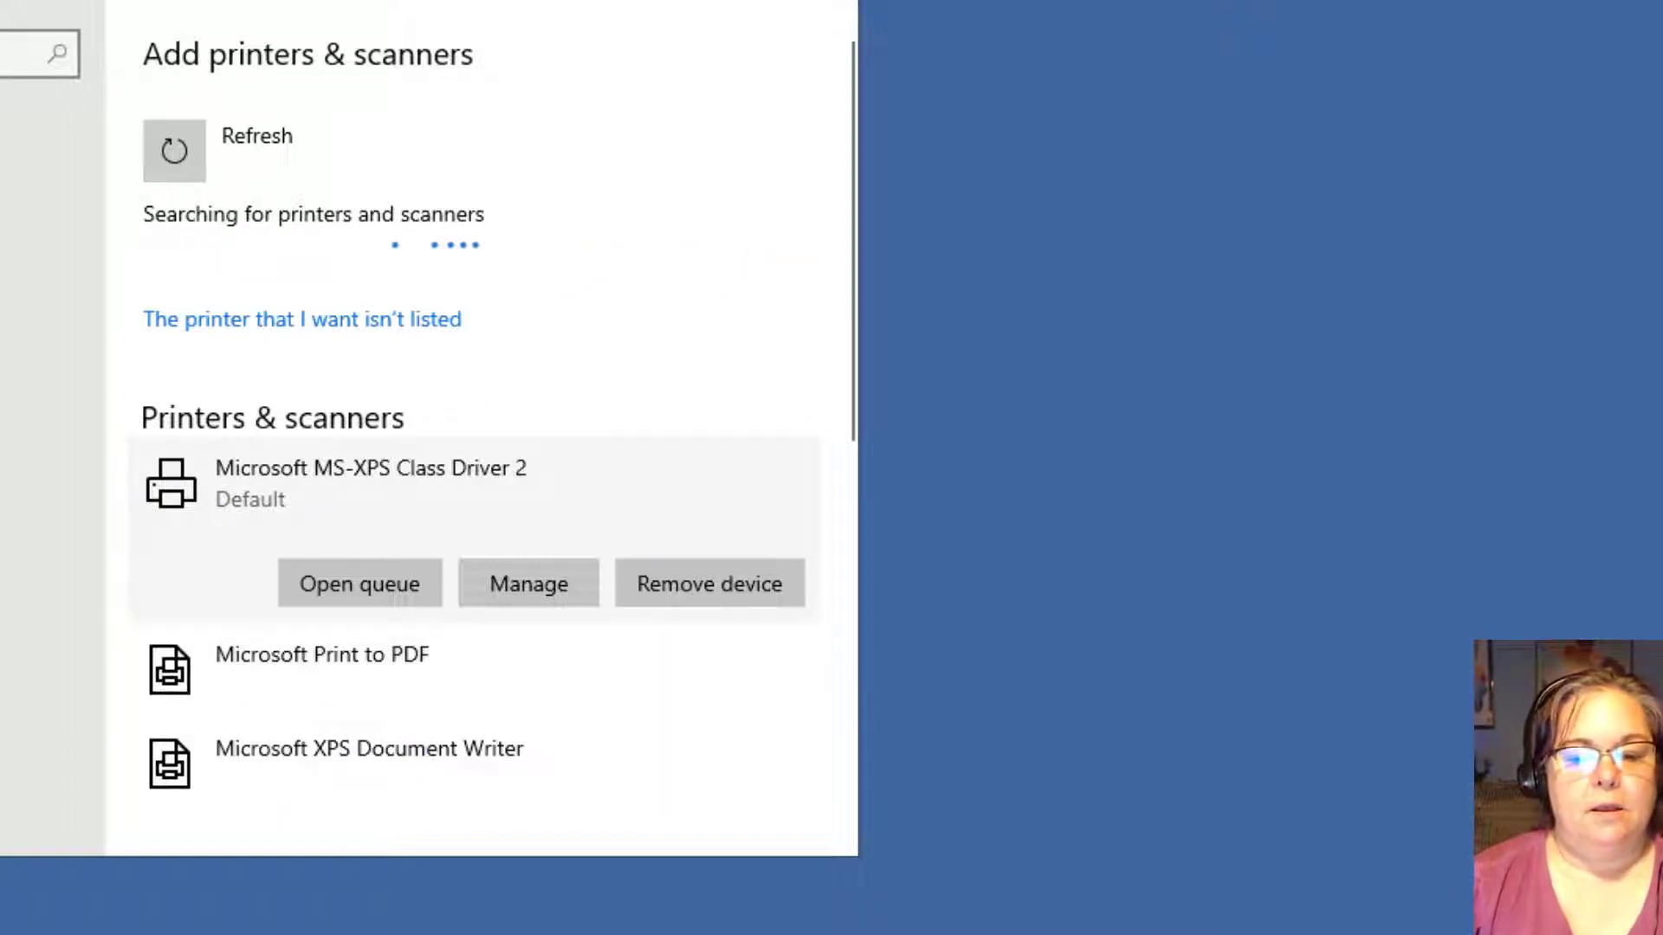
{"action": "left_click", "coordinate": [216, 934]}
Snip the printers list, discard the snip unsaved, and open the printer's Manage page.
{"action": "left_click", "coordinate": [598, 2]}
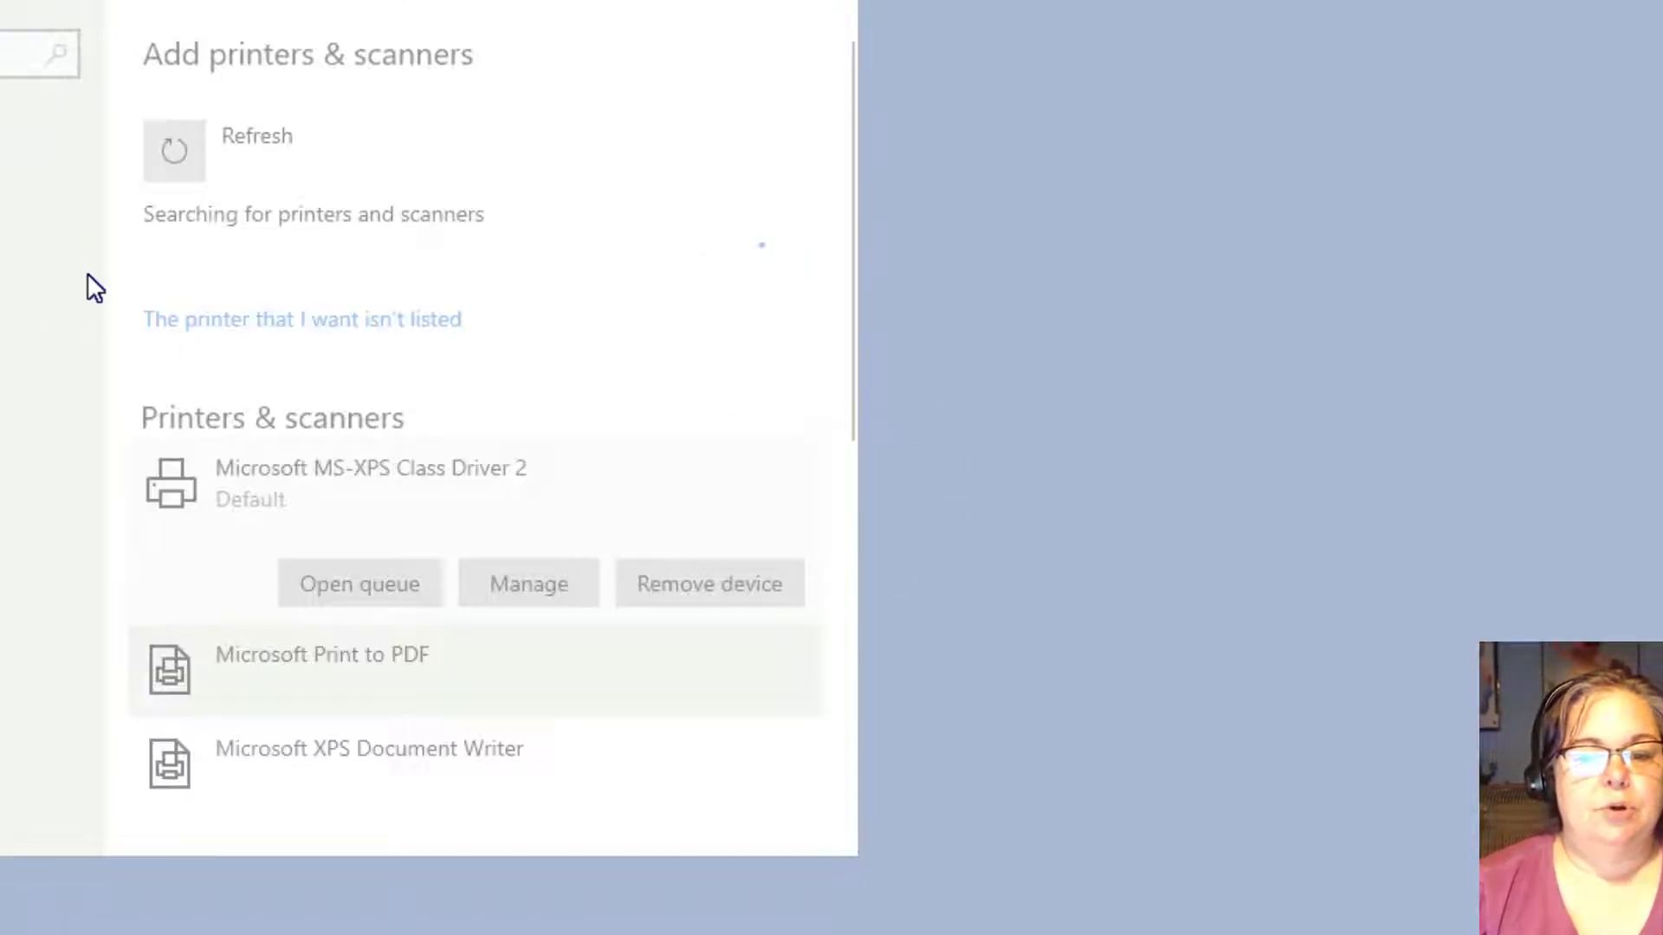
{"action": "left_click_drag", "start_coordinate": [87, 276], "coordinate": [944, 668]}
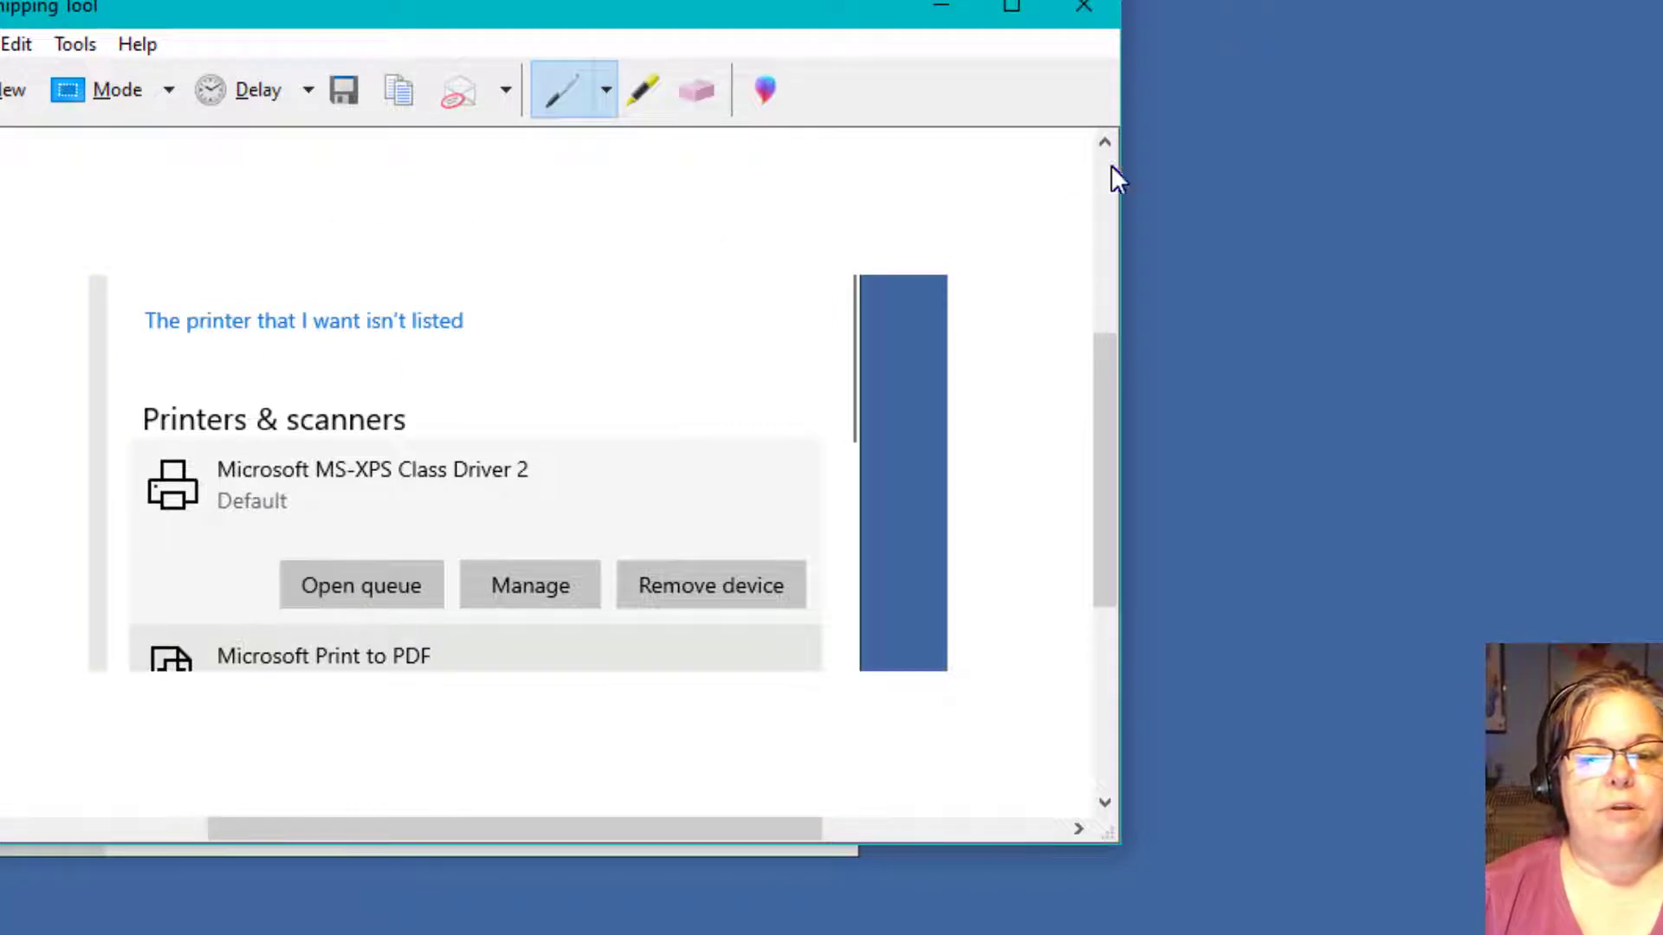
{"action": "left_click", "coordinate": [1109, 8]}
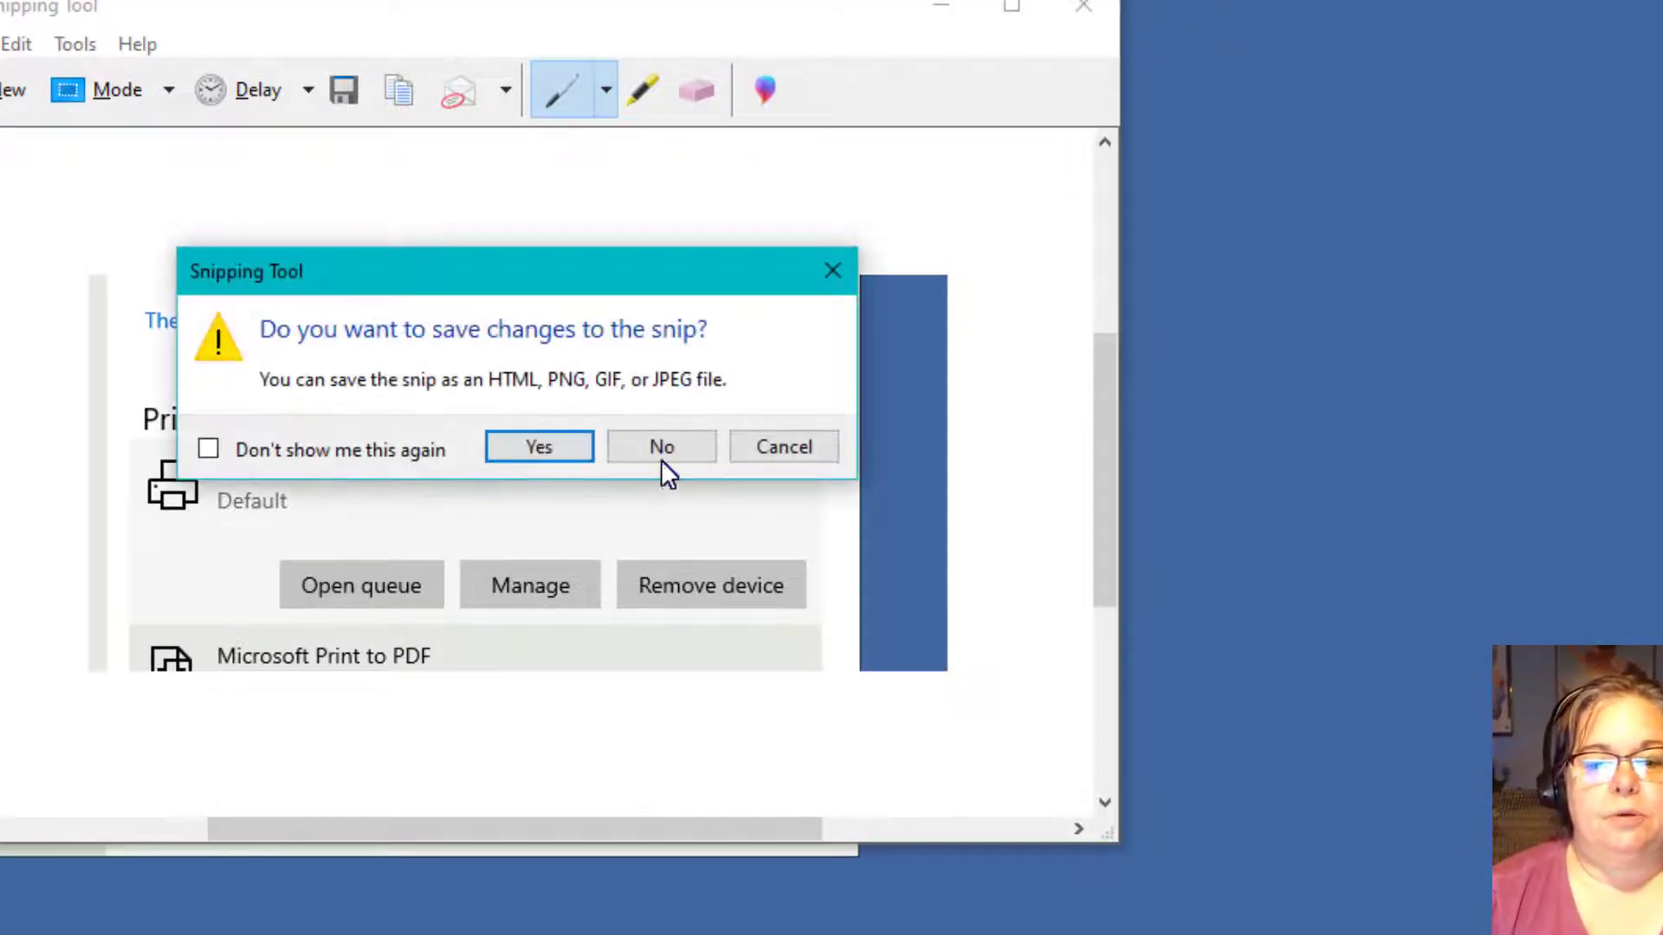
{"action": "left_click", "coordinate": [781, 449]}
{"action": "left_click", "coordinate": [944, 12]}
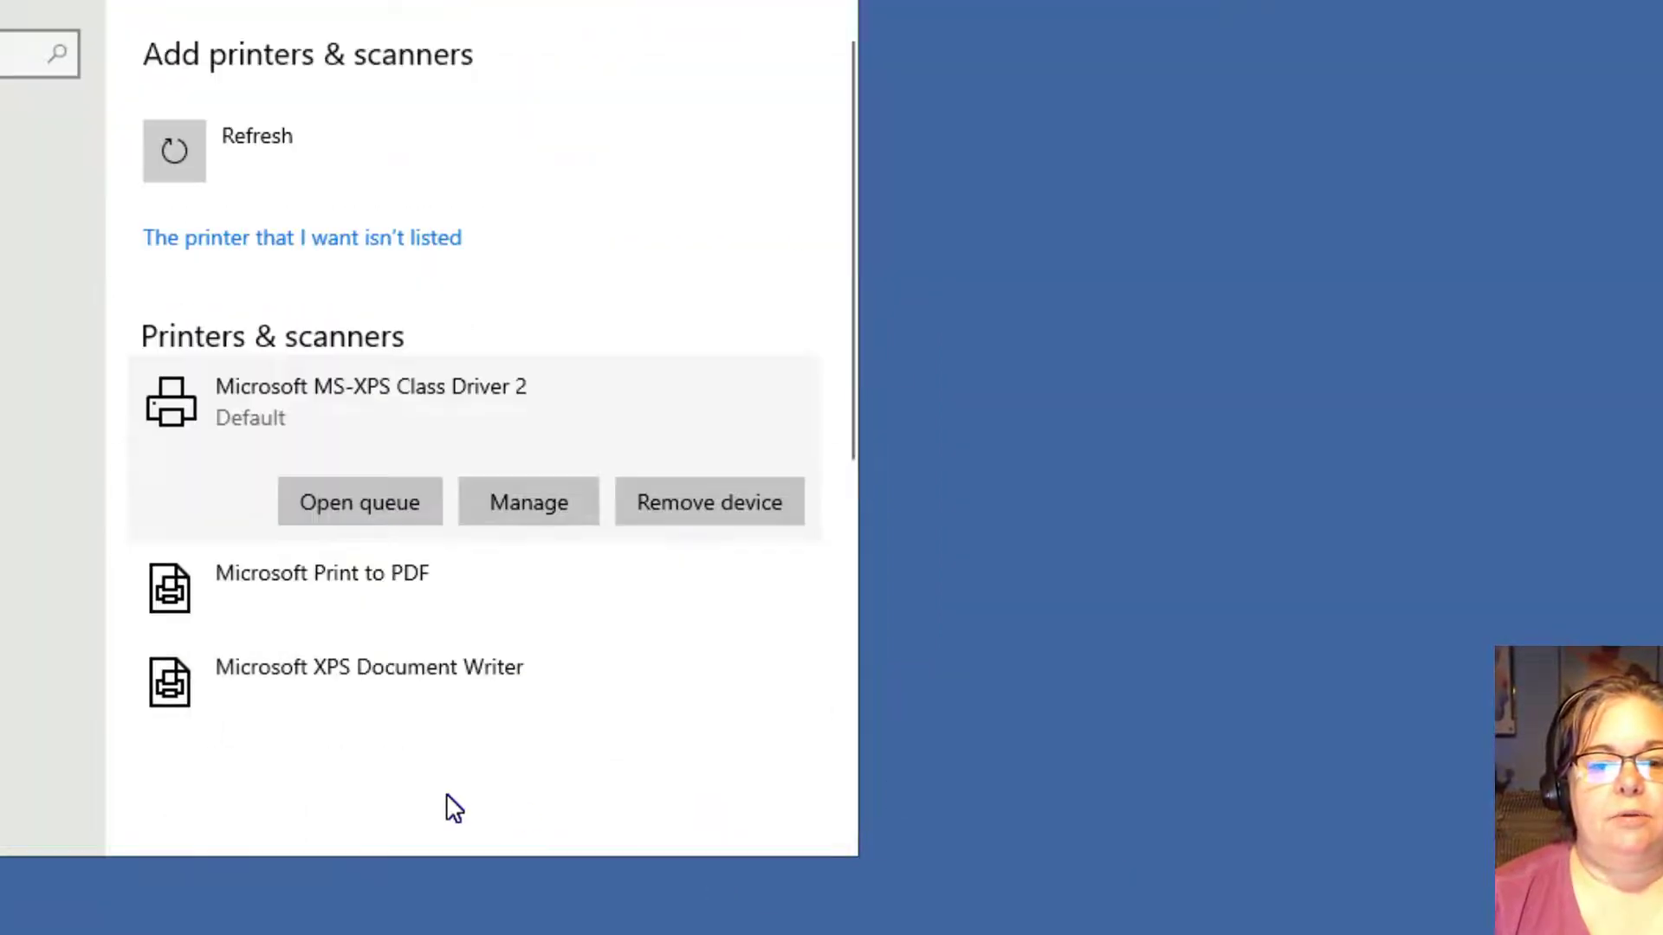
{"action": "left_click", "coordinate": [537, 509]}
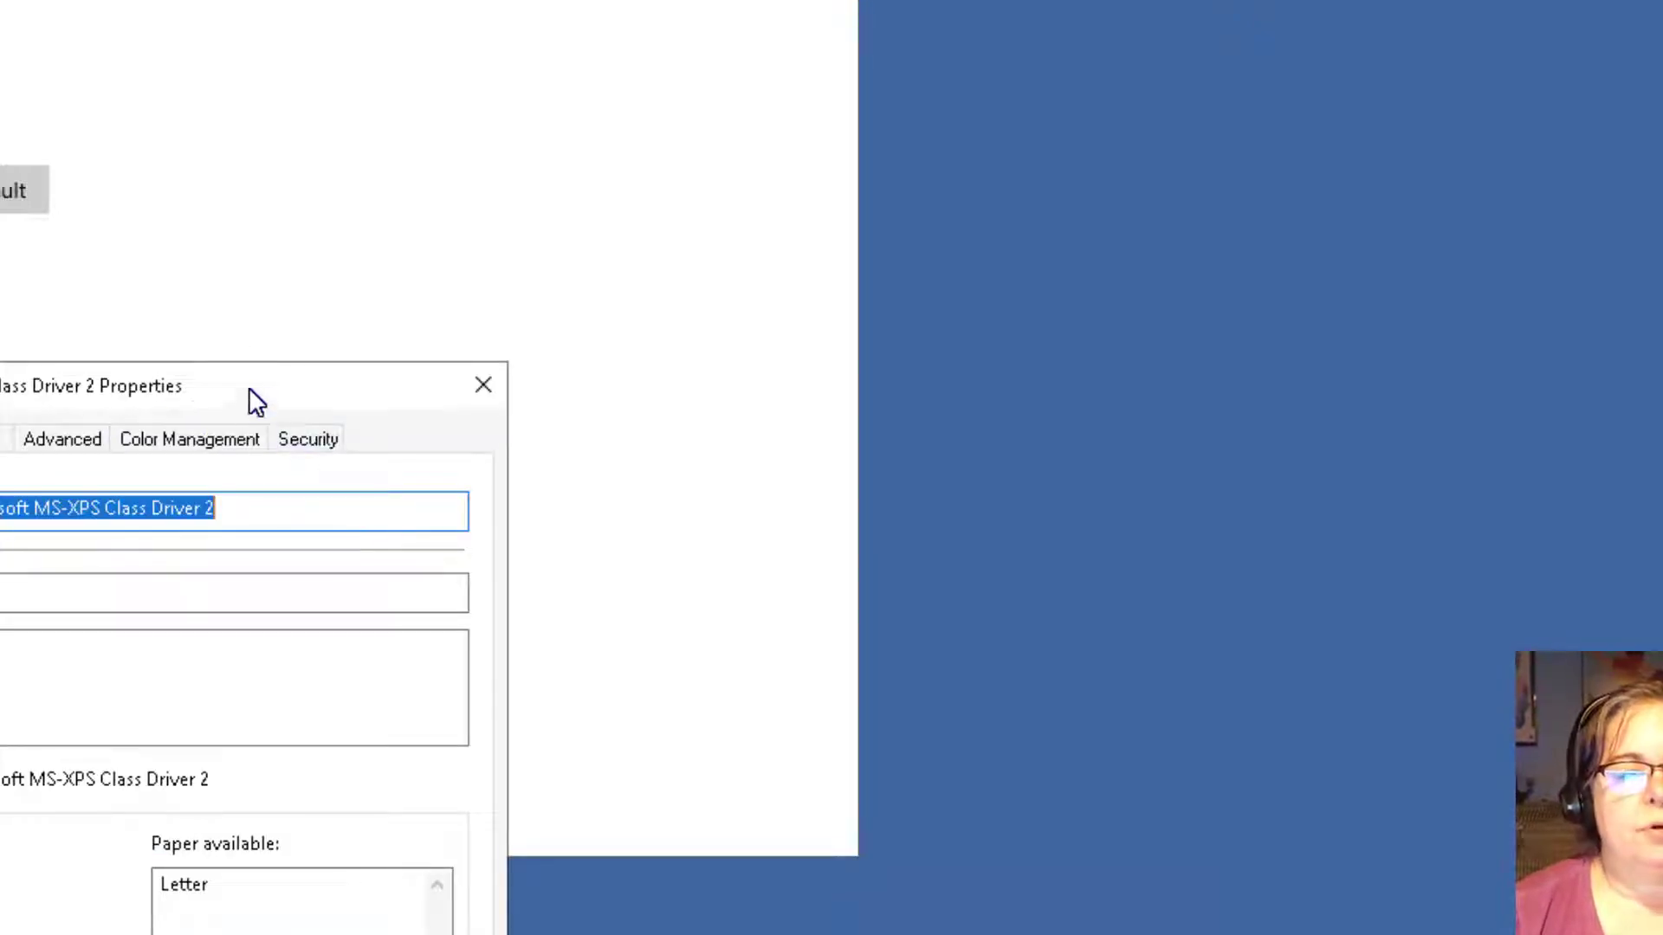
Rename the printer after its user on the General tab.
{"action": "left_click_drag", "start_coordinate": [248, 387], "coordinate": [1084, 72]}
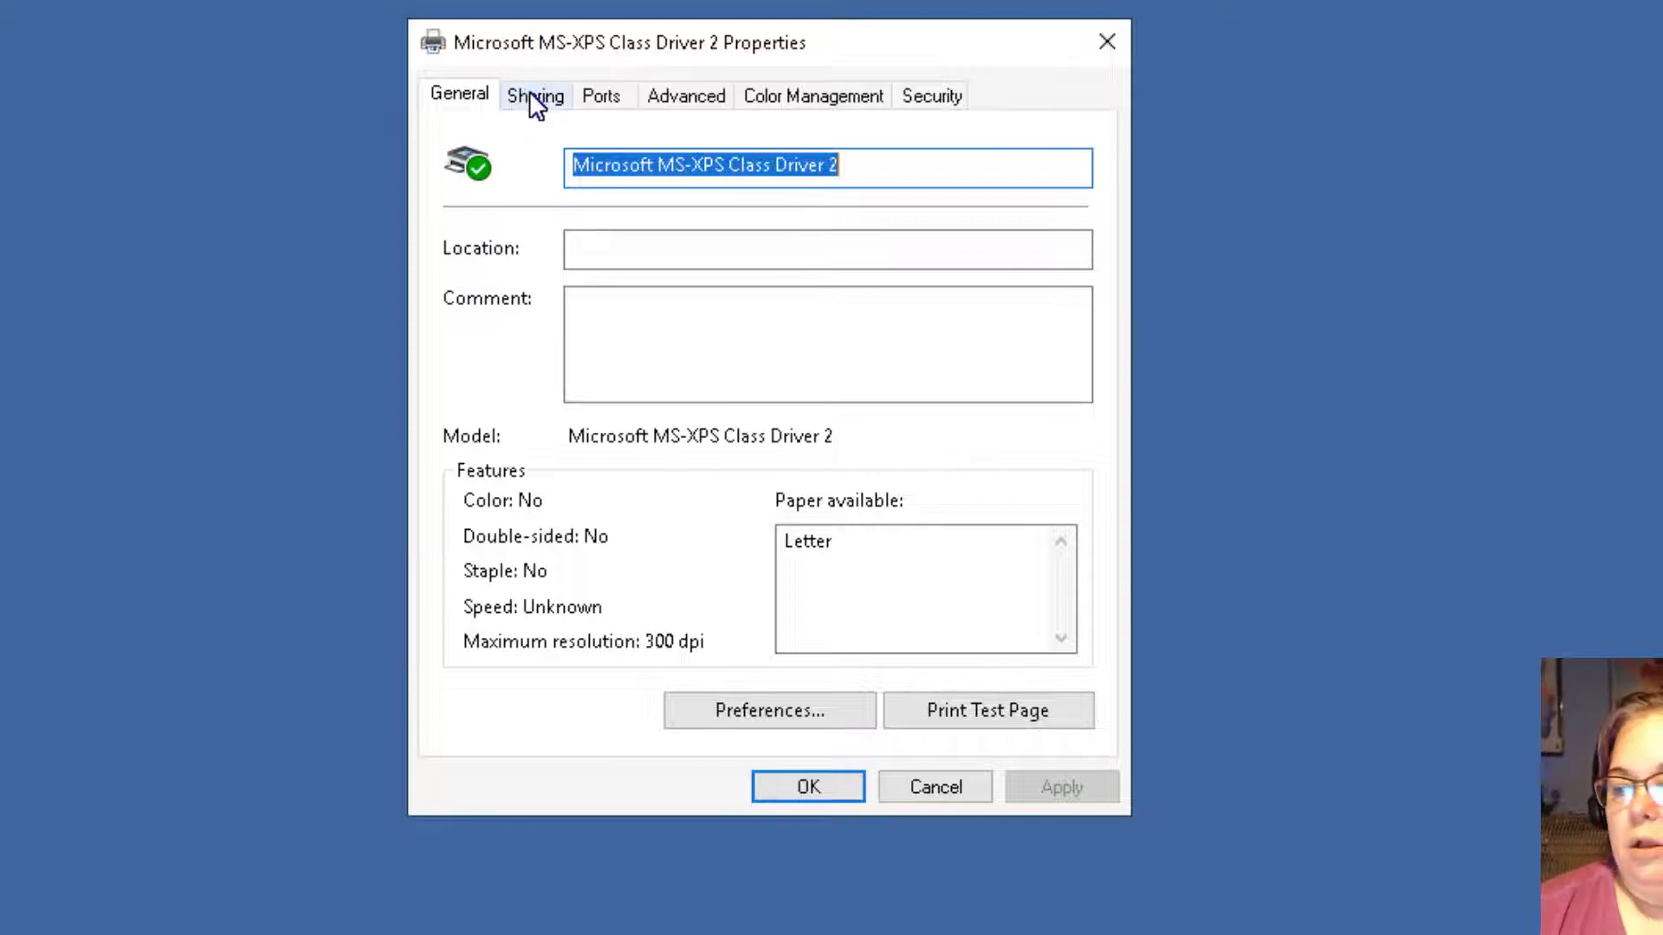
{"action": "left_click", "coordinate": [738, 253]}
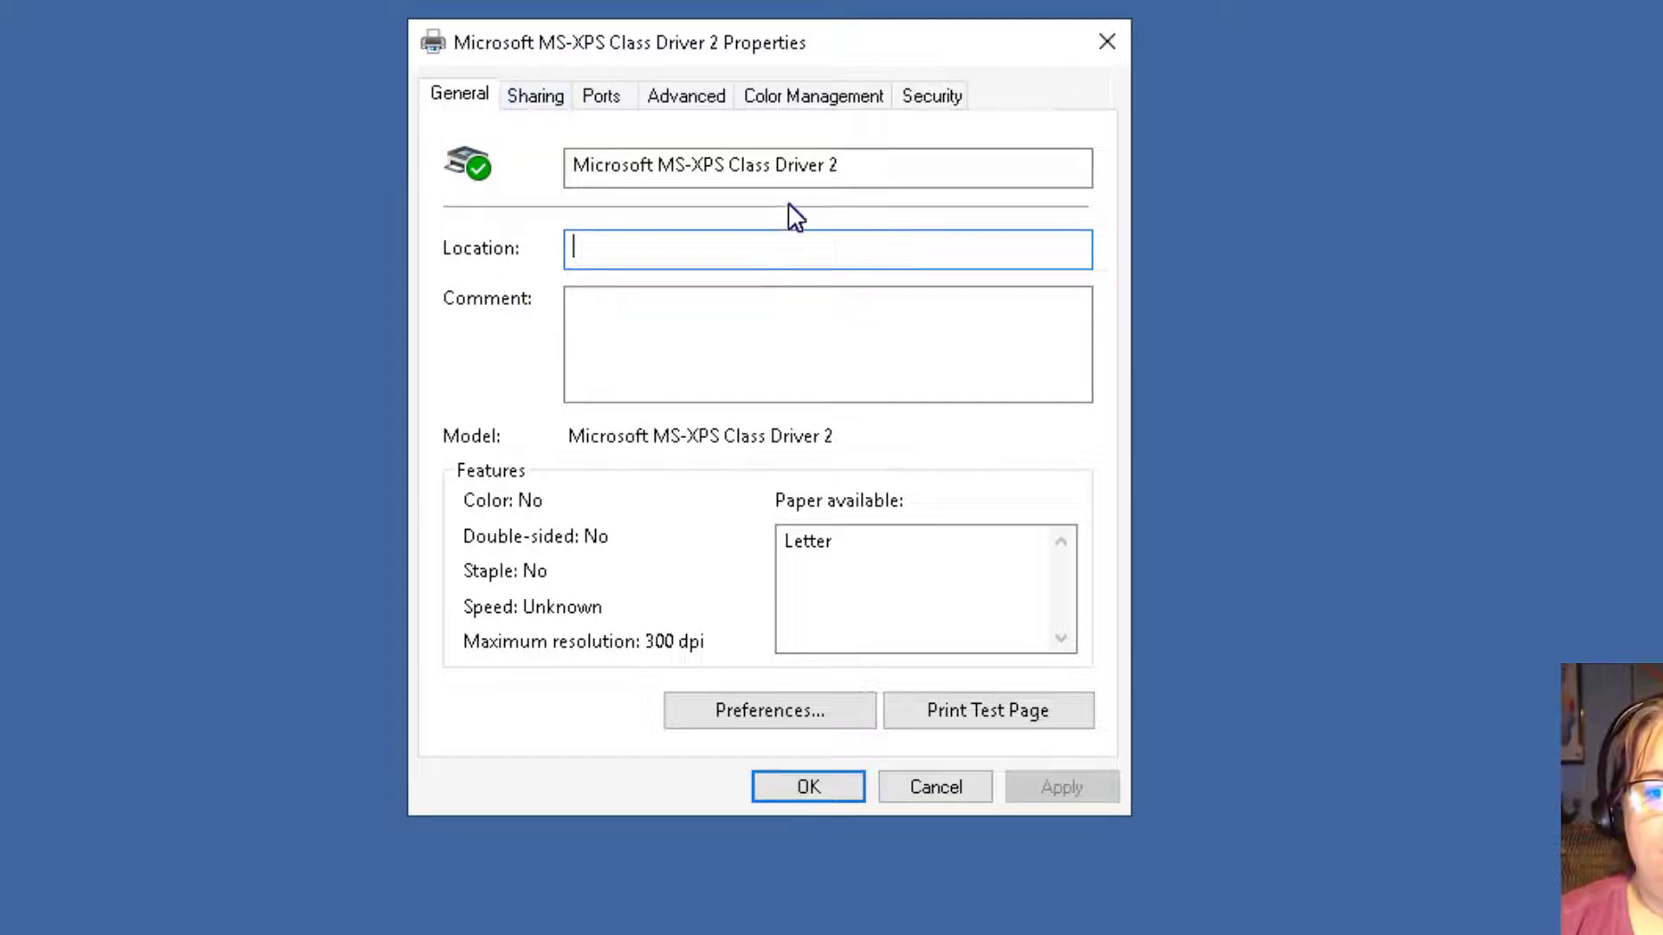
{"action": "left_click_drag", "start_coordinate": [860, 160], "coordinate": [211, 134]}
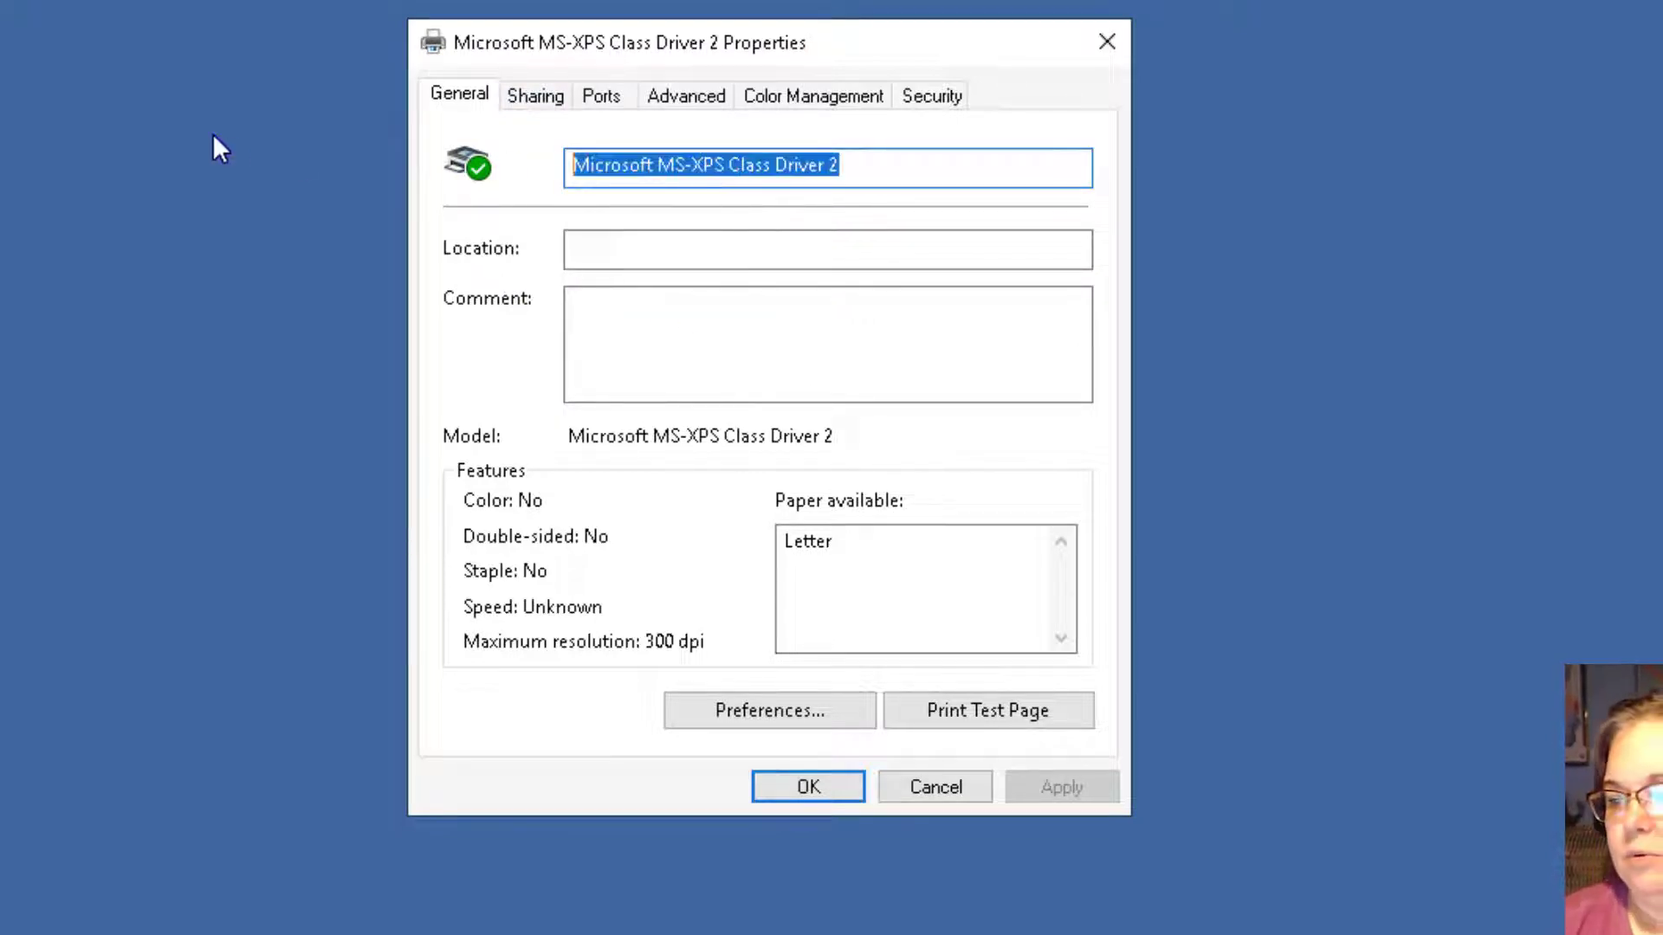
{"action": "type", "text": "Julie's "}
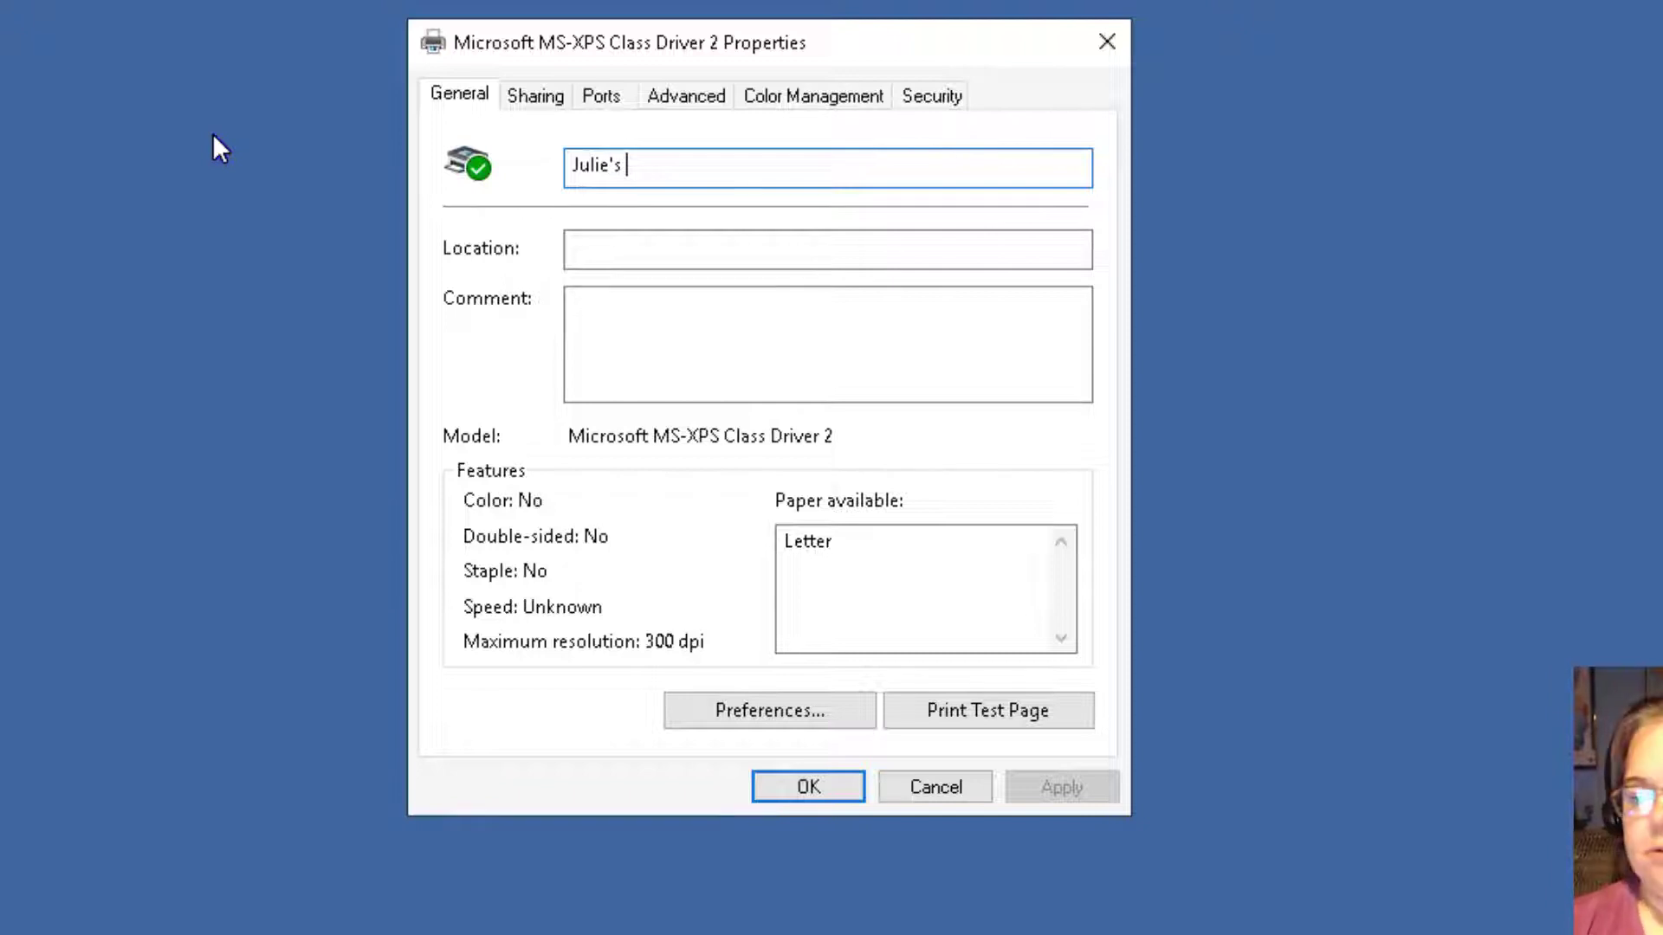
{"action": "type", "text": "Printer"}
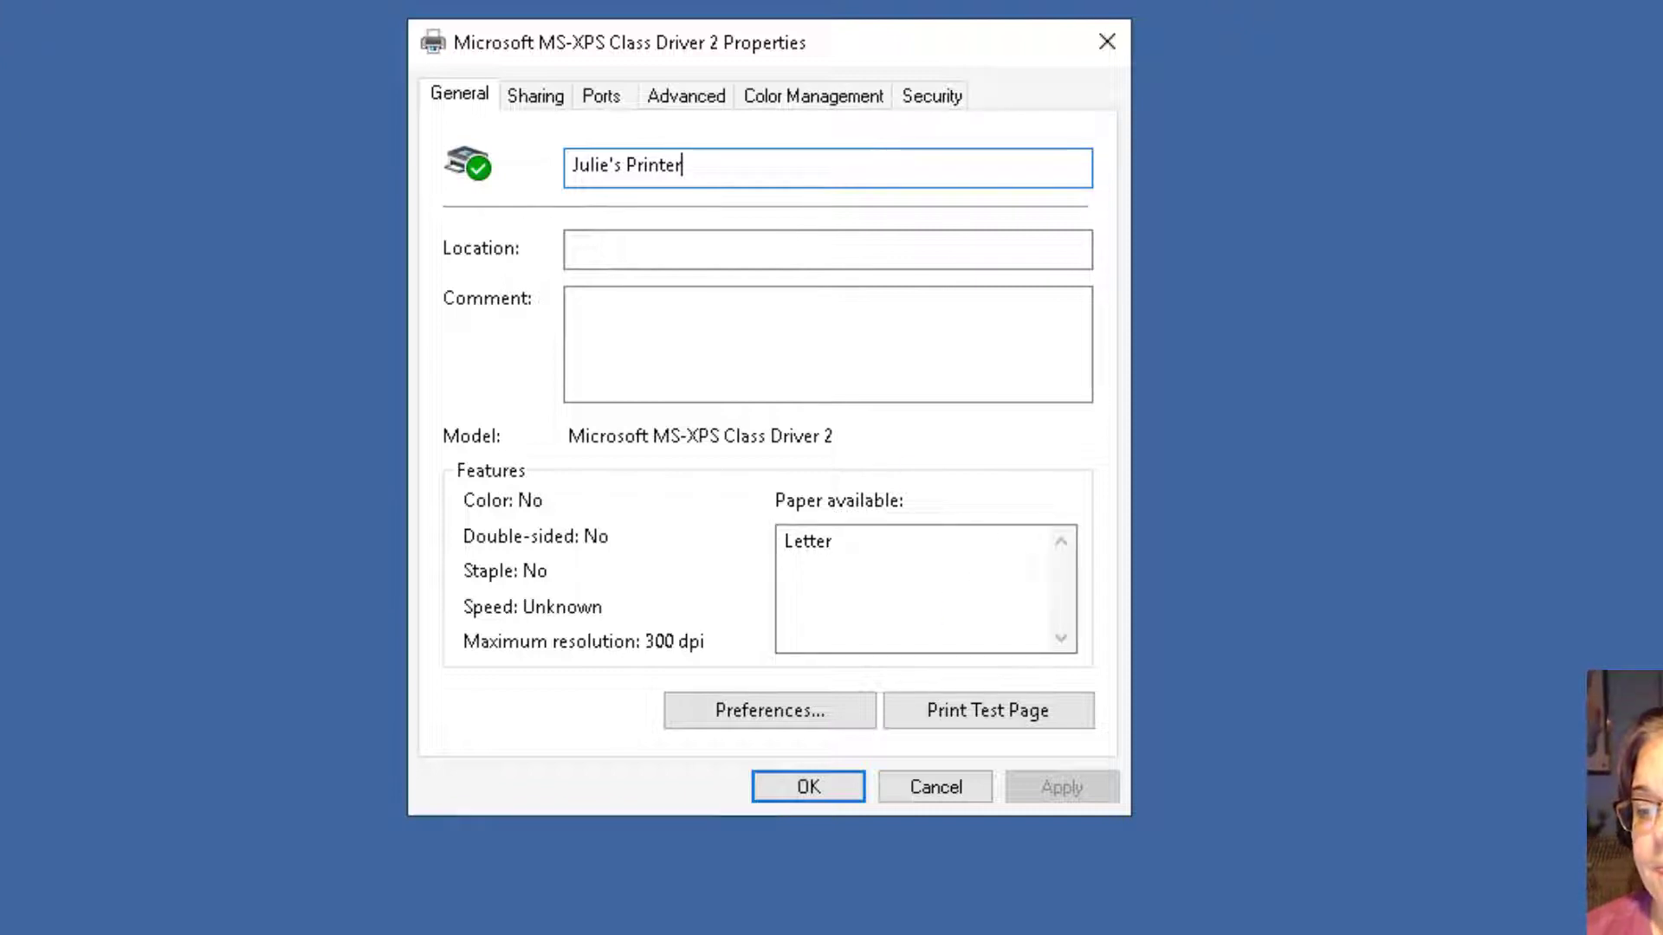
Set location to 'SE 321-O' and comment to 'NOS 230 group printer'.
{"action": "left_click", "coordinate": [863, 249]}
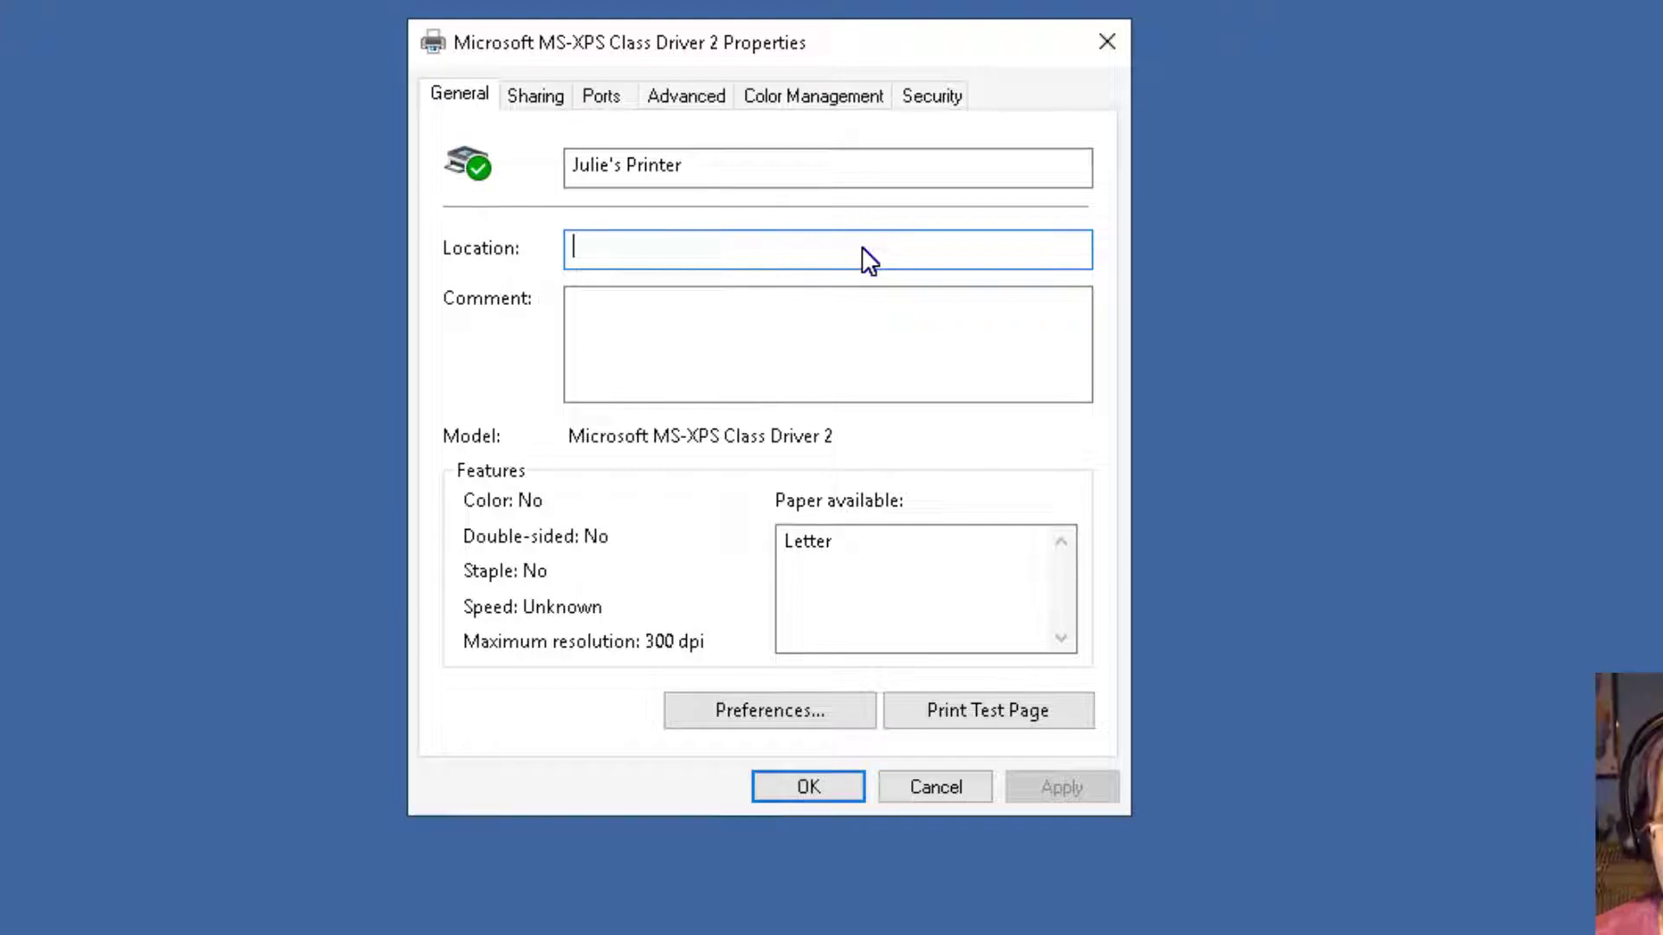
{"action": "type", "text": "SE 321-"}
{"action": "type", "text": "0"}
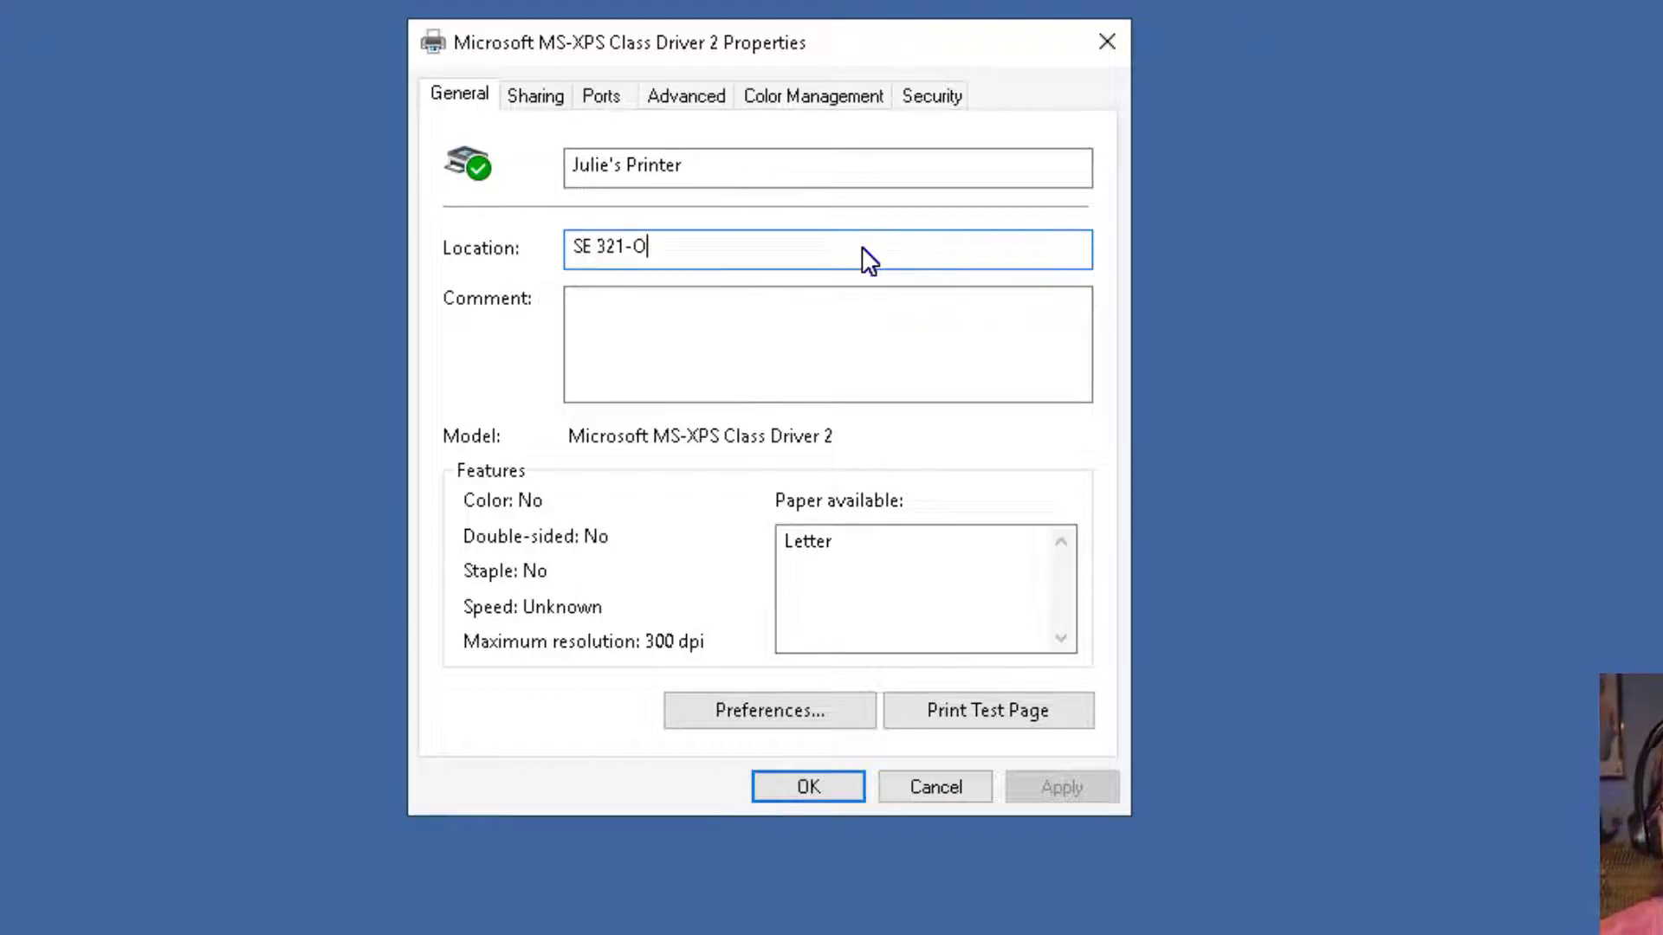
{"action": "key", "text": "BackSpace"}
{"action": "type", "text": "O"}
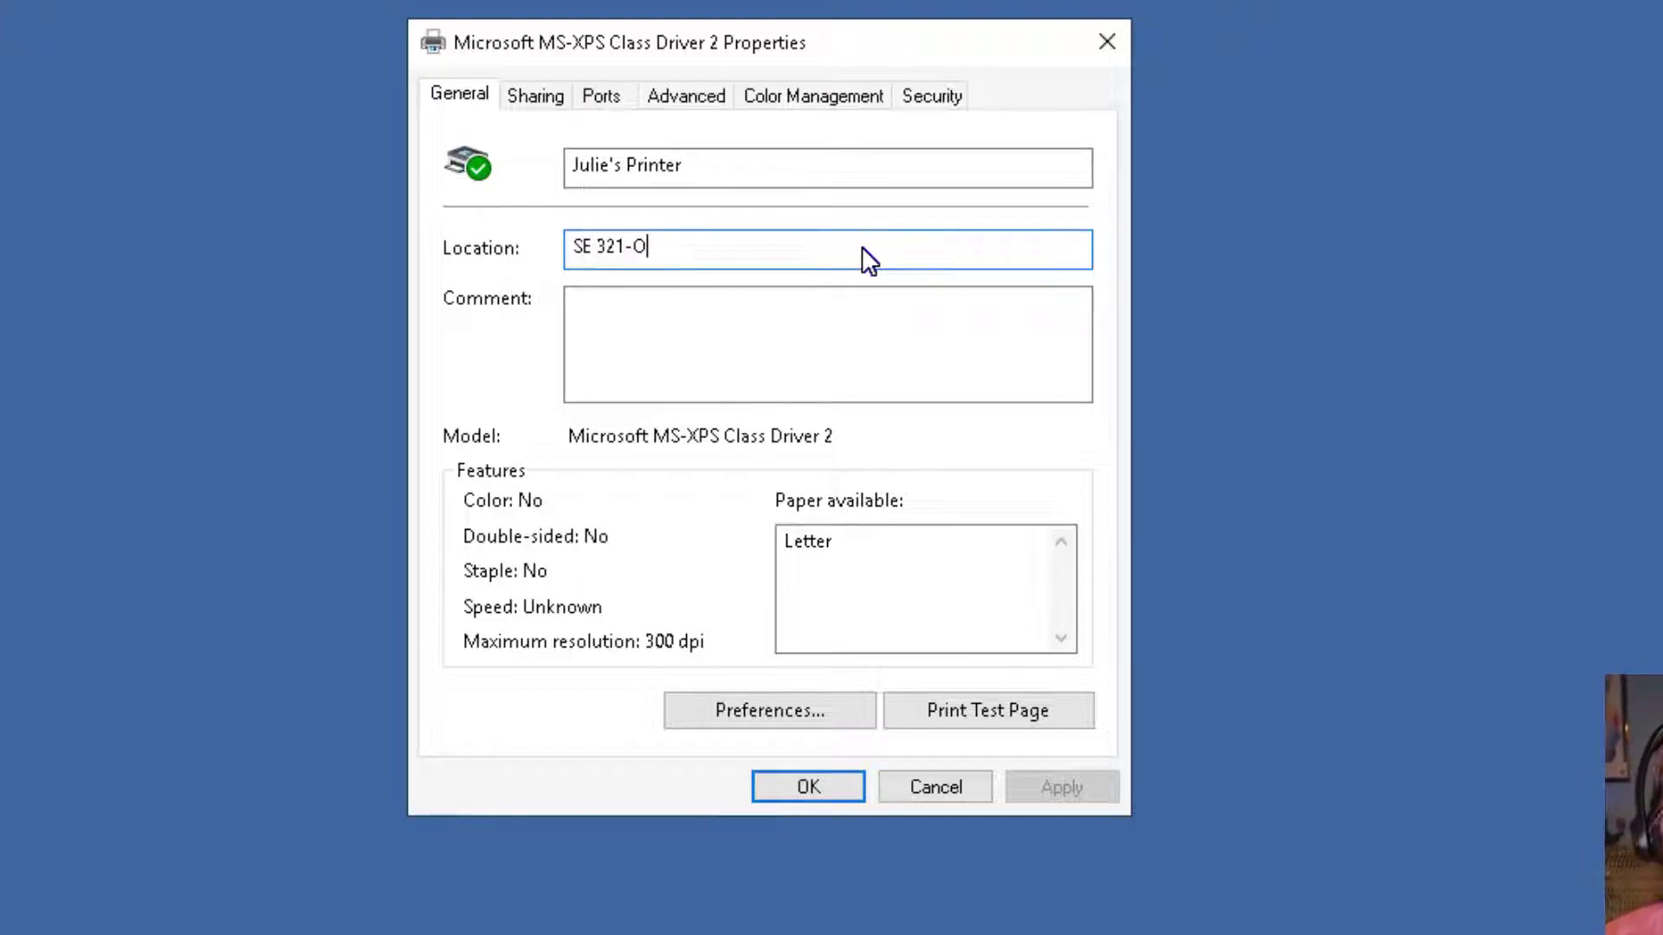
{"action": "left_click", "coordinate": [769, 310]}
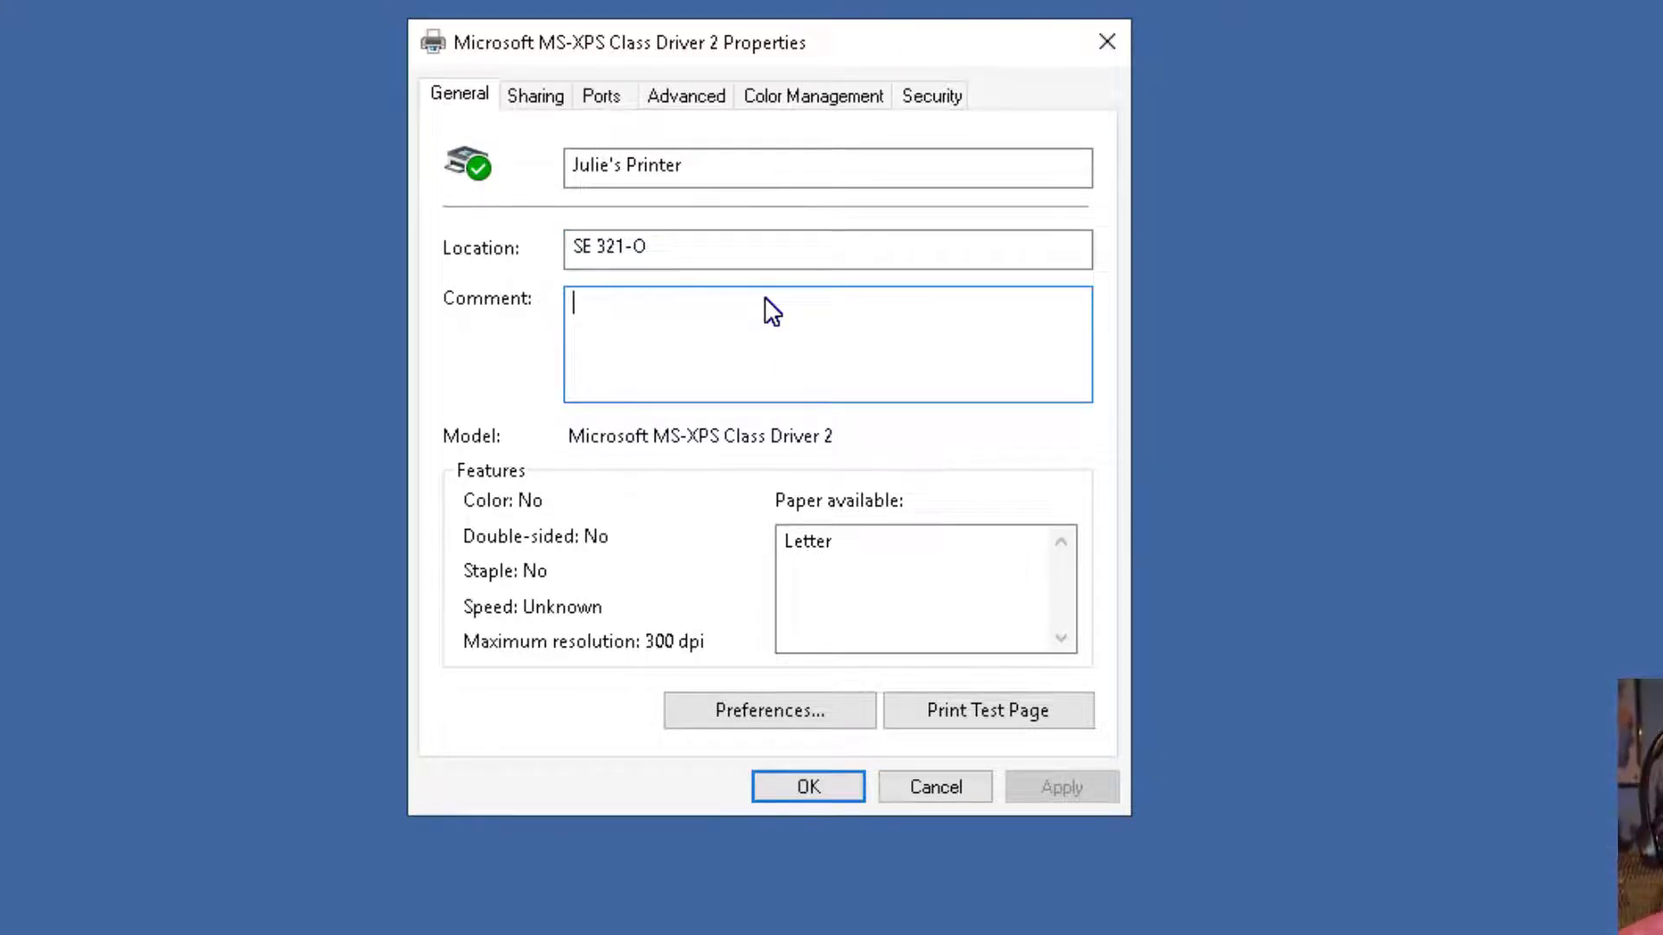
{"action": "type", "text": "NOS 230 group'"}
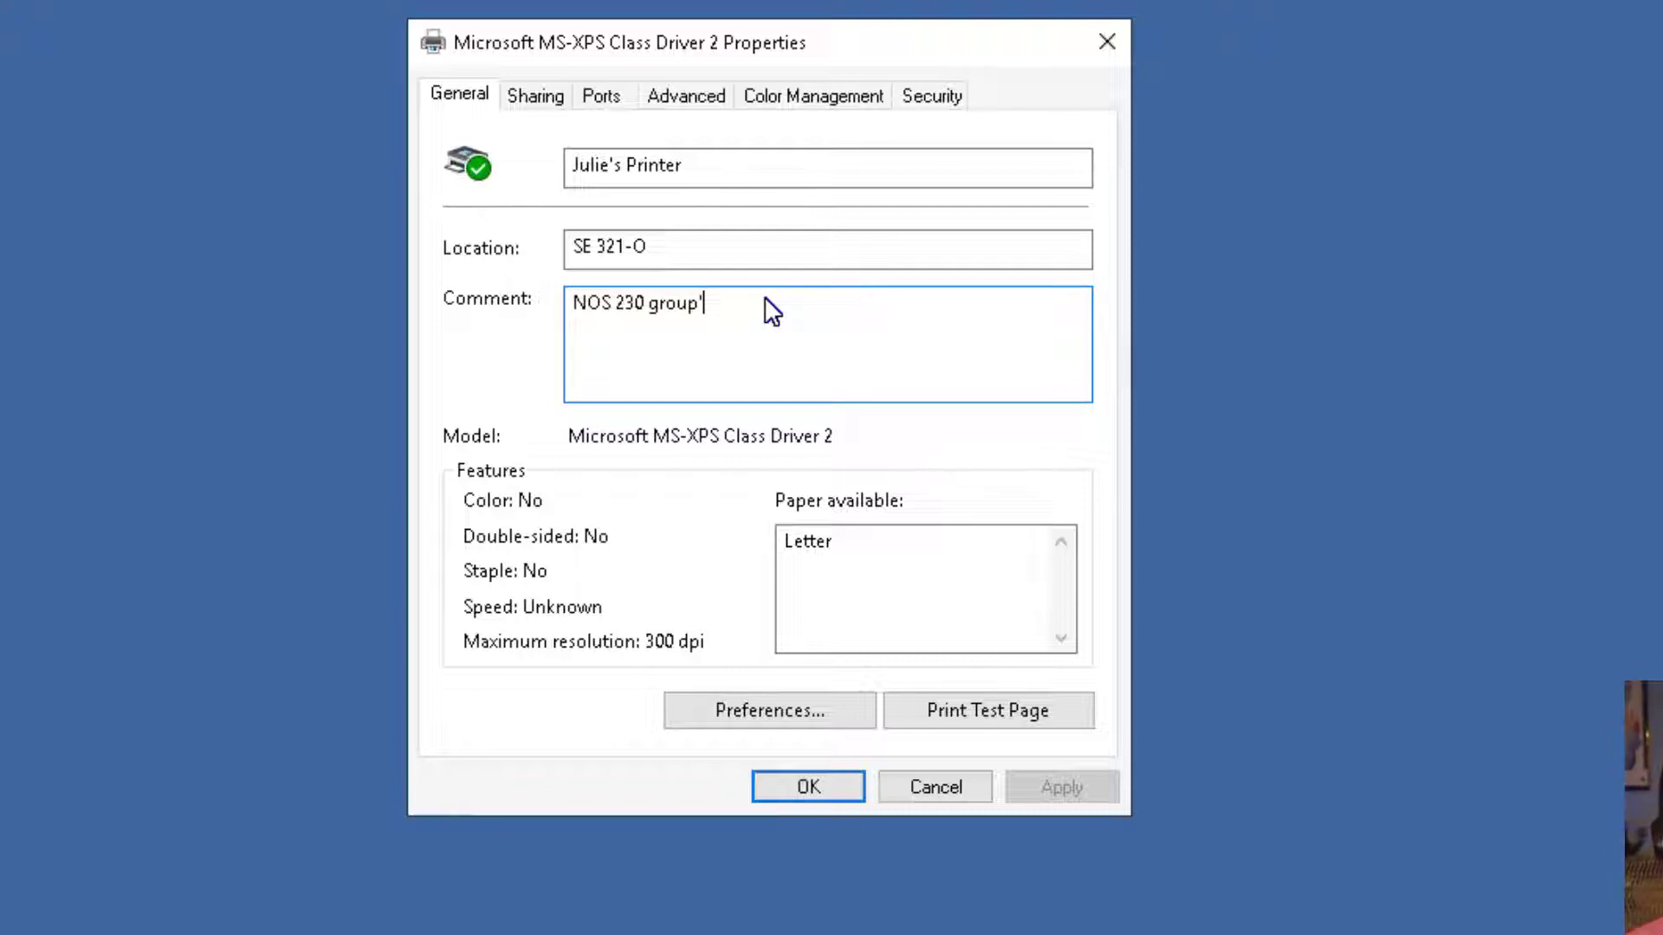
{"action": "key", "text": "BackSpace"}
{"action": "type", "text": "printer"}
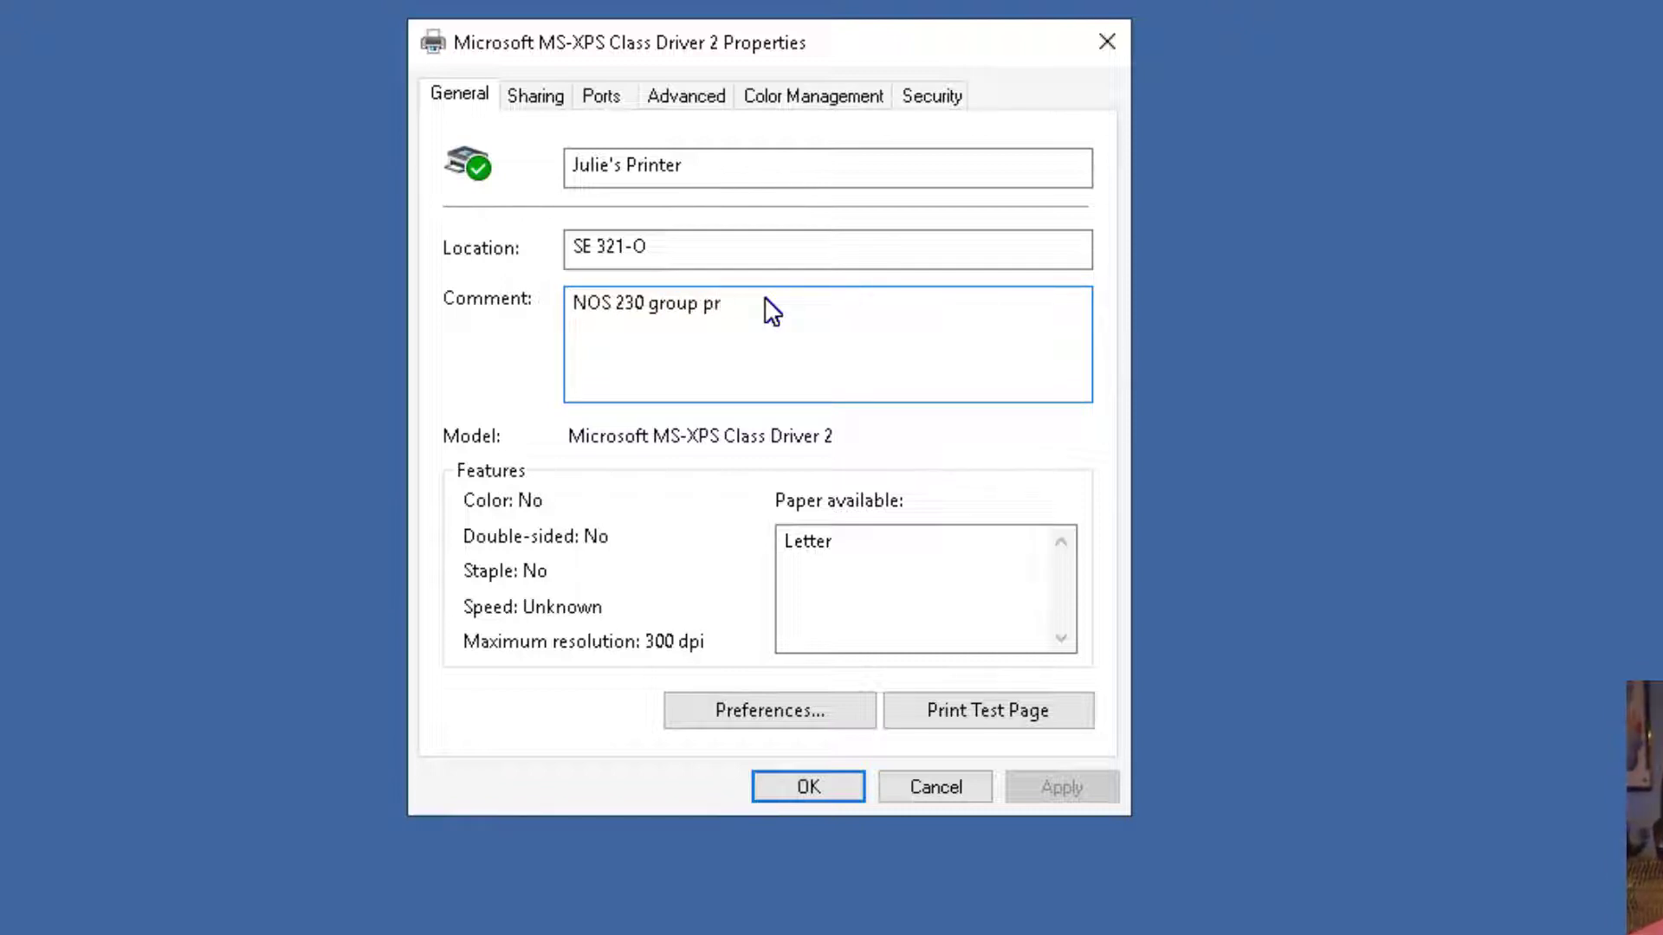
{"action": "left_click", "coordinate": [538, 108]}
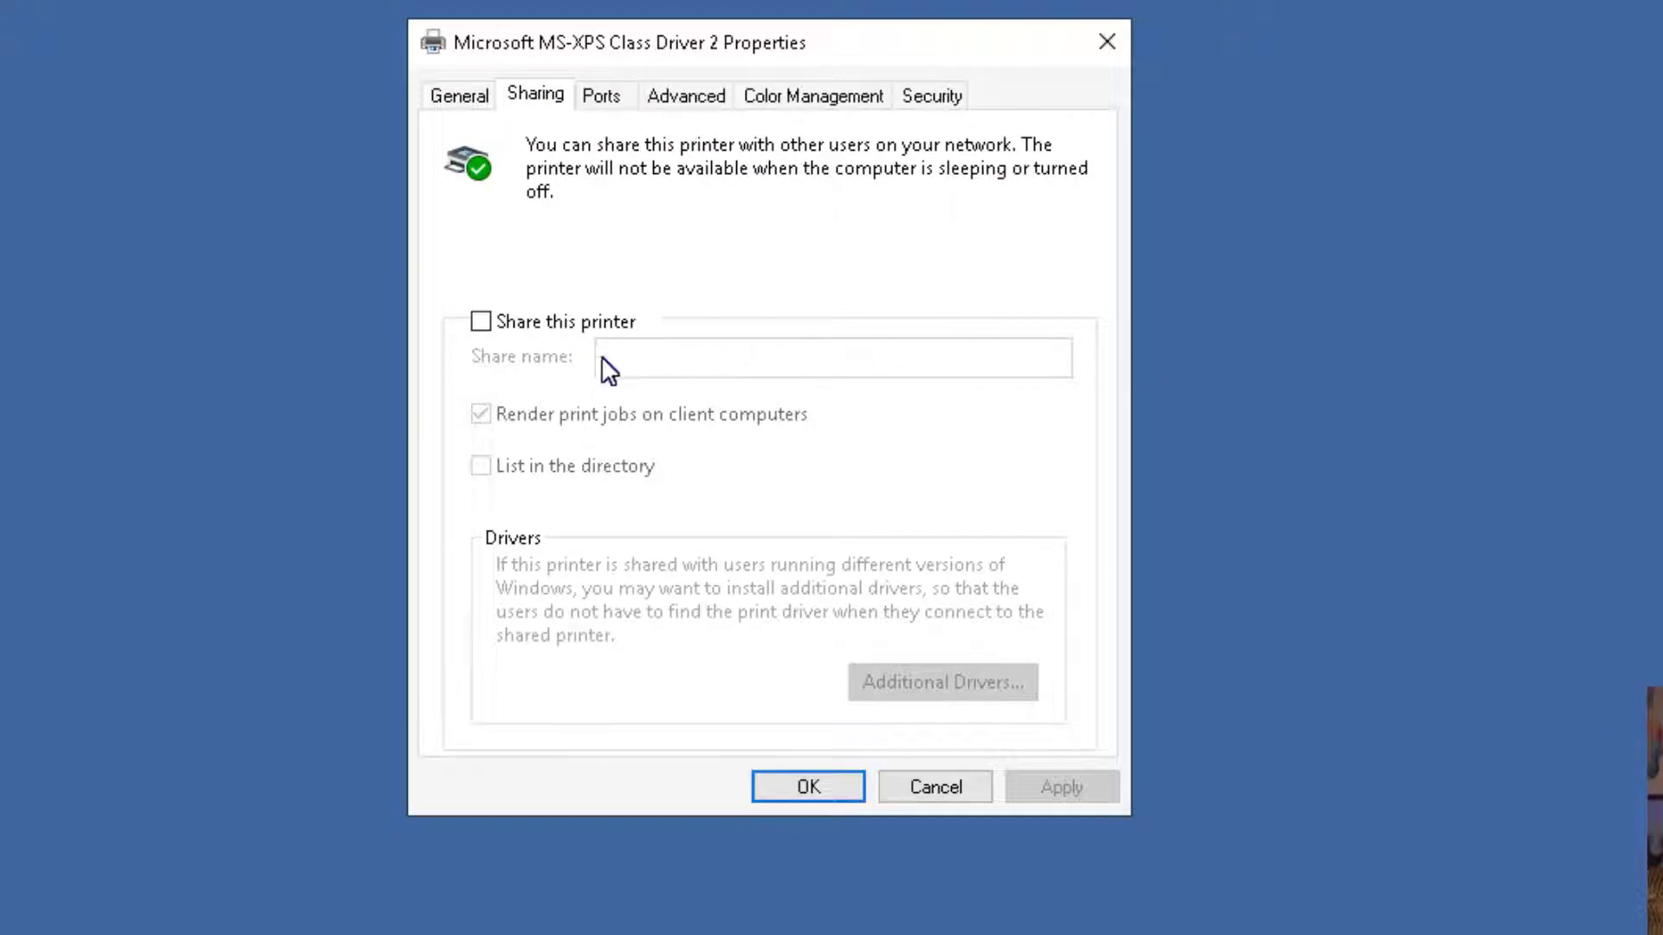
Share the printer as NOS230Printer, rendering jobs on clients and listing it in the directory.
{"action": "left_click", "coordinate": [499, 323]}
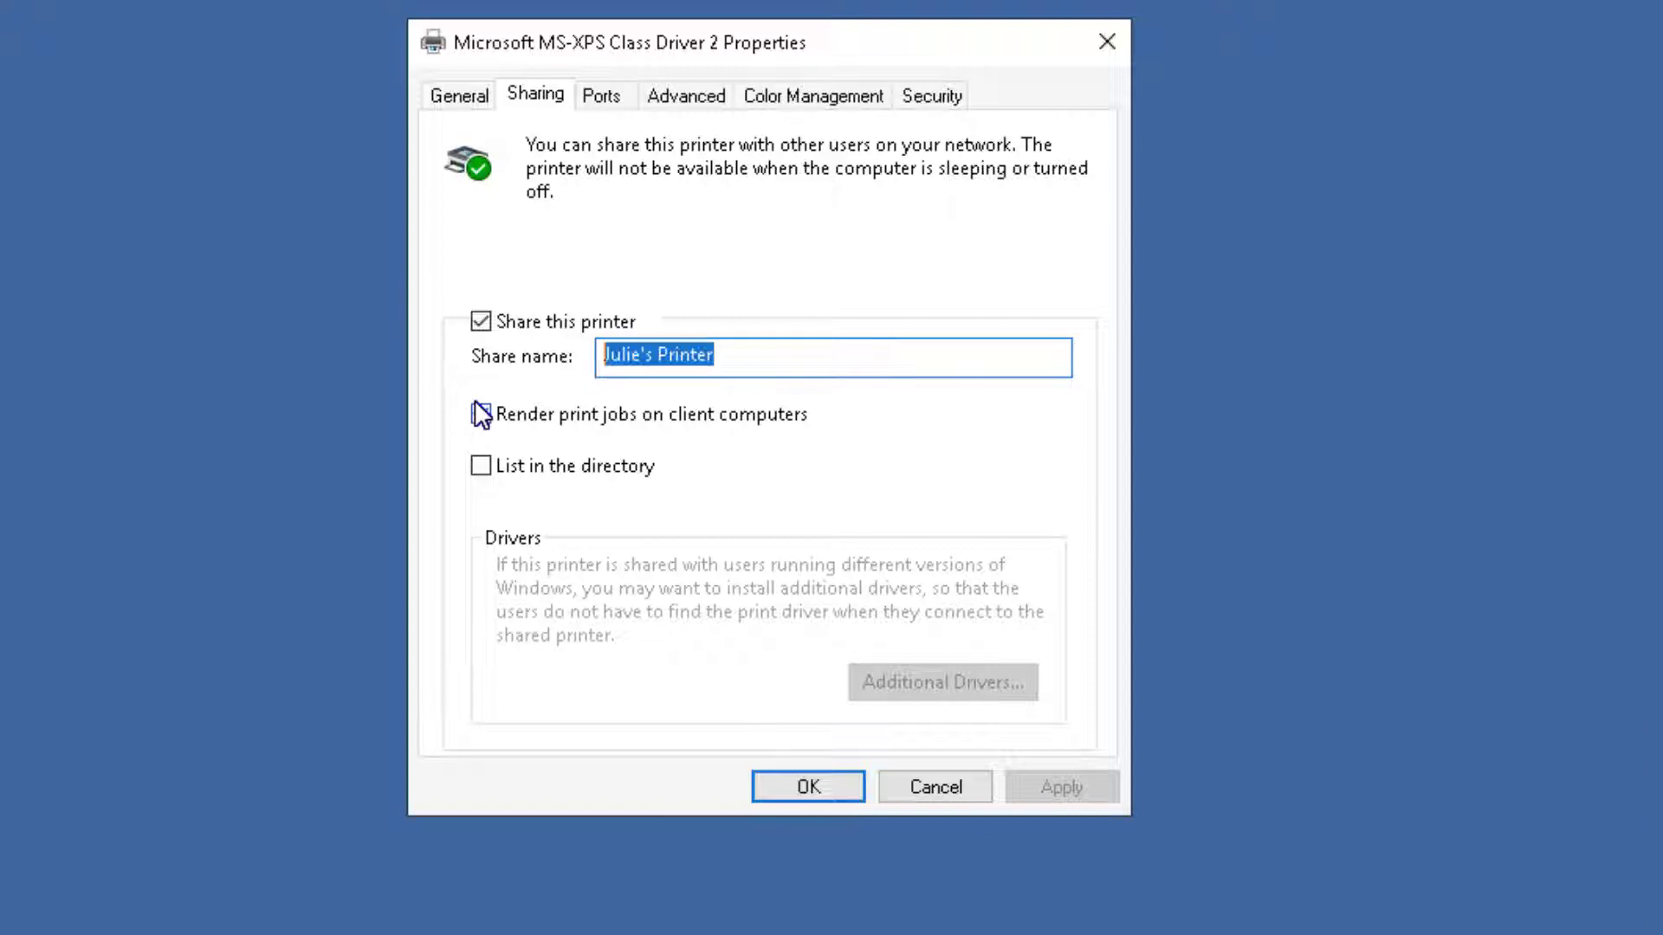
{"action": "key", "text": "BackSpace"}
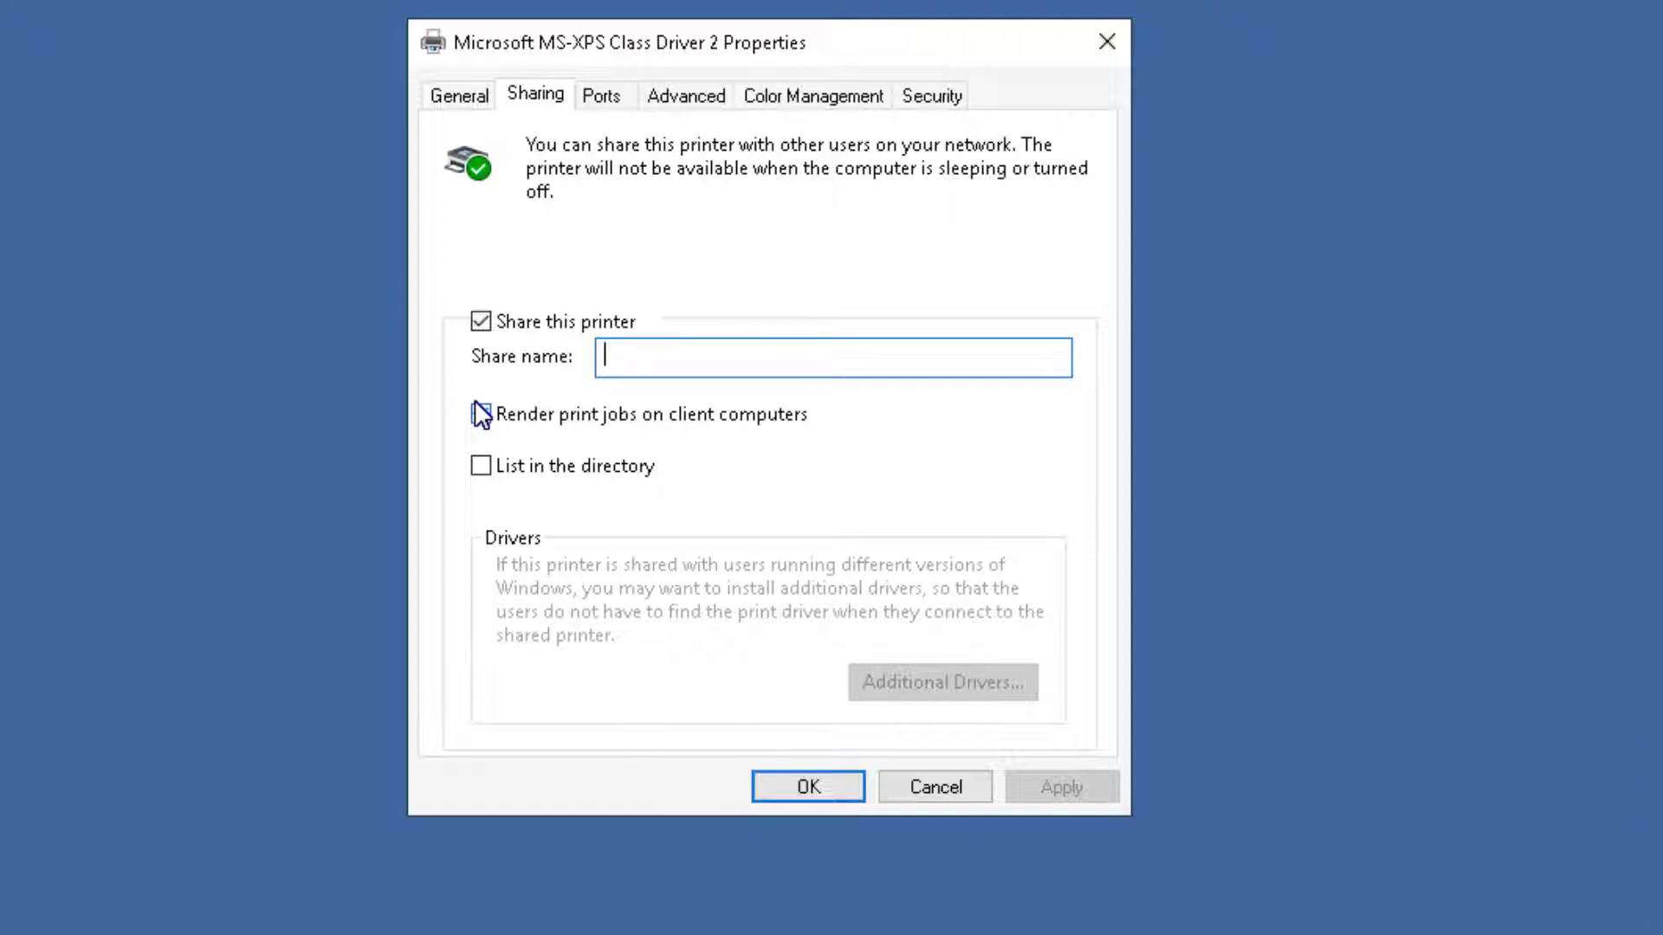
{"action": "type", "text": "NOS230Printer"}
{"action": "left_click", "coordinate": [479, 414]}
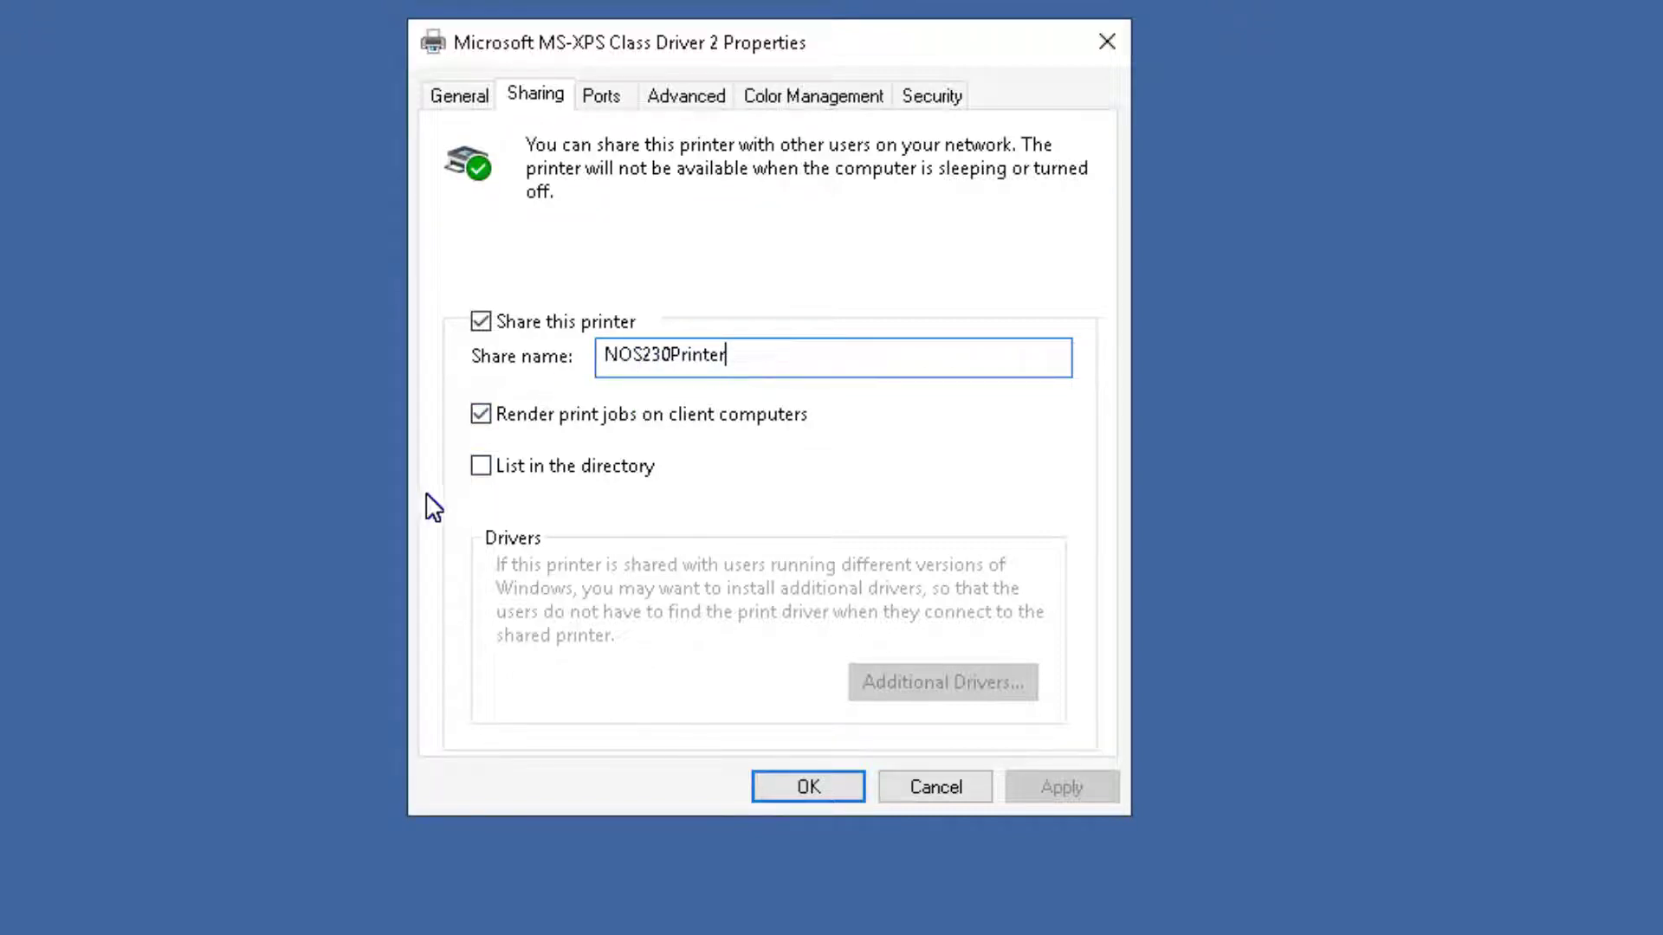
{"action": "left_click", "coordinate": [481, 468]}
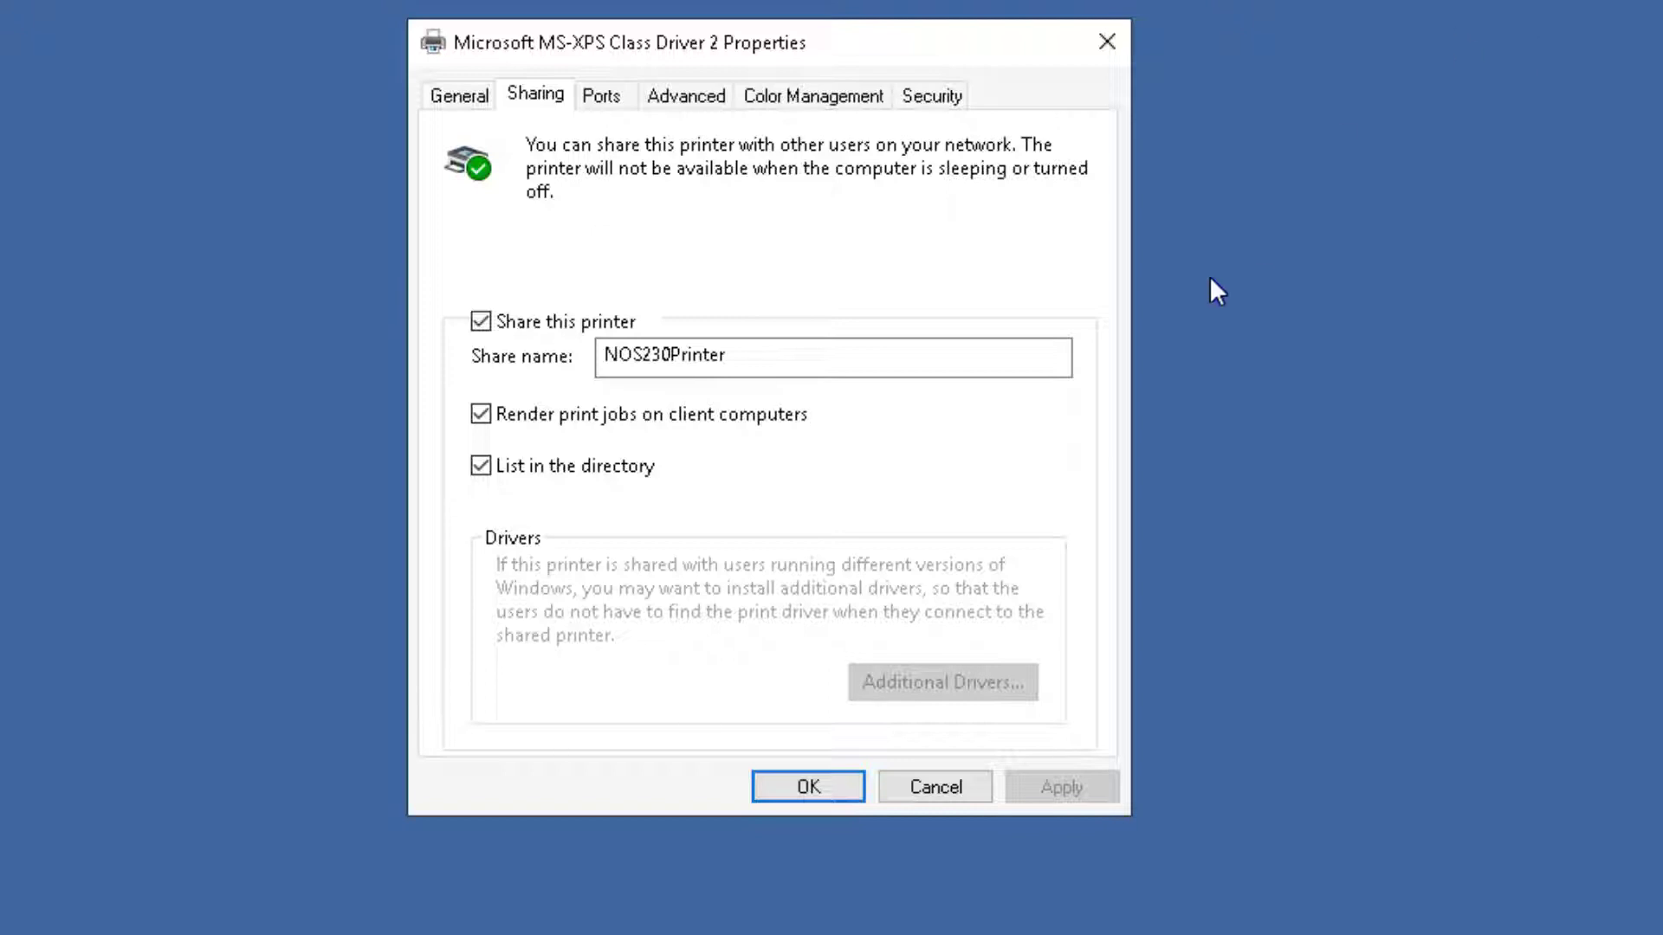
Try appending '-Video' to the share name, then back it out.
{"action": "left_click", "coordinate": [913, 366]}
{"action": "type", "text": "-Video"}
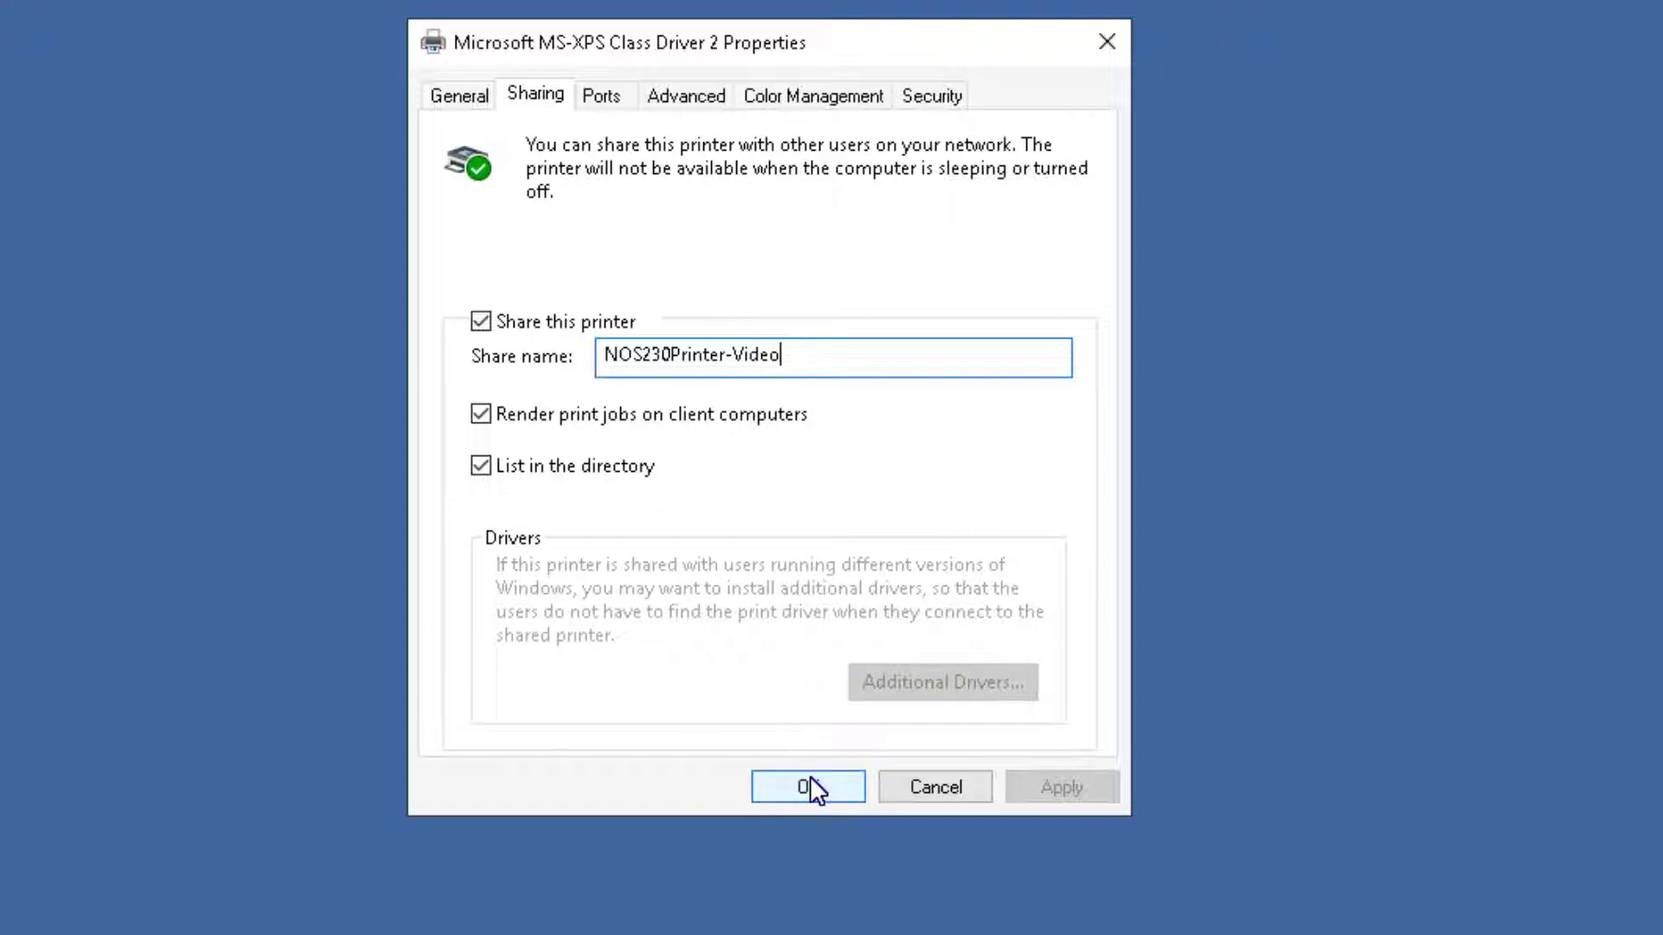
{"action": "key", "text": "BackSpace"}
{"action": "key", "text": "BackSpace"}
{"action": "key", "text": "BackSpace"}
{"action": "key", "text": "BackSpace"}
{"action": "key", "text": "BackSpace"}
{"action": "key", "text": "BackSpace"}
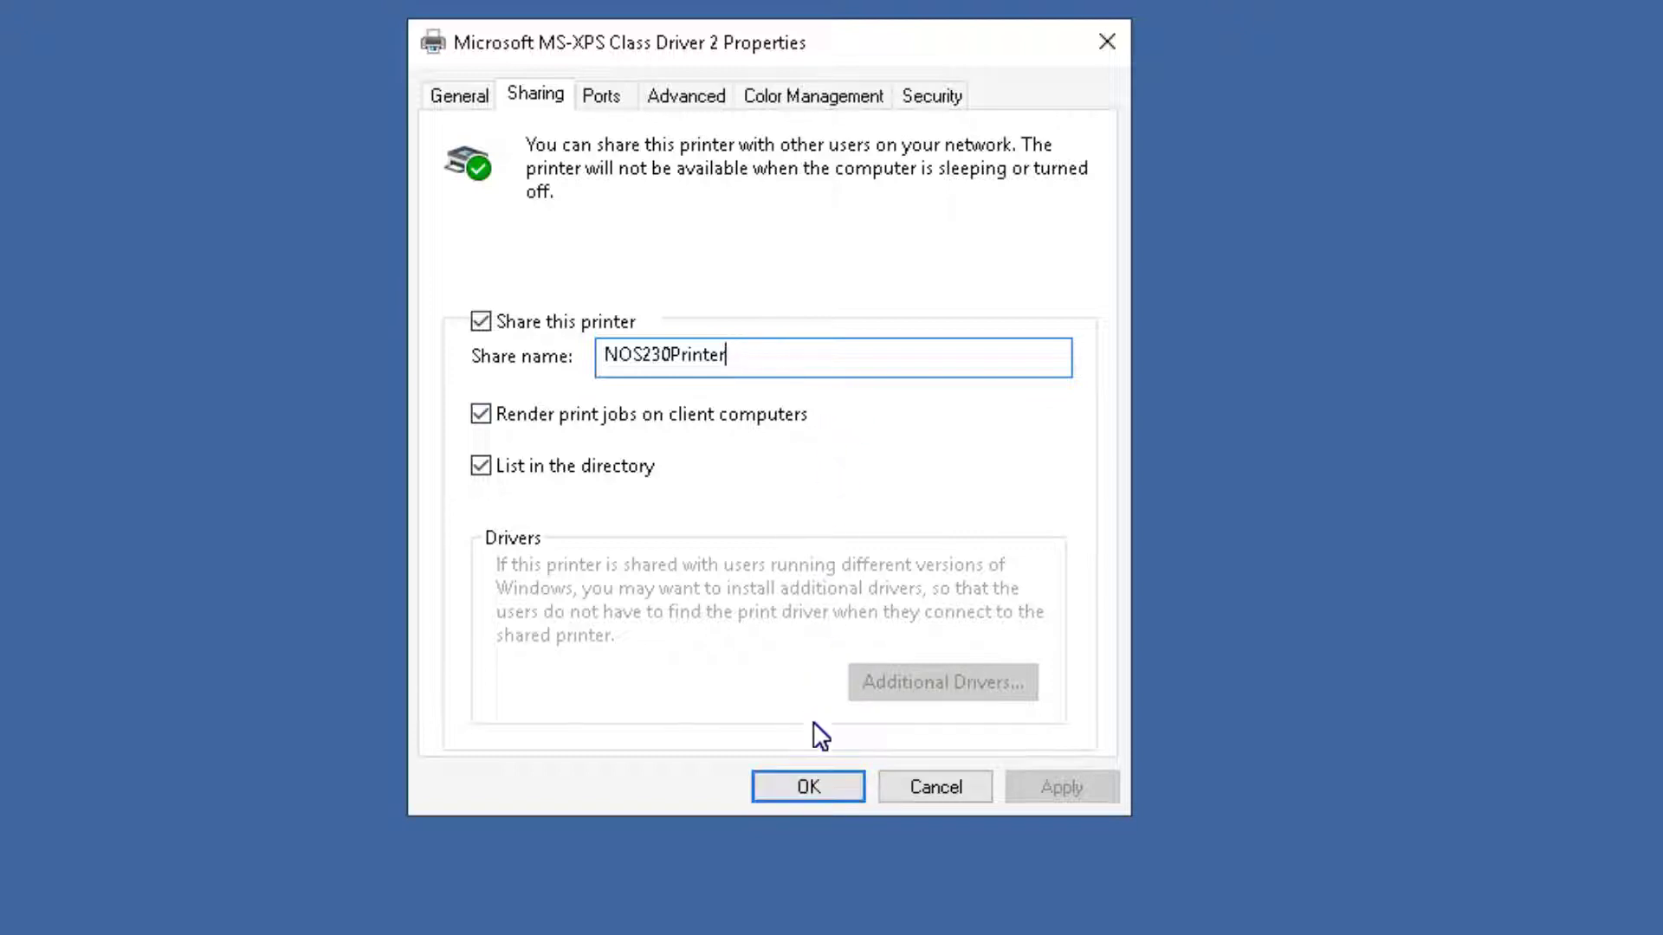
{"action": "left_click", "coordinate": [936, 99]}
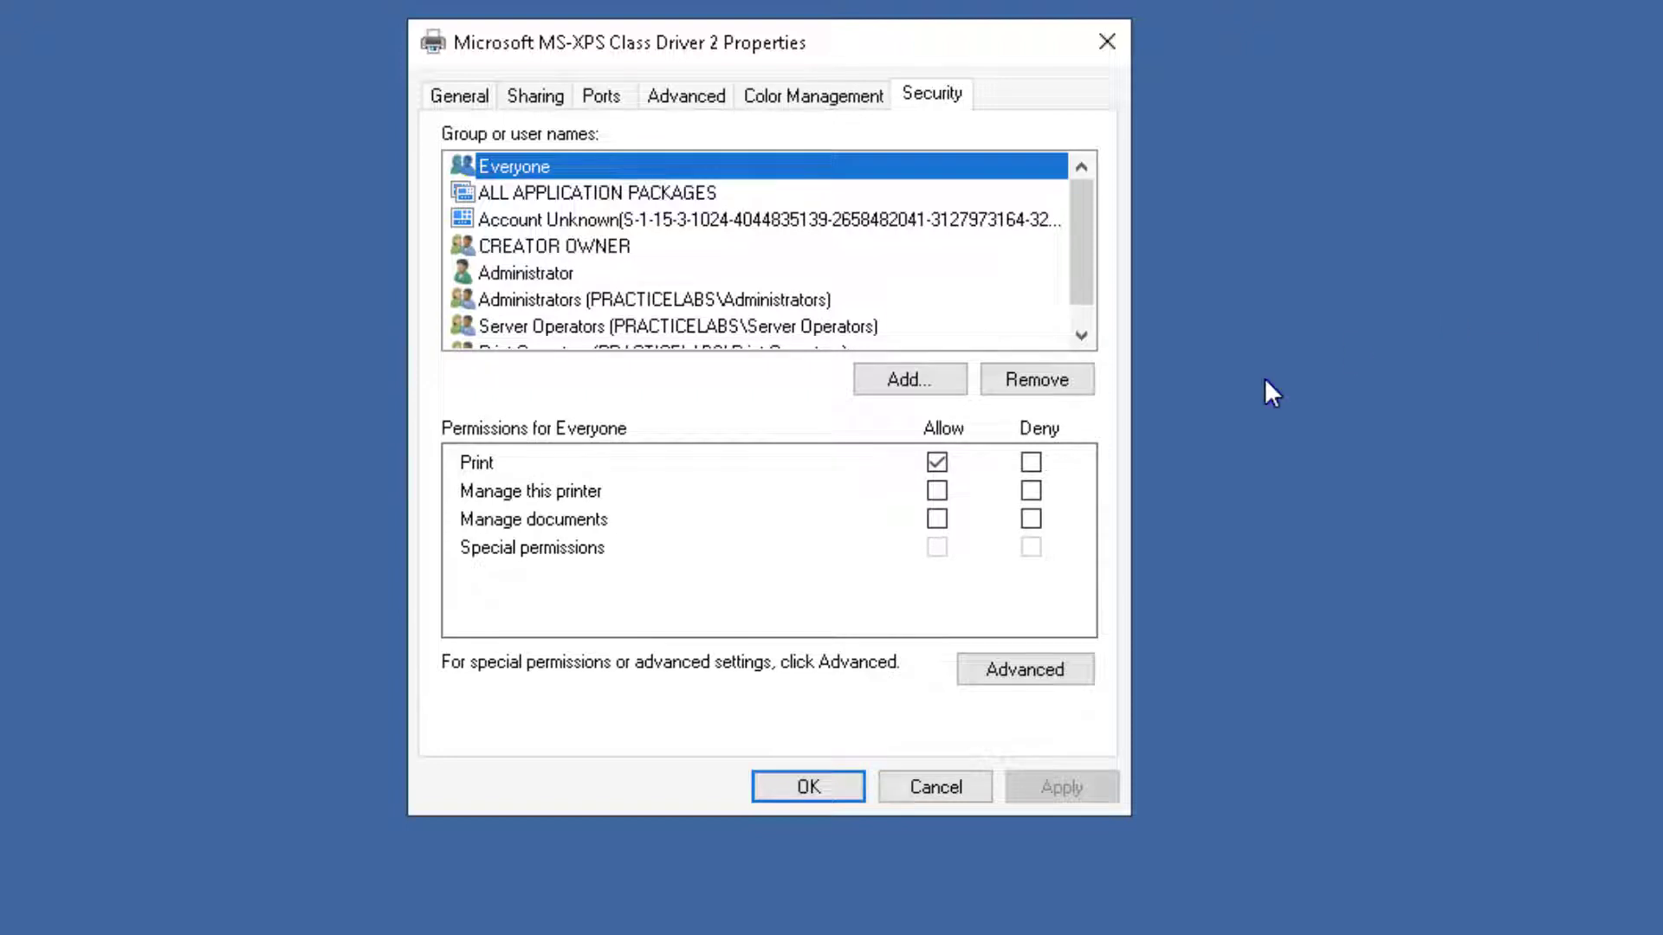
Add NOS230Group to the printer's security list after checking the name.
{"action": "left_click", "coordinate": [914, 381]}
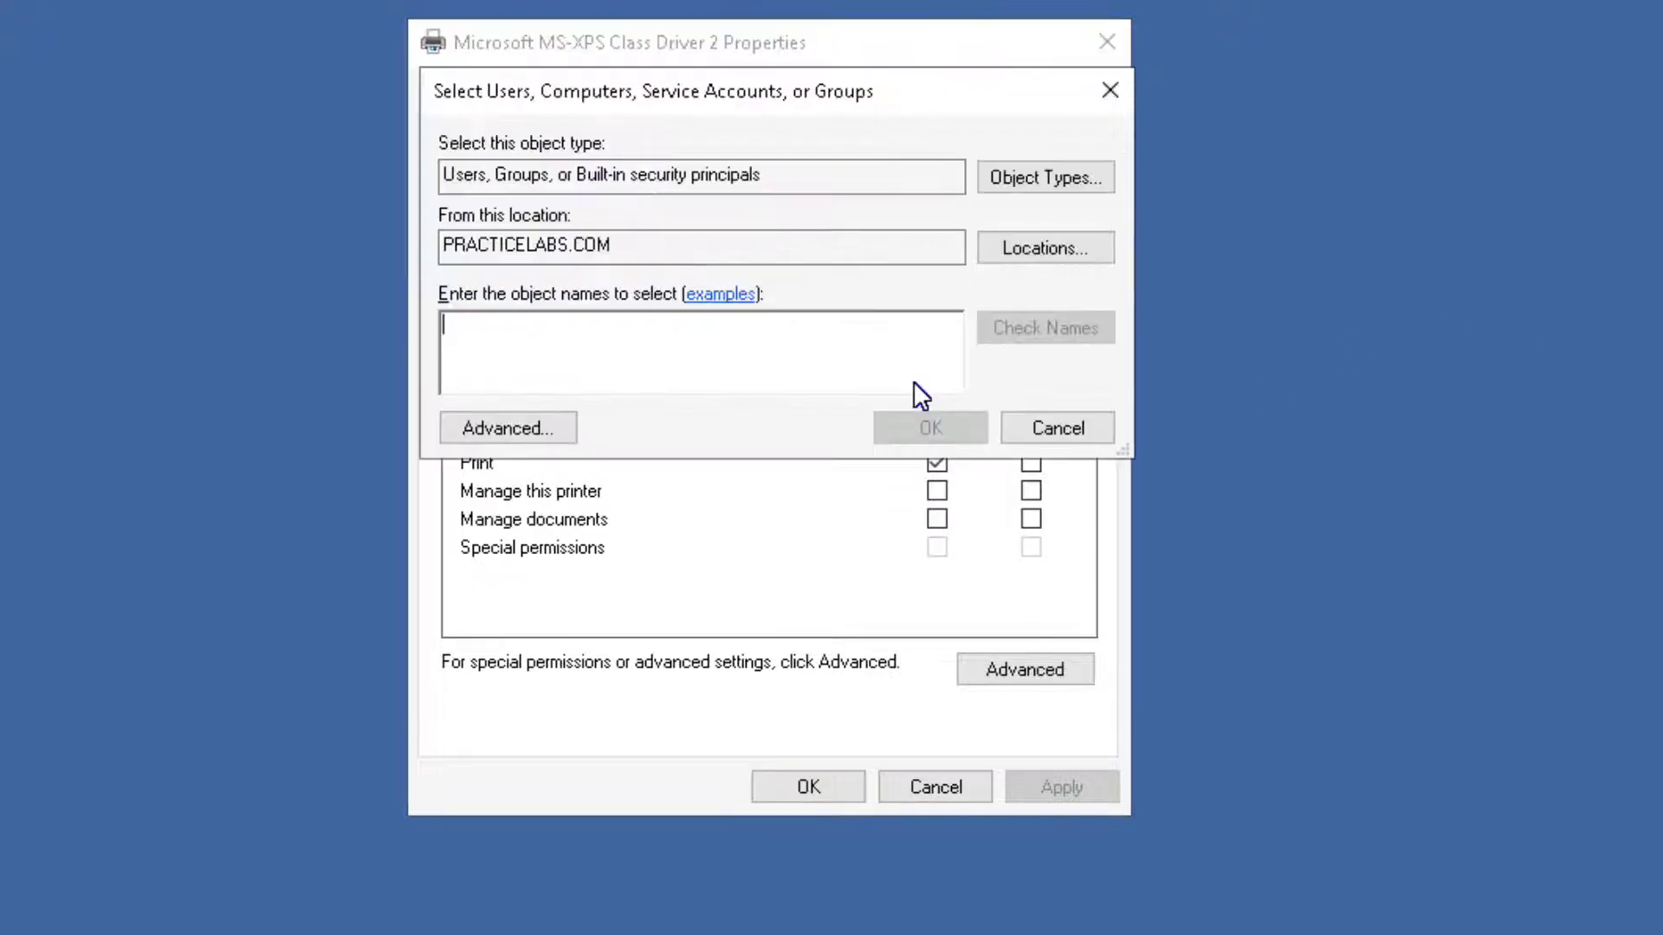
{"action": "type", "text": "NOS"}
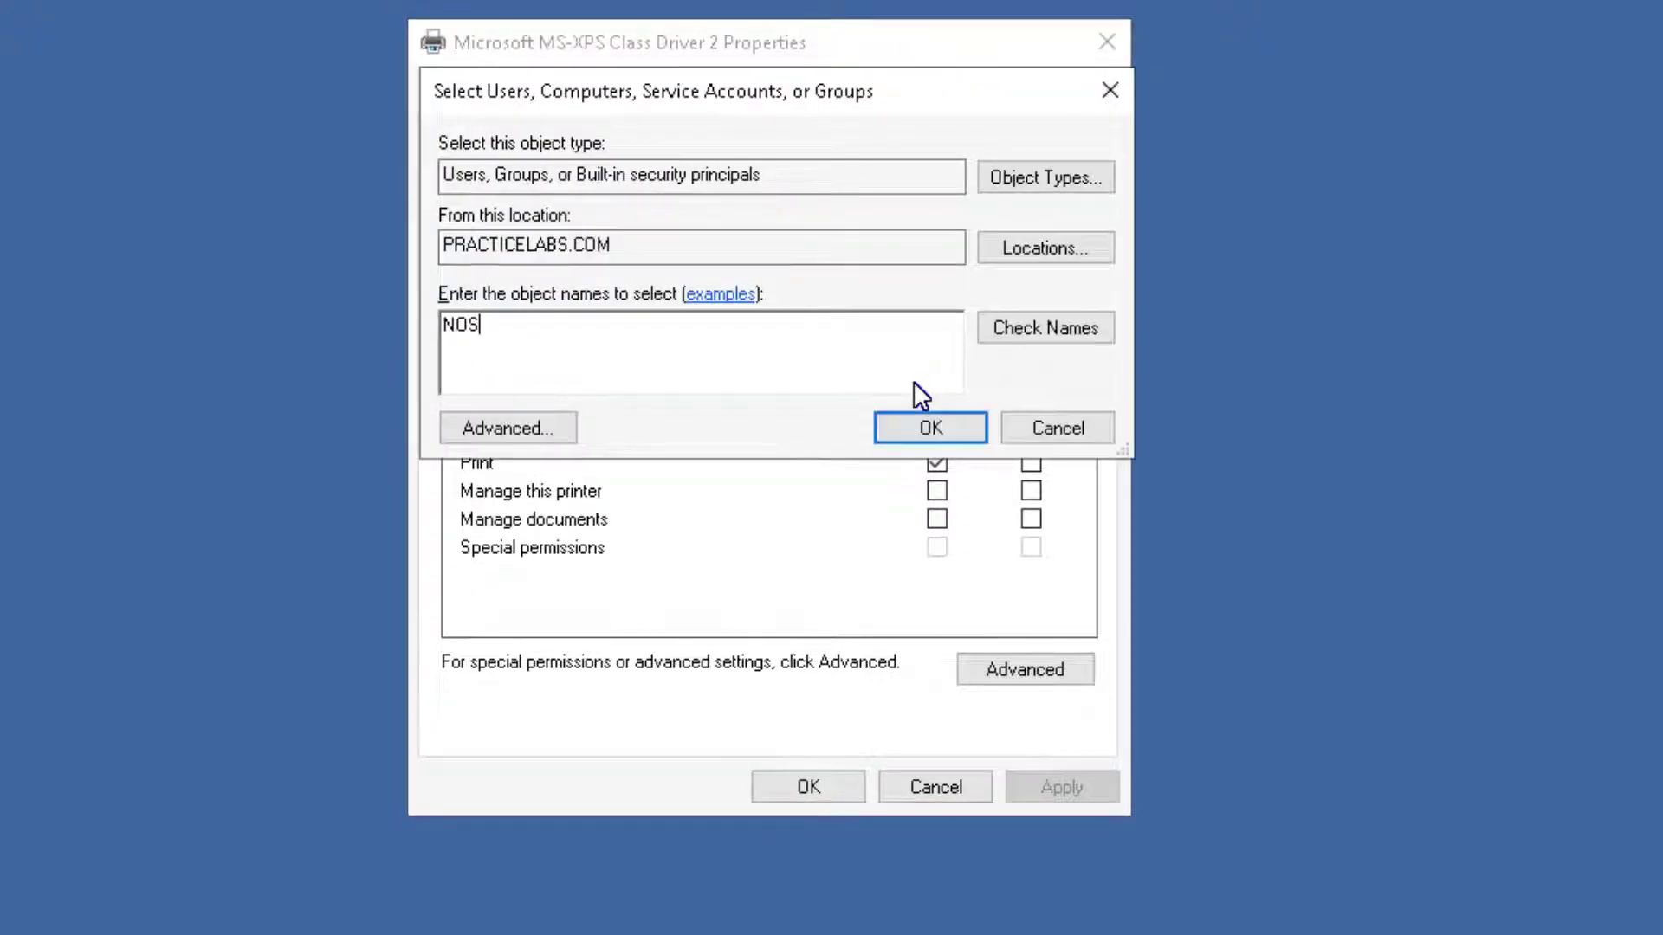
{"action": "type", "text": "230group"}
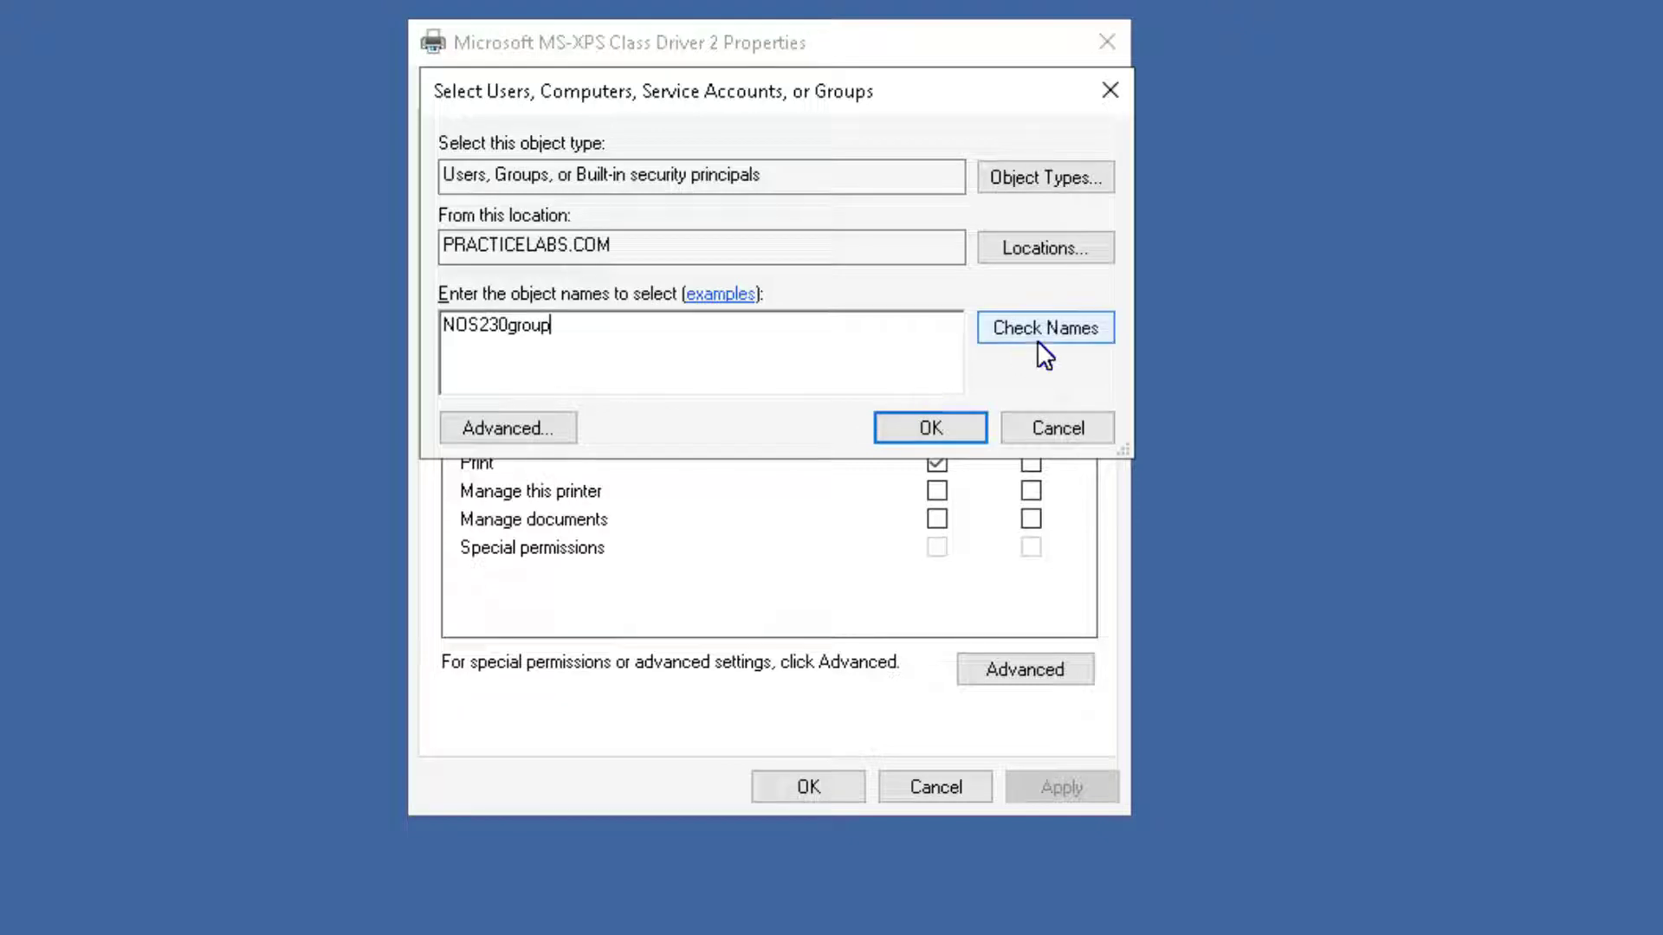
{"action": "left_click", "coordinate": [1026, 327]}
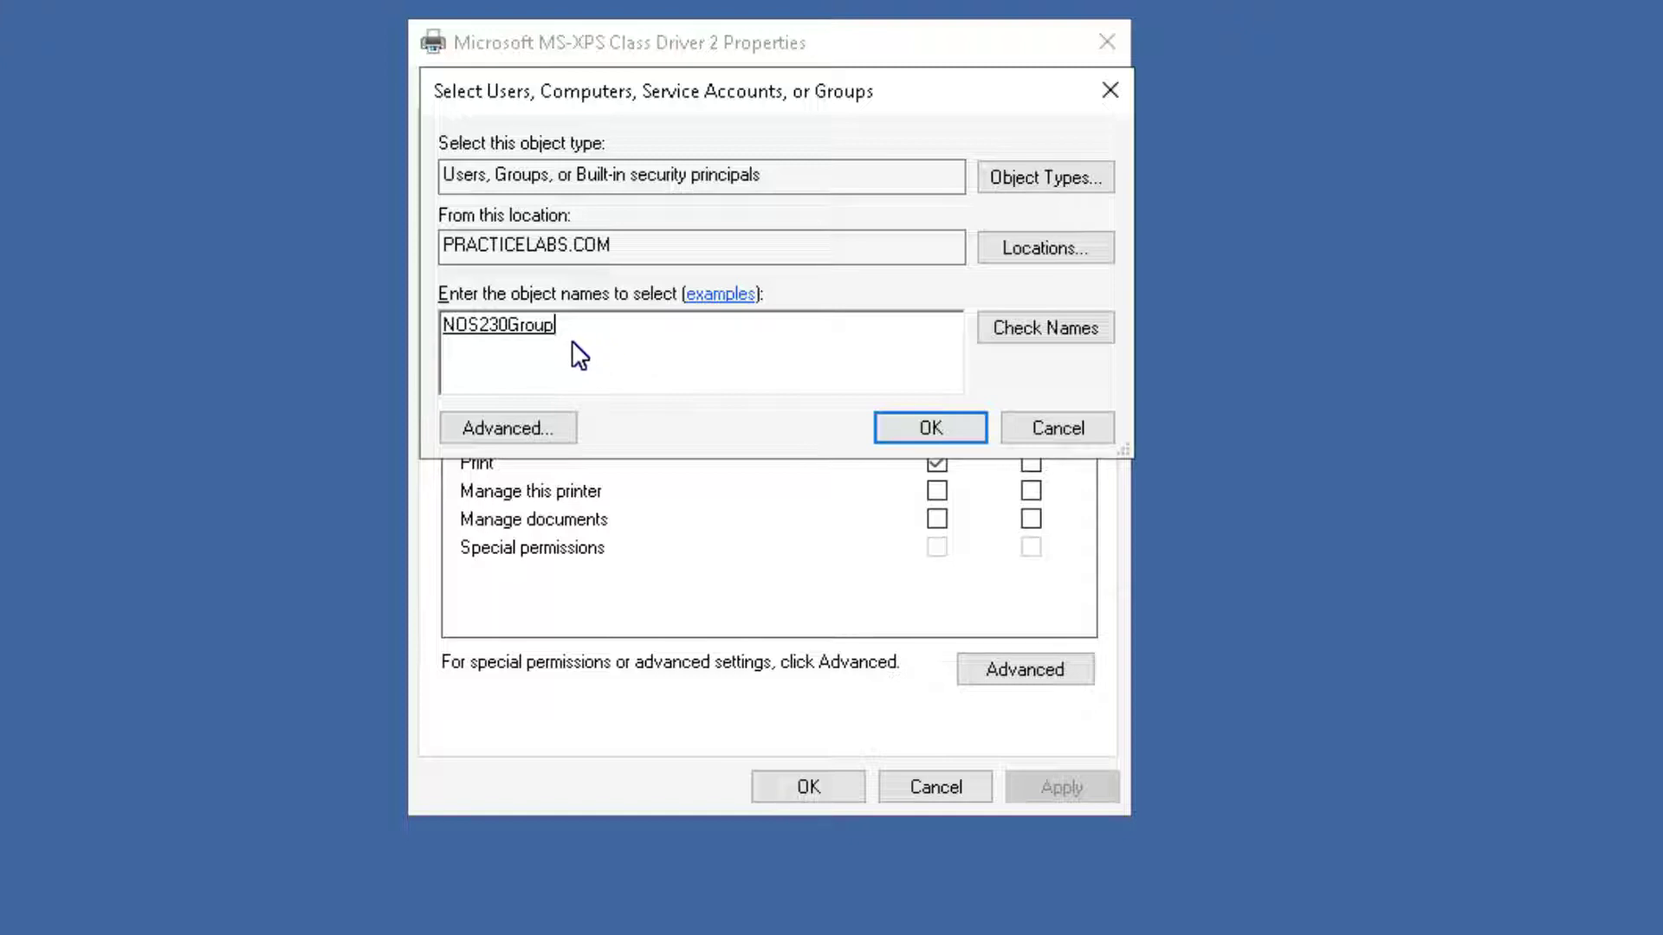
{"action": "left_click", "coordinate": [1026, 174]}
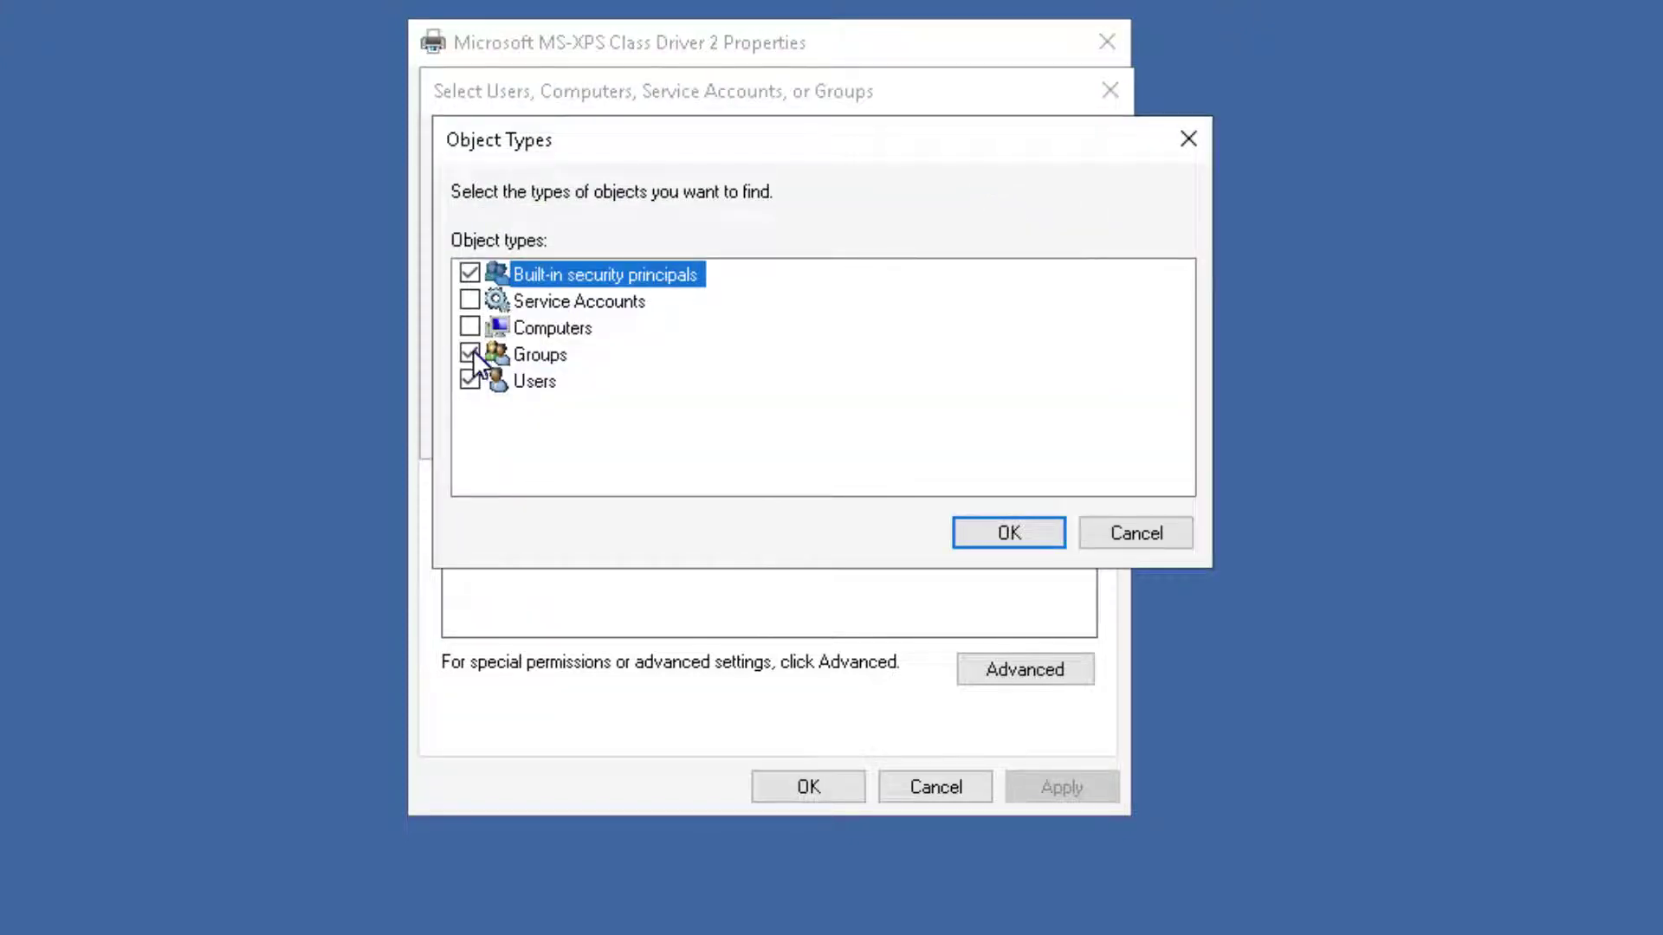
{"action": "left_click", "coordinate": [1126, 537]}
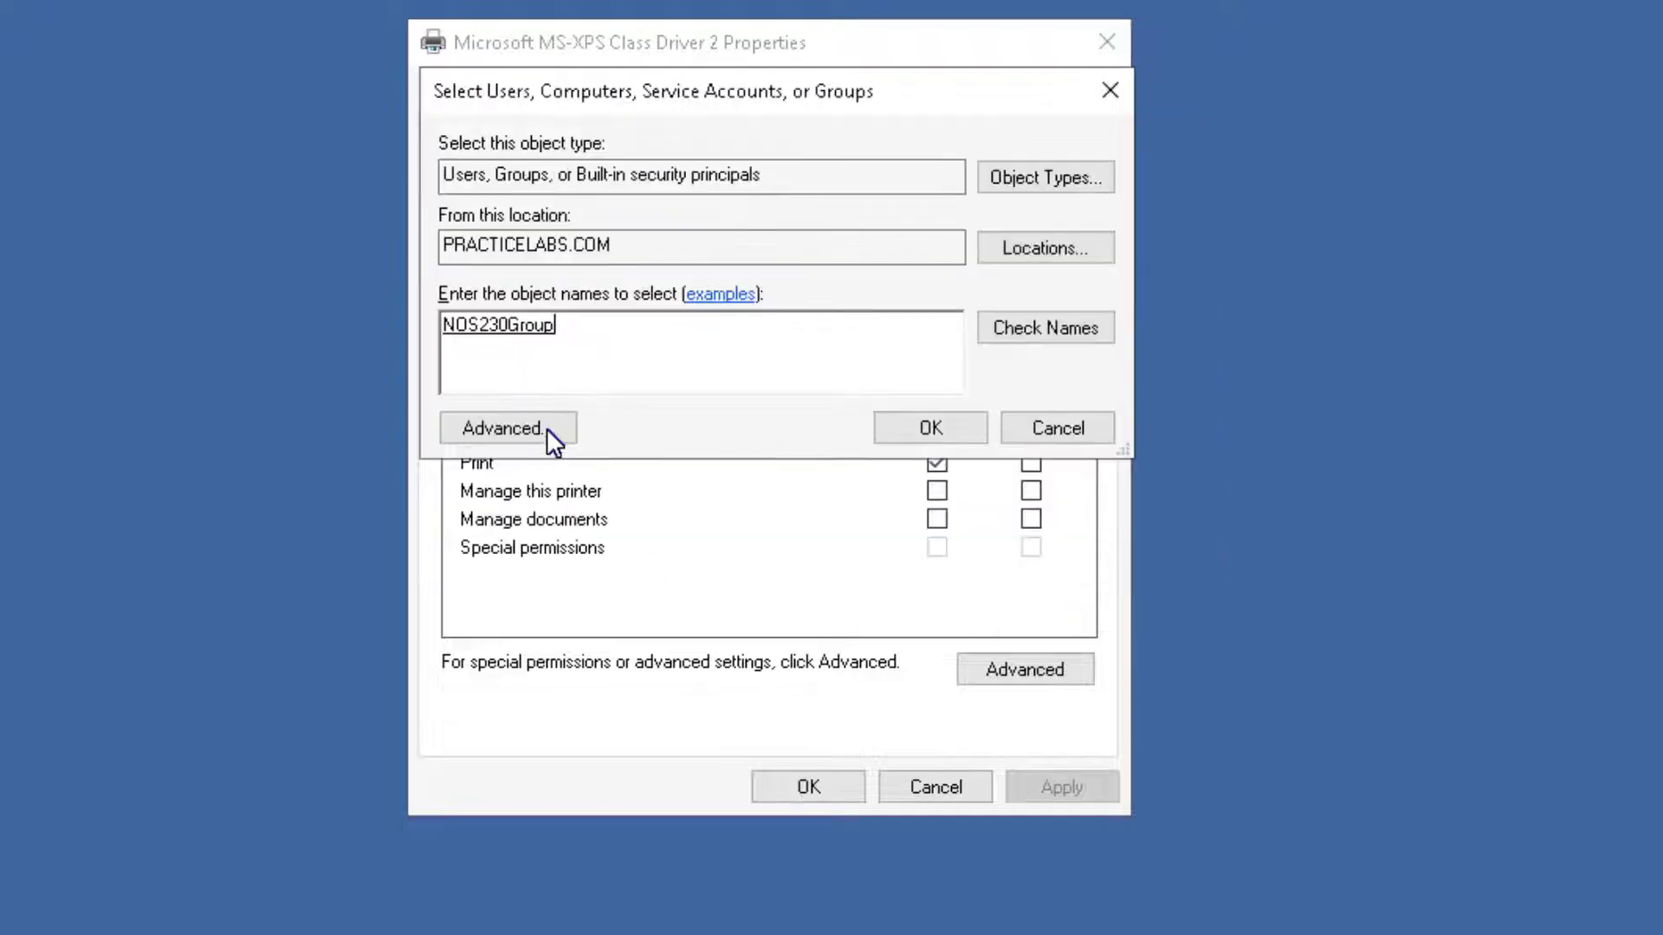
{"action": "left_click", "coordinate": [918, 430]}
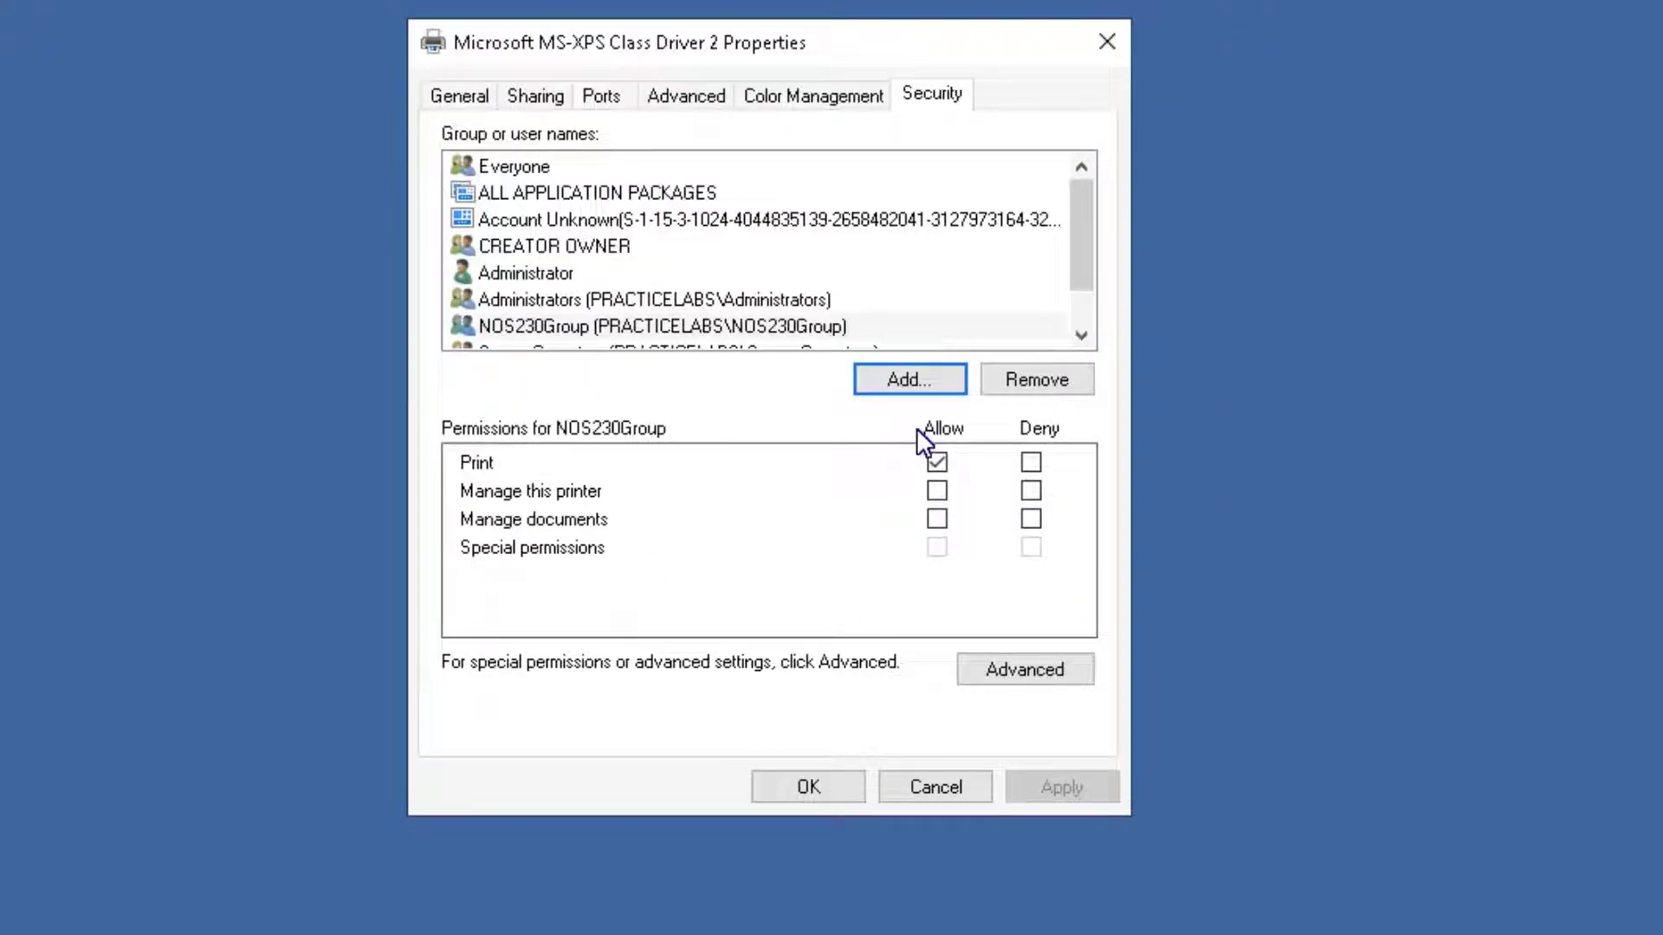
Allow NOS230Group Manage documents in addition to Print.
{"action": "left_click", "coordinate": [653, 321]}
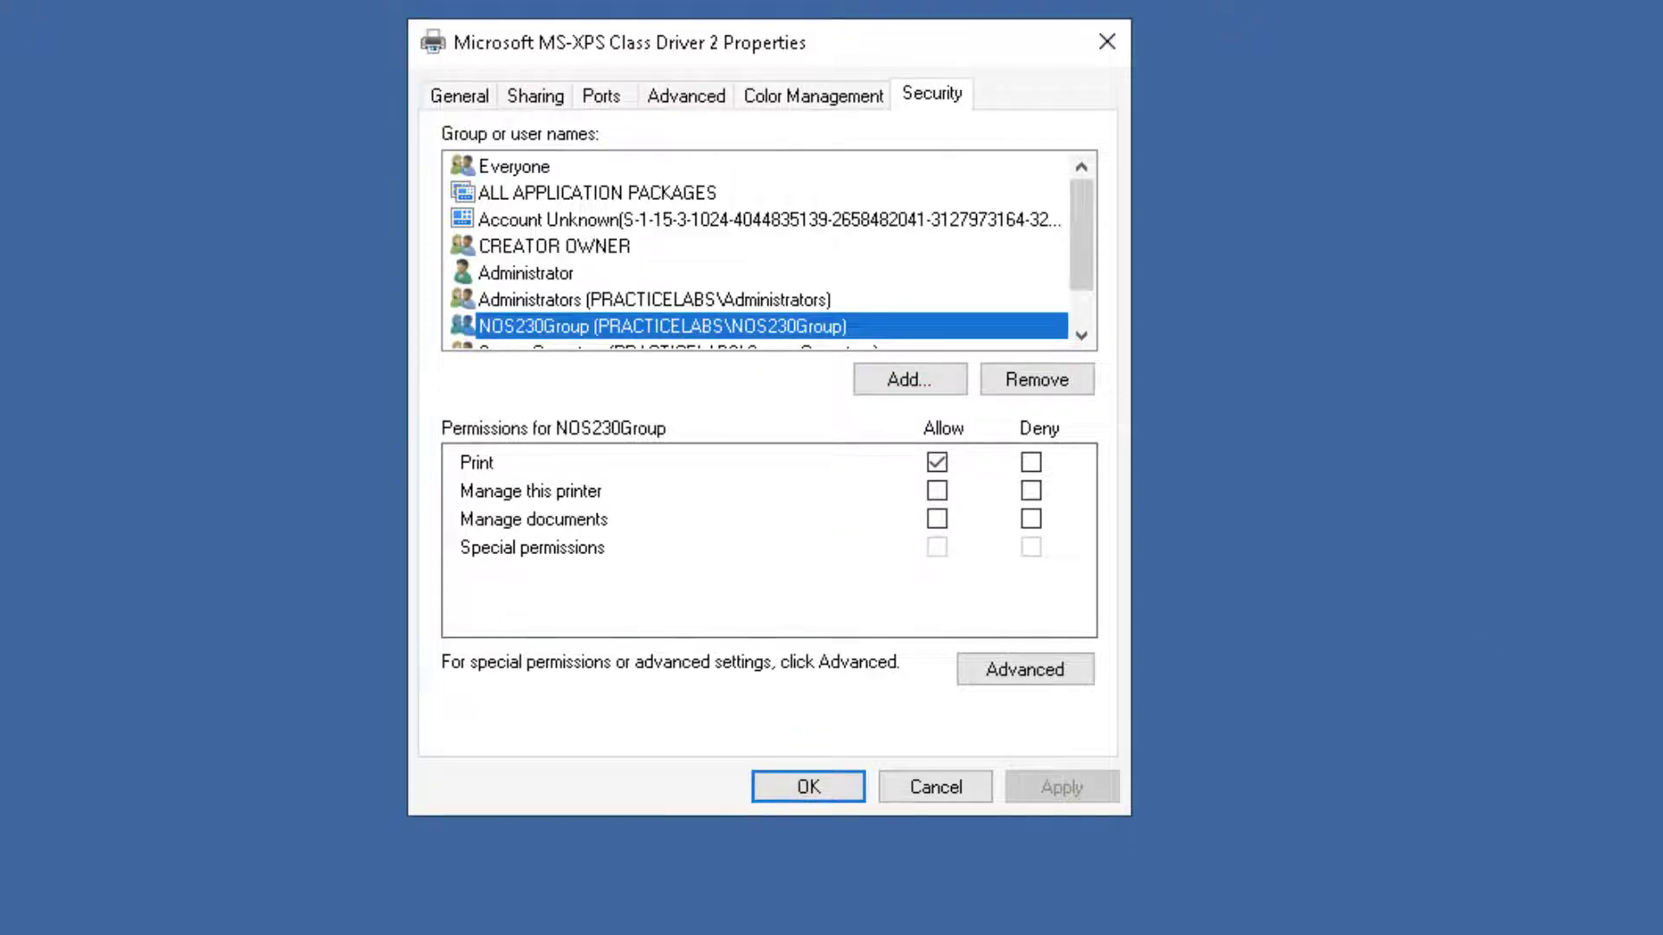
{"action": "left_click", "coordinate": [935, 523]}
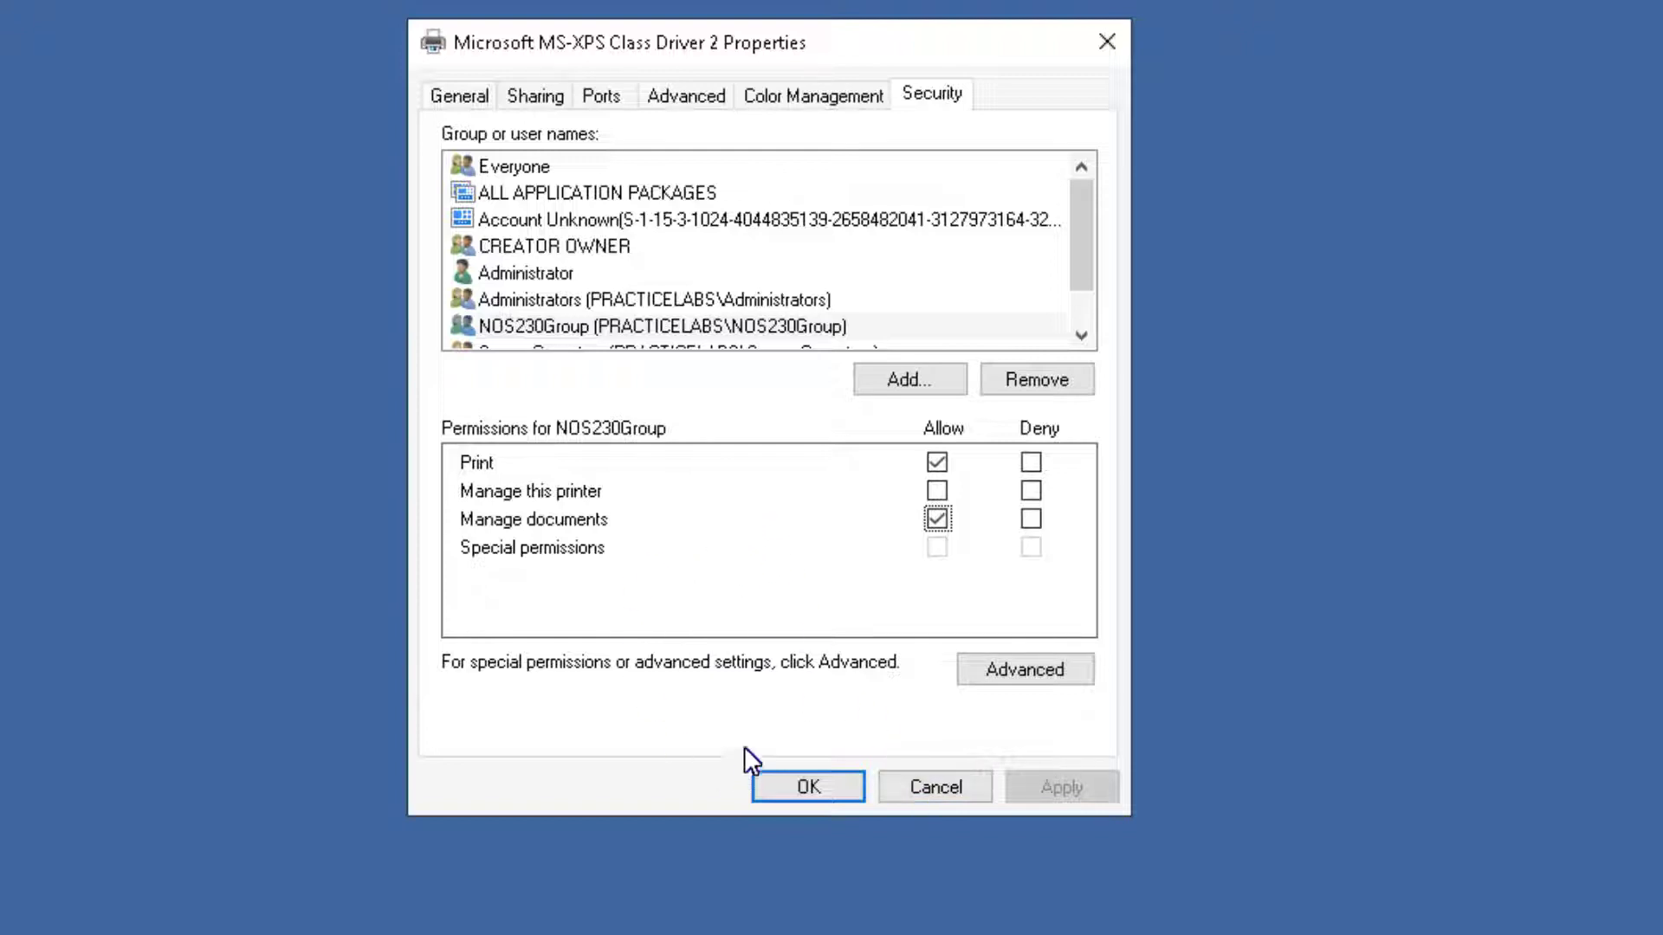
{"action": "left_click", "coordinate": [866, 374]}
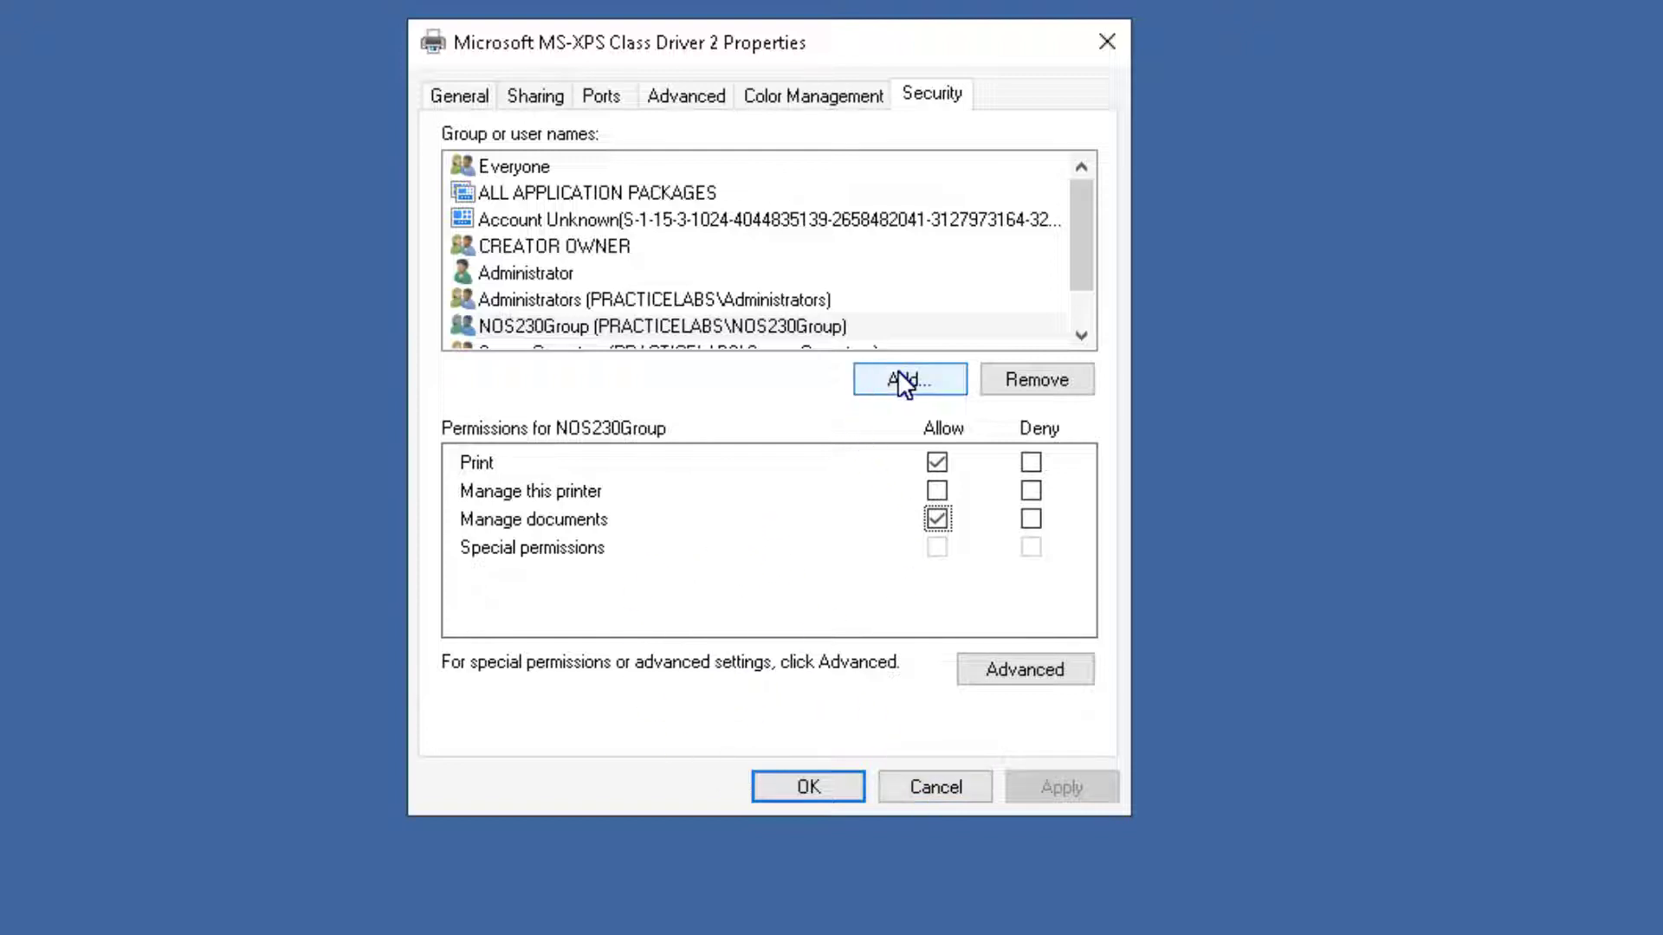
Grant the lab user Print, Manage this printer and Manage documents permissions, then save the printer properties.
{"action": "type", "text": "Ju"}
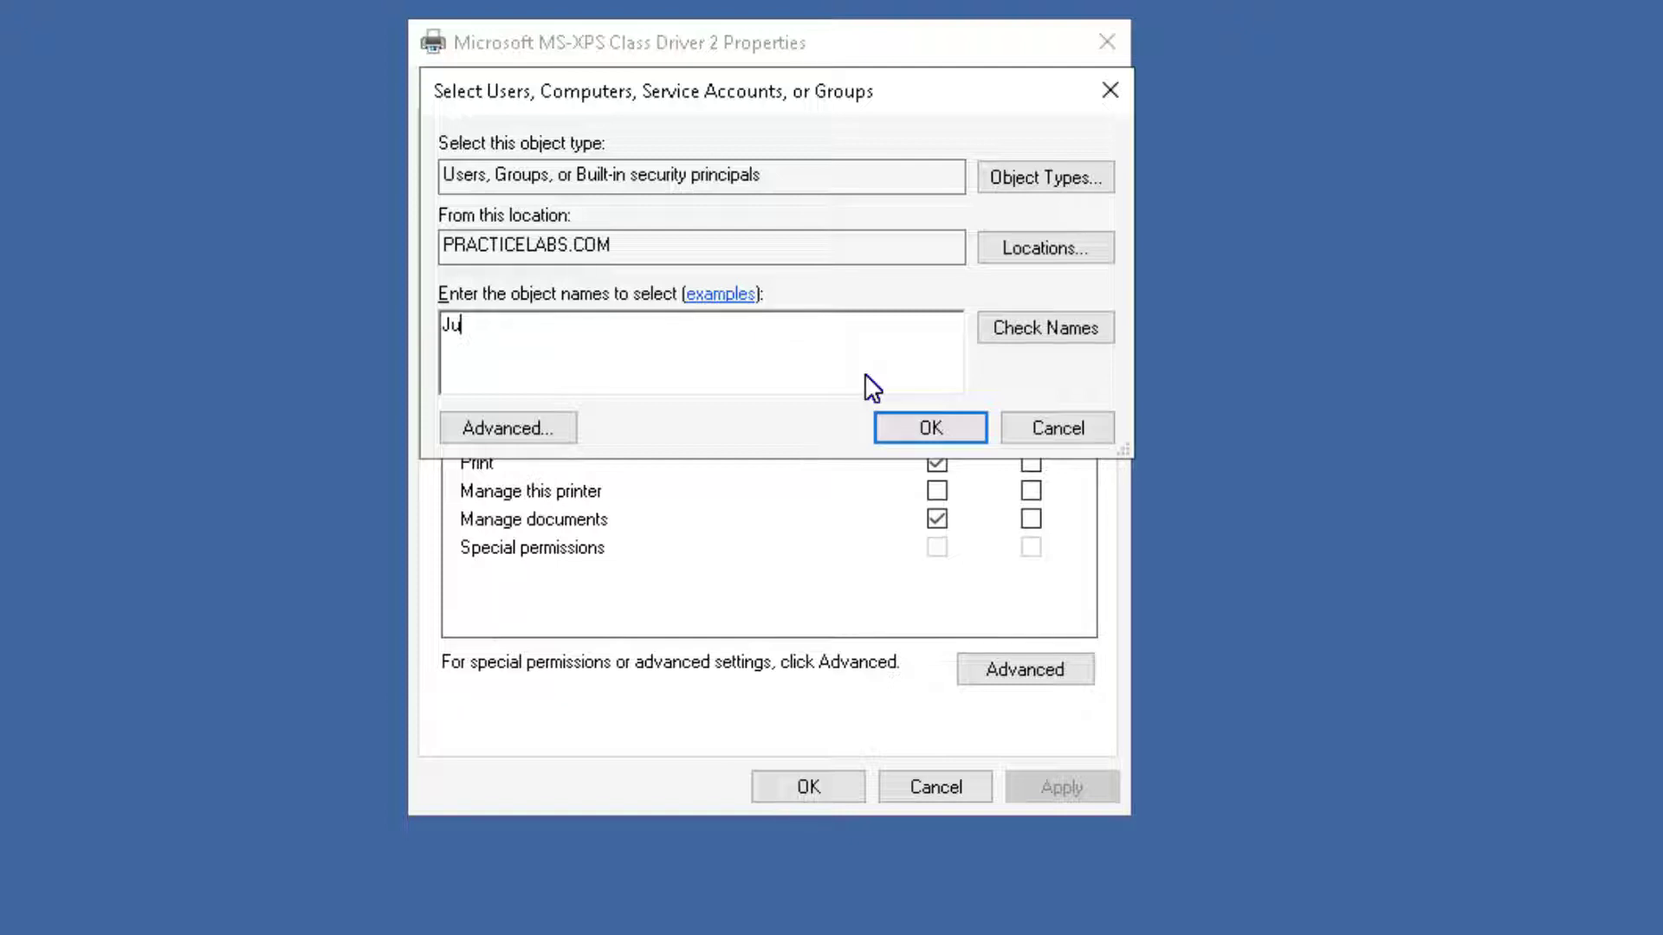
{"action": "type", "text": "lie"}
{"action": "key", "text": "Return"}
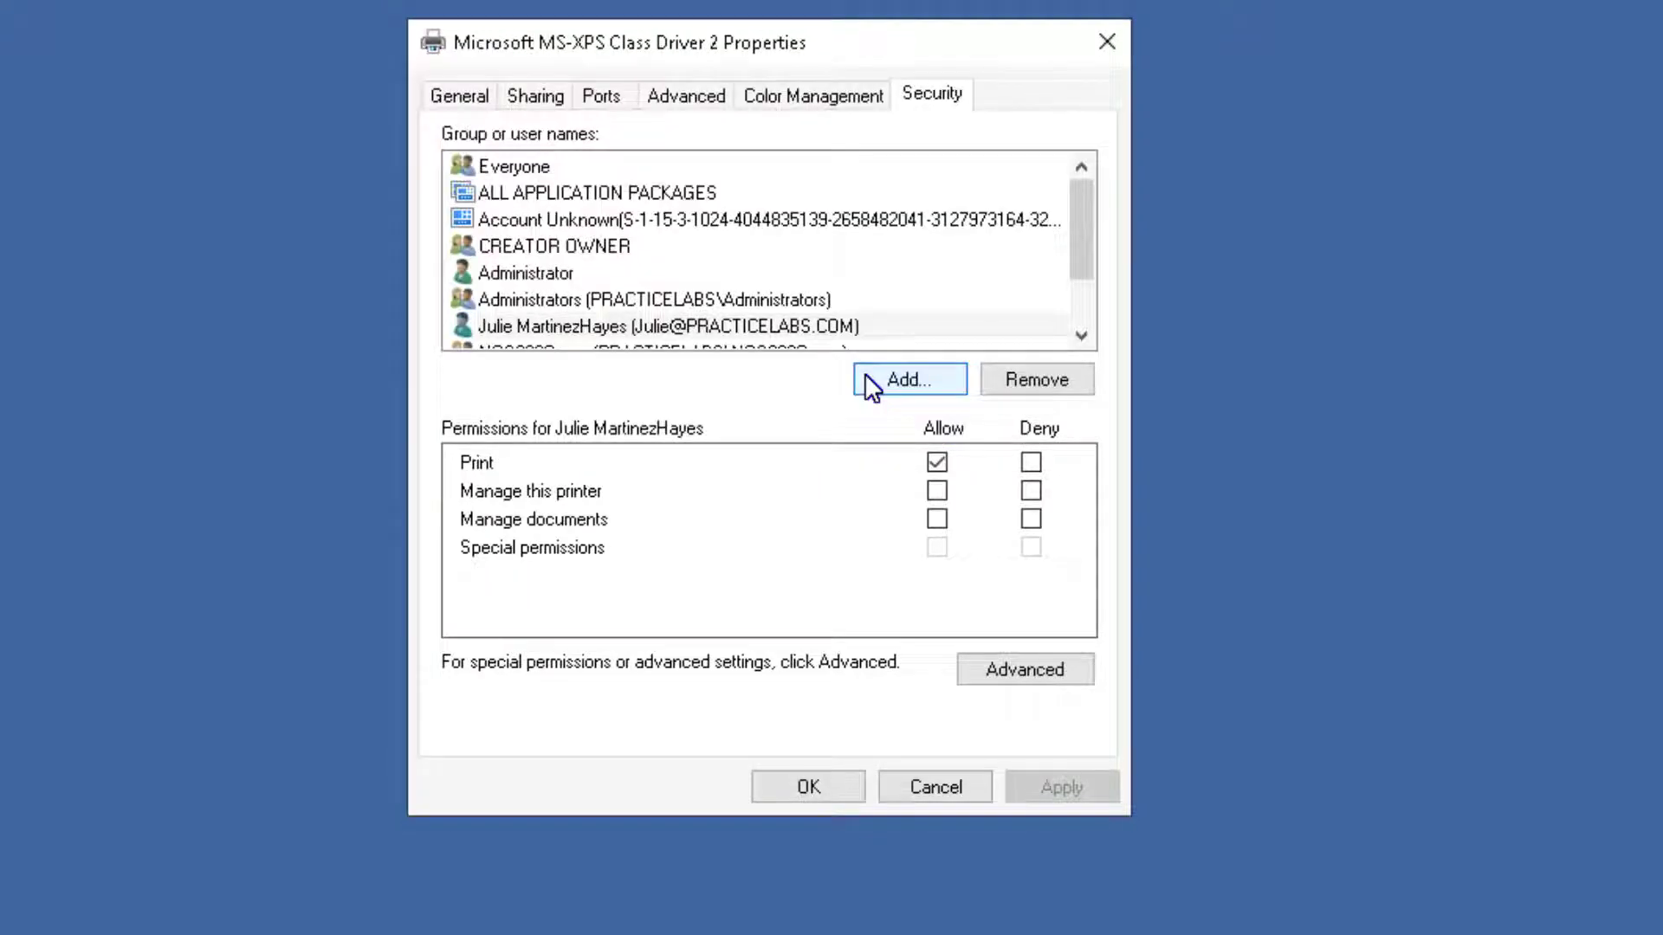
{"action": "left_click", "coordinate": [938, 523]}
{"action": "left_click", "coordinate": [939, 492]}
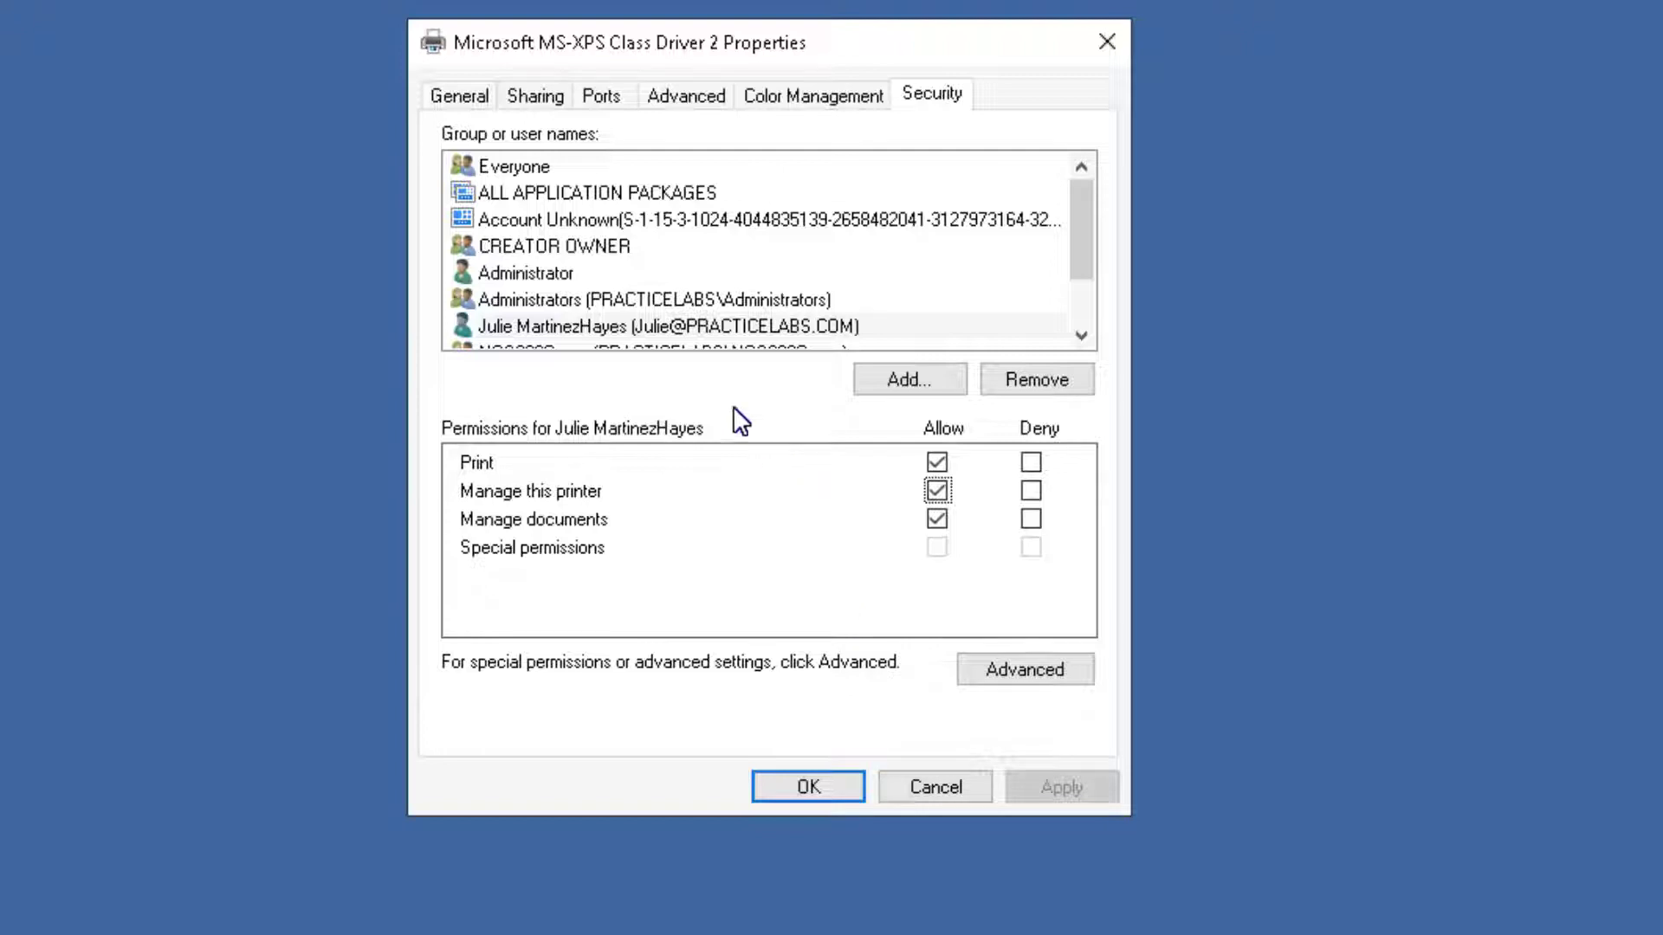
{"action": "left_click", "coordinate": [511, 326]}
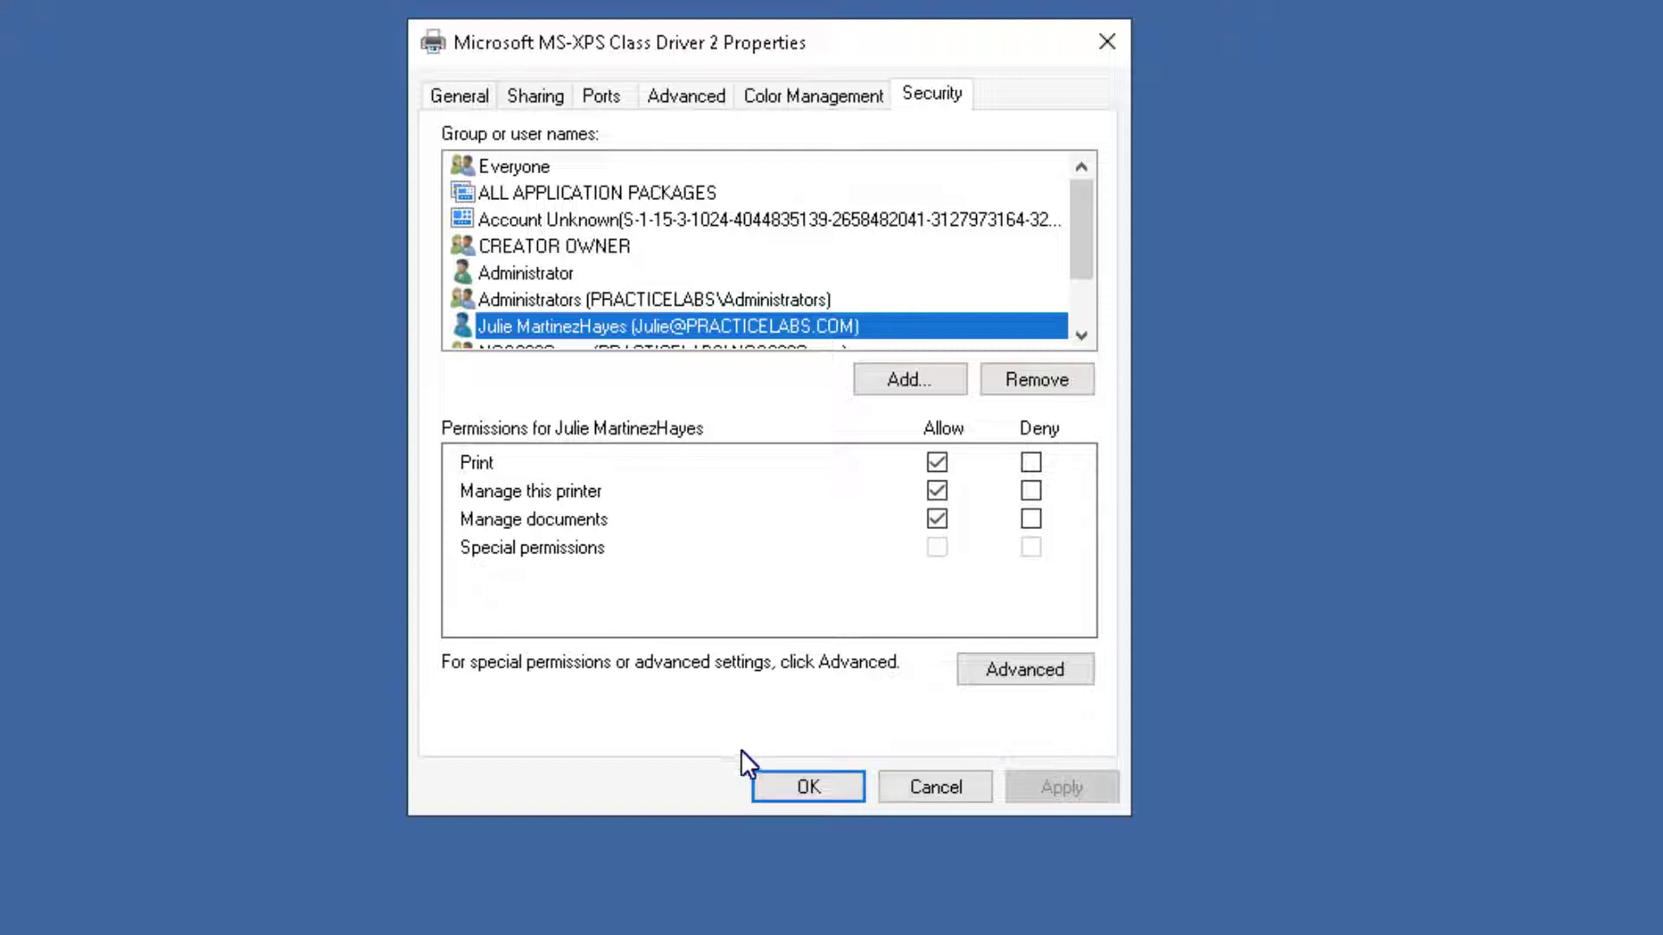
{"action": "left_click", "coordinate": [806, 786]}
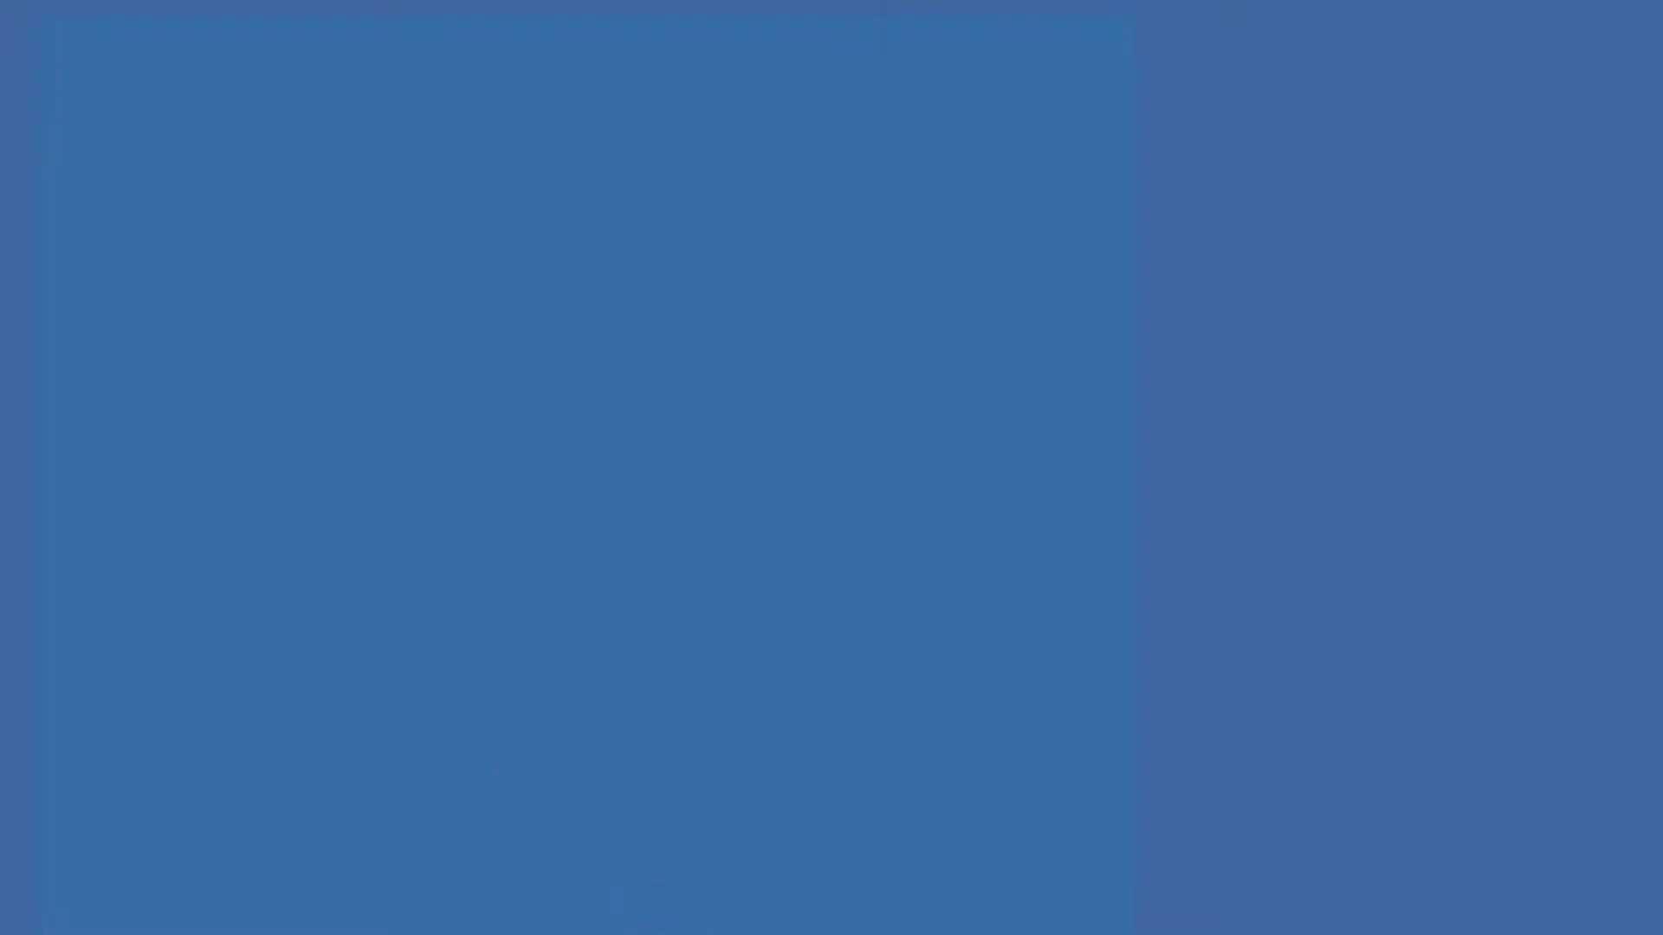
Launch Group Policy Management from Server Manager's Tools menu and bring its console to the front.
{"action": "left_click", "coordinate": [288, 885]}
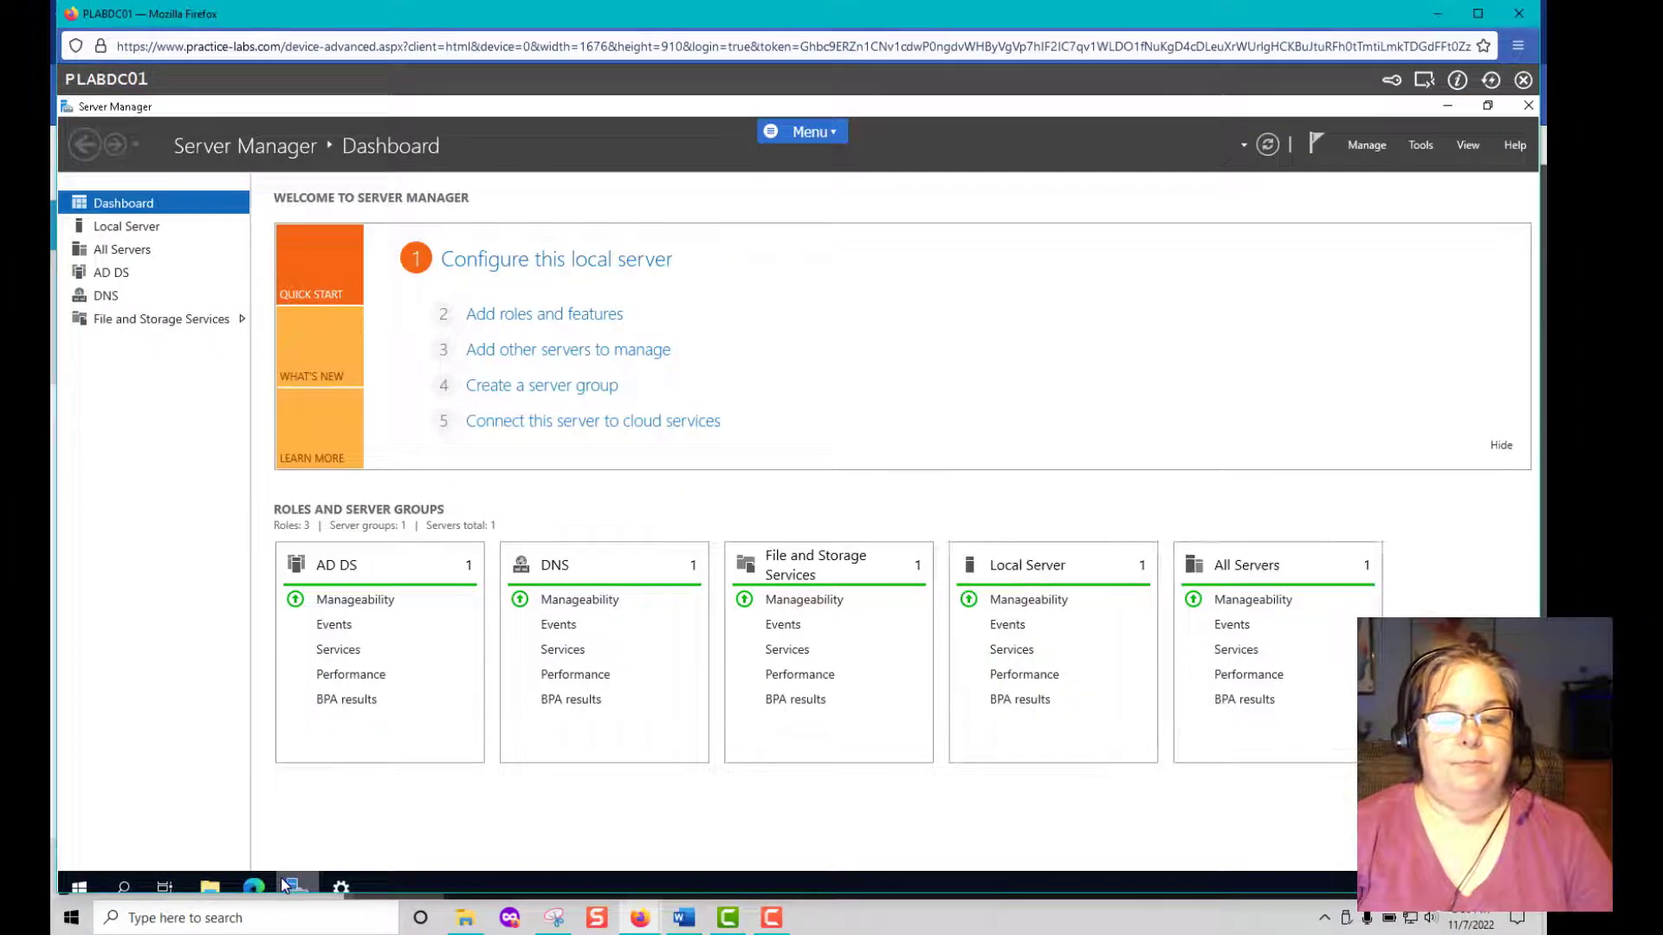
{"action": "left_click", "coordinate": [1422, 149]}
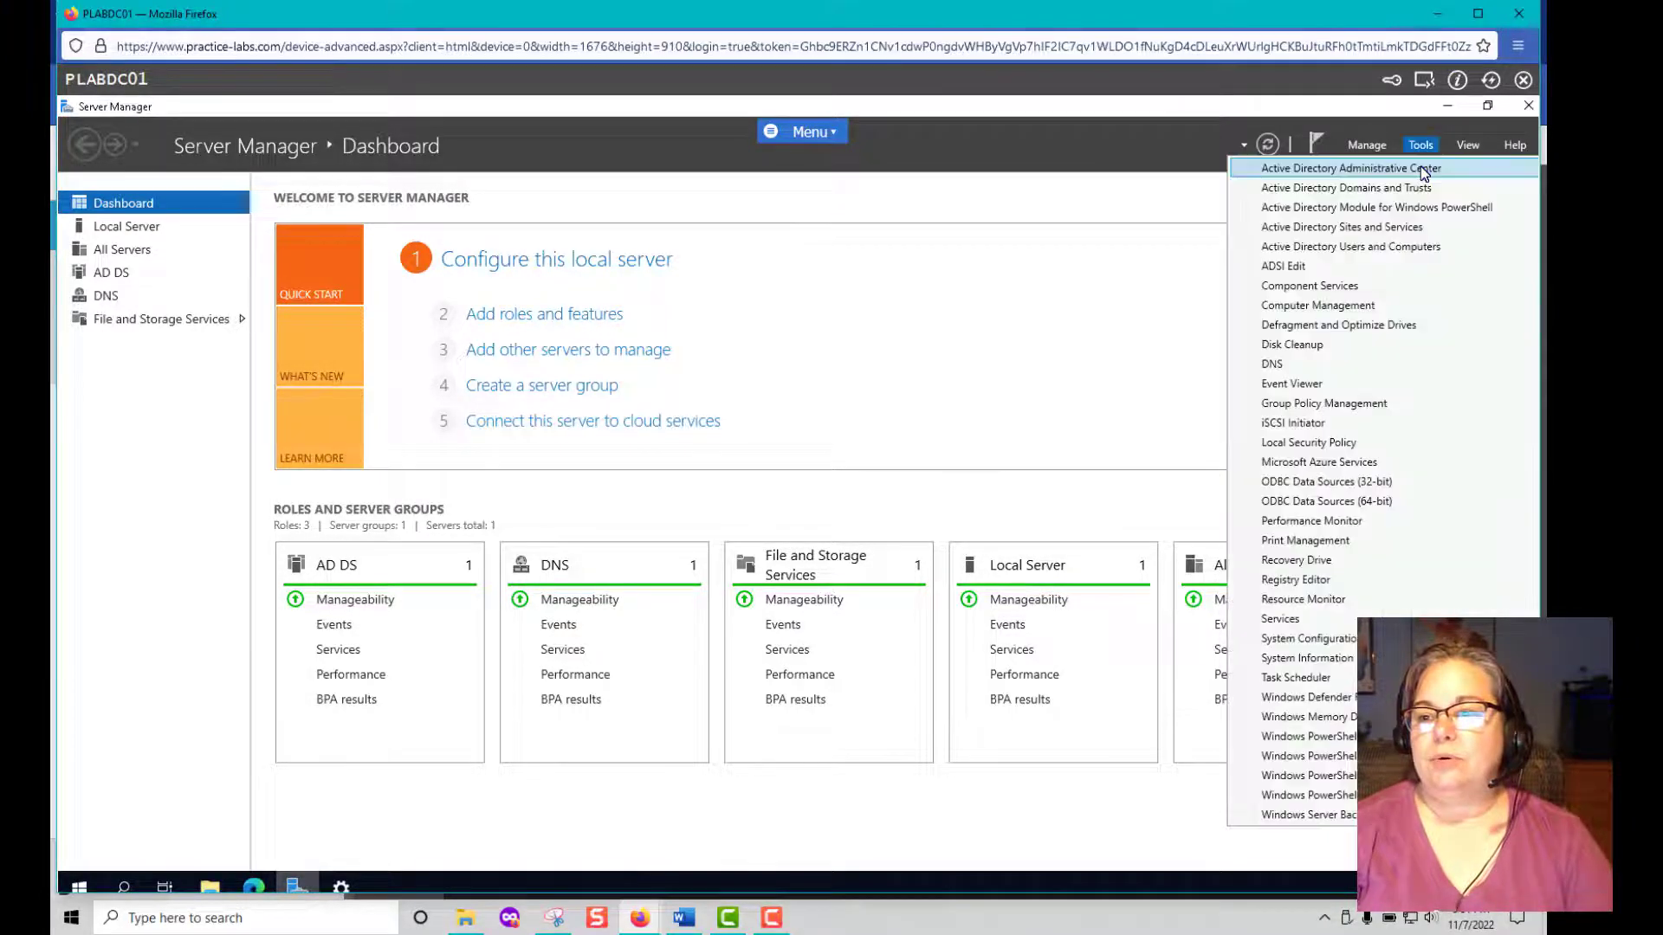
{"action": "left_click", "coordinate": [1280, 404]}
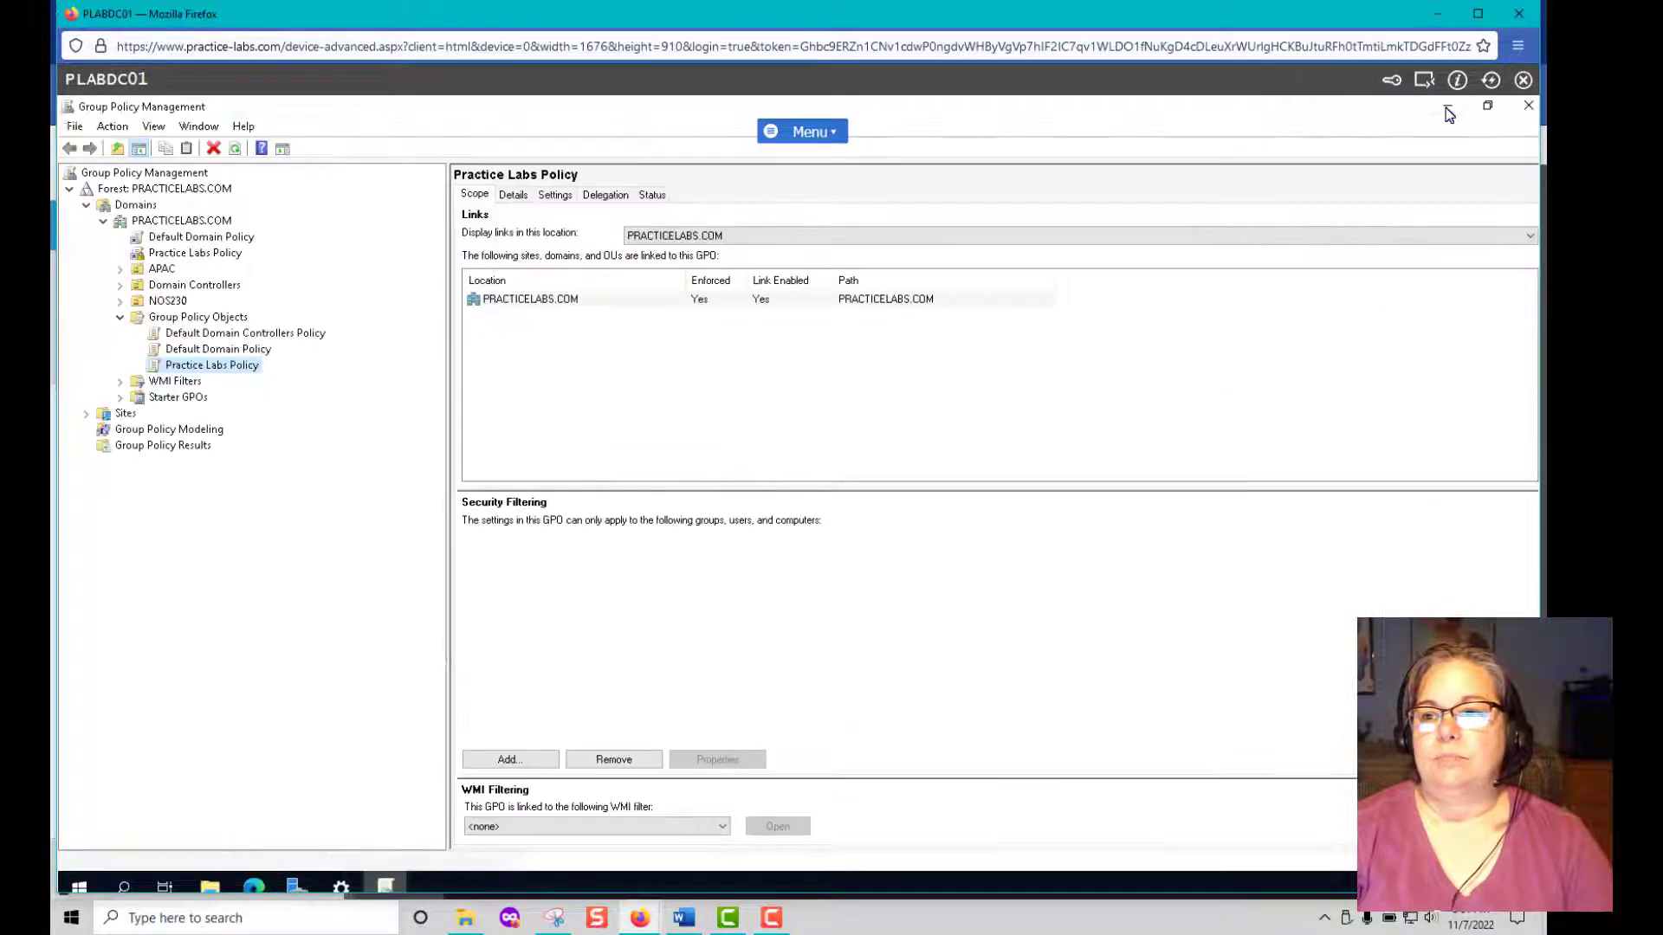
{"action": "left_click", "coordinate": [1448, 108]}
{"action": "left_click", "coordinate": [1447, 108]}
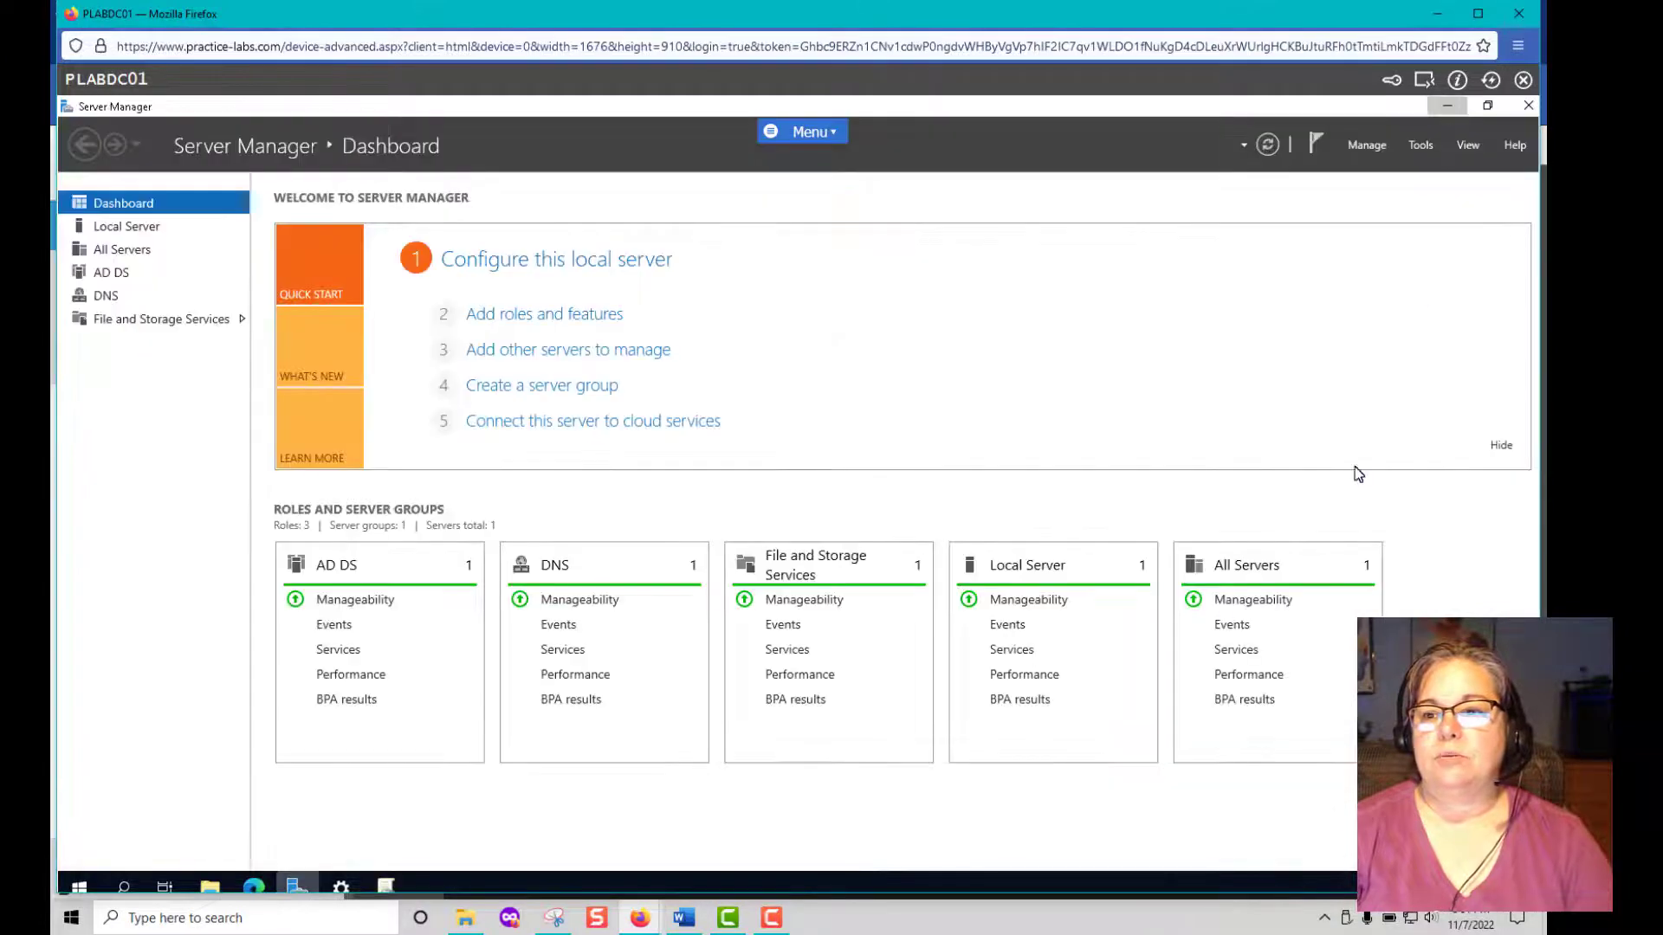
{"action": "left_click", "coordinate": [385, 887]}
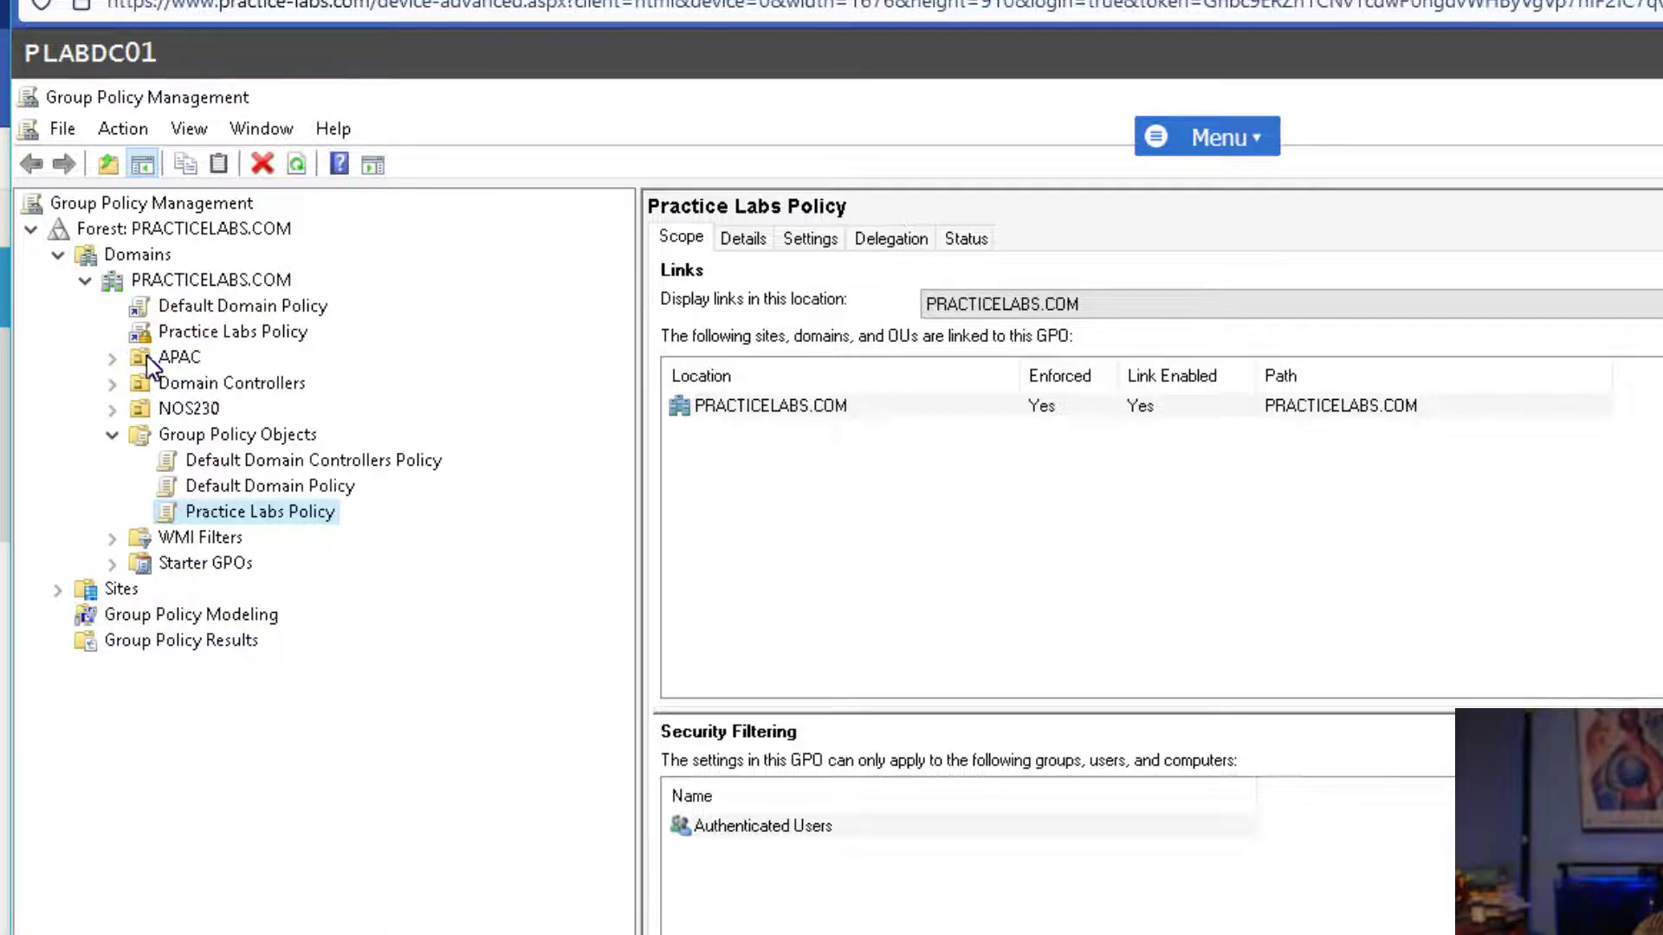
Create a new GPO named AssignPrinter under Group Policy Objects and select it for editing.
{"action": "left_click", "coordinate": [115, 359]}
{"action": "right_click", "coordinate": [243, 439]}
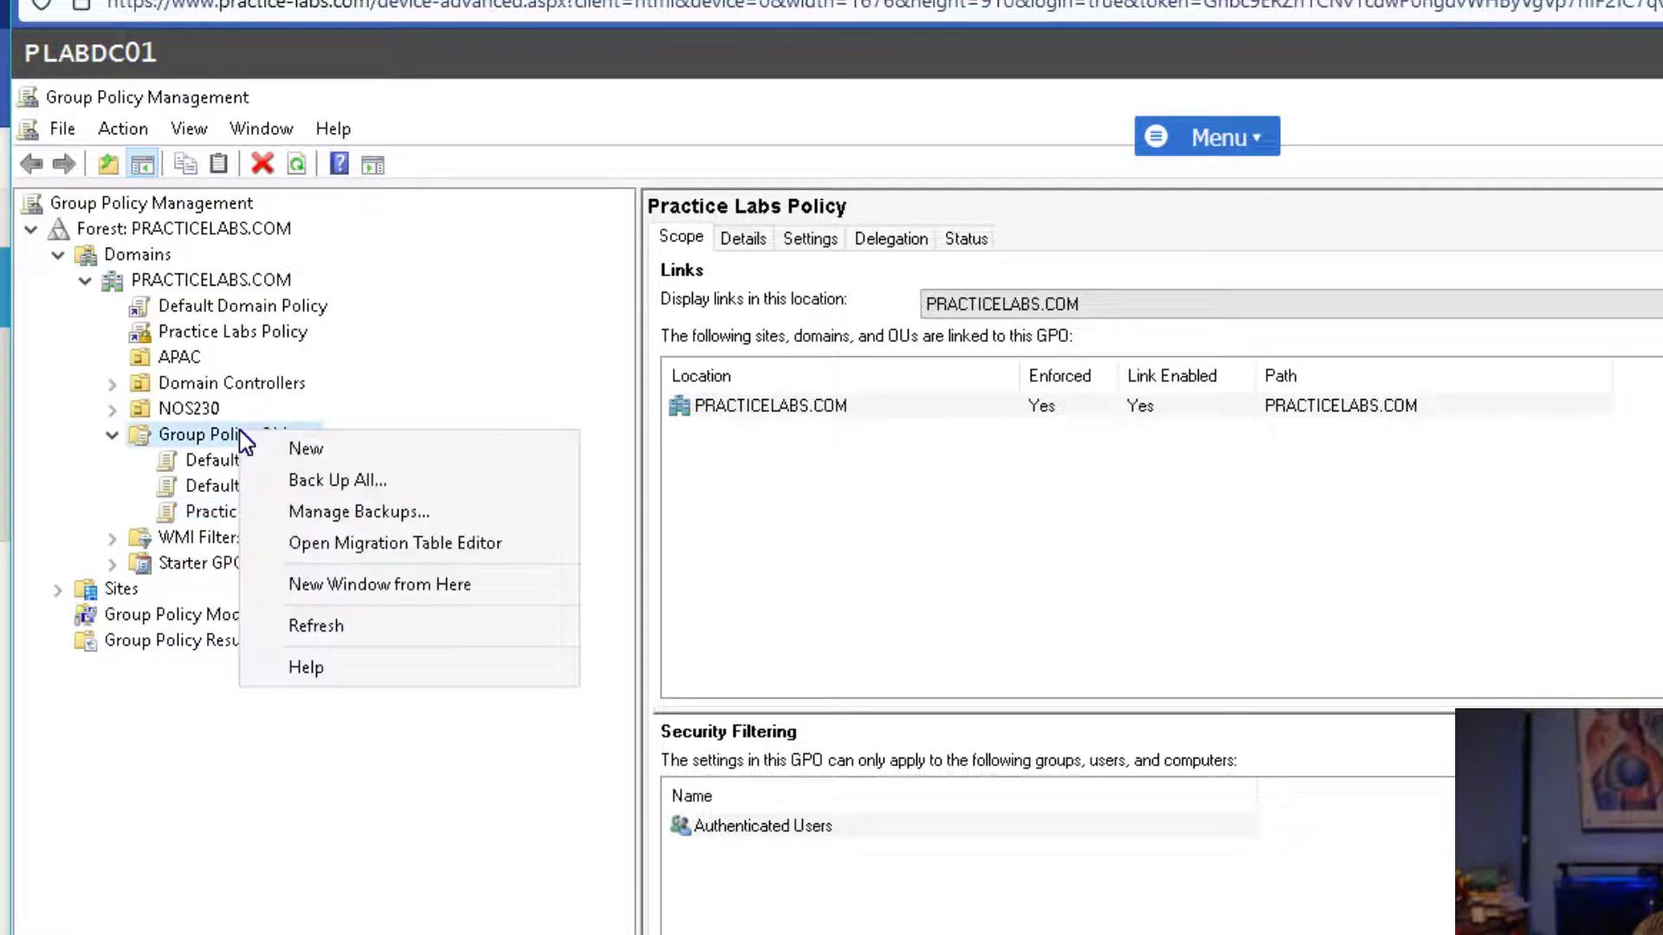
{"action": "left_click", "coordinate": [304, 447]}
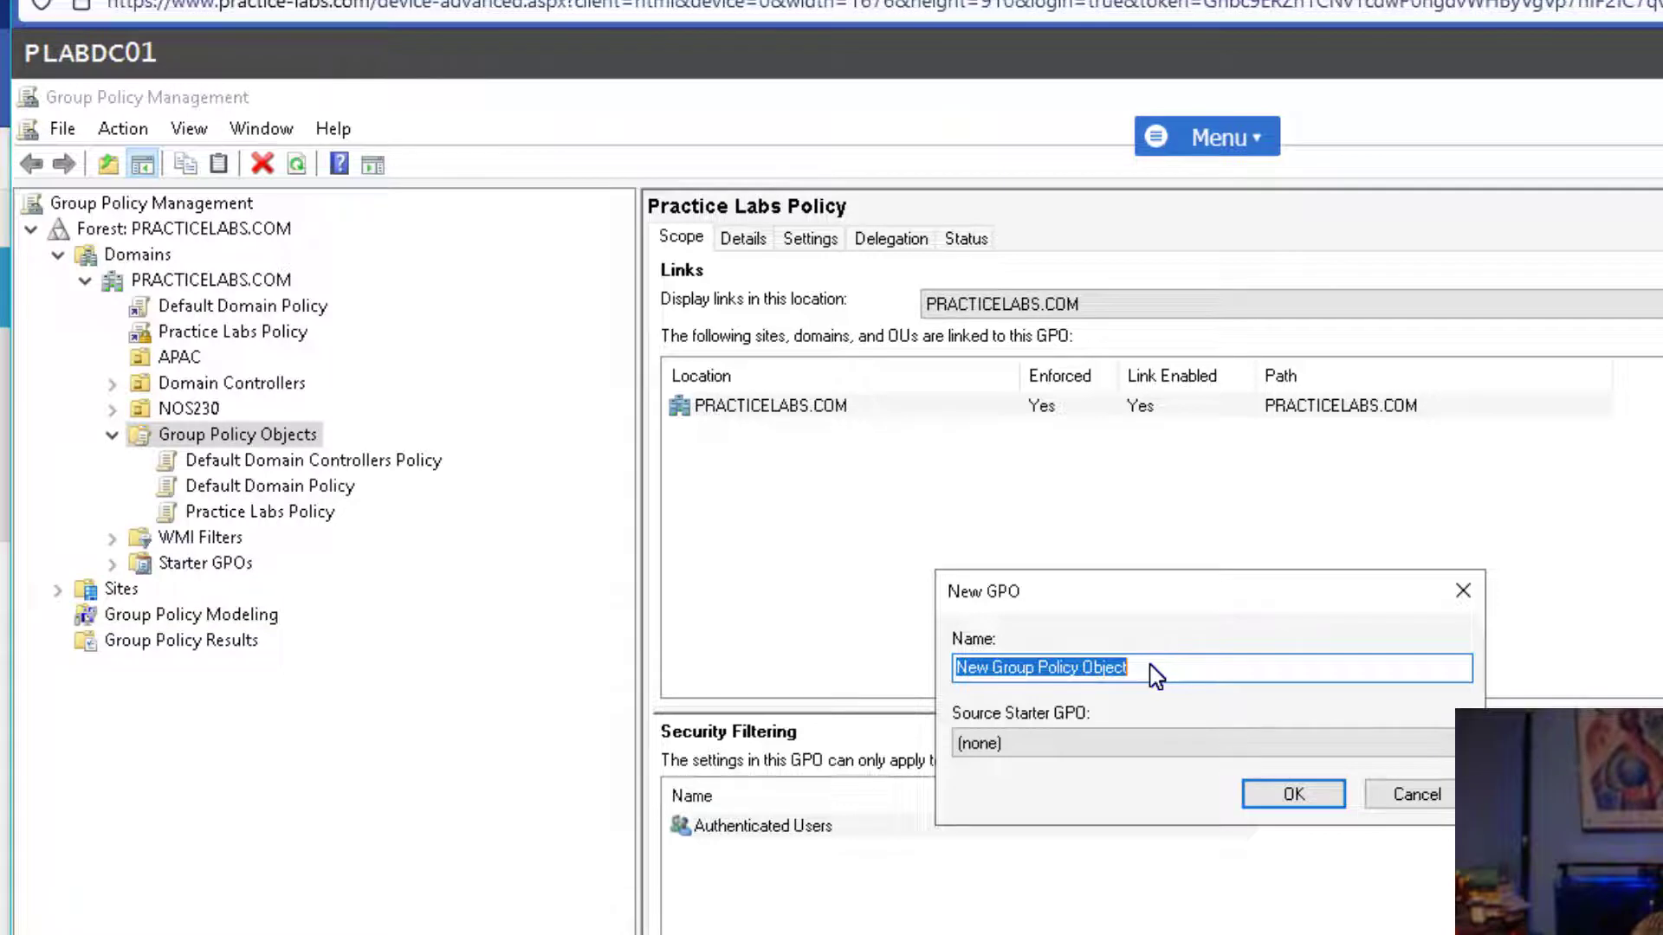
{"action": "type", "text": "AssignP"}
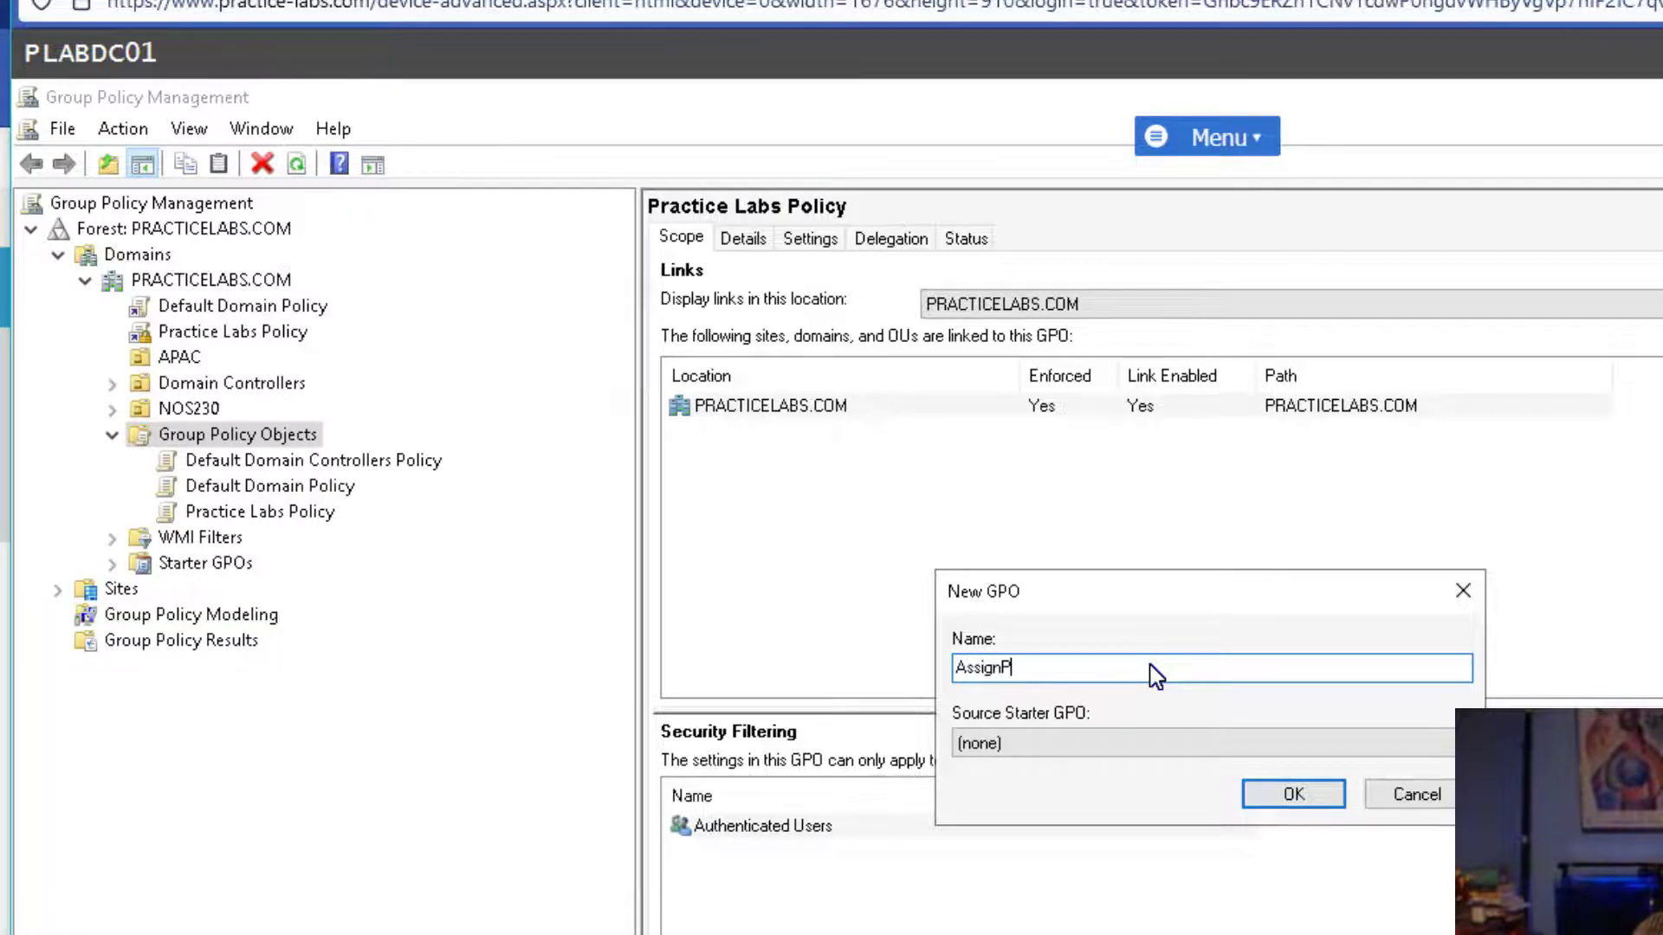
{"action": "type", "text": "rinter"}
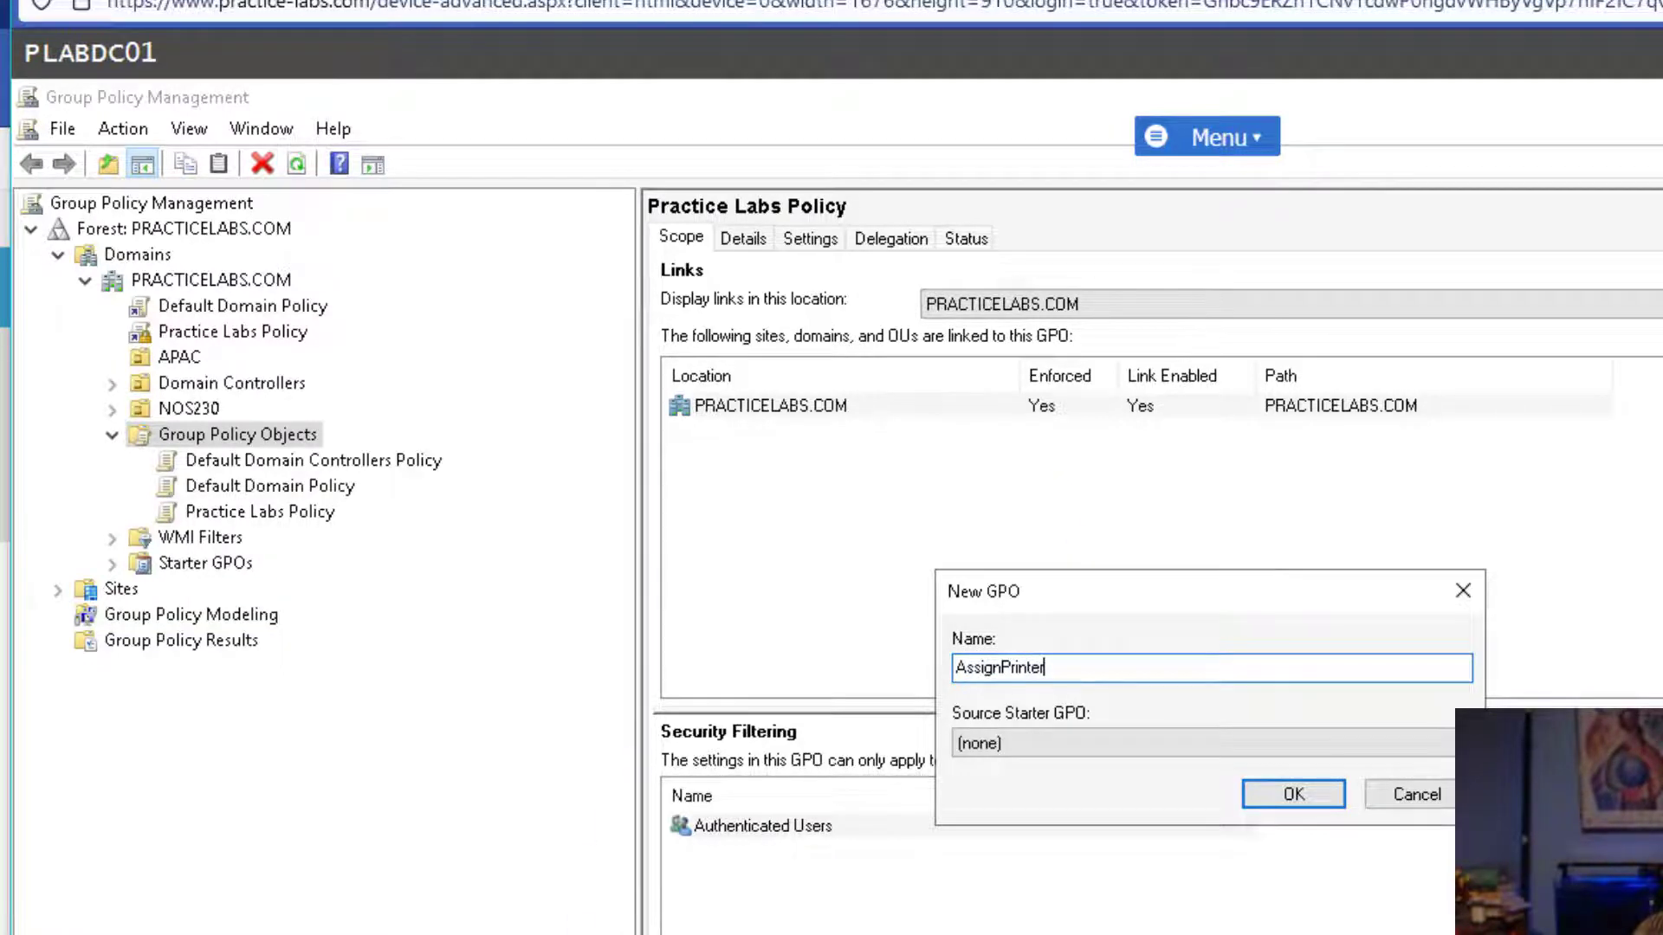
{"action": "left_click", "coordinate": [1300, 802]}
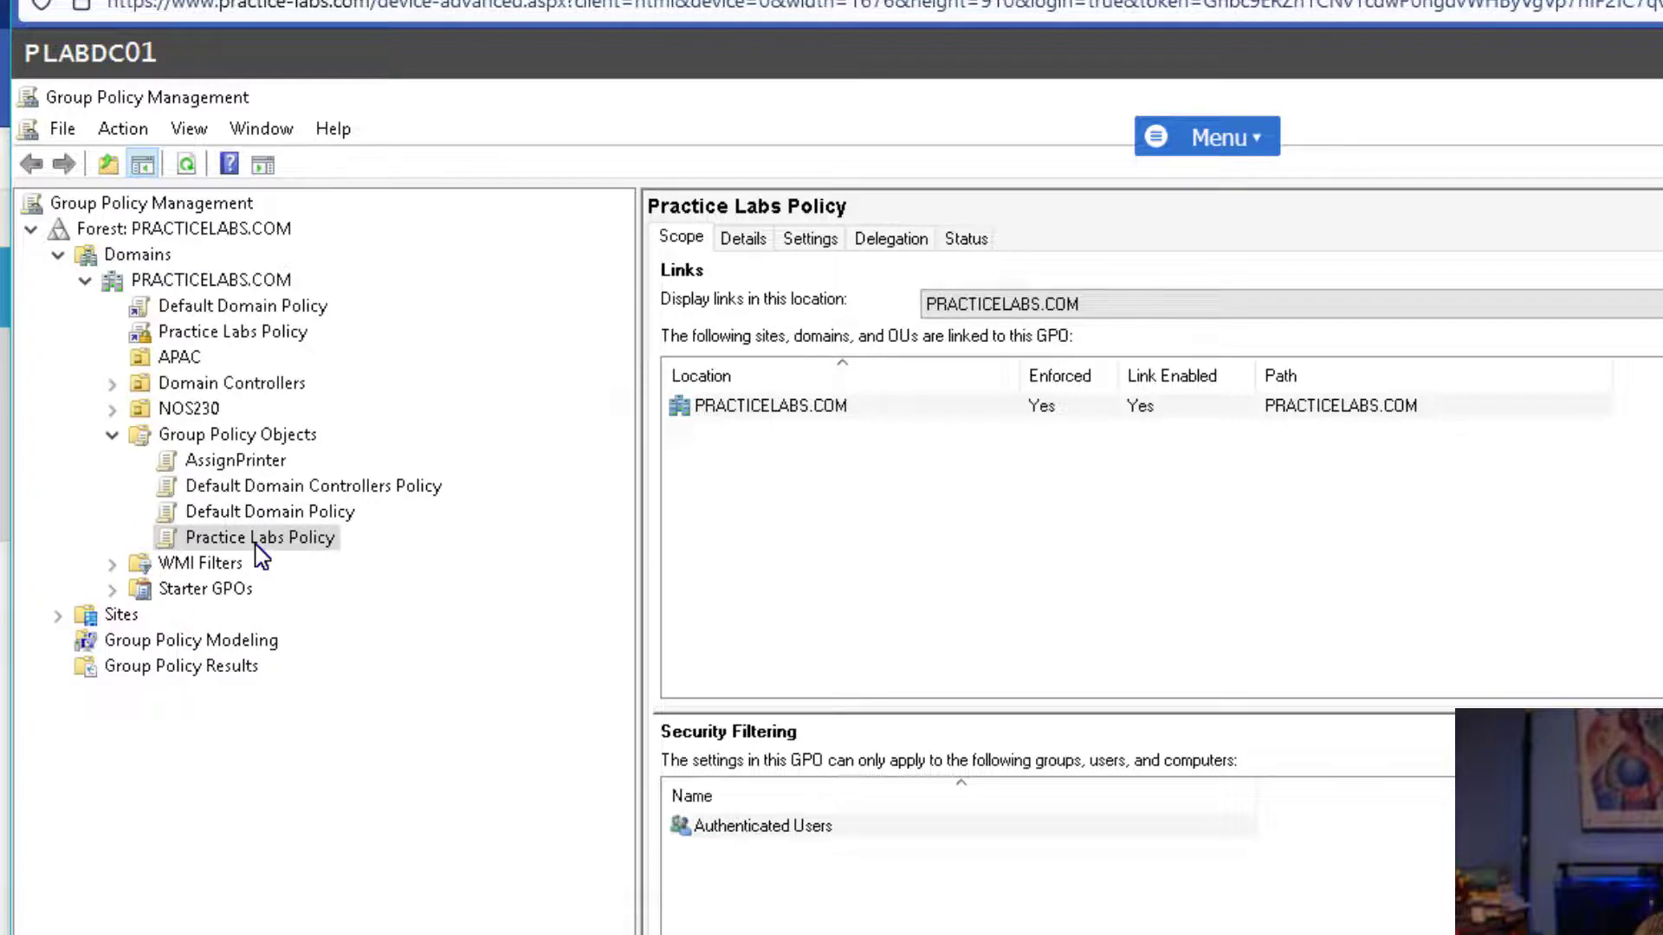
{"action": "left_click", "coordinate": [235, 462]}
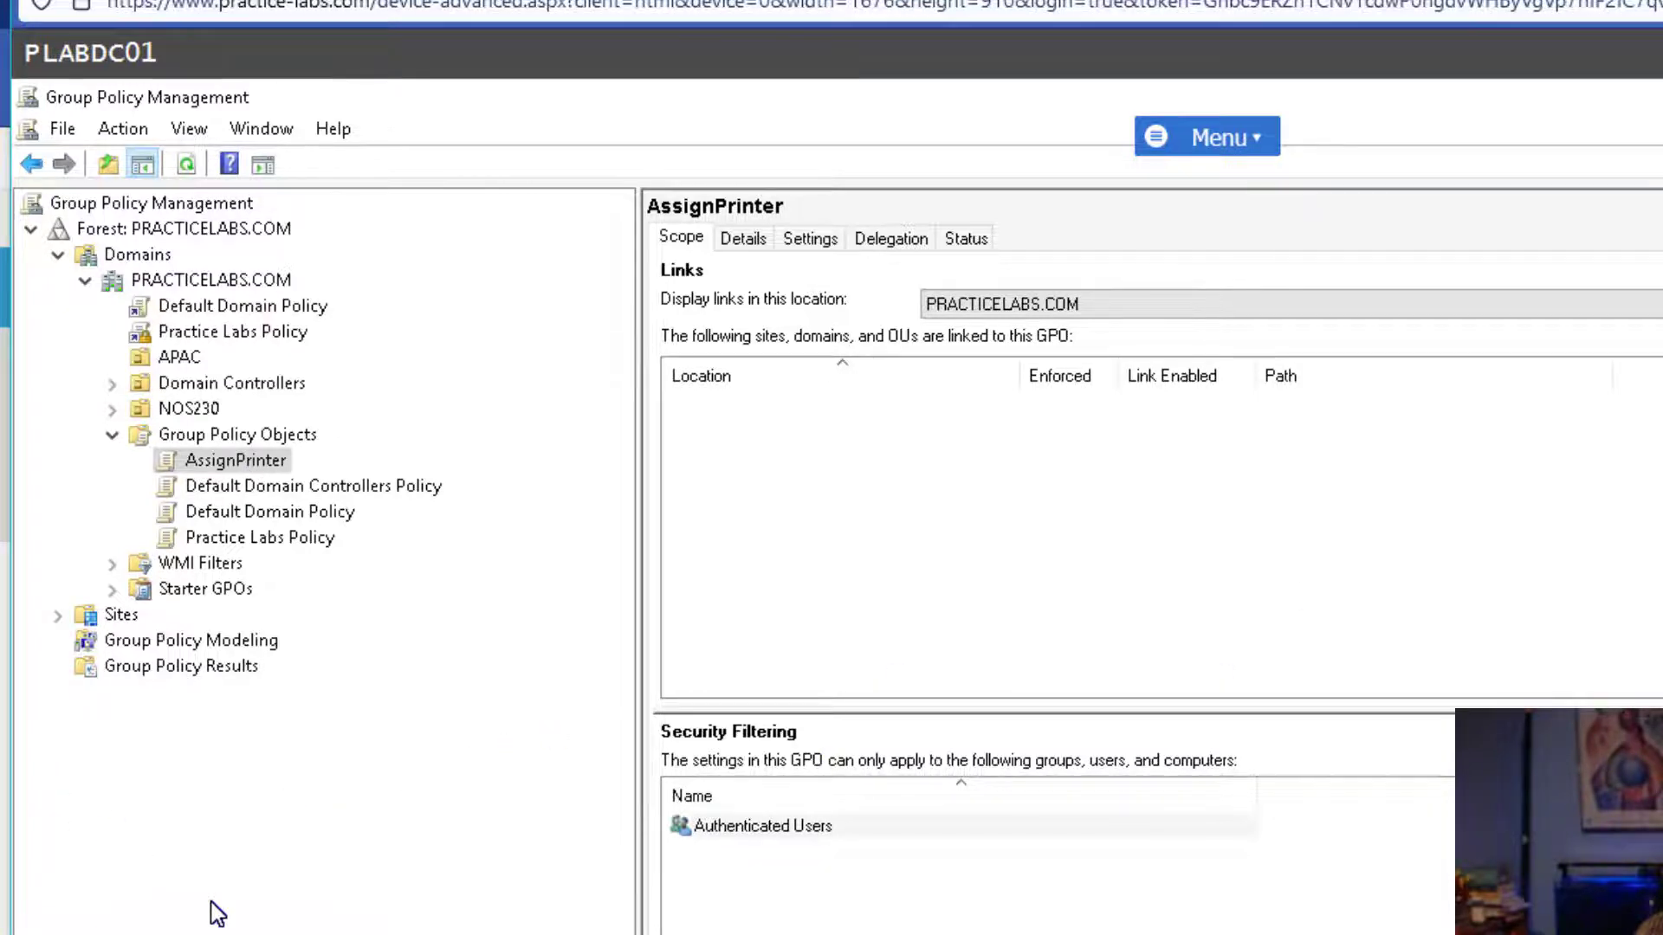
{"action": "right_click", "coordinate": [229, 464]}
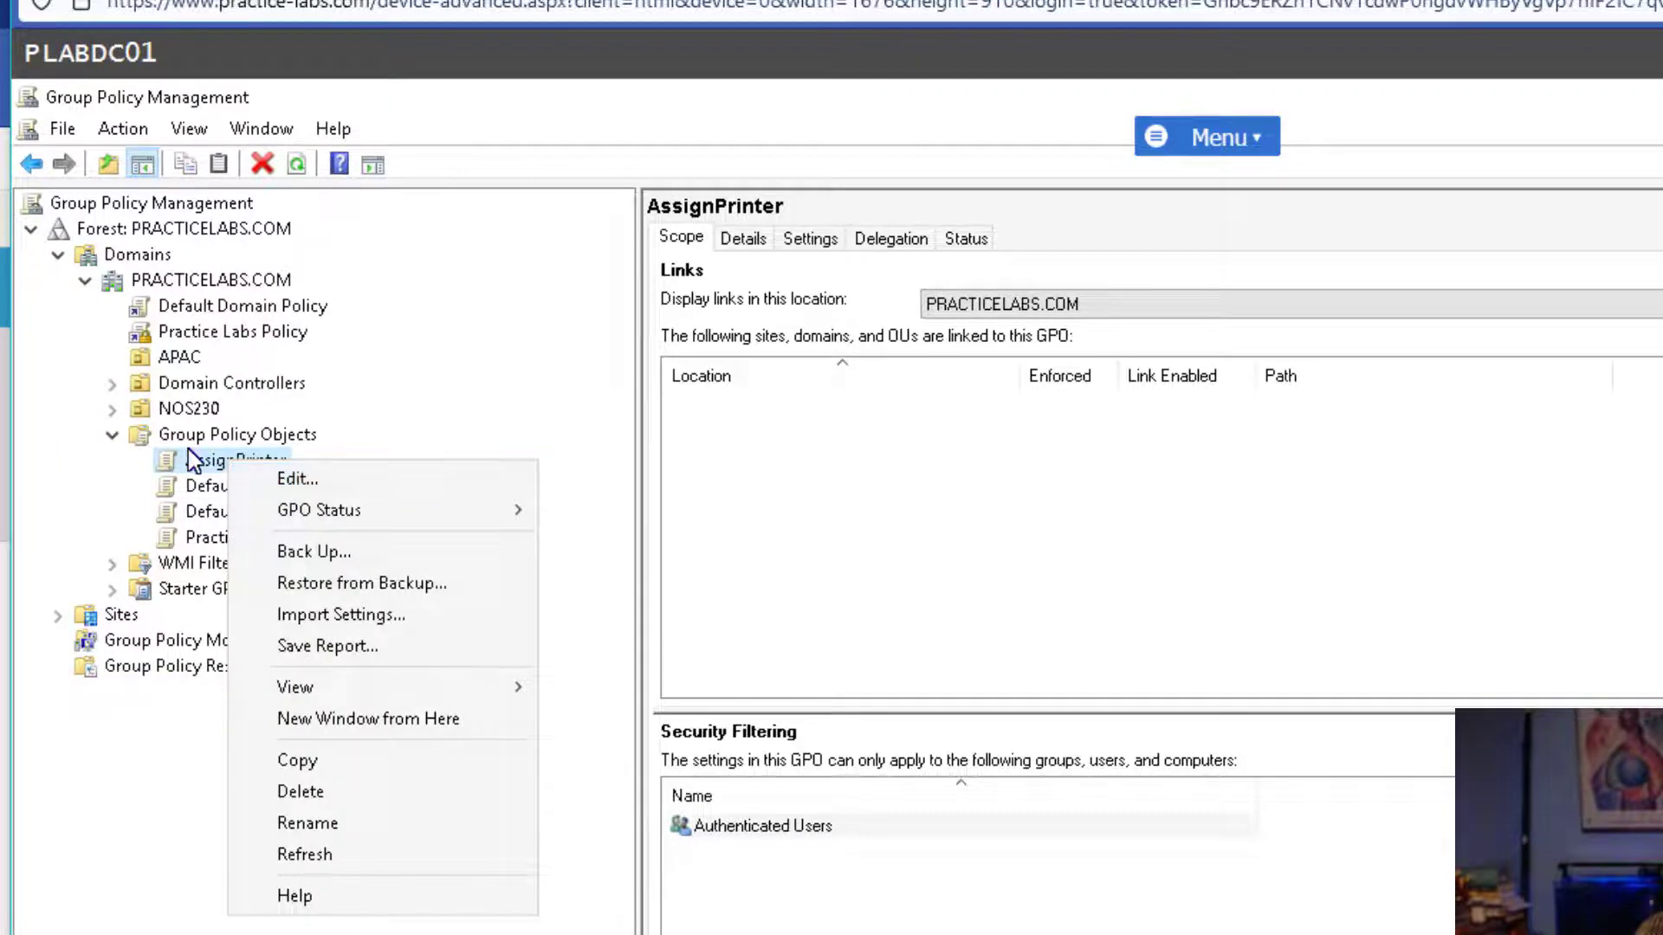
Open AssignPrinter in the editor at Computer Configuration > Preferences > Control Panel Settings > Printers.
{"action": "left_click", "coordinate": [287, 481]}
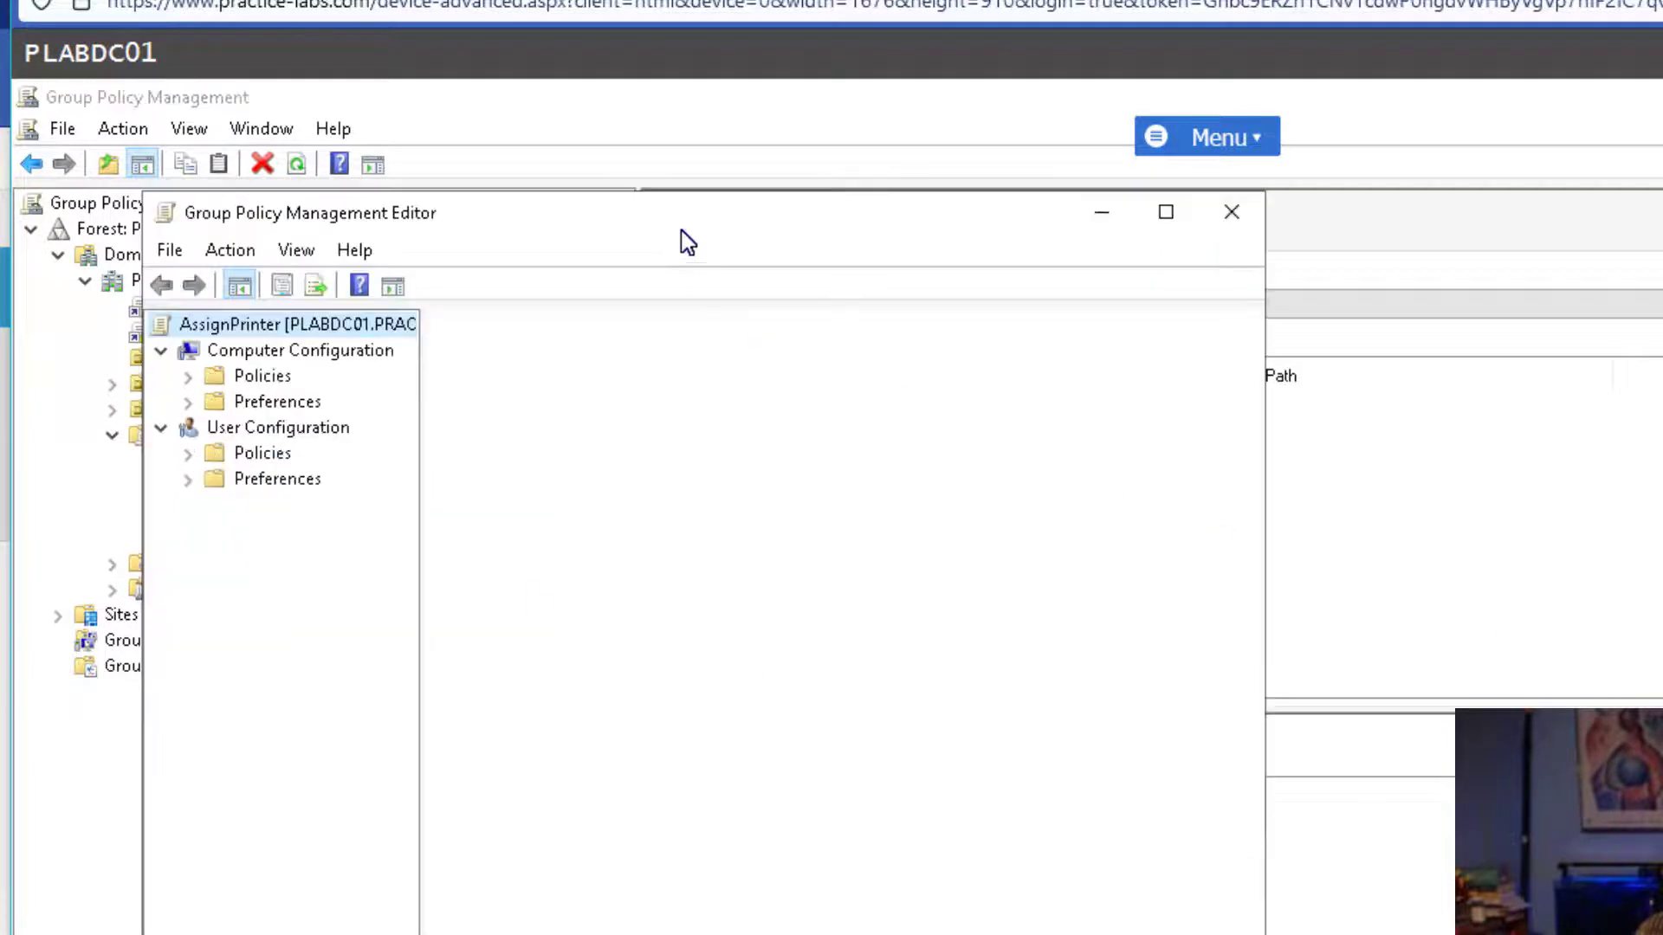
{"action": "left_click_drag", "start_coordinate": [1036, 223], "coordinate": [1117, 145]}
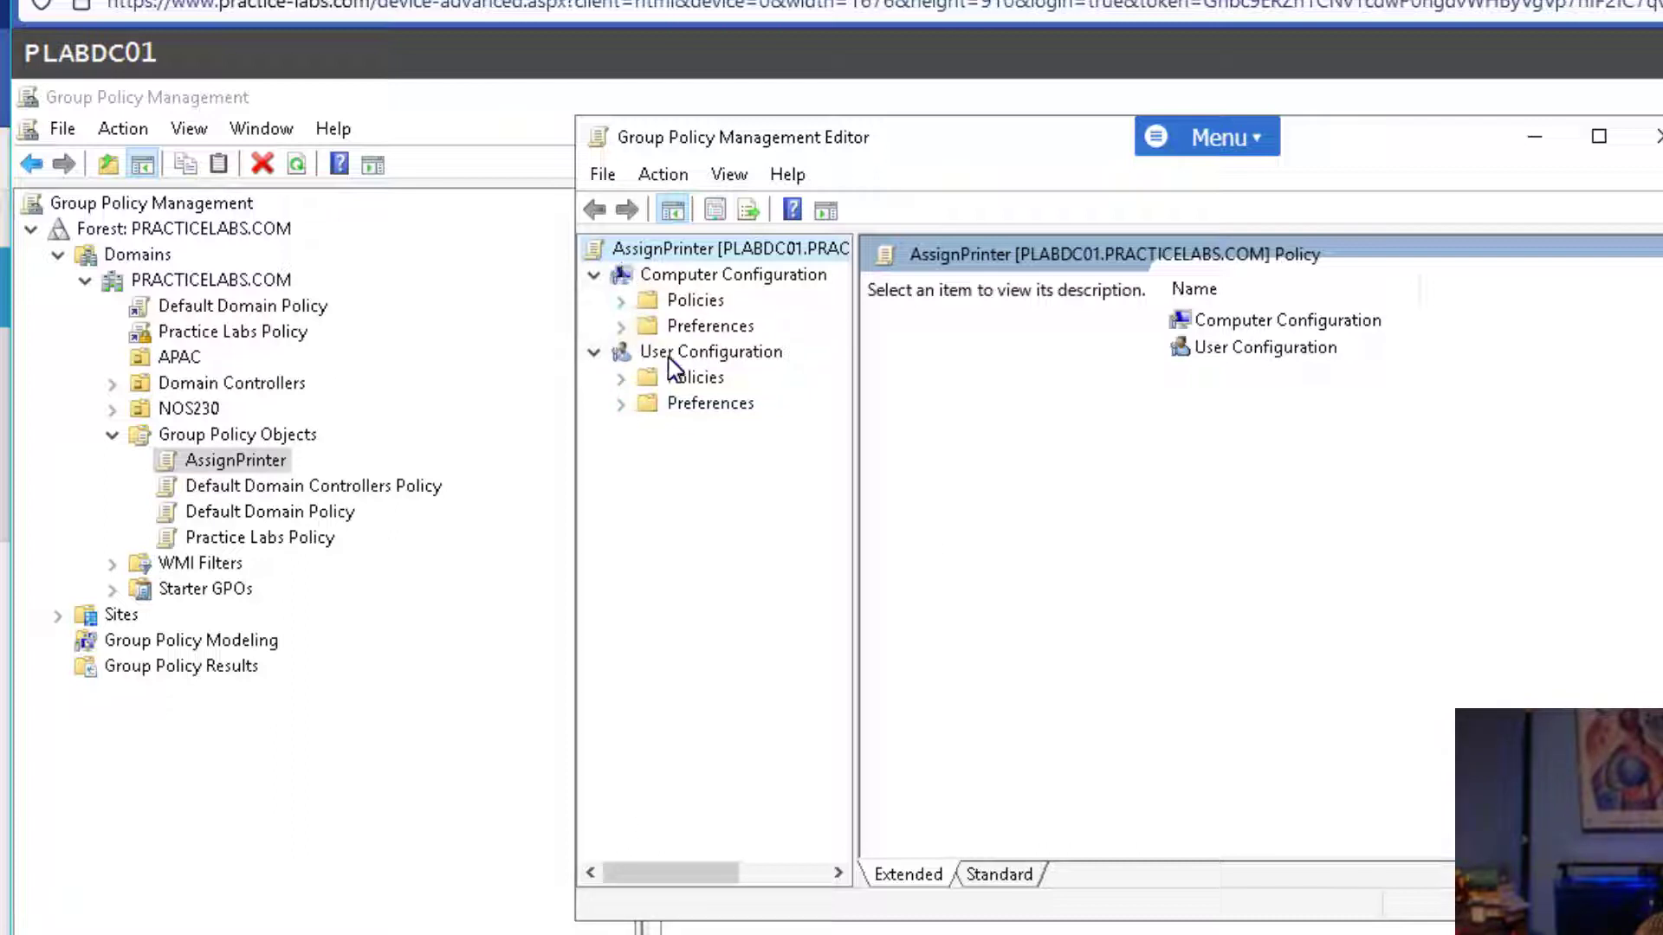
{"action": "left_click", "coordinate": [622, 326]}
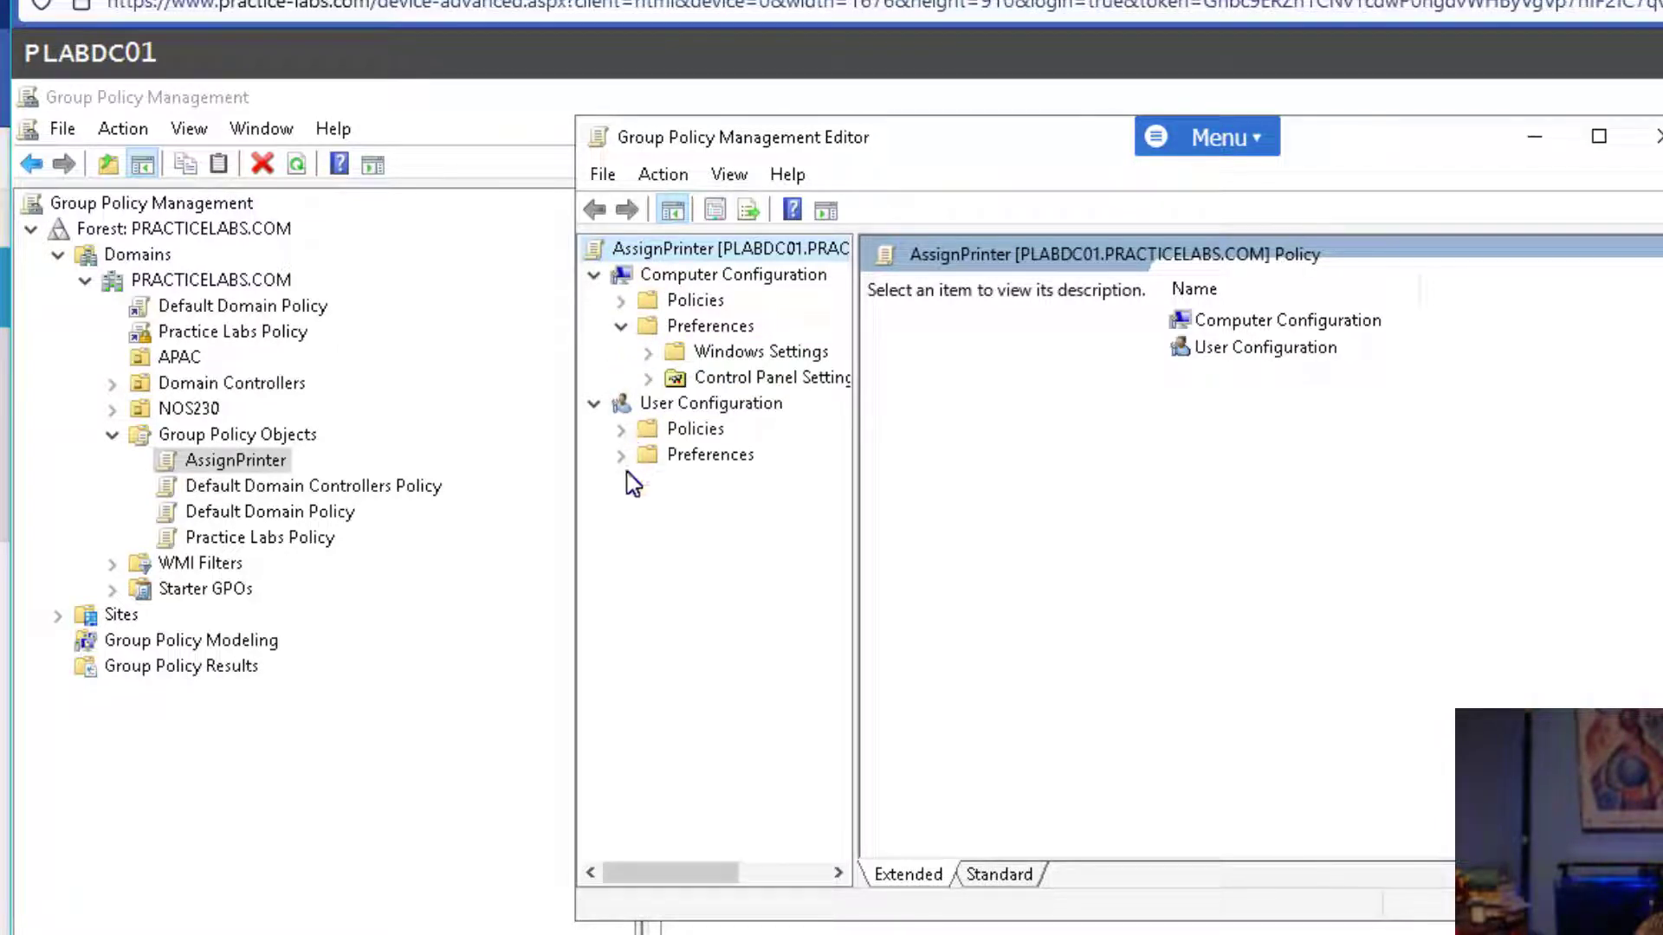
{"action": "left_click", "coordinate": [622, 455]}
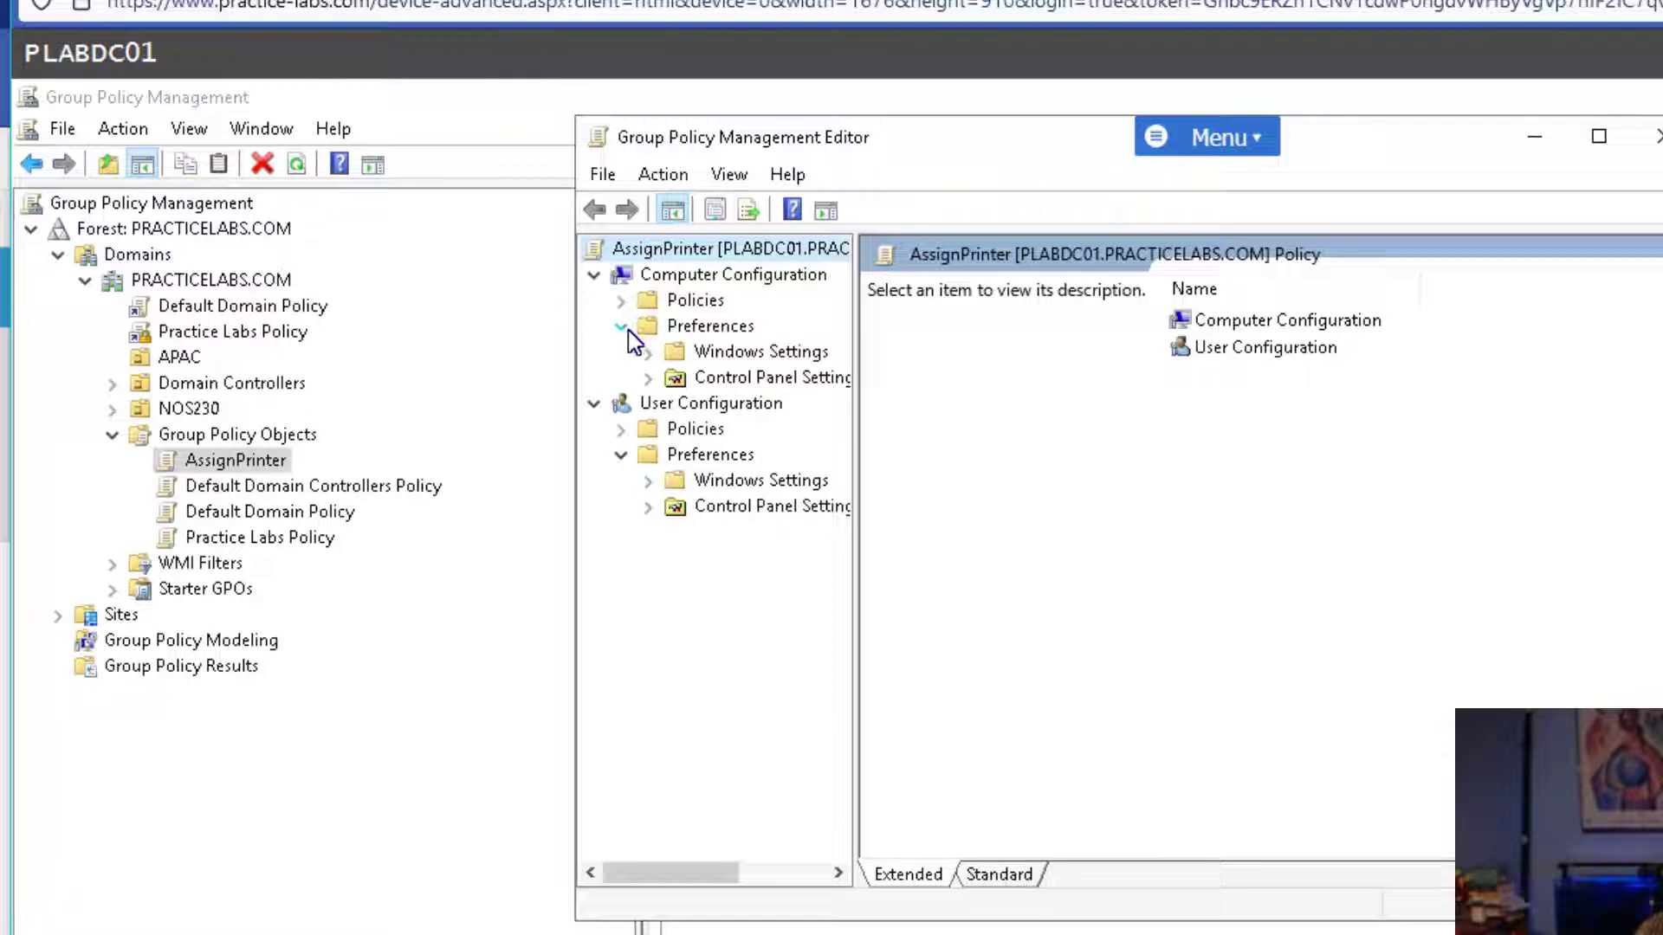
{"action": "left_click", "coordinate": [648, 379]}
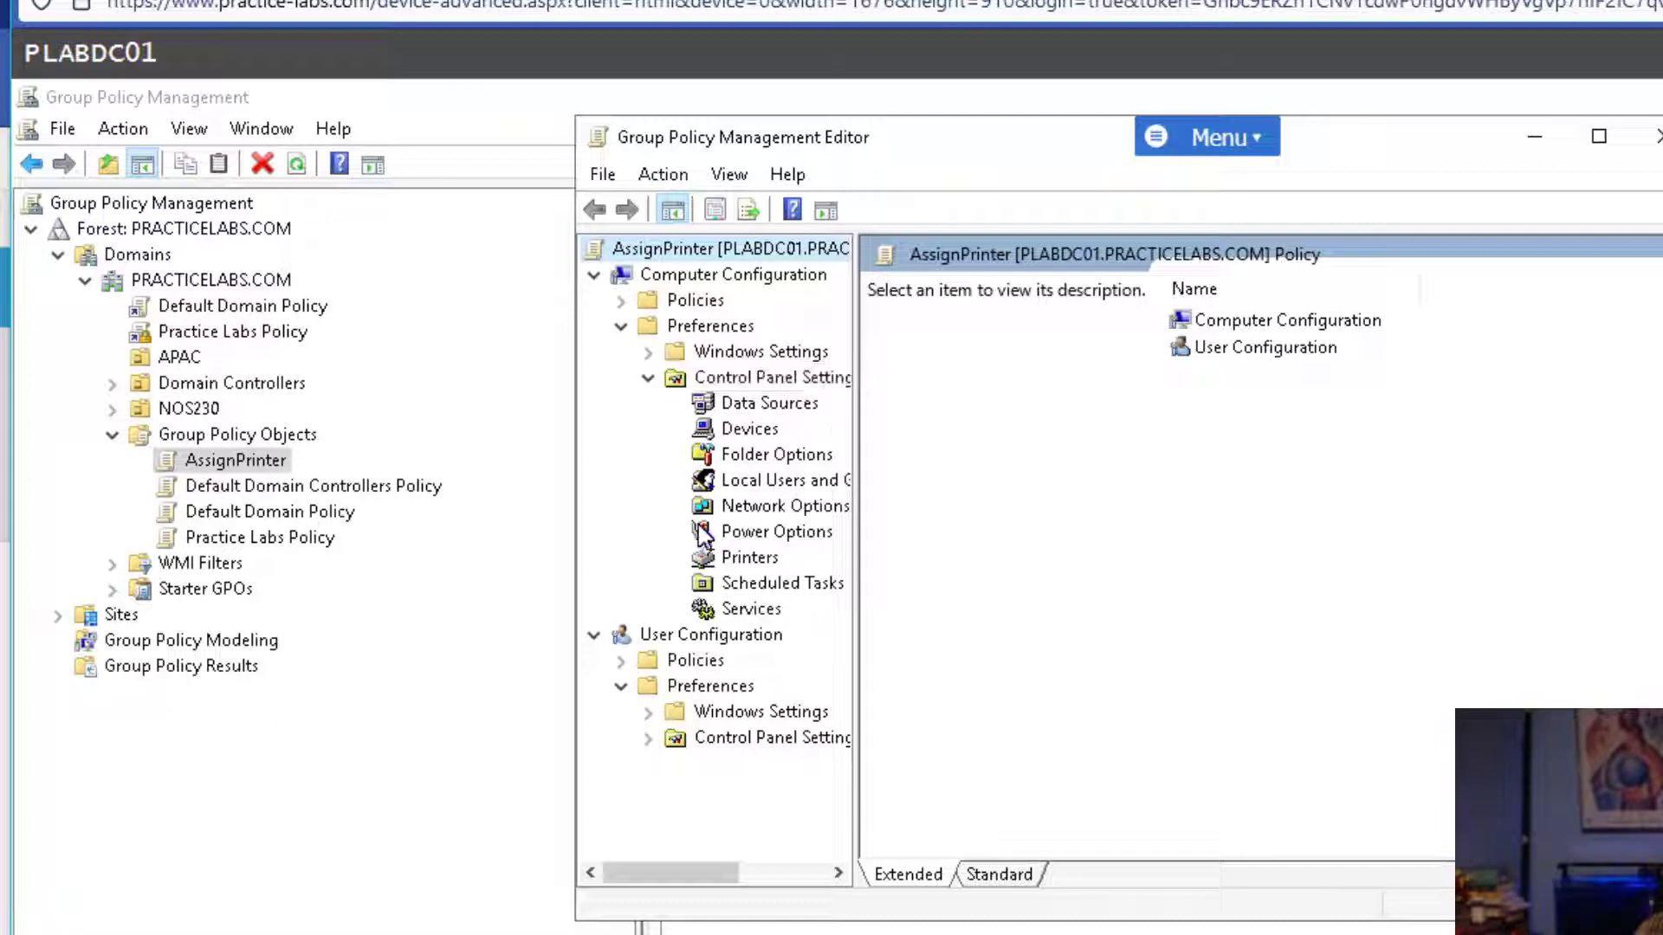
{"action": "left_click", "coordinate": [712, 559]}
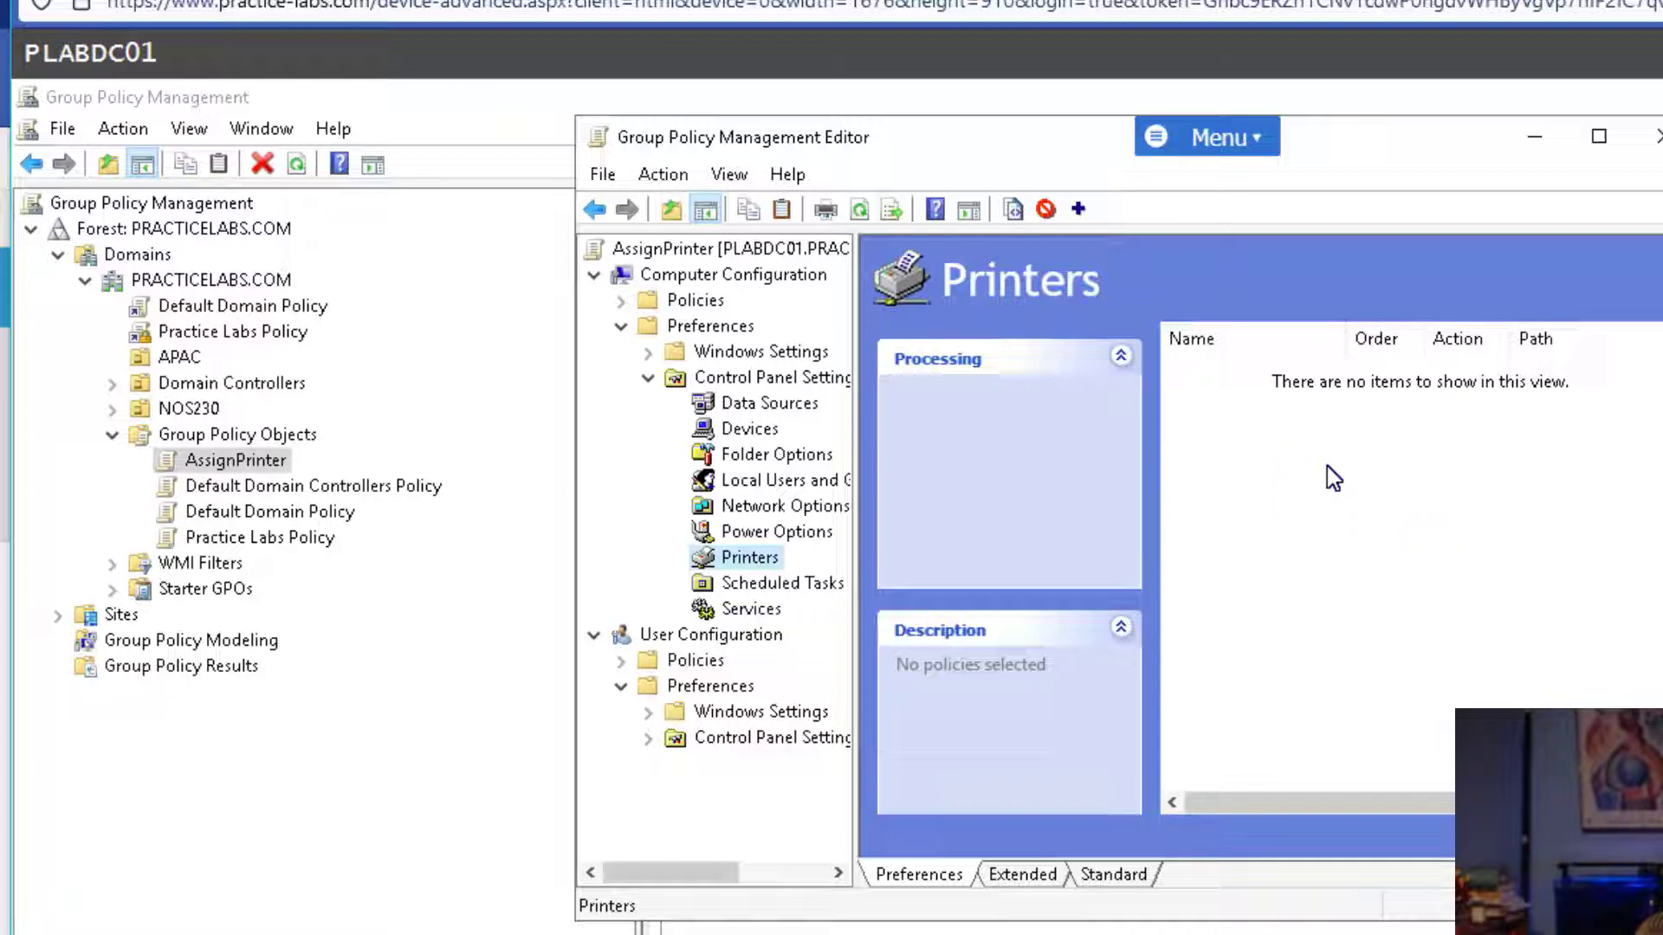
Add a new Local Printer preference with its action set to Create.
{"action": "right_click", "coordinate": [1296, 449]}
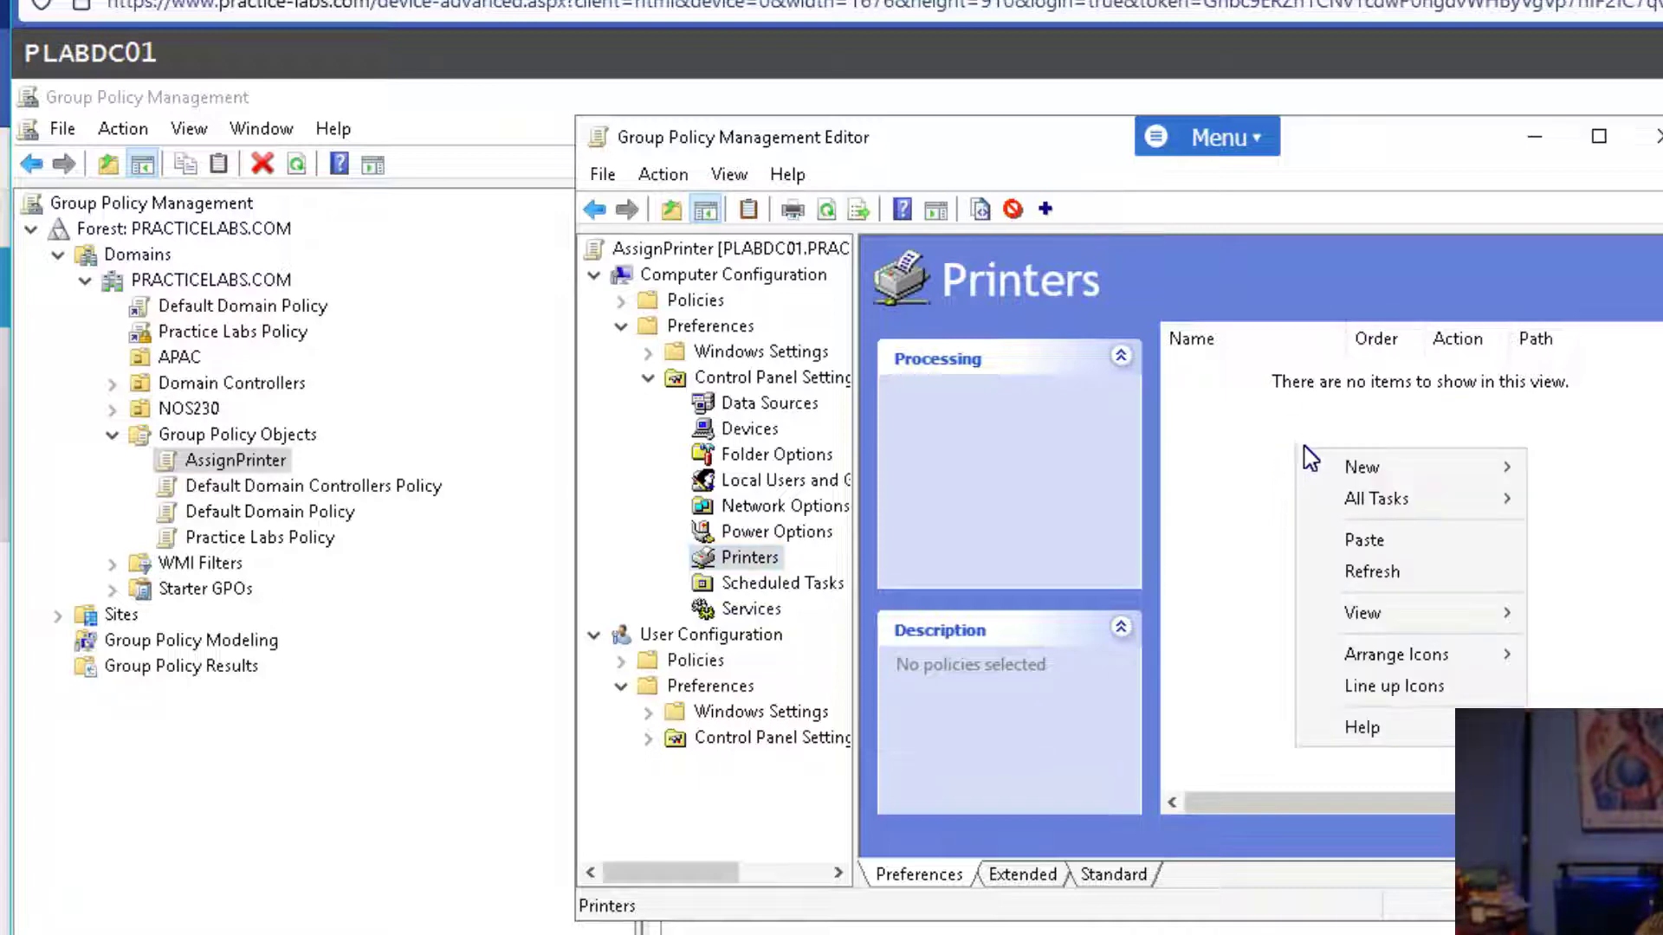
{"action": "mouse_move", "coordinate": [1348, 473]}
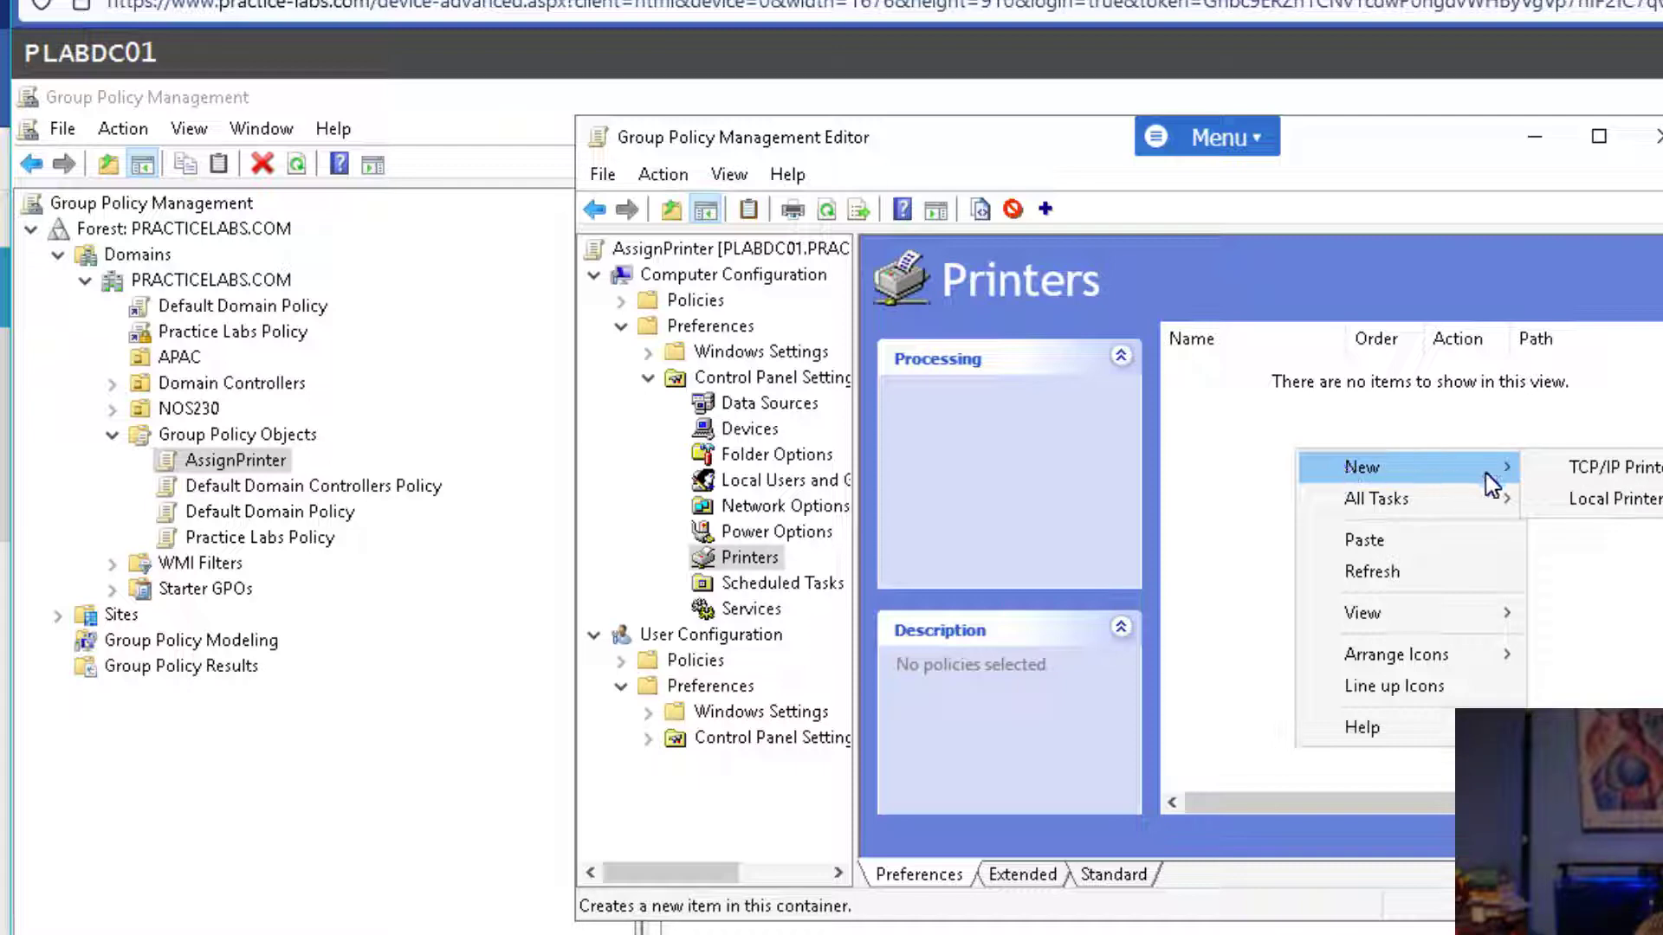
{"action": "left_click", "coordinate": [1600, 511]}
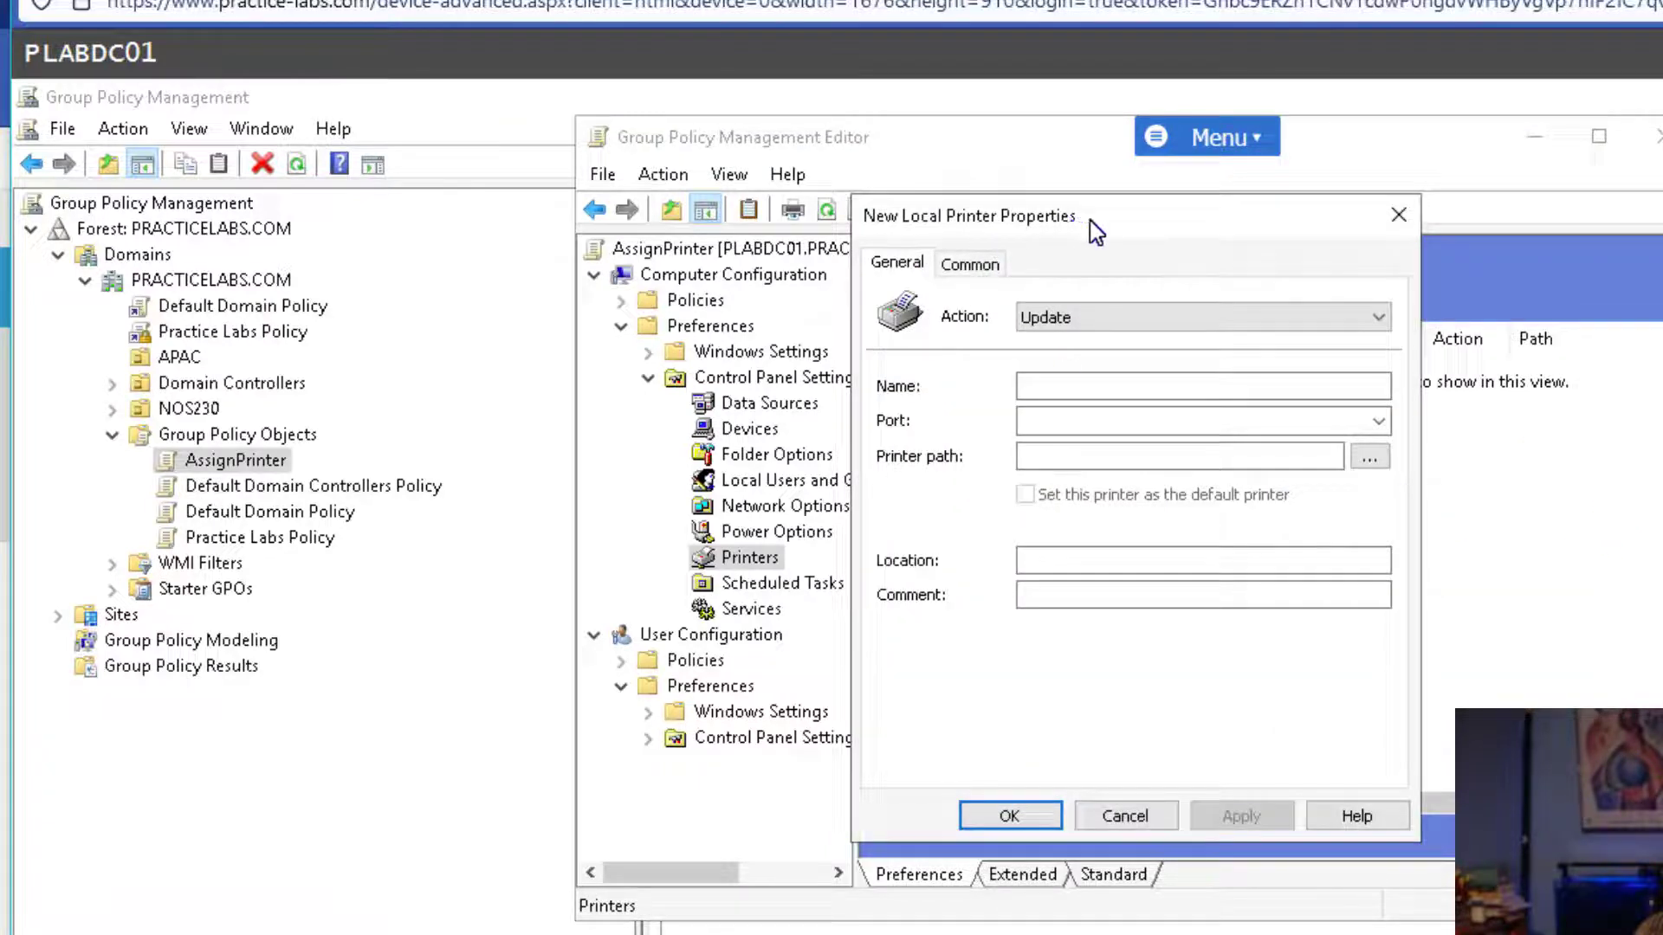
{"action": "left_click_drag", "start_coordinate": [1090, 220], "coordinate": [1210, 240]}
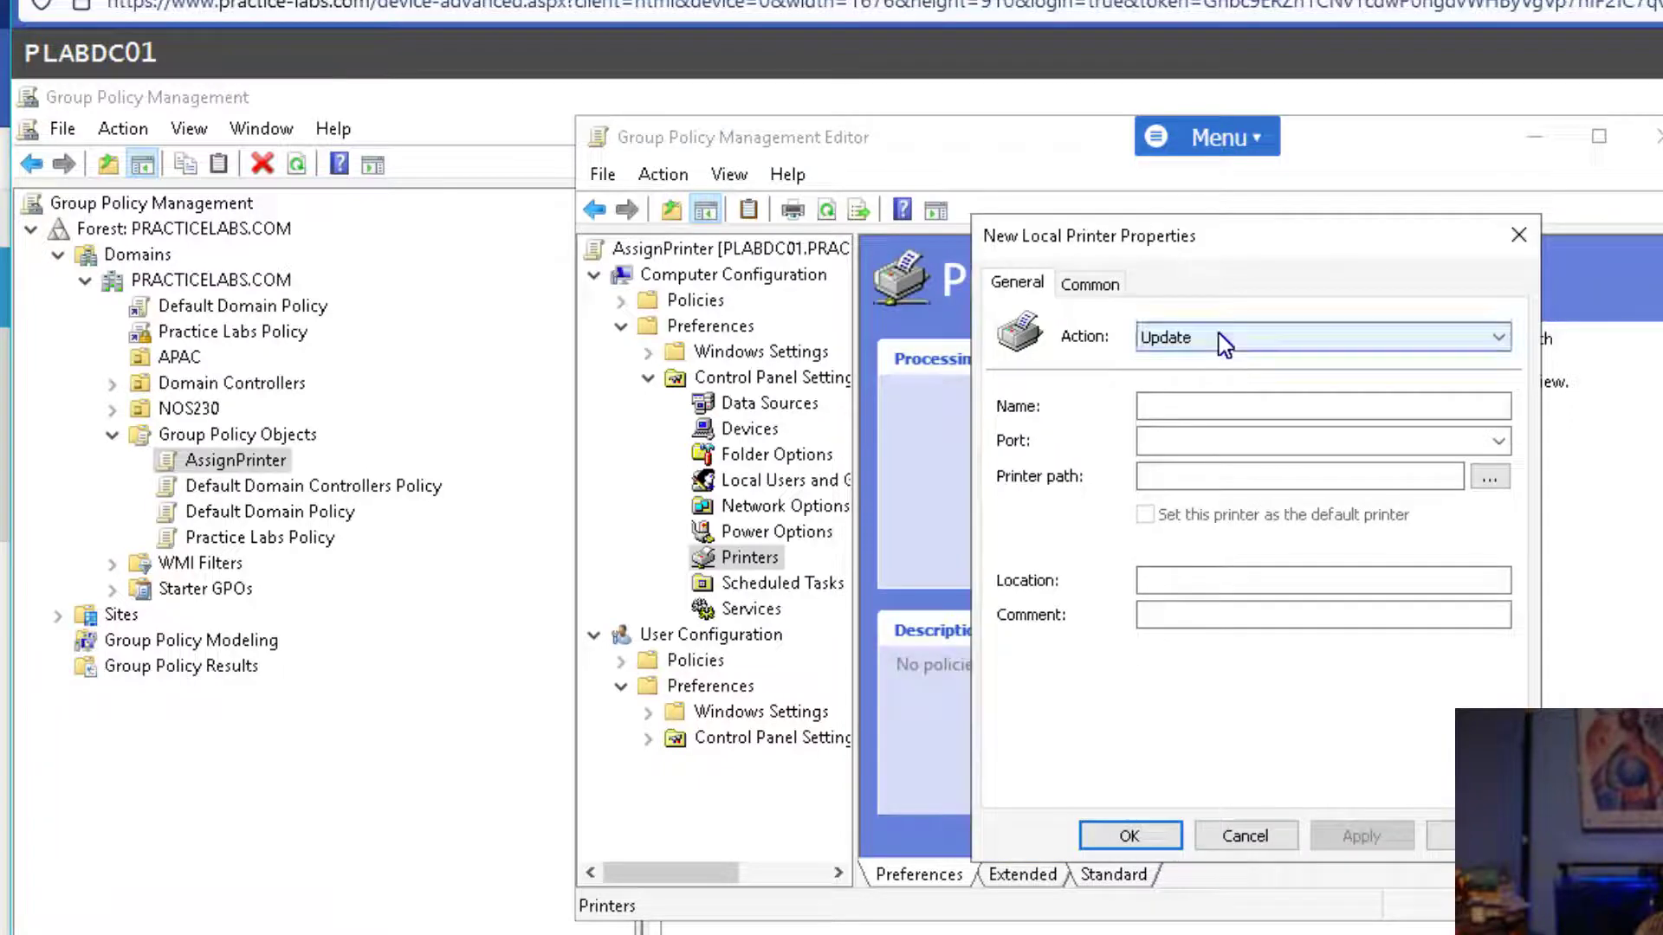
{"action": "left_click", "coordinate": [1193, 333]}
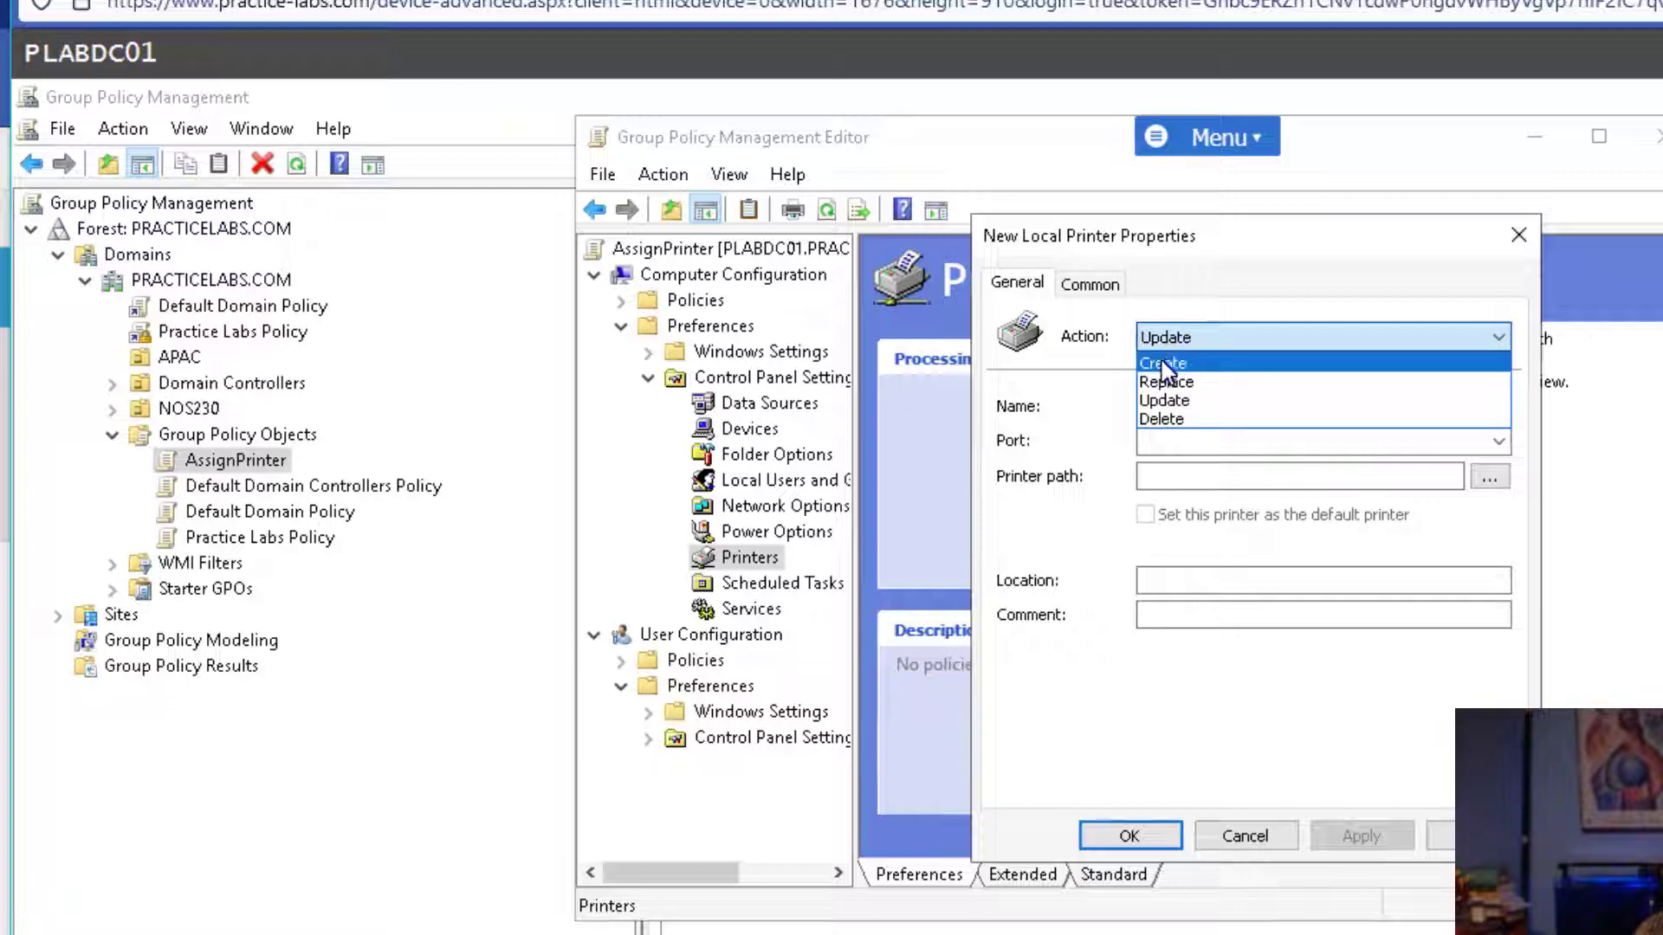
{"action": "left_click", "coordinate": [1166, 364]}
Name the printer NOS230 Copier, use port LPT1:, and point it to the PLABDC01 shared printer.
{"action": "left_click", "coordinate": [1164, 404]}
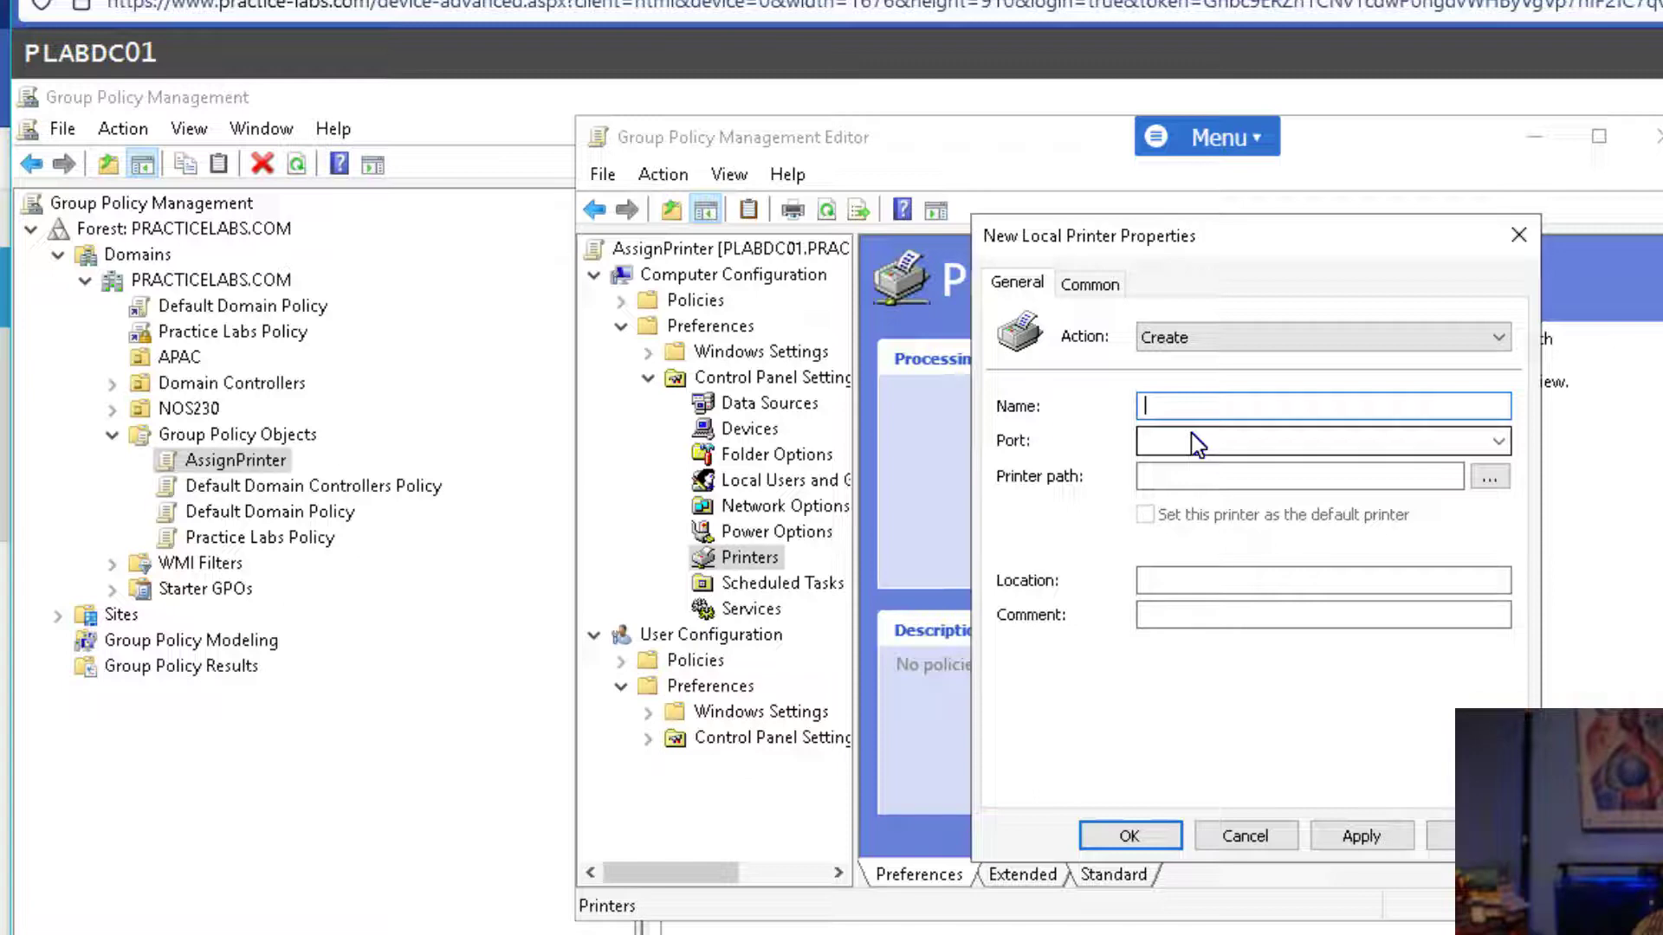
{"action": "type", "text": "NOS230 Copier"}
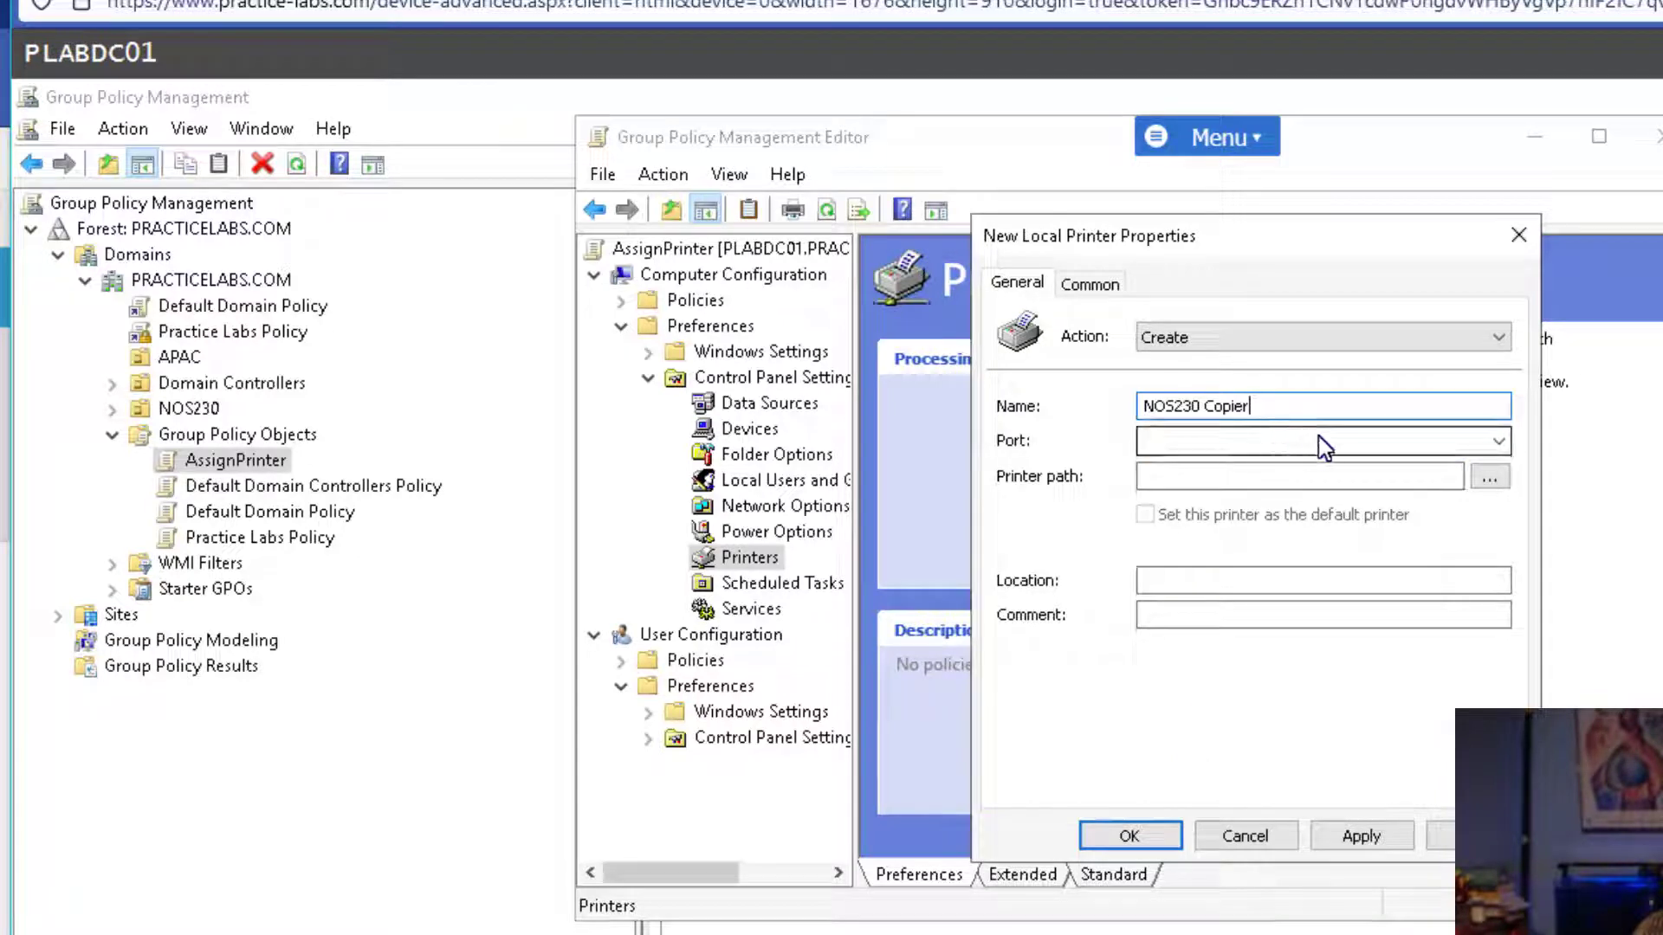
{"action": "left_click", "coordinate": [1386, 449]}
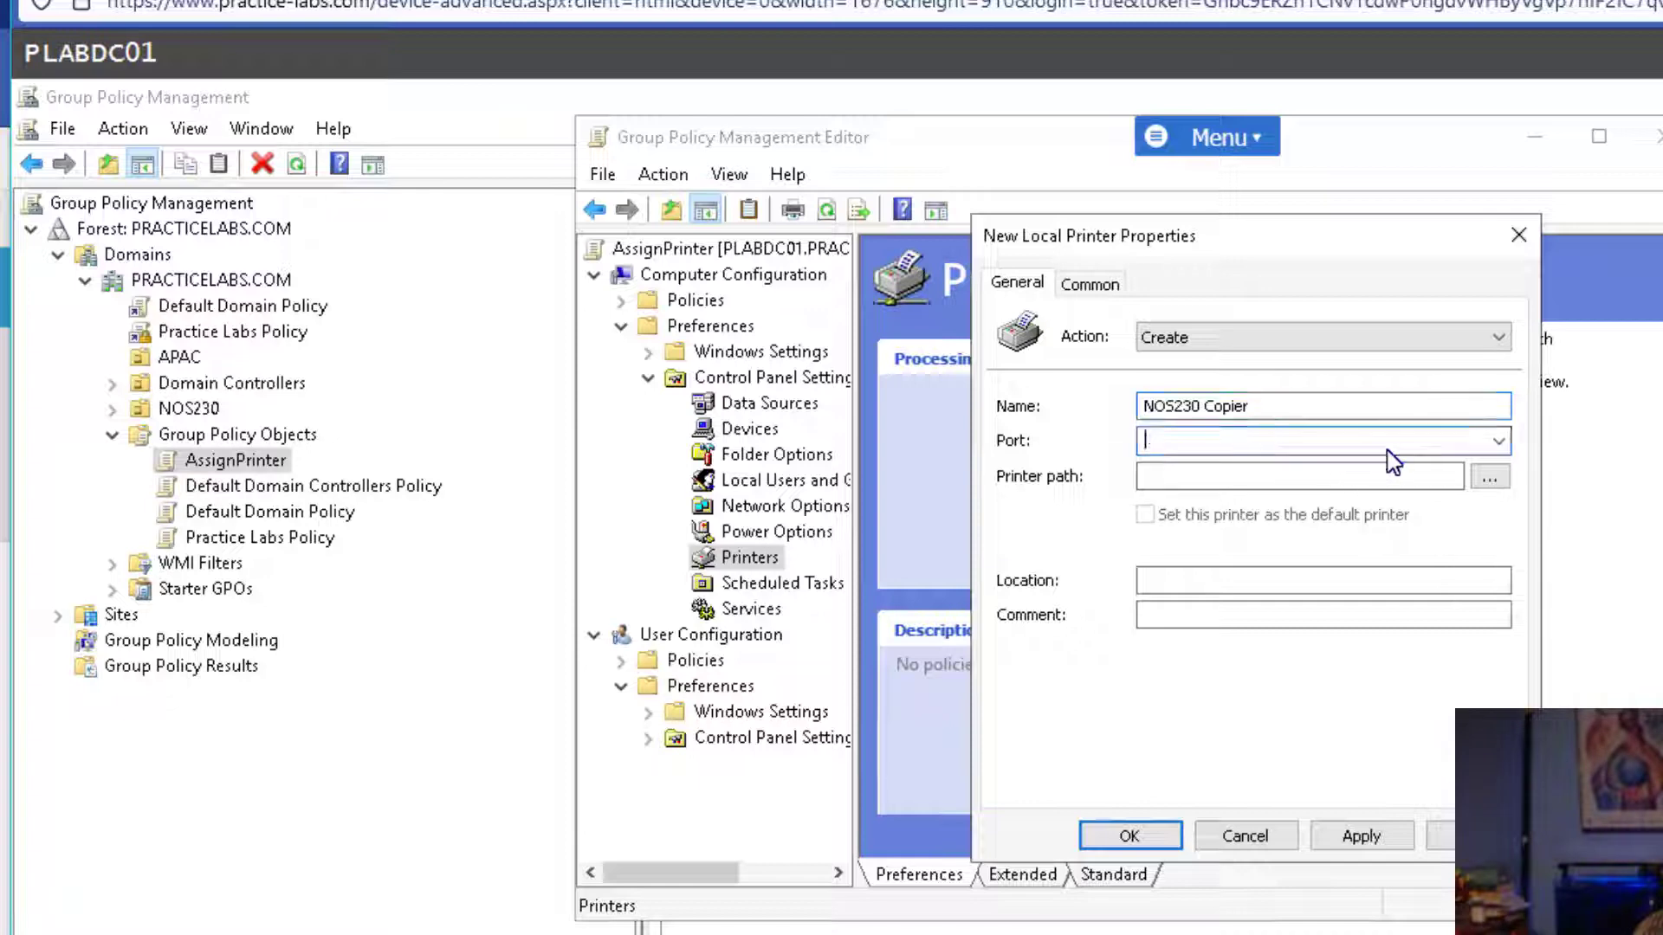
{"action": "left_click", "coordinate": [1497, 444]}
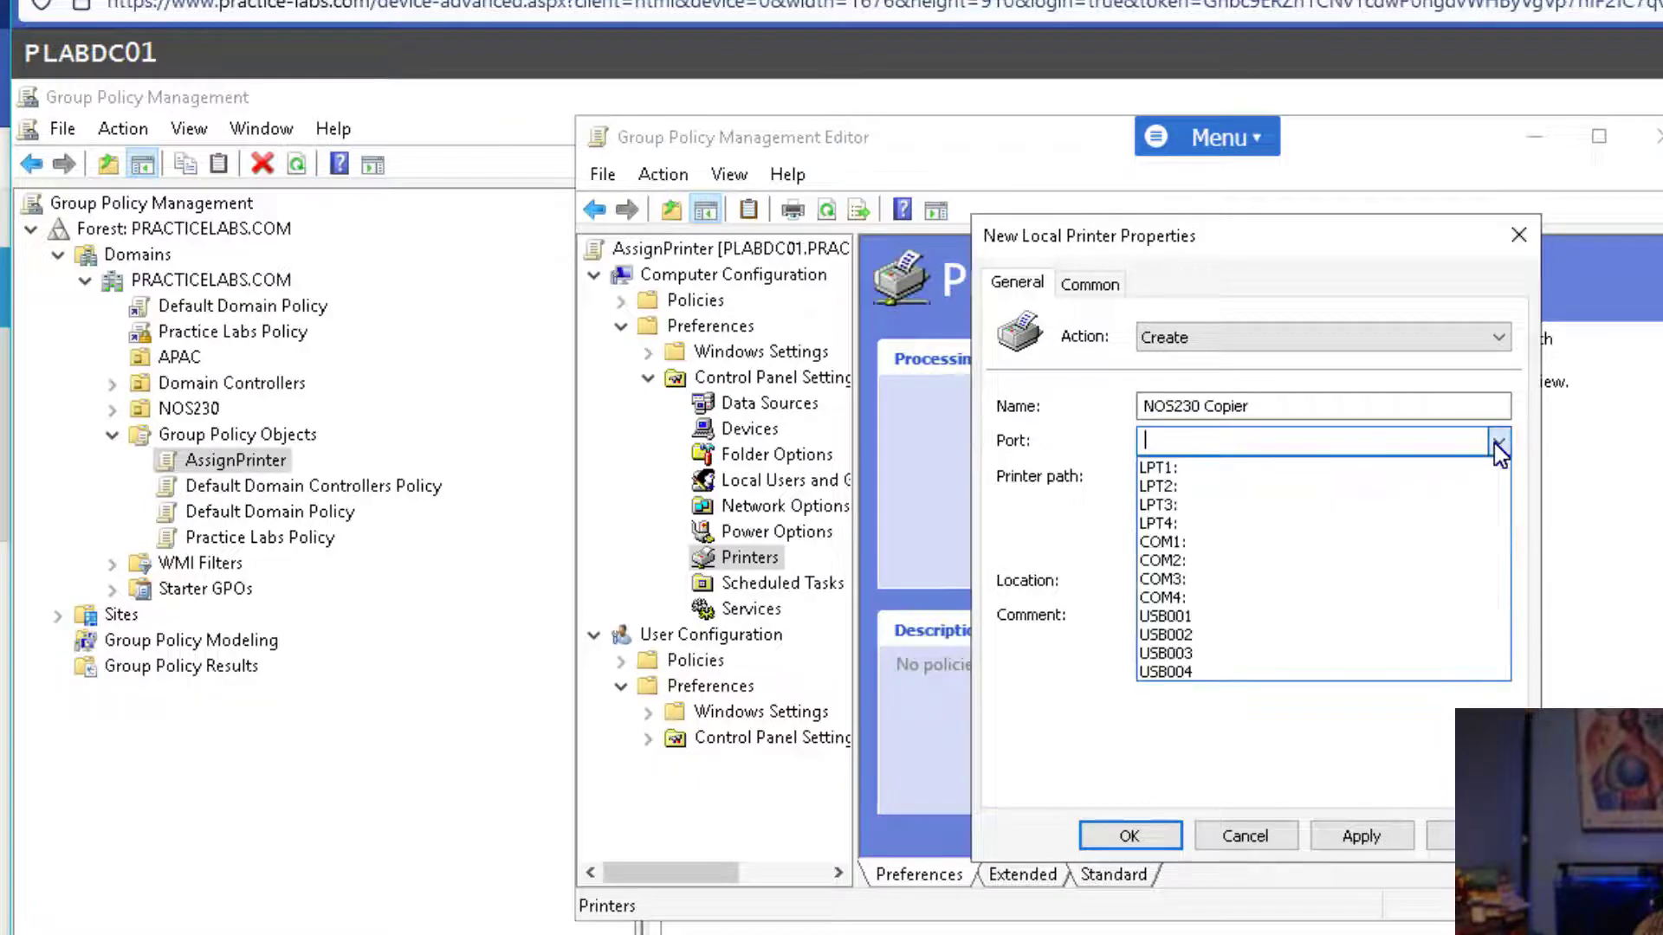
{"action": "left_click", "coordinate": [1474, 466]}
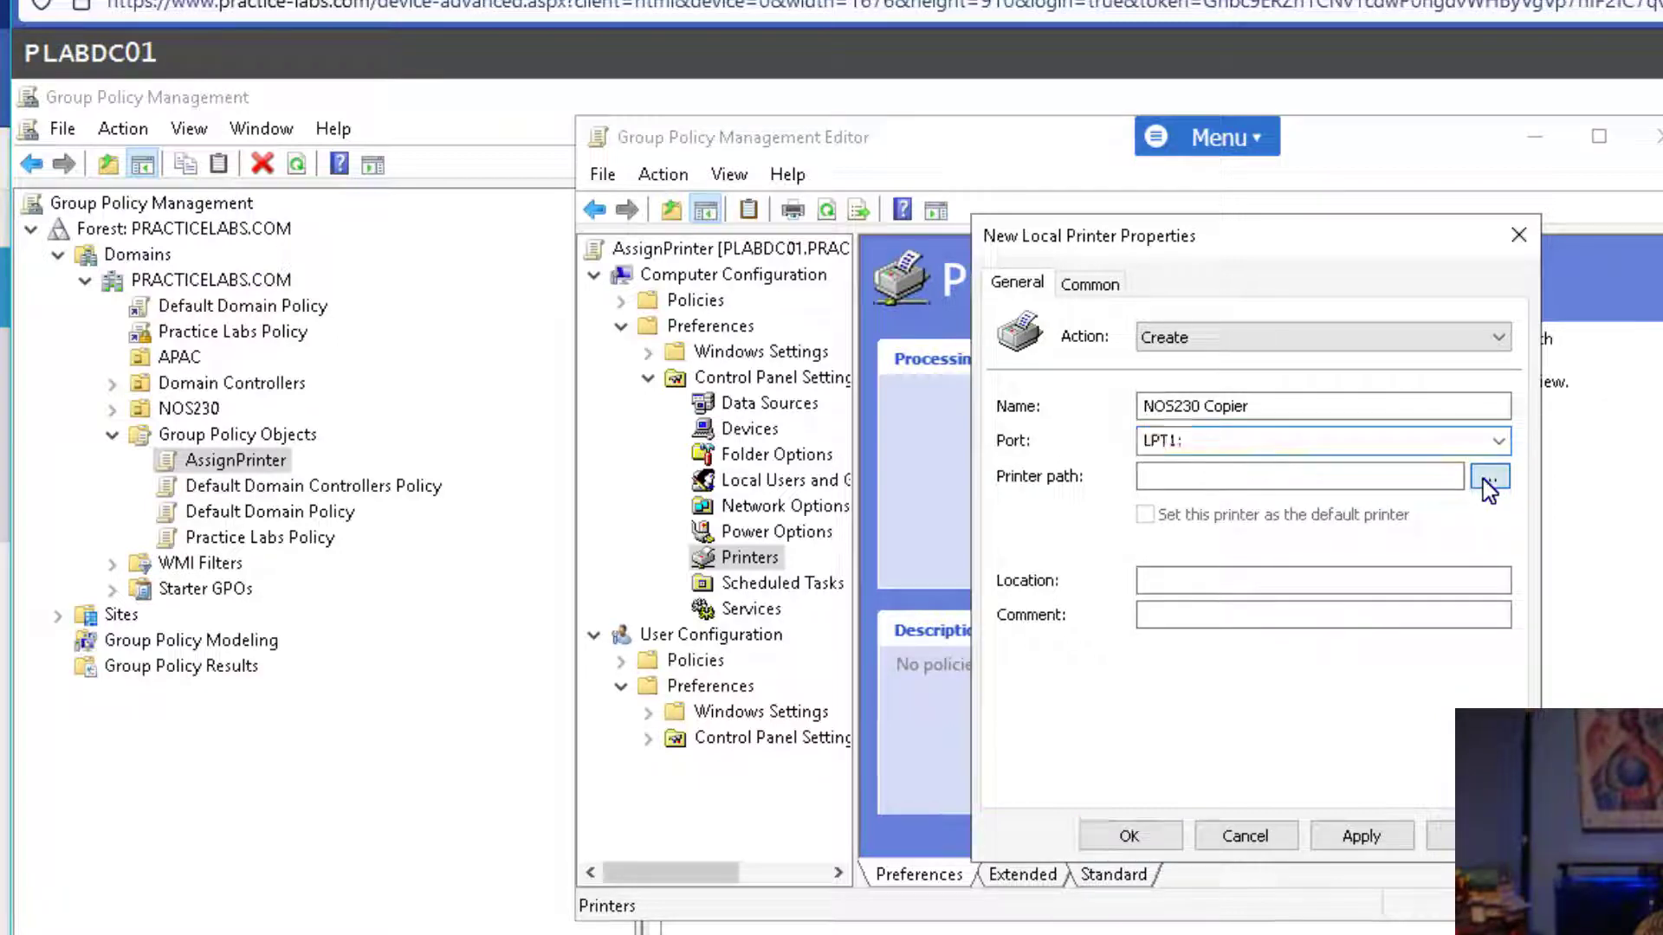
{"action": "left_click", "coordinate": [1480, 480]}
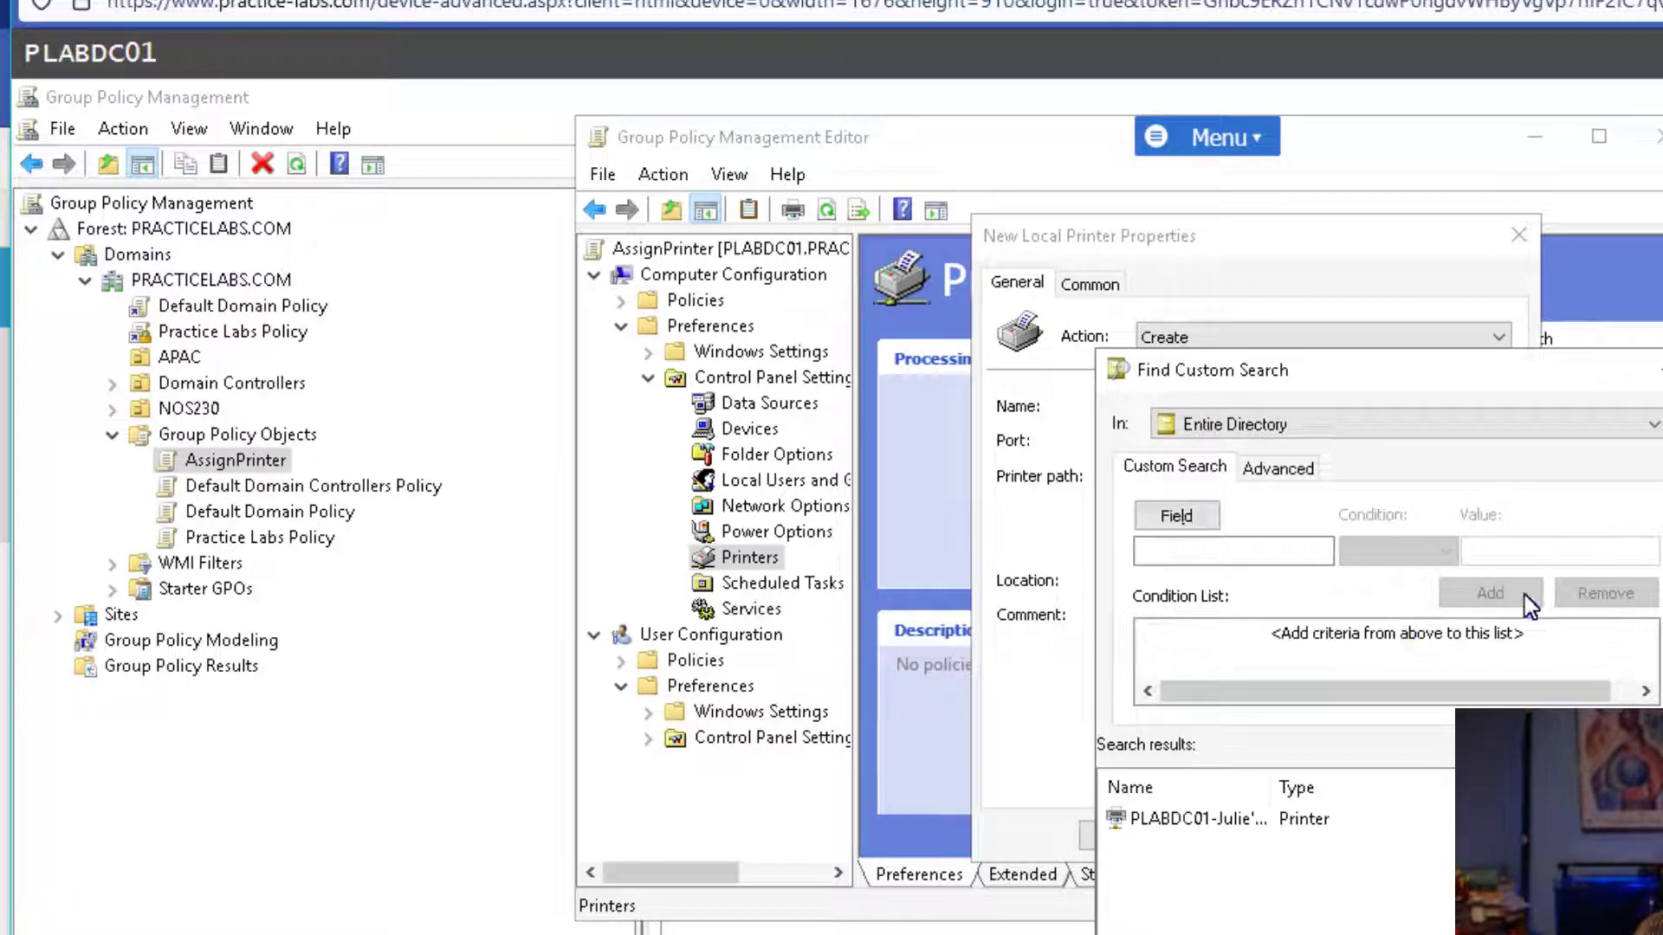
{"action": "left_click", "coordinate": [1226, 830]}
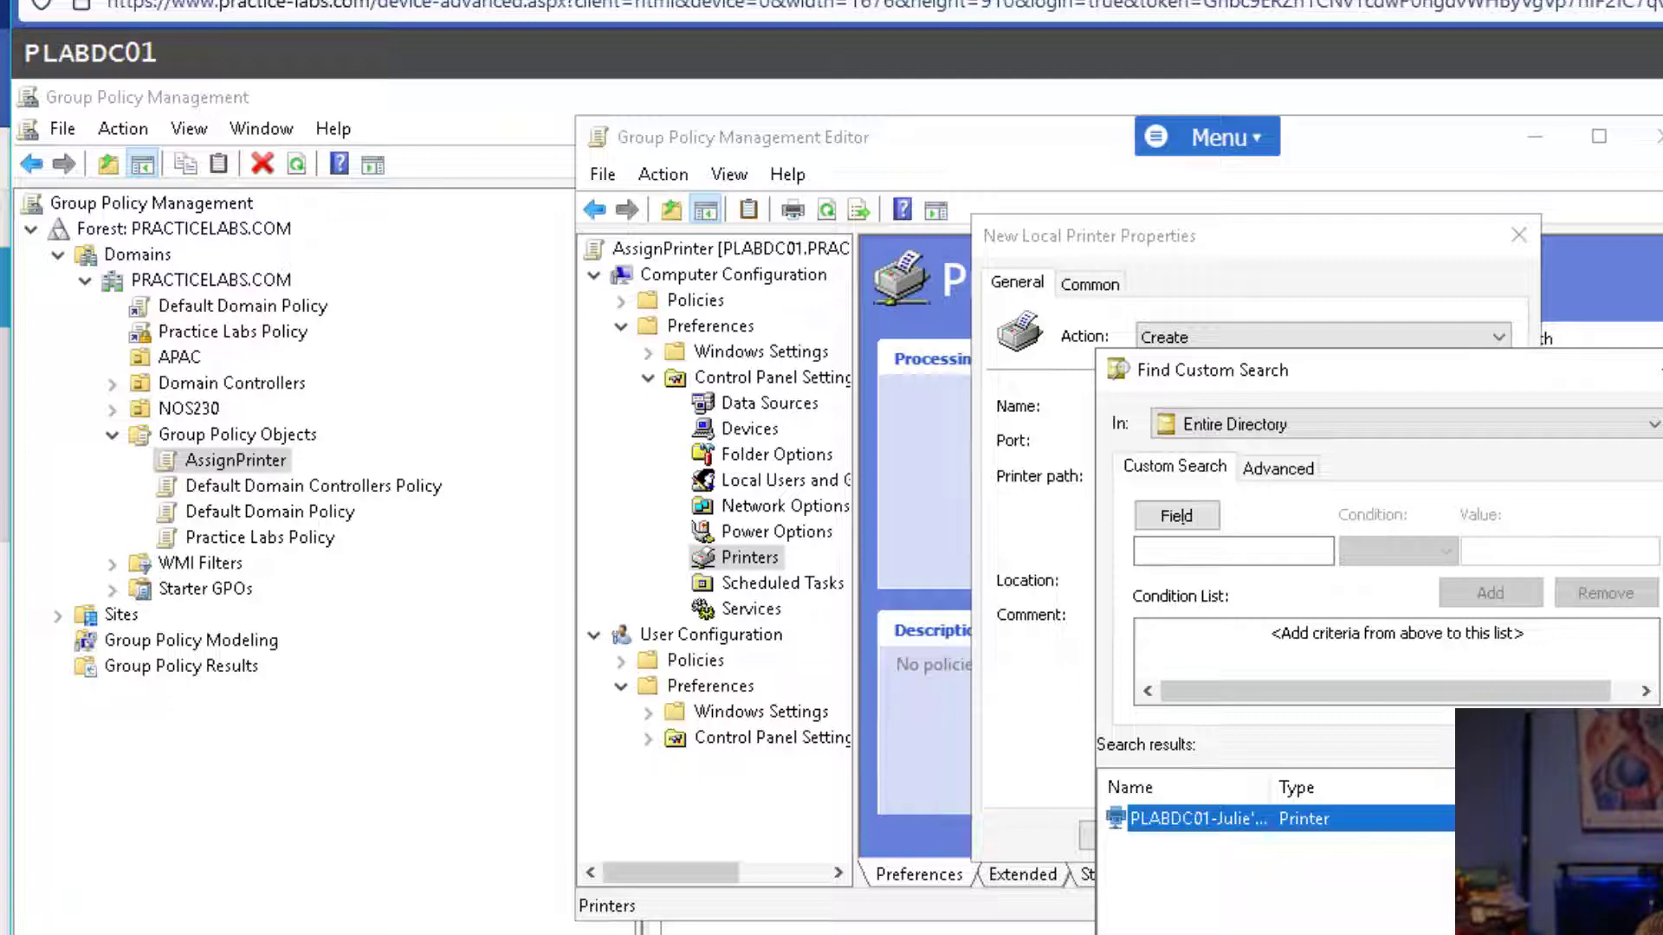
{"action": "key", "text": "Return"}
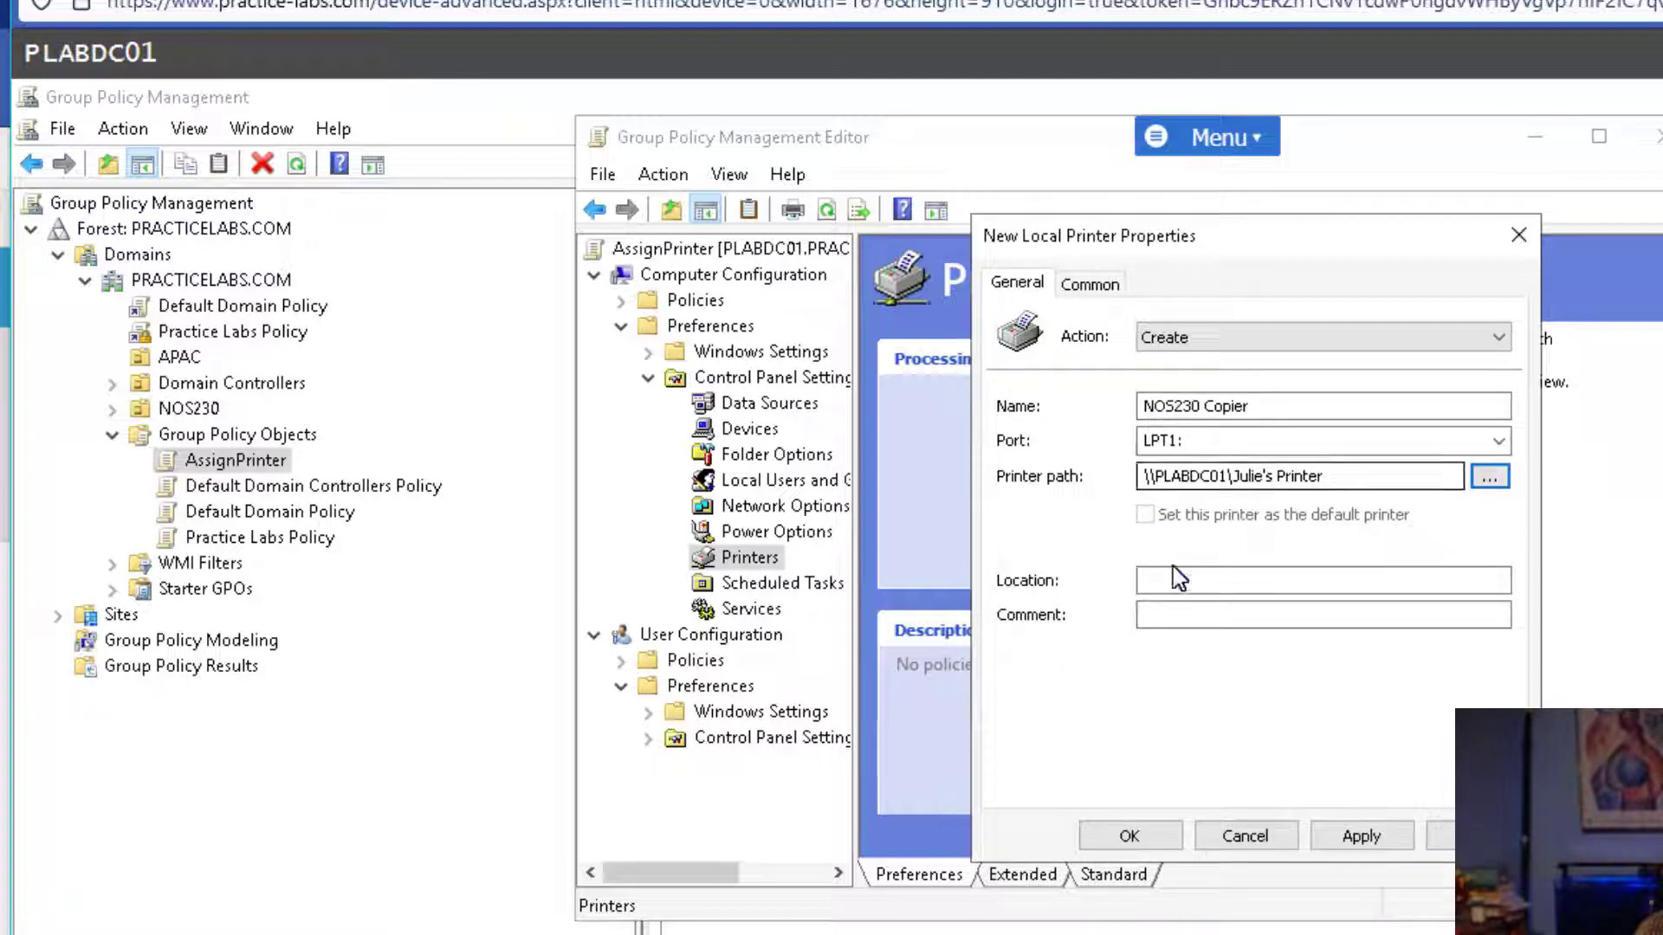
Enter the user's office as location and 'NOS 230 Group Printer' as comment, then apply and save.
{"action": "left_click", "coordinate": [1190, 580]}
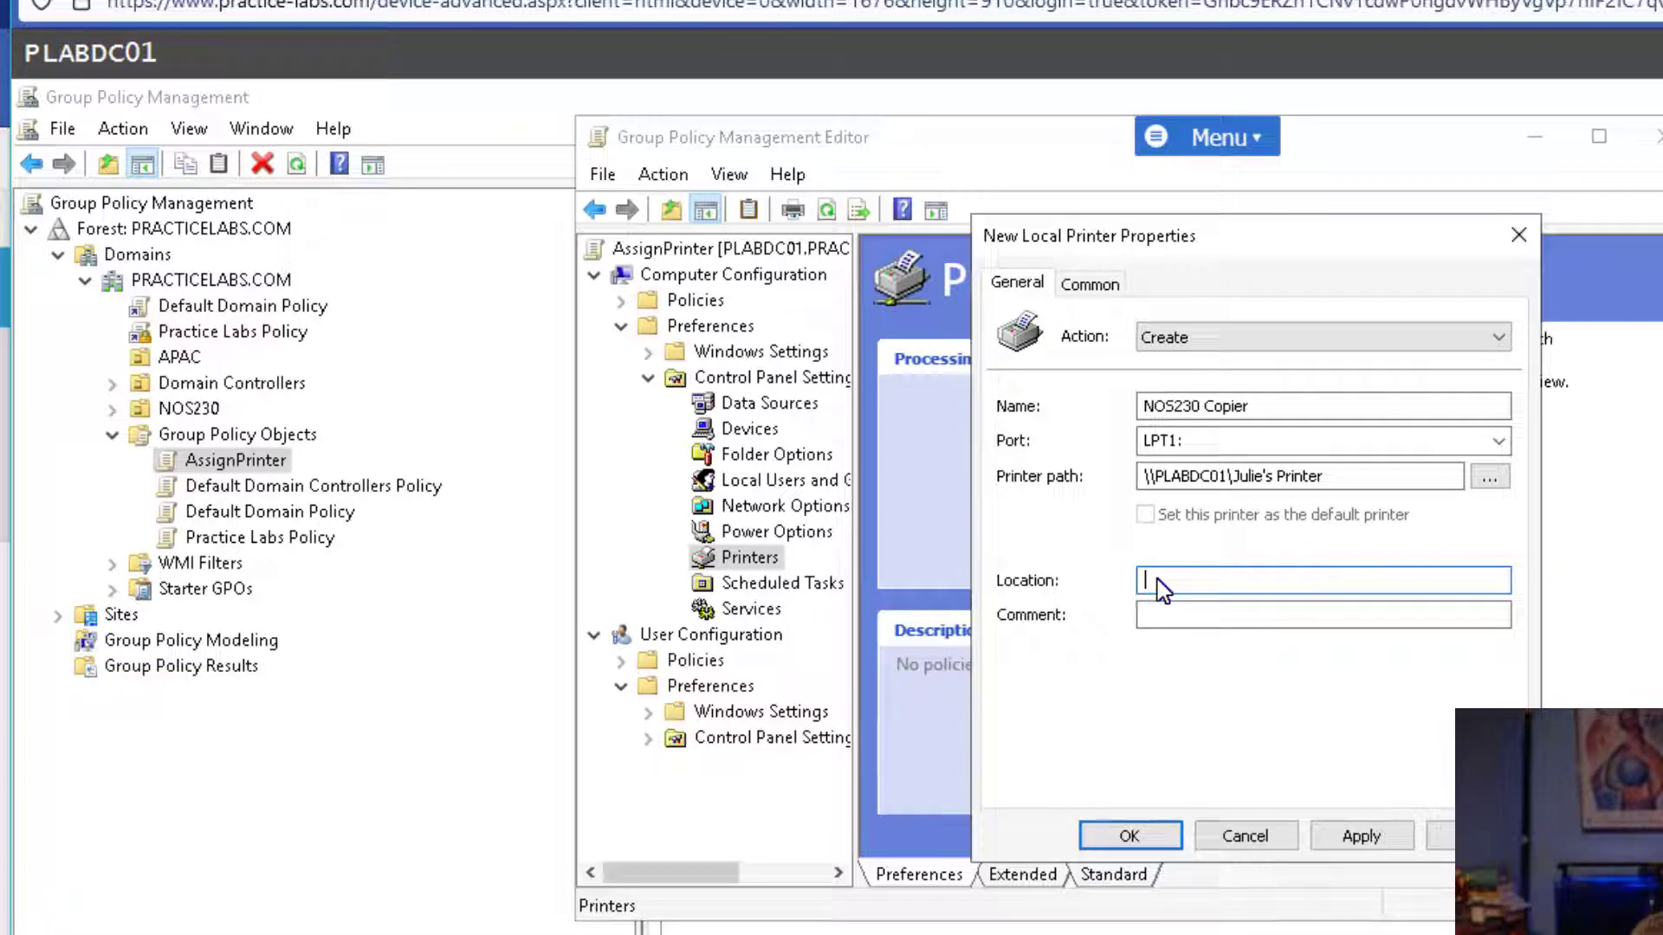
{"action": "type", "text": "Julie's Office"}
{"action": "key", "text": "Tab"}
{"action": "type", "text": "N"}
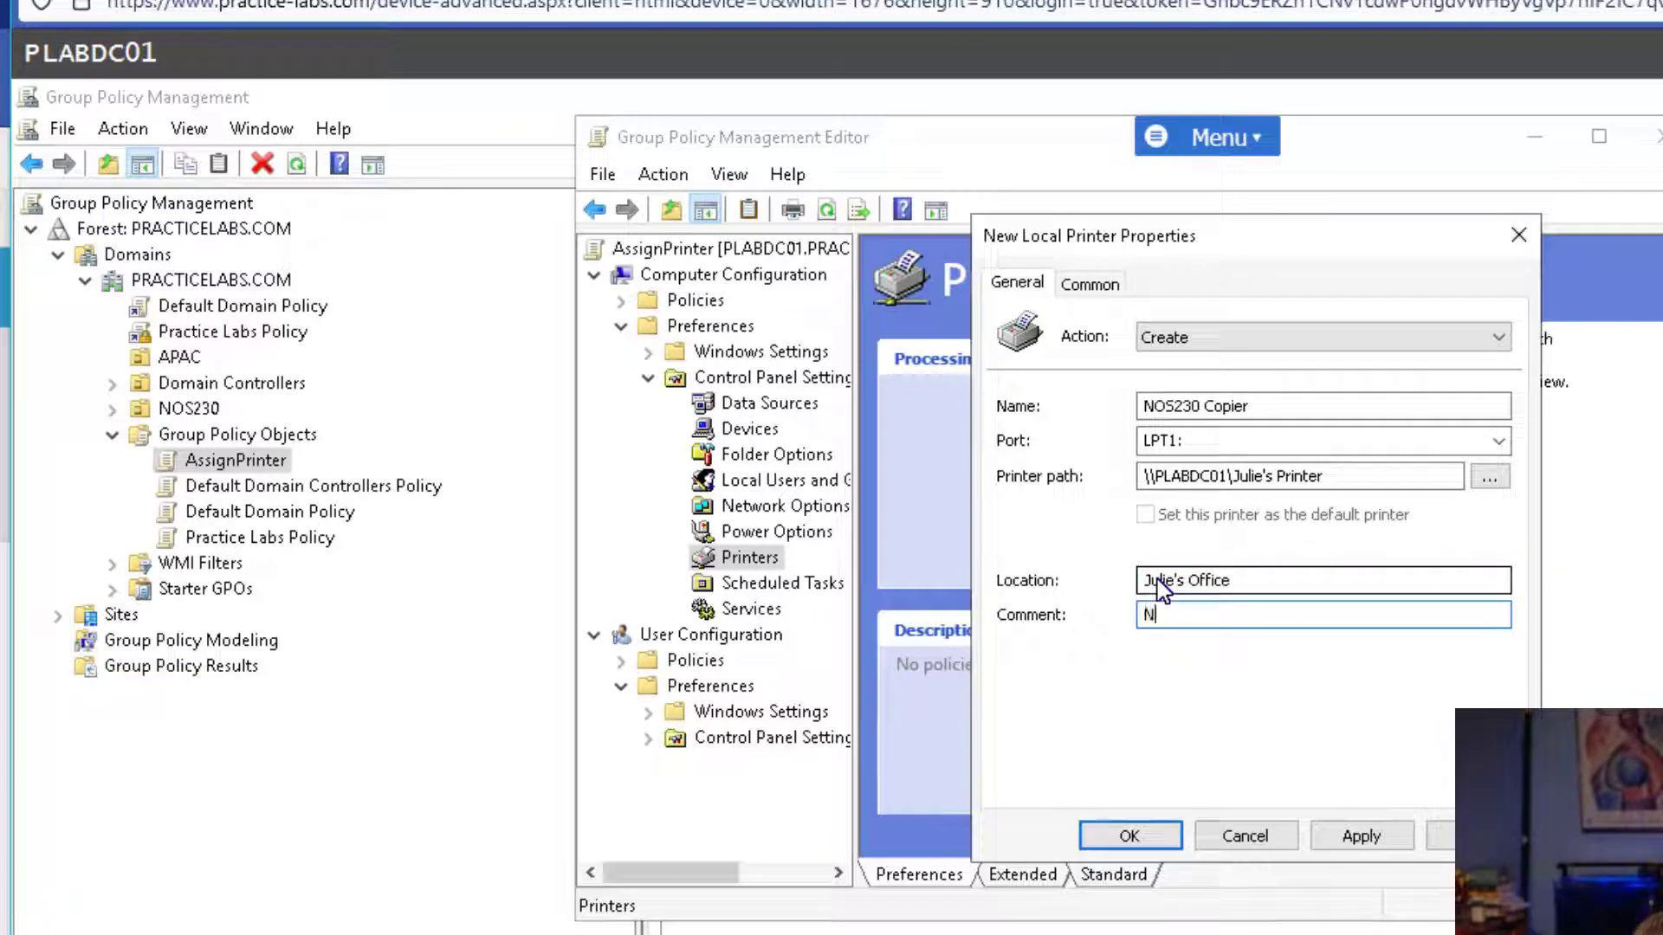
{"action": "type", "text": "OS 230 Group Printer"}
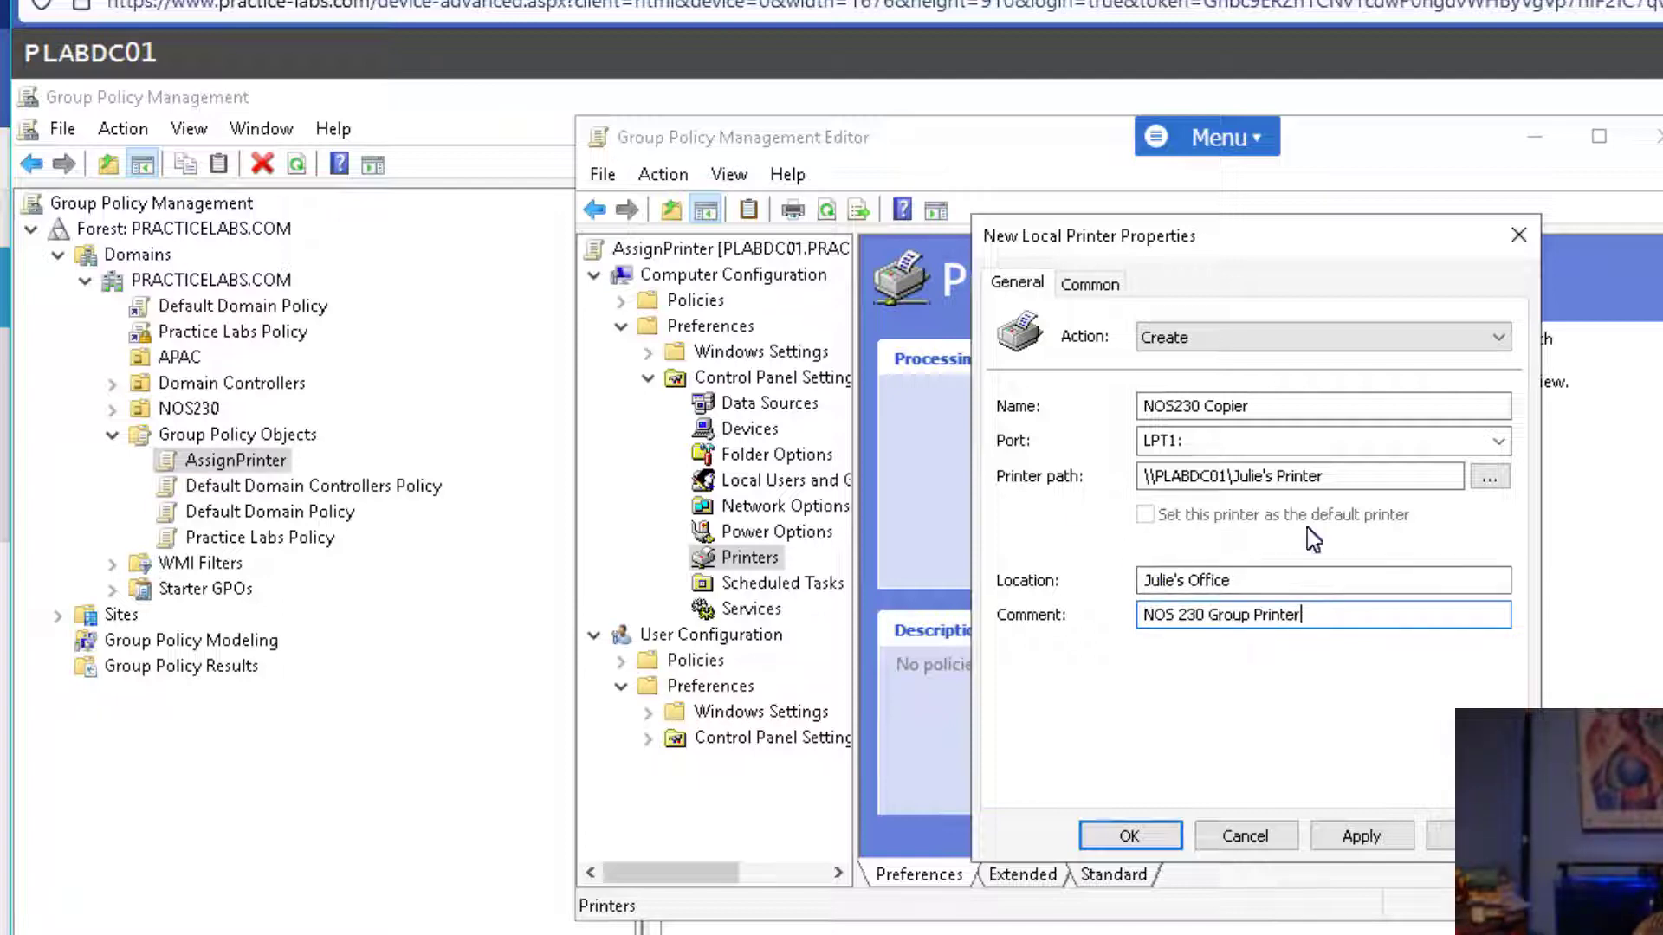
{"action": "left_click", "coordinate": [1344, 838]}
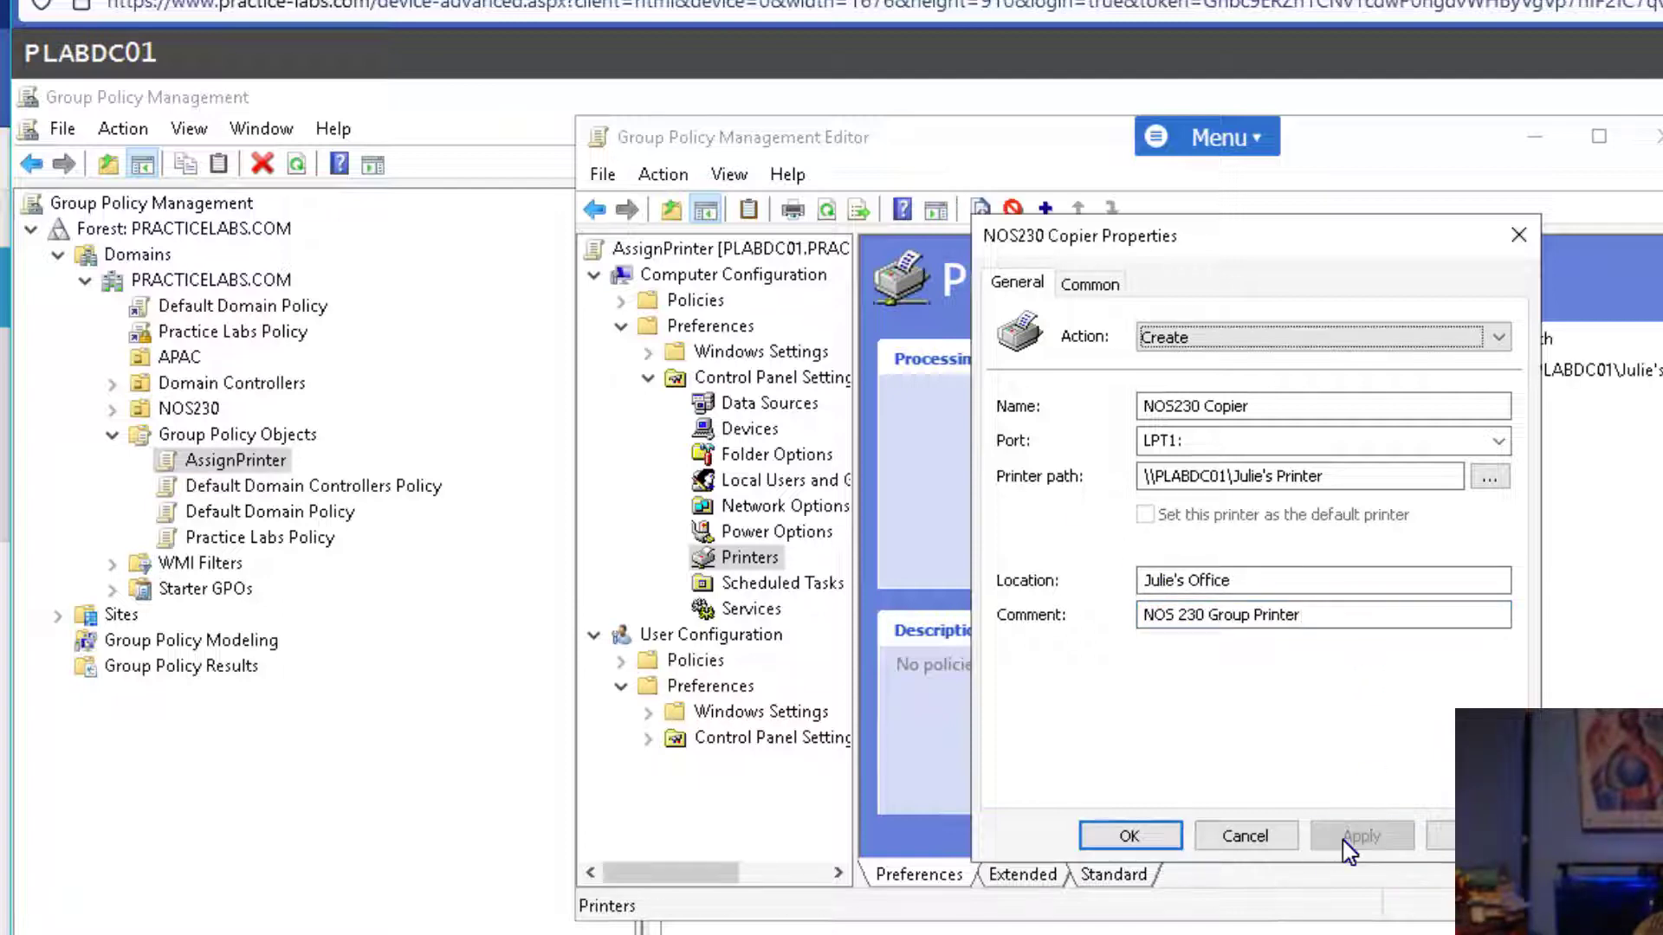
{"action": "left_click", "coordinate": [1121, 835]}
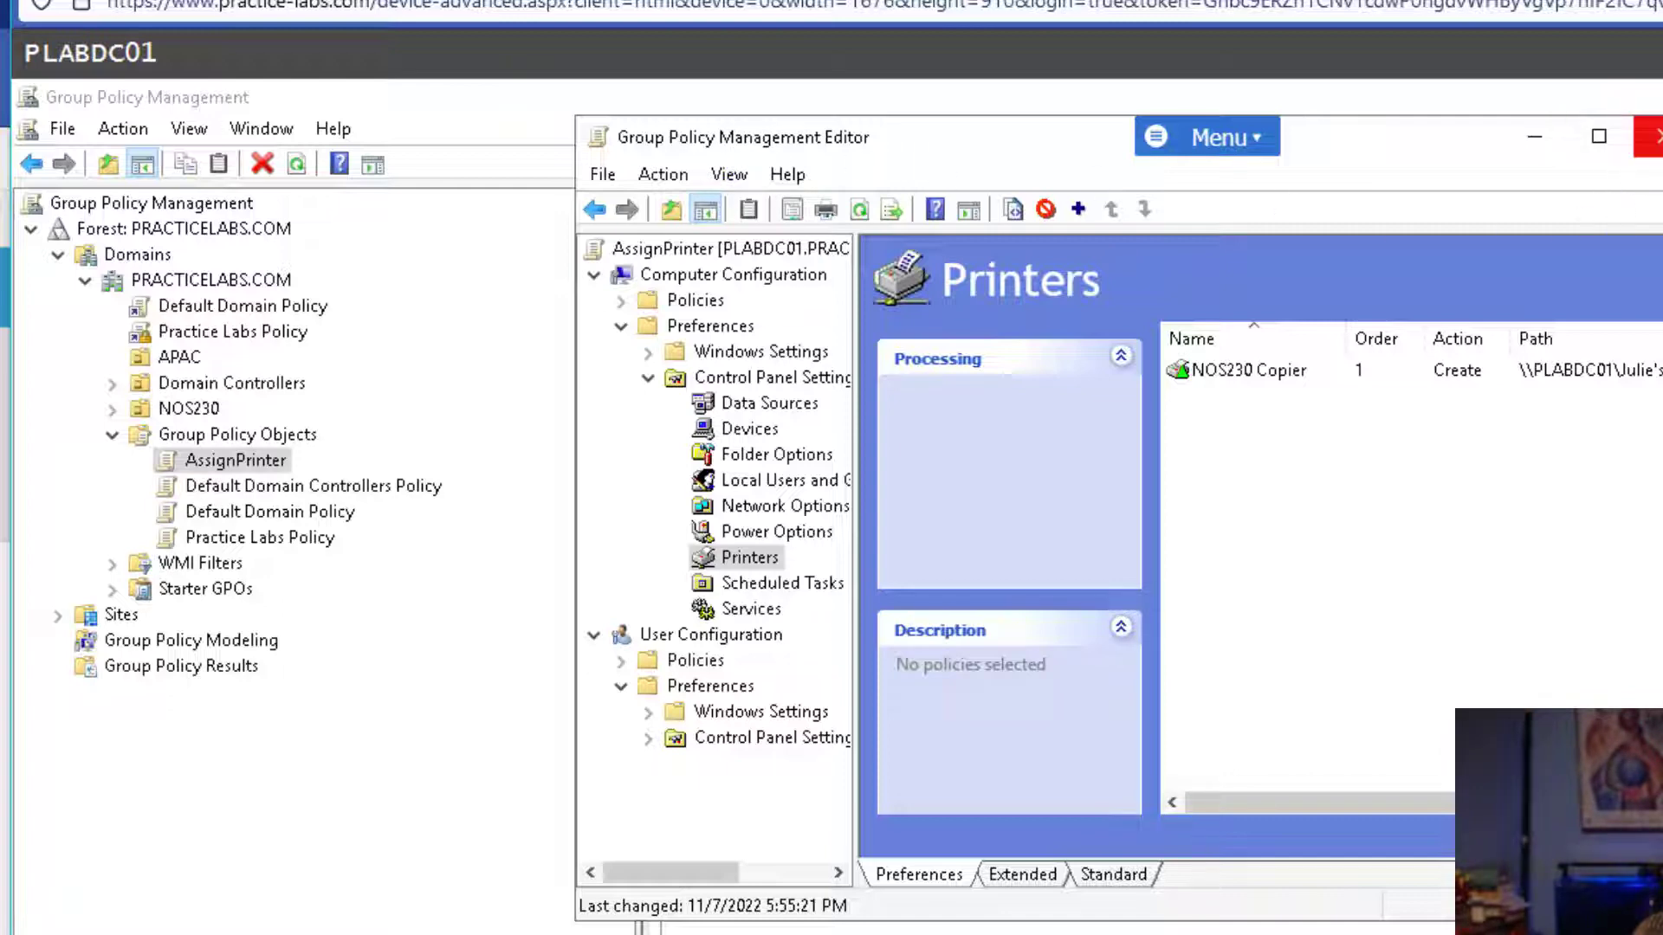
Close the editor and add the lab user account to AssignPrinter's Security Filtering.
{"action": "left_click", "coordinate": [1650, 136]}
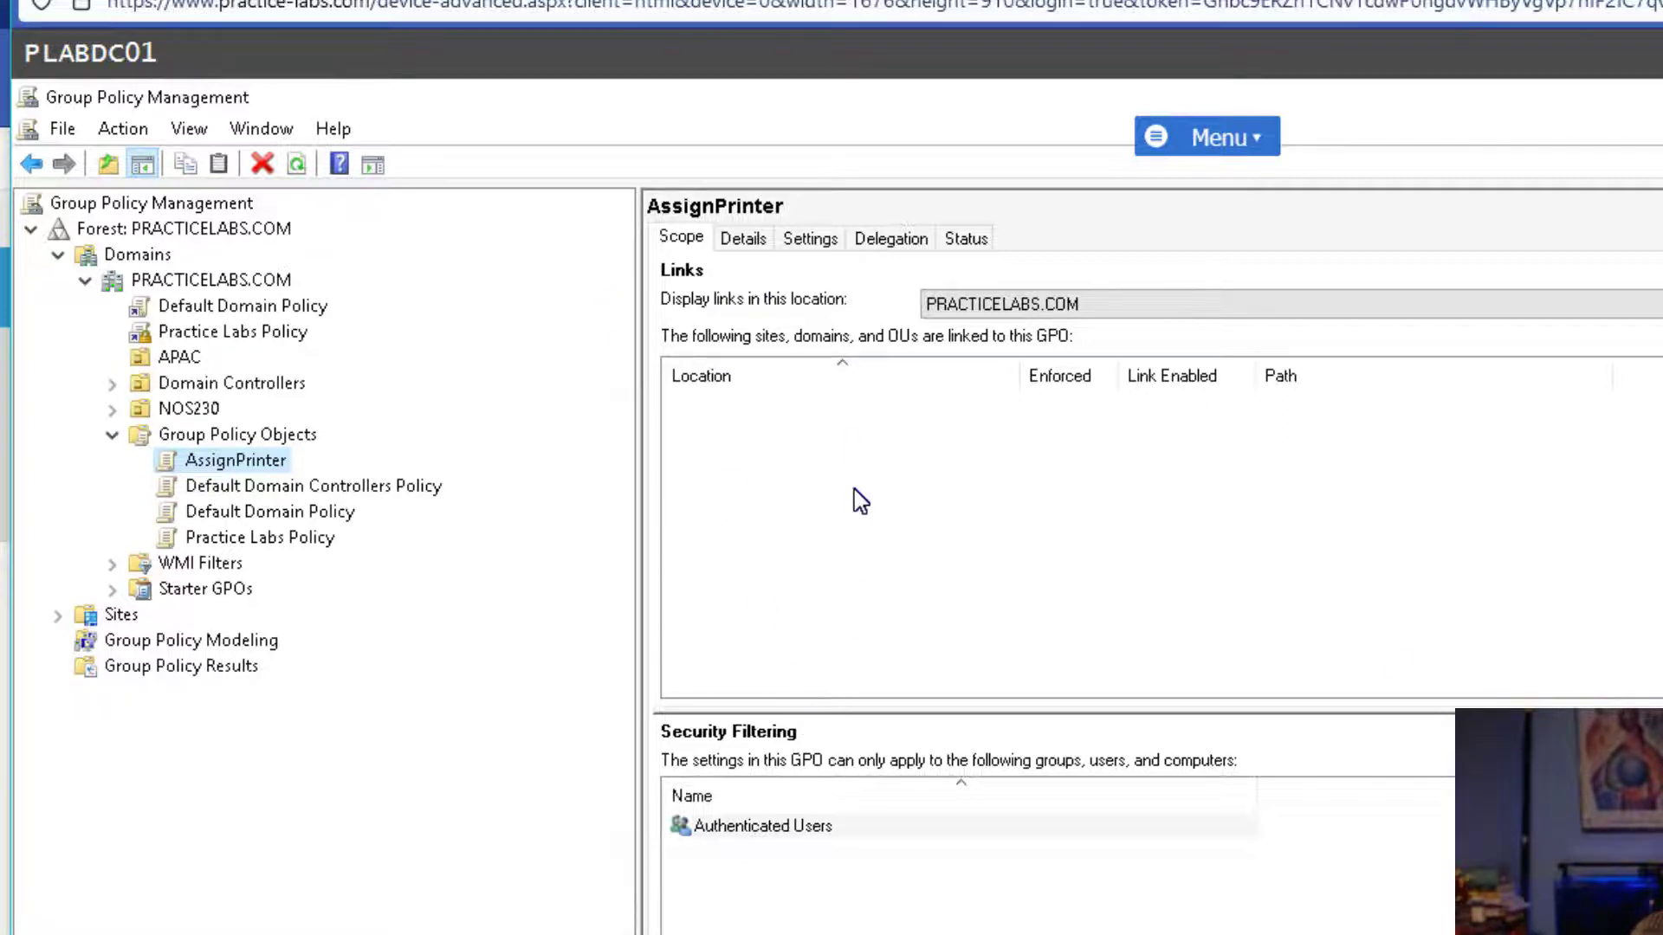
{"action": "left_click", "coordinate": [861, 455]}
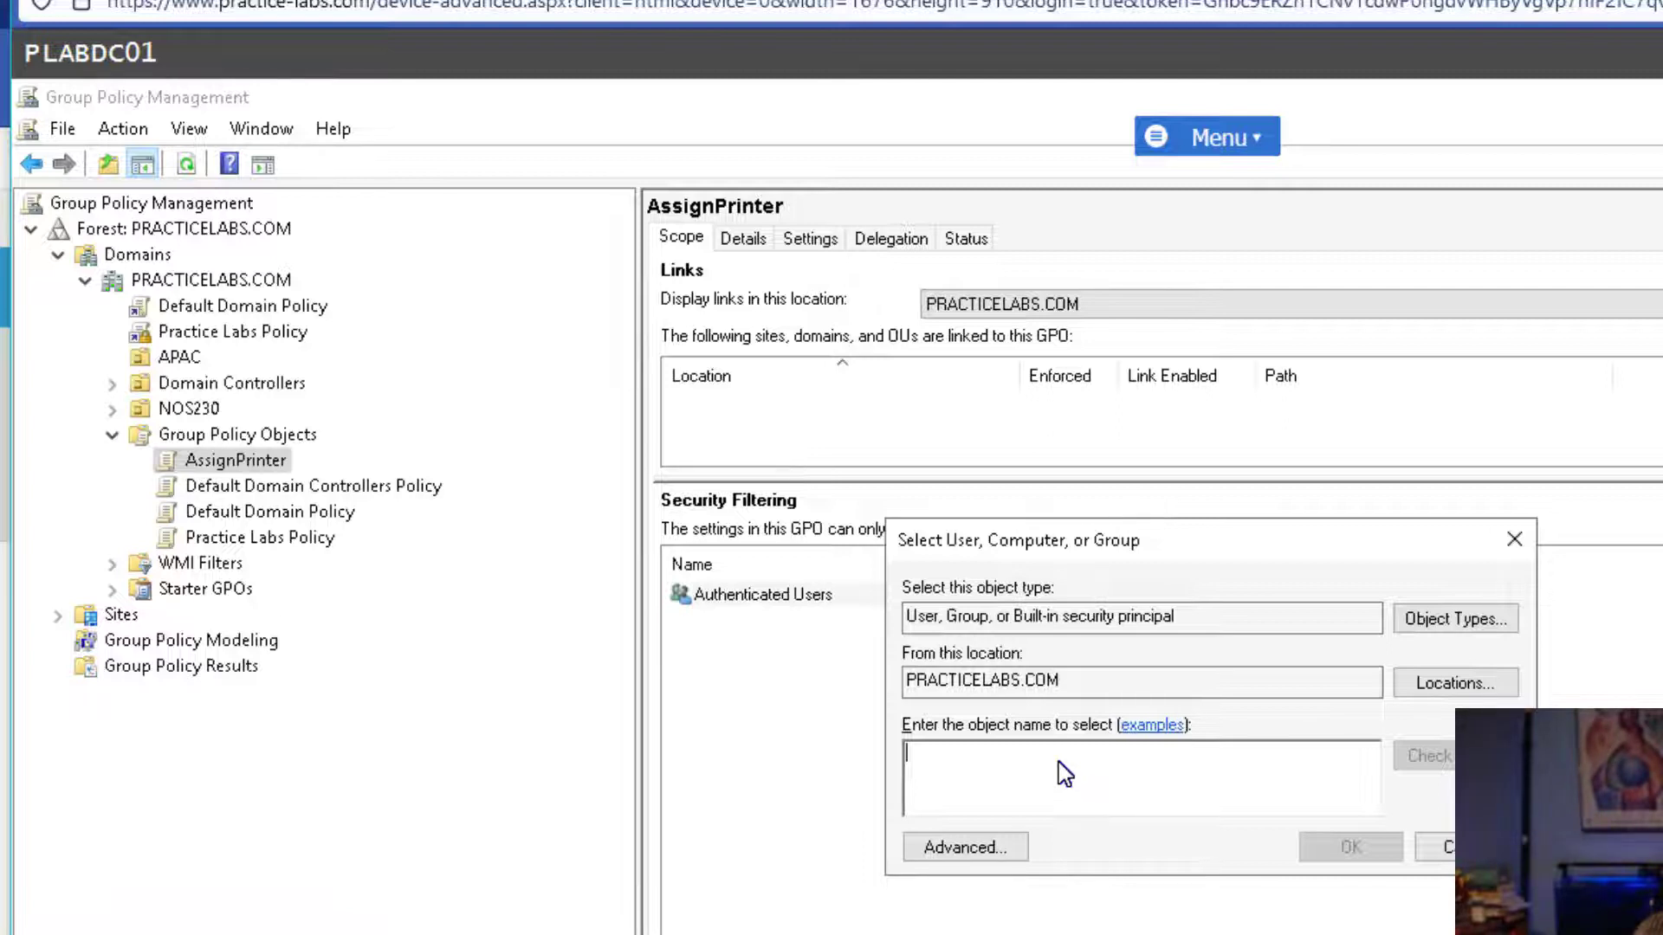
{"action": "type", "text": "julie"}
{"action": "key", "text": "ctrl+k"}
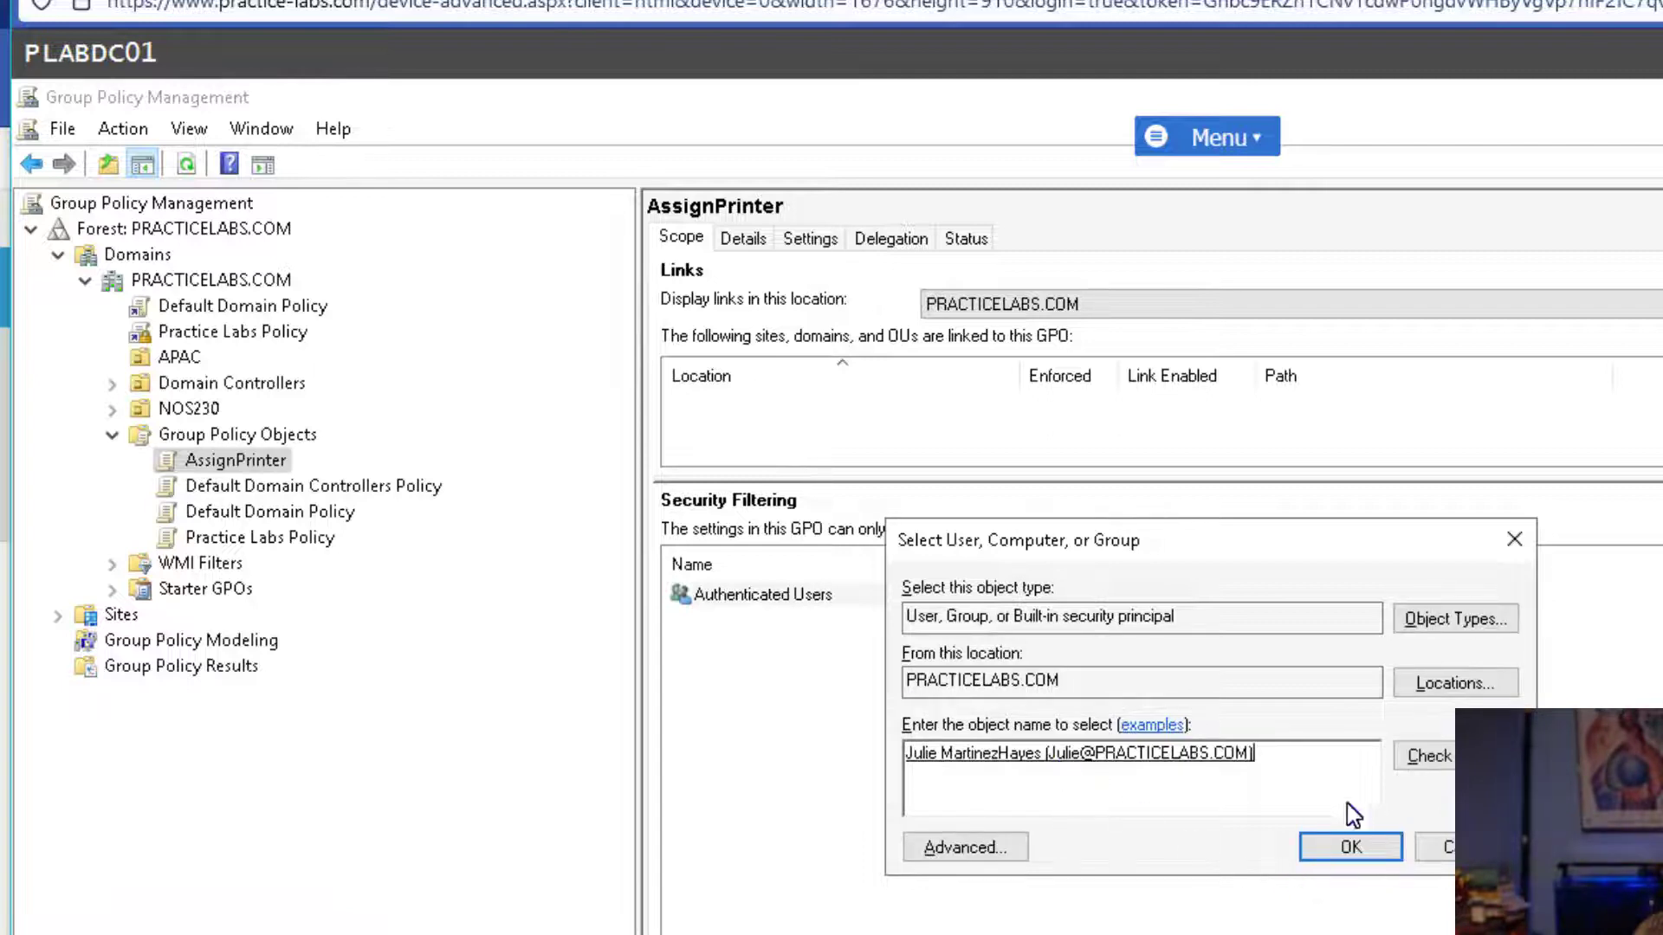
{"action": "left_click", "coordinate": [1351, 851]}
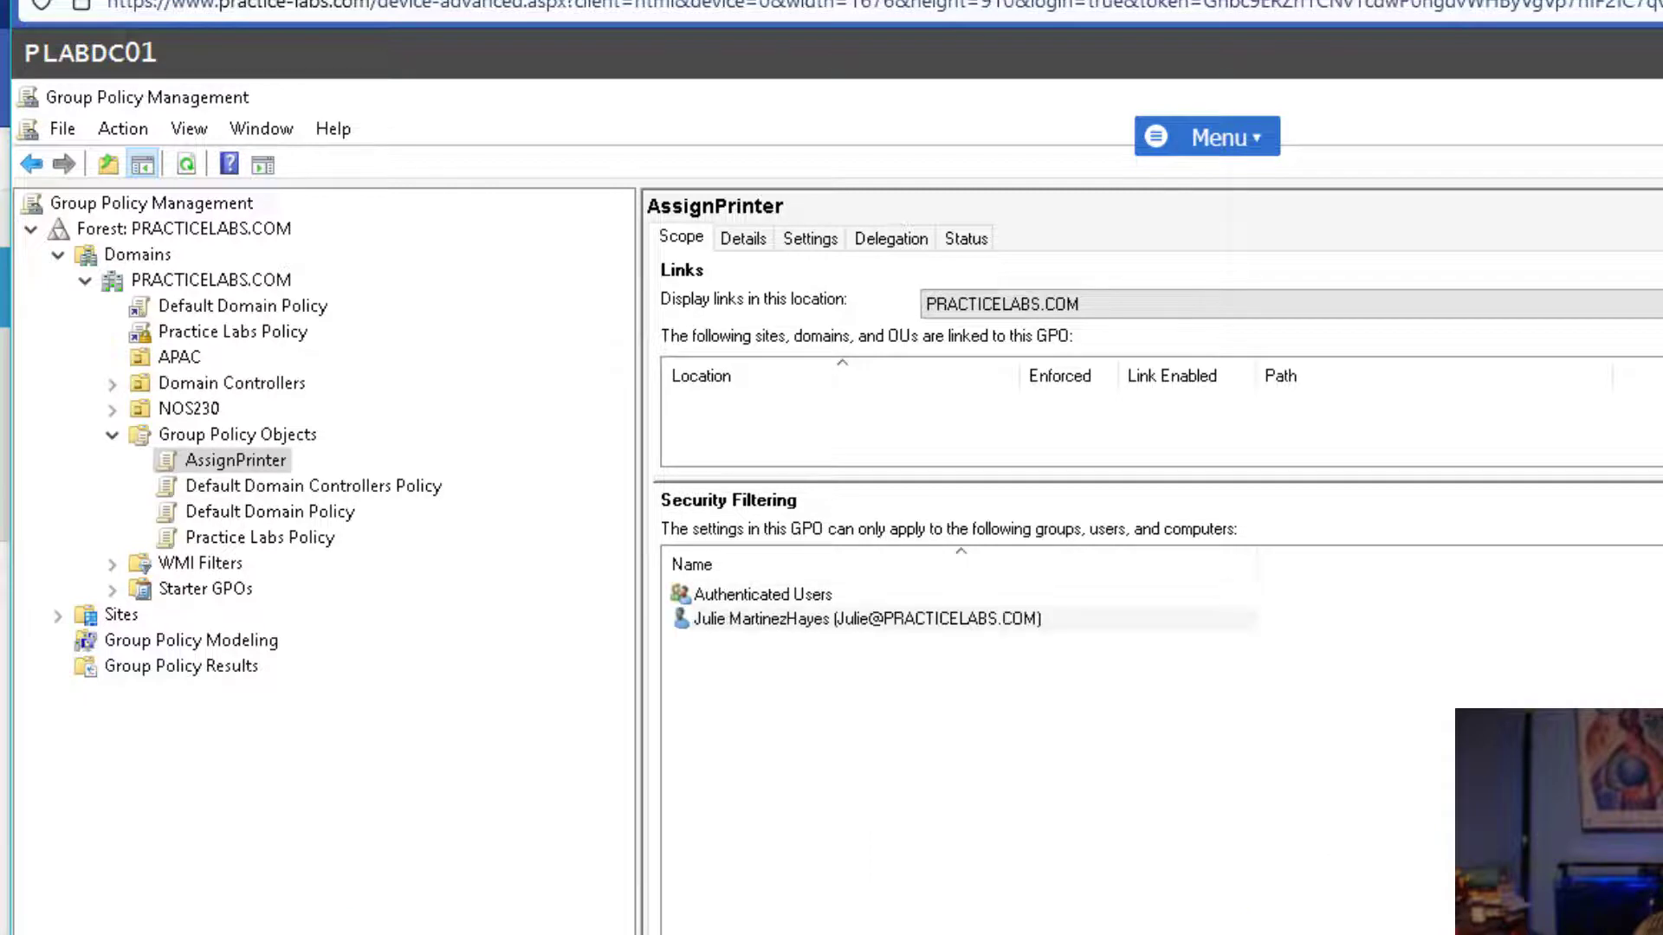
{"action": "left_click", "coordinate": [726, 934]}
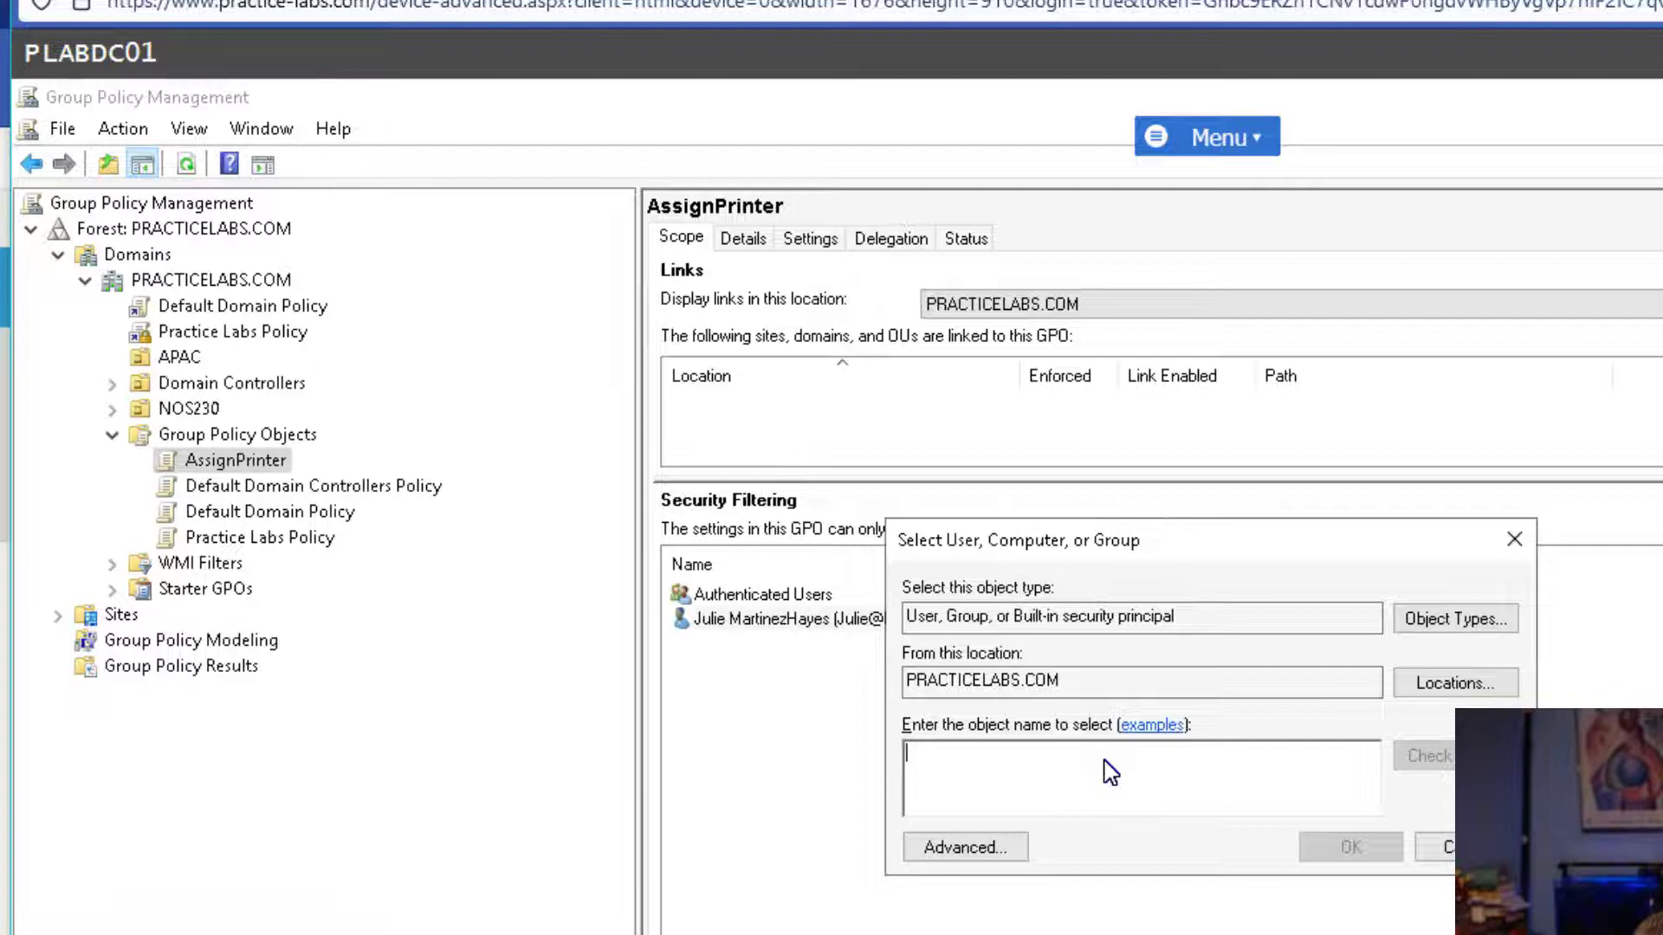
Include Computers in the searchable object types after 'win10' fails to resolve.
{"action": "type", "text": "win10"}
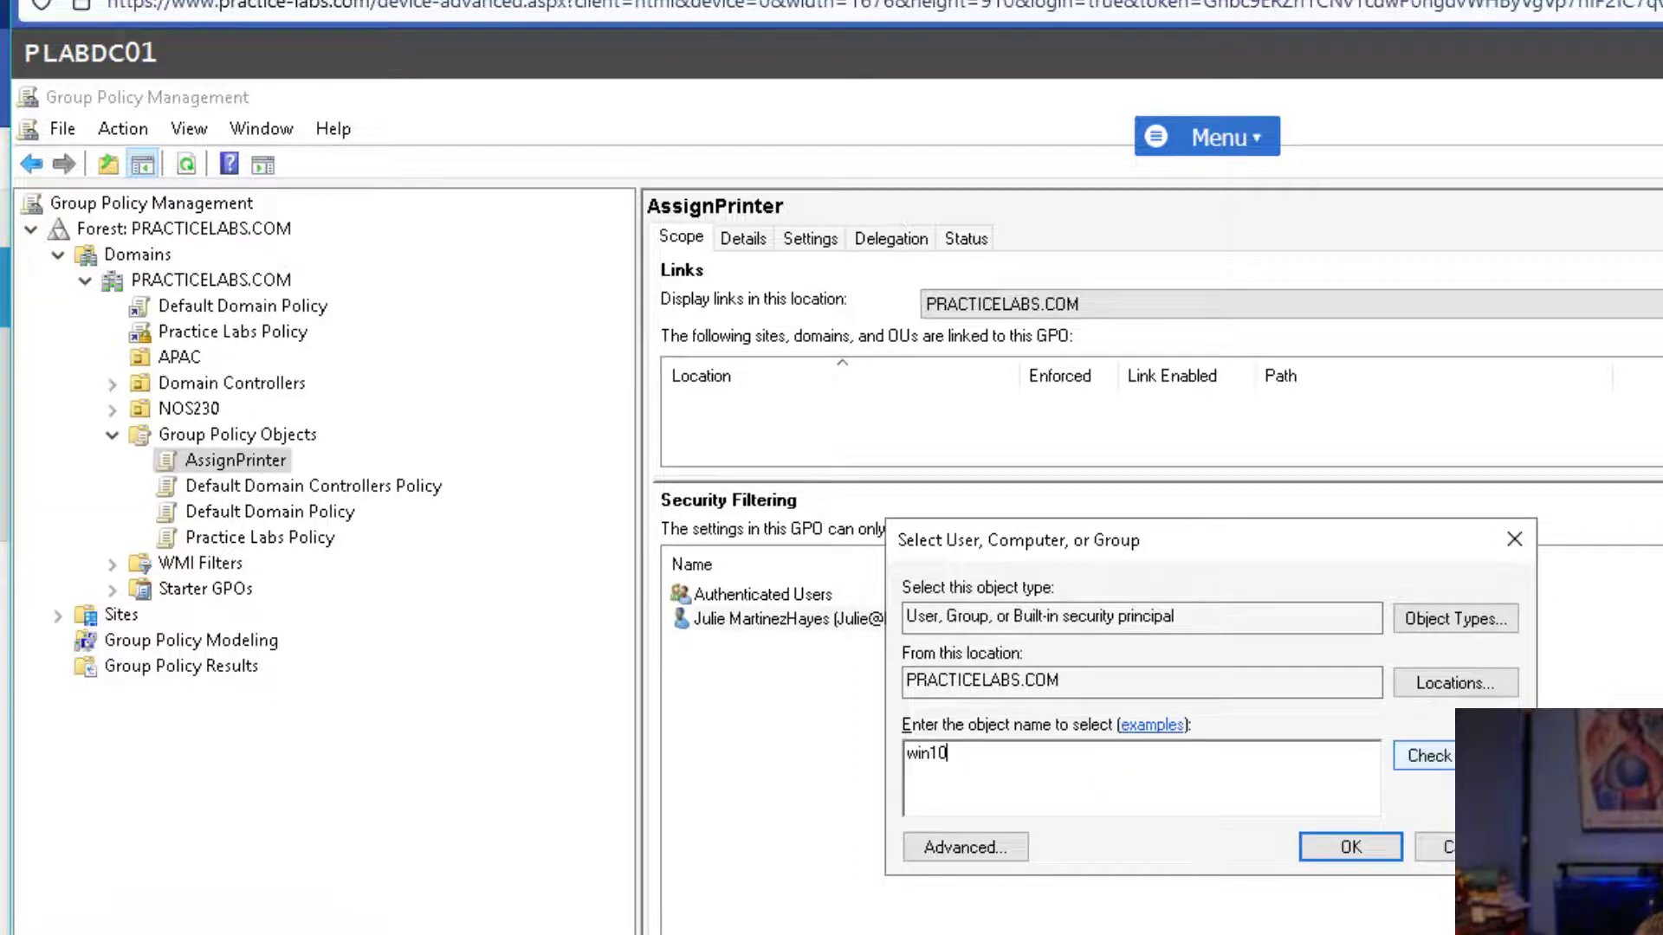
{"action": "key", "text": "Return"}
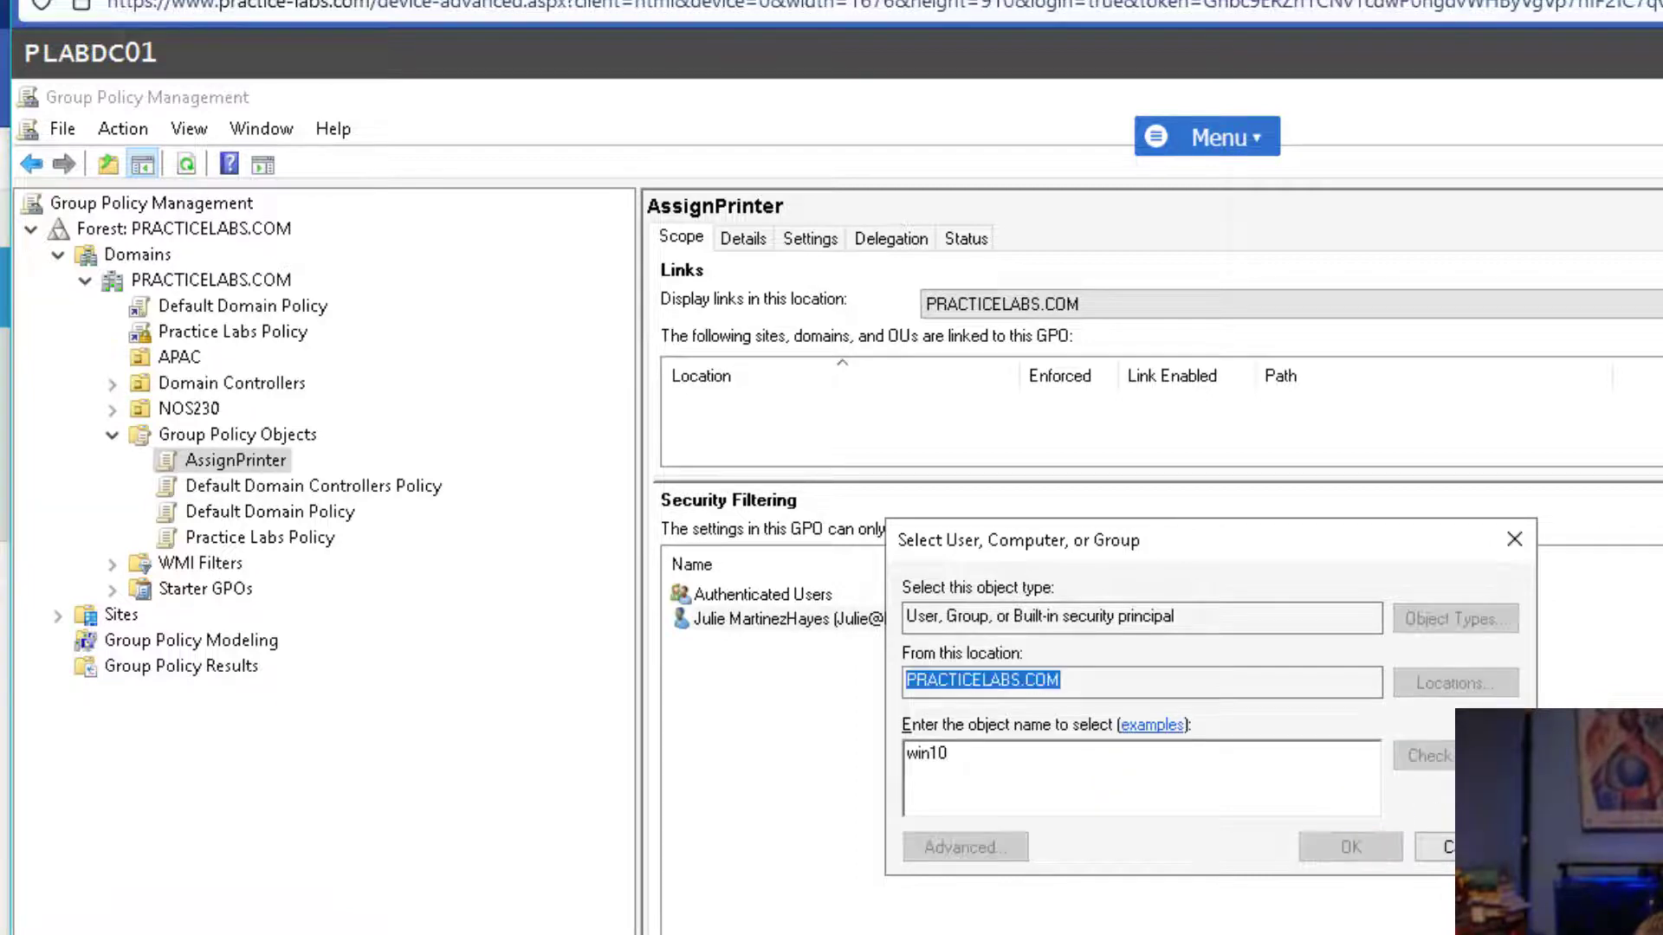
{"action": "left_click", "coordinate": [1219, 770]}
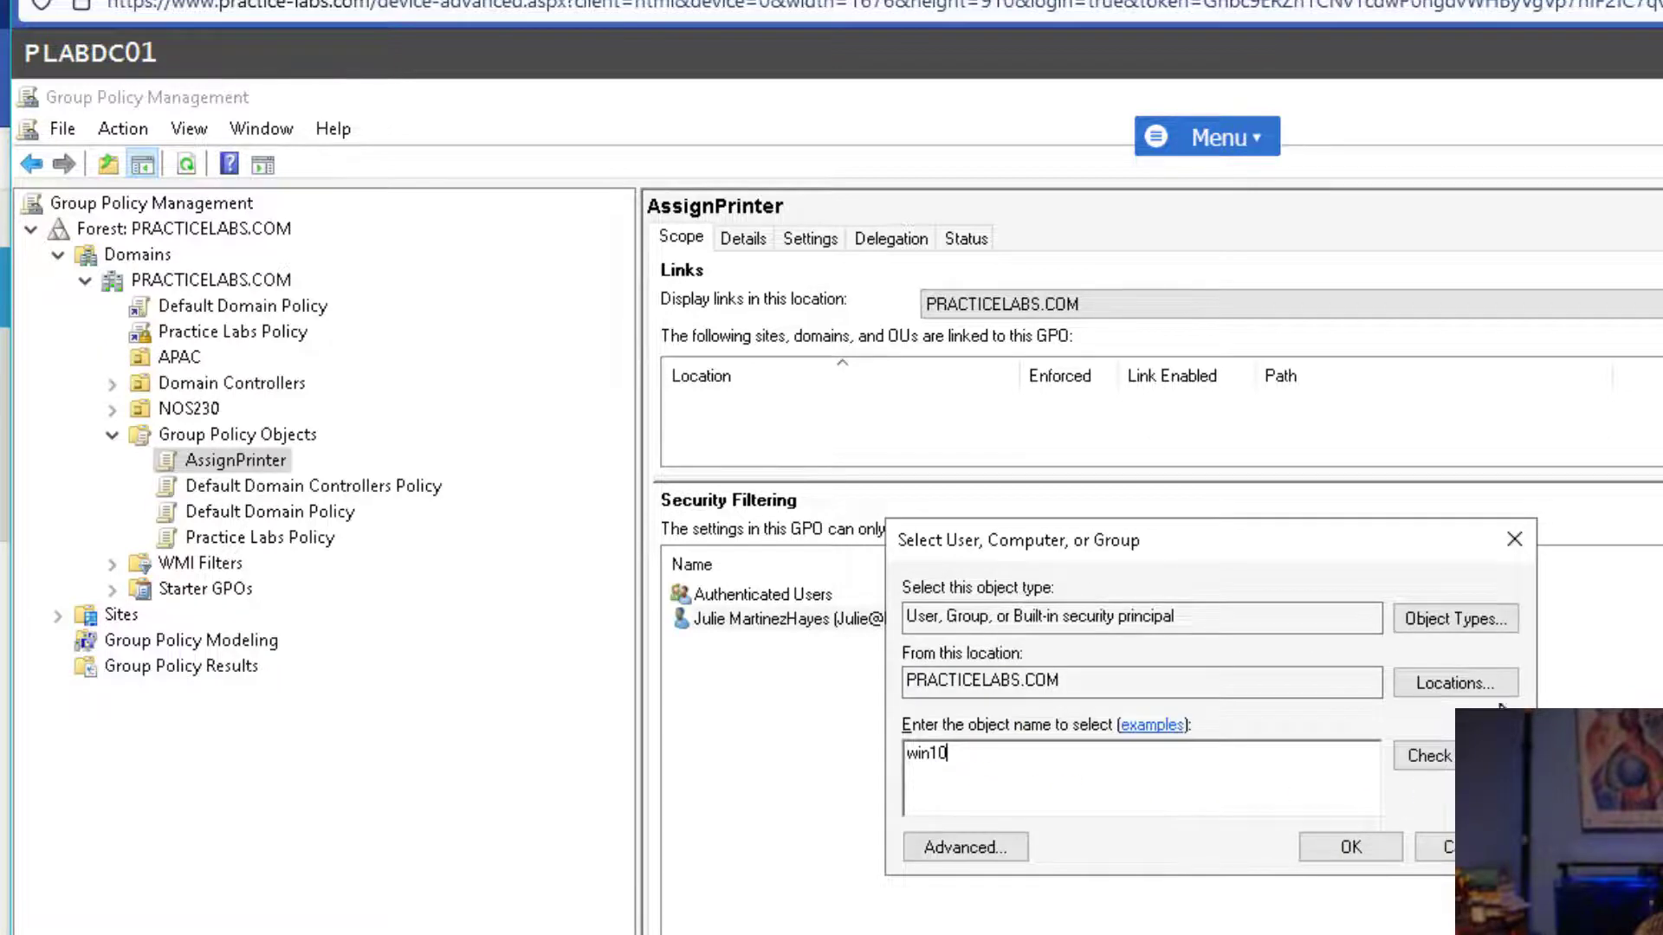
{"action": "left_click", "coordinate": [1461, 613]}
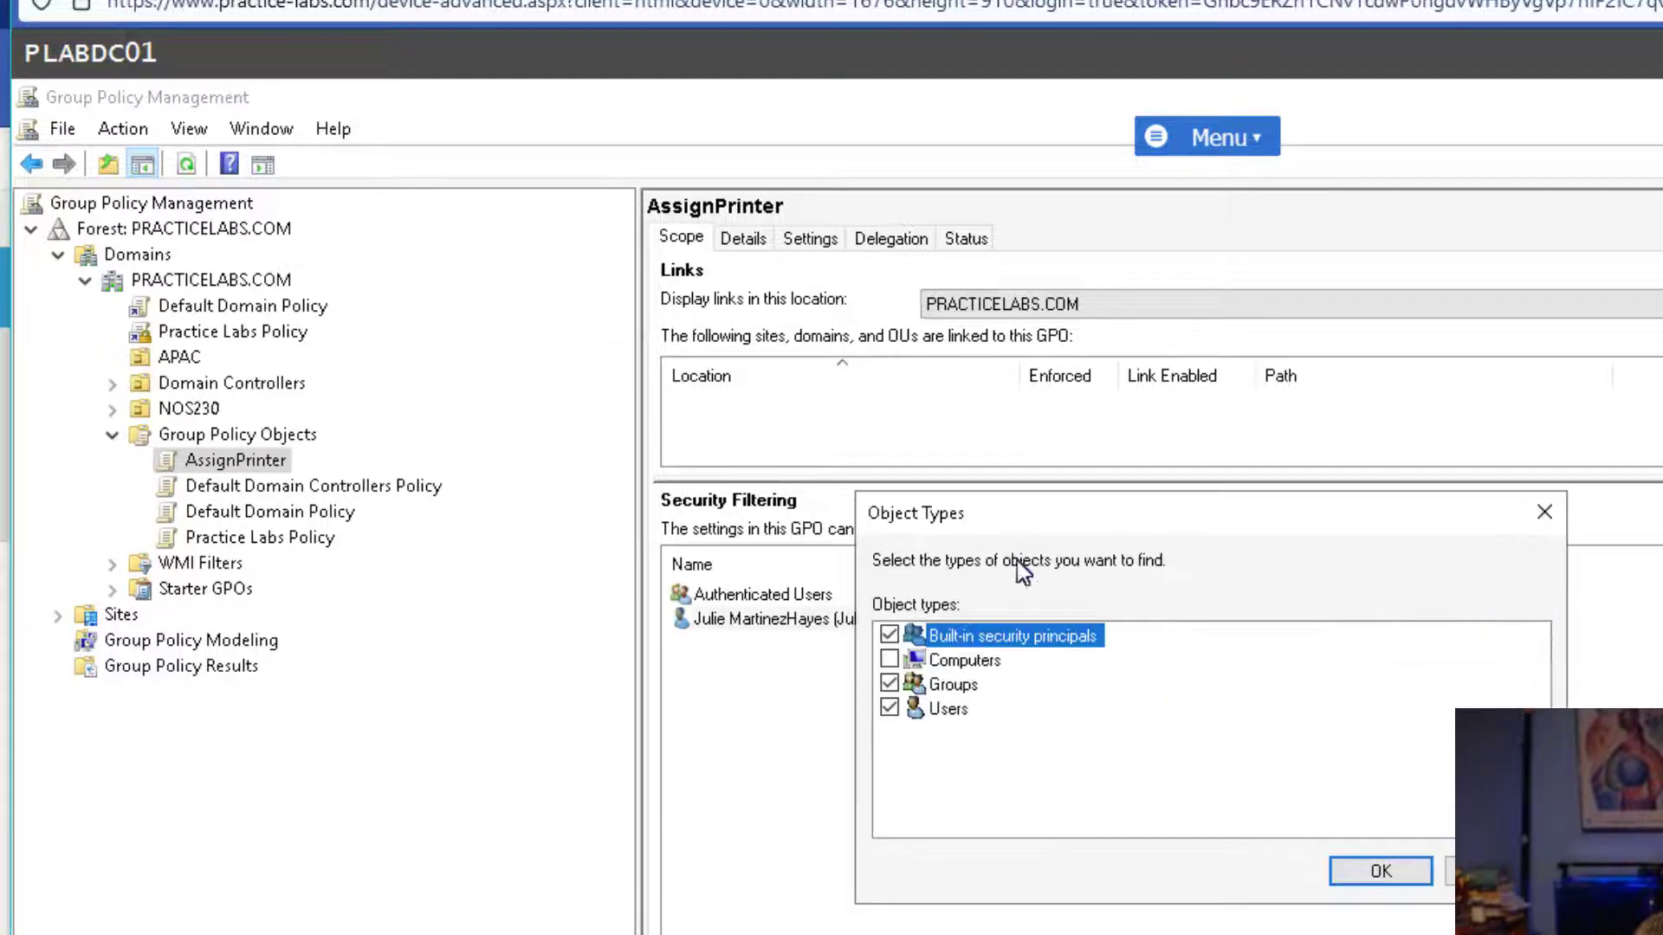
{"action": "left_click", "coordinate": [889, 659]}
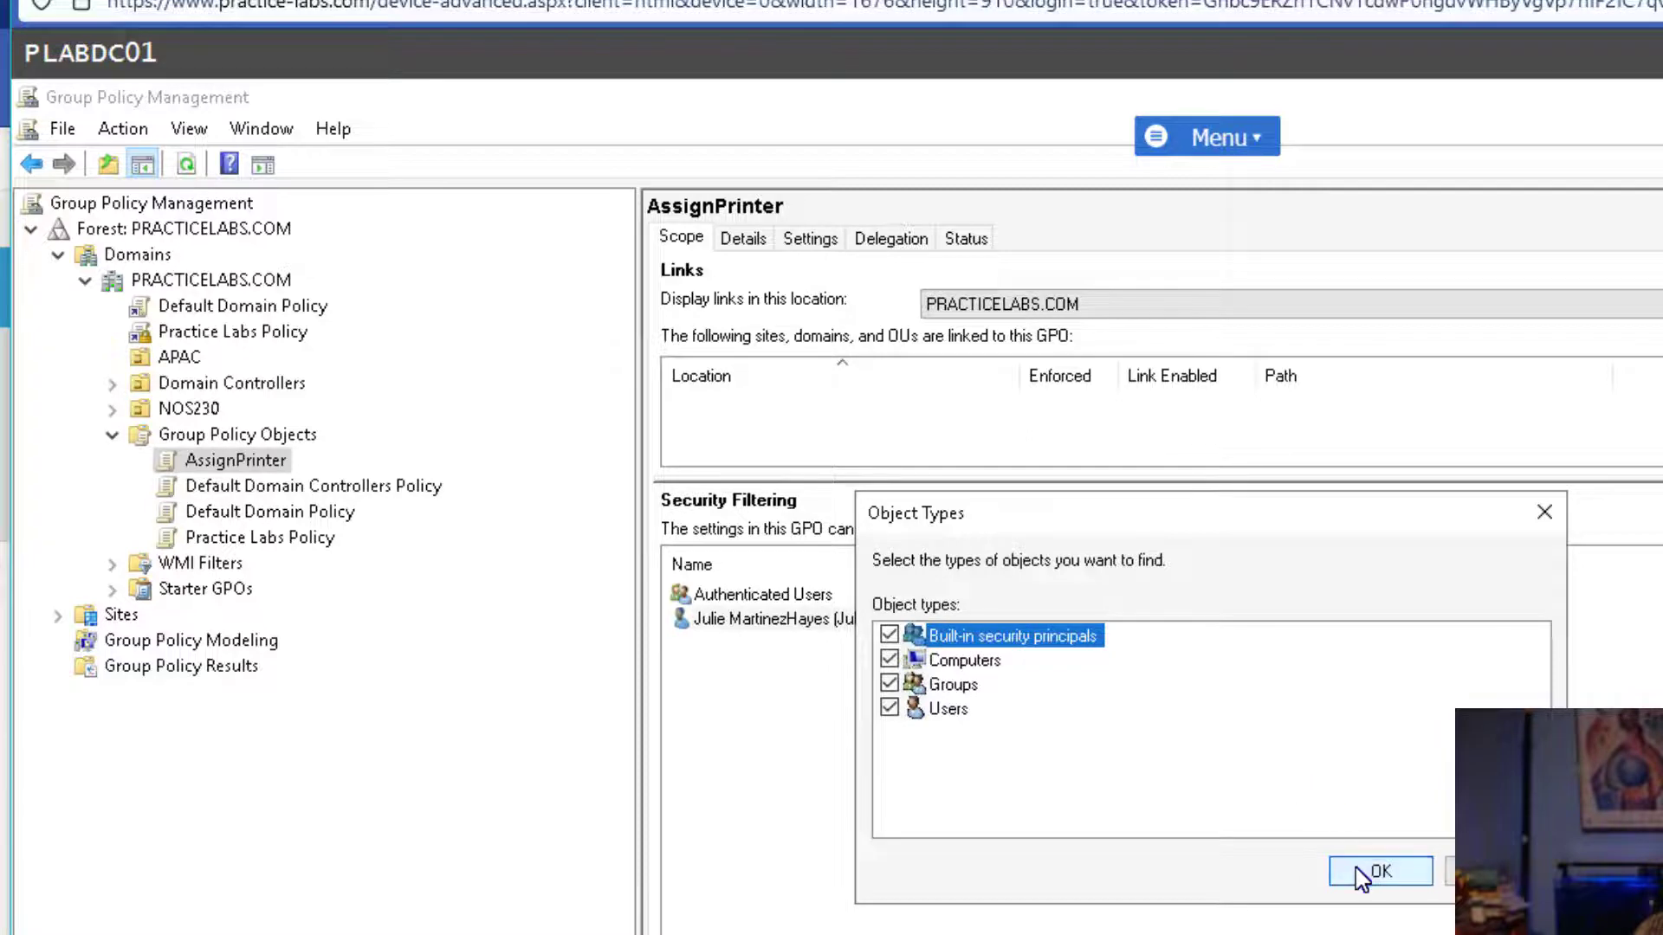
{"action": "left_click", "coordinate": [1356, 868]}
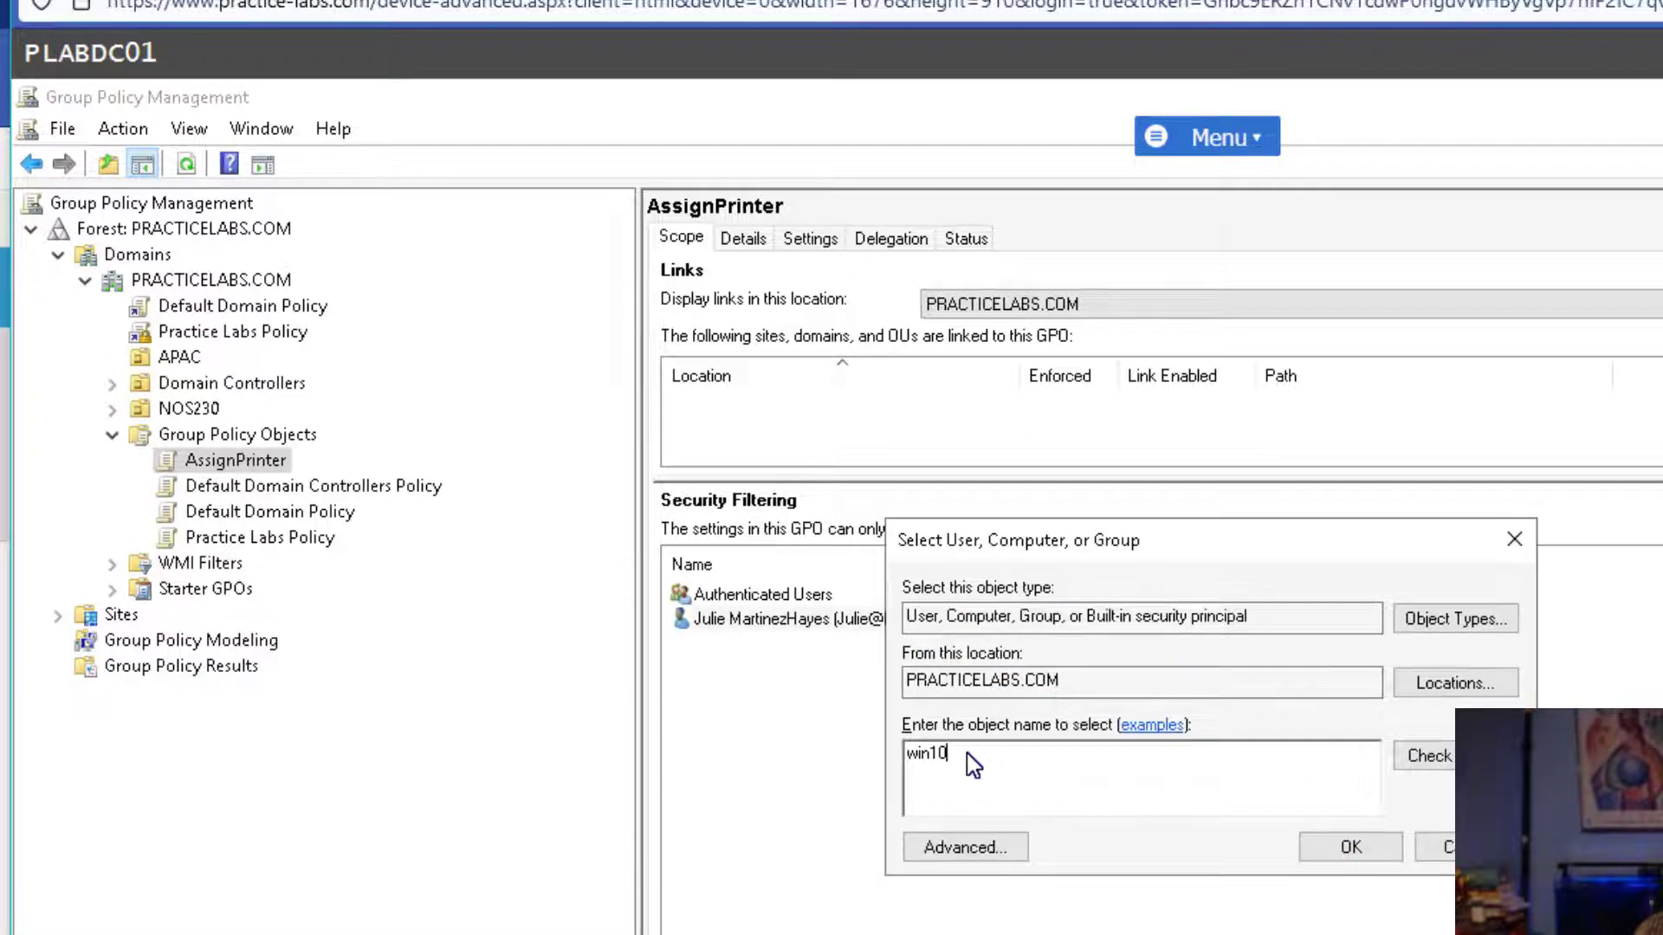
{"action": "left_click", "coordinate": [1425, 618]}
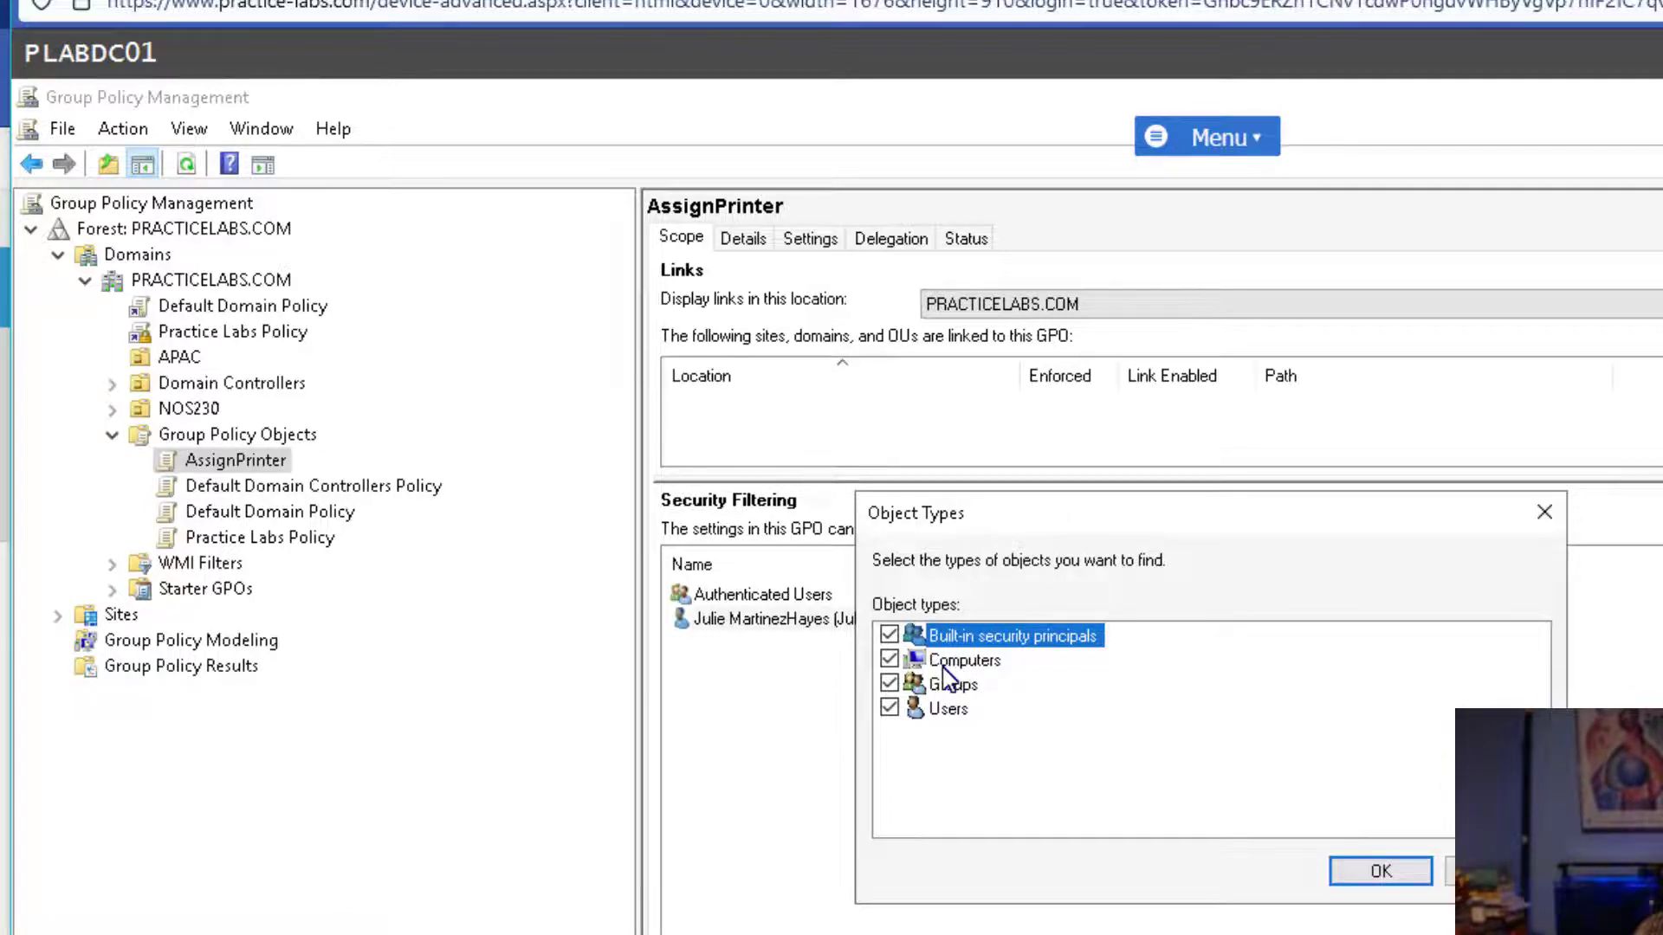
{"action": "left_click", "coordinate": [1361, 877]}
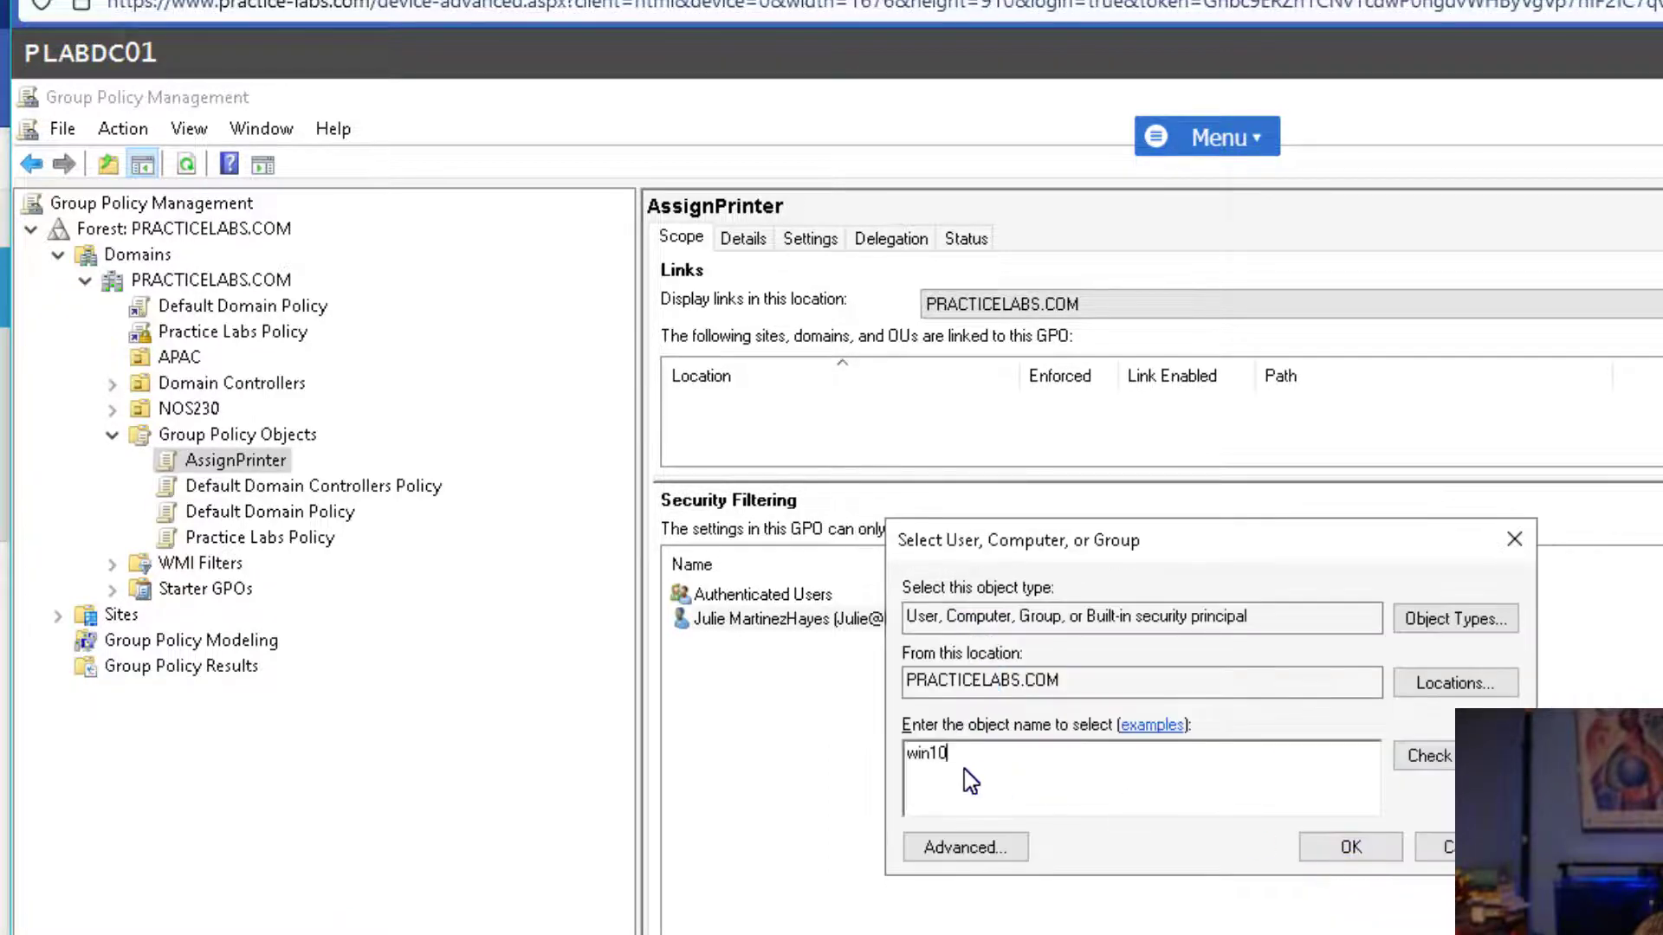
Resolve the PLABWIN10 computer name and add it to the security filtering.
{"action": "left_click", "coordinate": [1425, 756]}
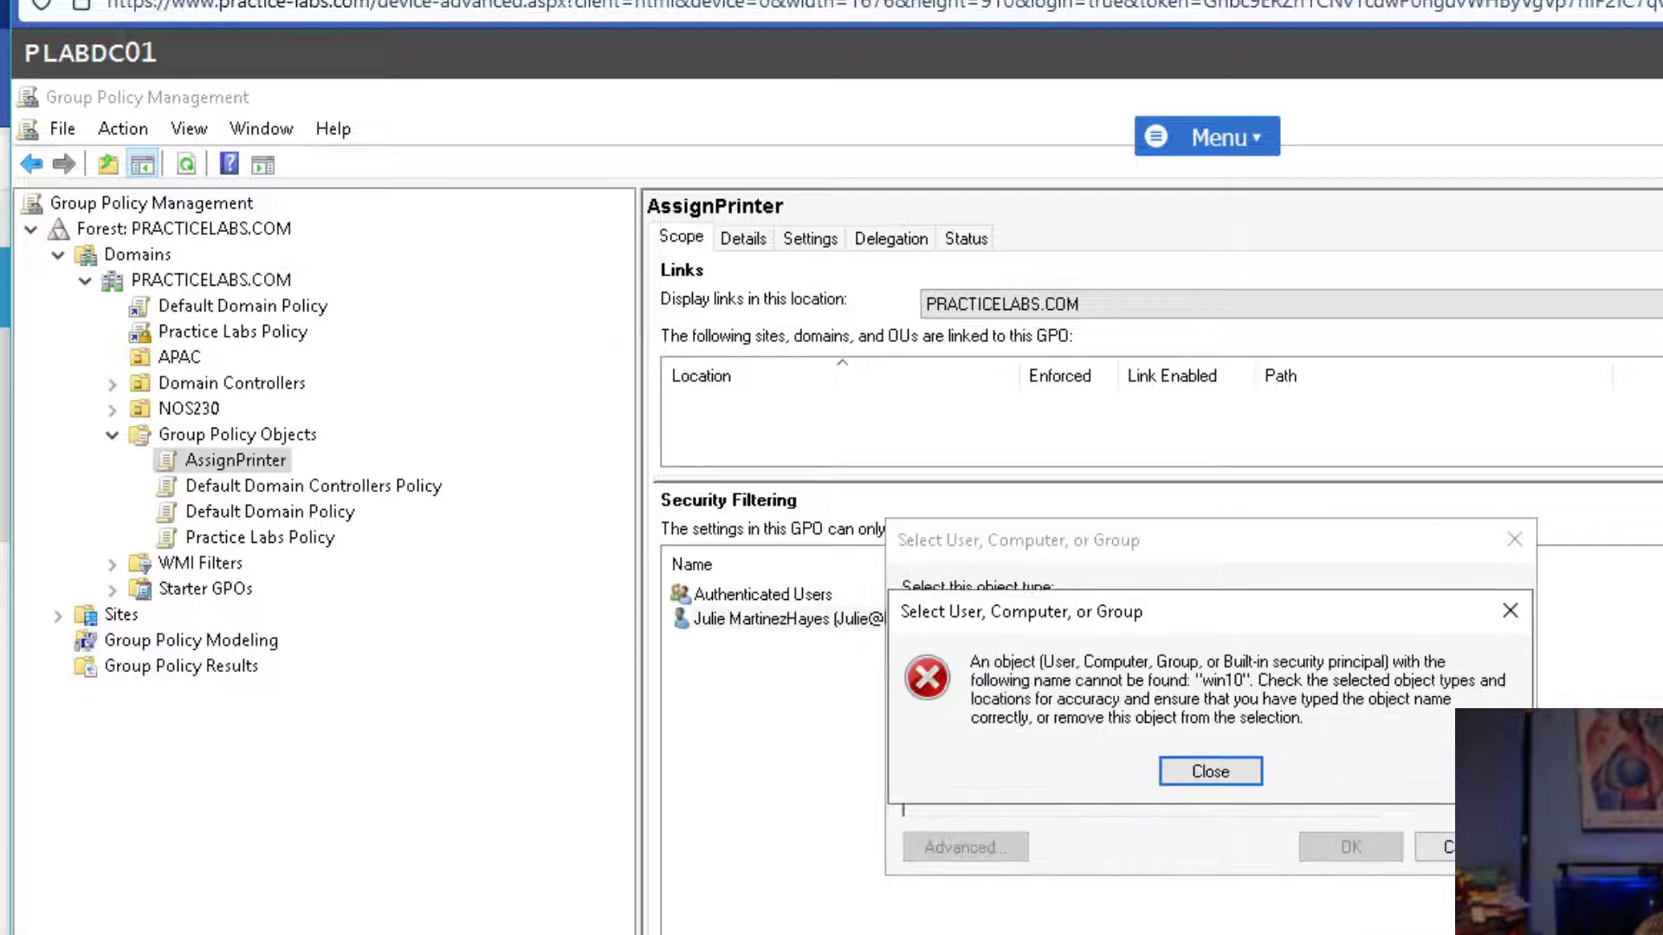
{"action": "left_click", "coordinate": [1236, 778]}
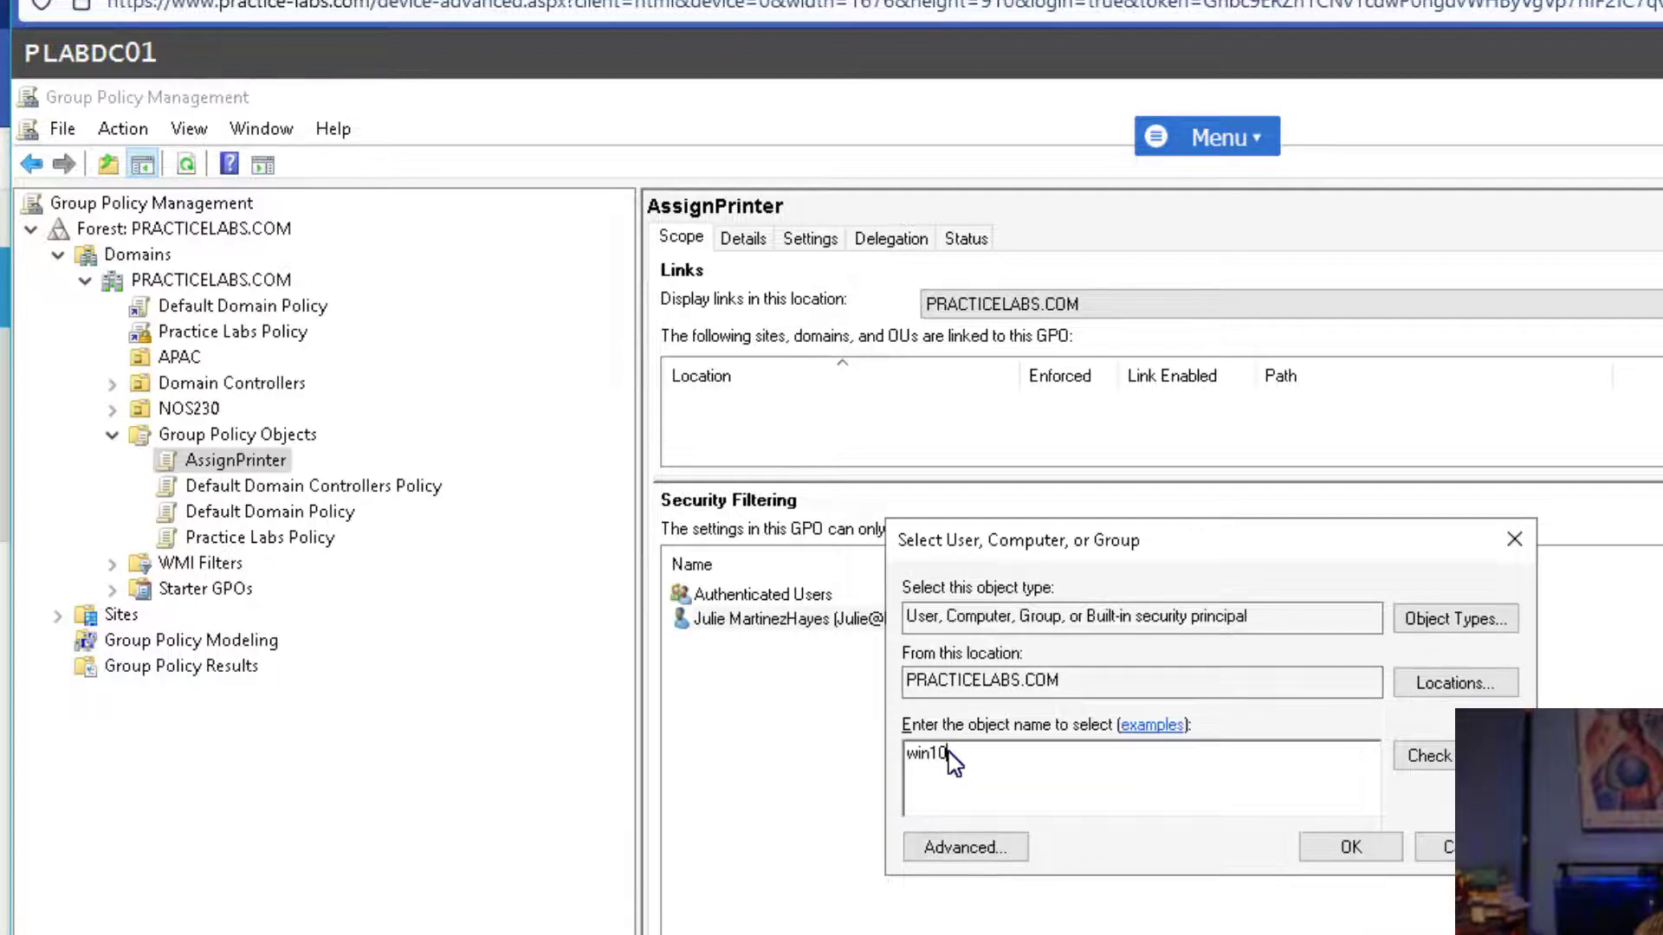
{"action": "left_click_drag", "start_coordinate": [949, 753], "coordinate": [530, 732]}
{"action": "type", "text": "plabwin10"}
{"action": "left_click", "coordinate": [1442, 762]}
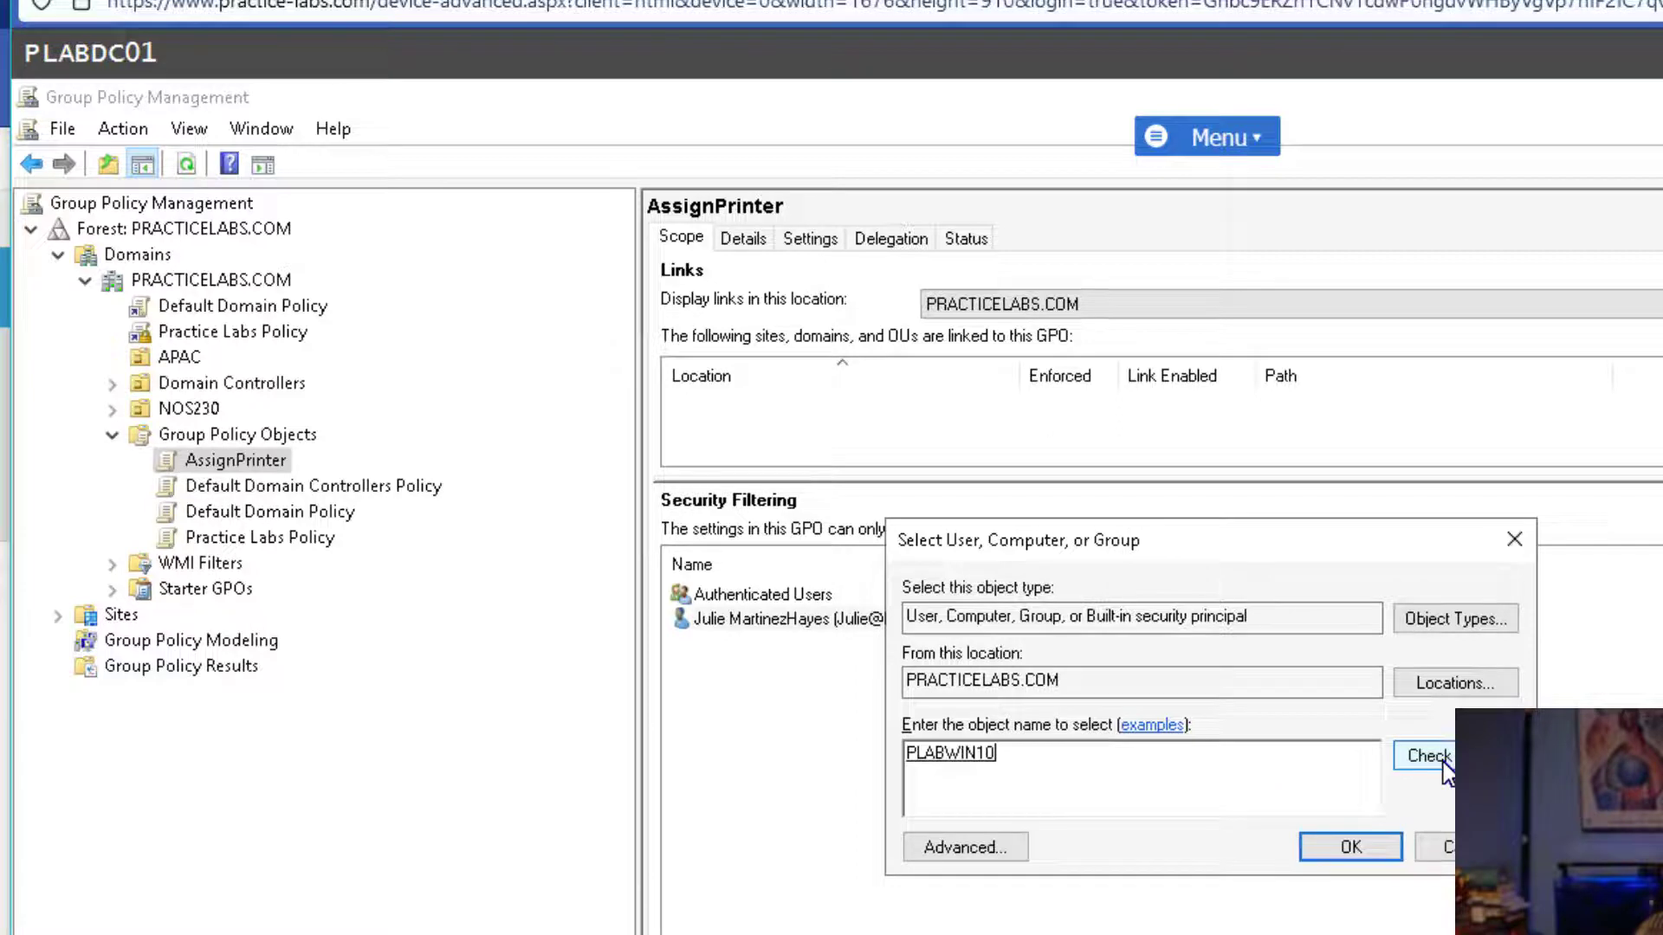
{"action": "left_click", "coordinate": [1324, 852]}
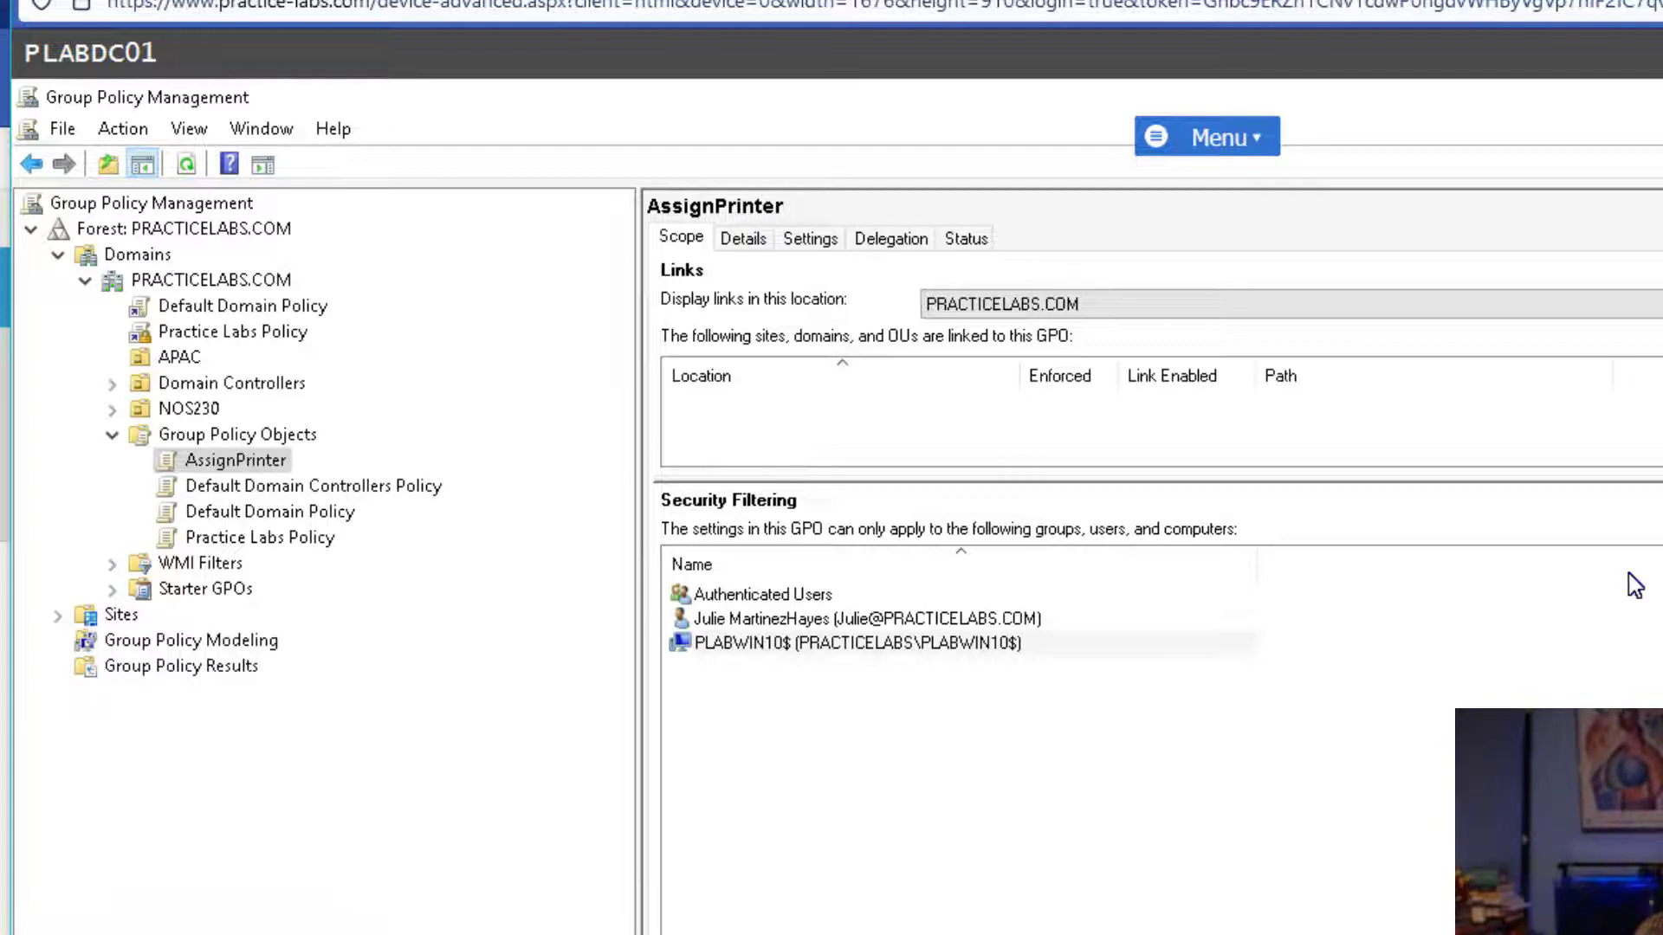
Switch between AssignPrinter's Scope and Settings tabs, ending on the Settings report.
{"action": "left_click", "coordinate": [814, 239]}
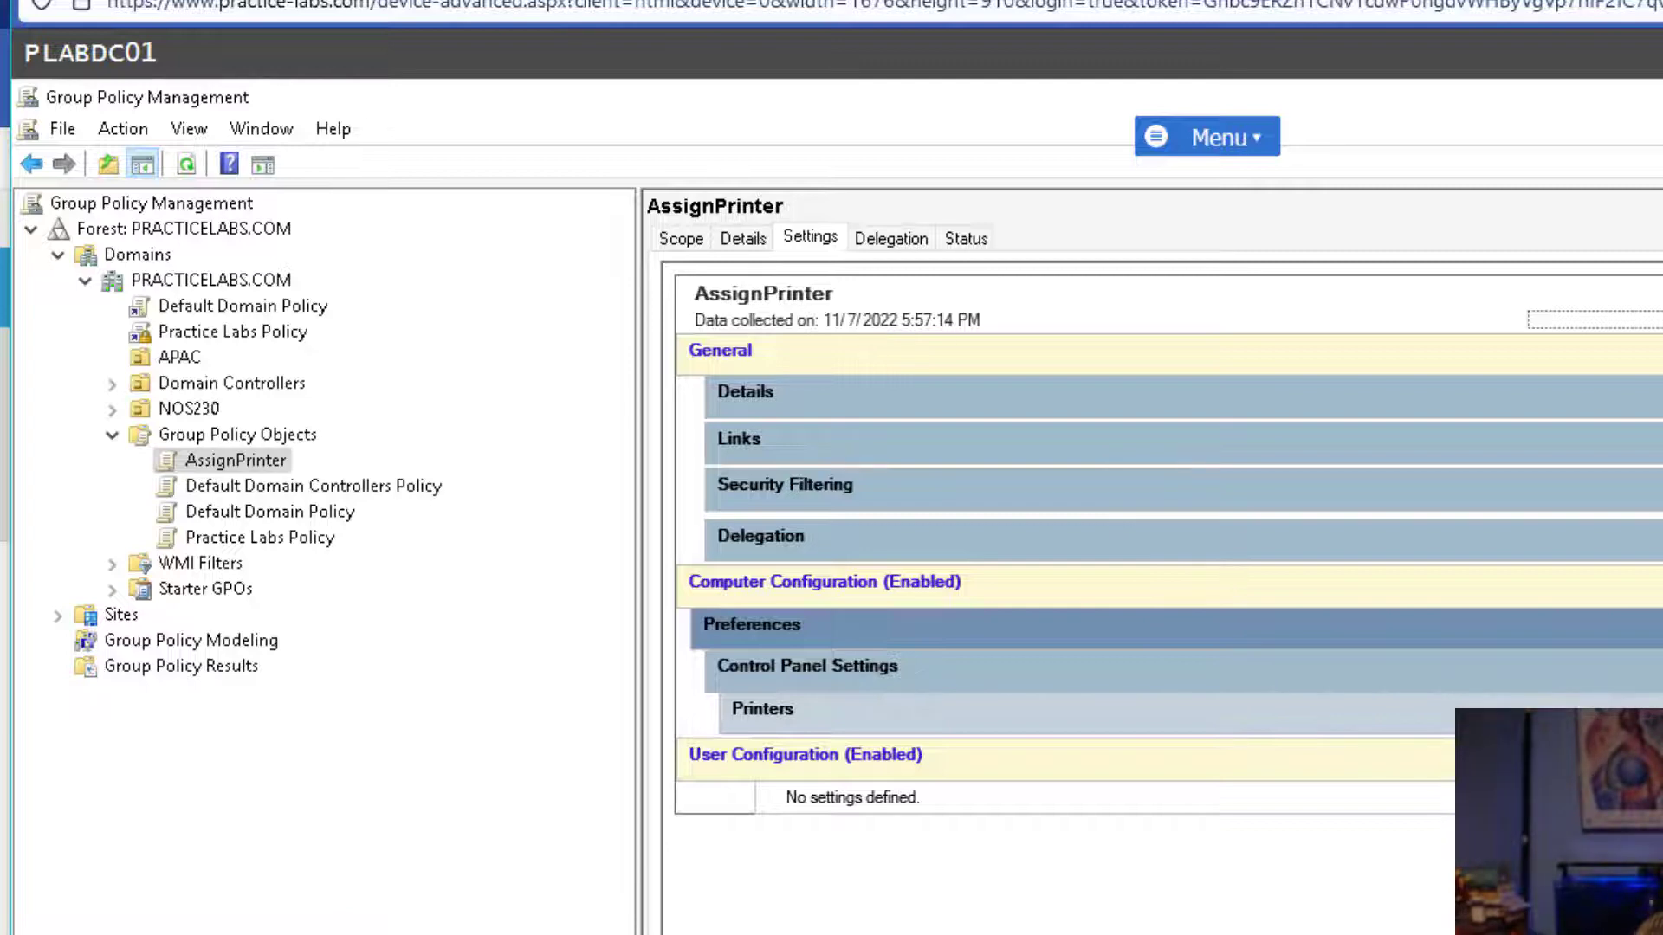
{"action": "left_click", "coordinate": [681, 238]}
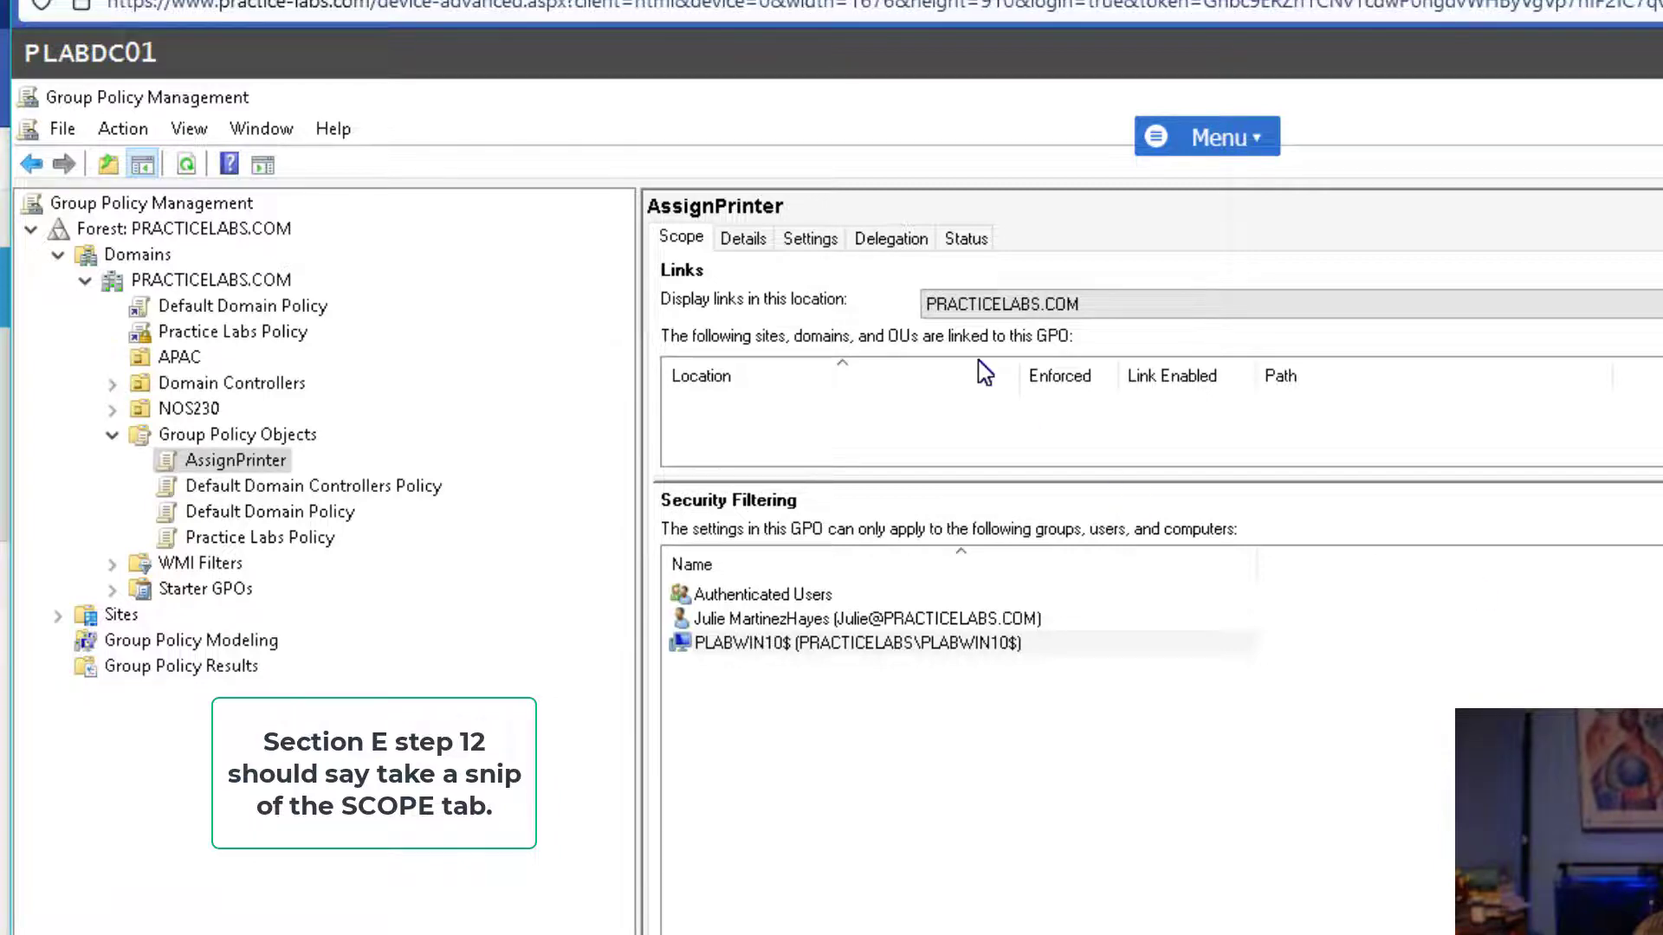
{"action": "left_click", "coordinate": [809, 238]}
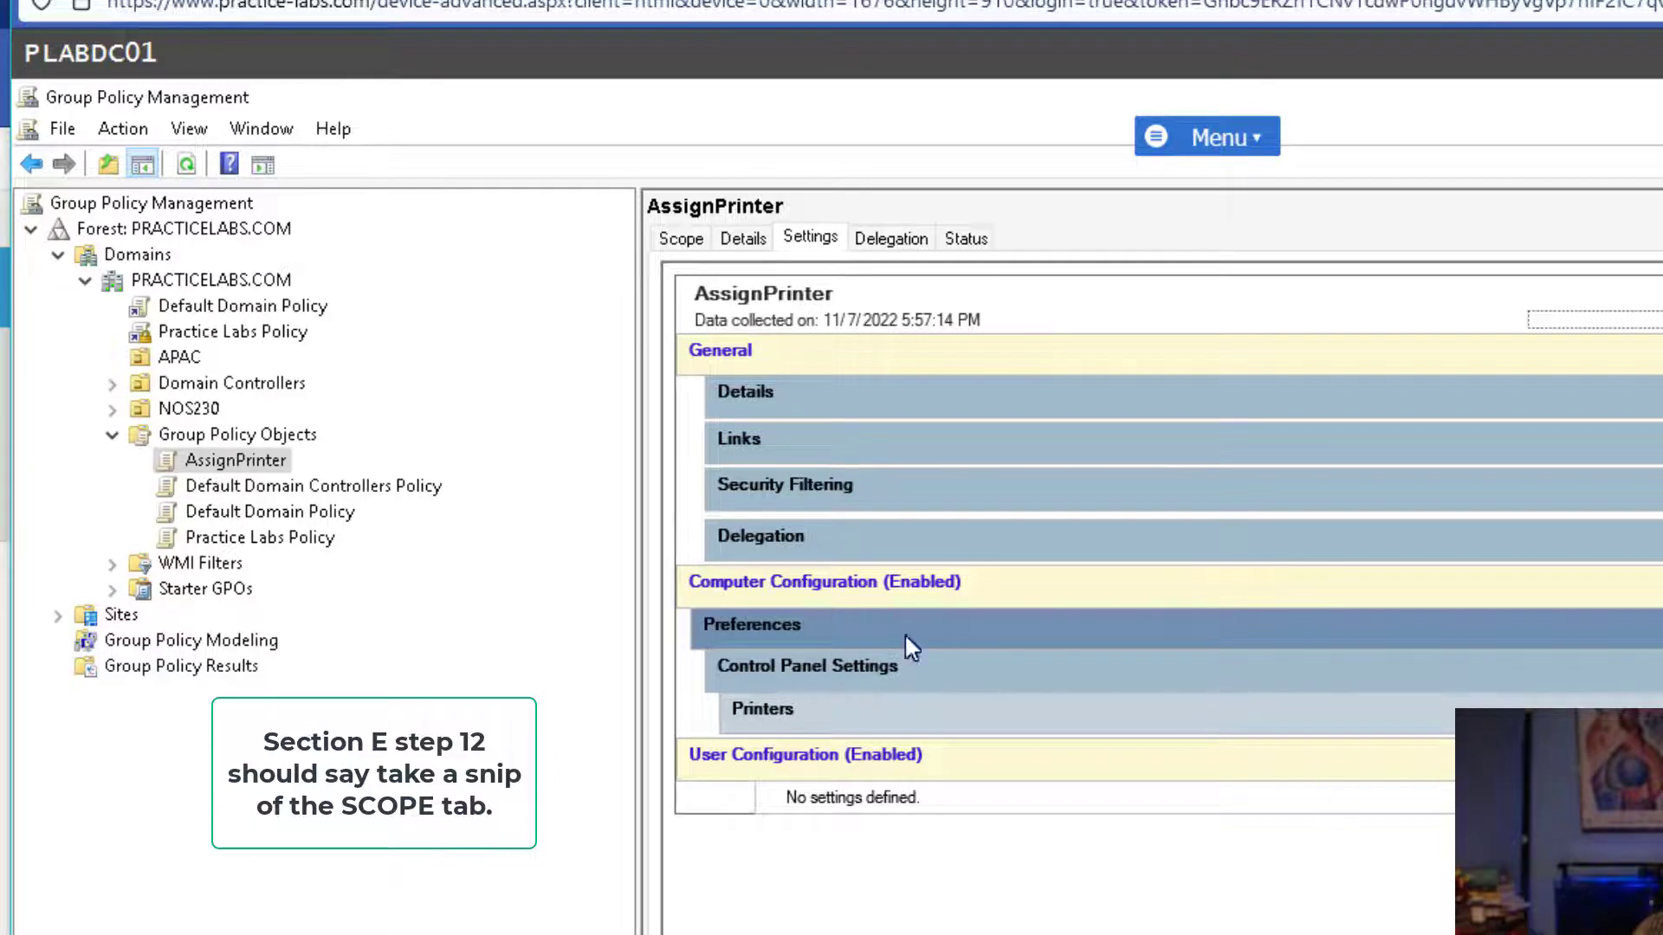
{"action": "left_click", "coordinate": [685, 240]}
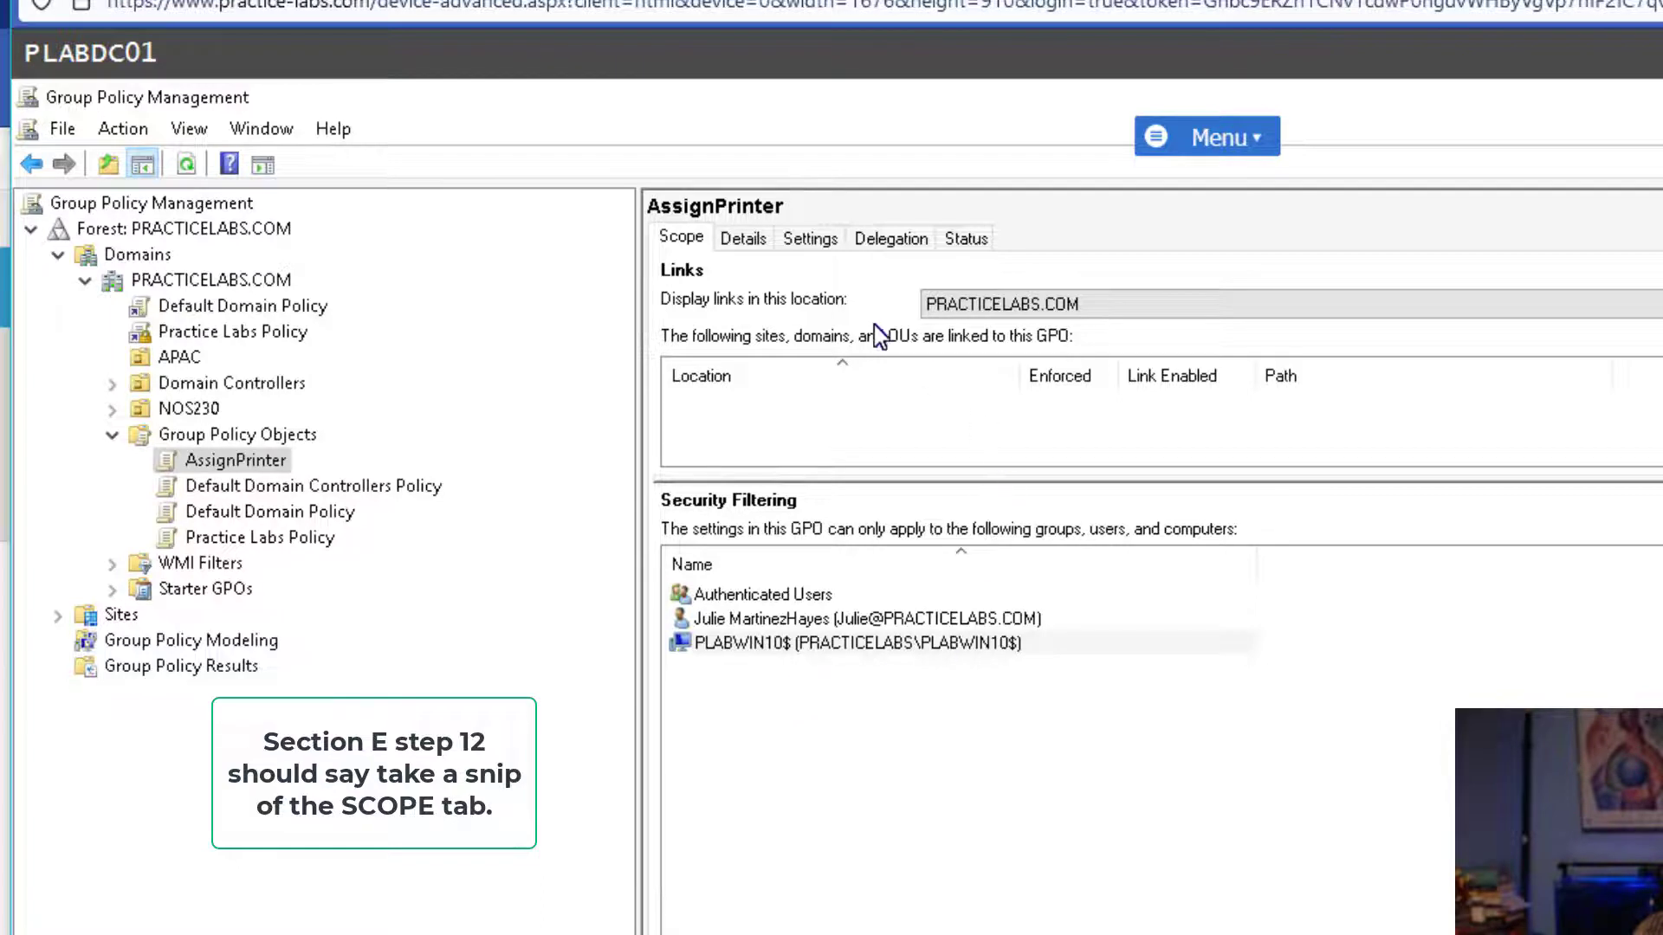
{"action": "left_click", "coordinate": [819, 246]}
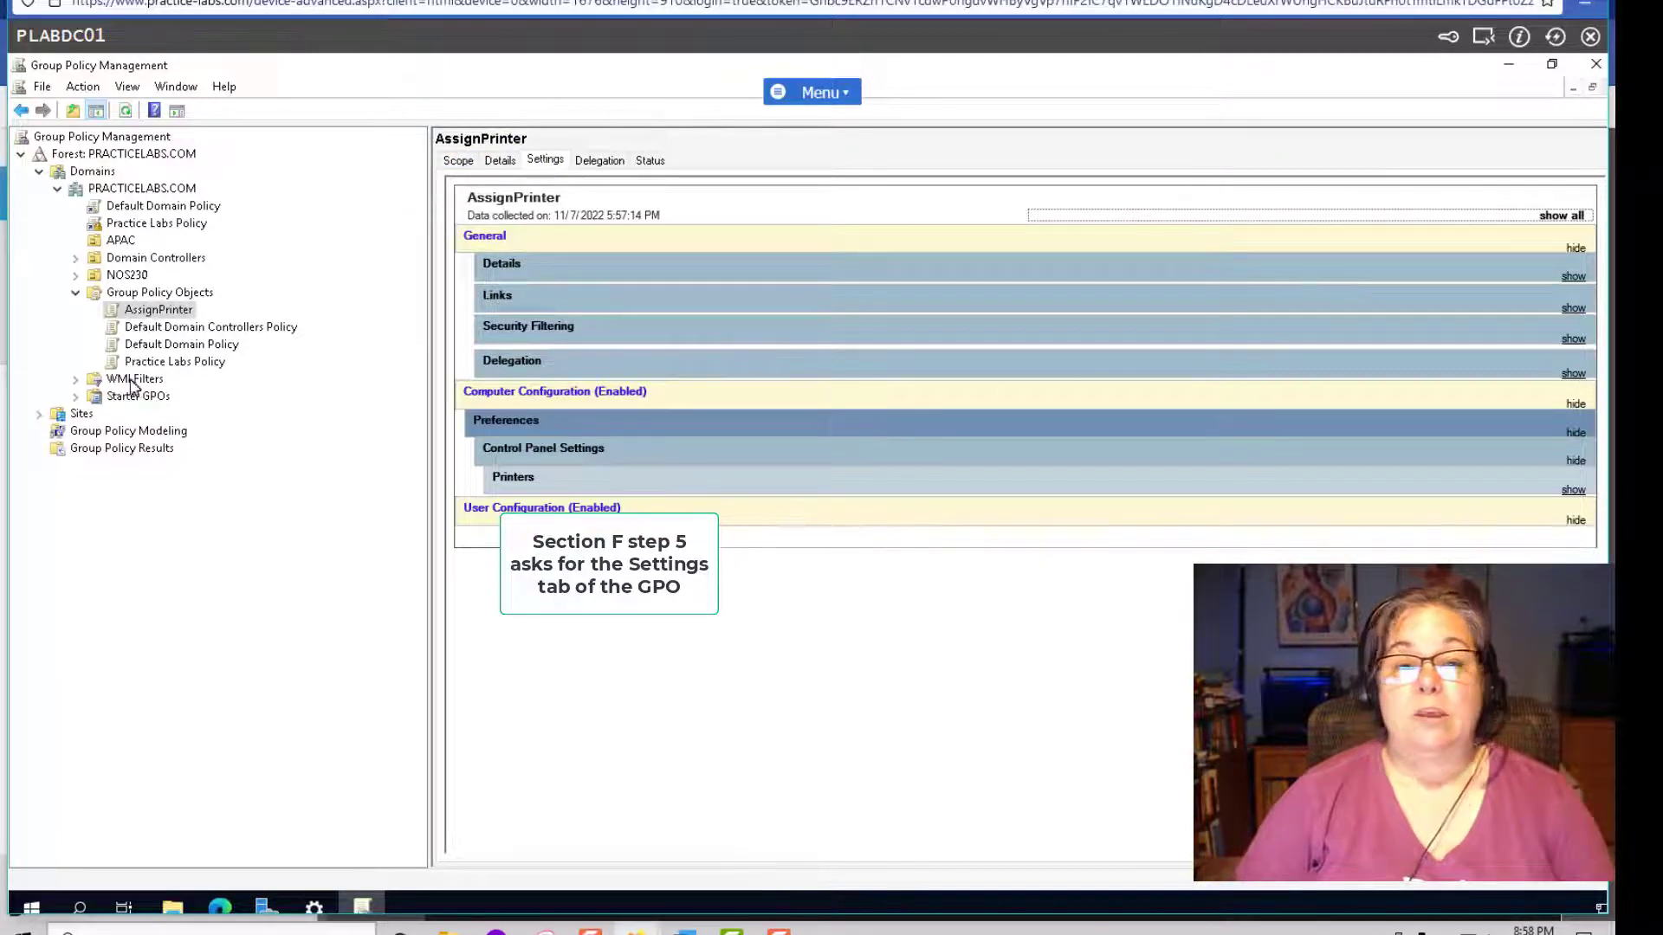
Refresh AssignPrinter and expand its report to show the NOS230 Copier details, collapsing General.
{"action": "right_click", "coordinate": [157, 311]}
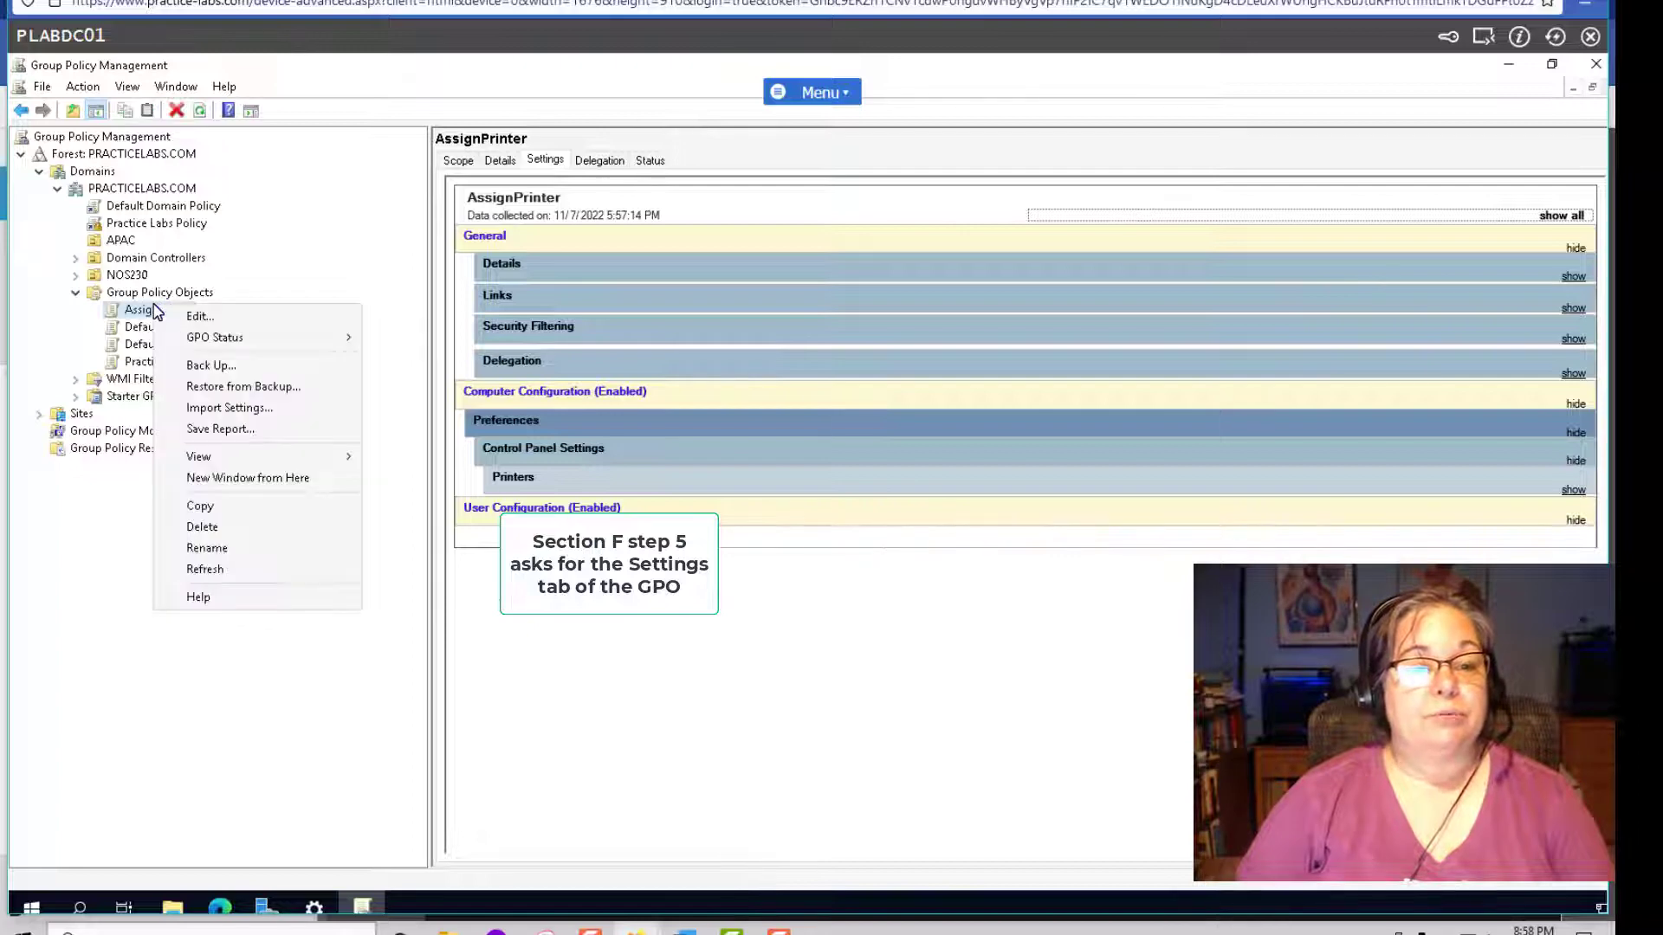
{"action": "left_click", "coordinate": [205, 569]}
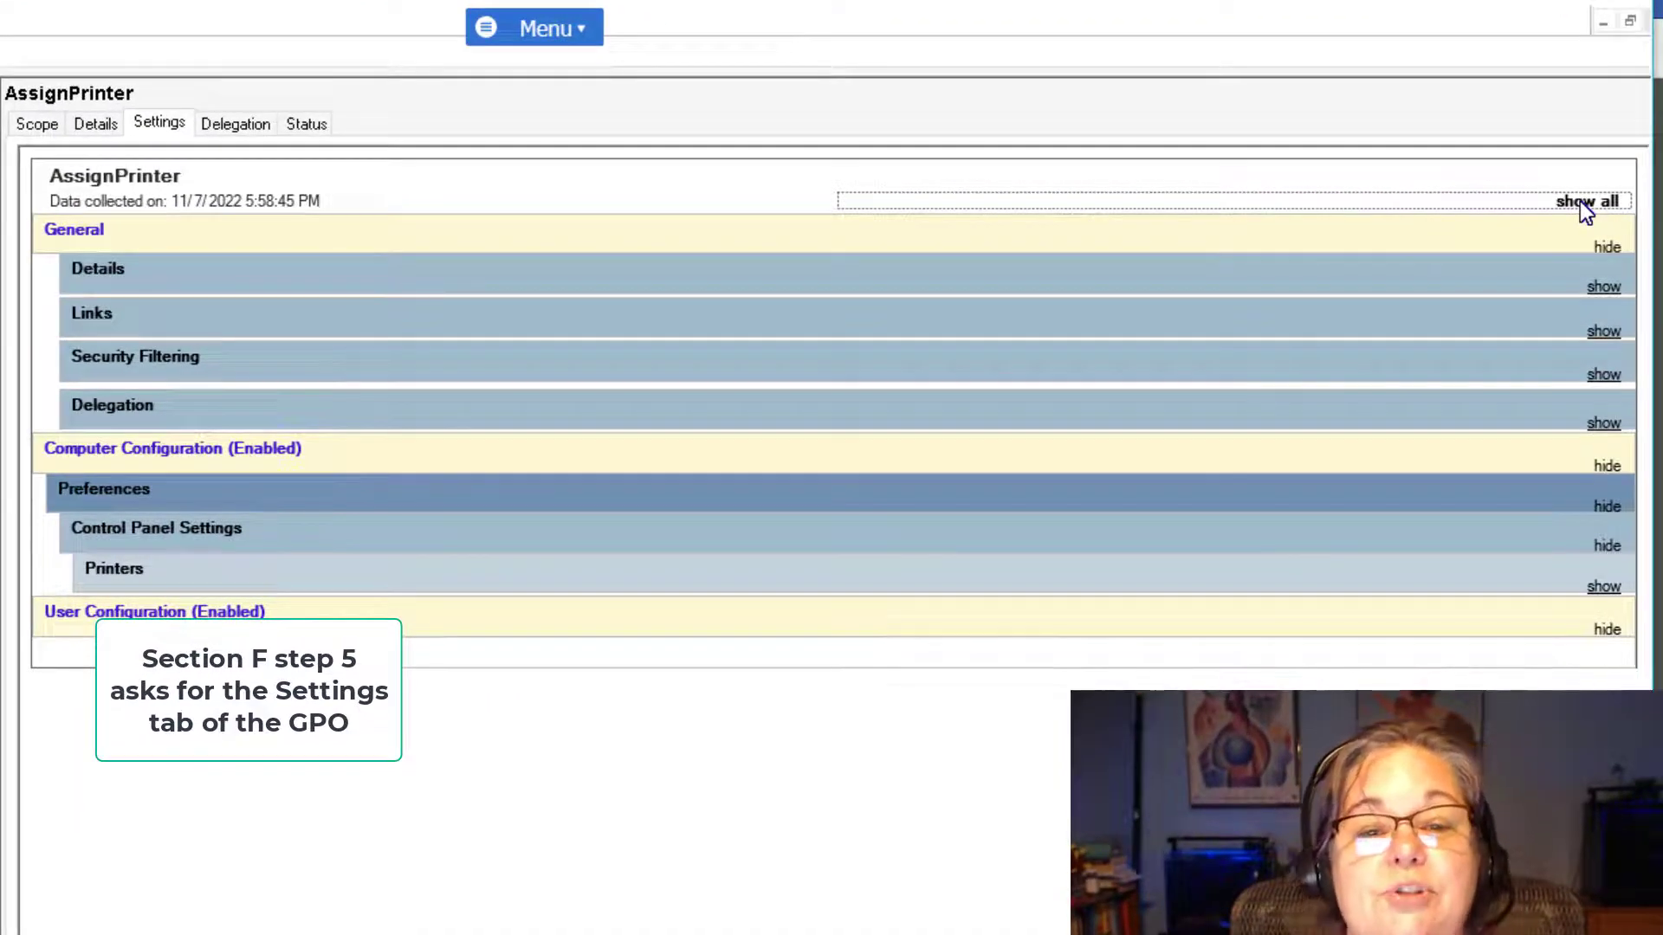
{"action": "left_click", "coordinate": [1580, 201]}
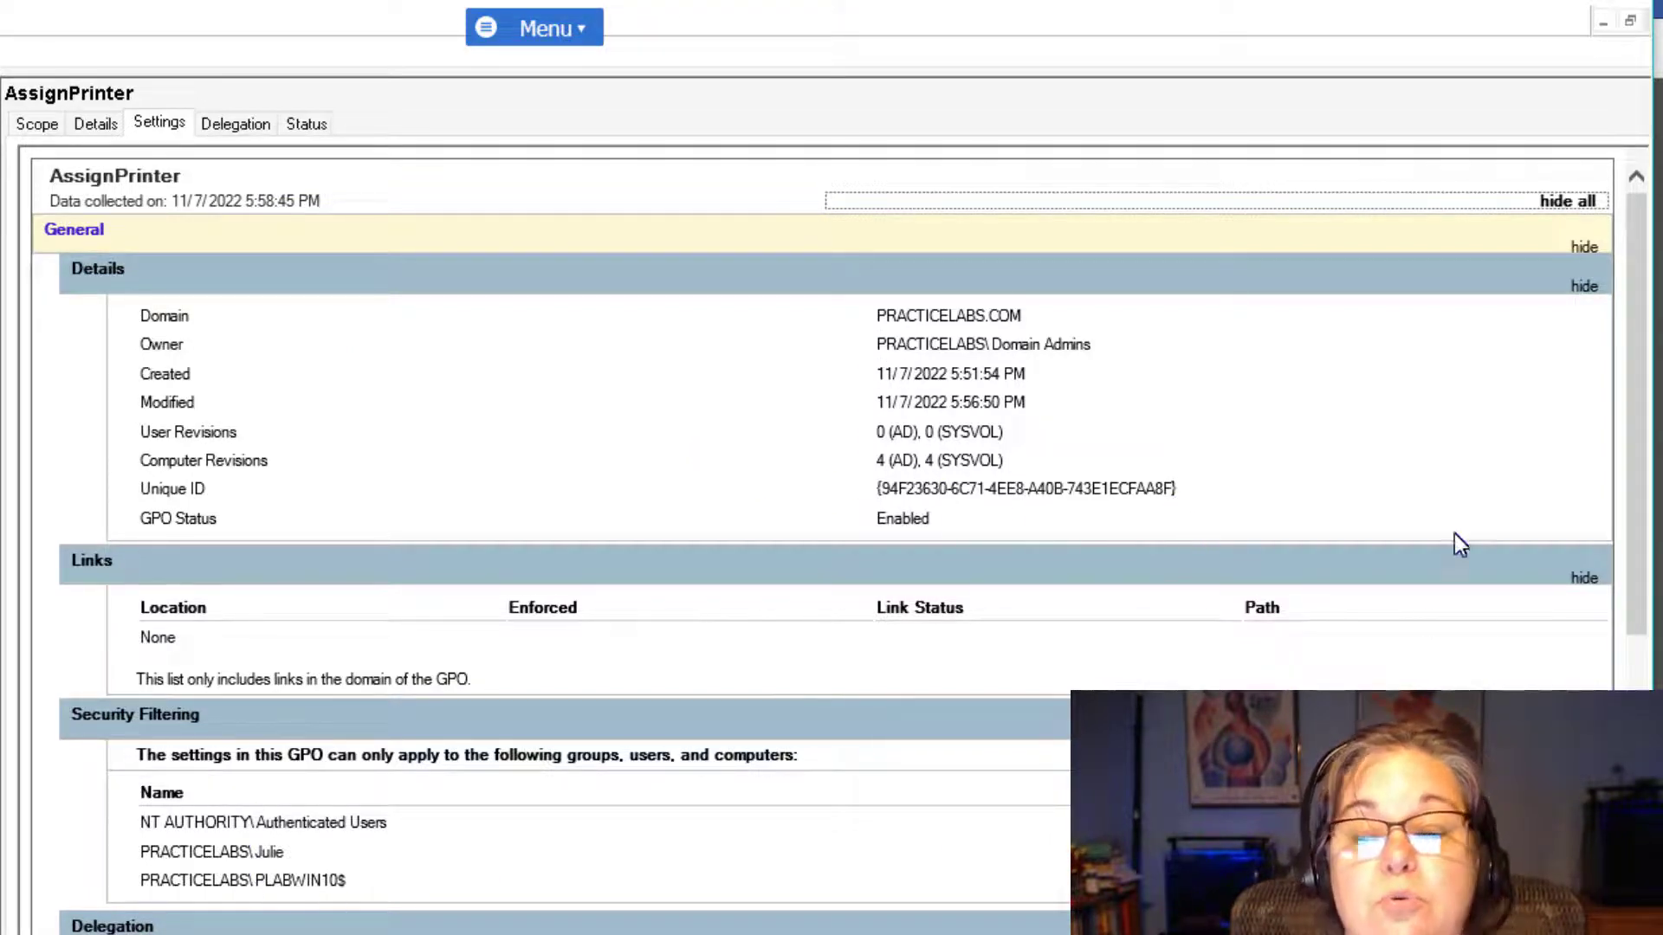
{"action": "left_click", "coordinate": [1582, 246]}
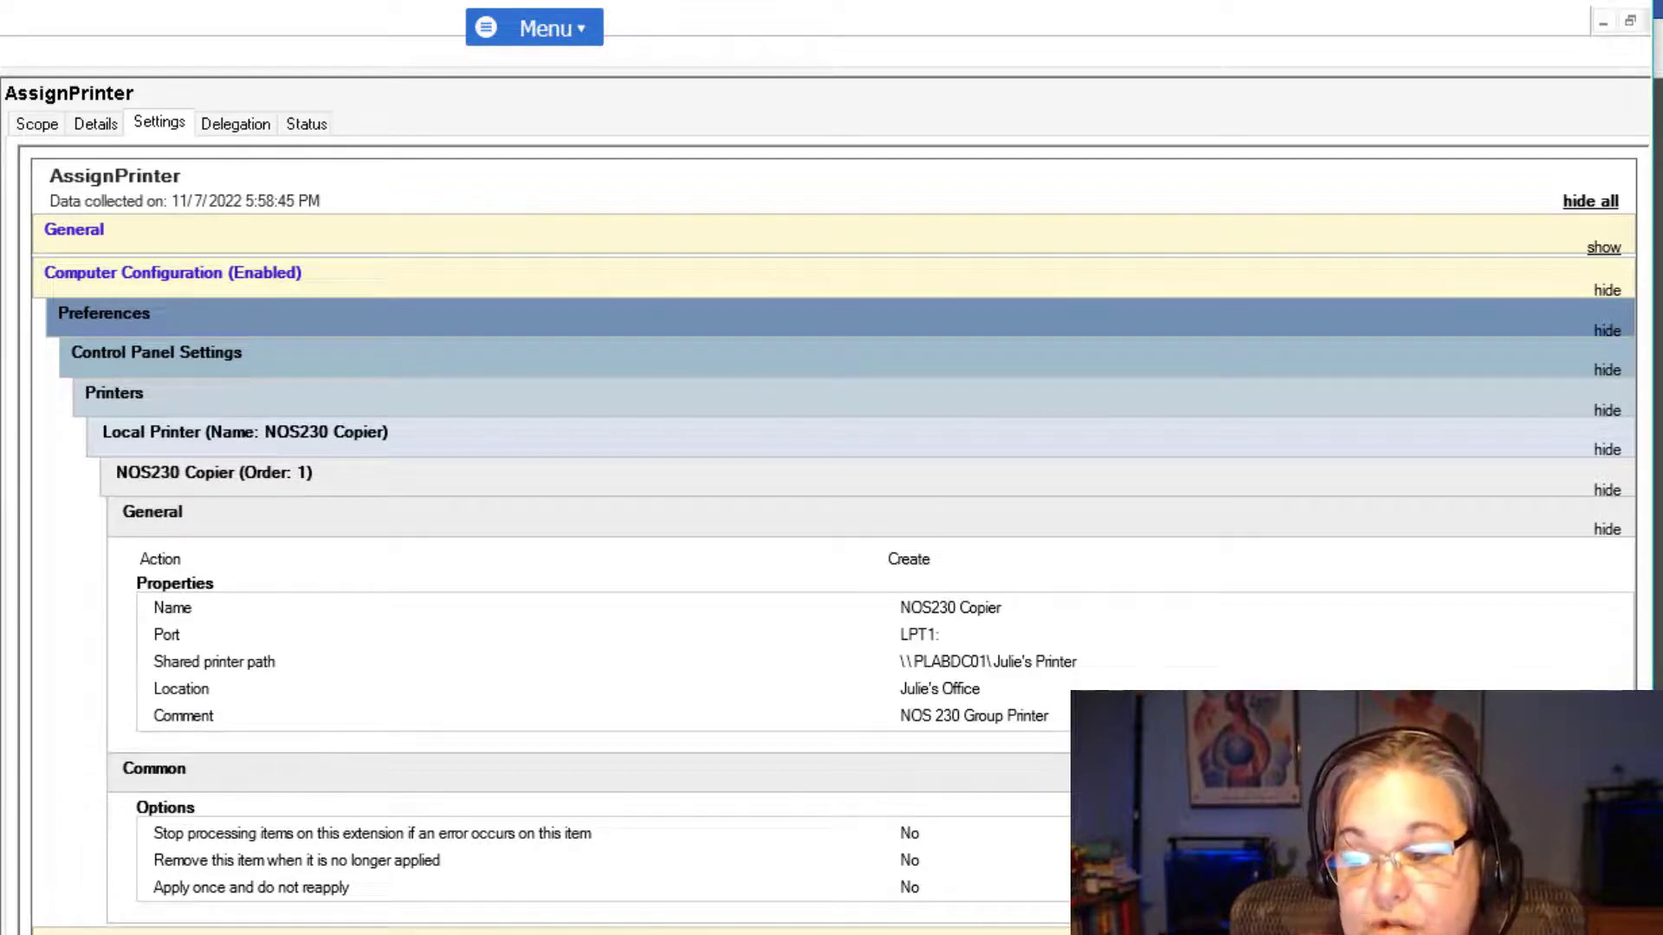
Look over the AssignPrinter GPO's scope, printer settings report and general details.
{"action": "left_click", "coordinate": [35, 130]}
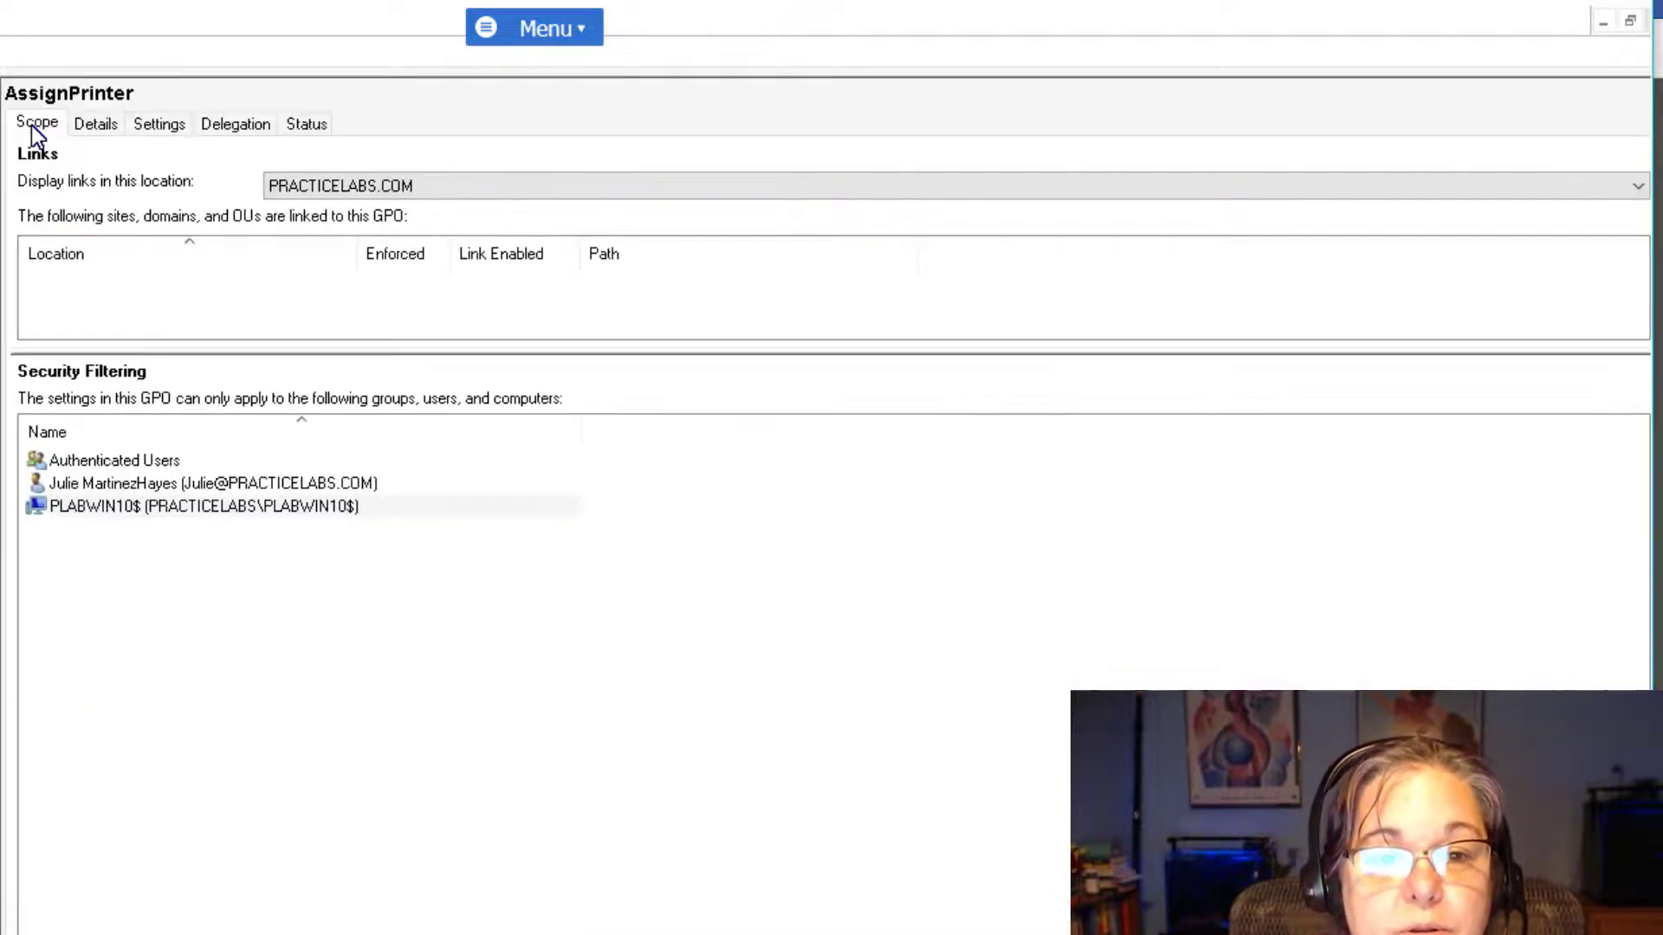
{"action": "left_click", "coordinate": [156, 126]}
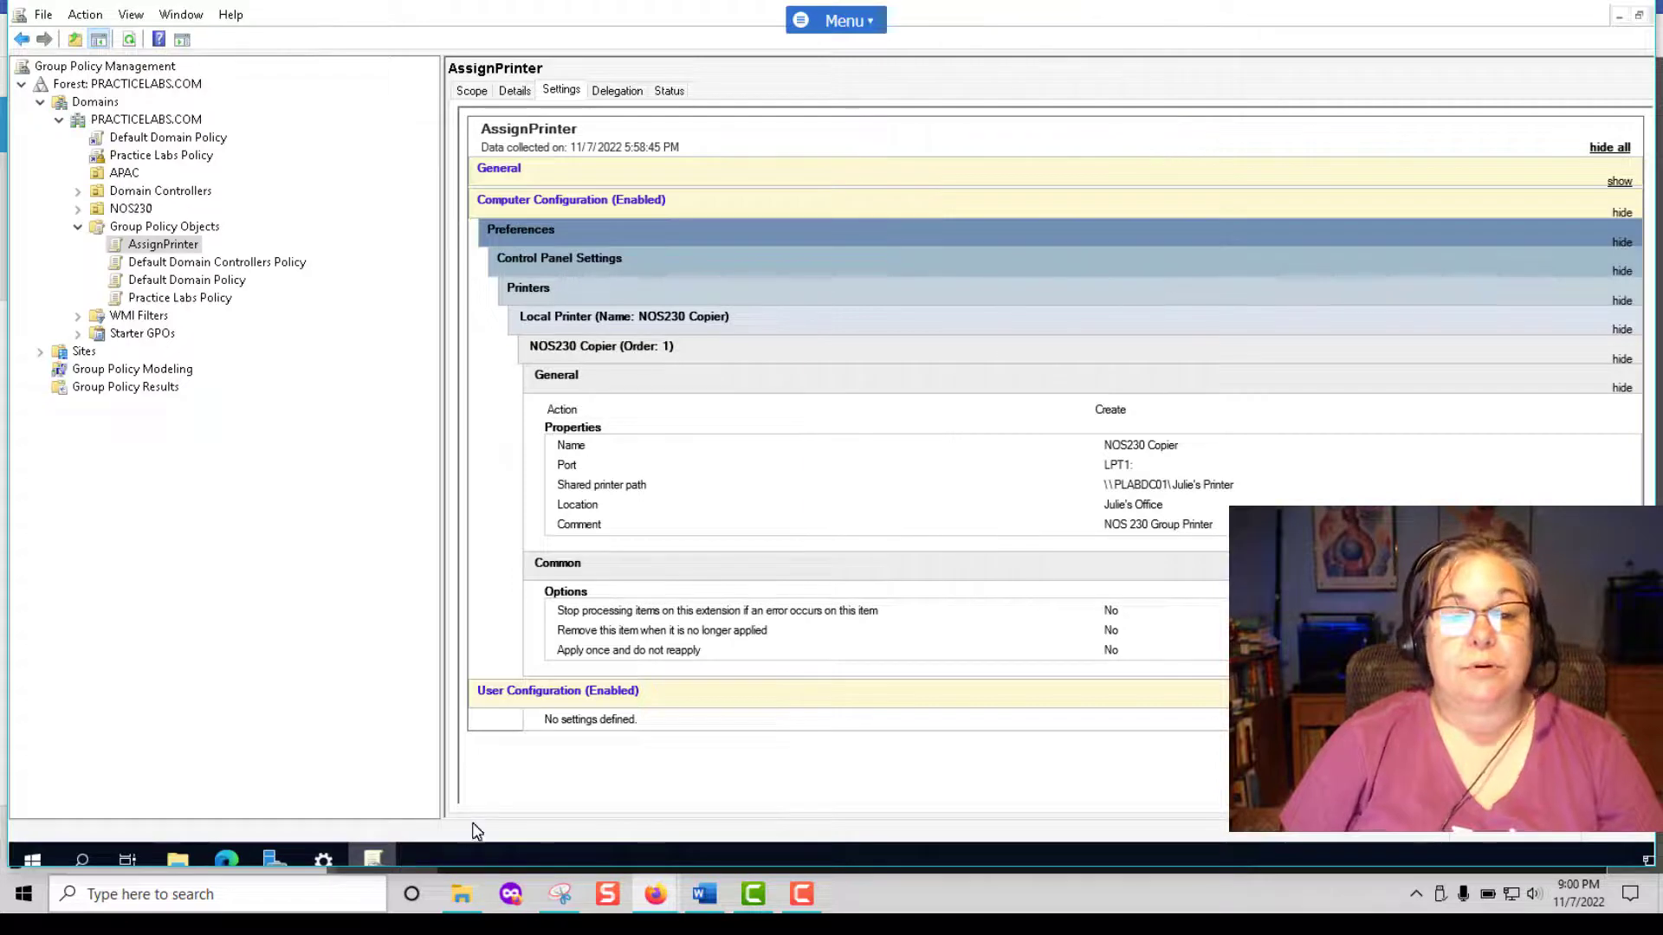
{"action": "left_click", "coordinate": [516, 90]}
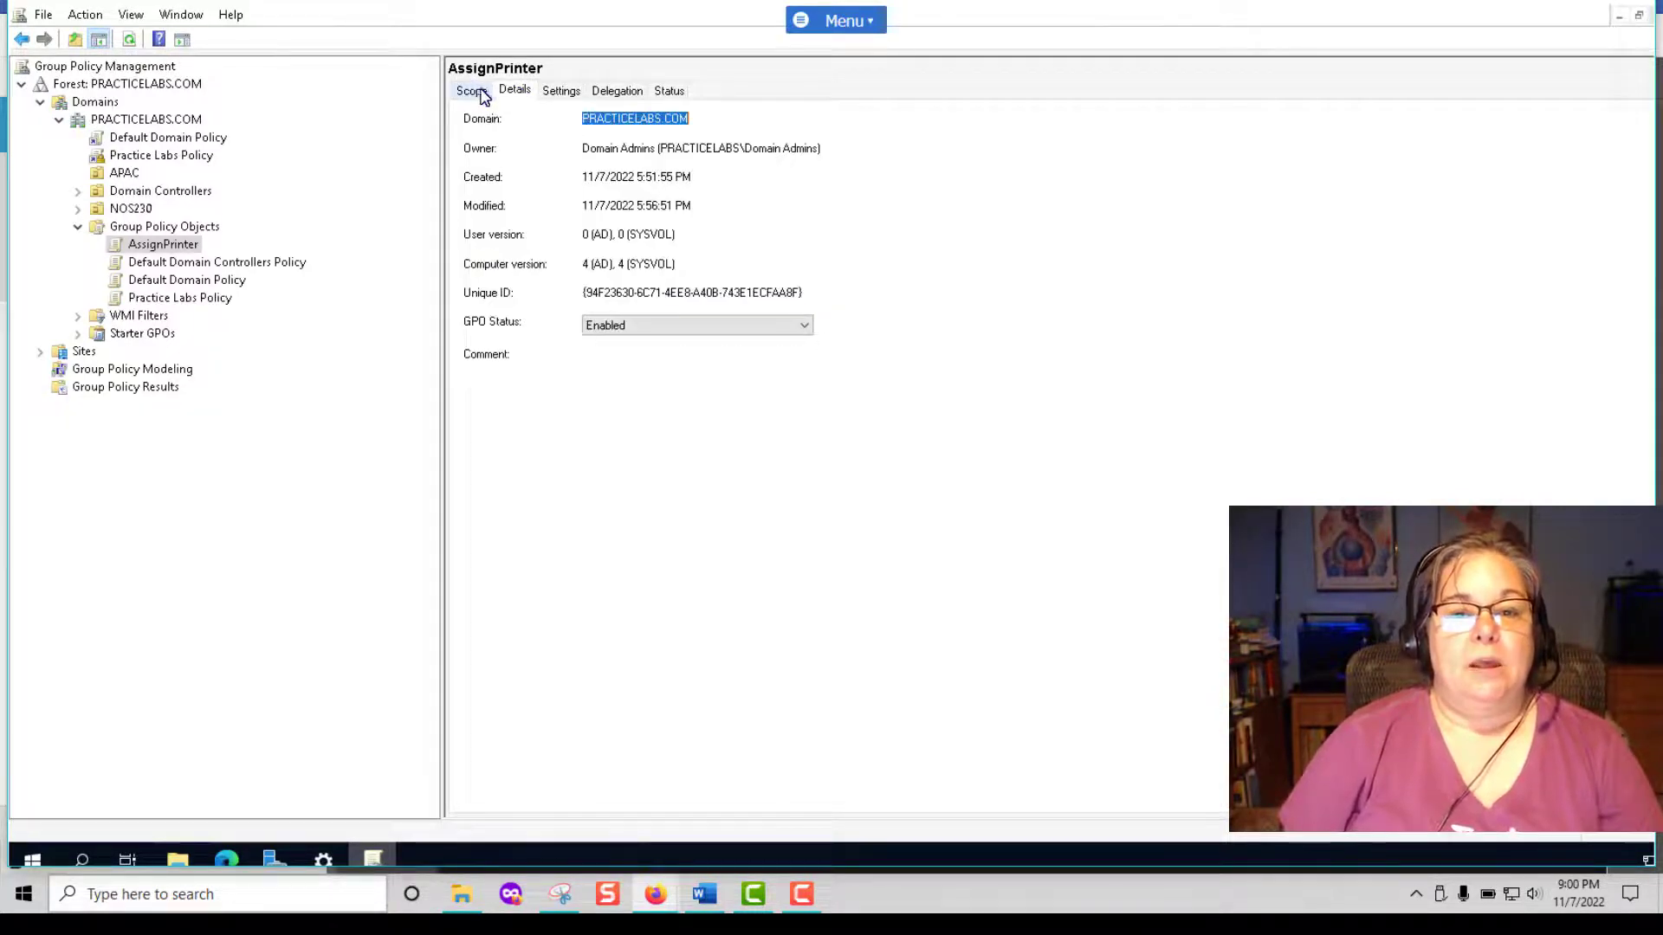
Check AssignPrinter's delegation and replication status, return to its scope, and bring up NOS230's options.
{"action": "left_click", "coordinate": [617, 92]}
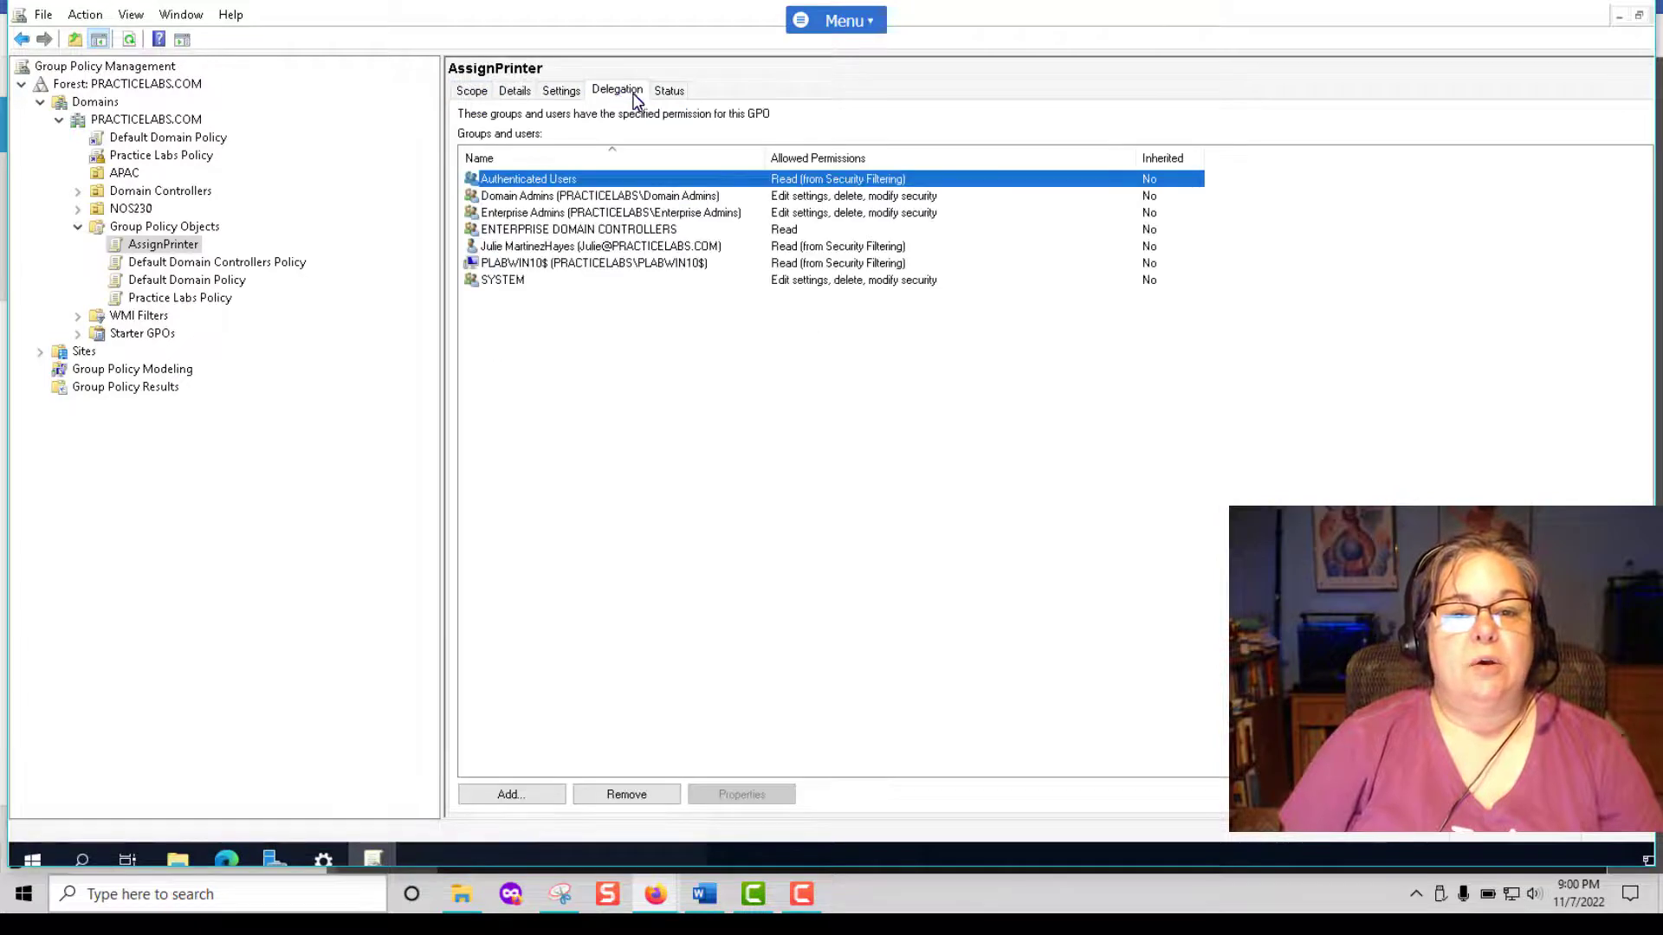
{"action": "left_click", "coordinate": [669, 96]}
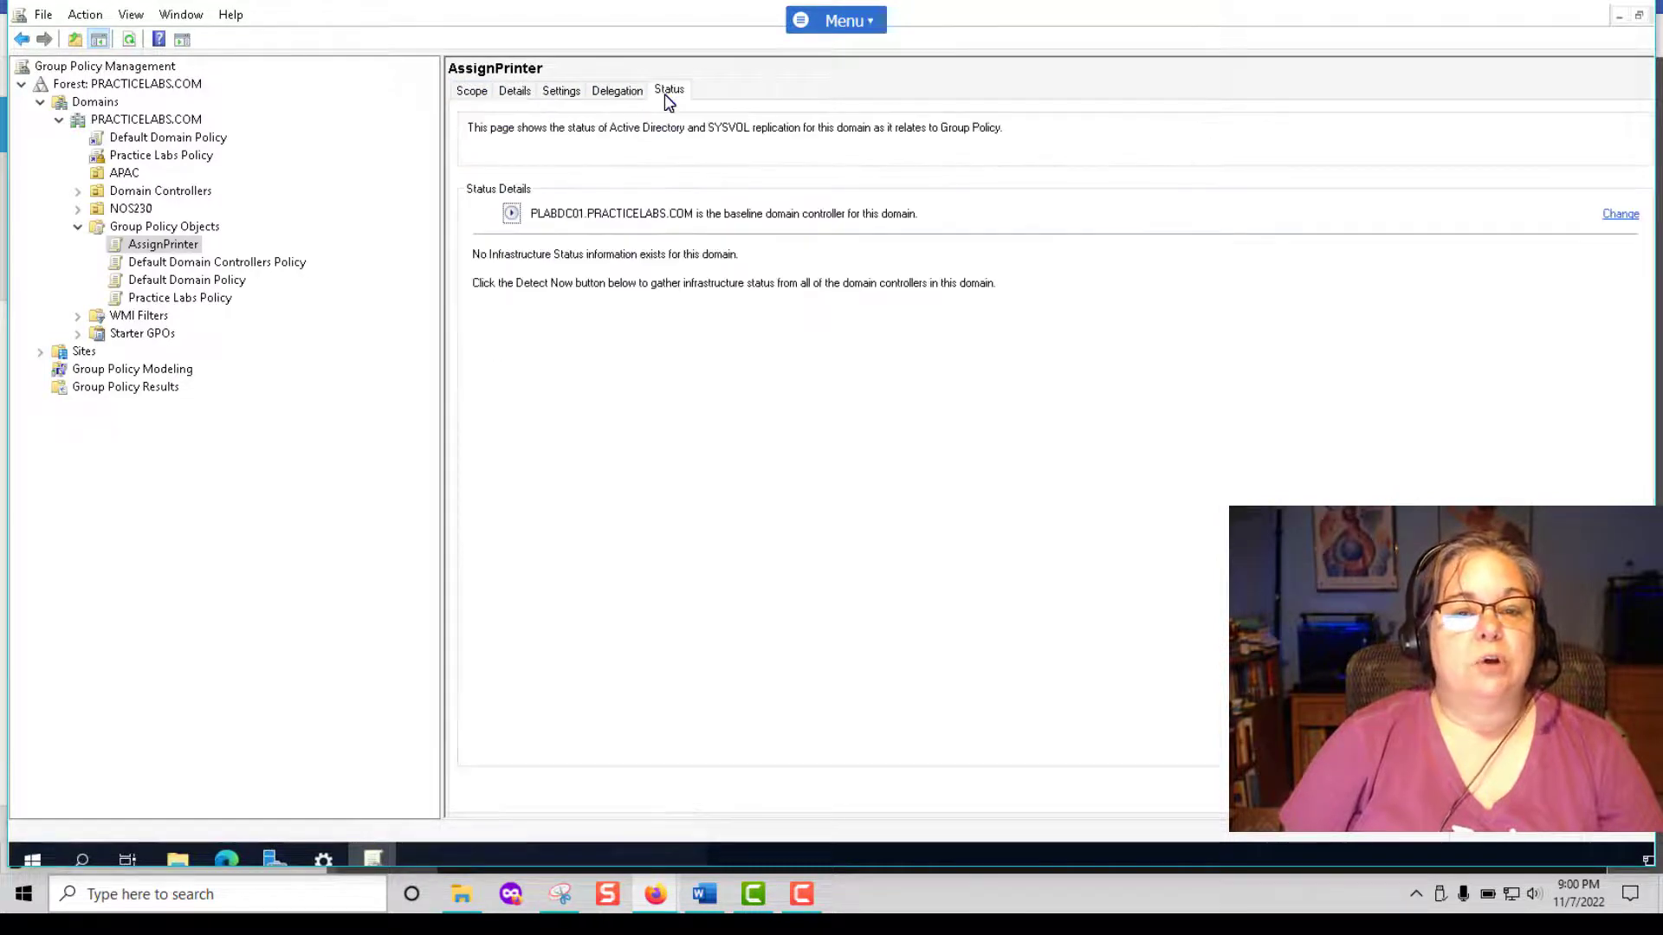
{"action": "left_click", "coordinate": [472, 94]}
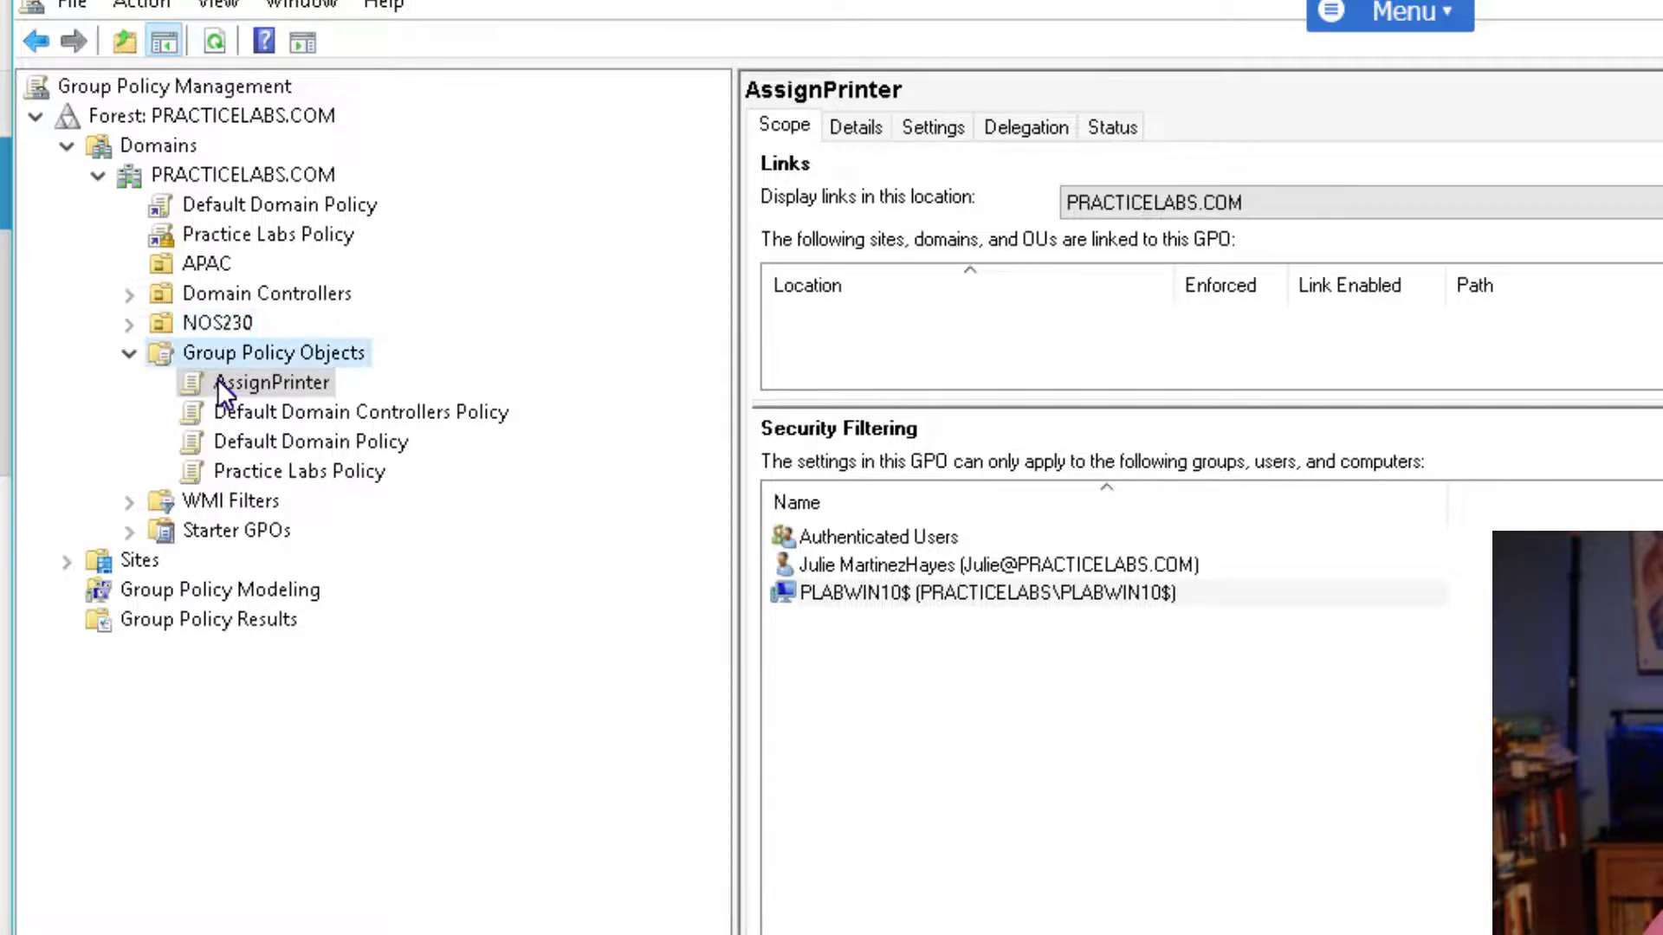
{"action": "right_click", "coordinate": [213, 319]}
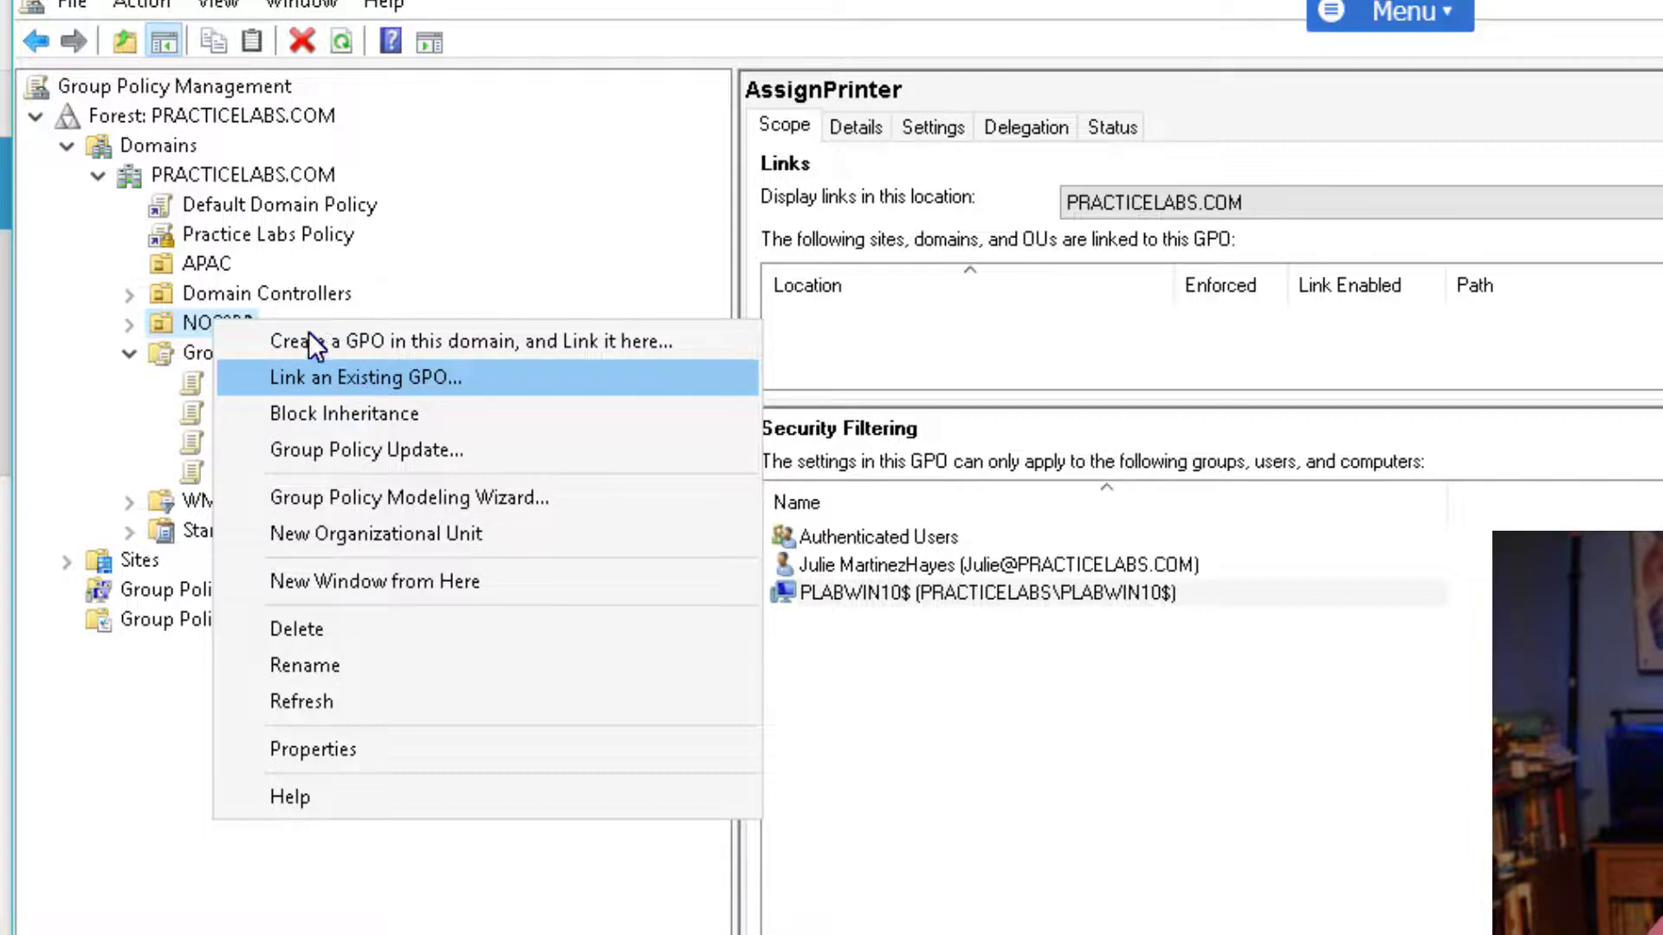
Link the existing AssignPrinter GPO to the NOS230 OU.
{"action": "left_click", "coordinate": [402, 377]}
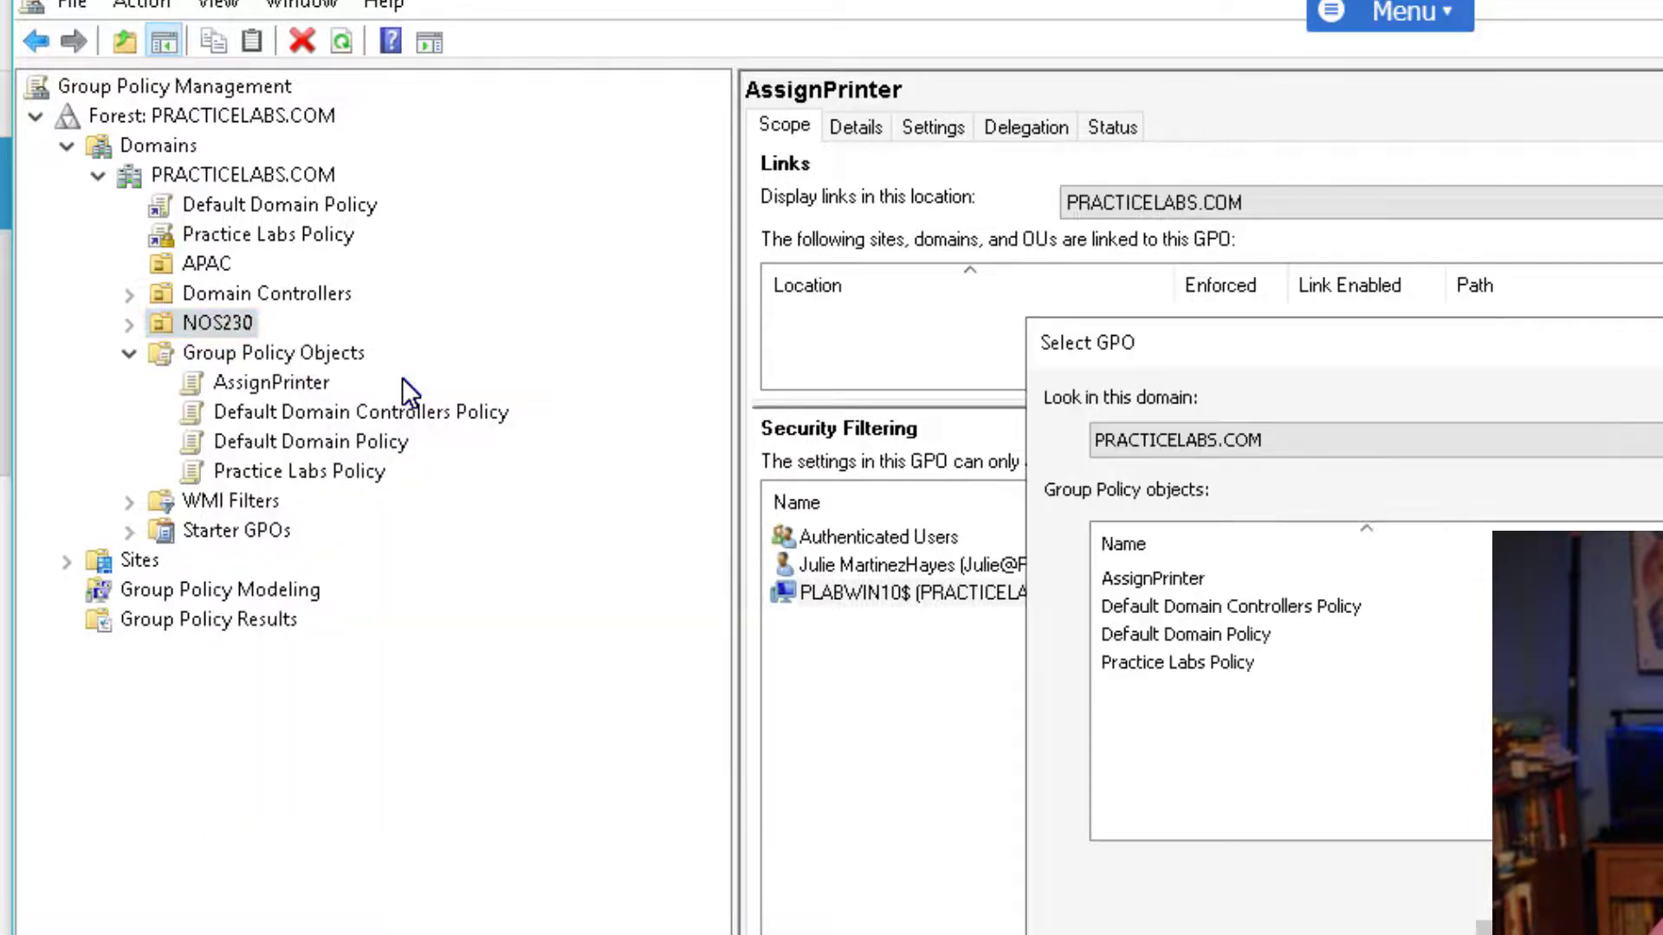
{"action": "left_click", "coordinate": [1157, 576]}
{"action": "key", "text": "Return"}
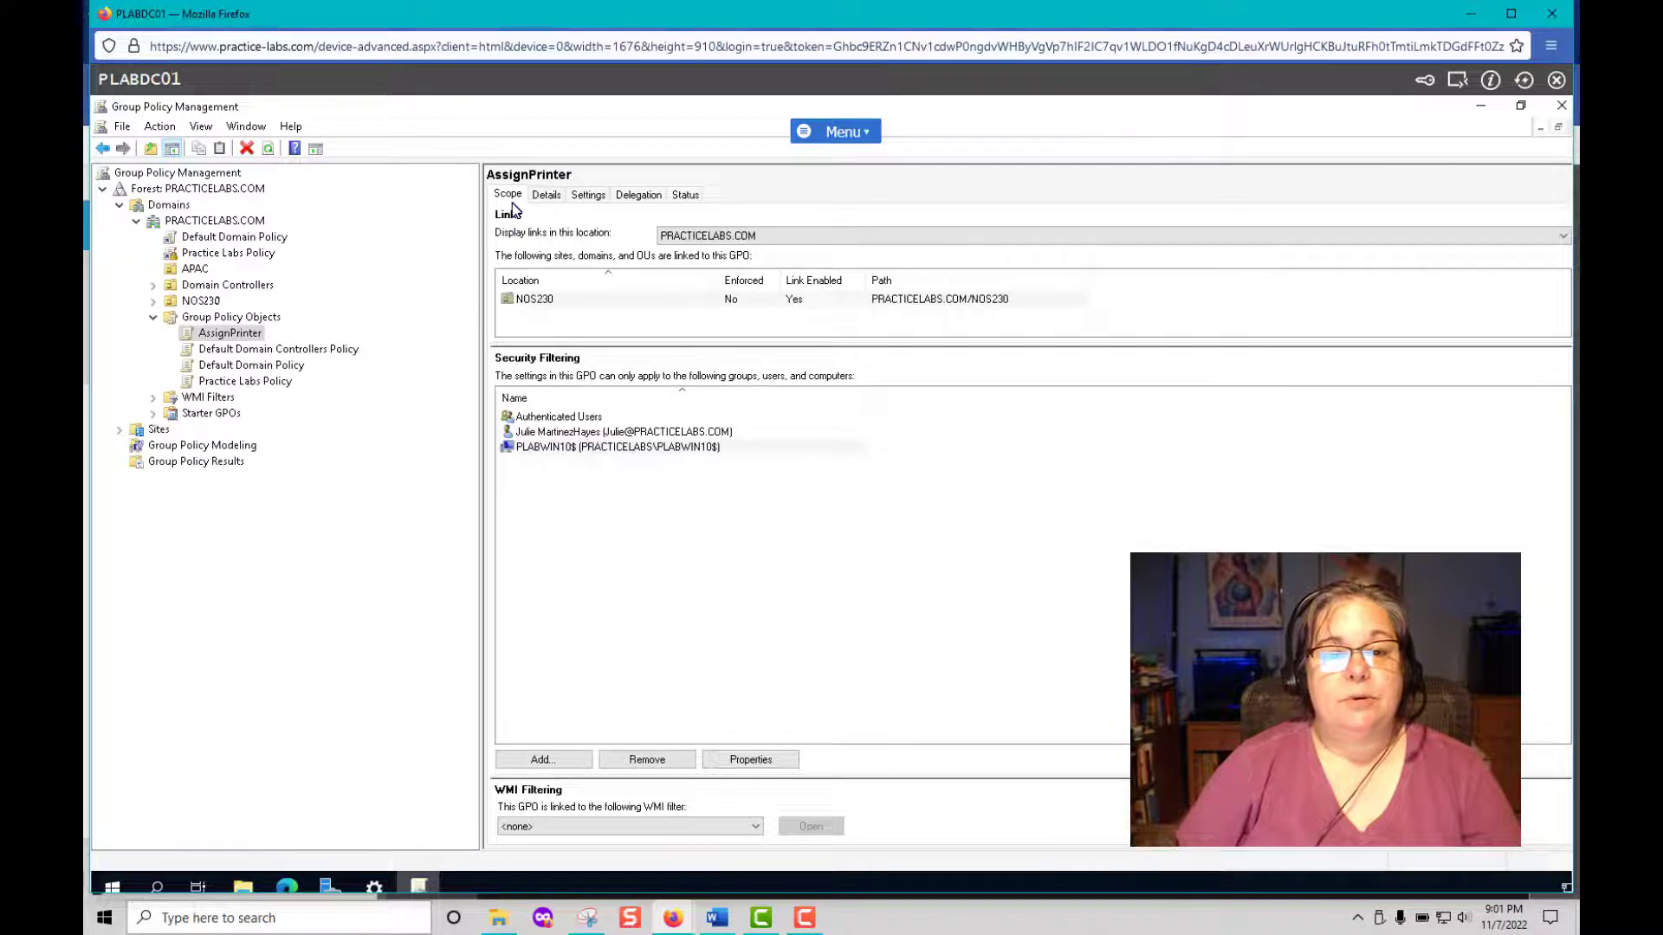
Recheck AssignPrinter's settings and its NOS230 link, then minimize the PLABDC01 window.
{"action": "left_click", "coordinate": [596, 198]}
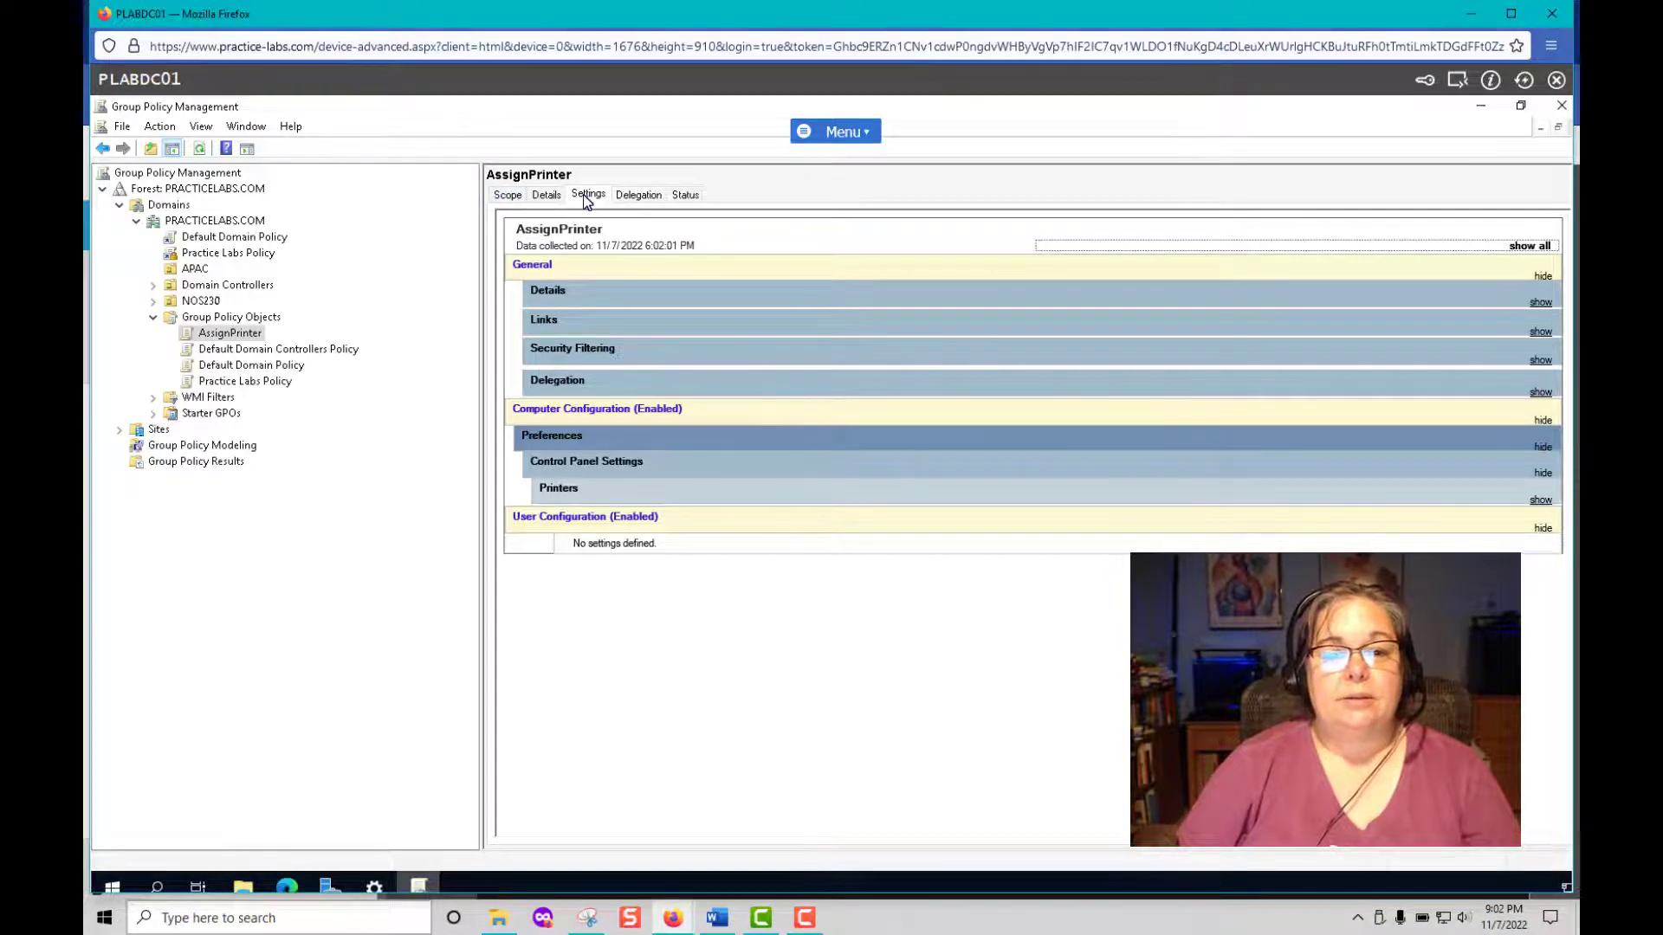
{"action": "left_click", "coordinate": [508, 195]}
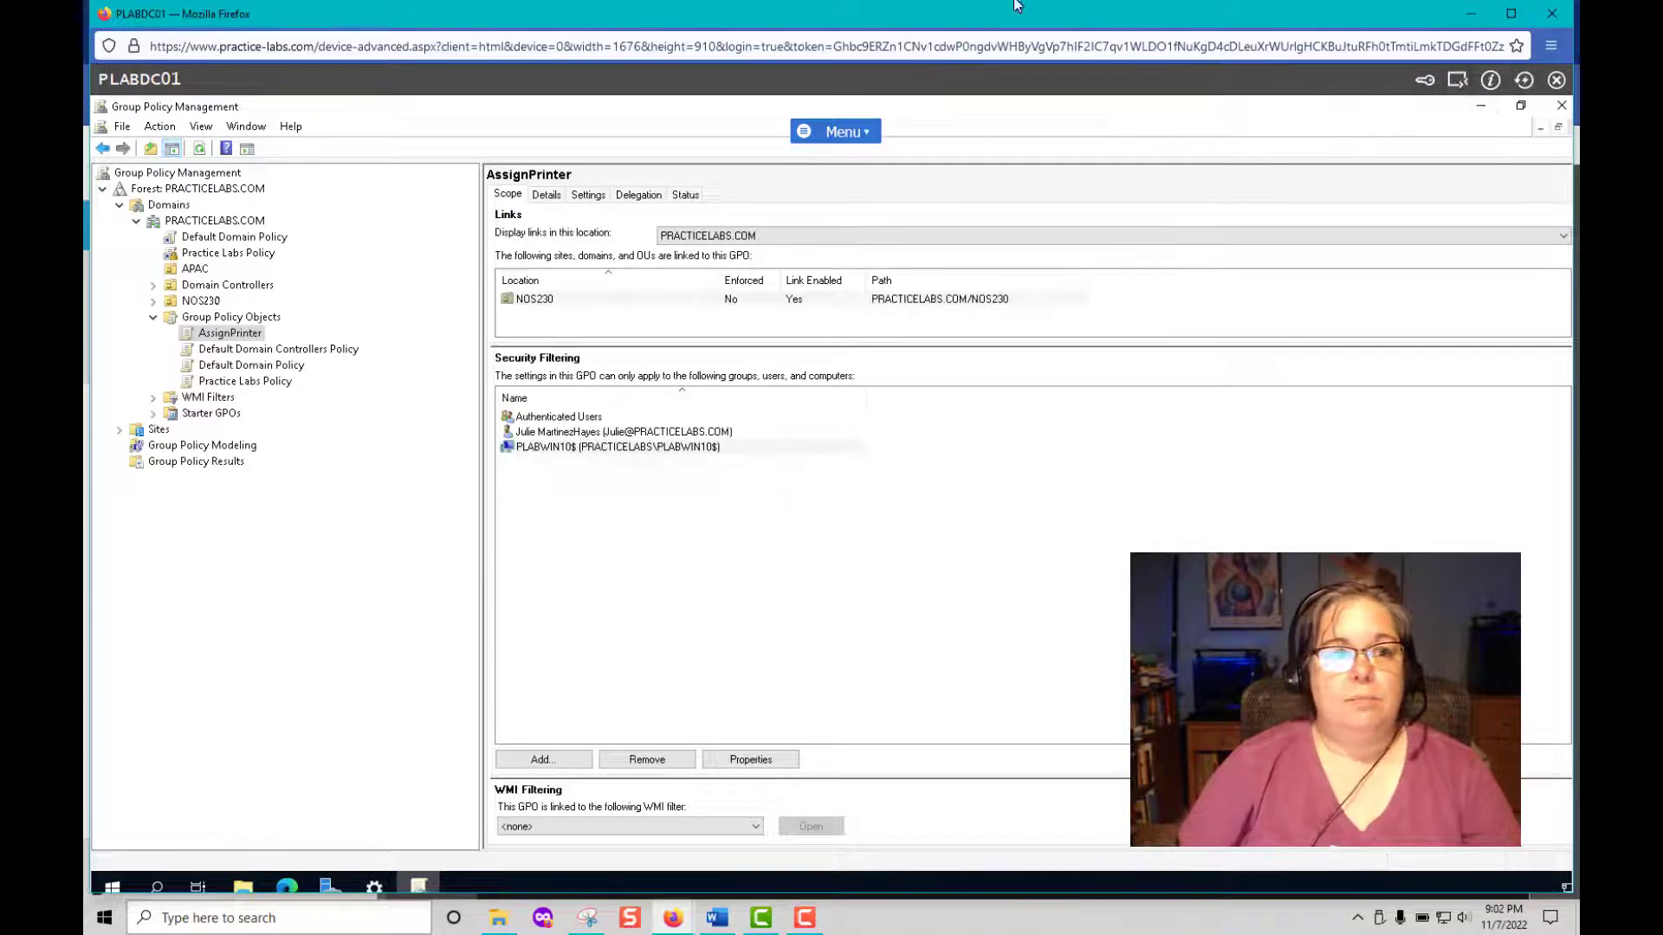
{"action": "left_click", "coordinate": [1470, 14]}
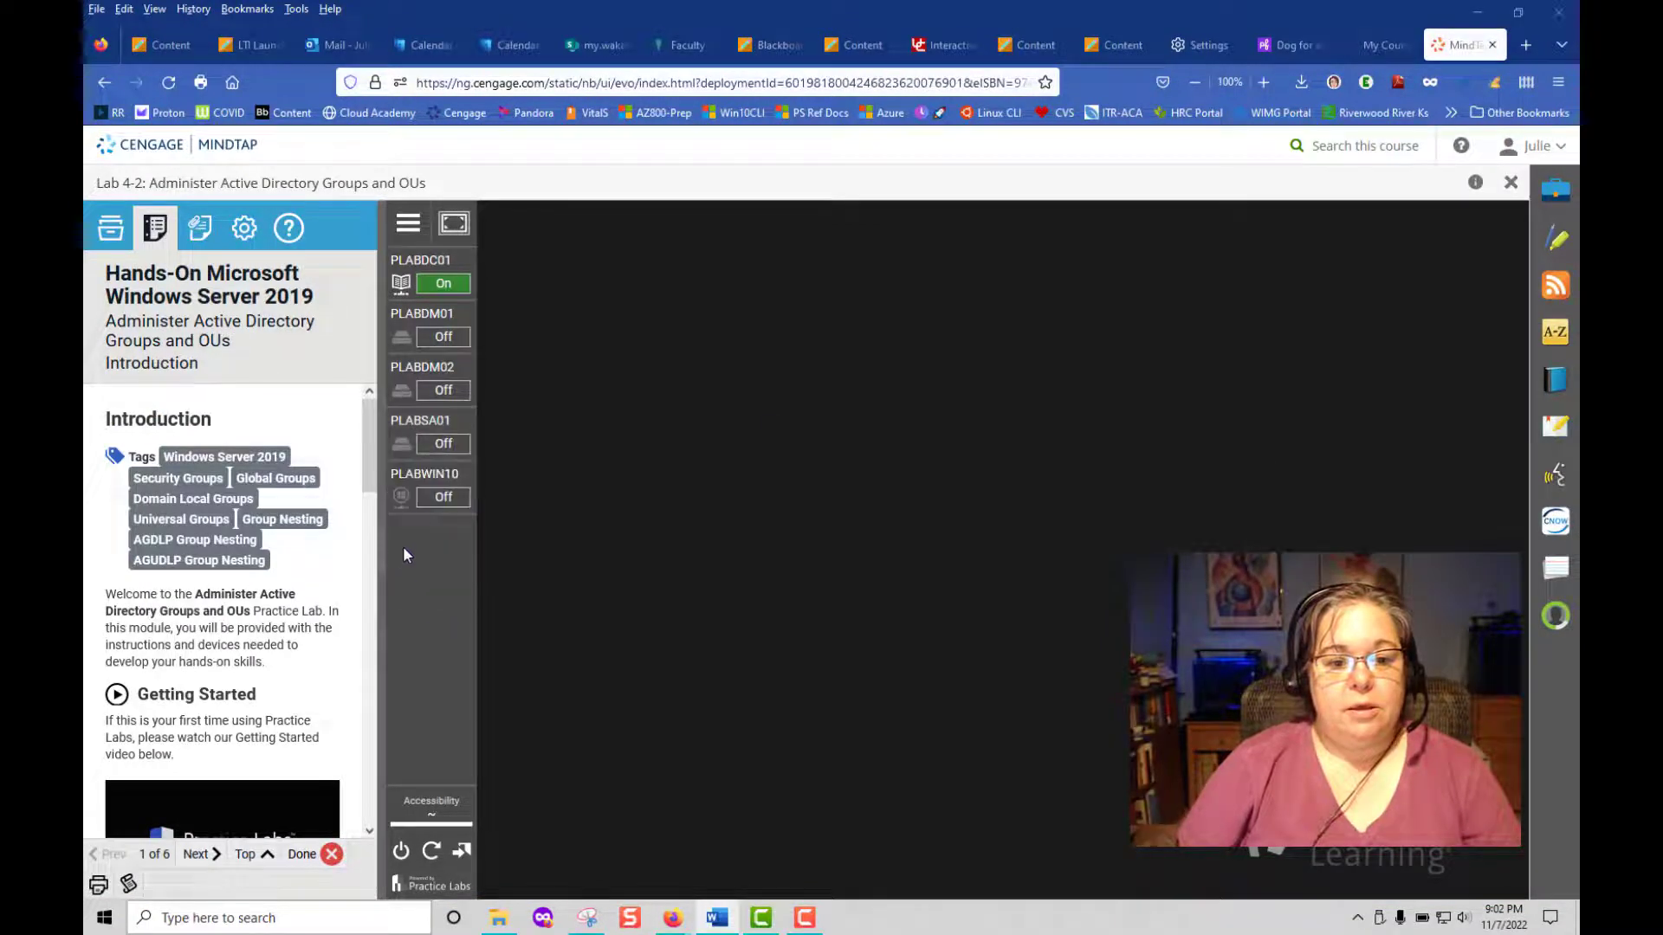
Power on PLABWIN10 and open its remote desktop session.
{"action": "mouse_move", "coordinate": [407, 498]}
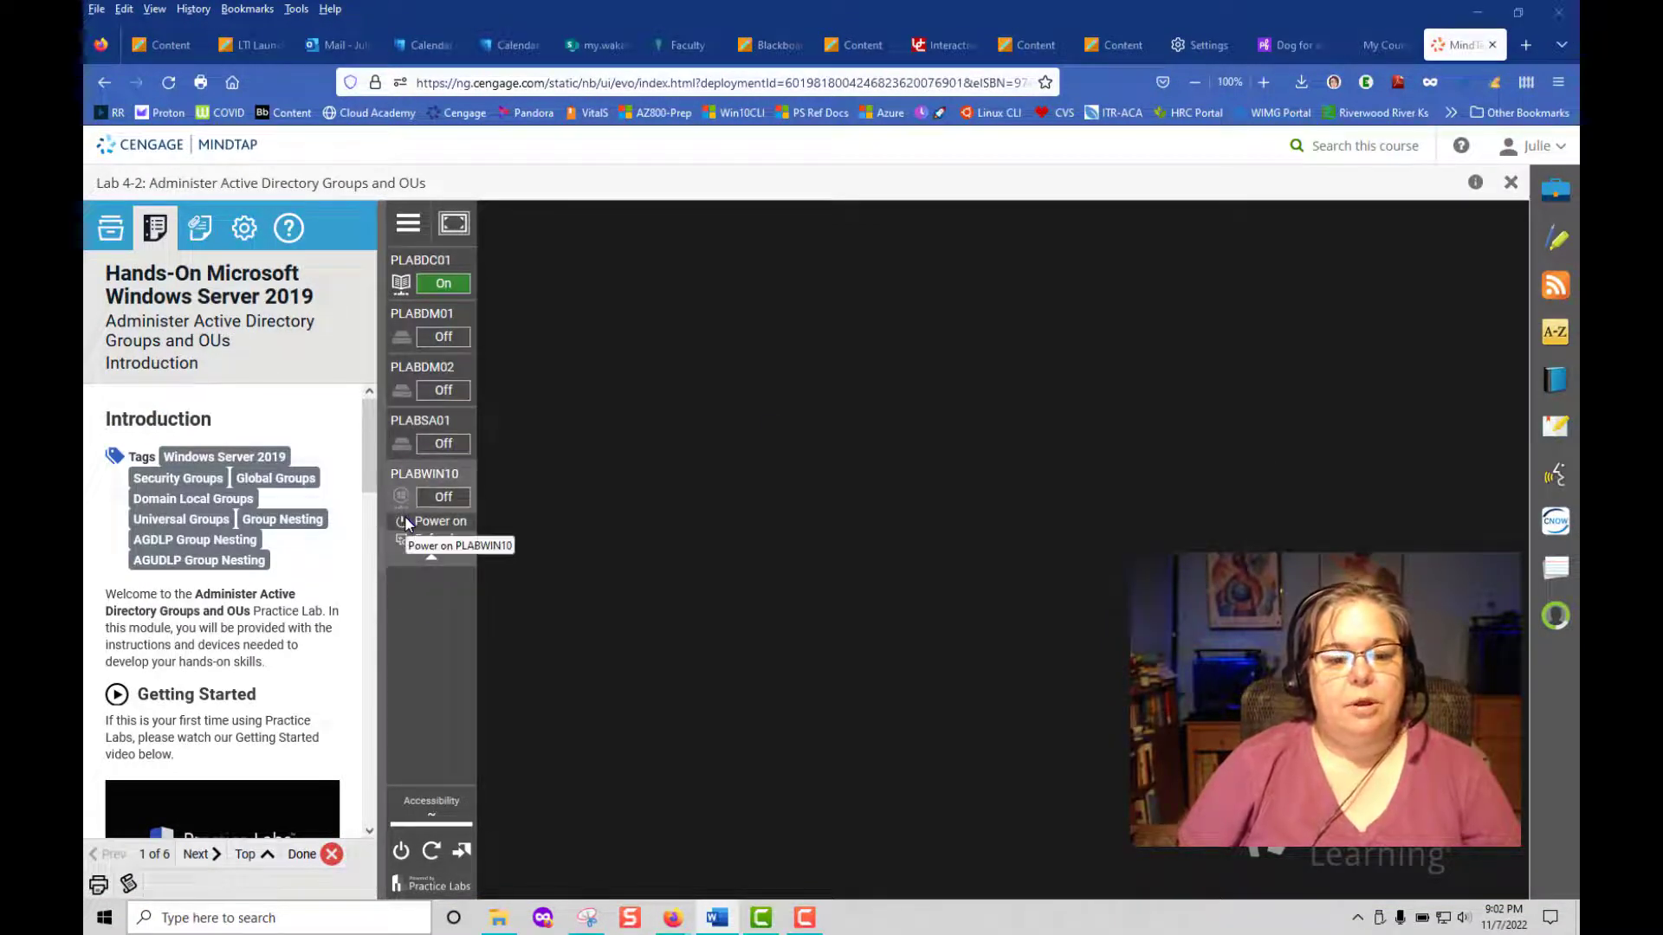
{"action": "left_click", "coordinate": [403, 523]}
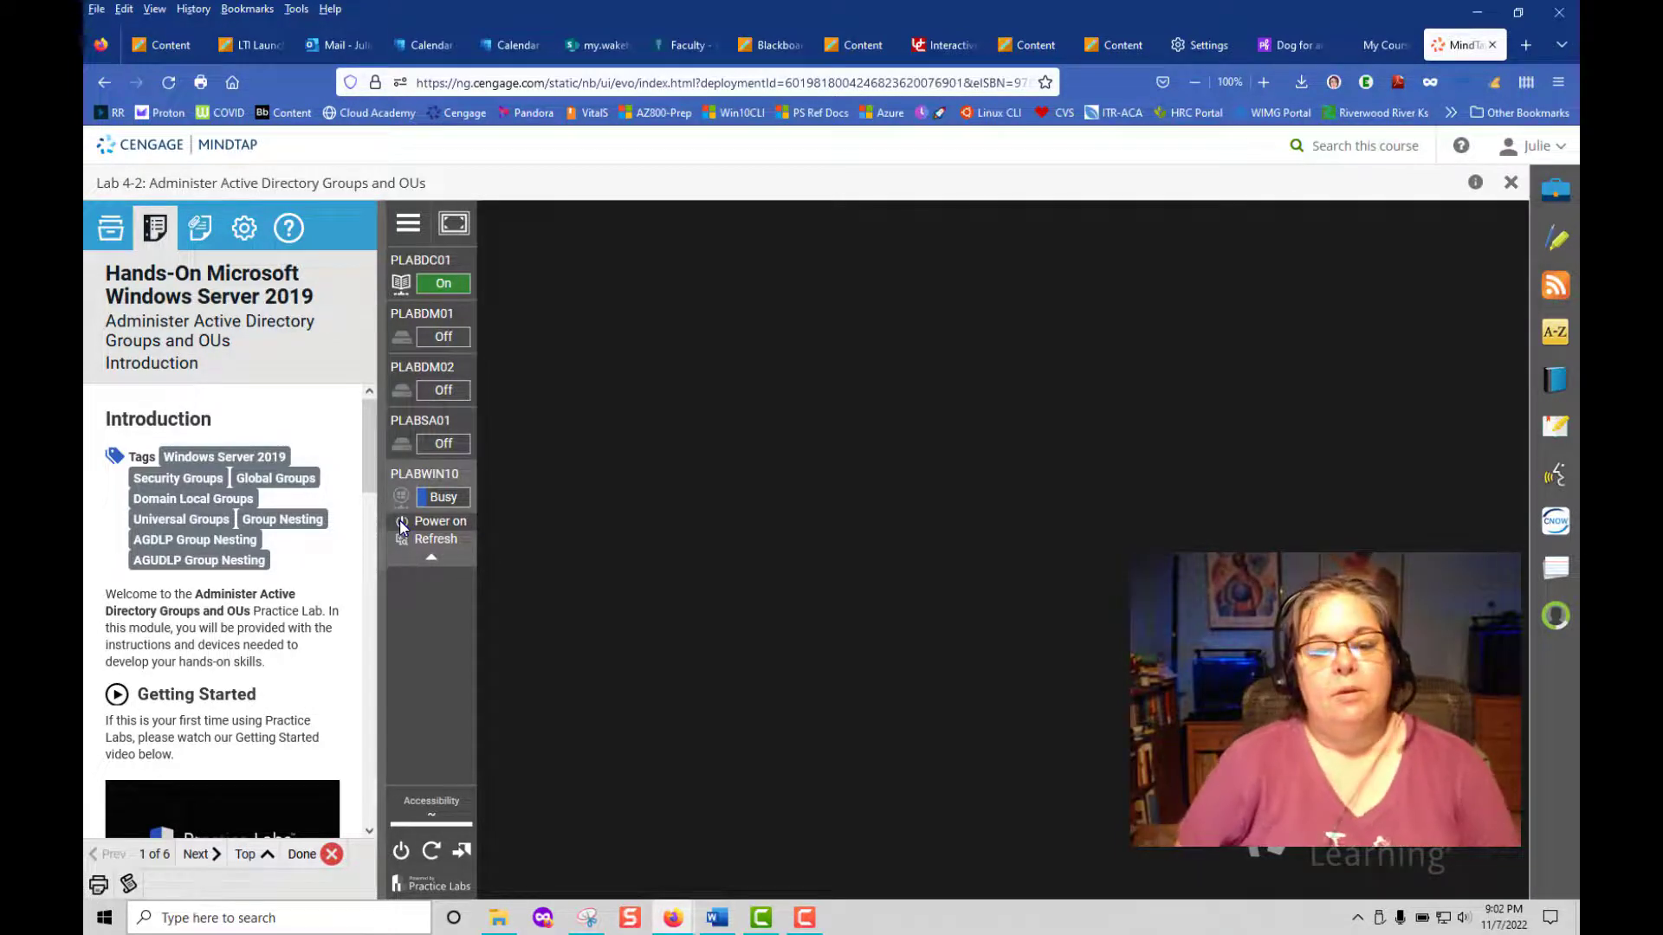
{"action": "left_click", "coordinate": [443, 500]}
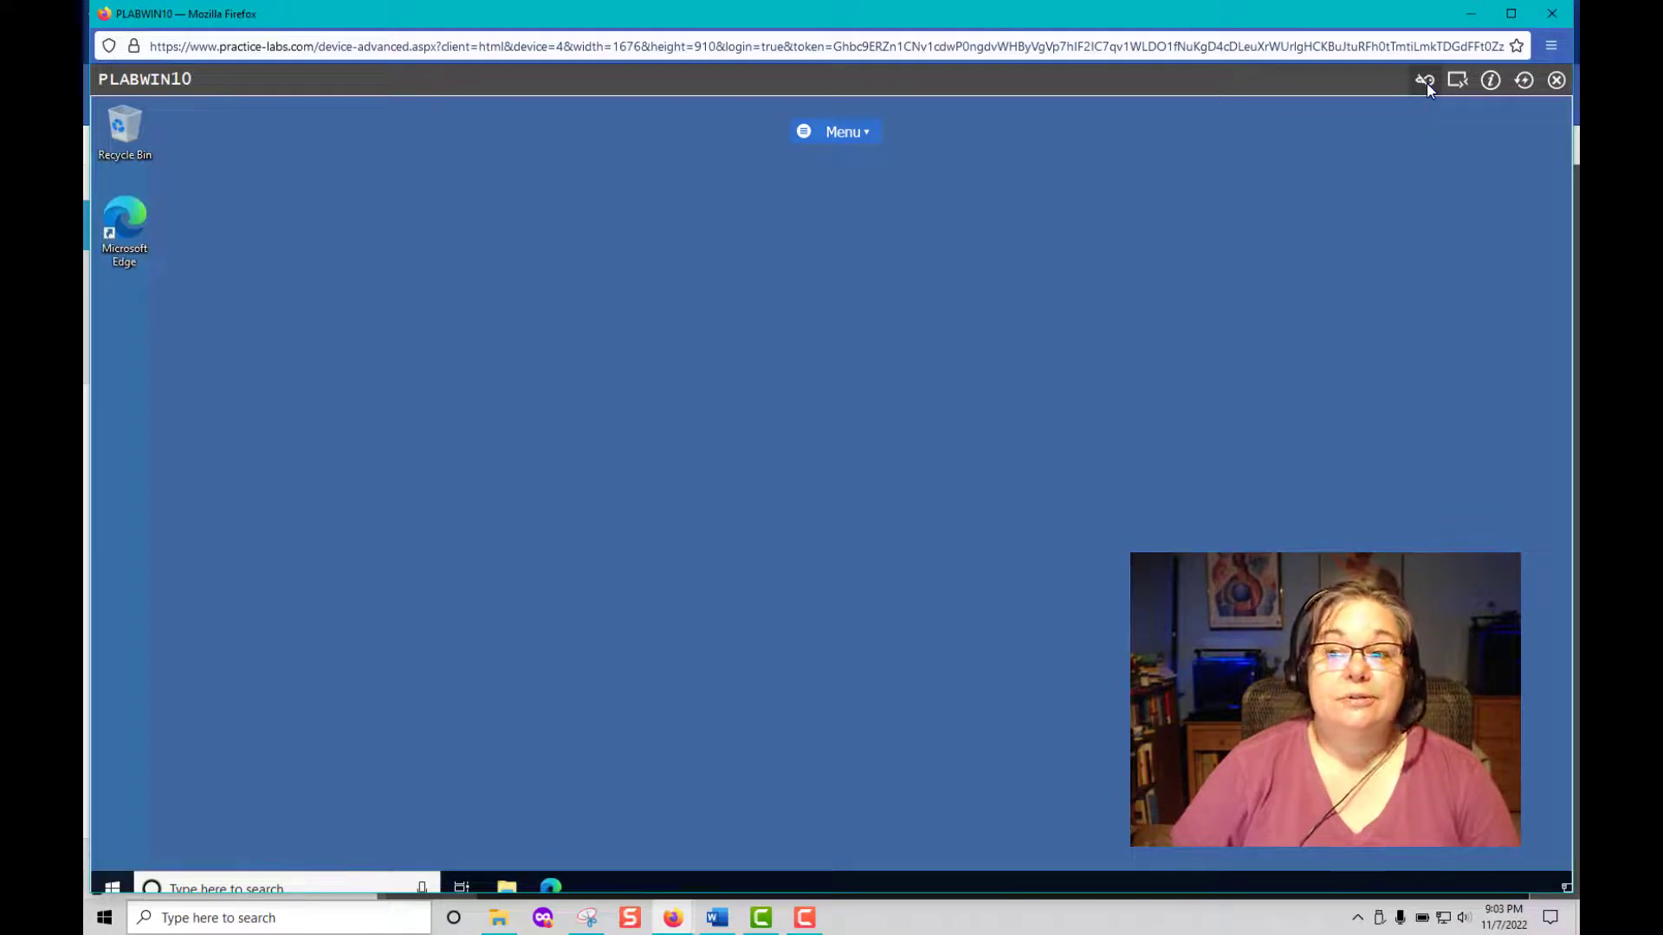
Sign out of the Windows session on PLABWIN10.
{"action": "right_click", "coordinate": [109, 887]}
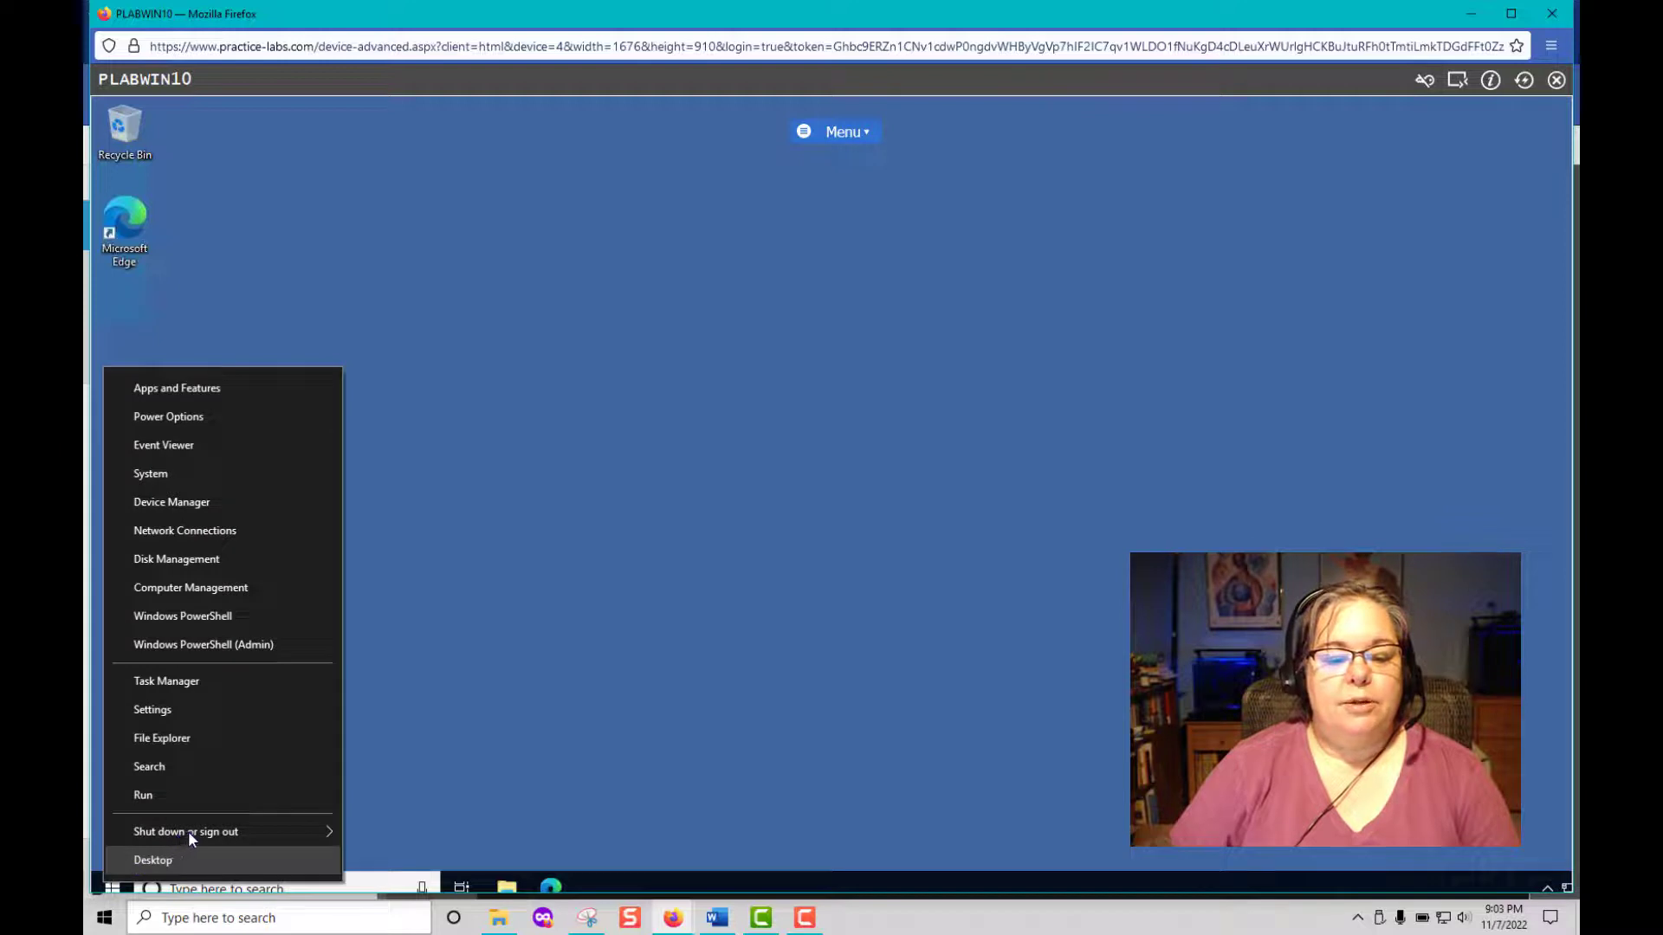
{"action": "mouse_move", "coordinate": [189, 831]}
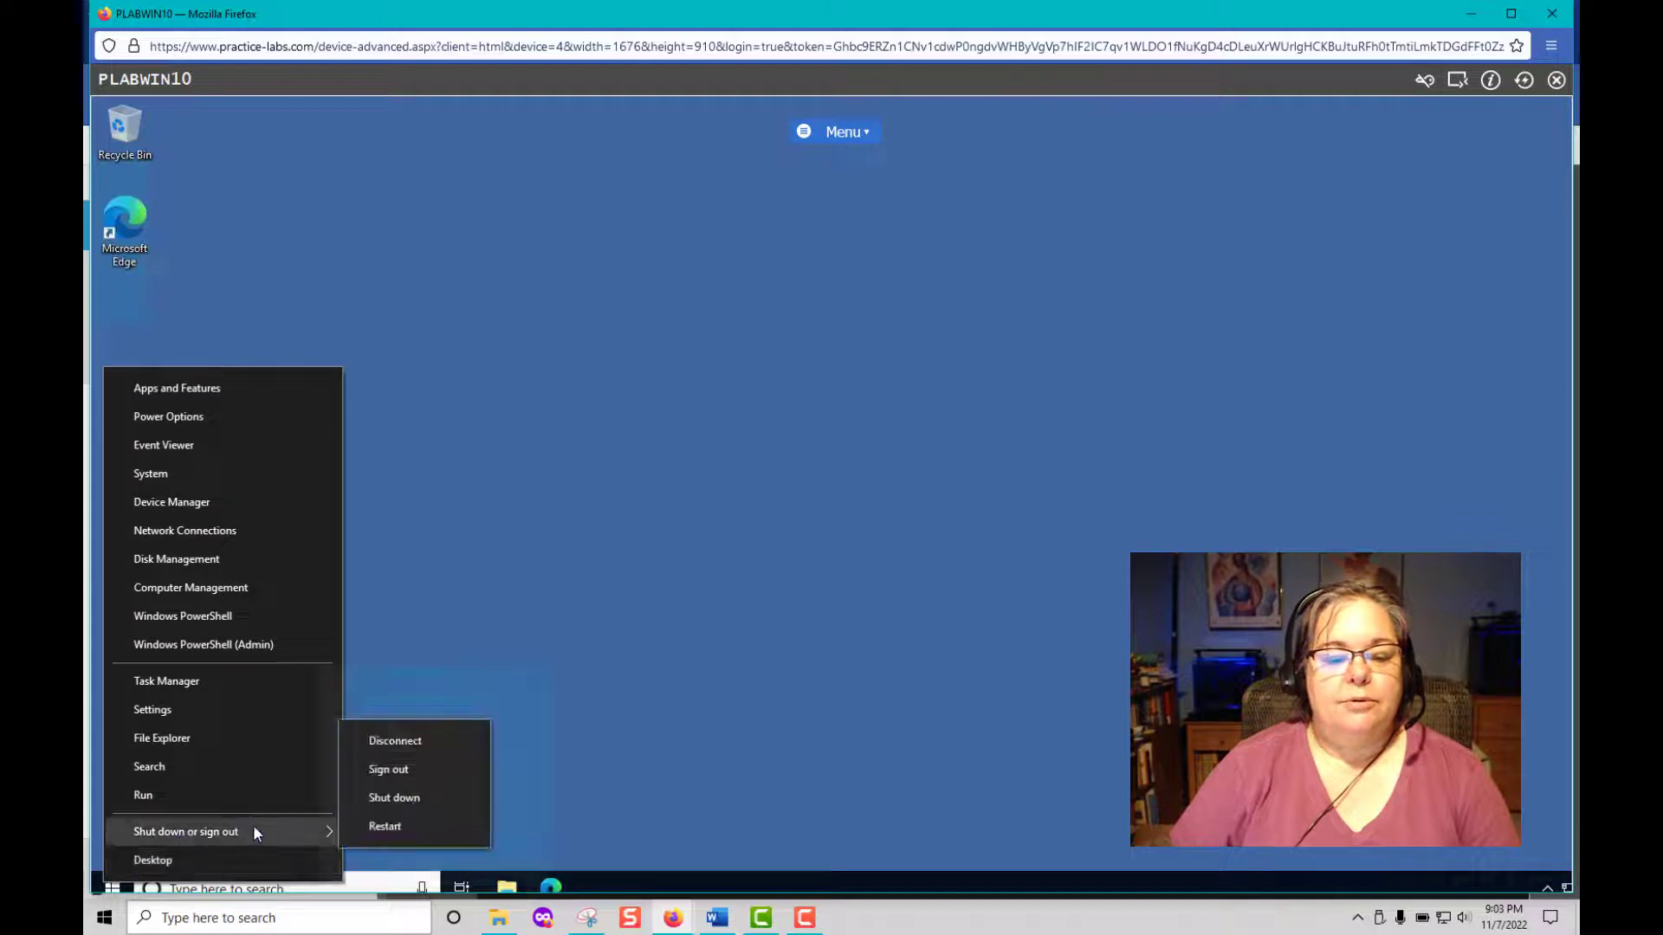
{"action": "left_click", "coordinate": [401, 771]}
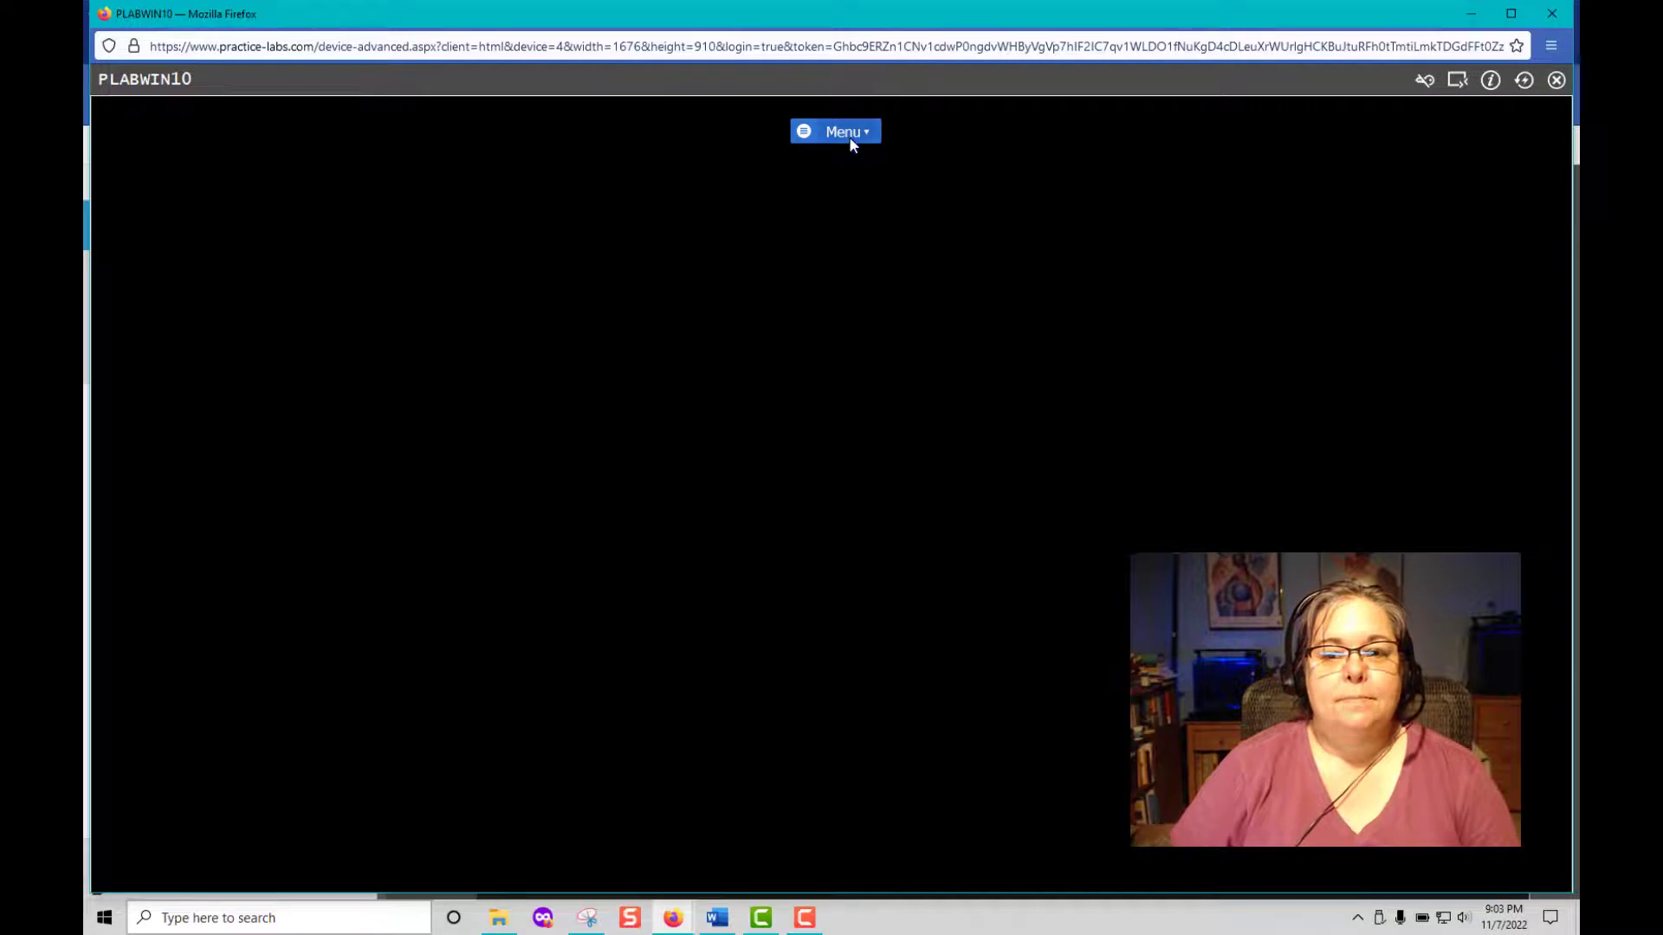
Send Ctrl-Alt-Del and reconnect to reach the PLABWIN10 sign-in screen.
{"action": "left_click", "coordinate": [852, 135]}
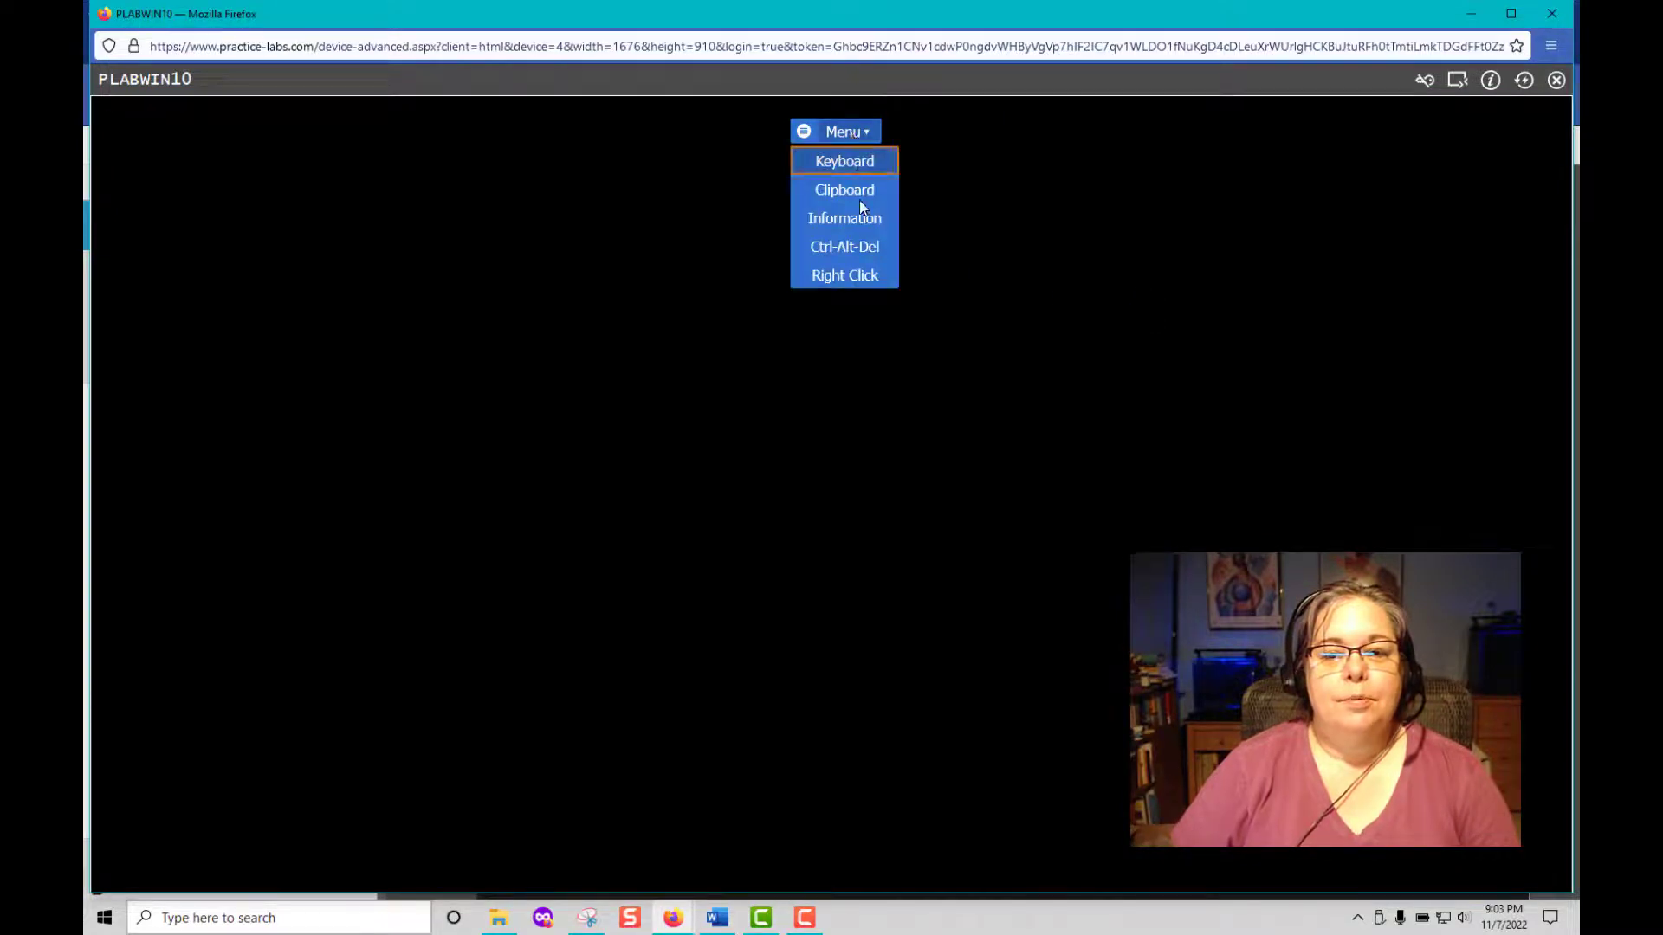
{"action": "left_click", "coordinate": [861, 248]}
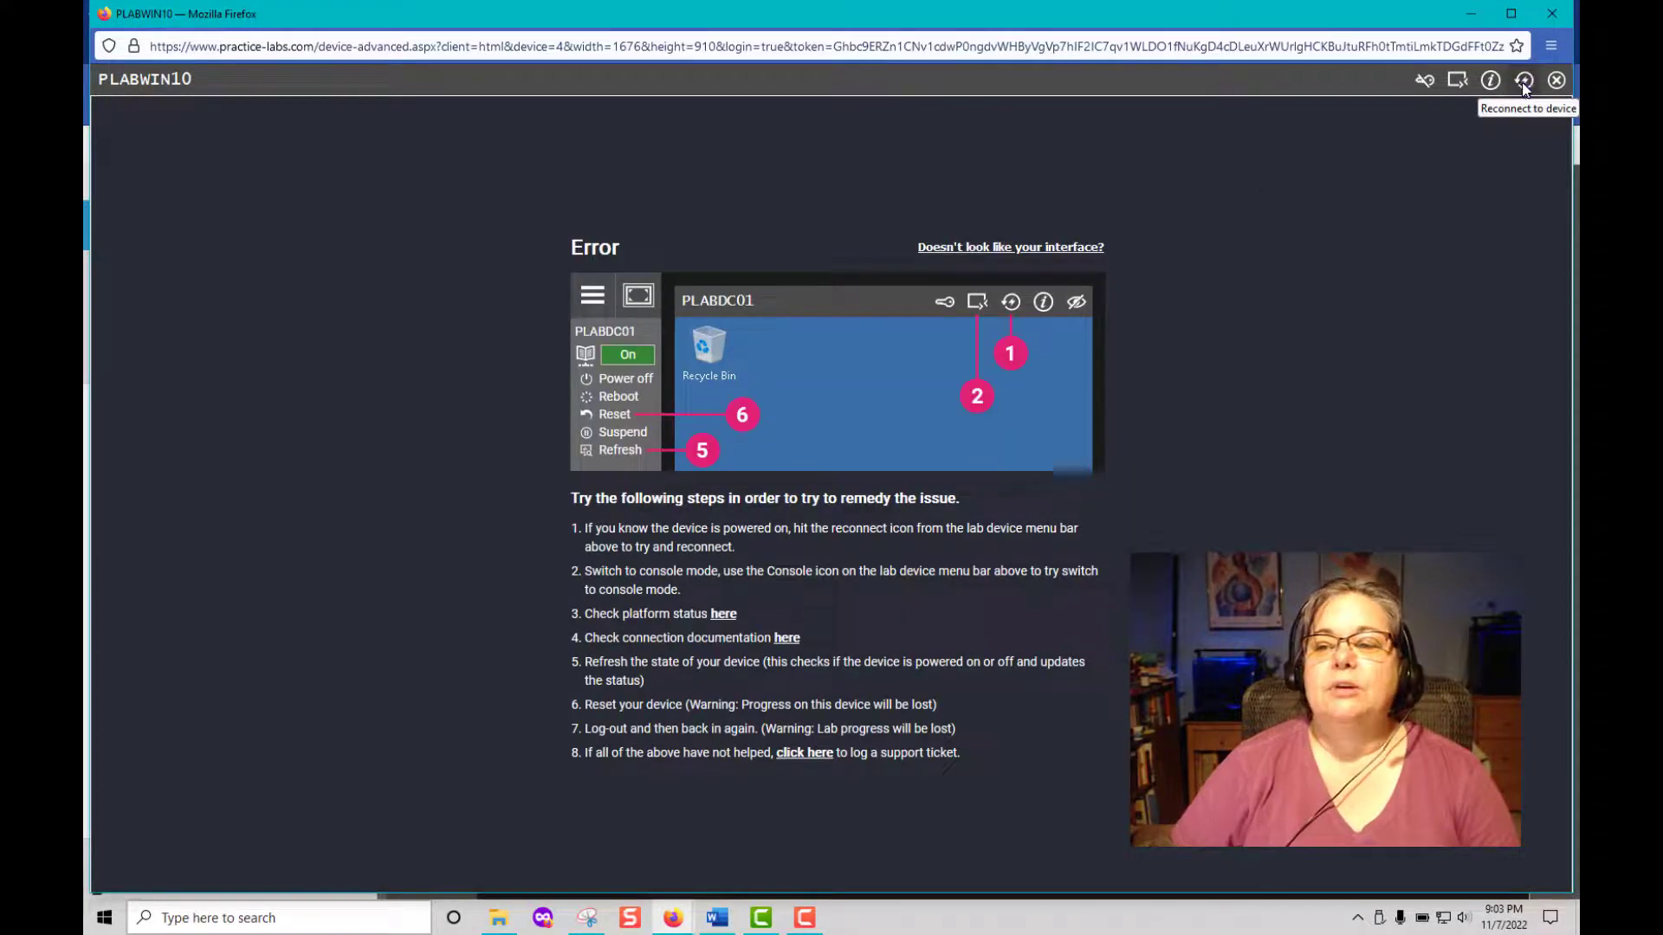
{"action": "left_click", "coordinate": [1523, 82]}
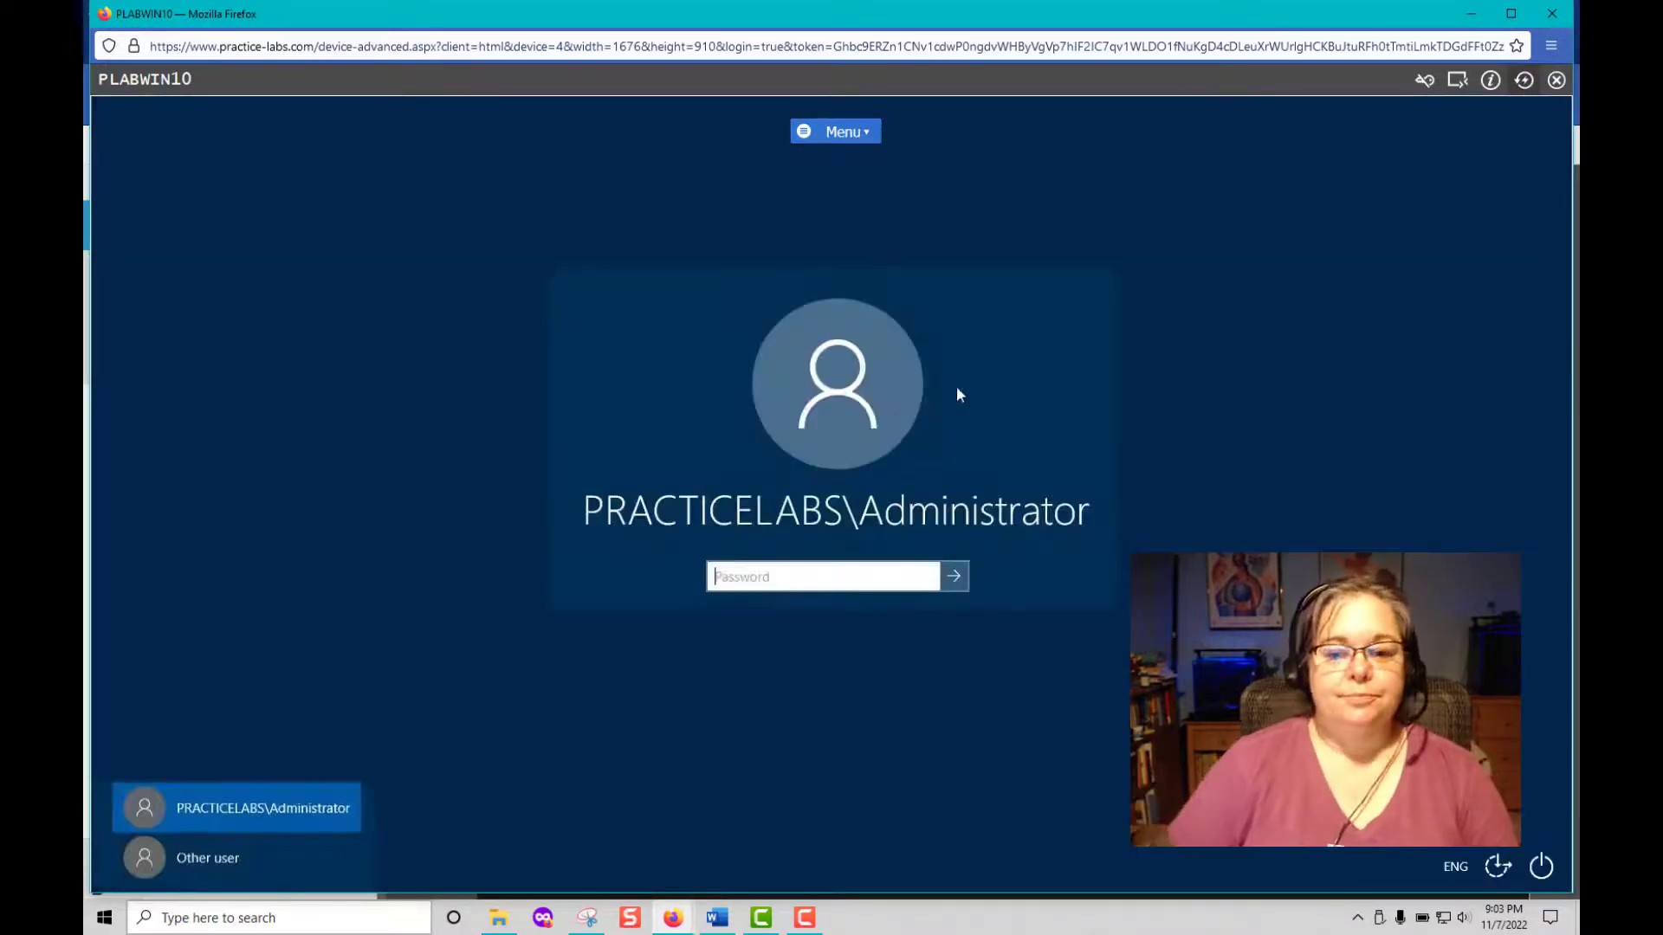
Sign in as Other user with the new domain user's name and password.
{"action": "left_click", "coordinate": [206, 855]}
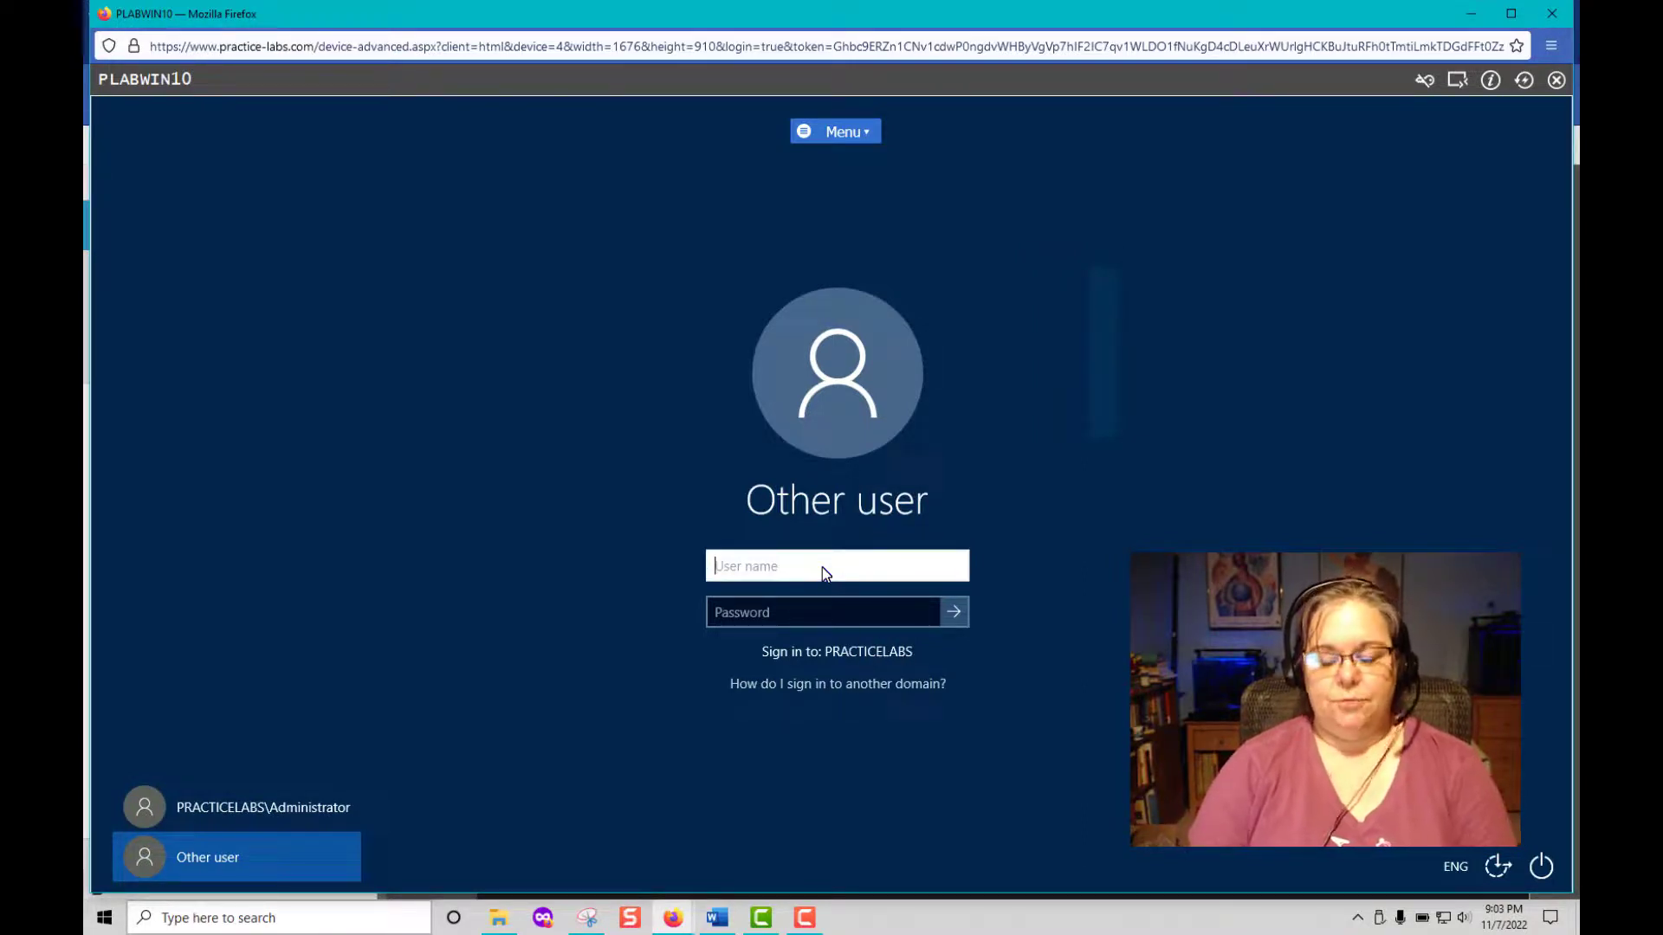
{"action": "type", "text": "julie"}
{"action": "key", "text": "Tab"}
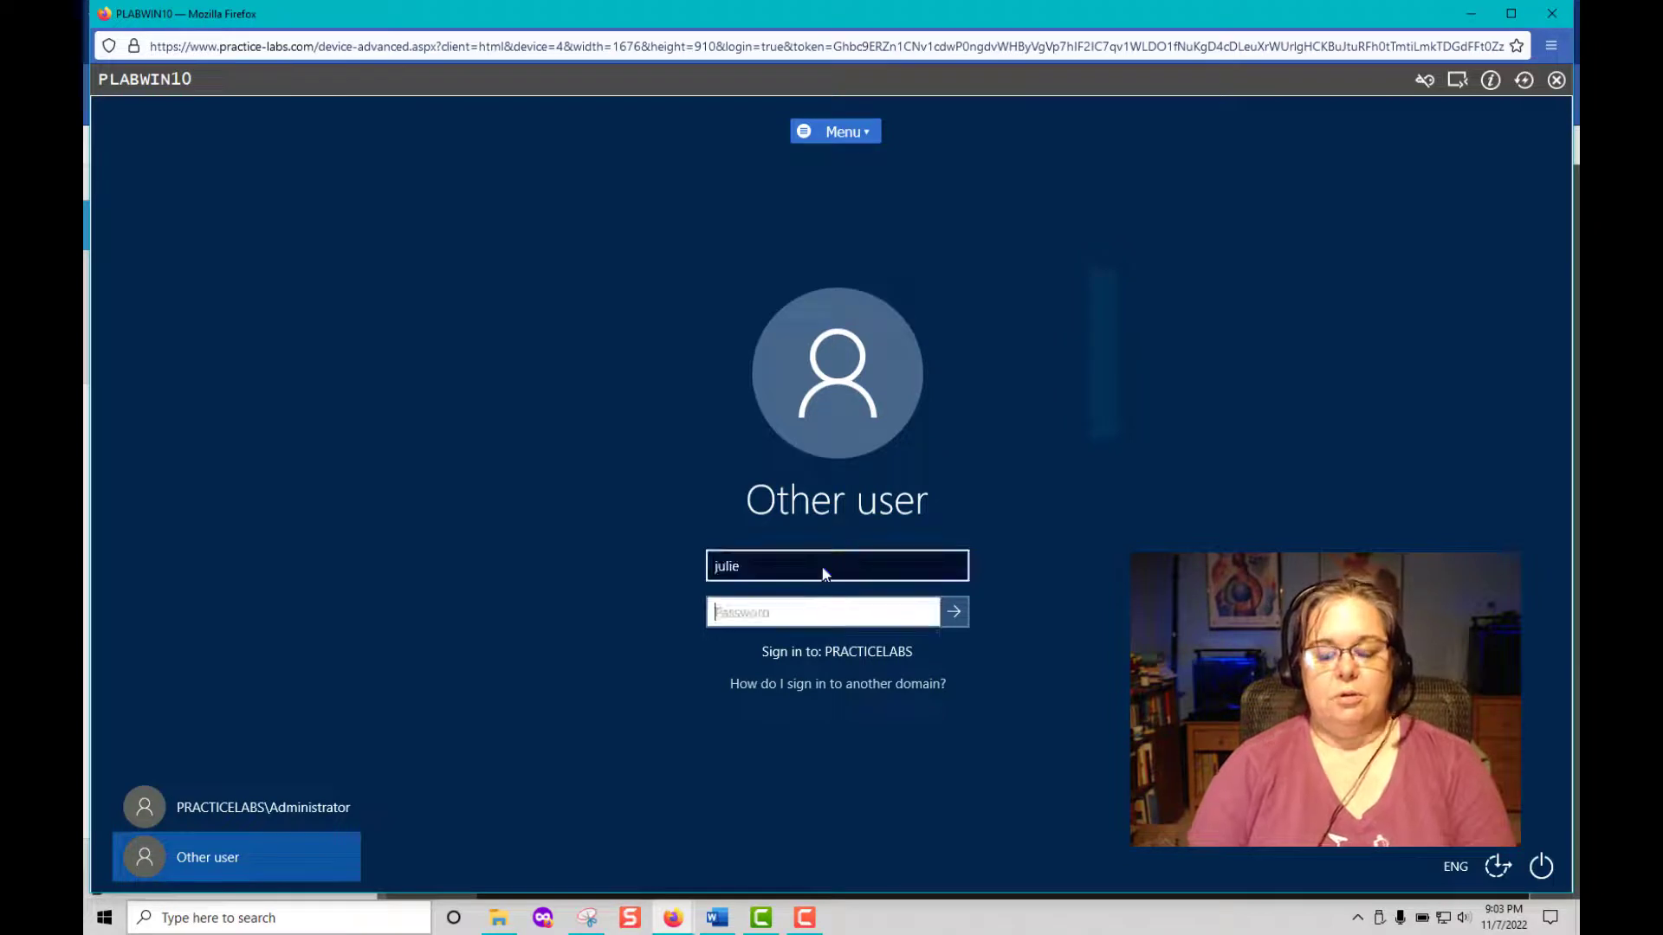
{"action": "type", "text": "Passw"}
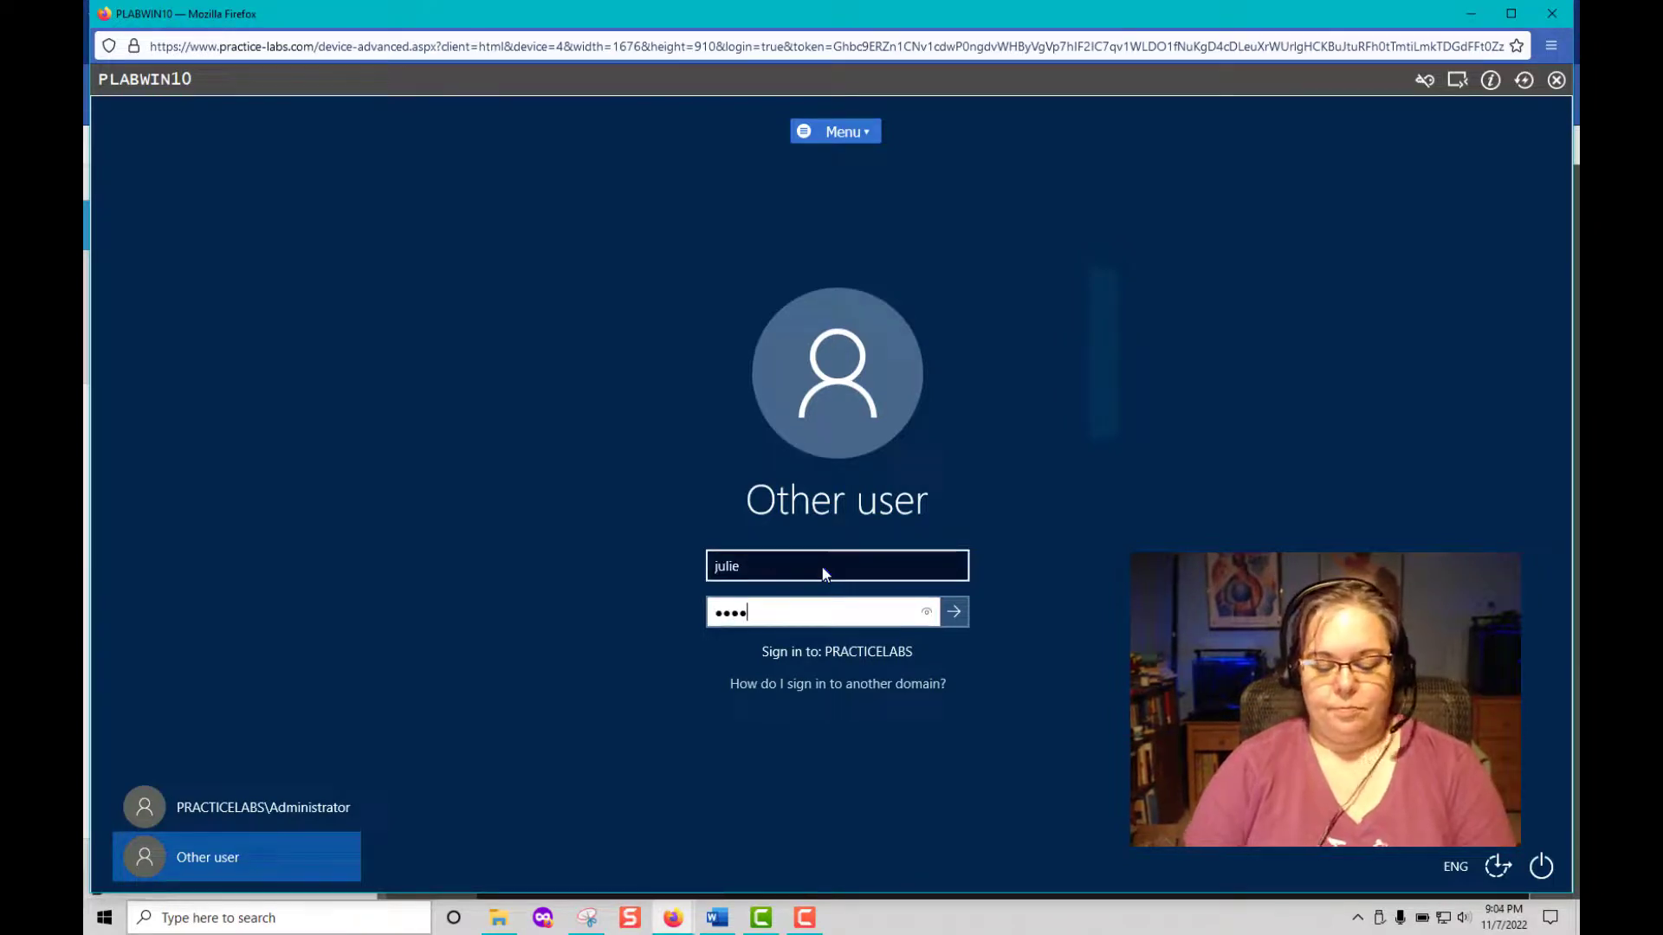
{"action": "key", "text": "Return"}
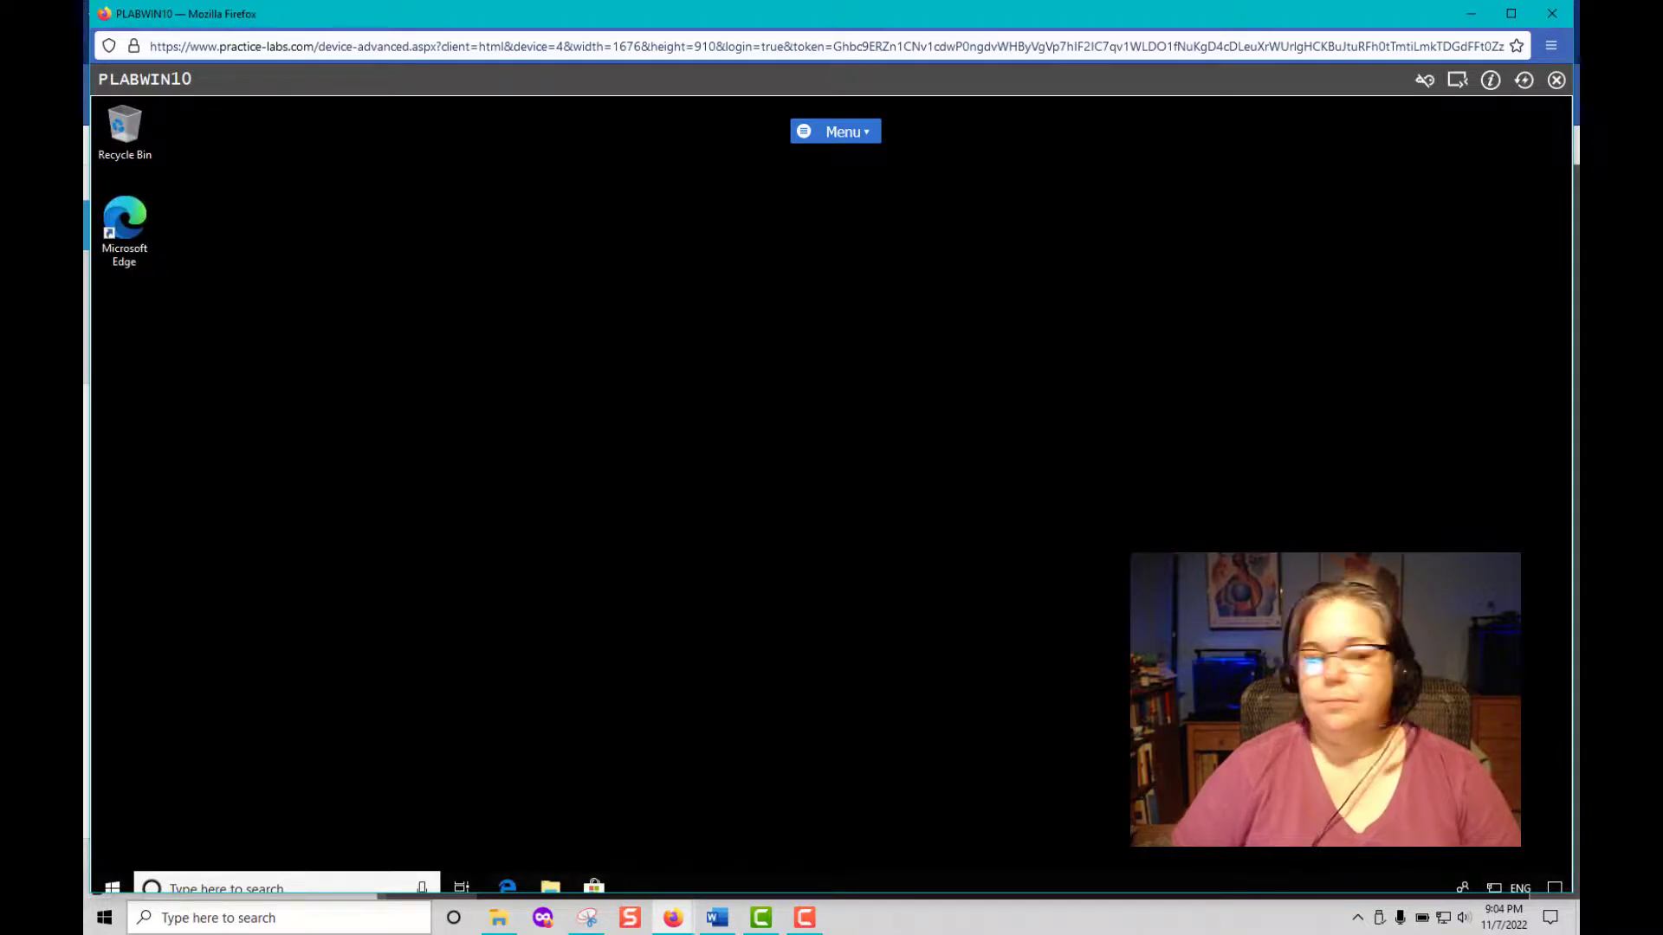
Open Settings, agree to the BGInfo license and decline the Lab Device Client install.
{"action": "left_click", "coordinate": [109, 882]}
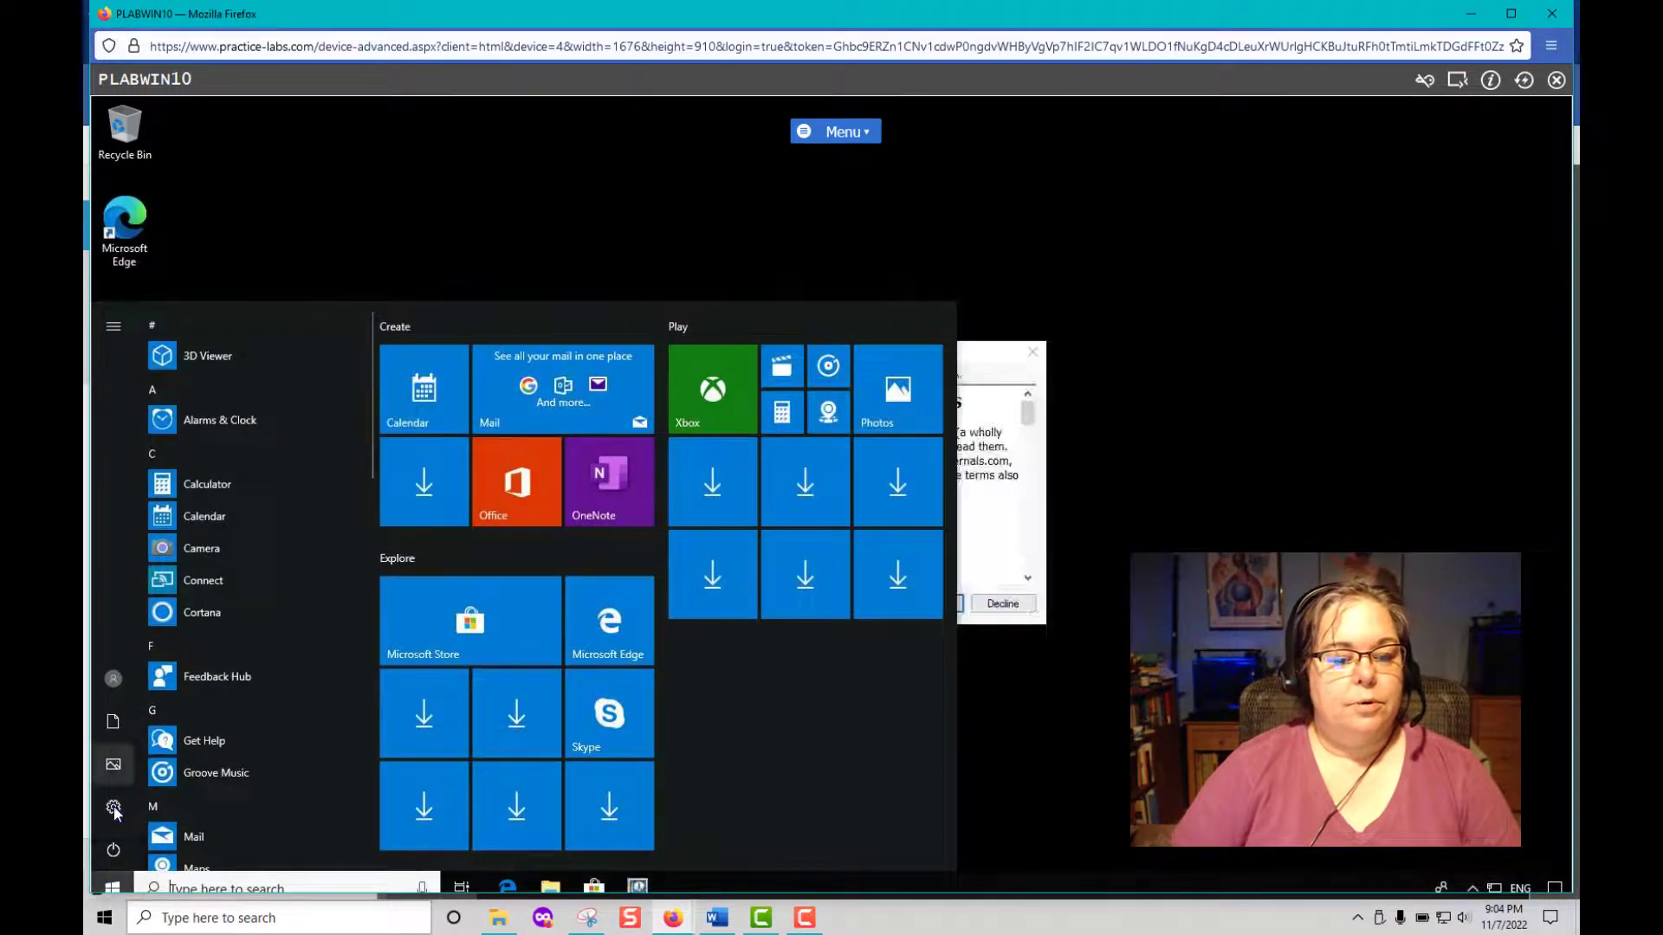
{"action": "left_click", "coordinate": [114, 808]}
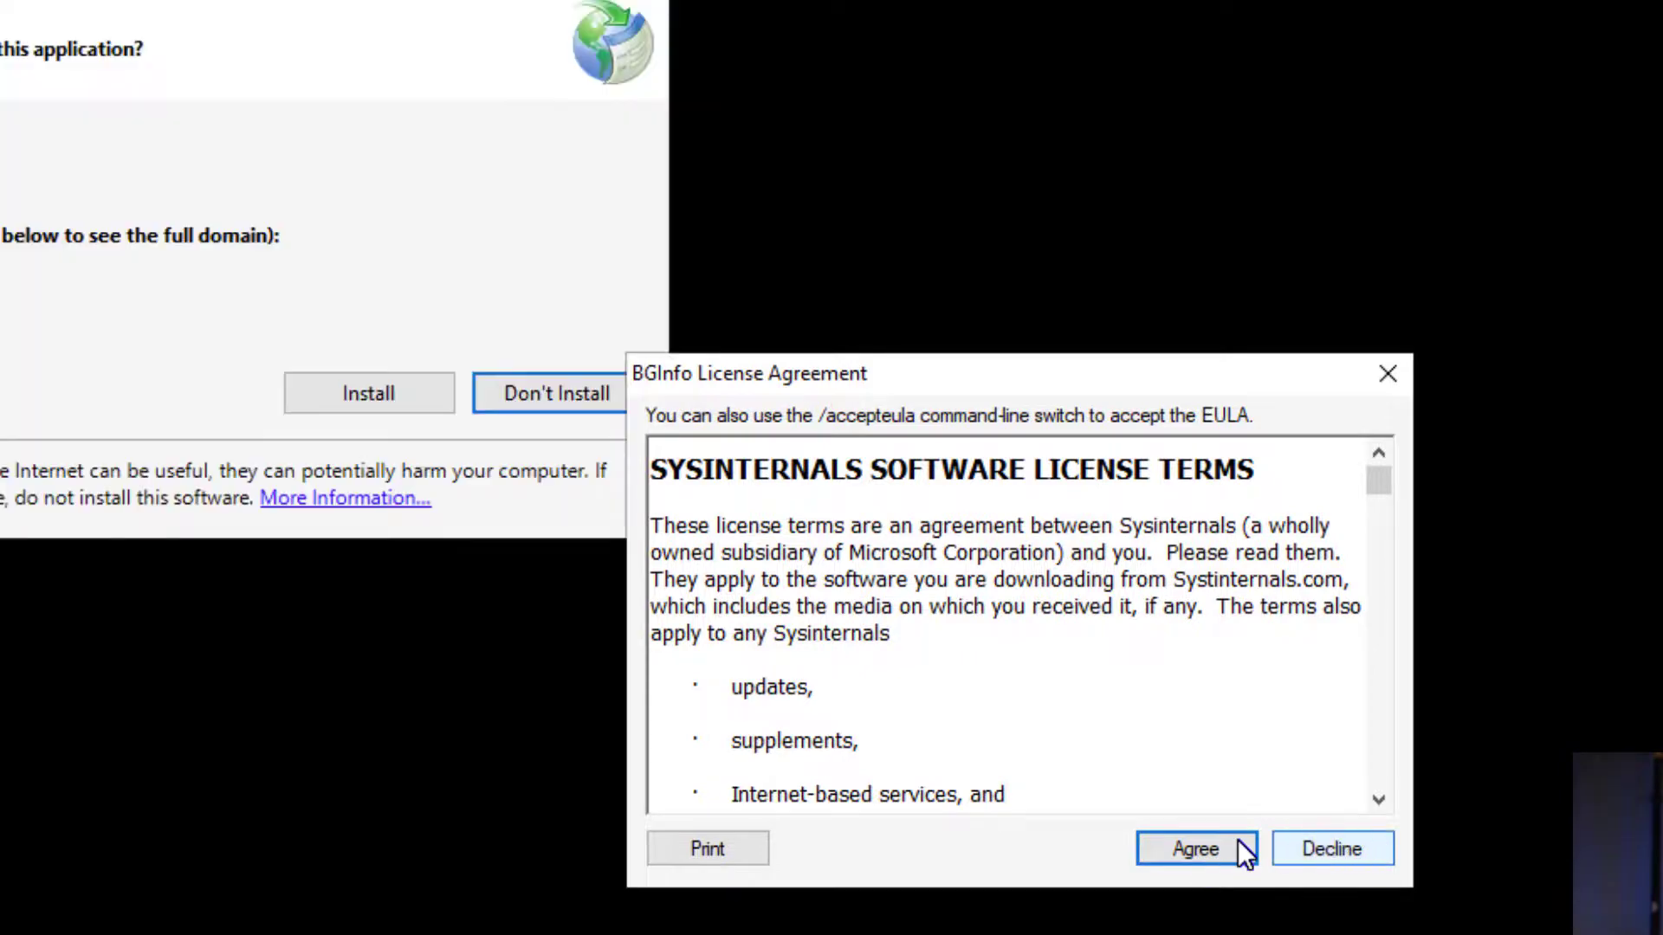
{"action": "left_click", "coordinate": [1217, 847]}
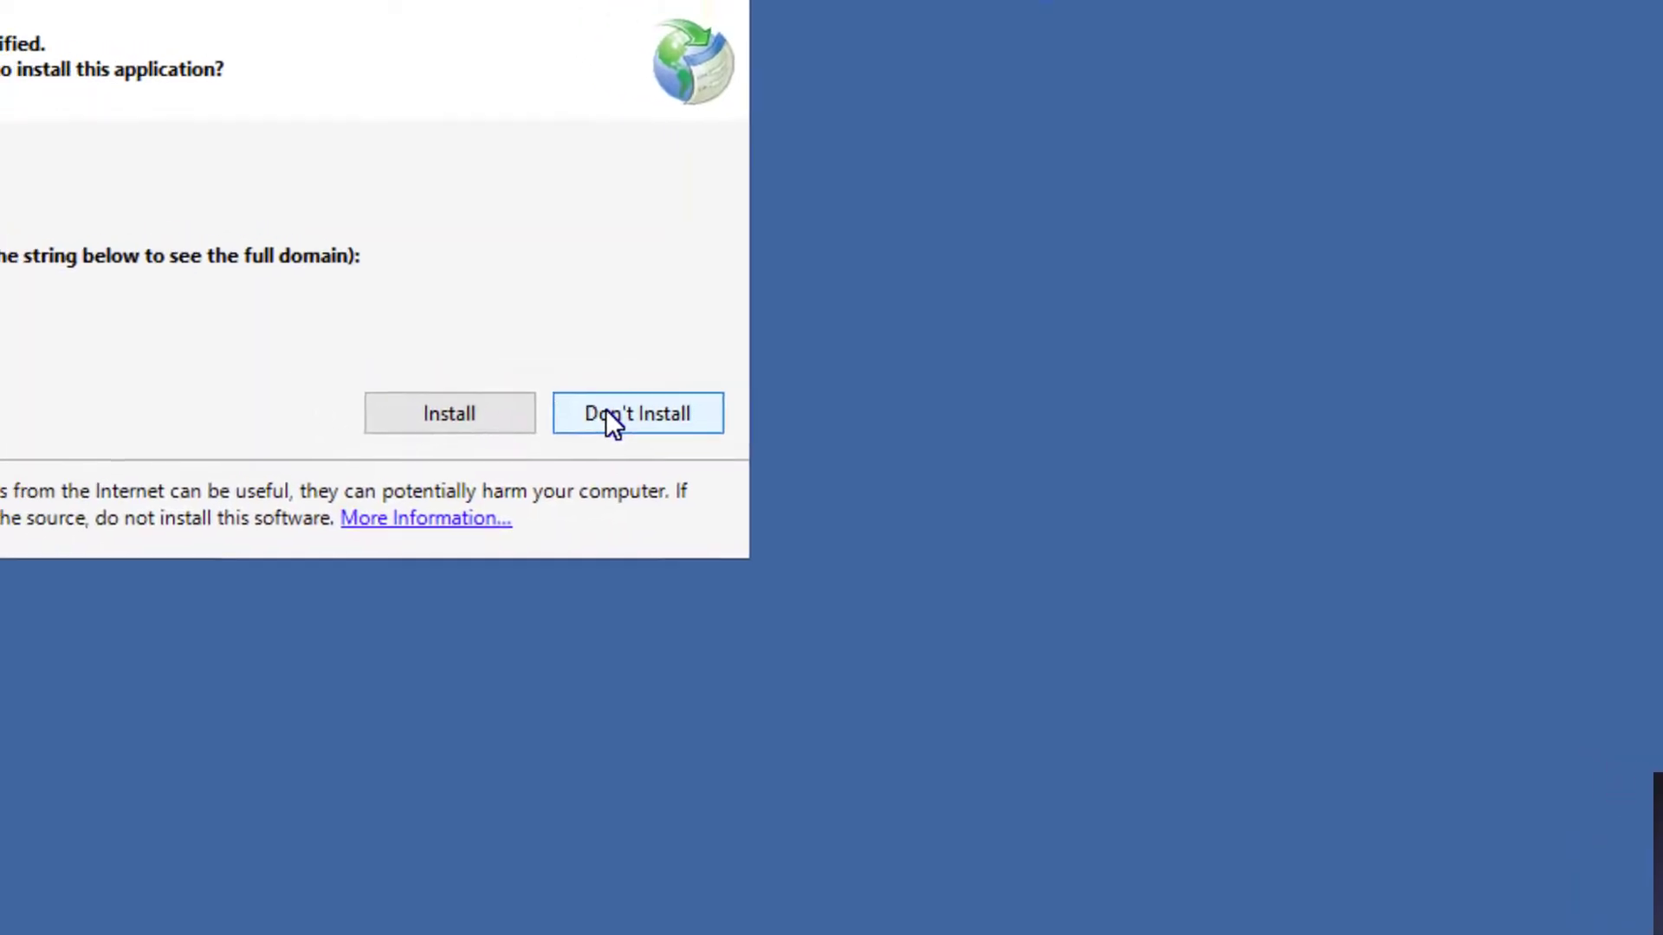
{"action": "left_click", "coordinate": [609, 414]}
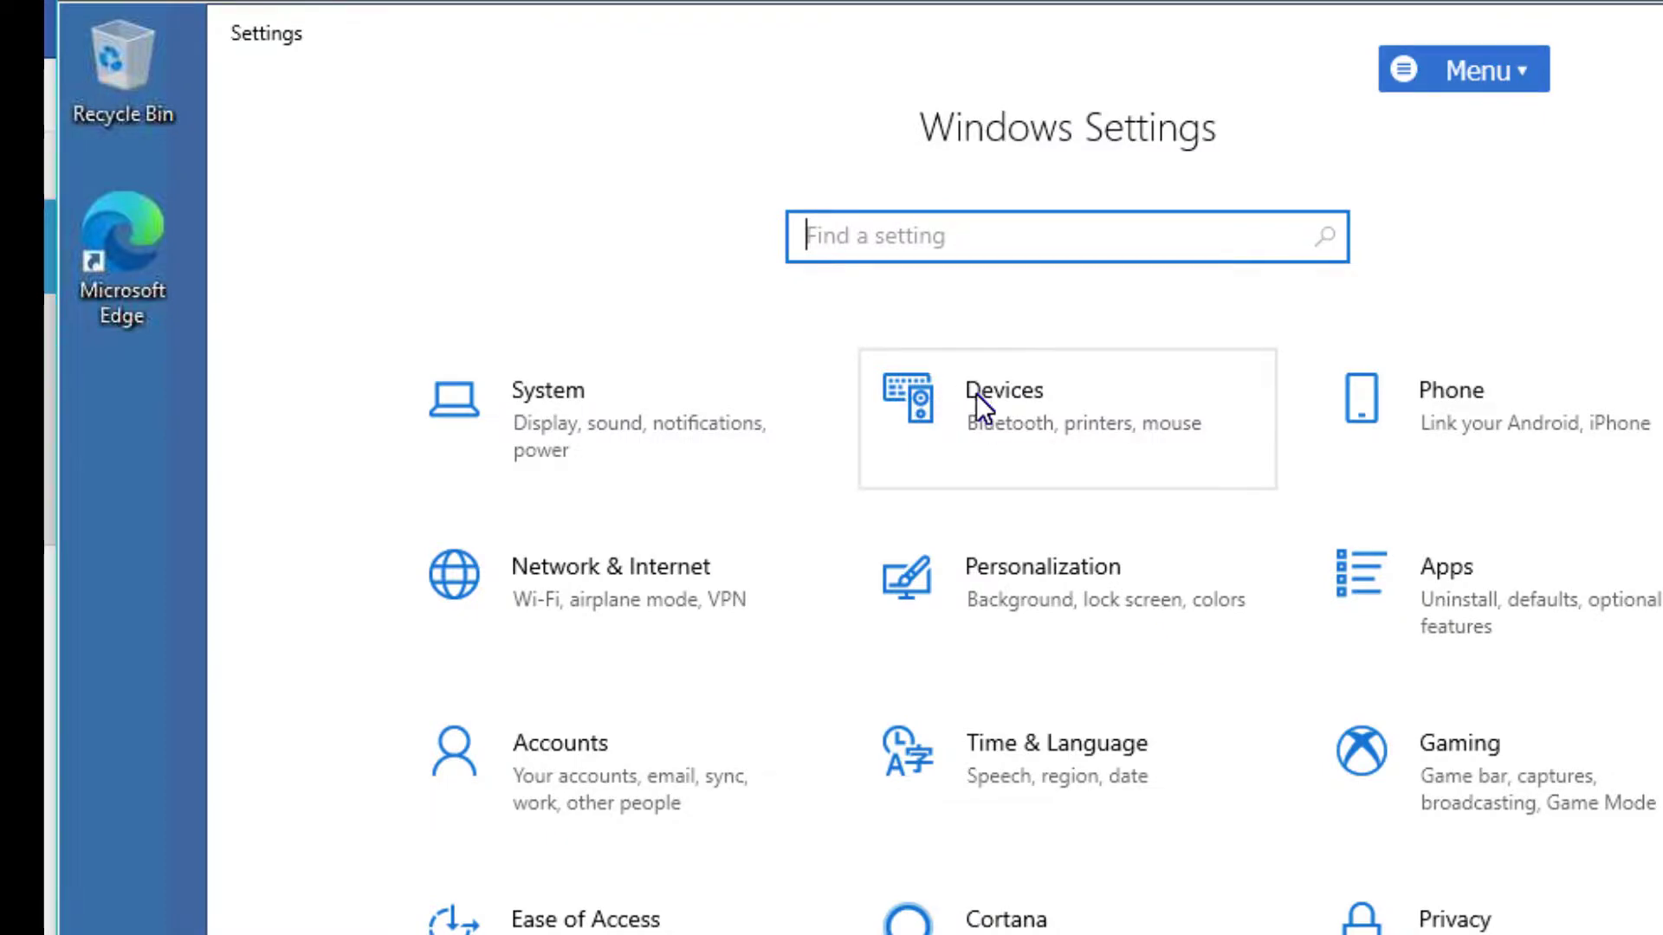
Confirm NOS230 Copier in Devices and Printers, close it, and show Printers & scanners.
{"action": "left_click", "coordinate": [975, 393]}
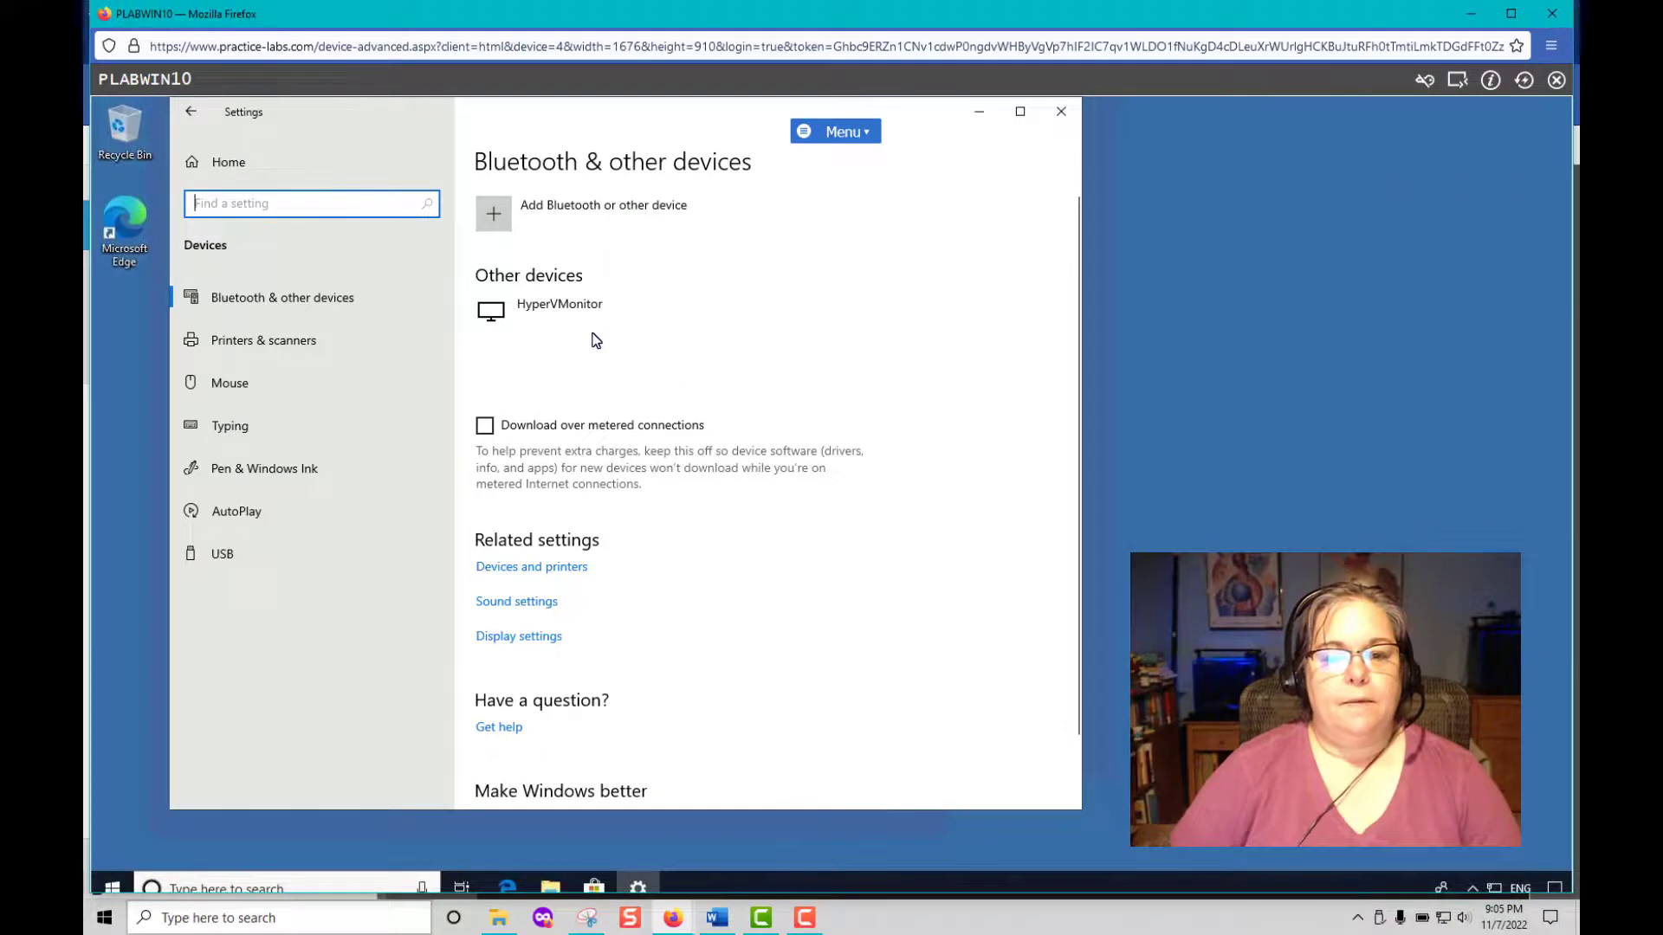
{"action": "scroll", "coordinate": [596, 340], "scroll_direction": "down", "scroll_amount": 2}
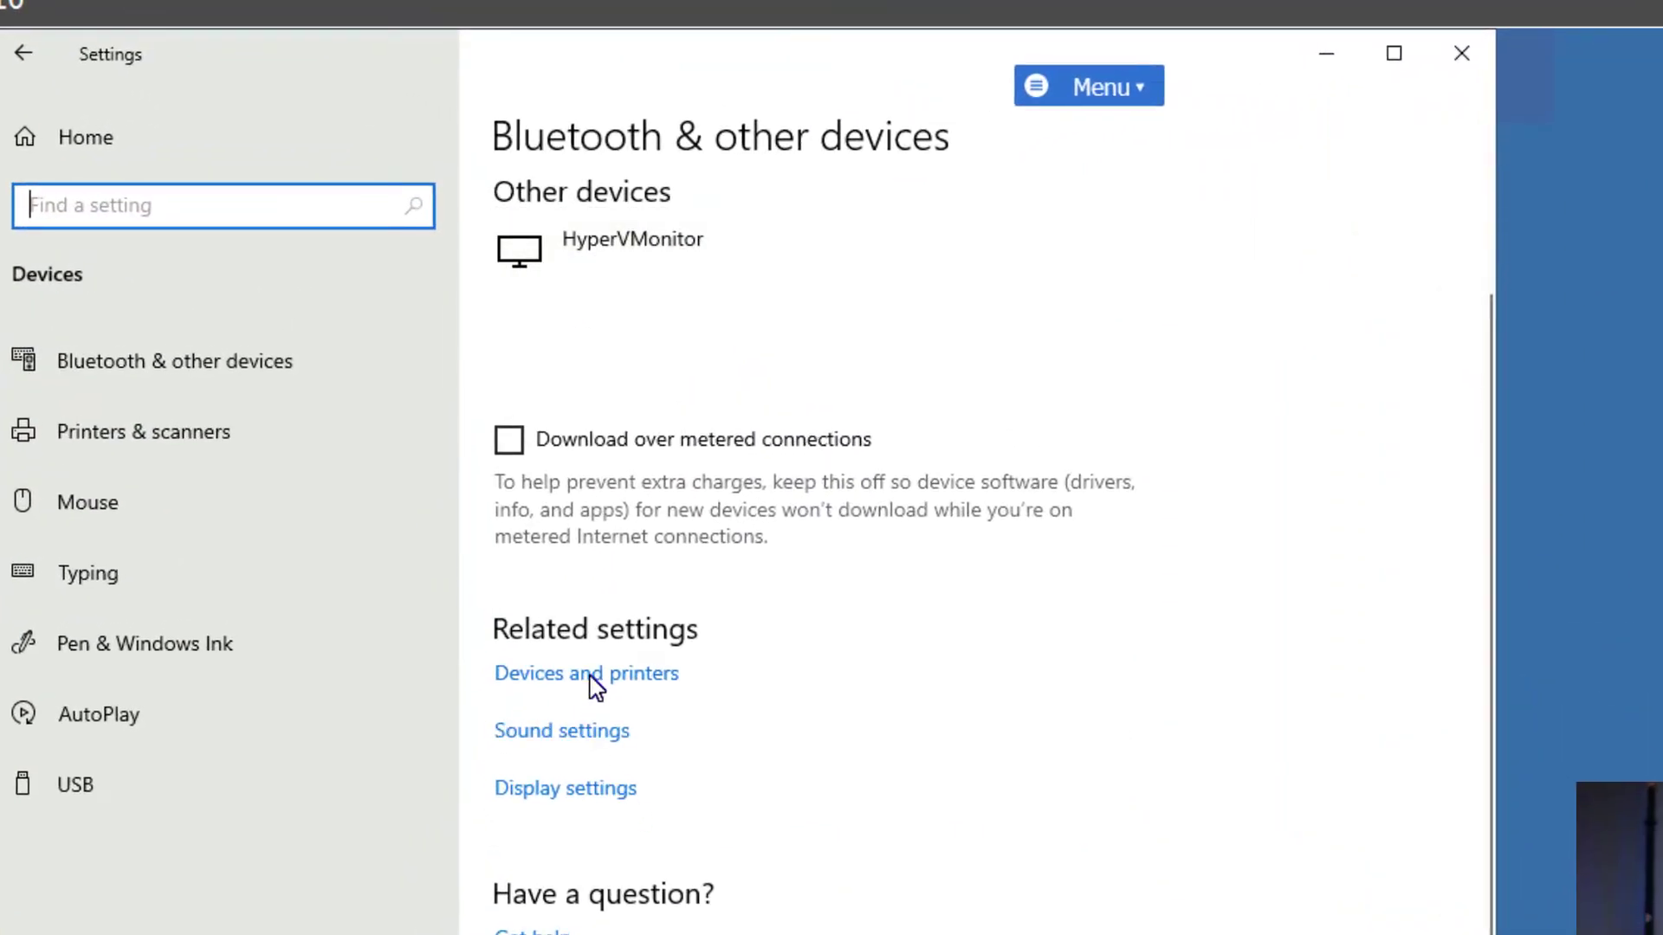
{"action": "left_click", "coordinate": [594, 685]}
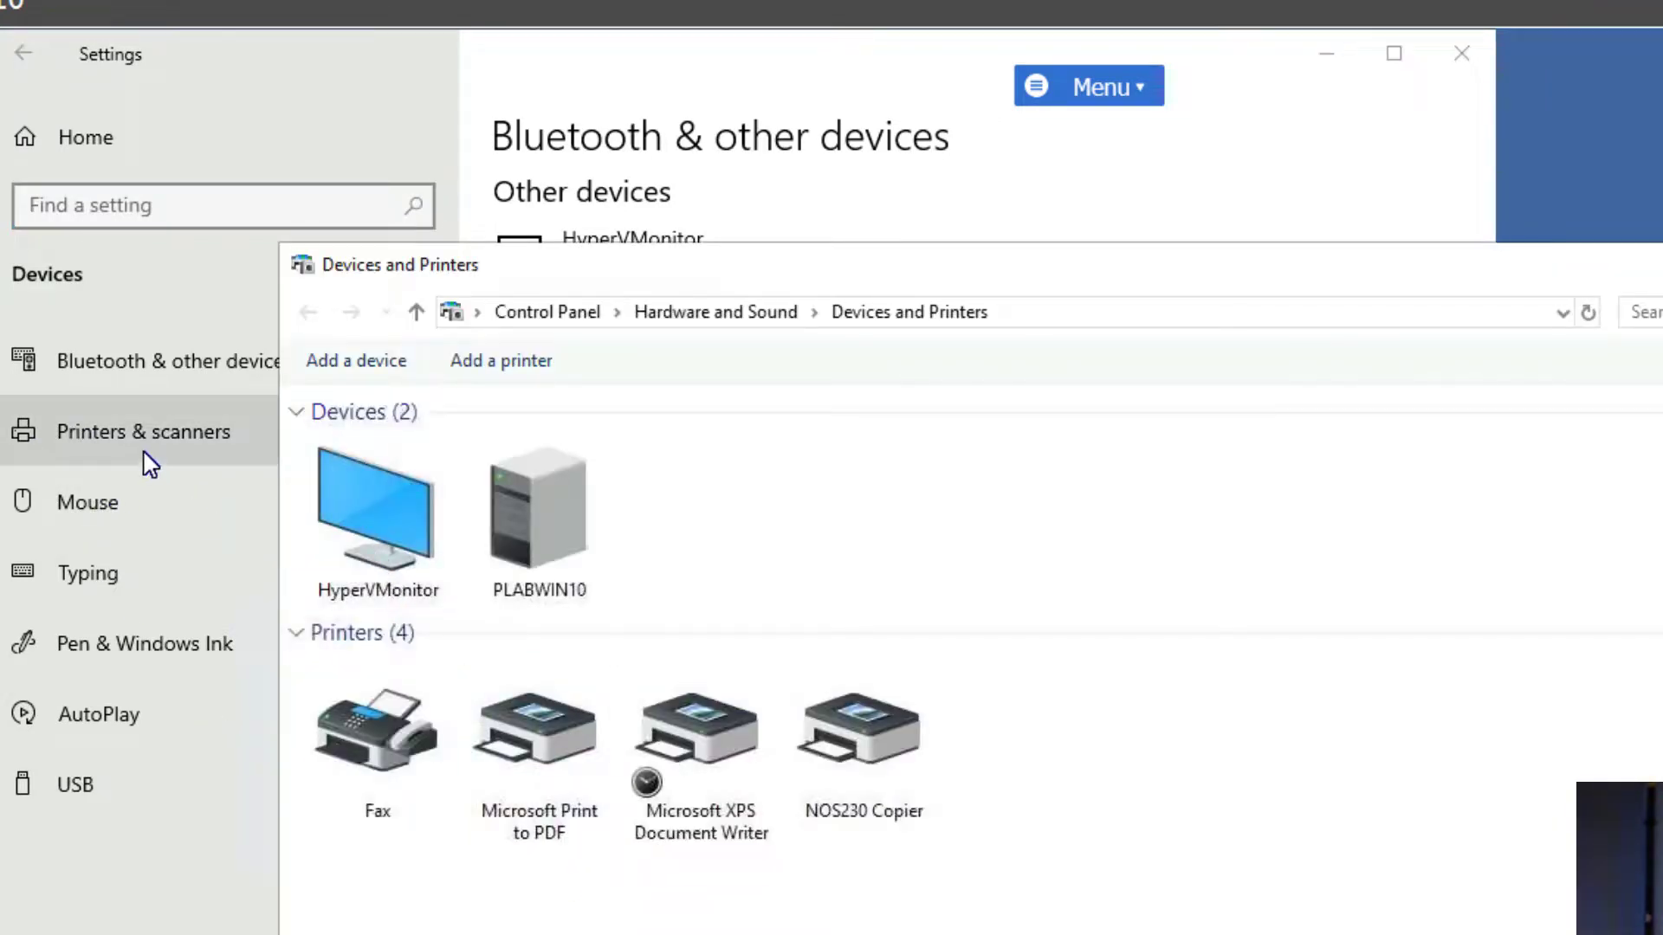
{"action": "left_click", "coordinate": [133, 429]}
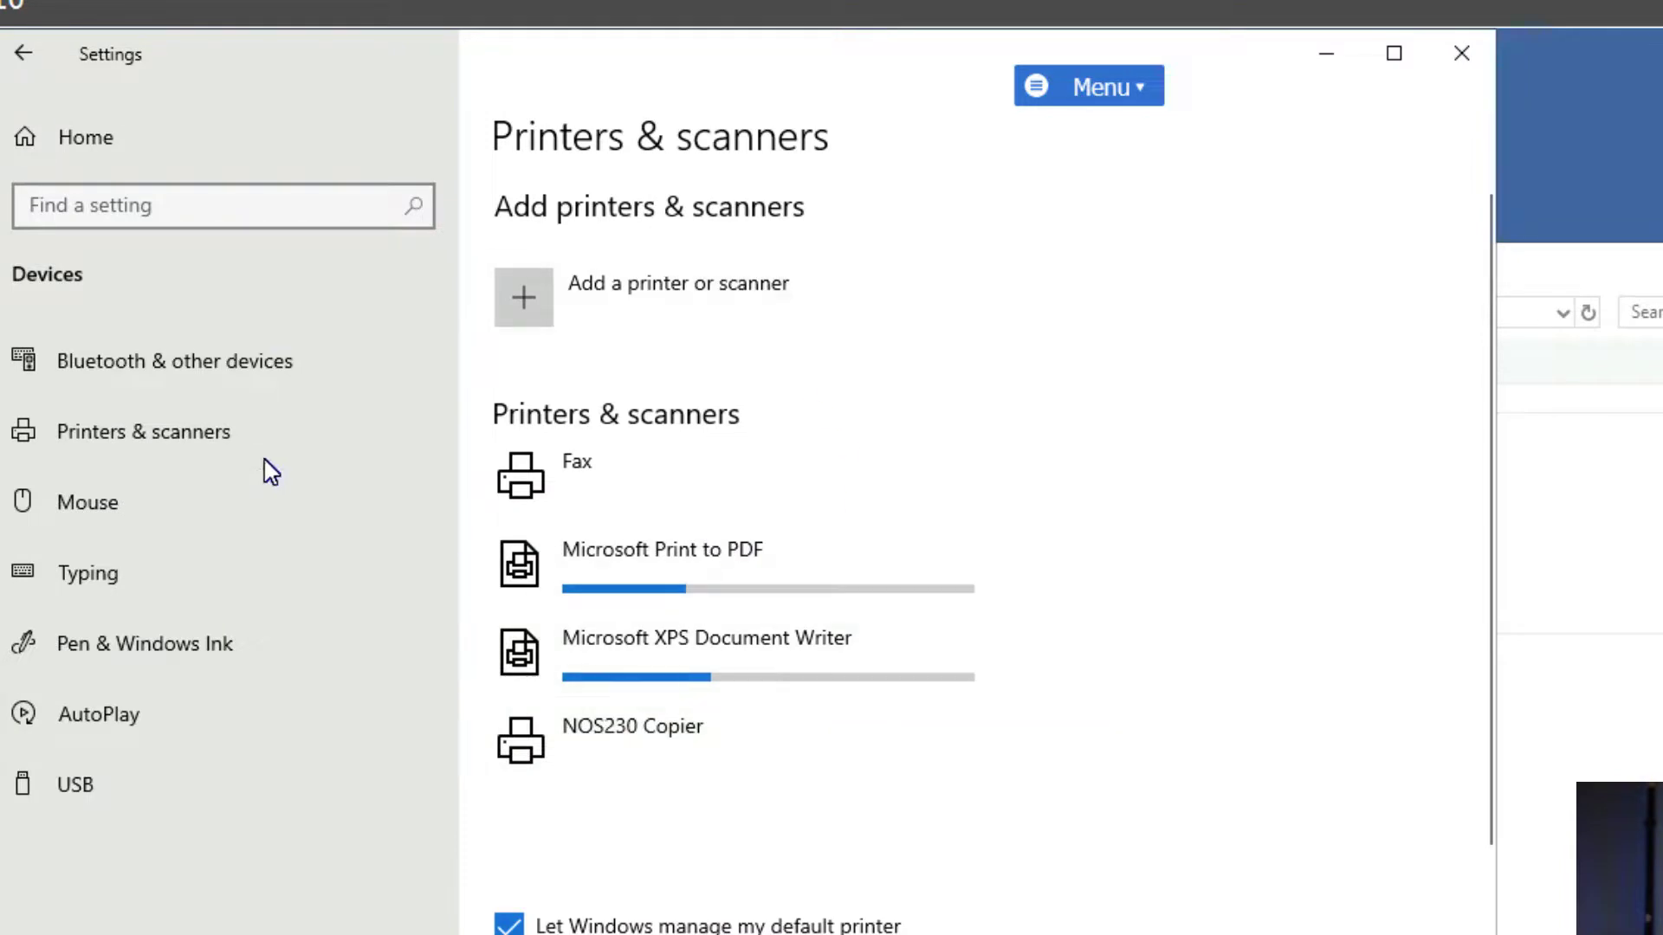
{"action": "left_click", "coordinate": [235, 361]}
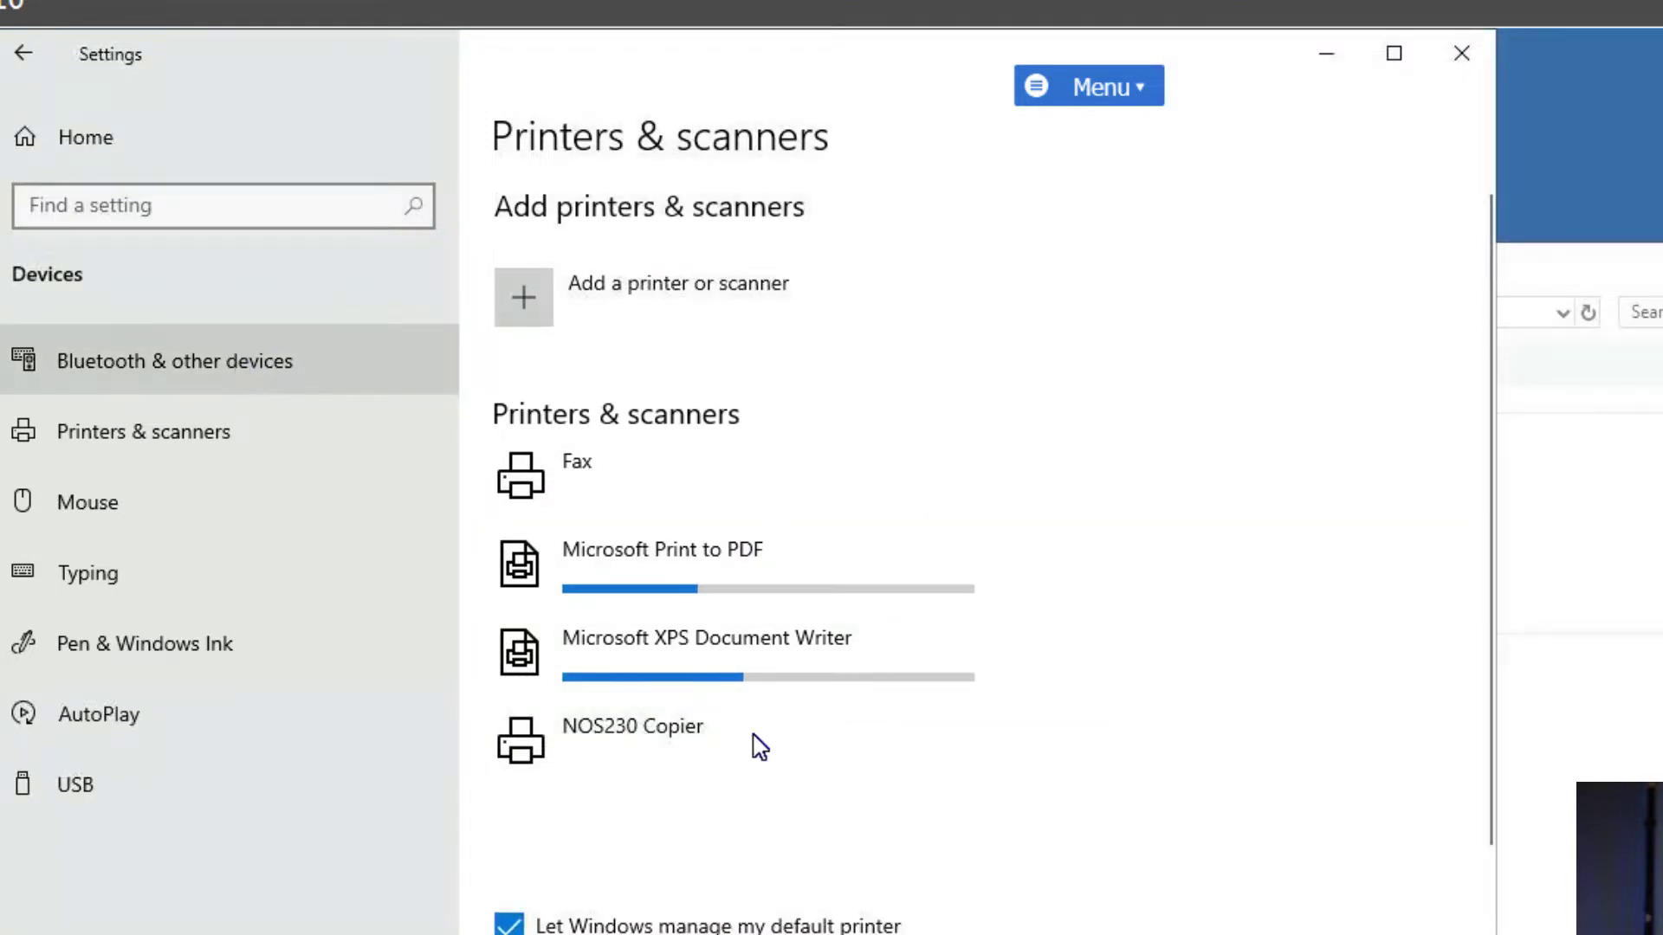
{"action": "left_click", "coordinate": [1639, 273]}
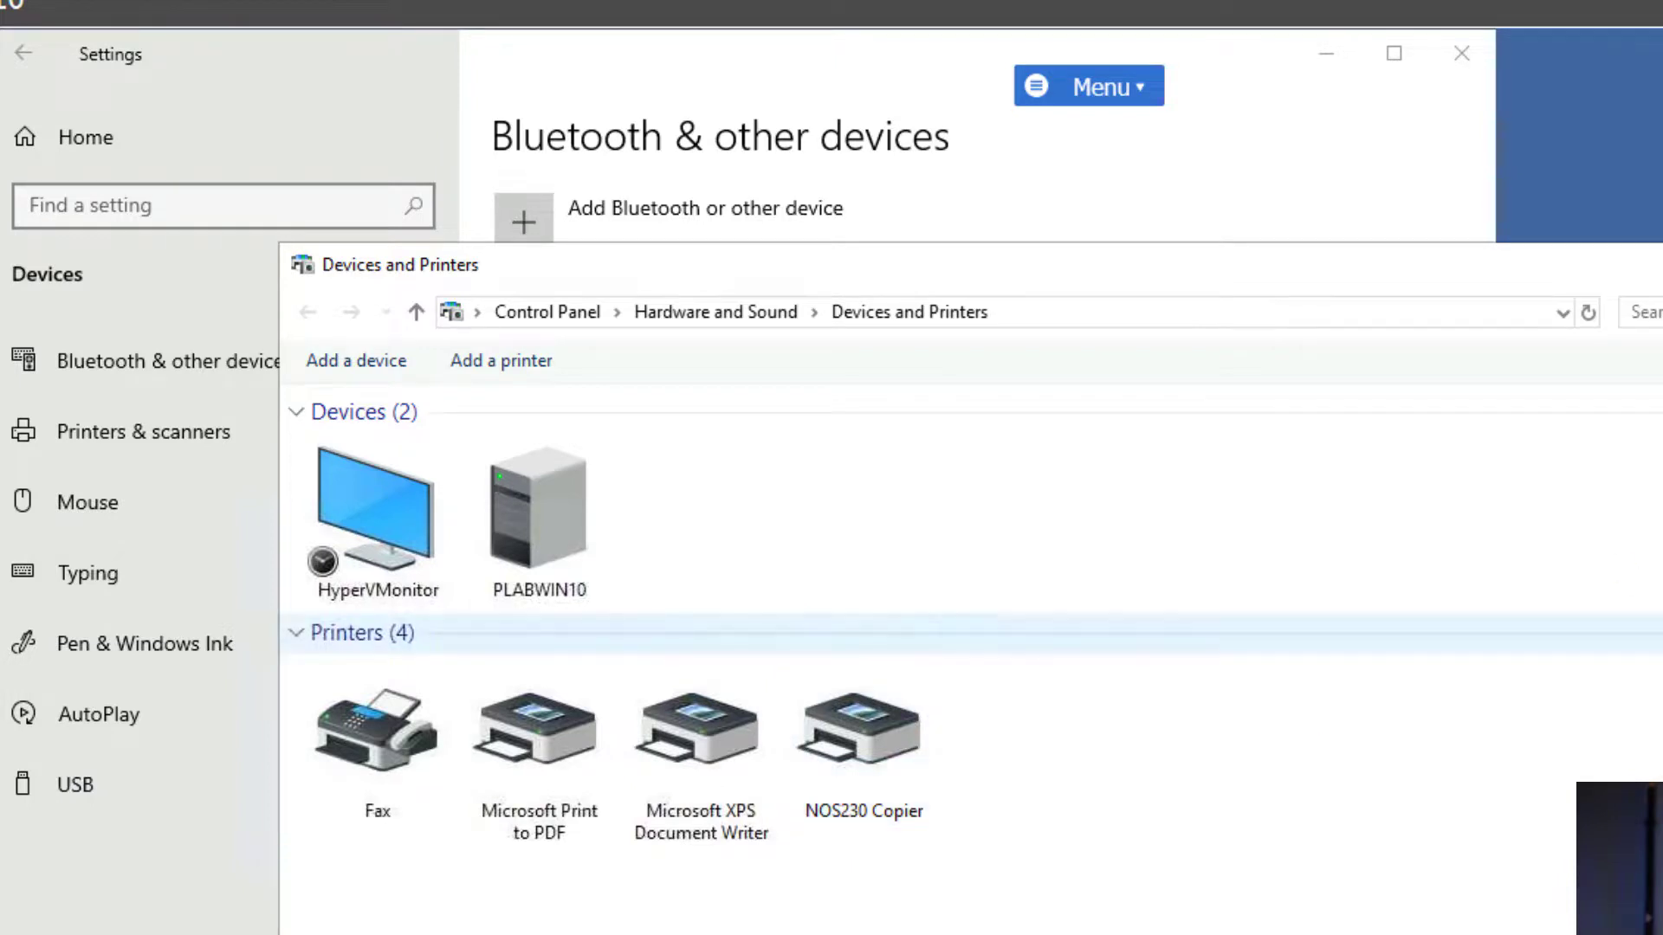
{"action": "left_click", "coordinate": [1662, 264]}
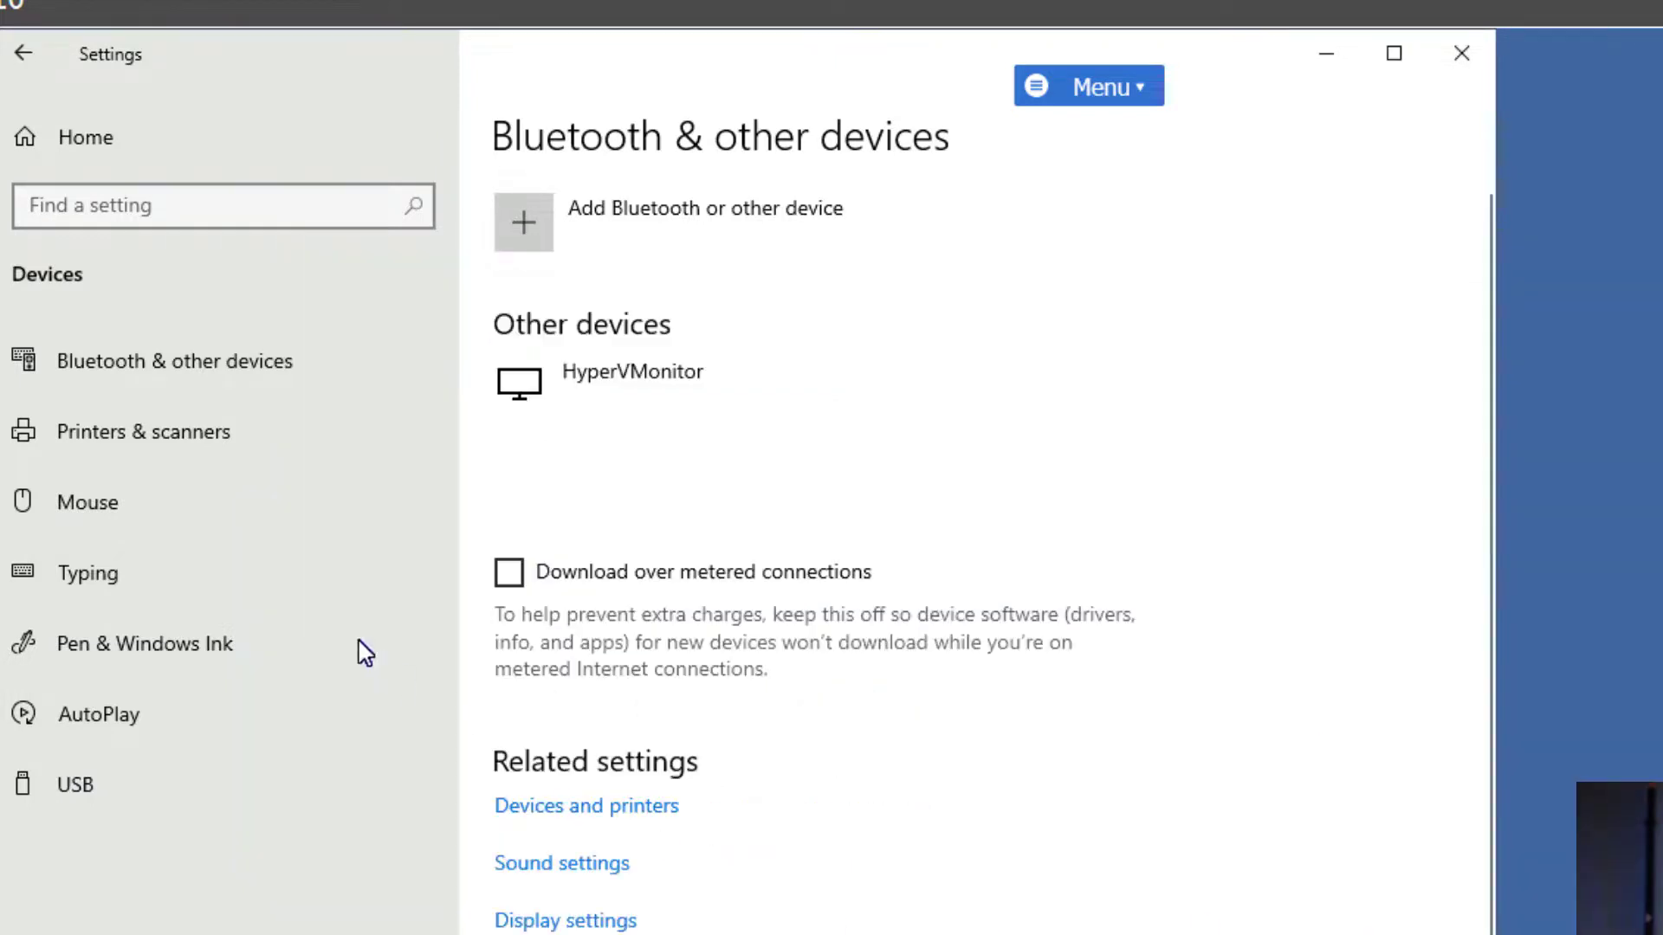
{"action": "left_click", "coordinate": [107, 432]}
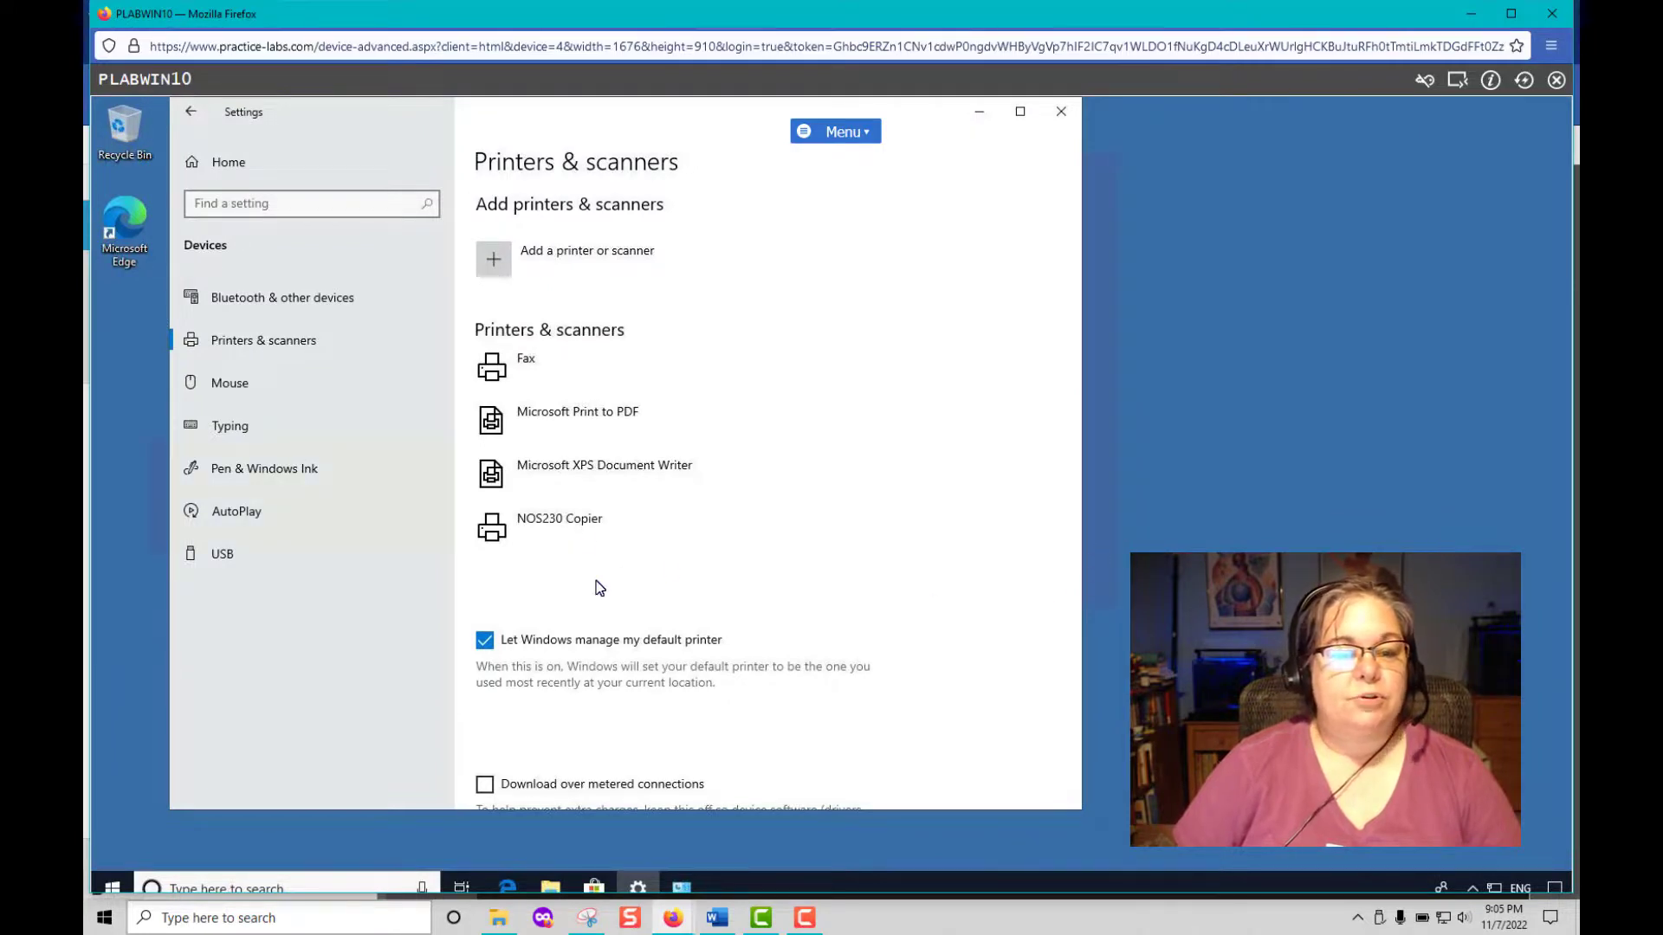
Open Windows PowerShell and shrink it so the printer list stays visible.
{"action": "right_click", "coordinate": [109, 887]}
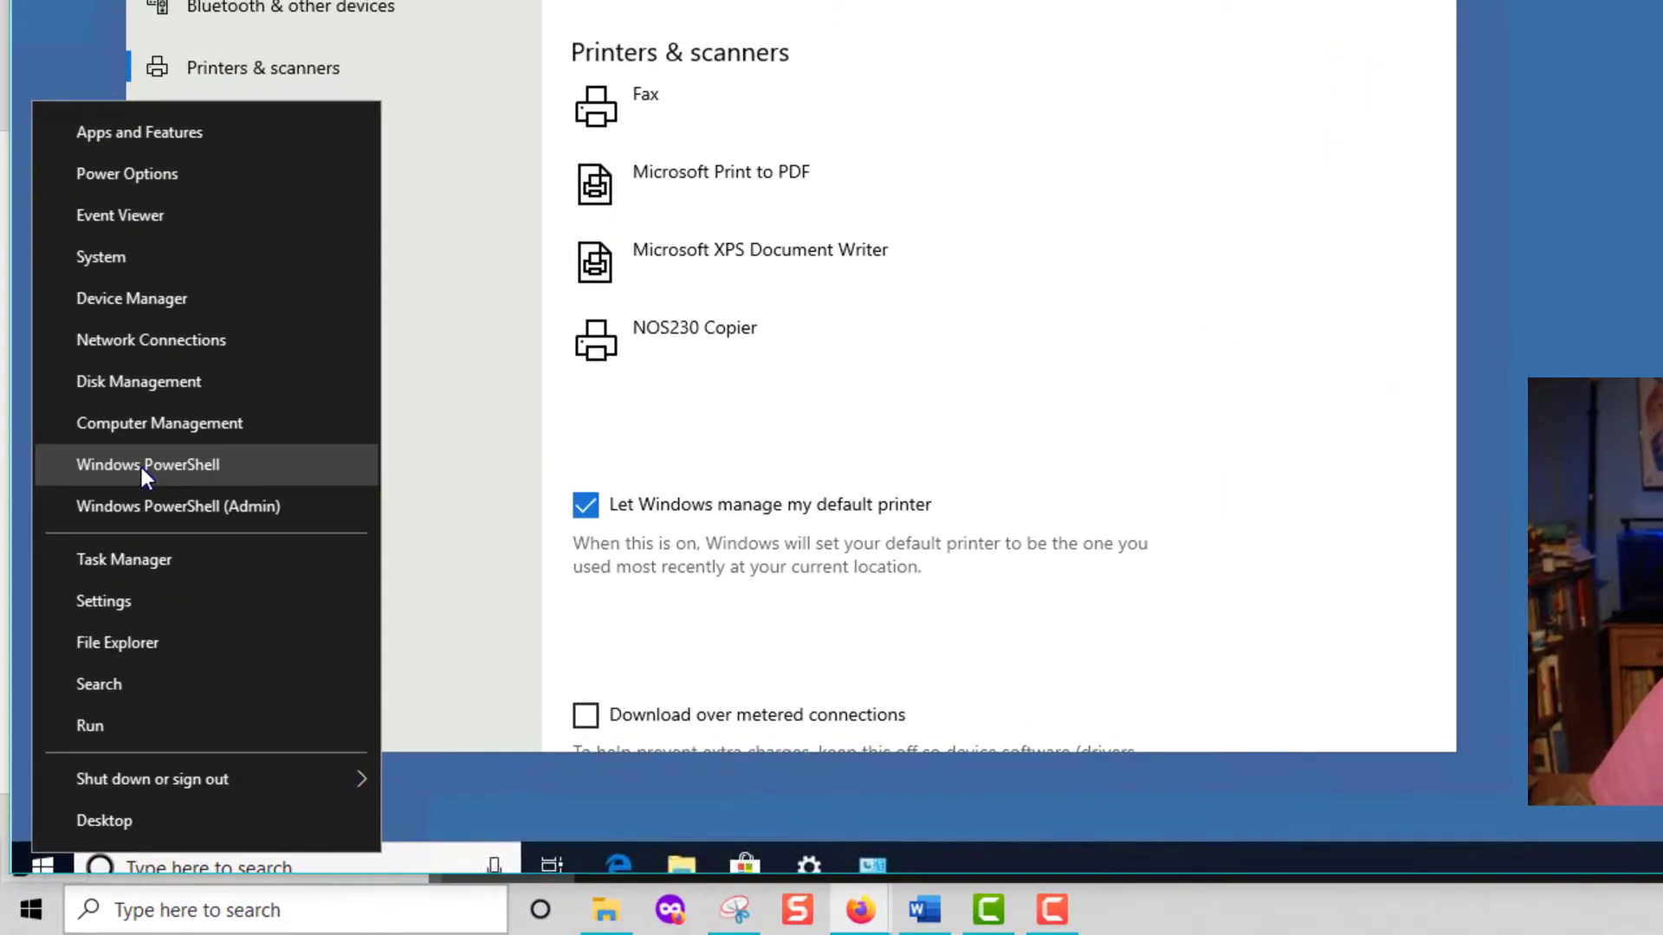
{"action": "left_click", "coordinate": [138, 464]}
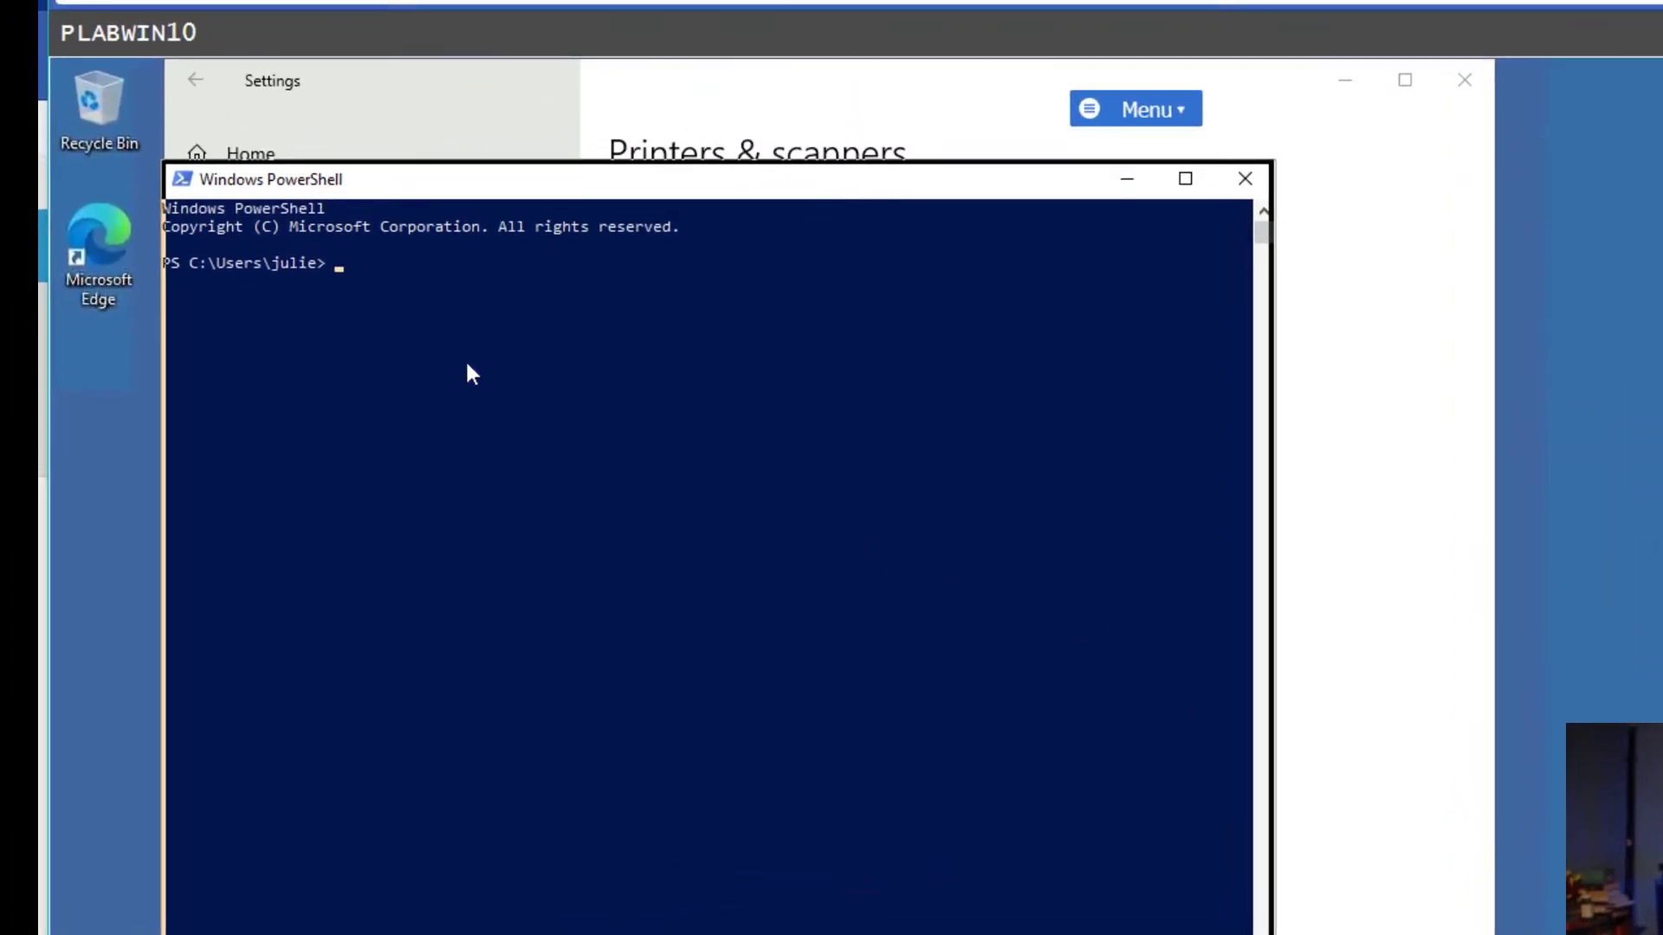
{"action": "left_click_drag", "start_coordinate": [467, 364], "coordinate": [405, 320]}
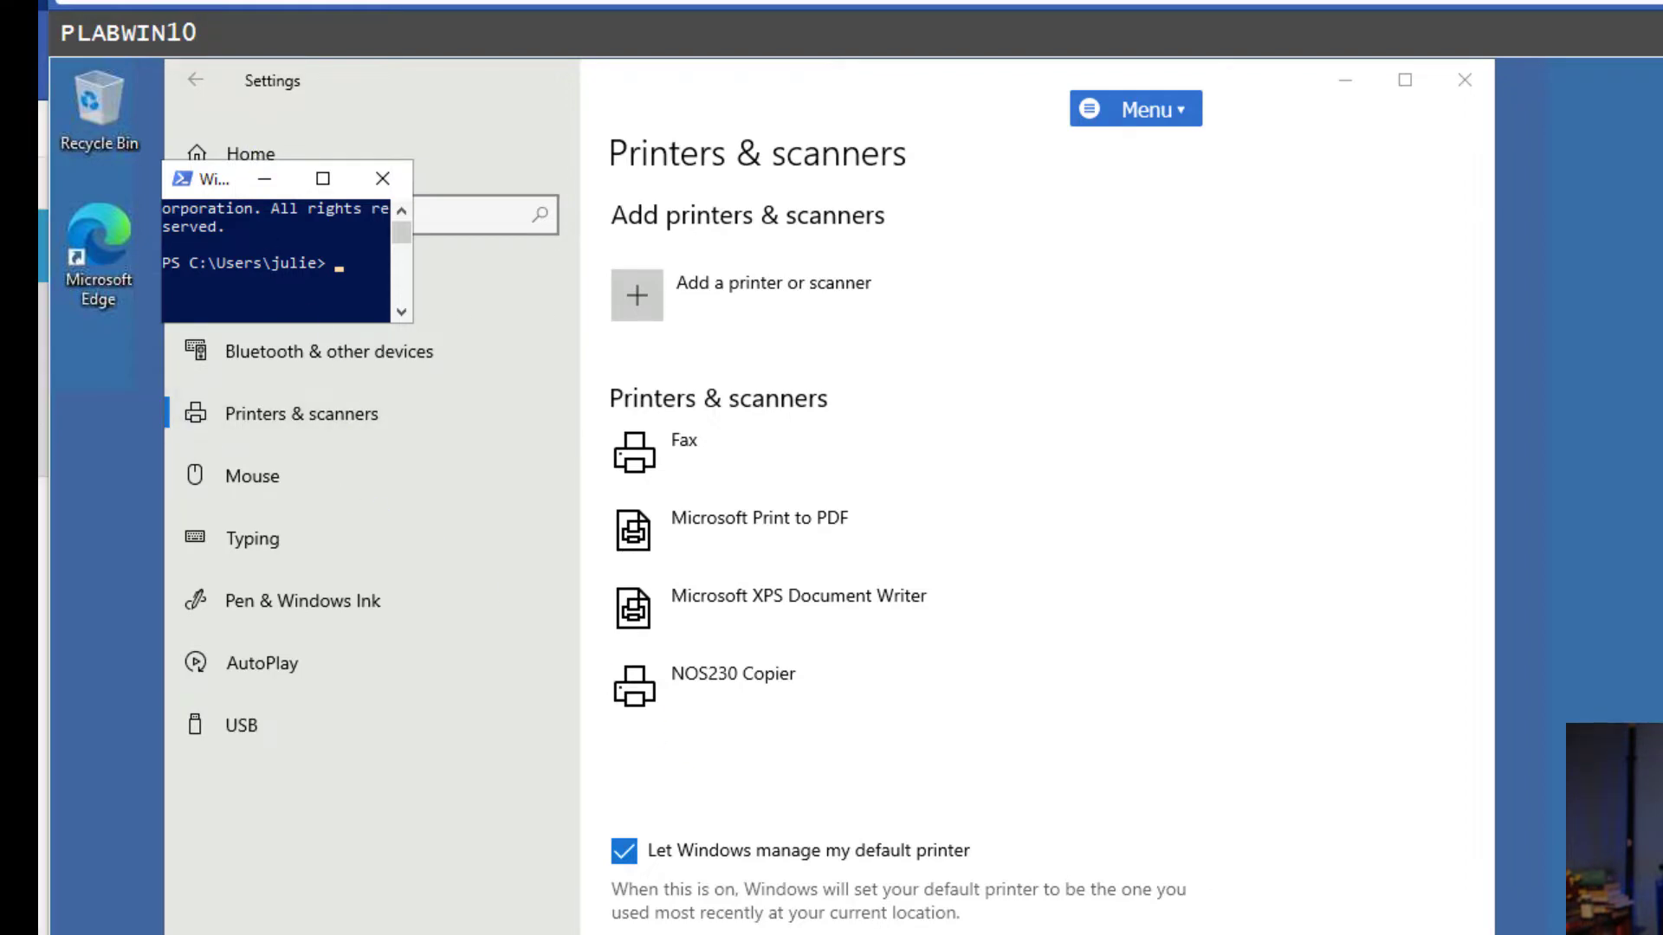
Start a new Snipping Tool capture of the remote desktop area.
{"action": "left_click", "coordinate": [693, 932]}
{"action": "left_click", "coordinate": [403, 270]}
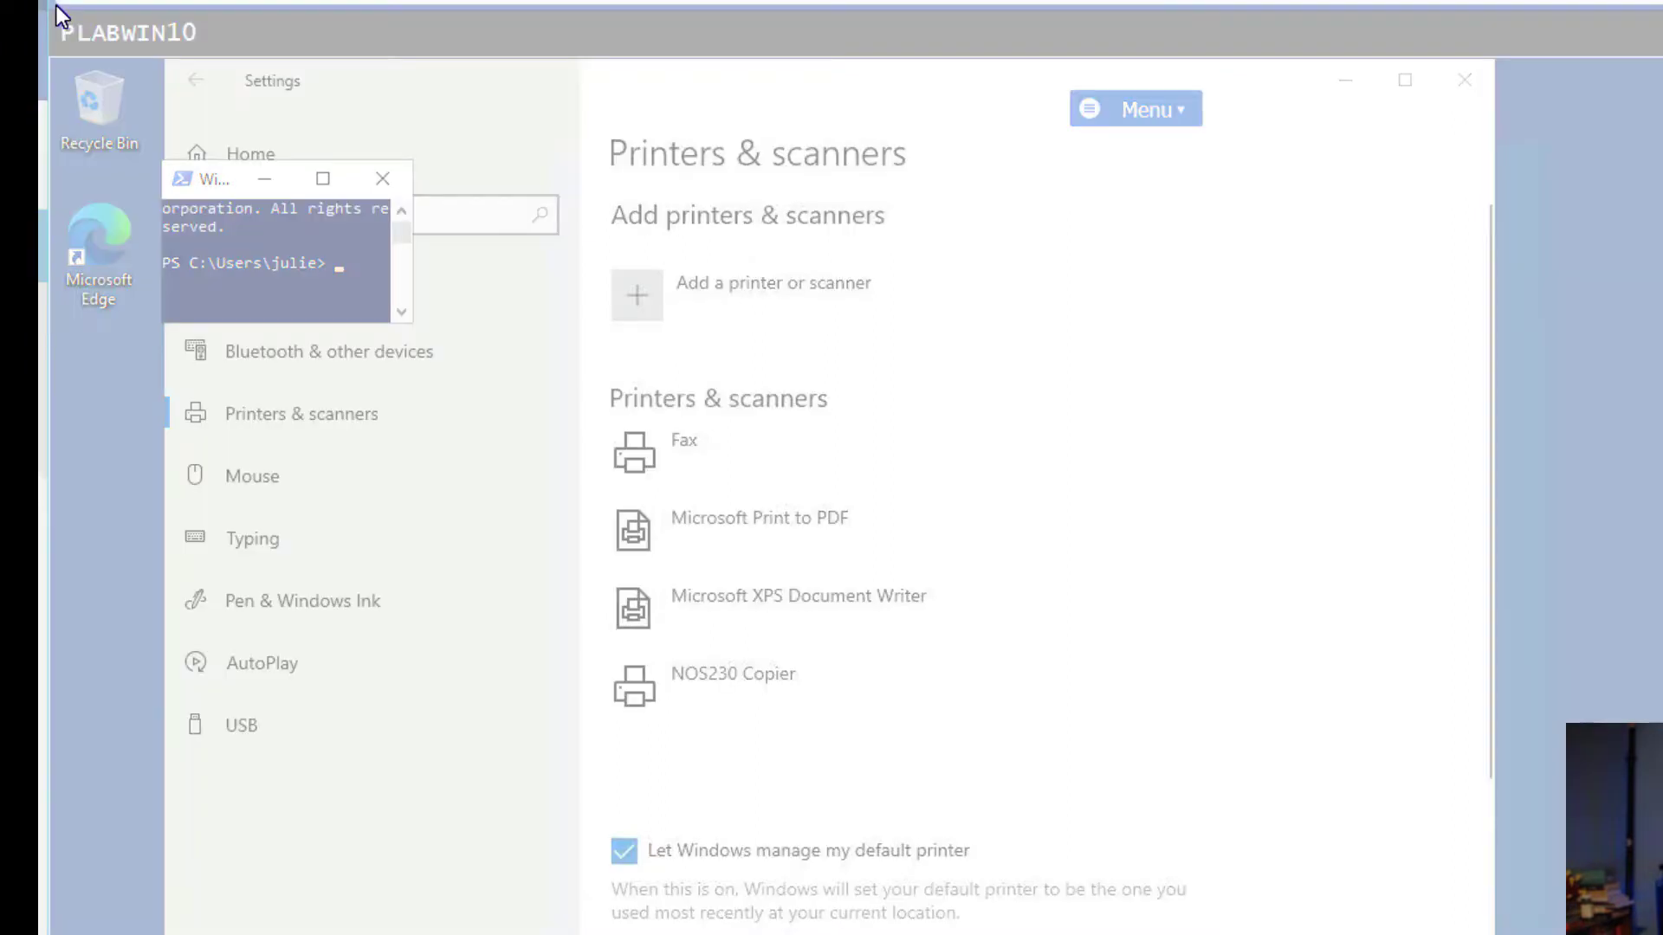
{"action": "left_click_drag", "start_coordinate": [56, 5], "coordinate": [1241, 745]}
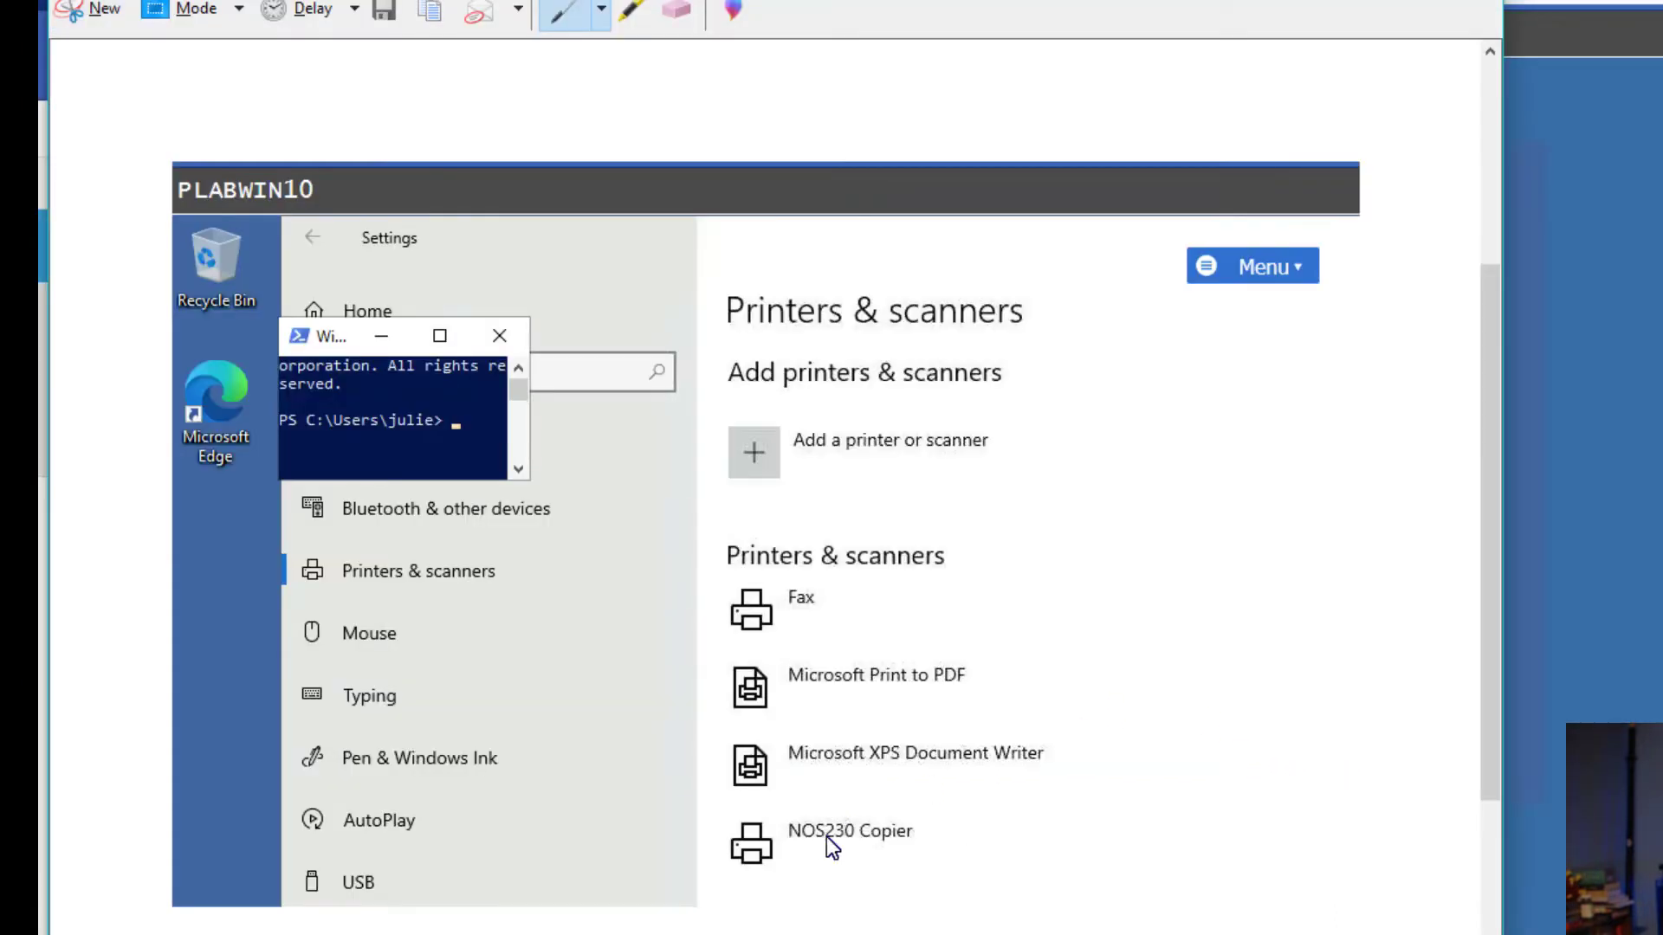
Highlight PLABWIN10 in yellow on the capture, then minimize Snipping Tool.
{"action": "left_click", "coordinate": [630, 12]}
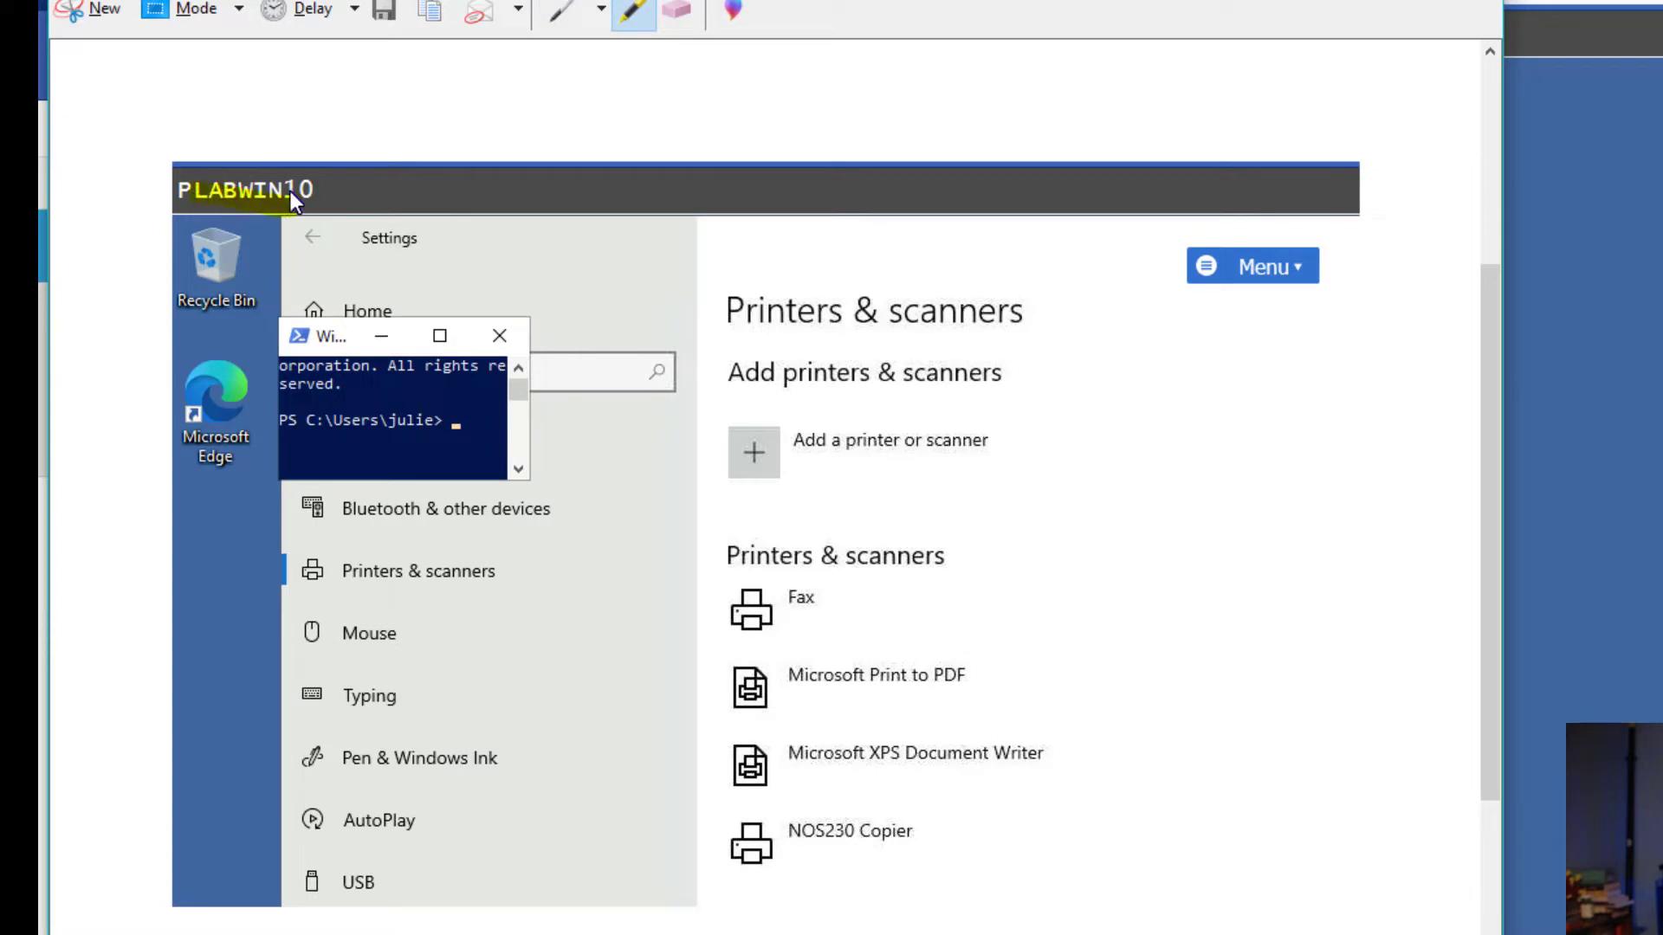
{"action": "left_click_drag", "start_coordinate": [284, 194], "coordinate": [241, 189]}
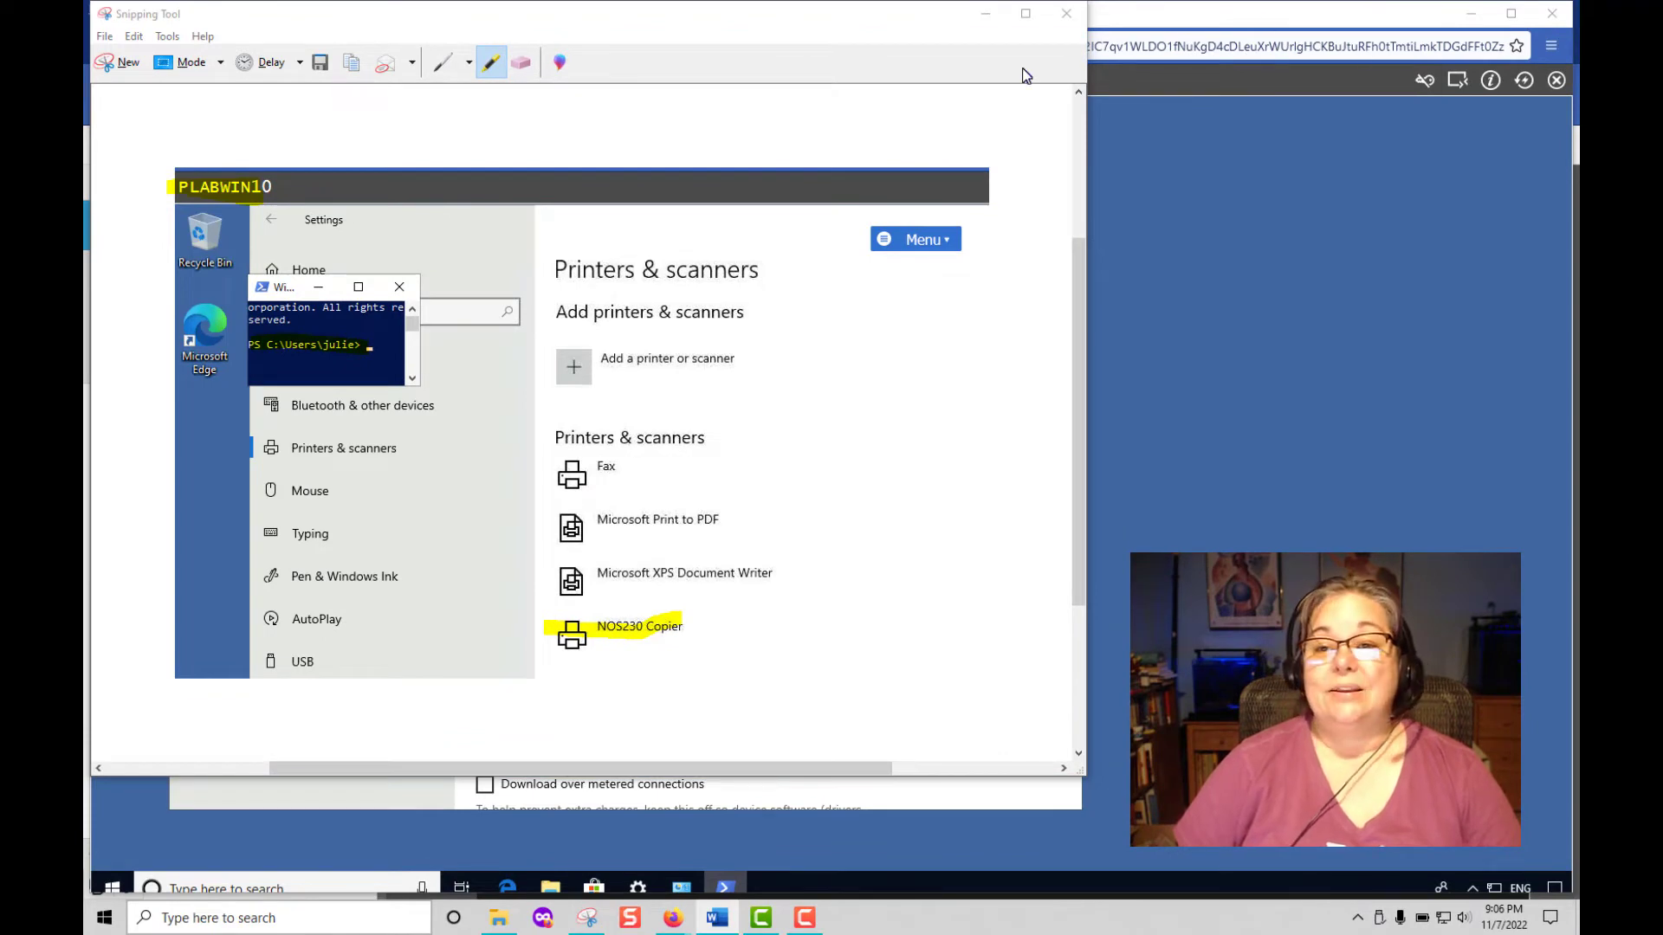
{"action": "left_click", "coordinate": [982, 13]}
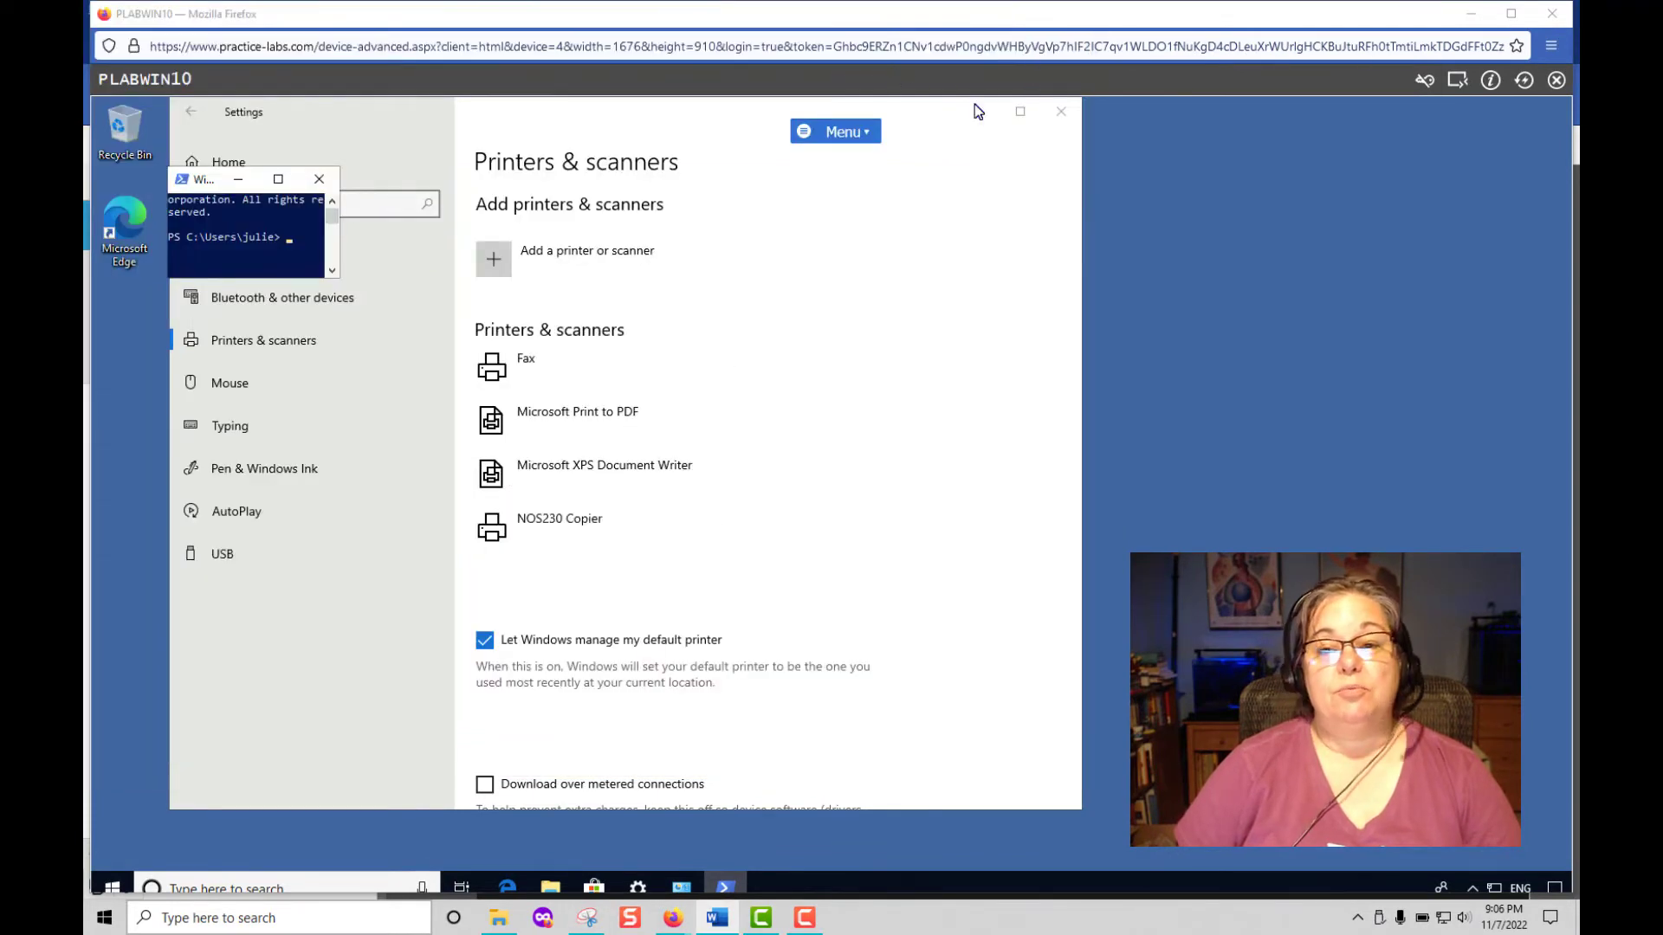